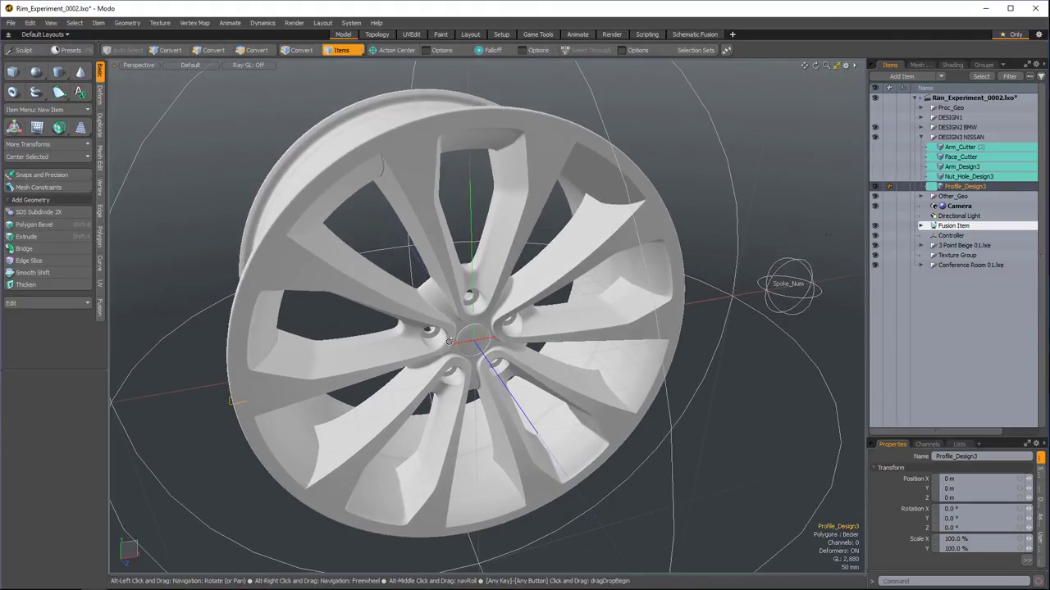
Examine the NISSAN rim's source meshes by temporarily showing Nut_Hole_Design3, Arm_Cutter and Arm_Design3, hiding each again
{"action": "left_click_drag", "start_coordinate": [454, 369], "coordinate": [491, 337], "text": "alt"}
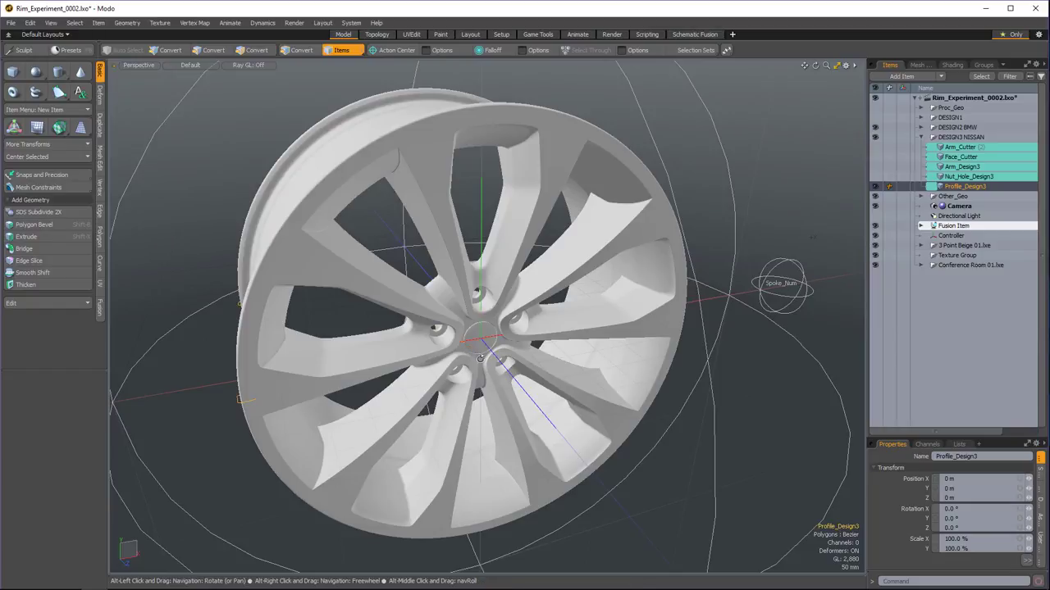
{"action": "left_click_drag", "start_coordinate": [480, 362], "coordinate": [395, 352], "text": "alt"}
{"action": "left_click_drag", "start_coordinate": [239, 359], "coordinate": [398, 450], "text": "ctrl+alt"}
{"action": "left_click_drag", "start_coordinate": [422, 382], "coordinate": [410, 348], "text": "ctrl+alt"}
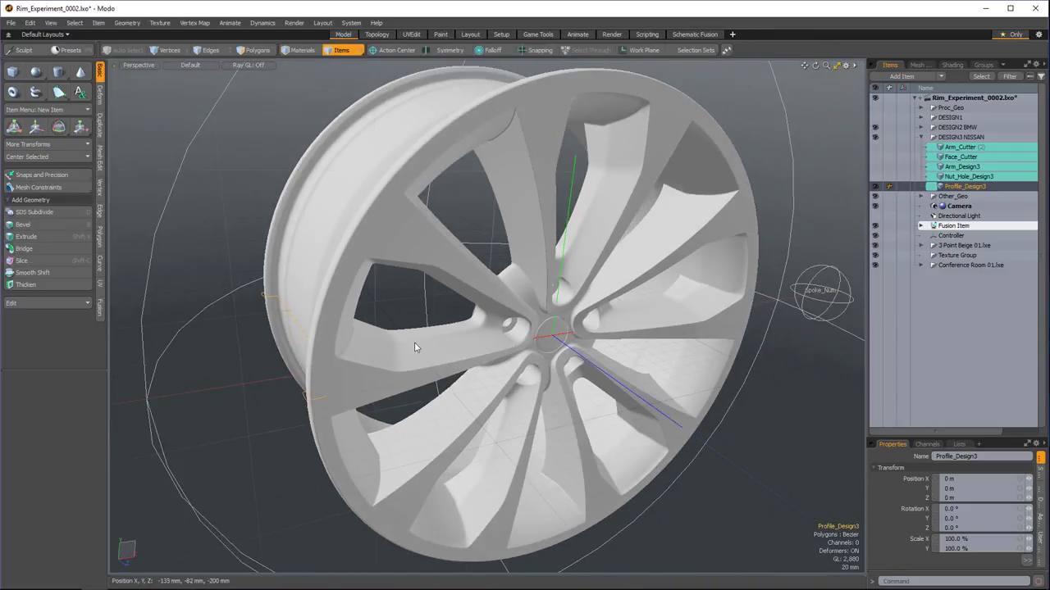
{"action": "left_click_drag", "start_coordinate": [495, 291], "coordinate": [341, 282], "text": "alt"}
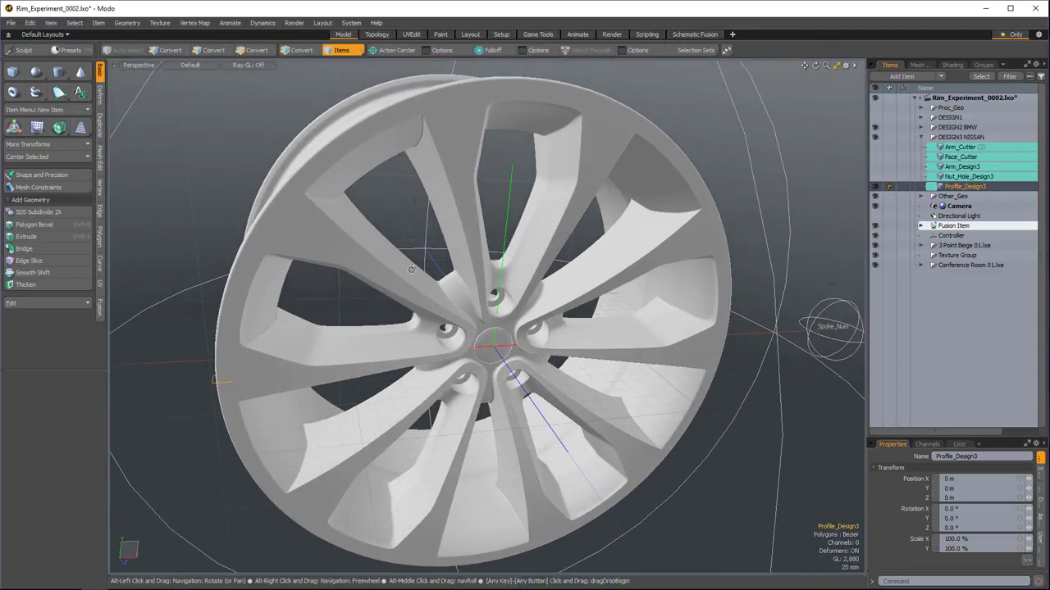
{"action": "left_click", "coordinate": [875, 177]}
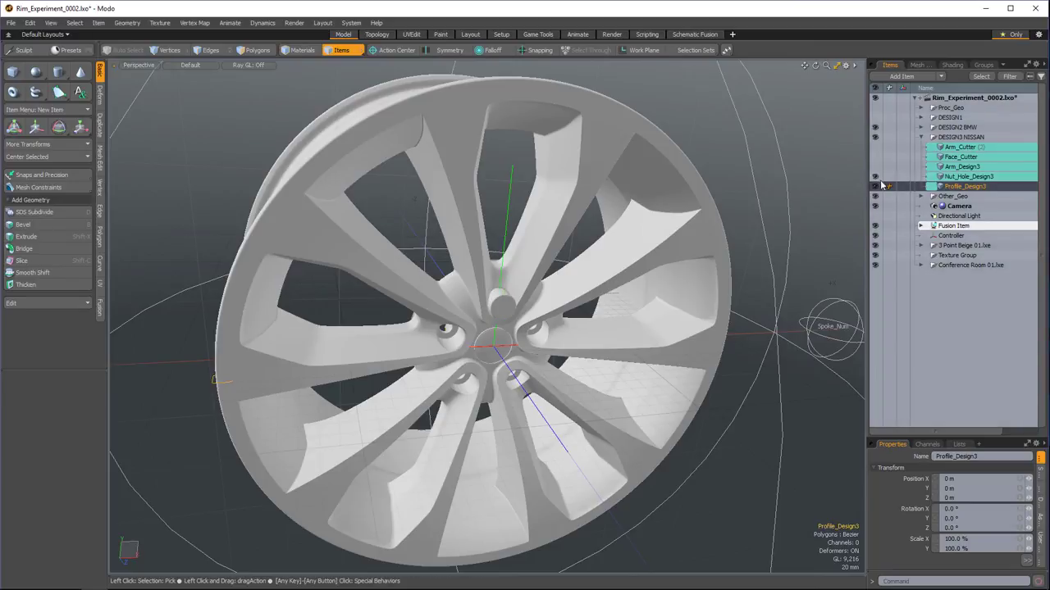
{"action": "left_click", "coordinate": [875, 177]}
{"action": "left_click", "coordinate": [875, 147]}
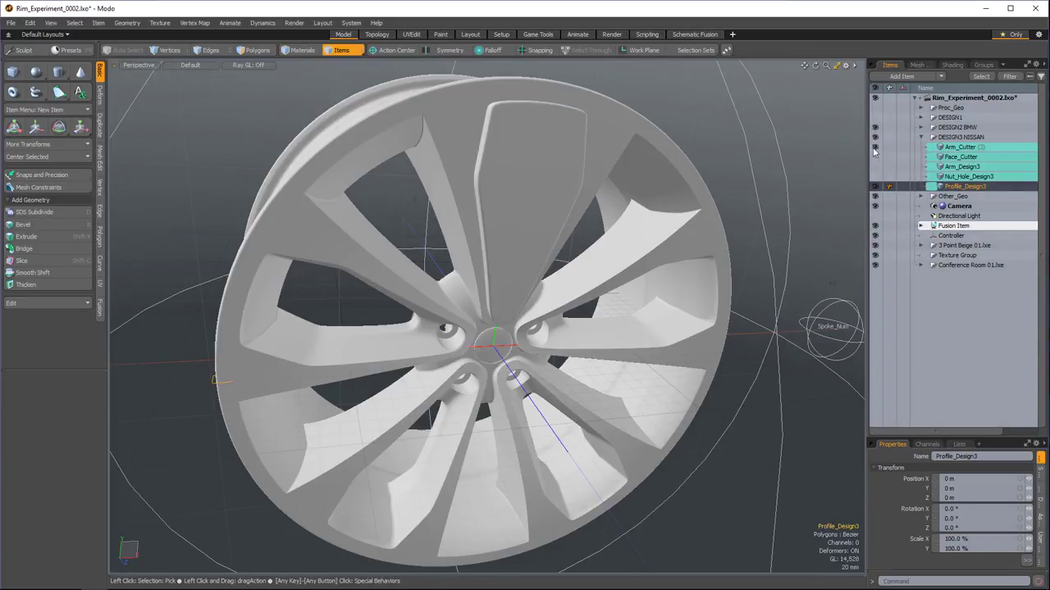
{"action": "left_click", "coordinate": [875, 166]}
{"action": "left_click_drag", "start_coordinate": [476, 328], "coordinate": [447, 308], "text": "alt"}
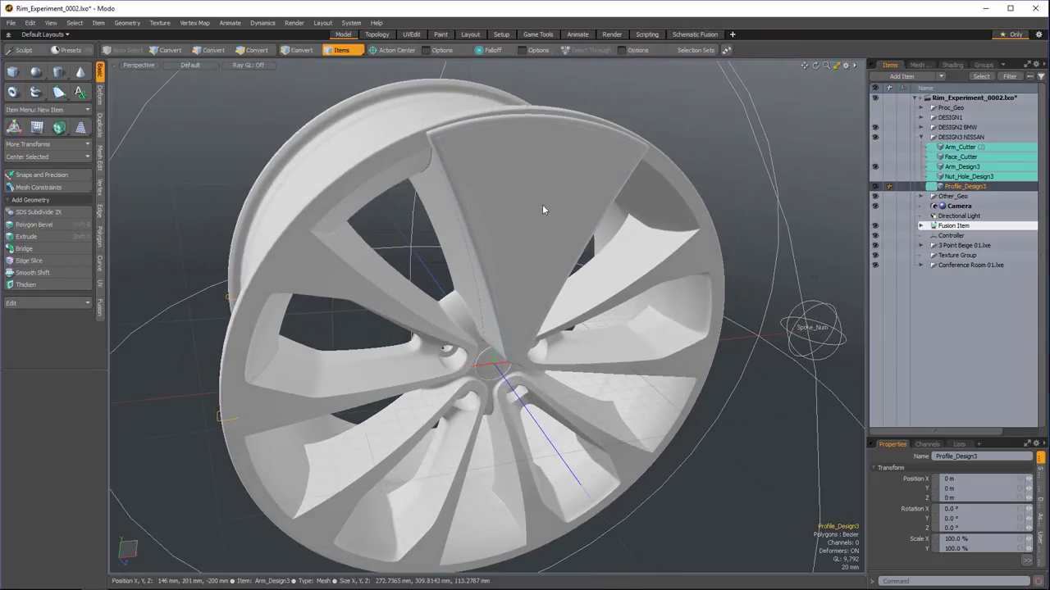
{"action": "left_click", "coordinate": [875, 167]}
{"action": "left_click_drag", "start_coordinate": [599, 320], "coordinate": [541, 308], "text": "ctrl+alt"}
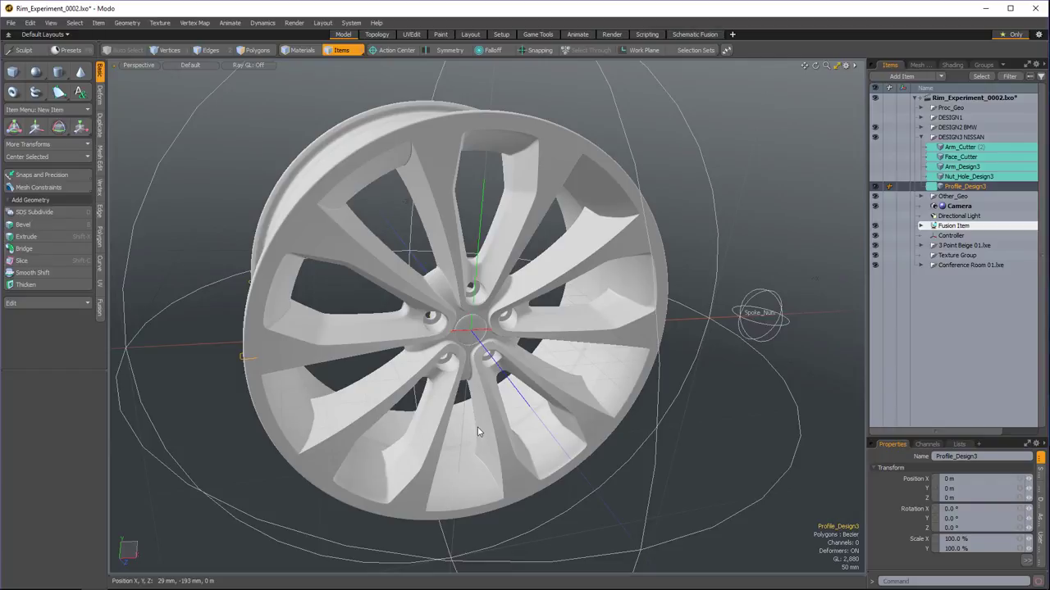
Select the rim's Spoke_Num controller and set both the Number of Lugs and the Number of Spokes to 3
{"action": "left_click_drag", "start_coordinate": [488, 326], "coordinate": [462, 351], "text": "alt"}
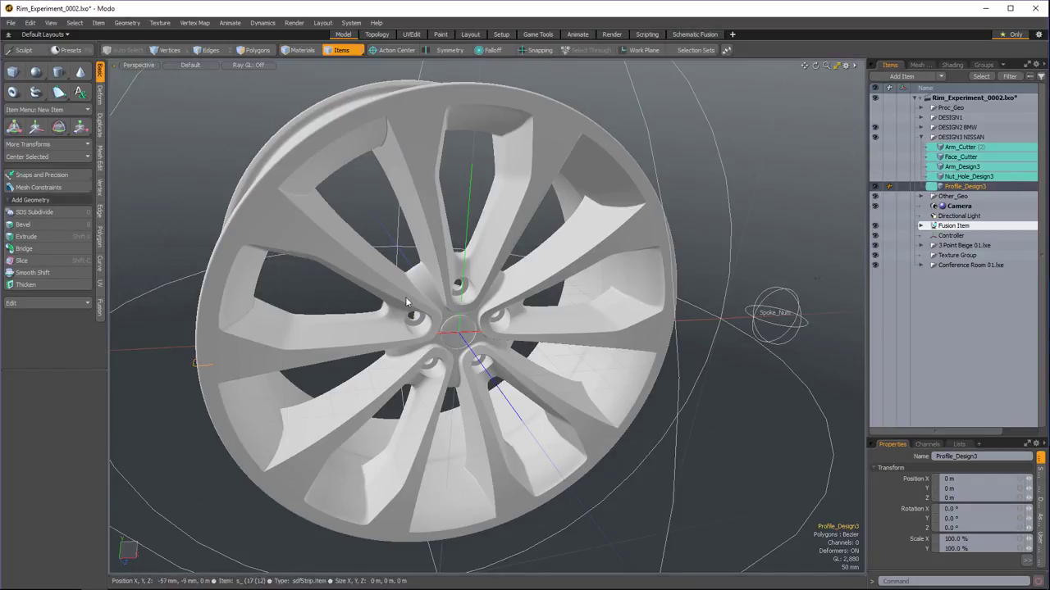
{"action": "left_click_drag", "start_coordinate": [477, 271], "coordinate": [510, 258], "text": "alt+shift"}
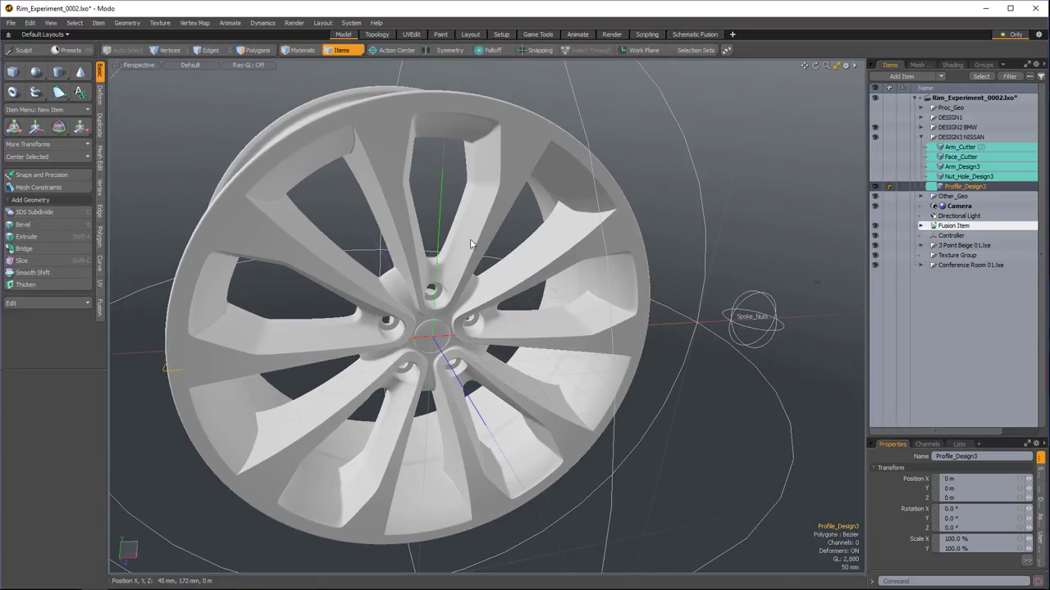
{"action": "left_click", "coordinate": [732, 326]}
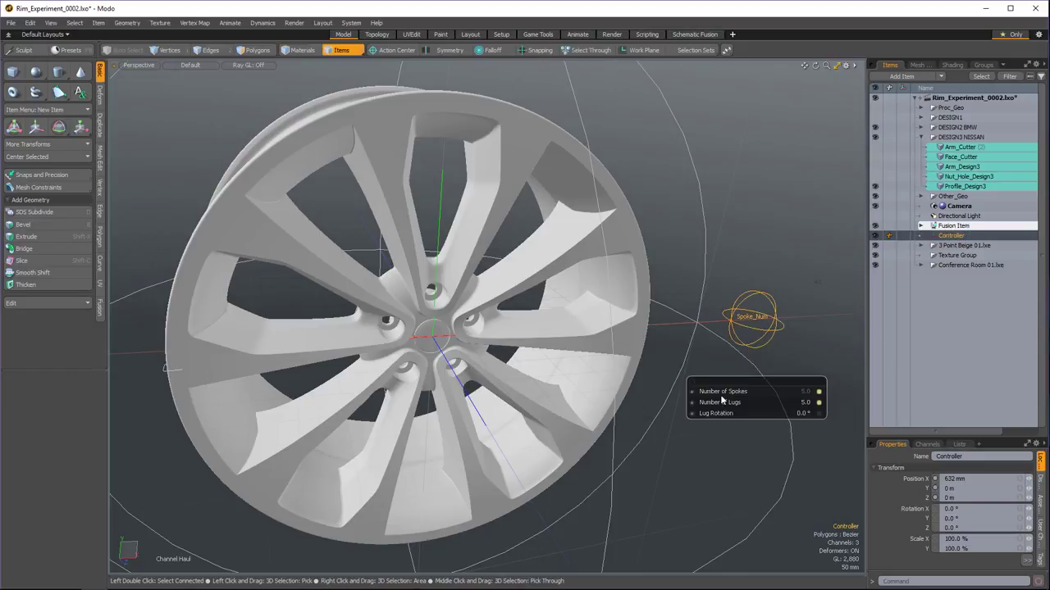
{"action": "left_click_drag", "start_coordinate": [455, 262], "coordinate": [484, 381], "text": "alt"}
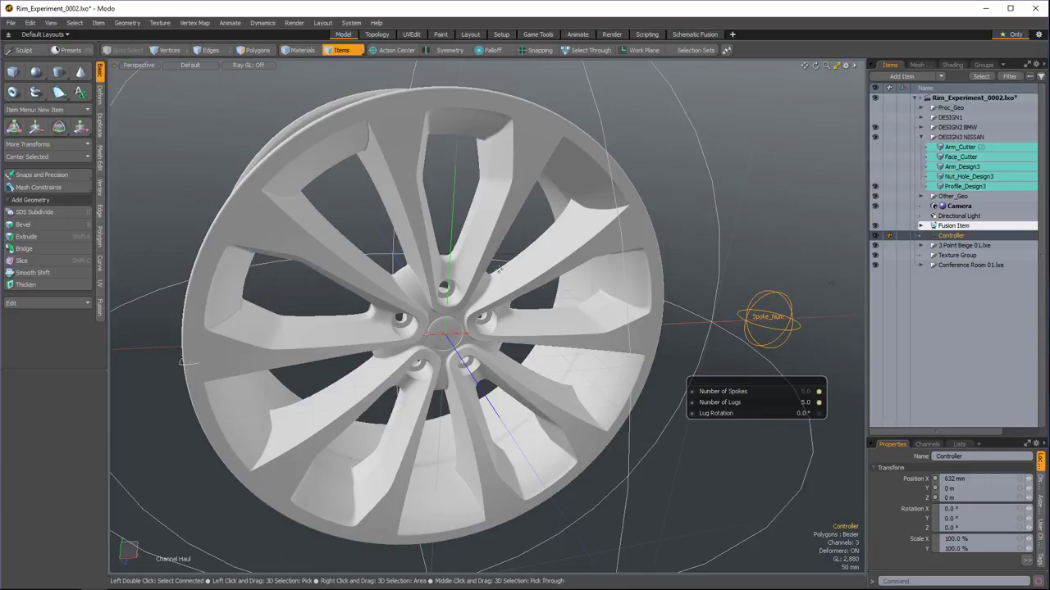
{"action": "left_click", "coordinate": [807, 405]}
{"action": "type", "text": "4"}
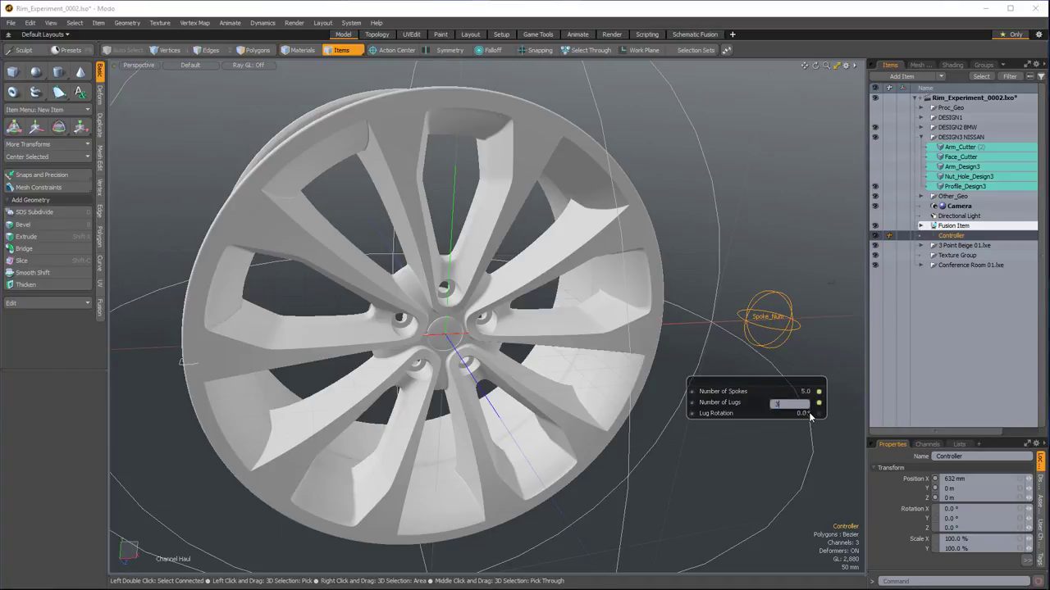
{"action": "key", "text": "Return"}
{"action": "left_click", "coordinate": [806, 393]}
{"action": "type", "text": "3"}
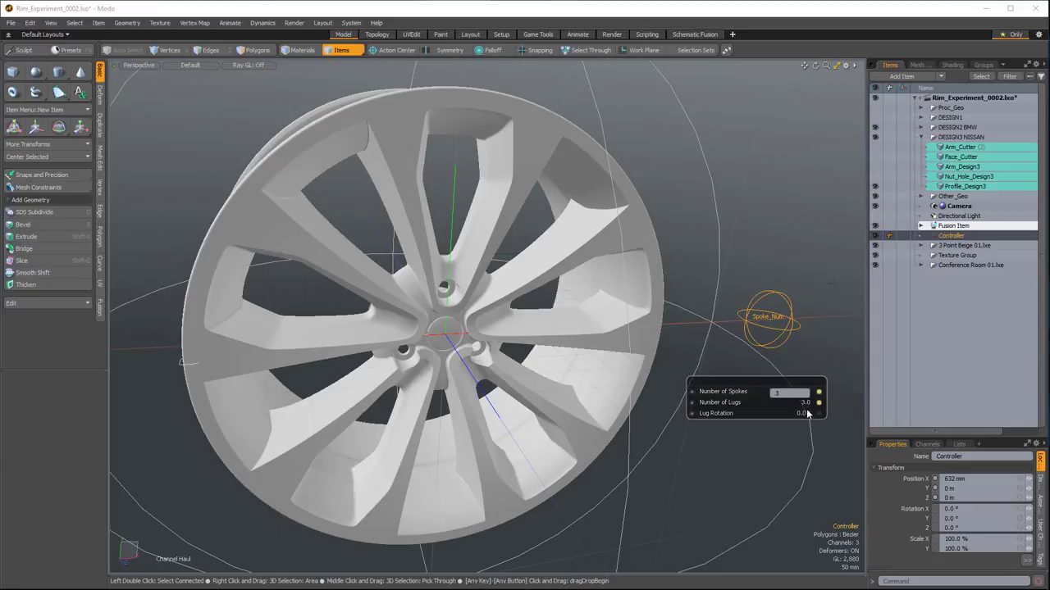
{"action": "key", "text": "Return"}
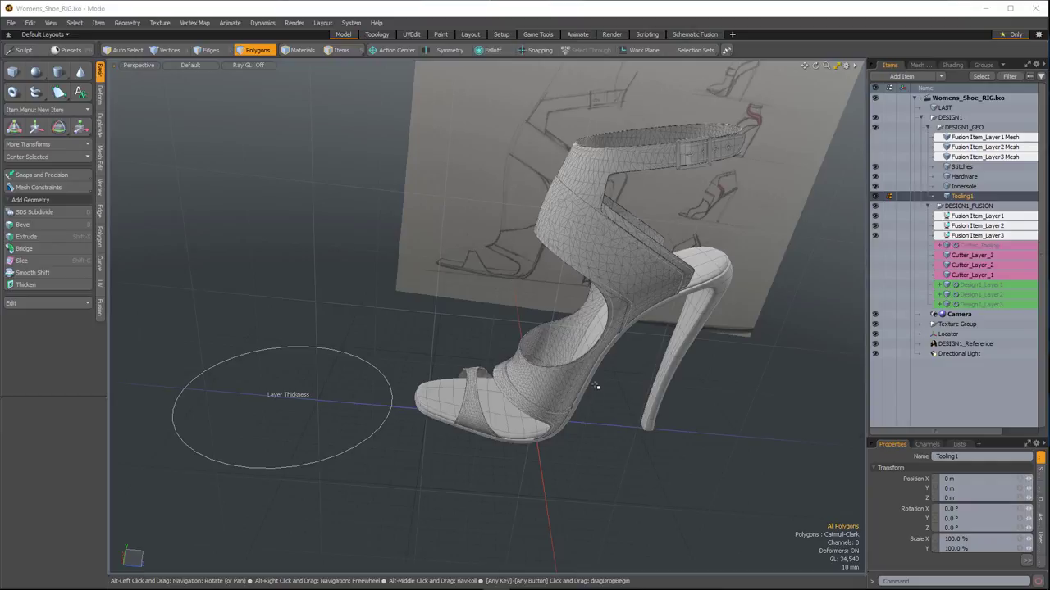
Hide the LAST mesh and inspect the layered strap edges on the women's shoe
{"action": "left_click_drag", "start_coordinate": [614, 340], "coordinate": [574, 316], "text": "alt"}
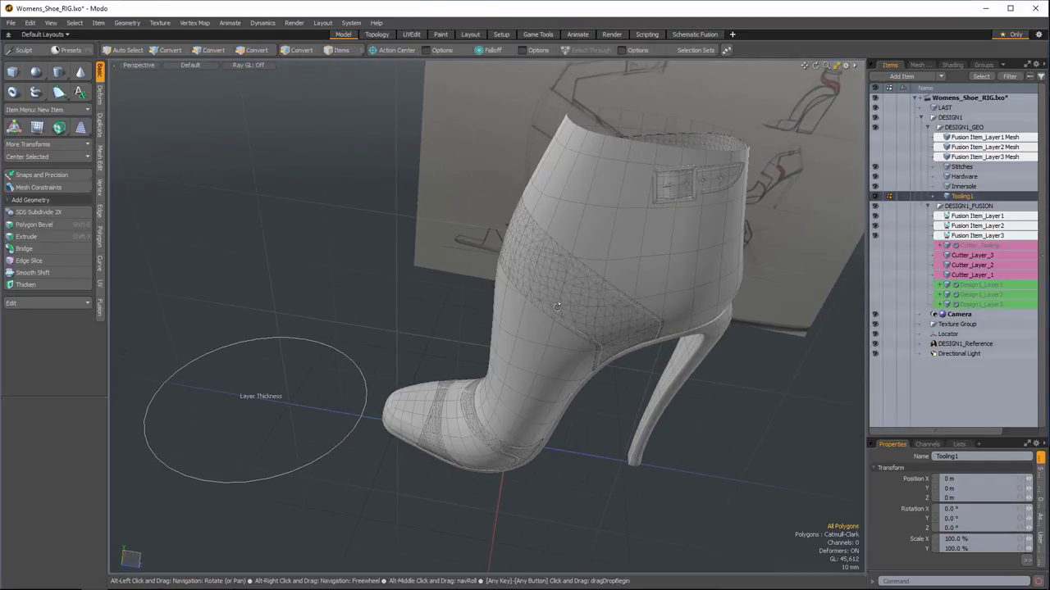
{"action": "left_click_drag", "start_coordinate": [460, 354], "coordinate": [487, 343], "text": "alt"}
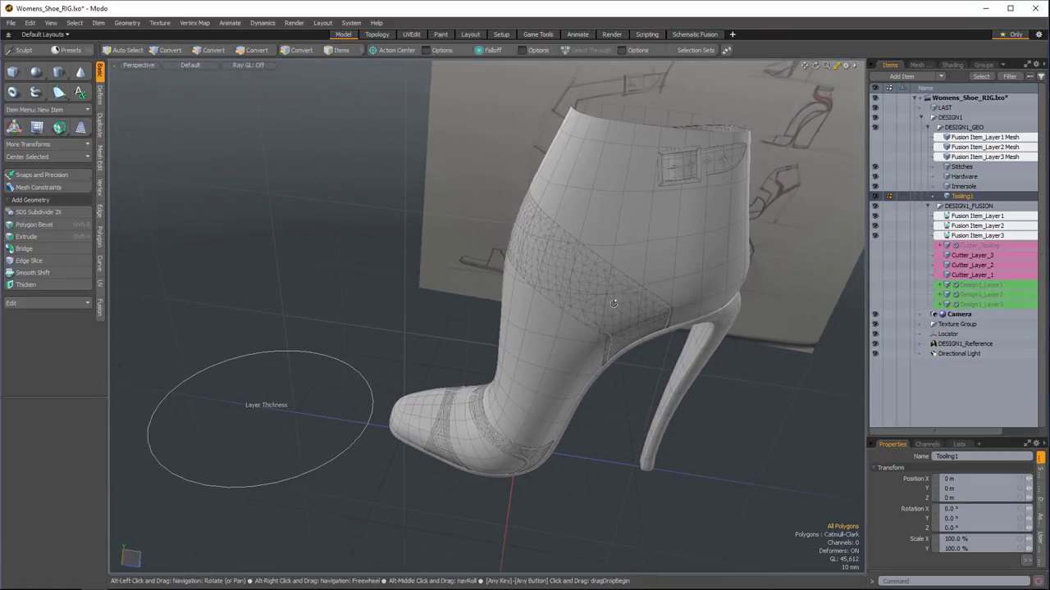
{"action": "left_click", "coordinate": [875, 107]}
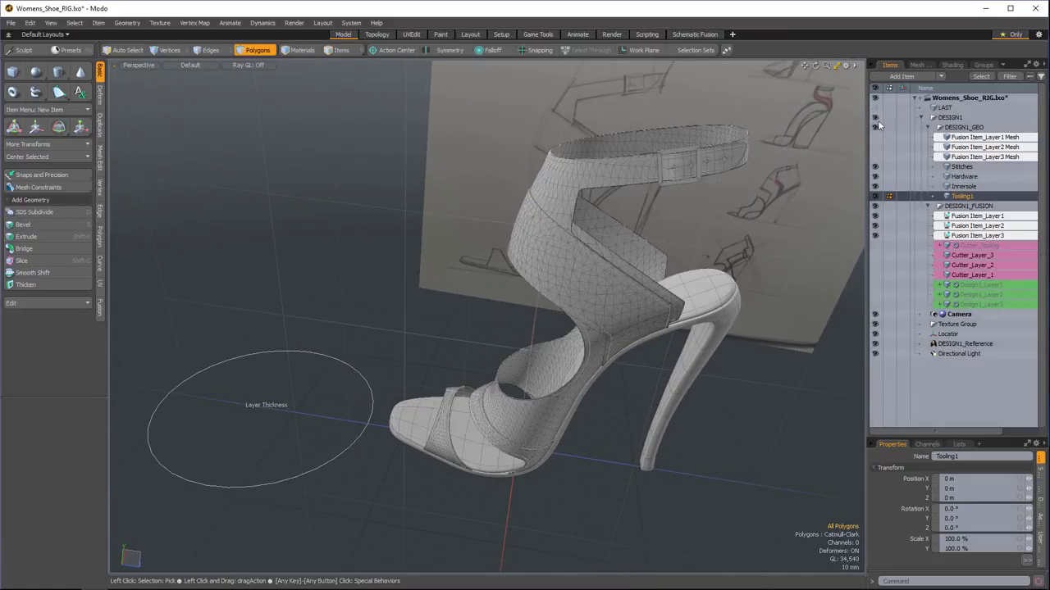
{"action": "left_click_drag", "start_coordinate": [574, 275], "coordinate": [629, 261], "text": "ctrl+alt"}
{"action": "left_click_drag", "start_coordinate": [524, 317], "coordinate": [493, 247], "text": "alt"}
{"action": "scroll", "coordinate": [496, 239], "scroll_direction": "up", "scroll_amount": 4, "text": "alt"}
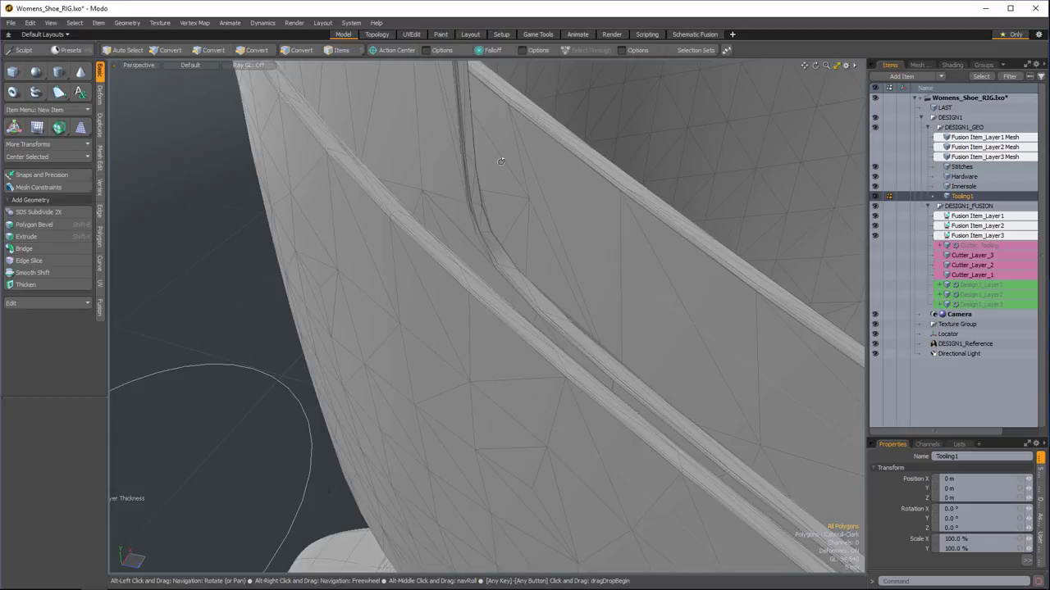
{"action": "mouse_move", "coordinate": [537, 276]}
{"action": "left_mouse_down", "text": "ctrl+alt"}
{"action": "mouse_move", "coordinate": [465, 254]}
{"action": "mouse_move", "coordinate": [599, 332]}
{"action": "mouse_move", "coordinate": [544, 345]}
{"action": "mouse_move", "coordinate": [565, 326]}
{"action": "mouse_move", "coordinate": [567, 337]}
{"action": "mouse_move", "coordinate": [548, 307]}
{"action": "left_mouse_up", "text": "ctrl+alt"}
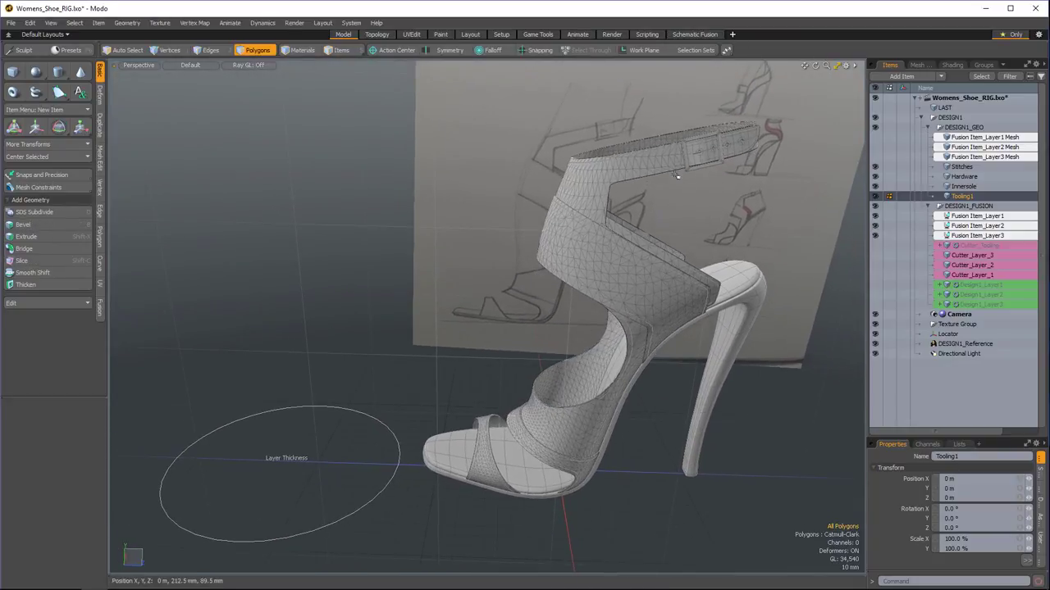
{"action": "left_click_drag", "start_coordinate": [504, 271], "coordinate": [507, 261], "text": "alt"}
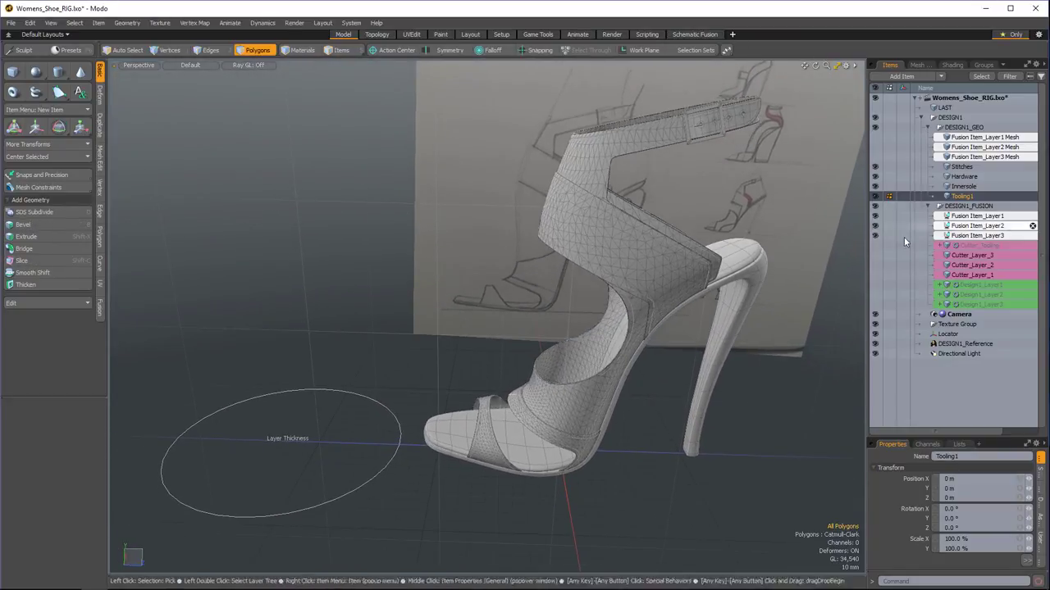
Show Cutter_Layer_2 and shift its front opening cutter slightly toward the toe of the shoe
{"action": "left_click", "coordinate": [875, 265]}
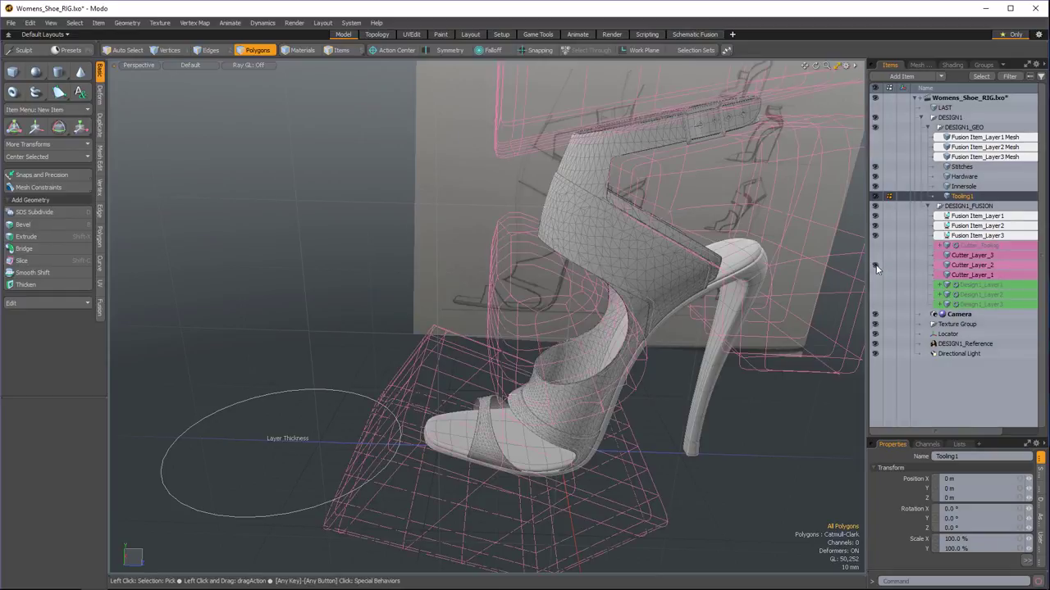
{"action": "left_click", "coordinate": [958, 266]}
{"action": "left_click_drag", "start_coordinate": [517, 304], "coordinate": [543, 325], "text": "alt"}
{"action": "key", "text": "w"}
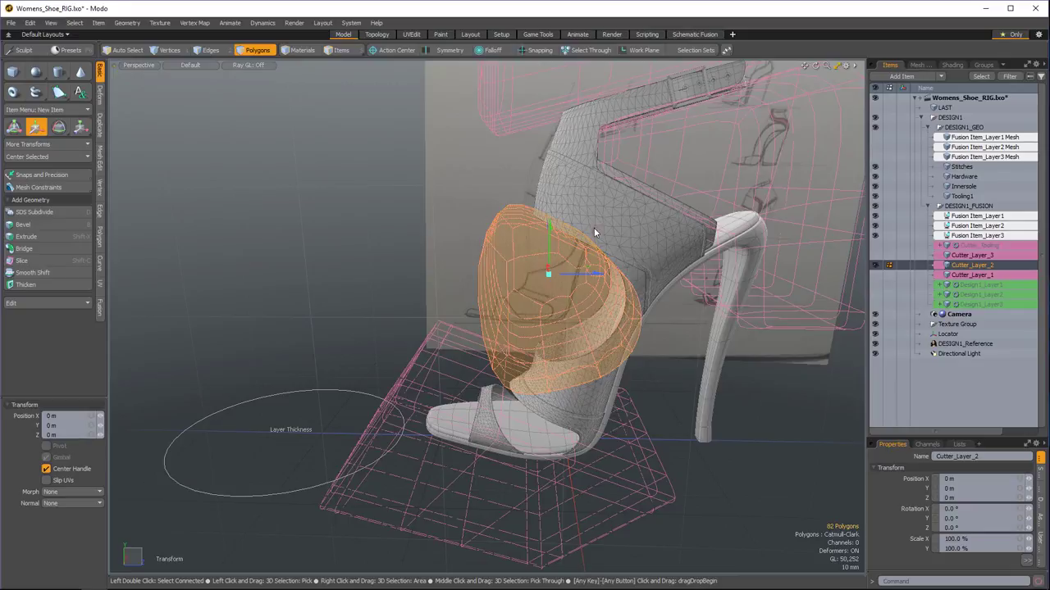
{"action": "left_click_drag", "start_coordinate": [593, 230], "coordinate": [569, 228]}
{"action": "left_click_drag", "start_coordinate": [567, 289], "coordinate": [481, 244], "text": "alt"}
{"action": "key", "text": "q"}
{"action": "left_click", "coordinate": [307, 189]}
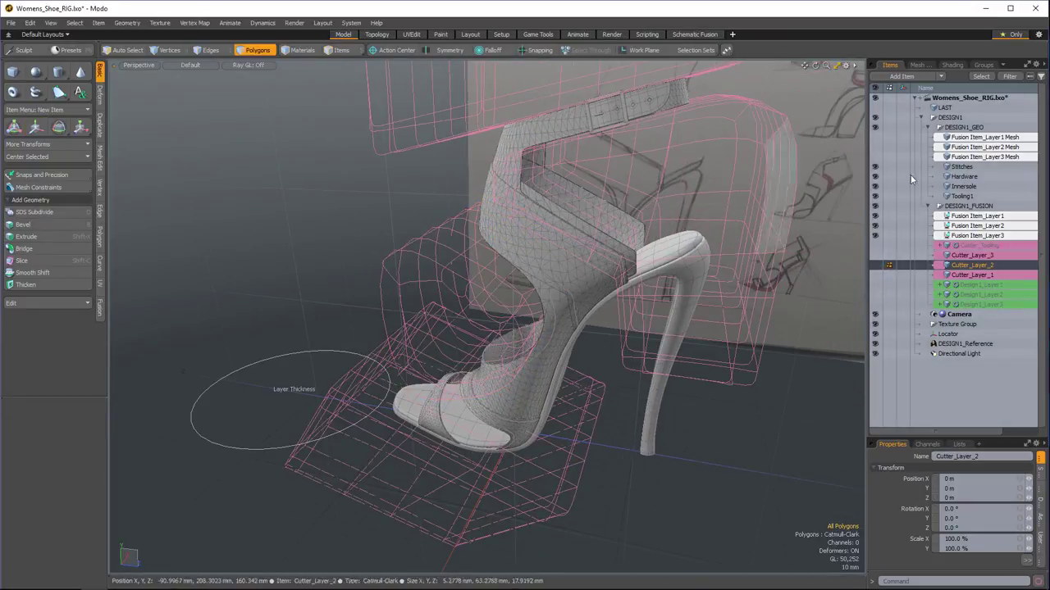
Set the Locator's Layer Thickness user channel to 2 mm and check the strap edges up close
{"action": "left_click", "coordinate": [957, 335]}
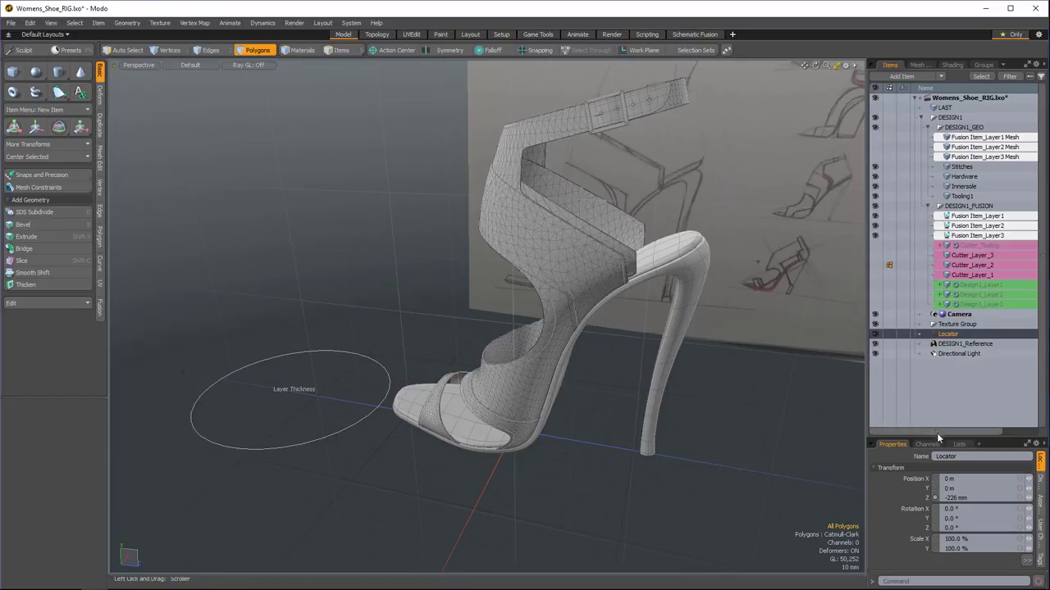
{"action": "left_click_drag", "start_coordinate": [938, 438], "coordinate": [943, 258]}
{"action": "left_click", "coordinate": [1040, 382]}
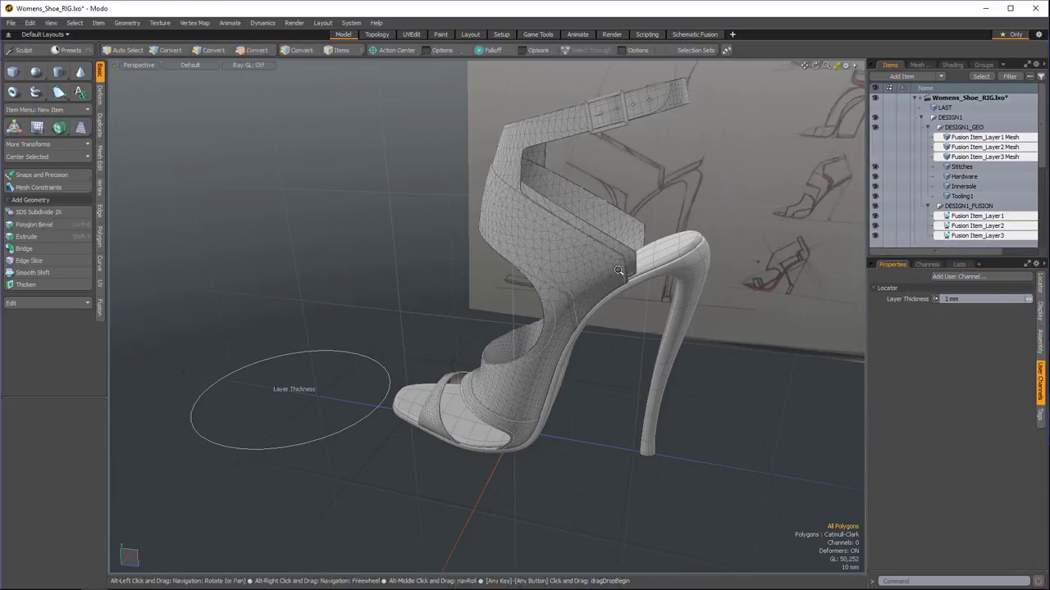
{"action": "left_click_drag", "start_coordinate": [563, 246], "coordinate": [648, 241], "text": "ctrl+alt"}
{"action": "left_click_drag", "start_coordinate": [500, 288], "coordinate": [590, 283], "text": "alt"}
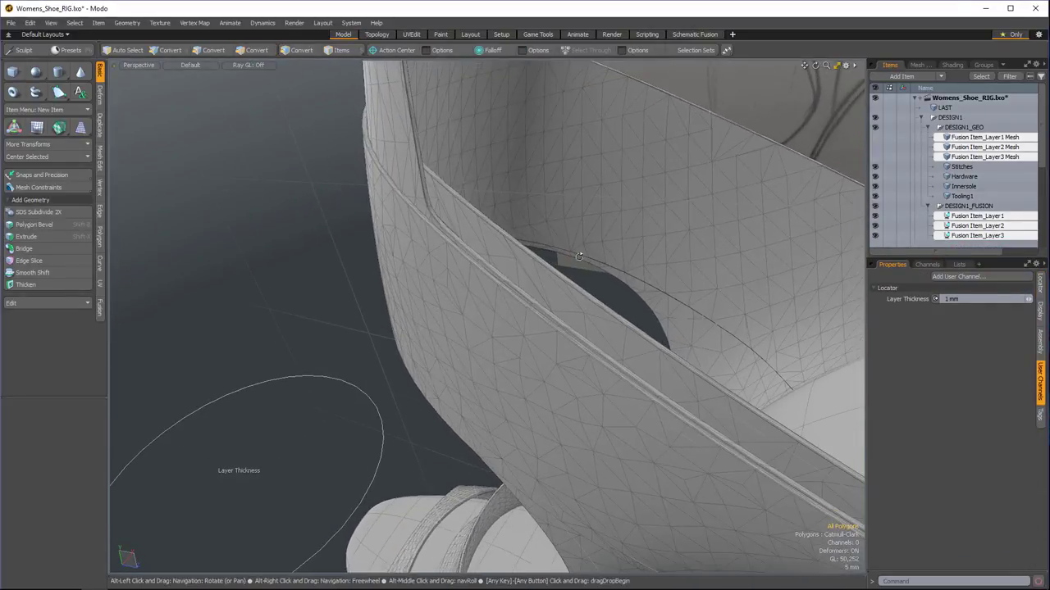
{"action": "left_click", "coordinate": [949, 299]}
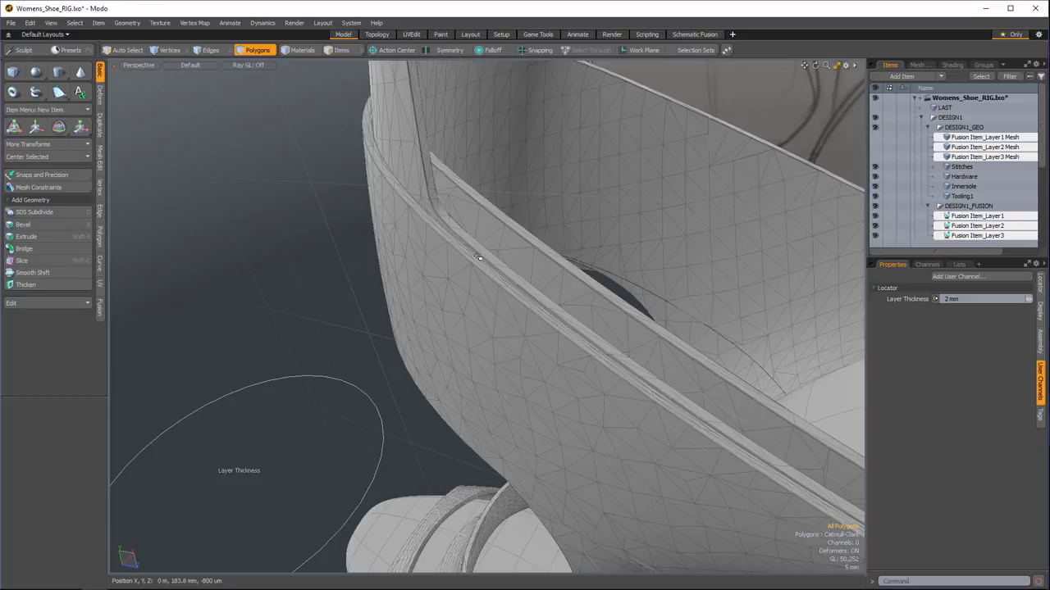
{"action": "left_click_drag", "start_coordinate": [528, 264], "coordinate": [452, 256], "text": "ctrl+alt"}
{"action": "mouse_move", "coordinate": [471, 317]}
{"action": "left_mouse_down", "text": "alt"}
{"action": "mouse_move", "coordinate": [565, 303]}
{"action": "mouse_move", "coordinate": [522, 337]}
{"action": "left_mouse_up", "text": "alt"}
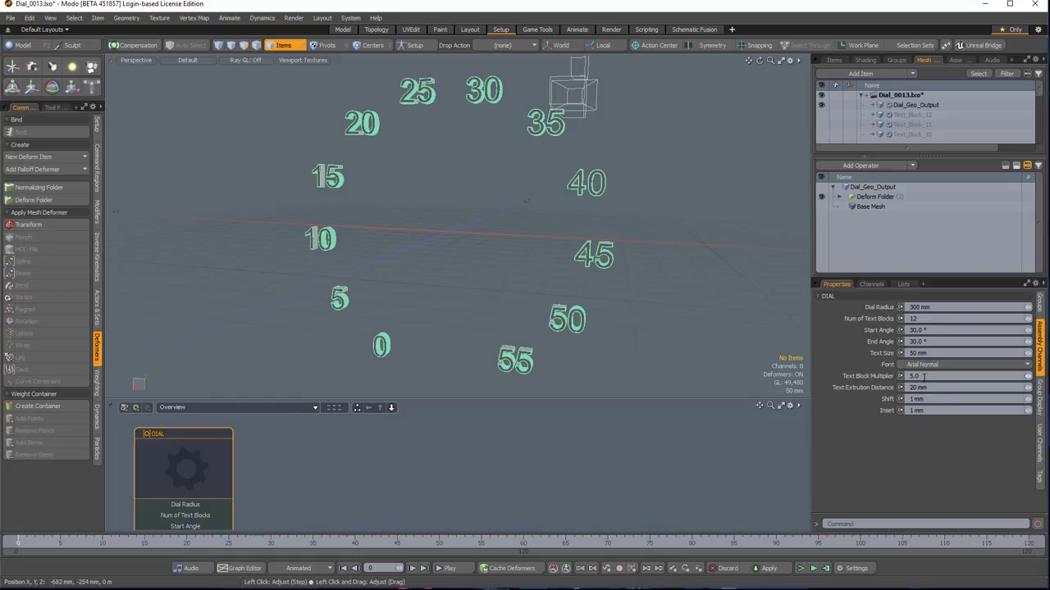
Set the dial's Text Block Multiplier to 20 and its font to Helvetica Neue Light Italic
{"action": "left_click", "coordinate": [913, 375]}
{"action": "type", "text": "20"}
{"action": "key", "text": "Return"}
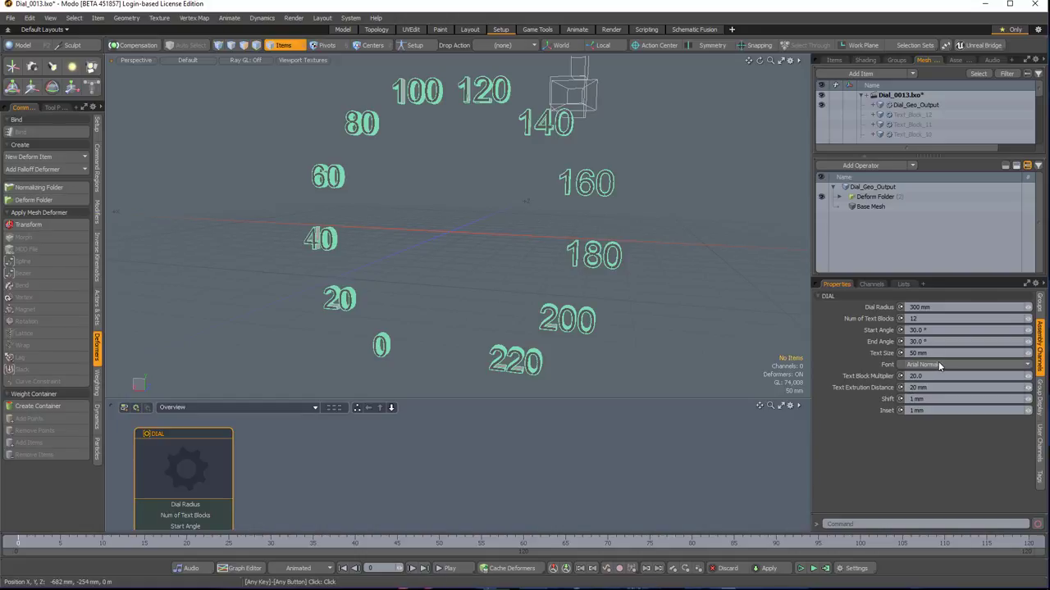
{"action": "left_click", "coordinate": [937, 362]}
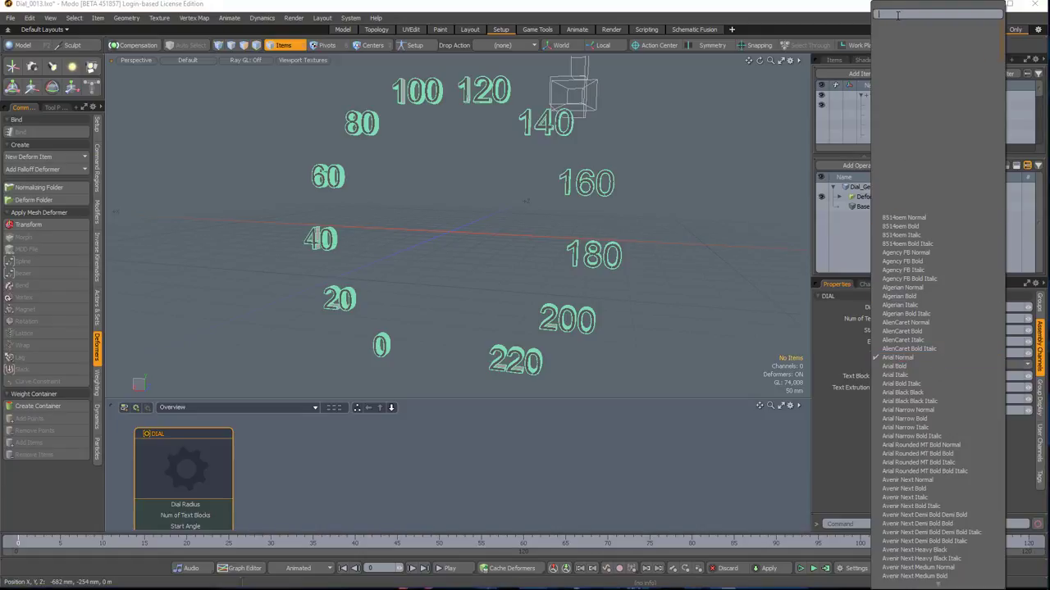
{"action": "type", "text": "hel"}
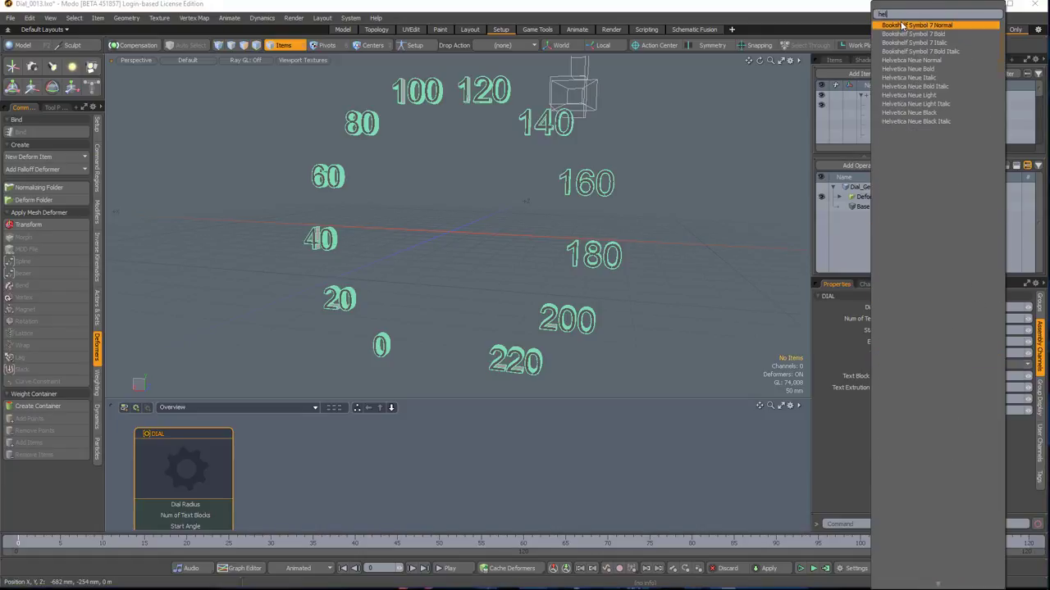
{"action": "left_click", "coordinate": [910, 105]}
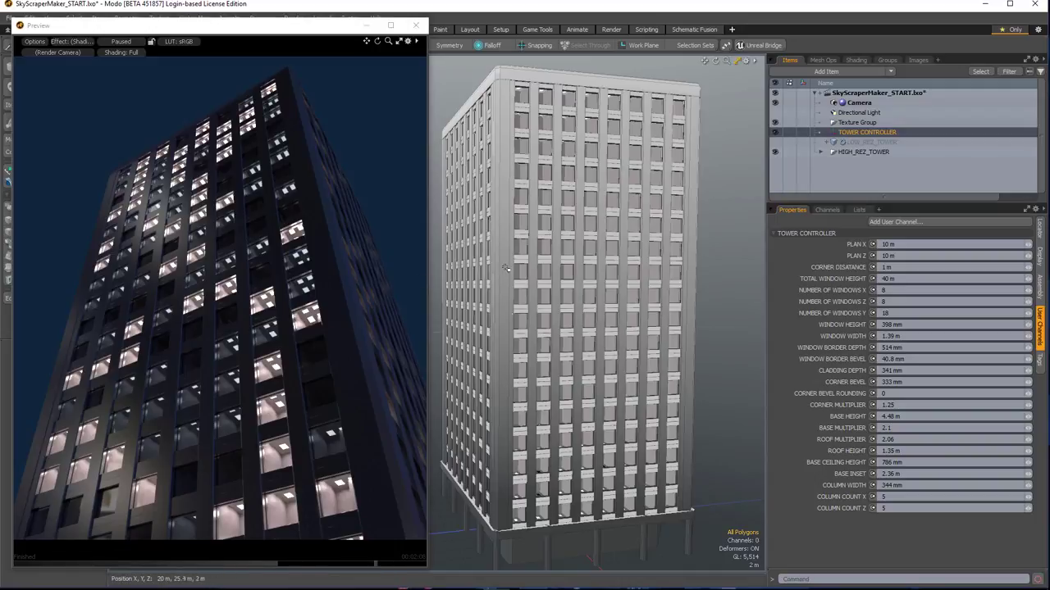
Close the render preview and set the tower controller's PLAN X to 30 m
{"action": "left_click", "coordinate": [416, 25]}
{"action": "scroll", "coordinate": [445, 323], "scroll_direction": "down", "scroll_amount": 5}
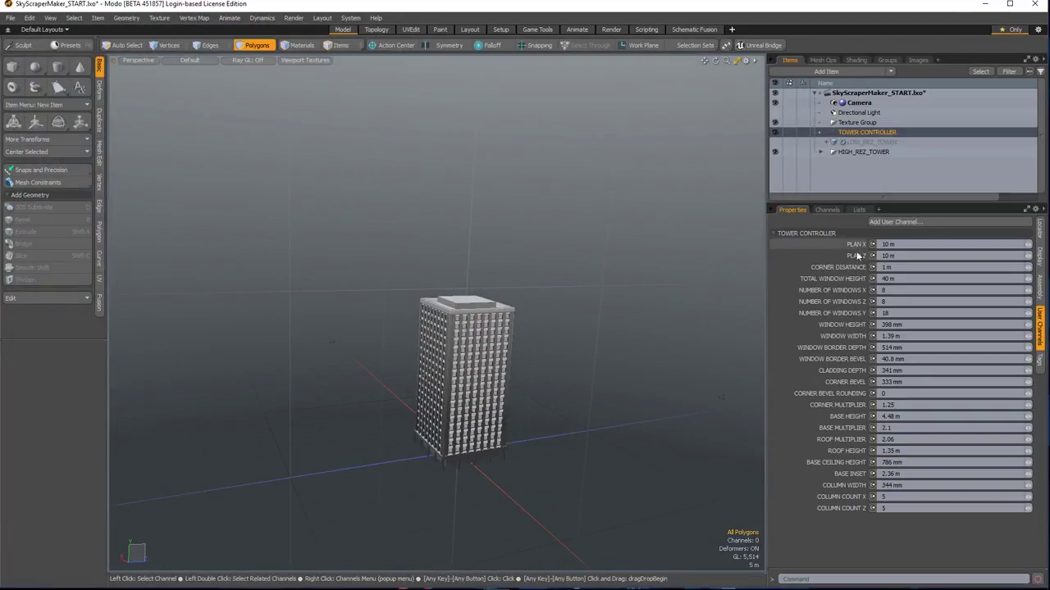
{"action": "left_click", "coordinate": [889, 244]}
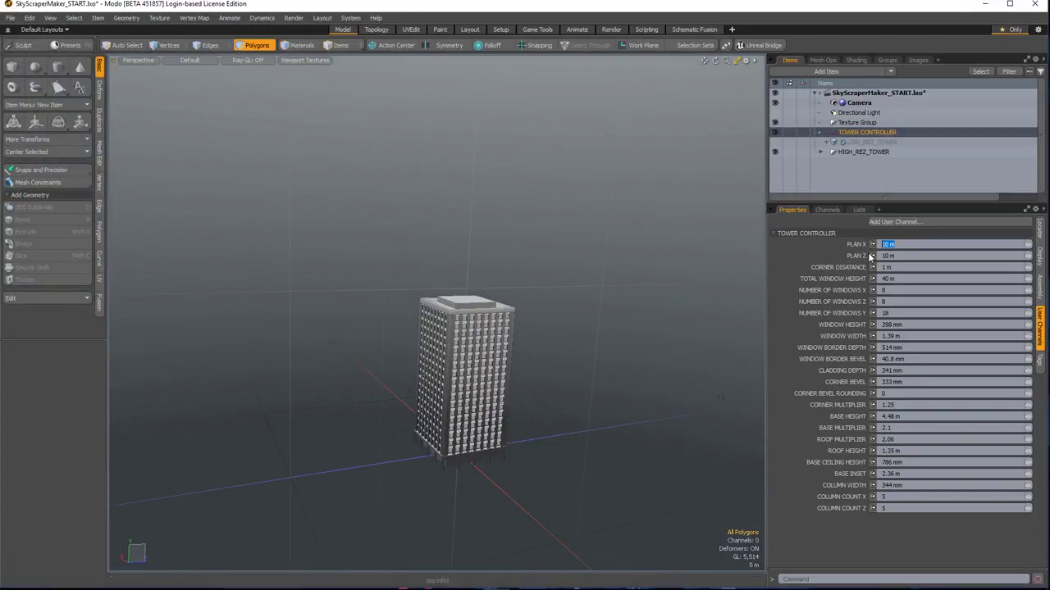
{"action": "type", "text": "30"}
{"action": "key", "text": "Tab"}
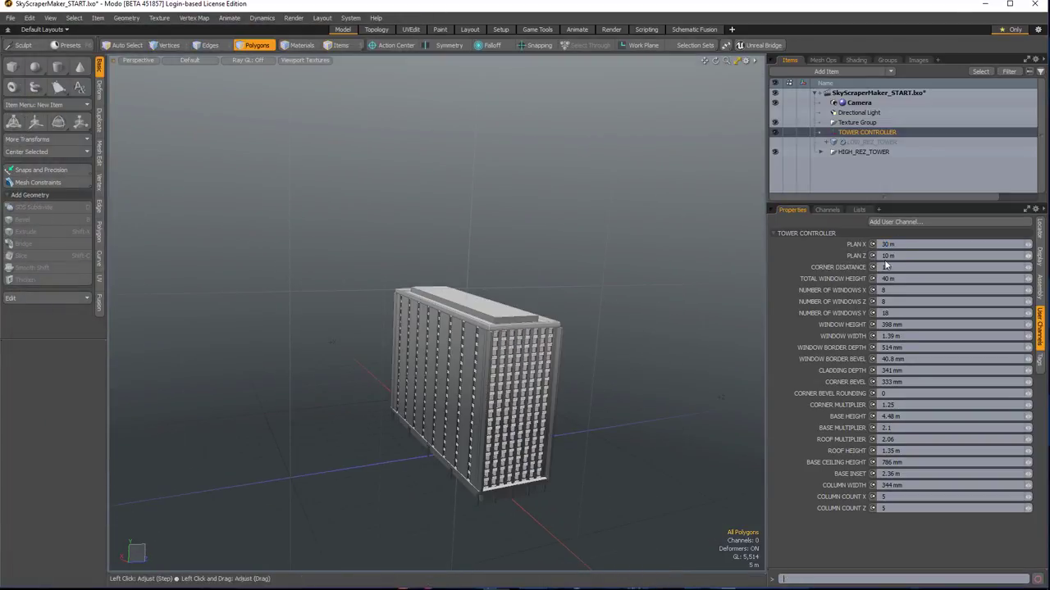
Set the tower controller's PLAN Z to 30 m and its total window height to 400 m
{"action": "type", "text": "30"}
{"action": "key", "text": "Return"}
{"action": "left_click", "coordinate": [892, 279]}
{"action": "type", "text": "400"}
{"action": "key", "text": "Return"}
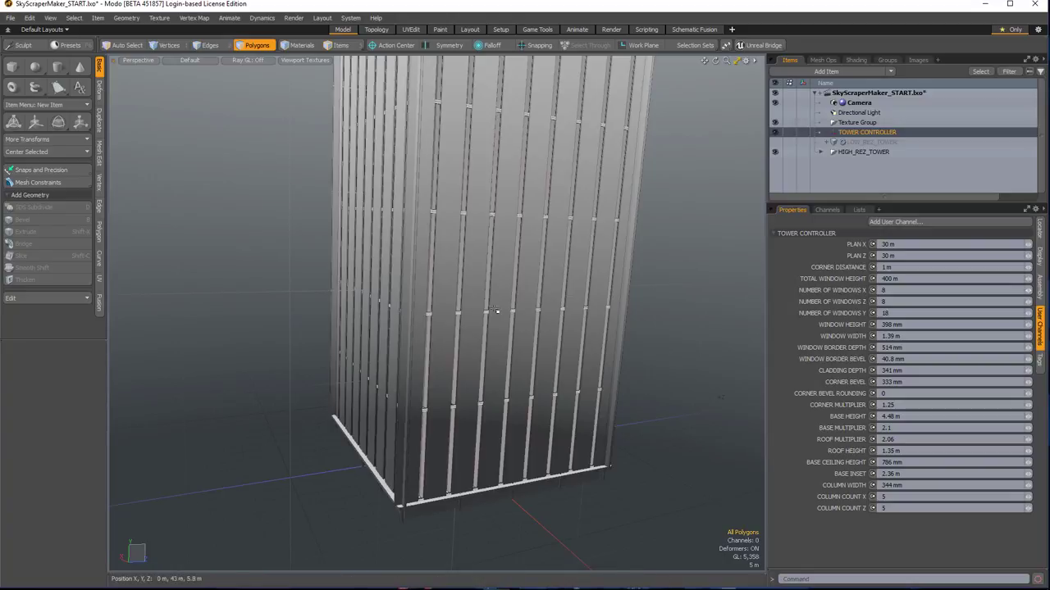
Set the tower's number of windows to 20 in X, 20 in Z and 30 in Y
{"action": "left_click_drag", "start_coordinate": [562, 329], "coordinate": [538, 375], "text": "ctrl+alt"}
{"action": "left_click", "coordinate": [877, 291]}
{"action": "type", "text": "2"}
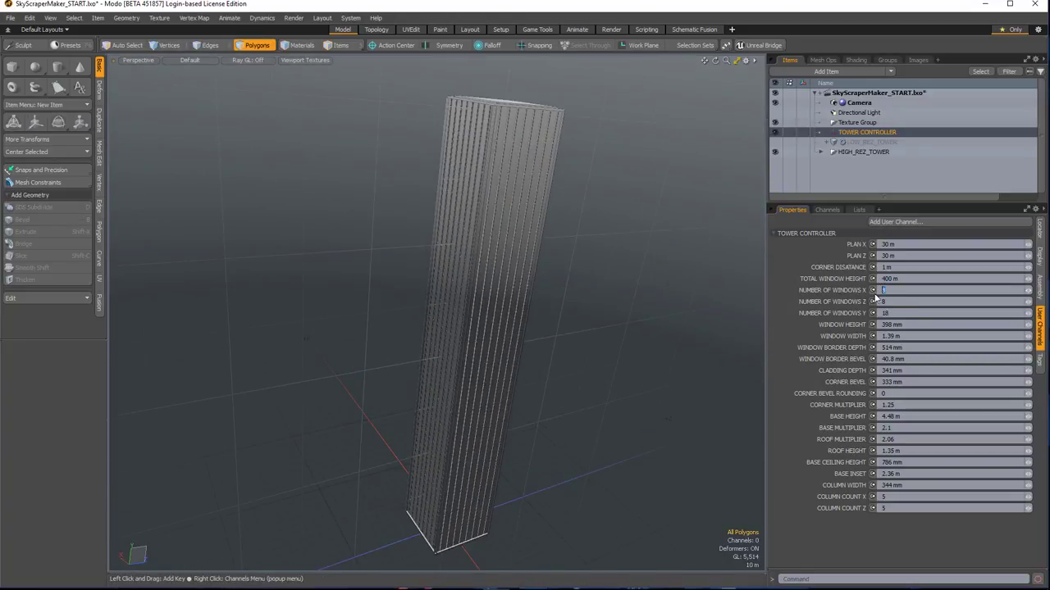
{"action": "type", "text": "0"}
{"action": "left_click", "coordinate": [886, 302]}
{"action": "type", "text": "20"}
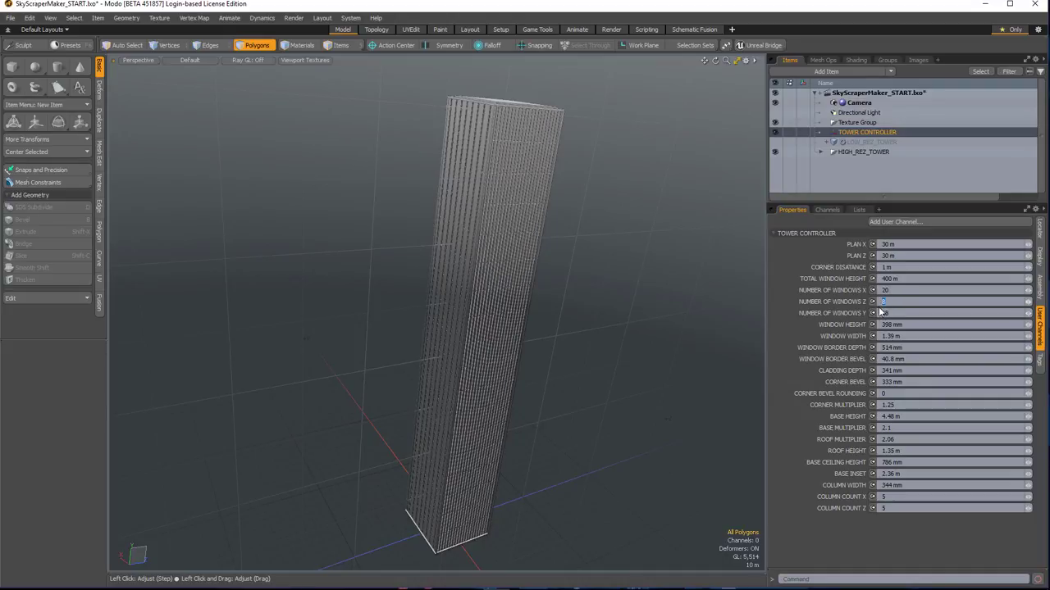
{"action": "type", "text": "30"}
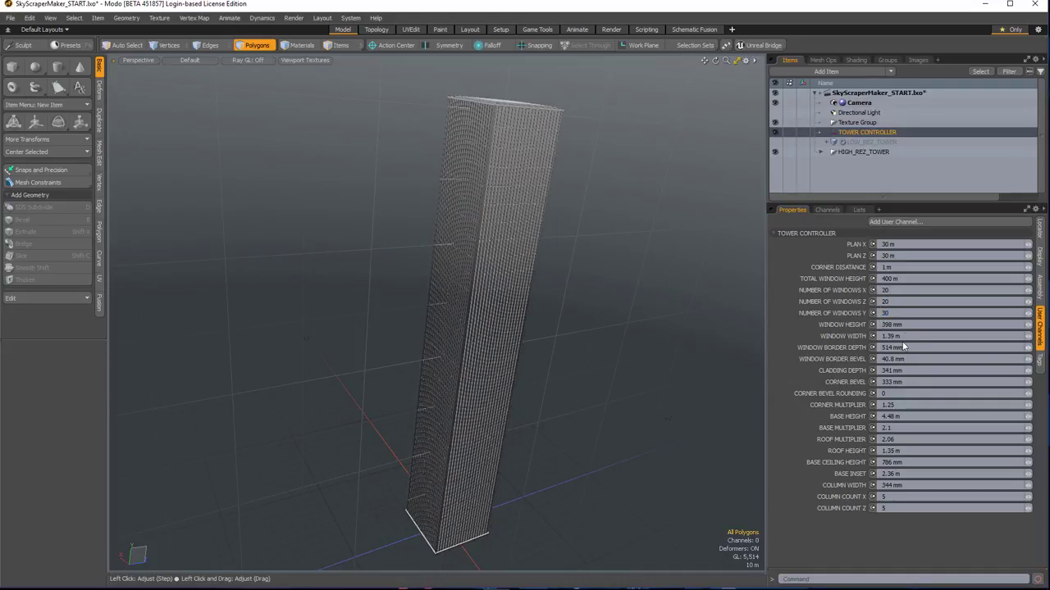
Set the tower's window width to 1.6 m and look at the facade from another angle
{"action": "left_click", "coordinate": [894, 336]}
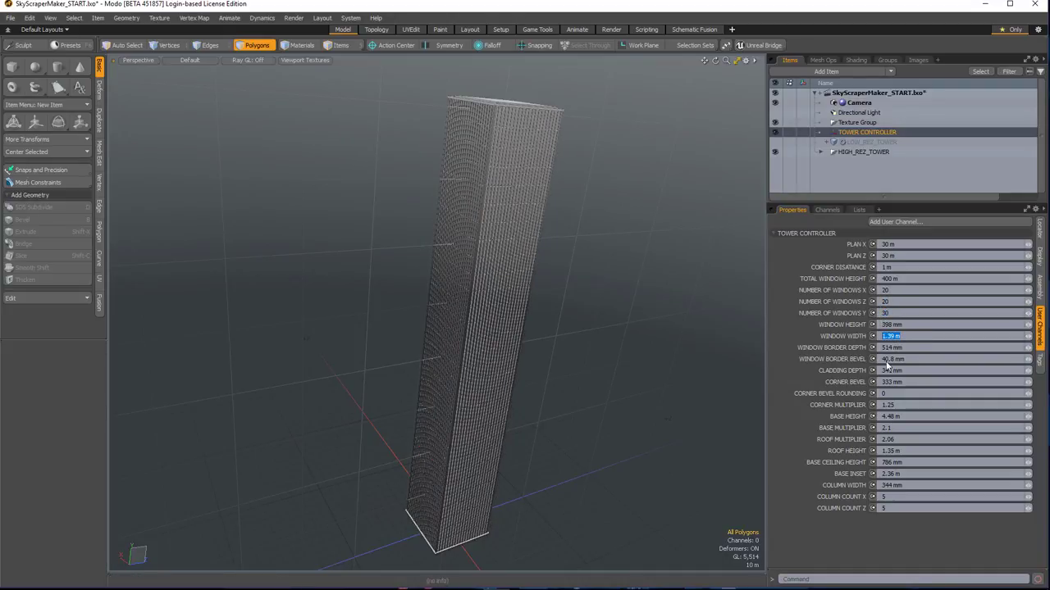
{"action": "type", "text": "1.6"}
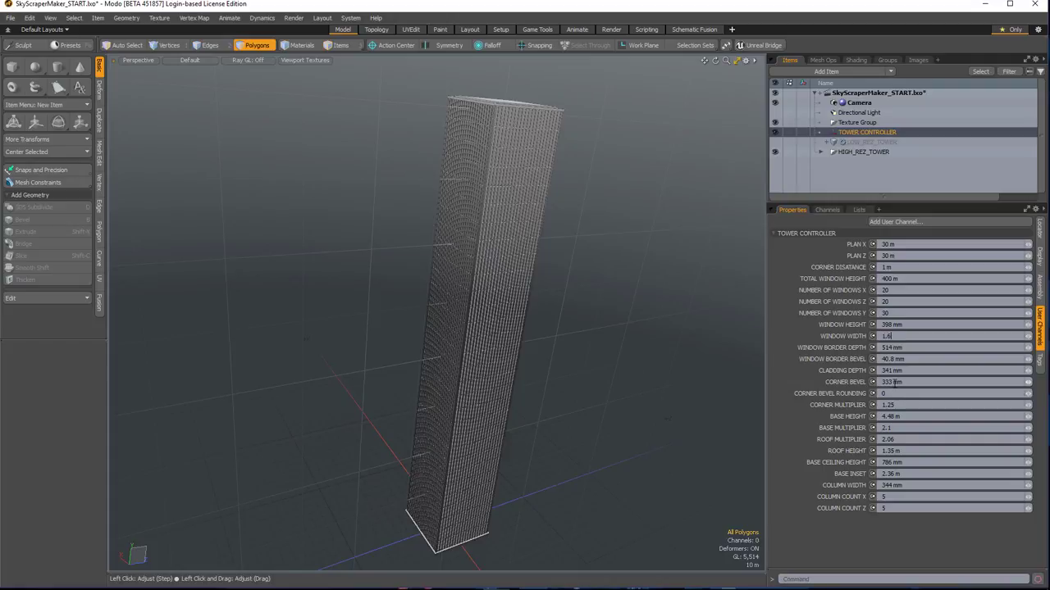
{"action": "key", "text": "Return"}
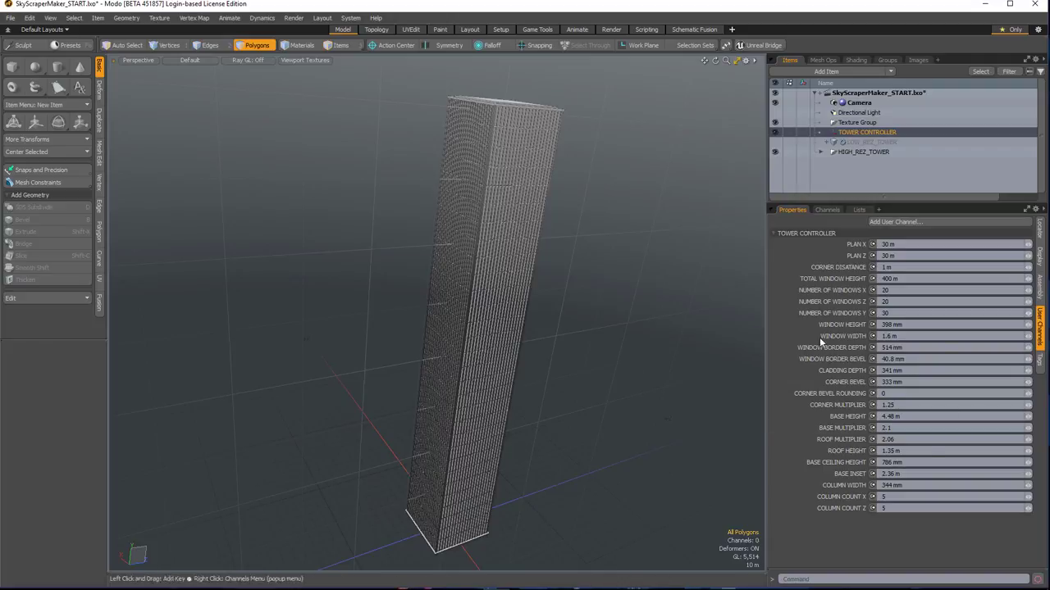
{"action": "left_click_drag", "start_coordinate": [511, 410], "coordinate": [454, 309], "text": "alt"}
{"action": "key", "text": "3"}
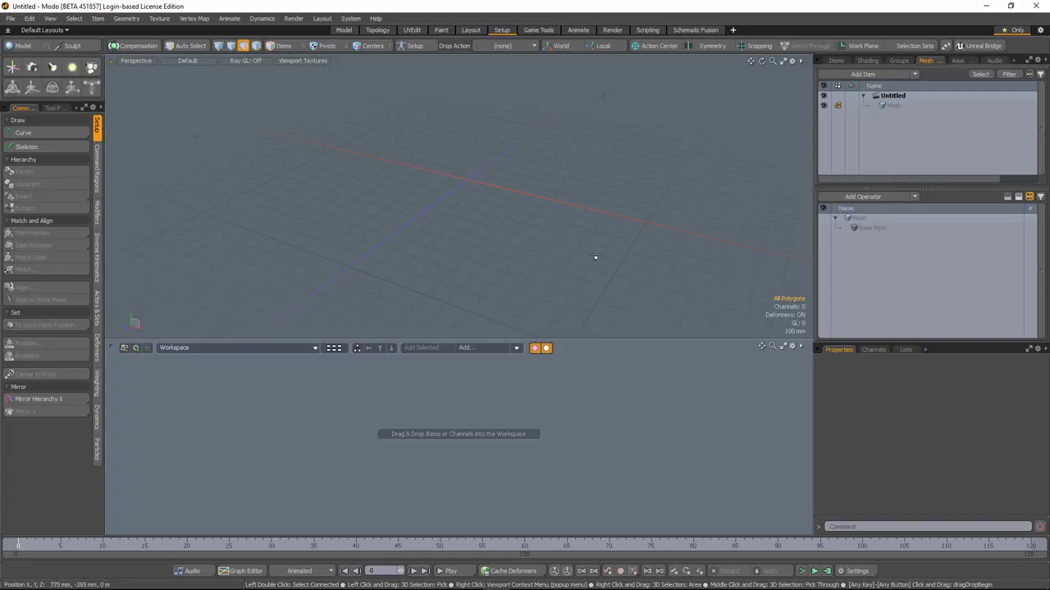
Enlarge the schematic area slightly and create an active schematic workspace named Table Top
{"action": "mouse_move", "coordinate": [502, 270]}
{"action": "left_mouse_down", "text": "alt"}
{"action": "mouse_move", "coordinate": [485, 257]}
{"action": "mouse_move", "coordinate": [511, 307]}
{"action": "mouse_move", "coordinate": [506, 280]}
{"action": "left_mouse_up", "text": "alt"}
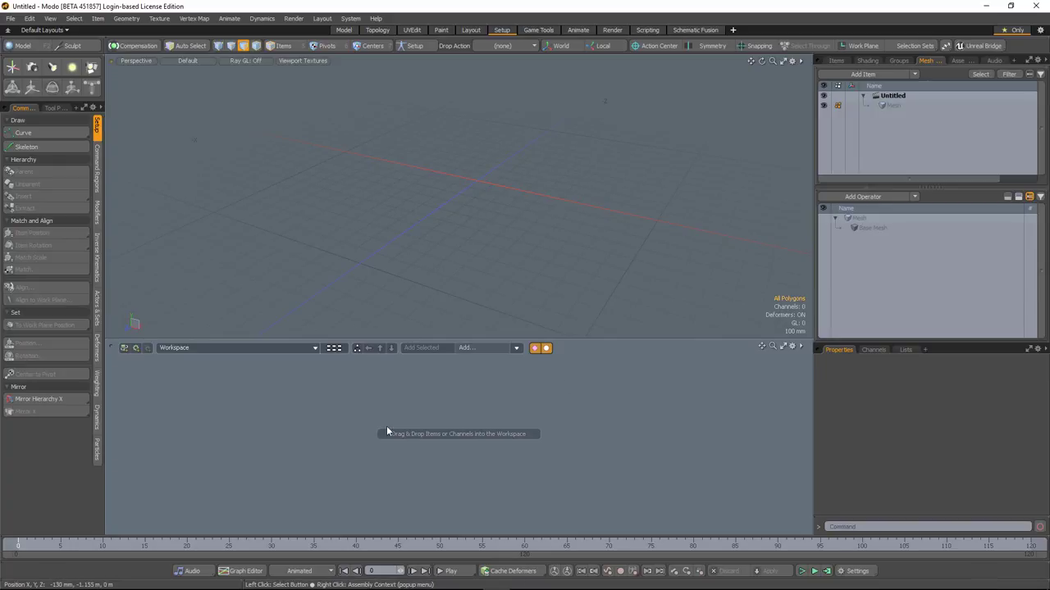
{"action": "left_click_drag", "start_coordinate": [477, 340], "coordinate": [479, 329]}
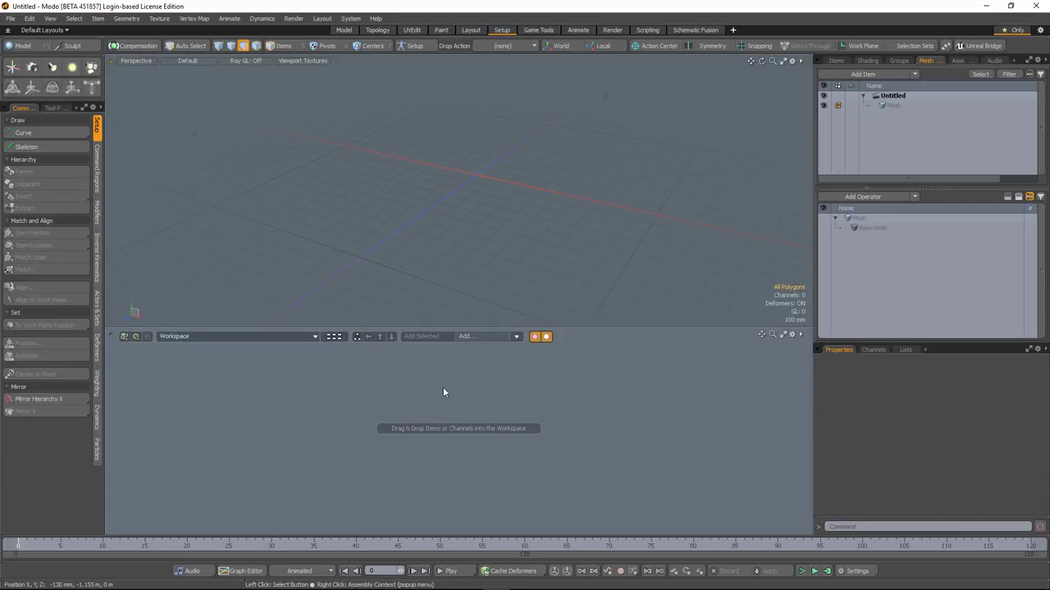
{"action": "left_click", "coordinate": [123, 336]}
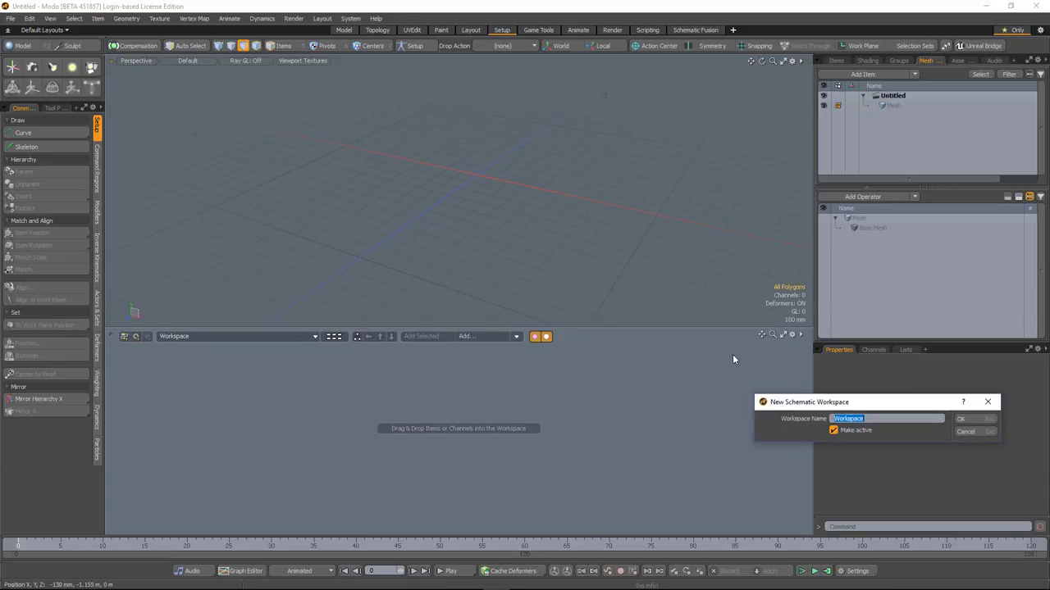
{"action": "type", "text": "Table Top"}
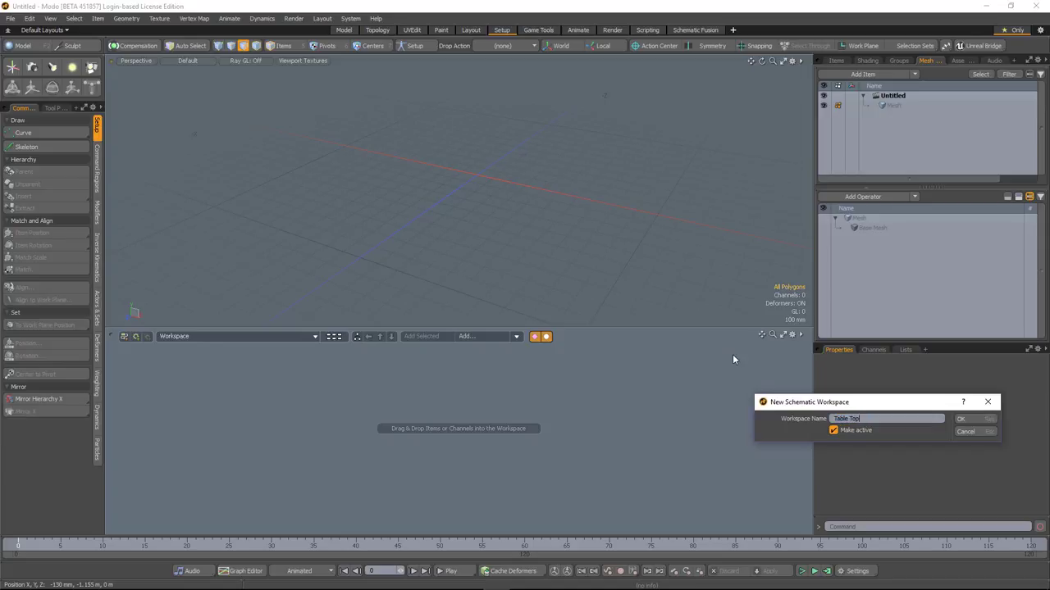
{"action": "left_click", "coordinate": [960, 419]}
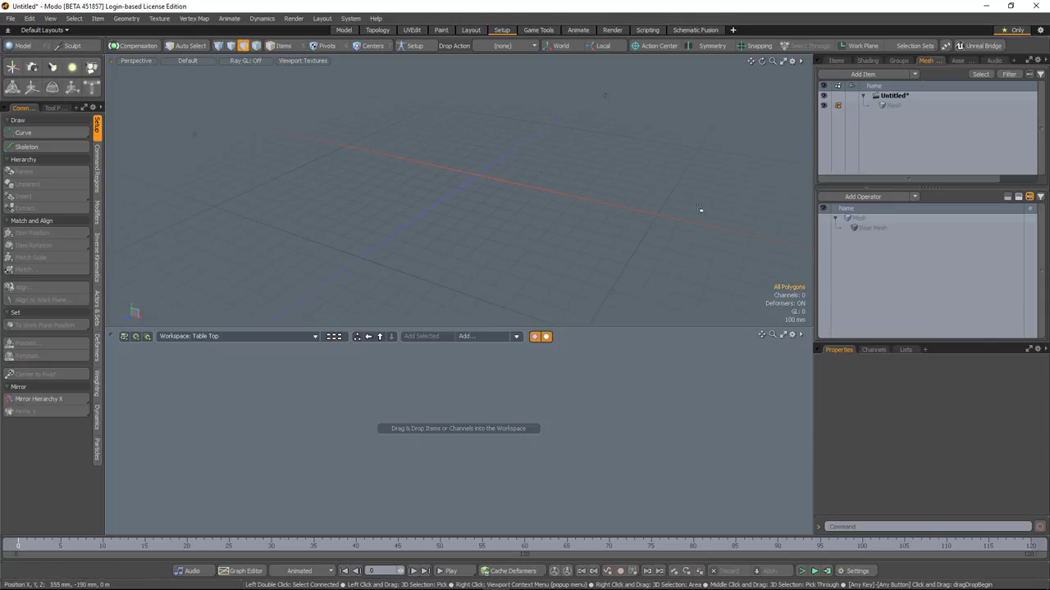
Add a Cube mesh operation to the empty mesh
{"action": "left_click", "coordinate": [863, 197]}
{"action": "type", "text": "c"}
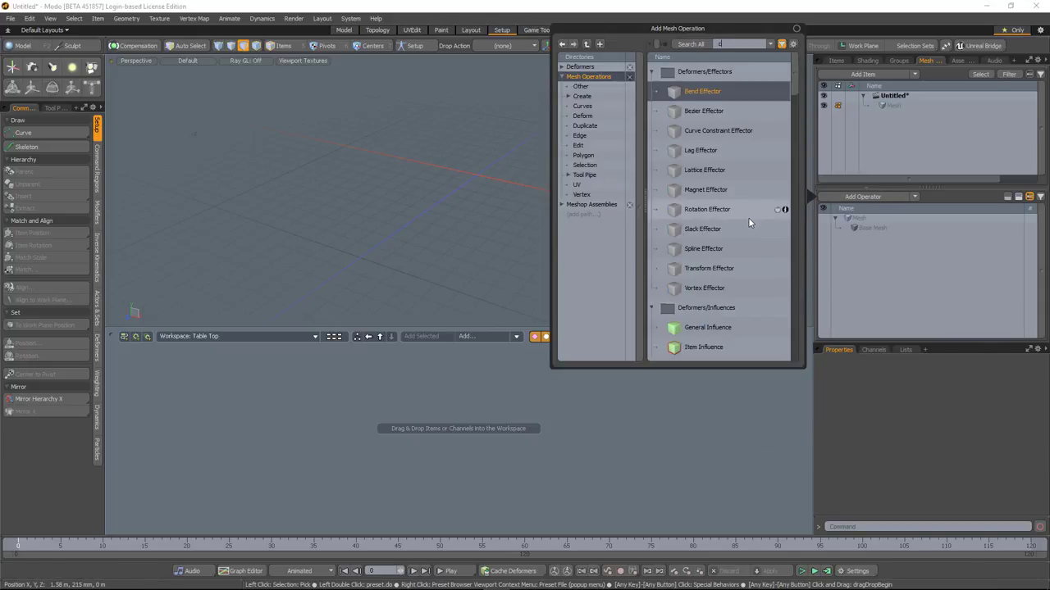
{"action": "type", "text": "ub"}
{"action": "double_click", "coordinate": [692, 94]}
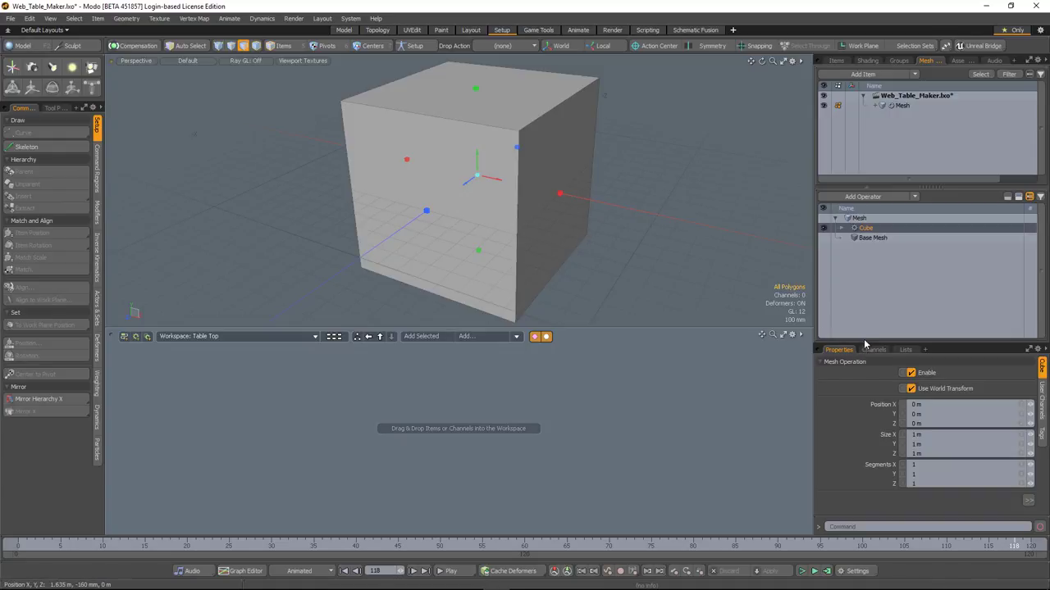
Make room for the cube's full properties and set its Size Y to 1 mm and Size Z to 0 m
{"action": "left_click_drag", "start_coordinate": [868, 342], "coordinate": [869, 269]}
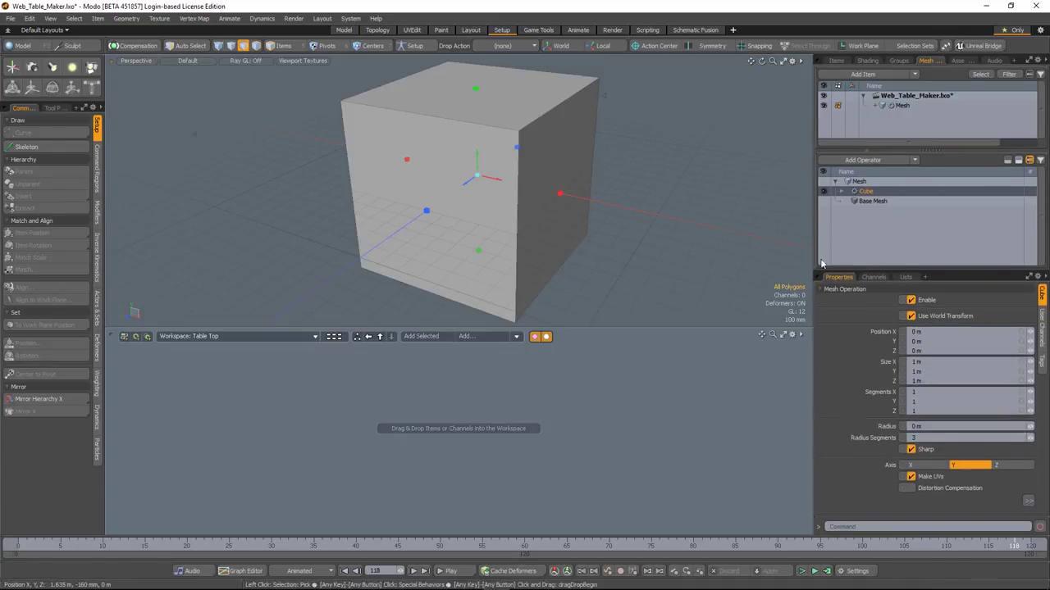
{"action": "left_click", "coordinate": [924, 371]}
{"action": "type", "text": "1 mm"}
{"action": "key", "text": "Tab"}
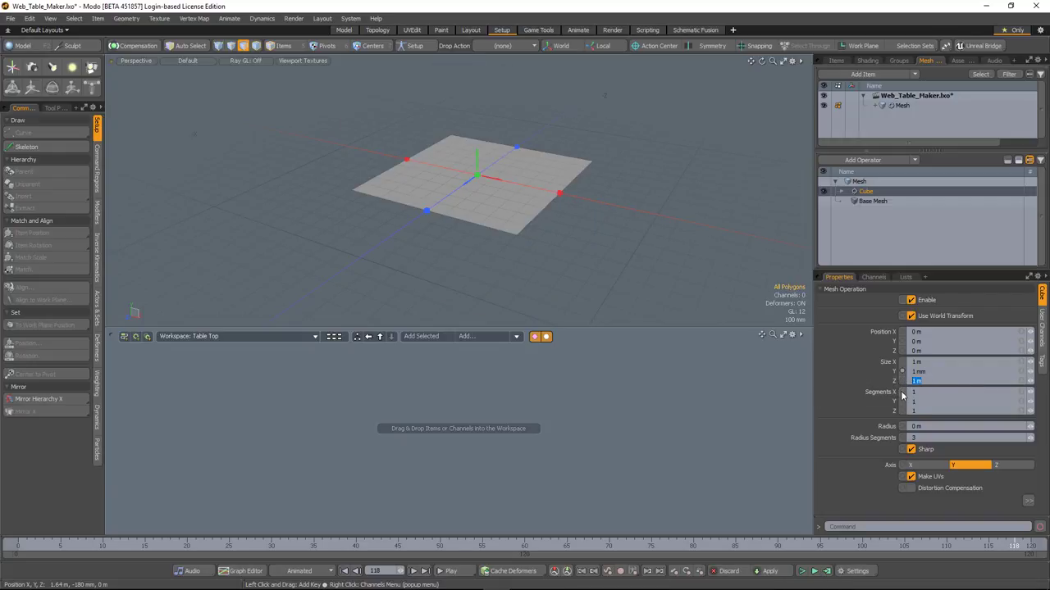
{"action": "type", "text": "0"}
{"action": "key", "text": "Return"}
Add the cube's Position X, Y and Z channels to the Table Top schematic as a Cube node with free space around it
{"action": "left_click_drag", "start_coordinate": [554, 195], "coordinate": [663, 197], "text": "ctrl+alt"}
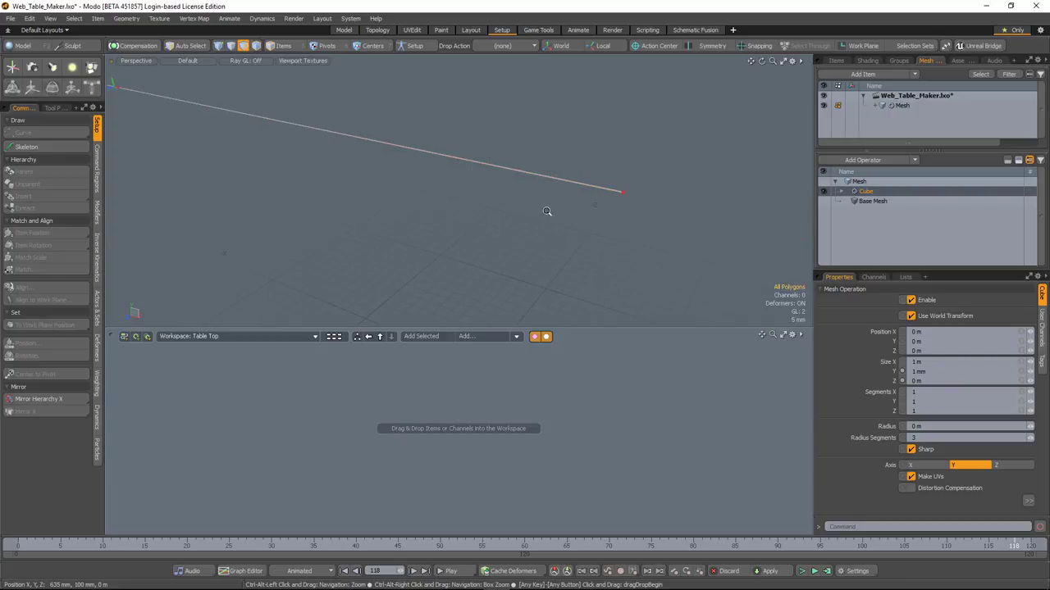
{"action": "left_click_drag", "start_coordinate": [572, 240], "coordinate": [573, 292], "text": "ctrl+alt"}
{"action": "left_click_drag", "start_coordinate": [540, 205], "coordinate": [557, 210], "text": "ctrl+alt"}
{"action": "left_click_drag", "start_coordinate": [538, 256], "coordinate": [552, 281], "text": "alt+shift"}
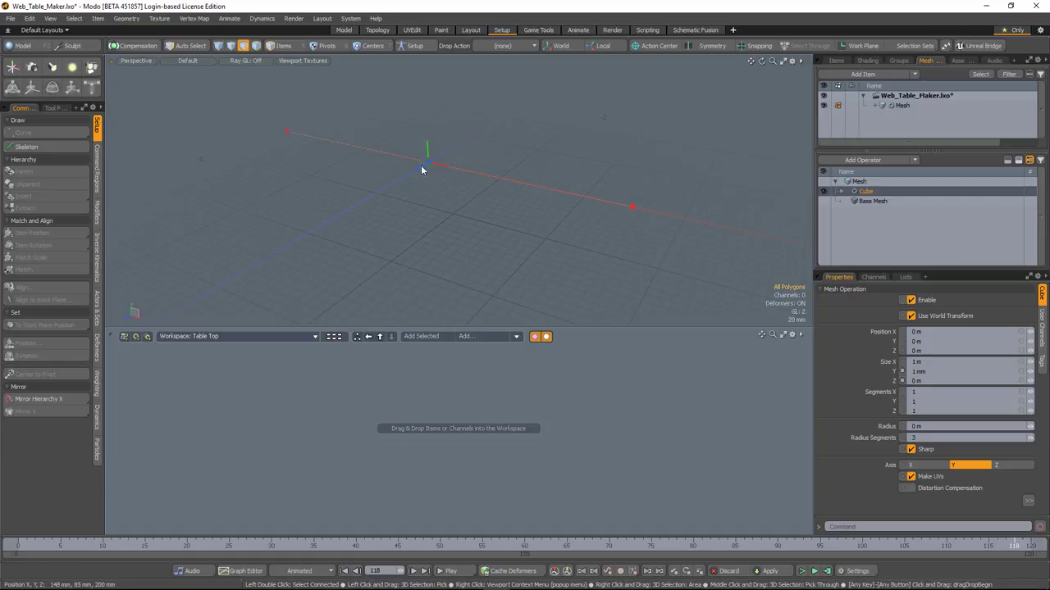
{"action": "scroll", "coordinate": [552, 291], "scroll_direction": "down", "scroll_amount": 2}
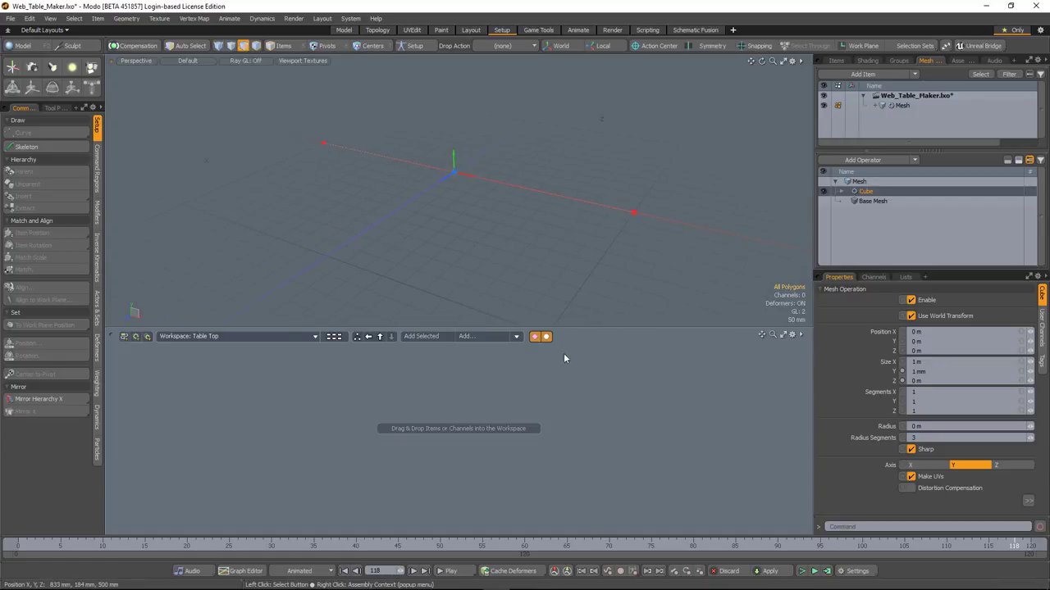
{"action": "left_click", "coordinate": [850, 332]}
{"action": "left_click", "coordinate": [852, 352], "text": "shift"}
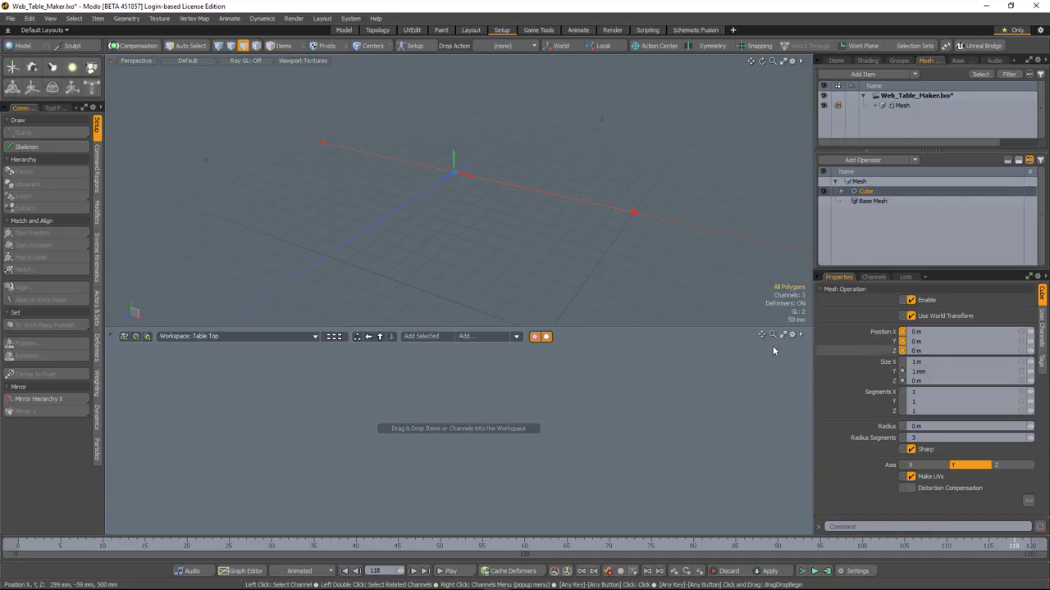
{"action": "left_click", "coordinate": [421, 336]}
{"action": "left_click_drag", "start_coordinate": [469, 430], "coordinate": [556, 402]}
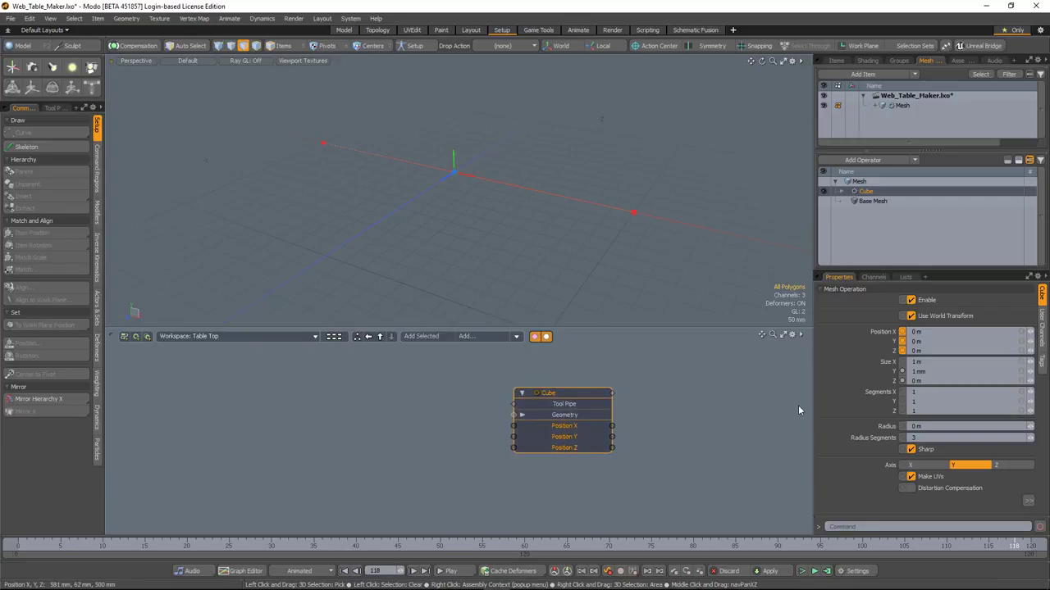
Add the cube's Size X channel to its schematic node, link it to Position X, and check the cube's offset
{"action": "left_click", "coordinate": [856, 362]}
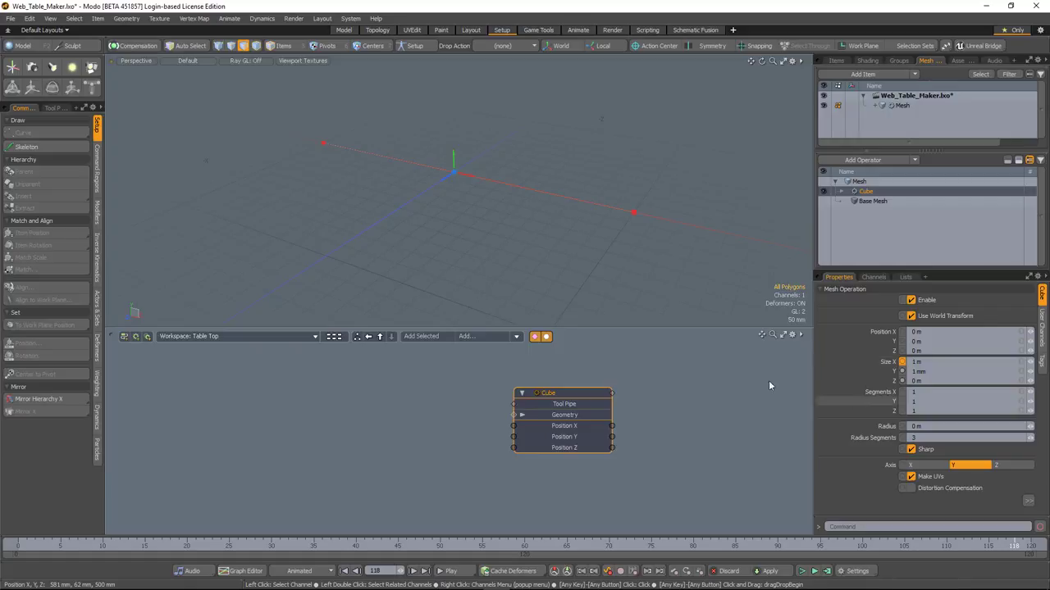
{"action": "left_click", "coordinate": [420, 336]}
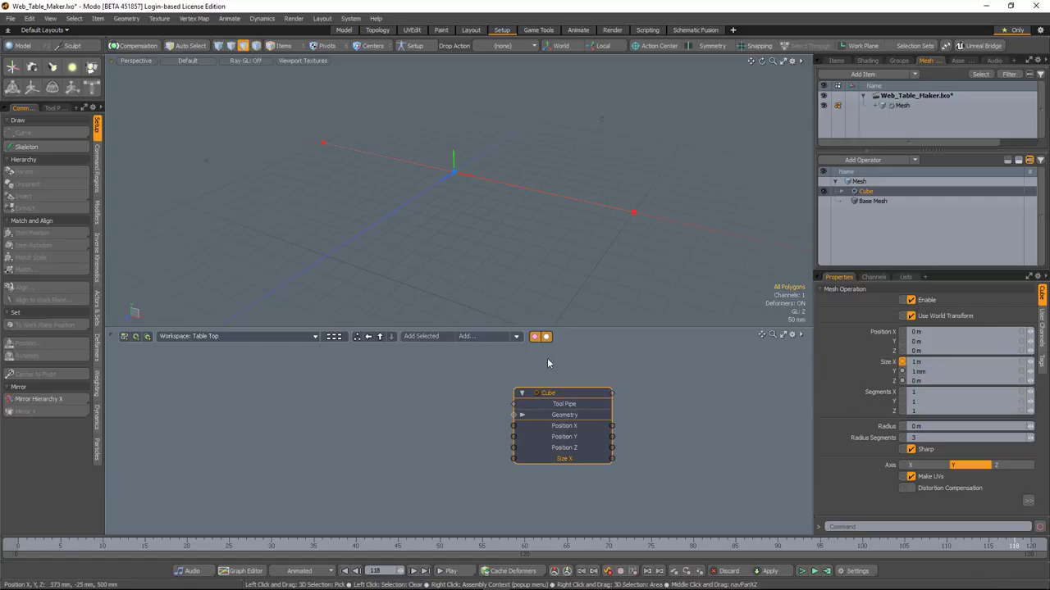
{"action": "left_click_drag", "start_coordinate": [612, 459], "coordinate": [523, 427]}
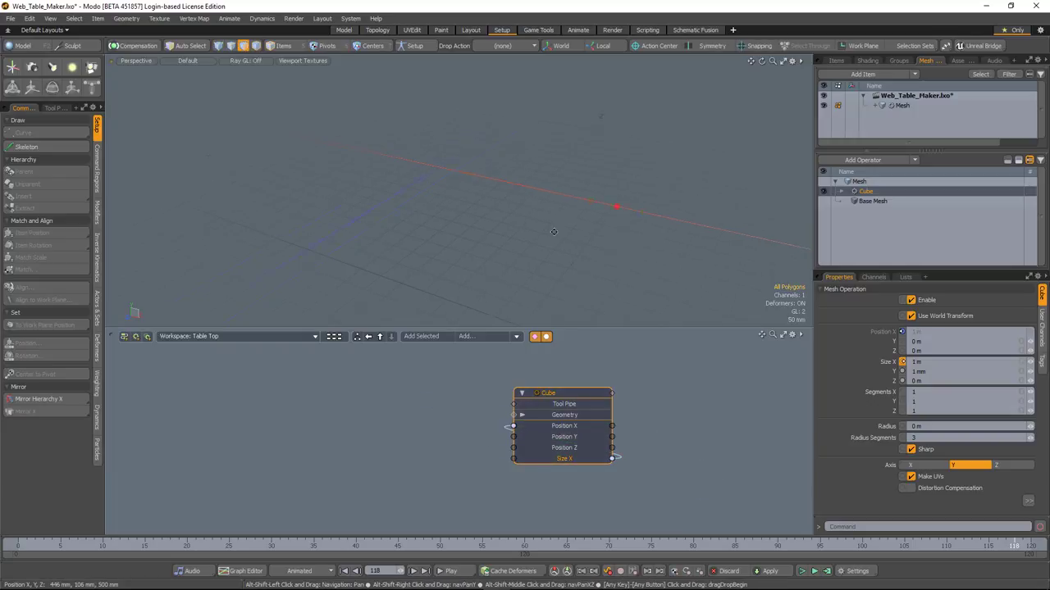
{"action": "left_click_drag", "start_coordinate": [520, 232], "coordinate": [541, 257], "text": "ctrl+alt"}
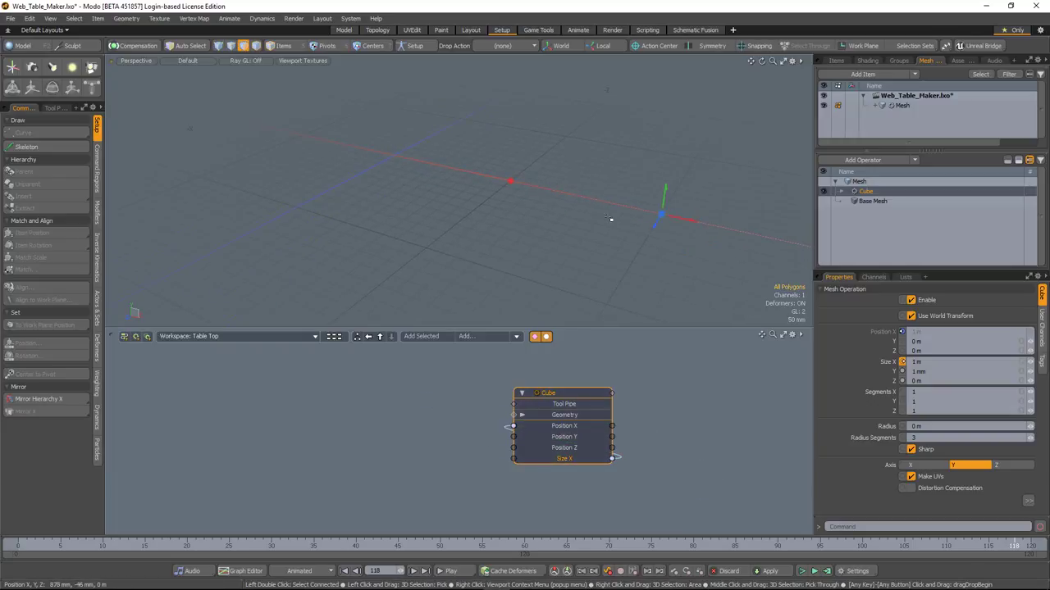
{"action": "left_click_drag", "start_coordinate": [489, 297], "coordinate": [576, 249], "text": "alt"}
{"action": "left_click_drag", "start_coordinate": [400, 217], "coordinate": [389, 224], "text": "alt+shift"}
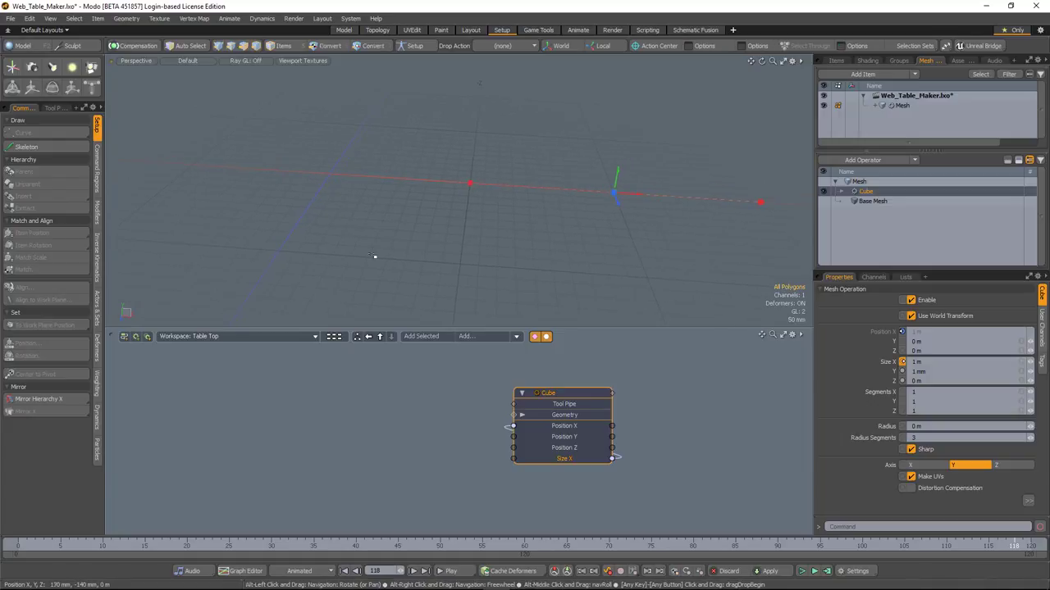
Insert a Basic Math Divide modifier into the link from Size X to Position X and set its Value B to 2
{"action": "left_click_drag", "start_coordinate": [623, 456], "coordinate": [512, 425]}
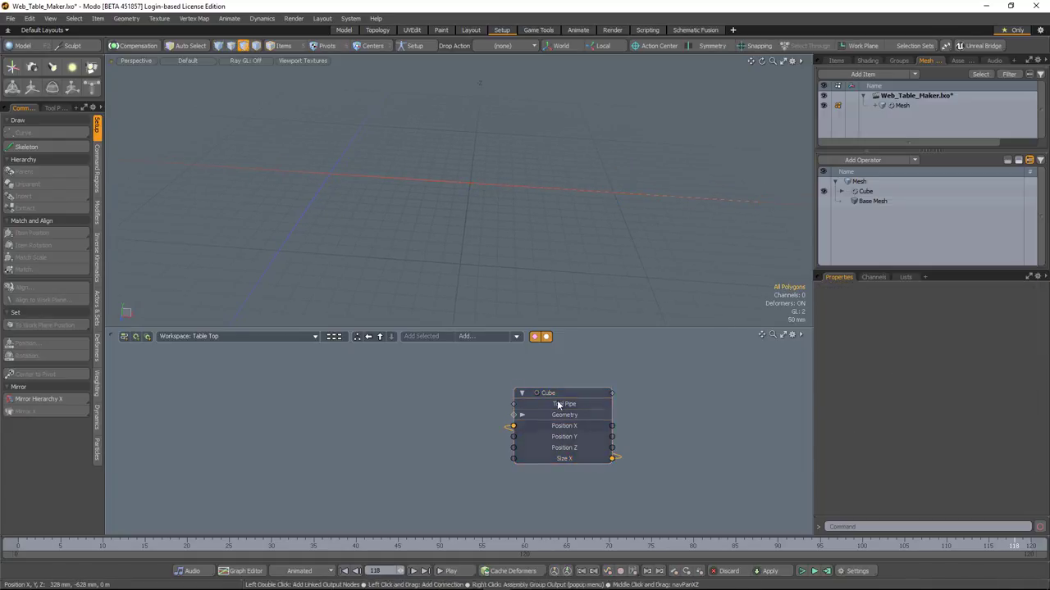
{"action": "left_click", "coordinate": [515, 338]}
{"action": "mouse_move", "coordinate": [507, 347]}
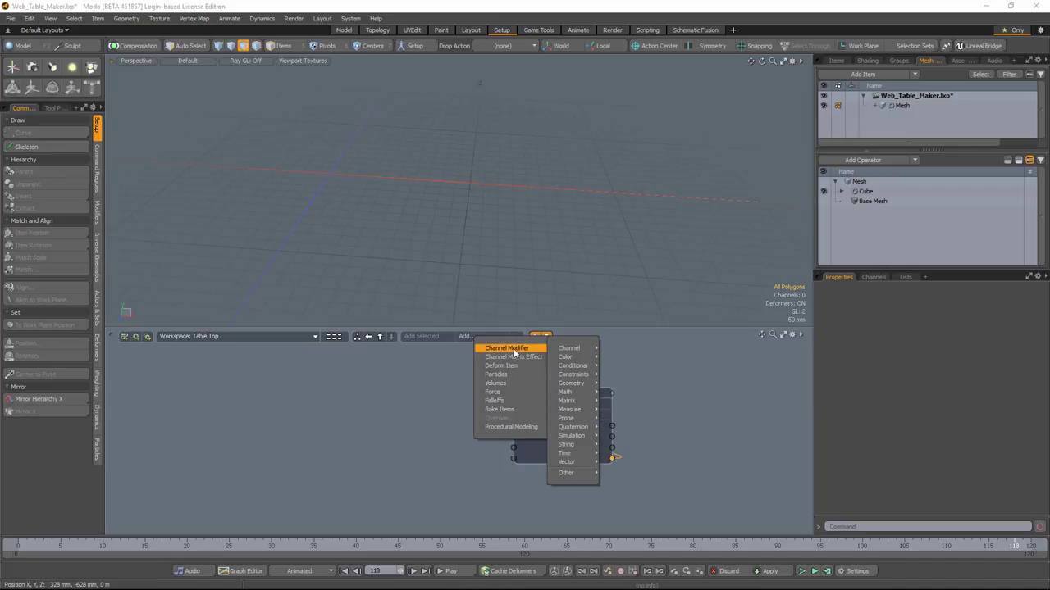
{"action": "mouse_move", "coordinate": [569, 393]}
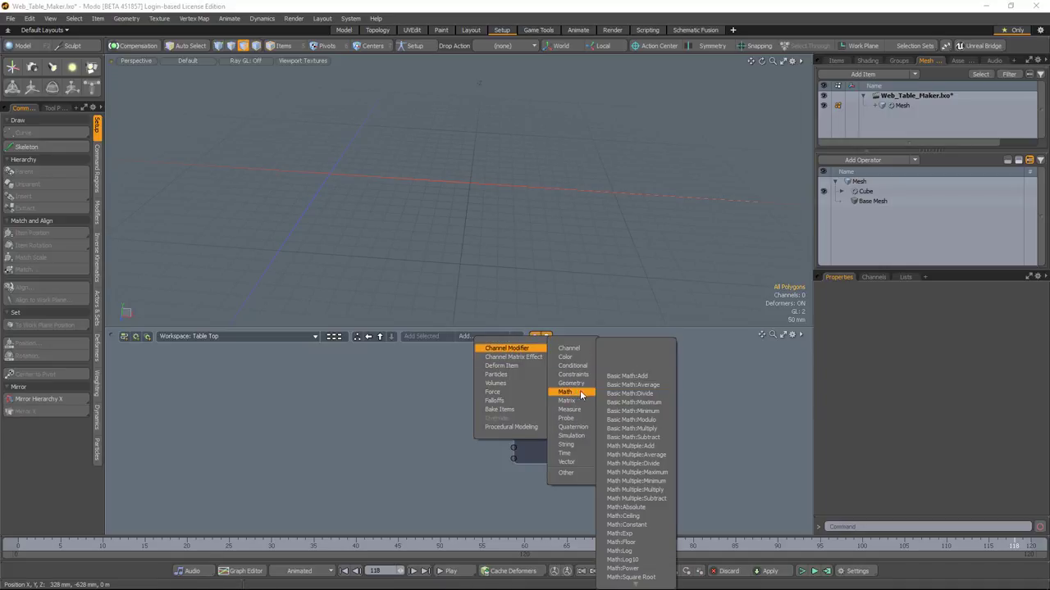
{"action": "left_click", "coordinate": [628, 394]}
{"action": "left_click_drag", "start_coordinate": [551, 448], "coordinate": [671, 447]}
{"action": "left_click", "coordinate": [917, 312]}
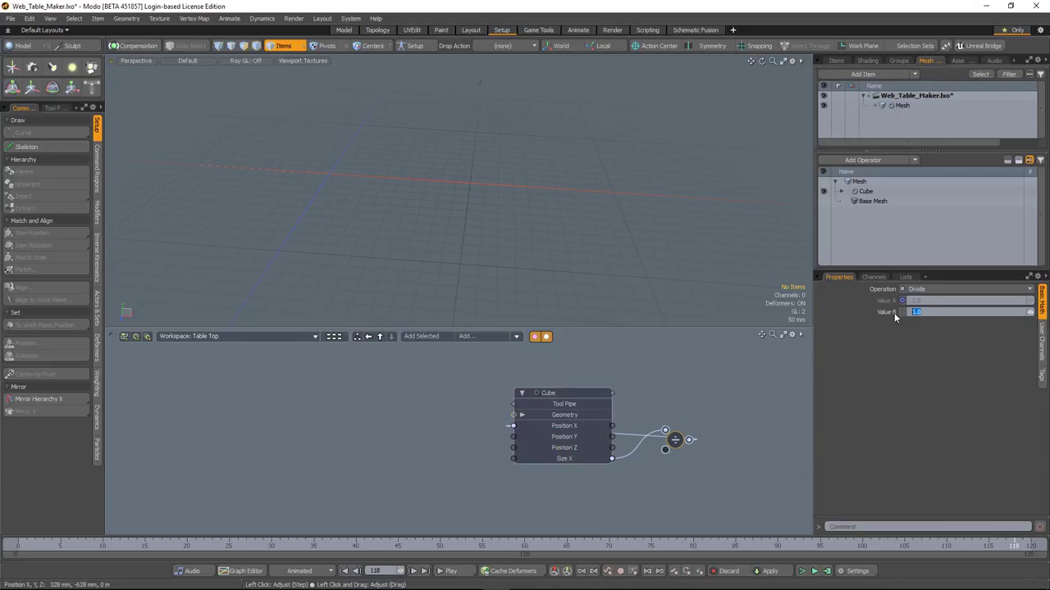
Test the driven position by setting the cube's Size X to 2 m and back to 1 m
{"action": "left_click", "coordinate": [853, 190]}
{"action": "mouse_move", "coordinate": [377, 192]}
{"action": "left_mouse_down", "text": "alt"}
{"action": "mouse_move", "coordinate": [387, 229]}
{"action": "mouse_move", "coordinate": [370, 178]}
{"action": "left_mouse_up", "text": "alt"}
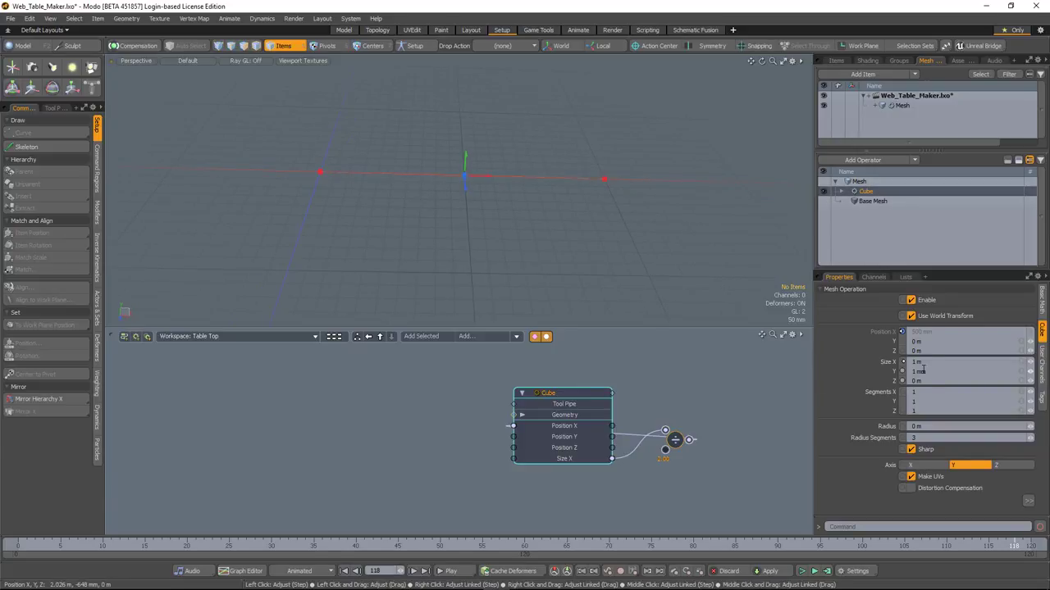
{"action": "type", "text": "2m"}
{"action": "key", "text": "Return"}
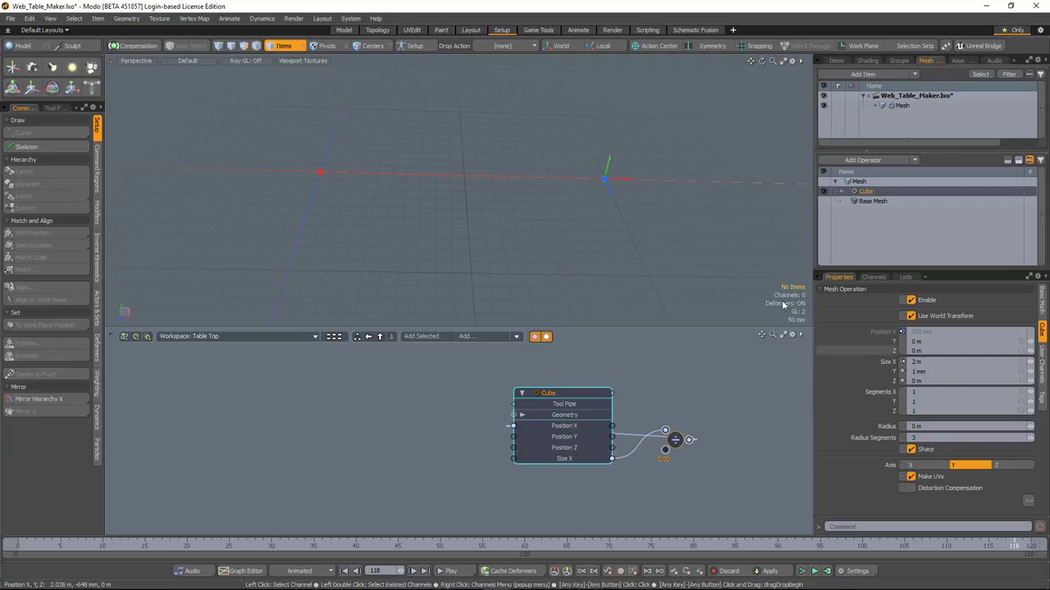
{"action": "scroll", "coordinate": [378, 206], "scroll_direction": "down", "scroll_amount": 2}
{"action": "left_click_drag", "start_coordinate": [374, 206], "coordinate": [356, 199], "text": "alt+shift"}
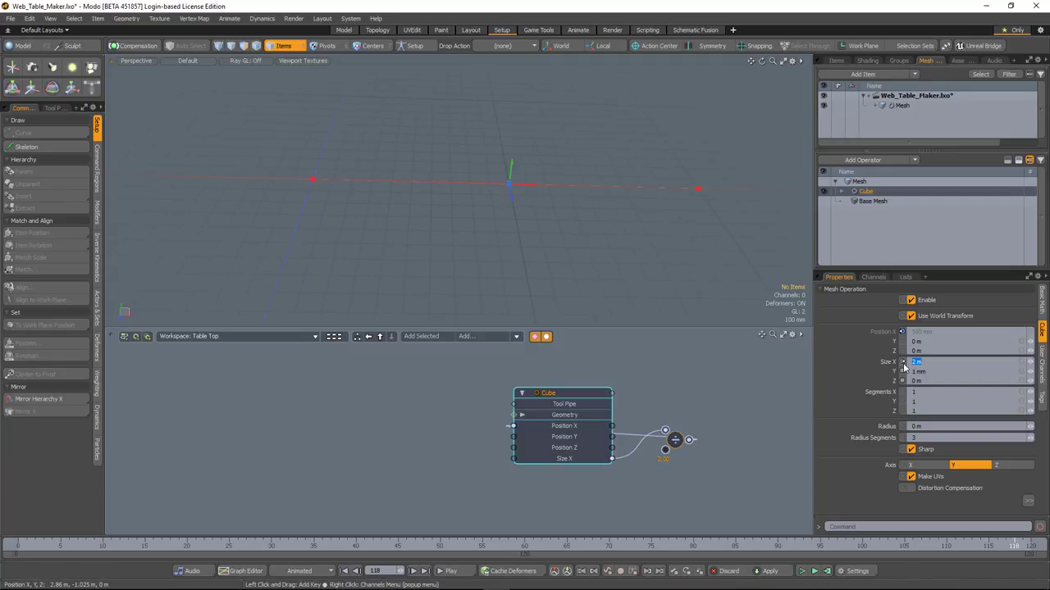
{"action": "key", "text": "Return"}
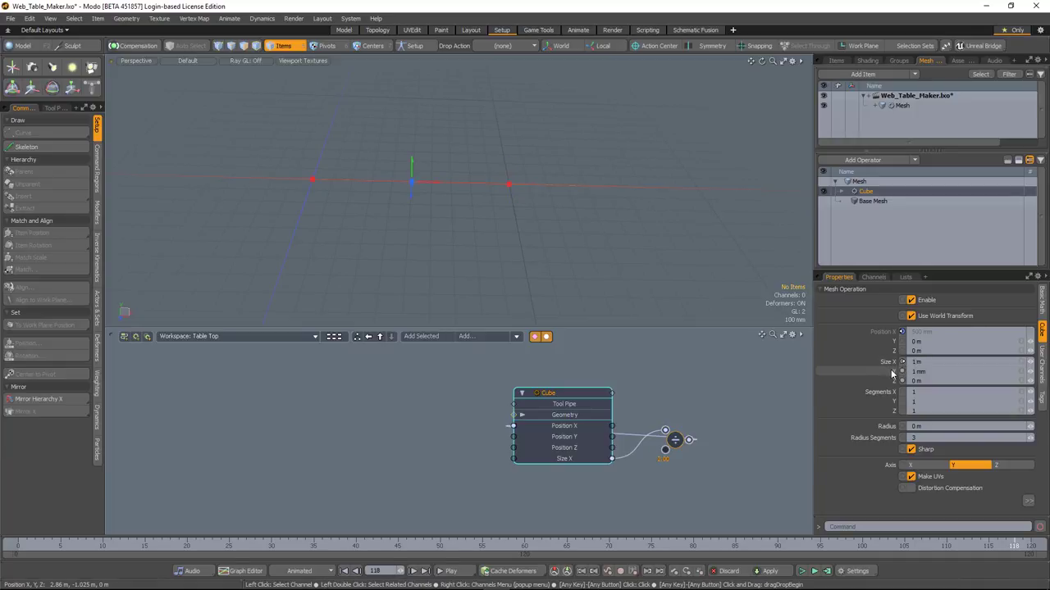
Save the scene and turn off Make UVs for the Cube operation
{"action": "key", "text": "ctrl+s"}
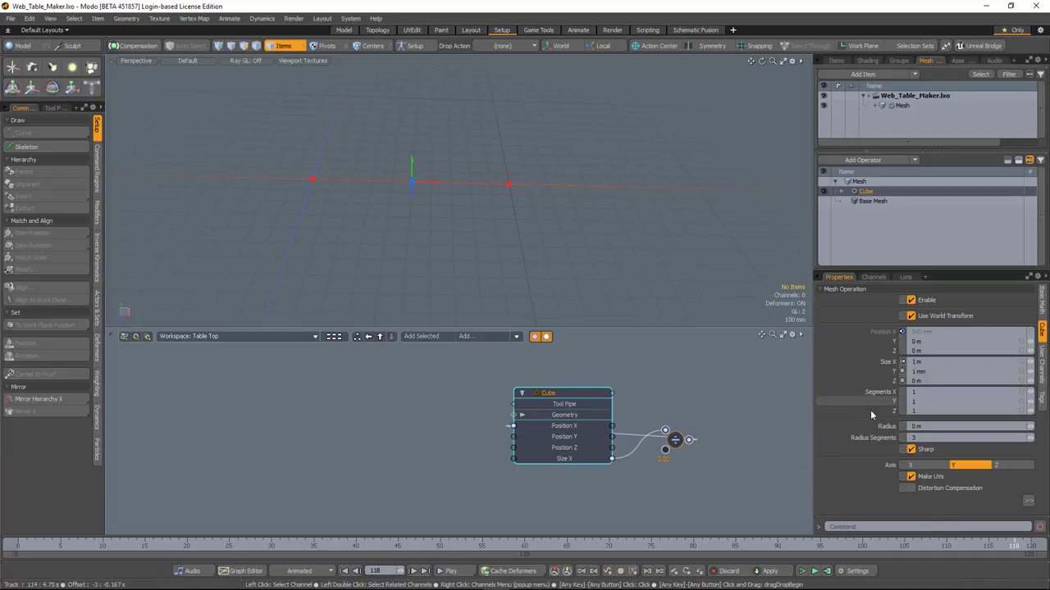
{"action": "left_click", "coordinate": [909, 477]}
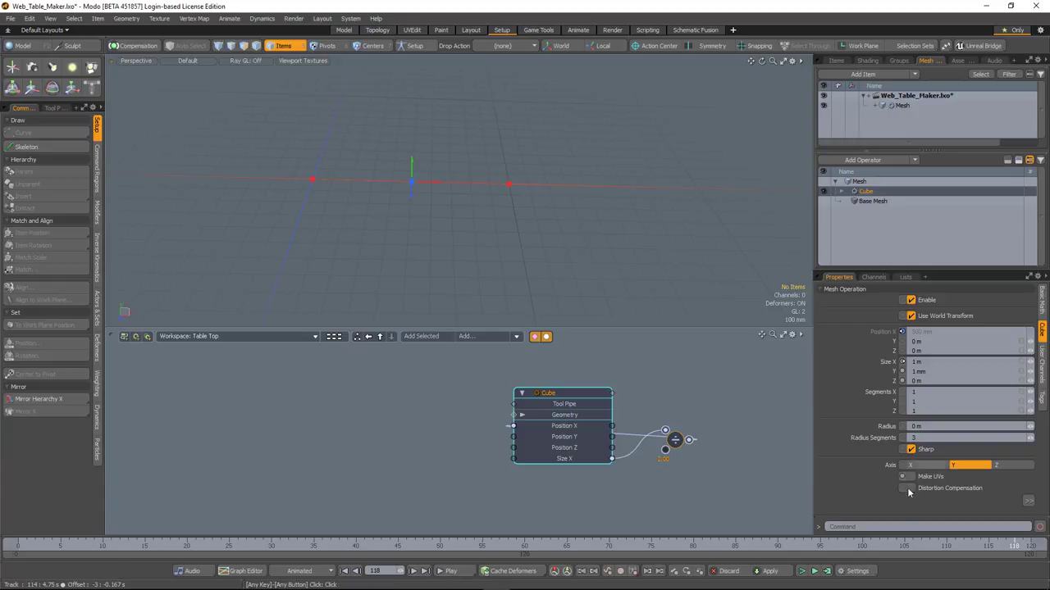
{"action": "left_click_drag", "start_coordinate": [451, 252], "coordinate": [423, 266], "text": "alt"}
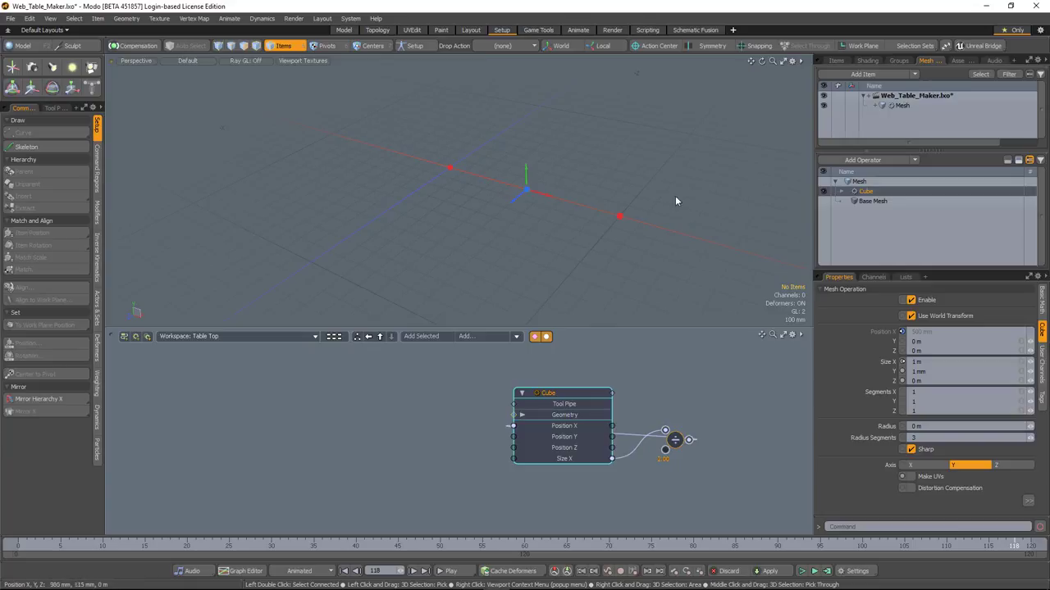
Add a Radial Sweep mesh operation above the cube and set its Selection Type to Polygon
{"action": "left_click", "coordinate": [863, 160]}
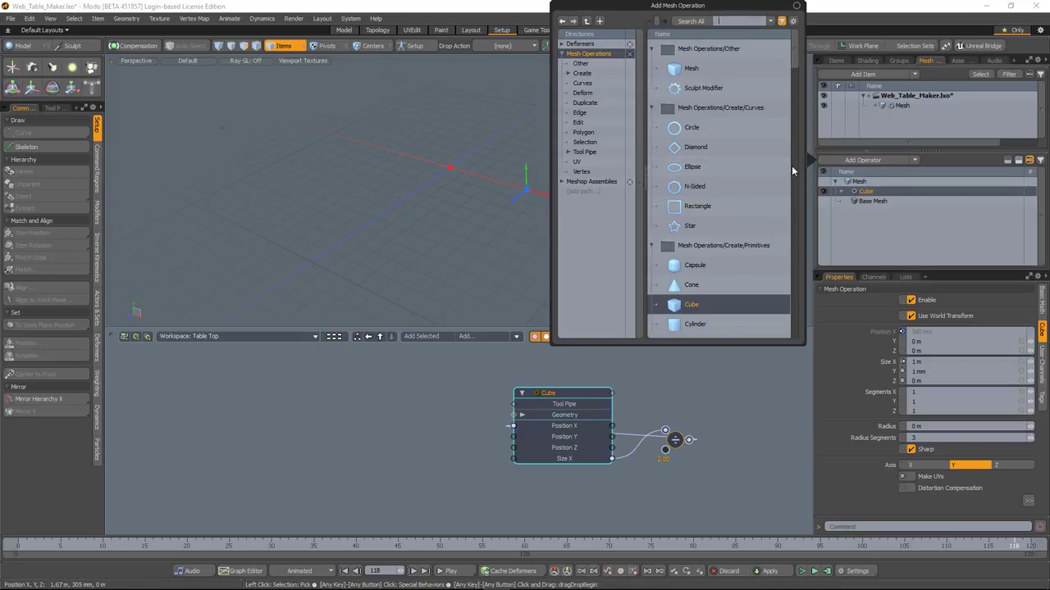
{"action": "type", "text": "rad"}
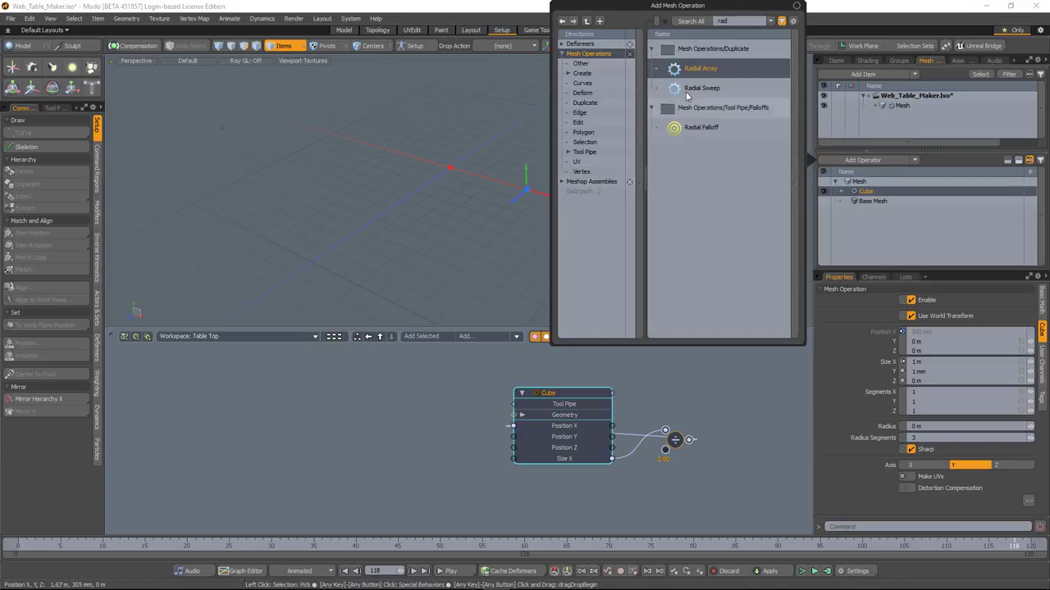
{"action": "left_click", "coordinate": [713, 95]}
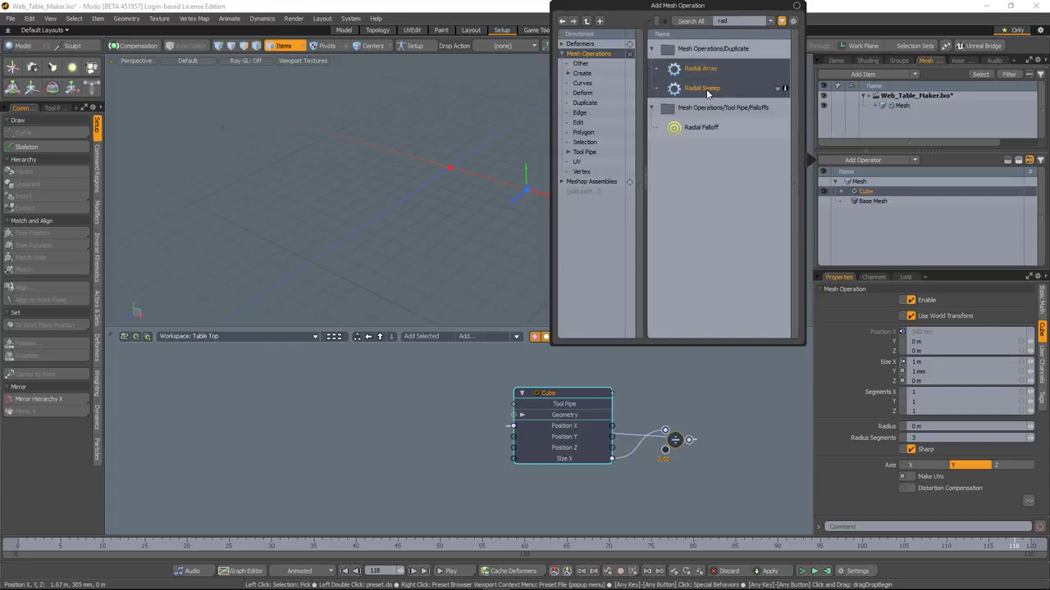
{"action": "double_click", "coordinate": [705, 88]}
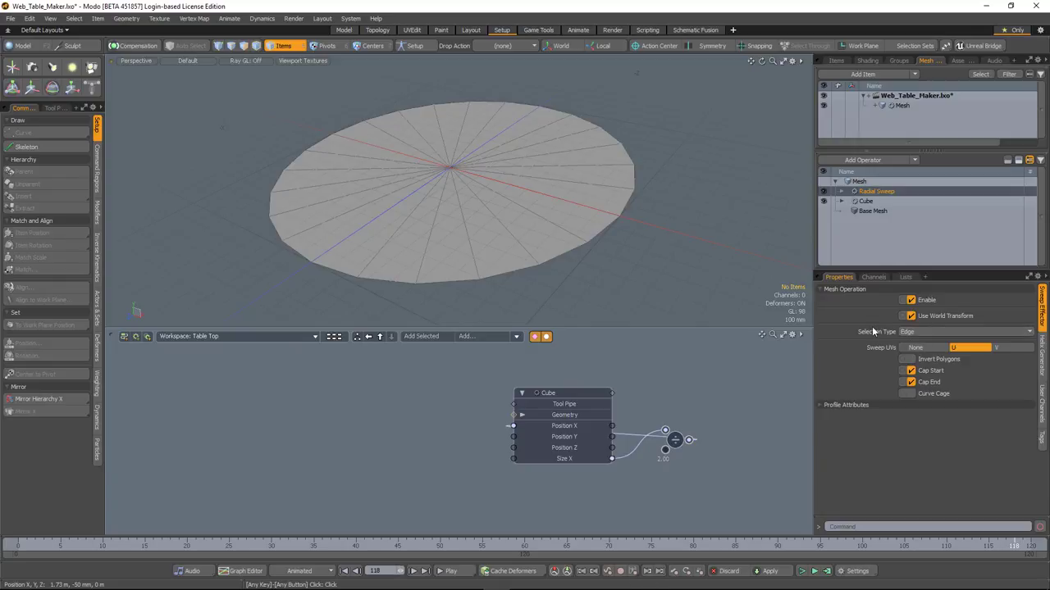
{"action": "left_click", "coordinate": [906, 332]}
{"action": "left_click", "coordinate": [935, 343]}
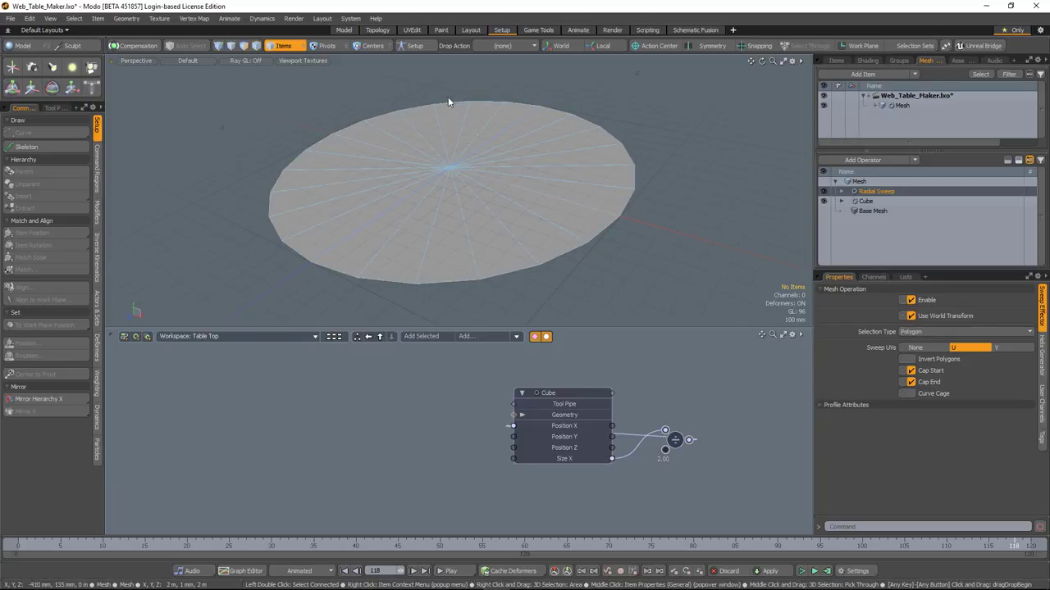
{"action": "scroll", "coordinate": [549, 221], "scroll_direction": "up", "scroll_amount": 2}
{"action": "left_click_drag", "start_coordinate": [549, 225], "coordinate": [616, 239], "text": "alt"}
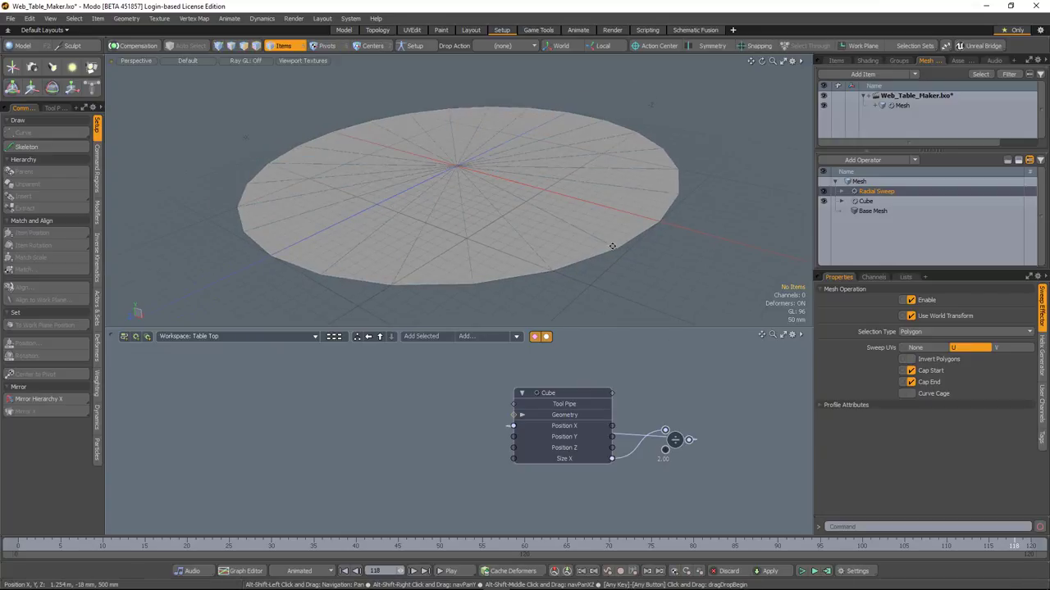
Set the Radial Sweep's Helix Generator Count to 50 and inspect the swept disc
{"action": "left_click", "coordinate": [1040, 369]}
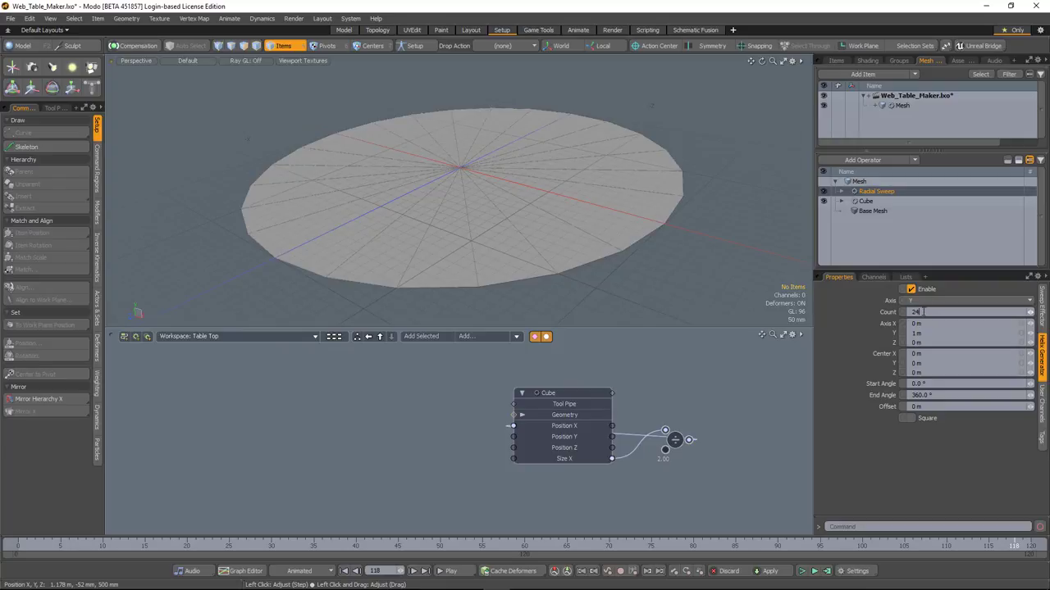
{"action": "left_click", "coordinate": [926, 311]}
{"action": "key", "text": "Return"}
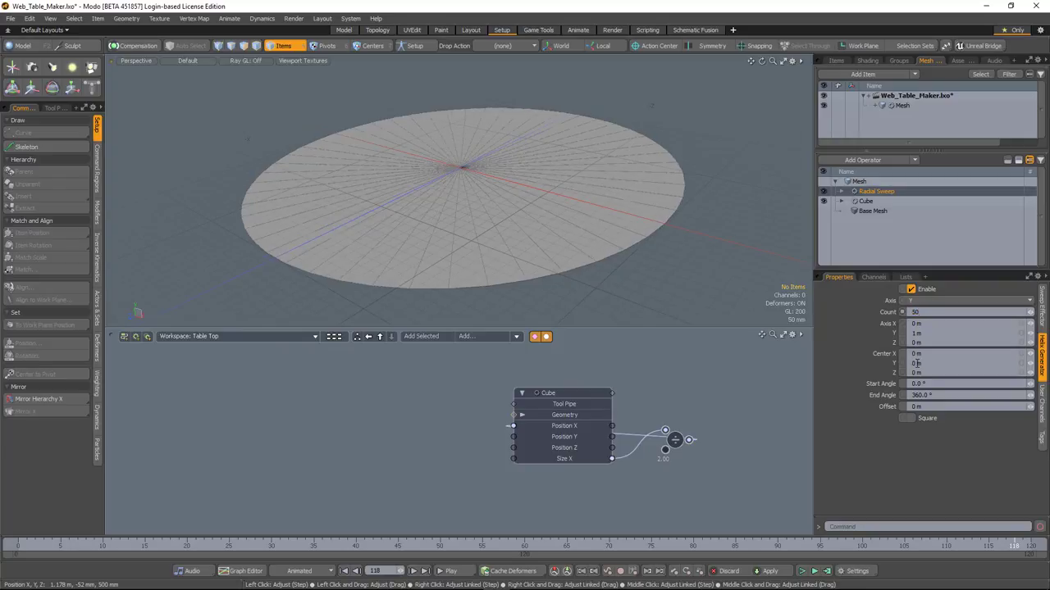
{"action": "left_click_drag", "start_coordinate": [474, 267], "coordinate": [524, 261], "text": "alt"}
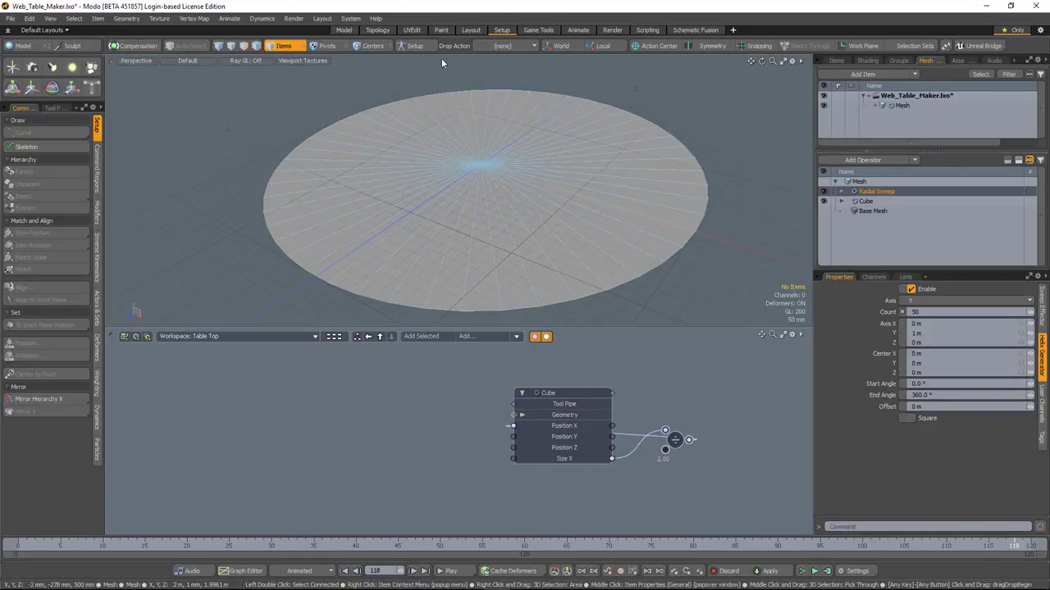
{"action": "scroll", "coordinate": [525, 221], "scroll_direction": "down", "scroll_amount": 3}
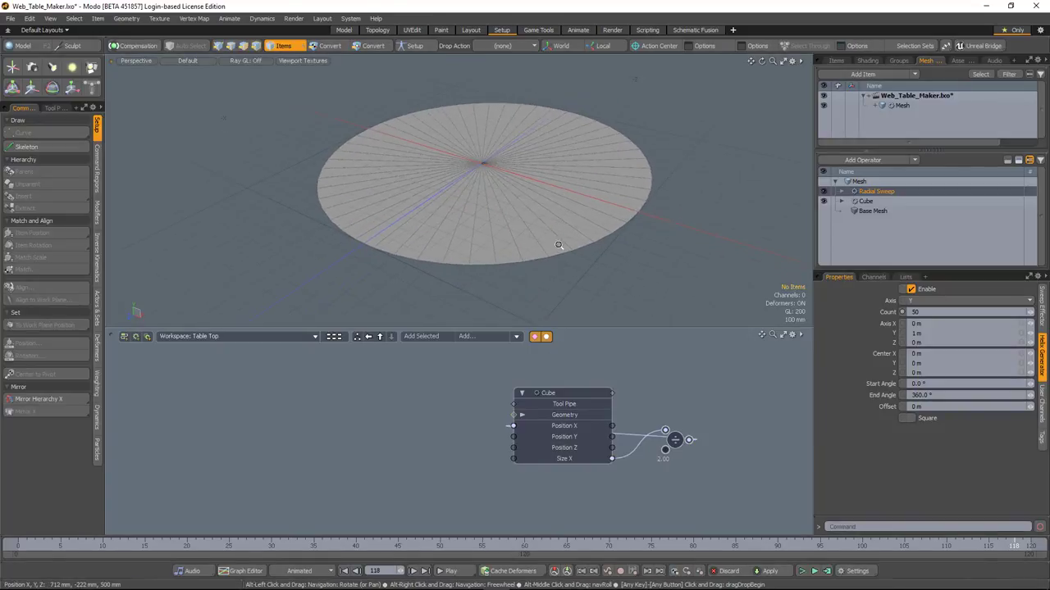
{"action": "scroll", "coordinate": [560, 245], "scroll_direction": "up", "scroll_amount": 2}
{"action": "left_click_drag", "start_coordinate": [573, 220], "coordinate": [523, 250], "text": "alt"}
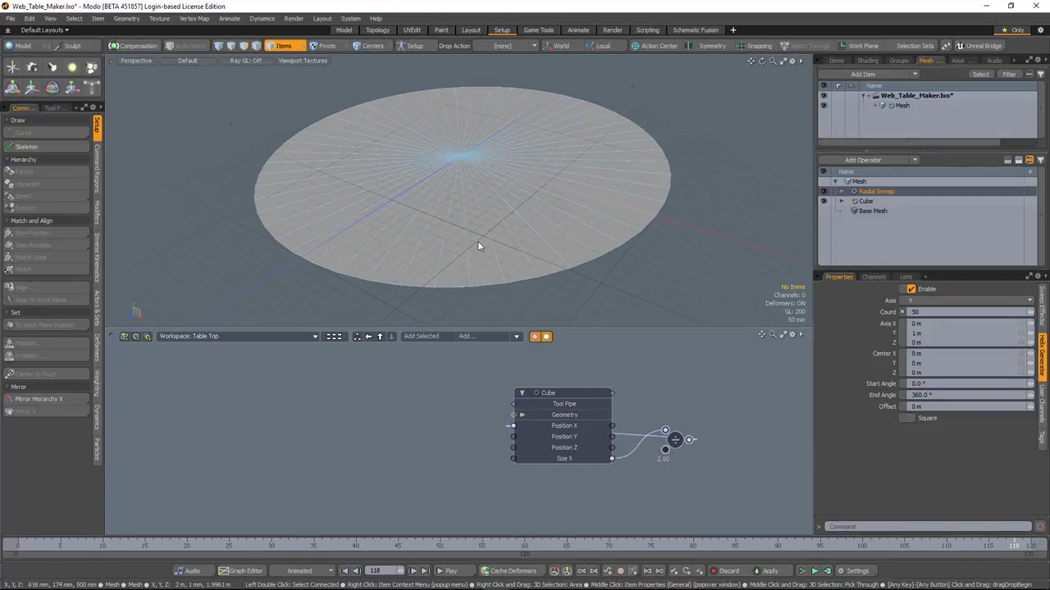
{"action": "left_click_drag", "start_coordinate": [475, 176], "coordinate": [537, 176], "text": "alt"}
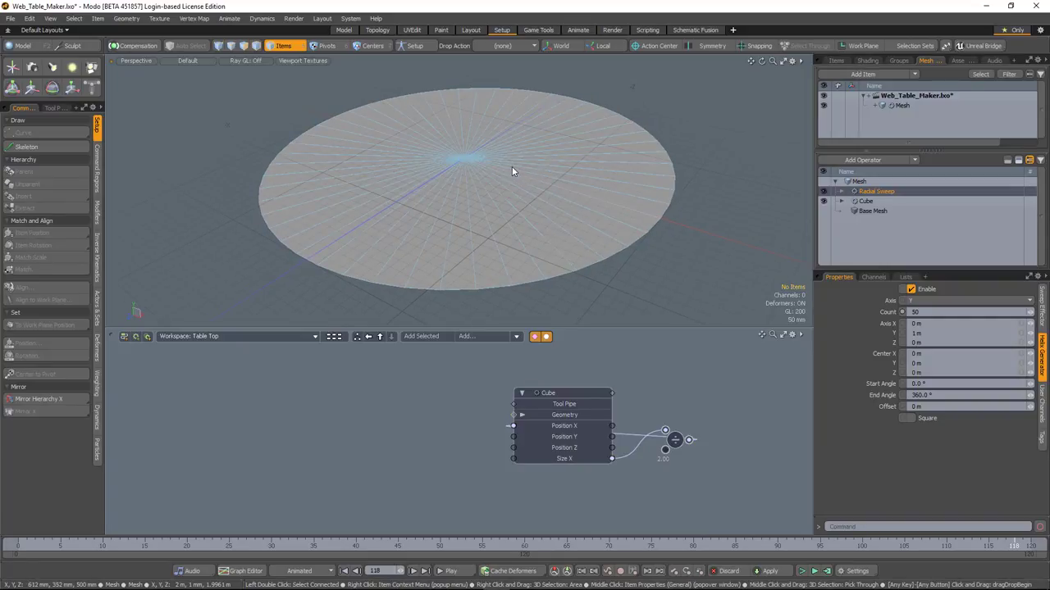
Try the Square option on the Radial Sweep's Helix Generator and turn it off again
{"action": "left_click", "coordinate": [907, 418]}
{"action": "left_click_drag", "start_coordinate": [493, 215], "coordinate": [510, 231], "text": "alt"}
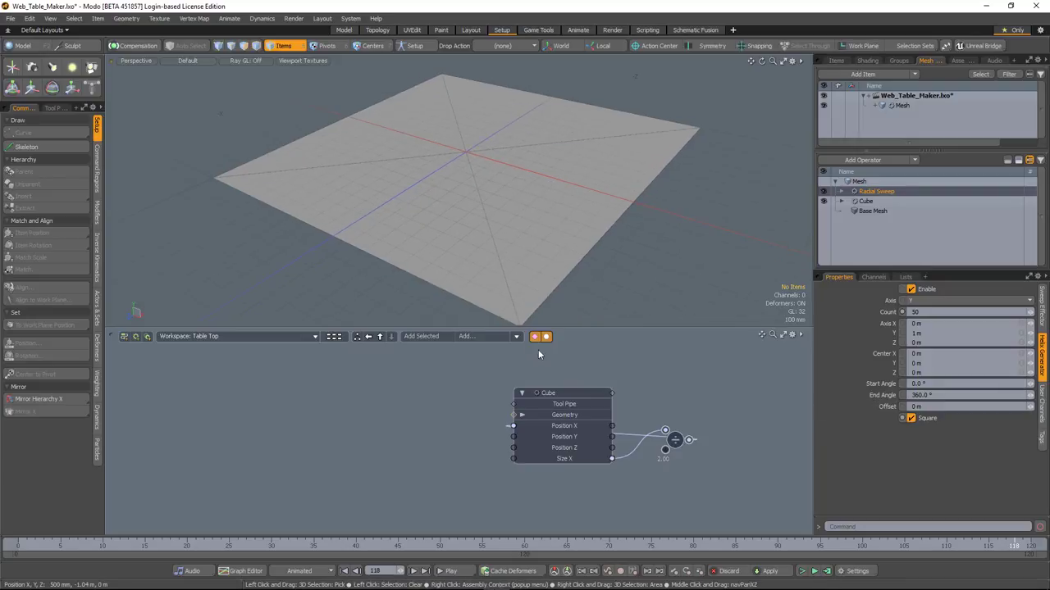
{"action": "left_click", "coordinate": [911, 419]}
{"action": "left_click", "coordinate": [912, 419]}
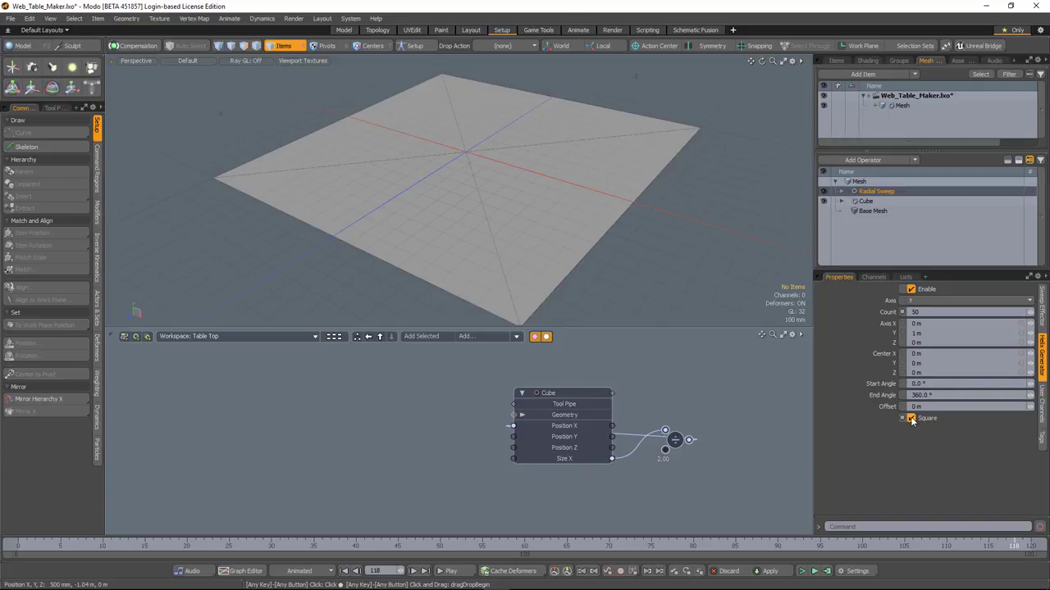
{"action": "left_click", "coordinate": [910, 419]}
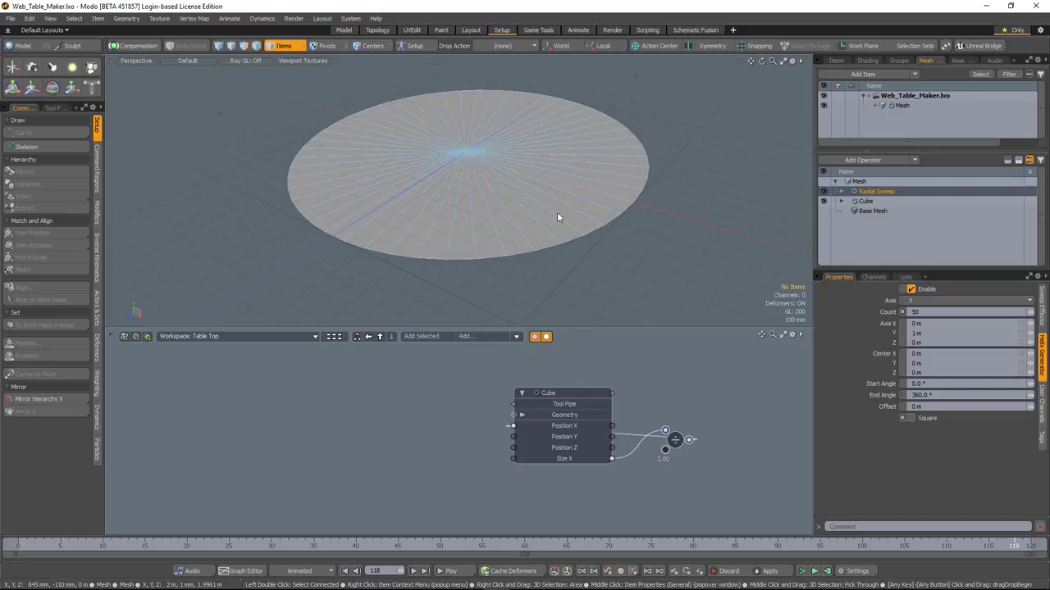
Switch to polygon selection, select most of the disc's wedge polygons, and clear the selection
{"action": "left_click", "coordinate": [243, 46]}
{"action": "left_click_drag", "start_coordinate": [369, 194], "coordinate": [369, 203], "text": "alt+shift"}
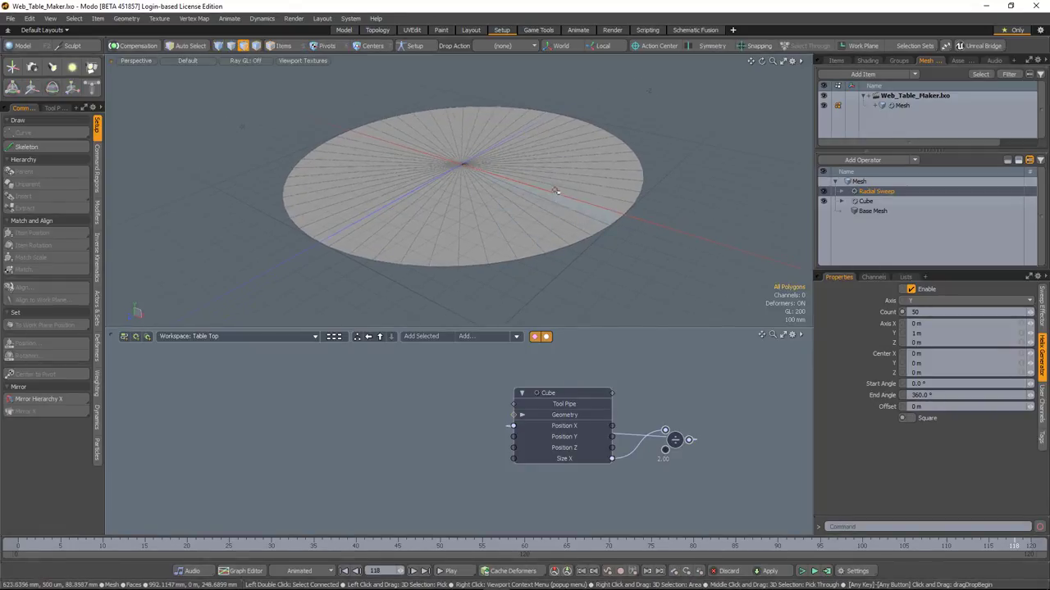
{"action": "mouse_move", "coordinate": [557, 173]}
{"action": "left_mouse_down"}
{"action": "mouse_move", "coordinate": [480, 136]}
{"action": "mouse_move", "coordinate": [505, 182]}
{"action": "left_mouse_up"}
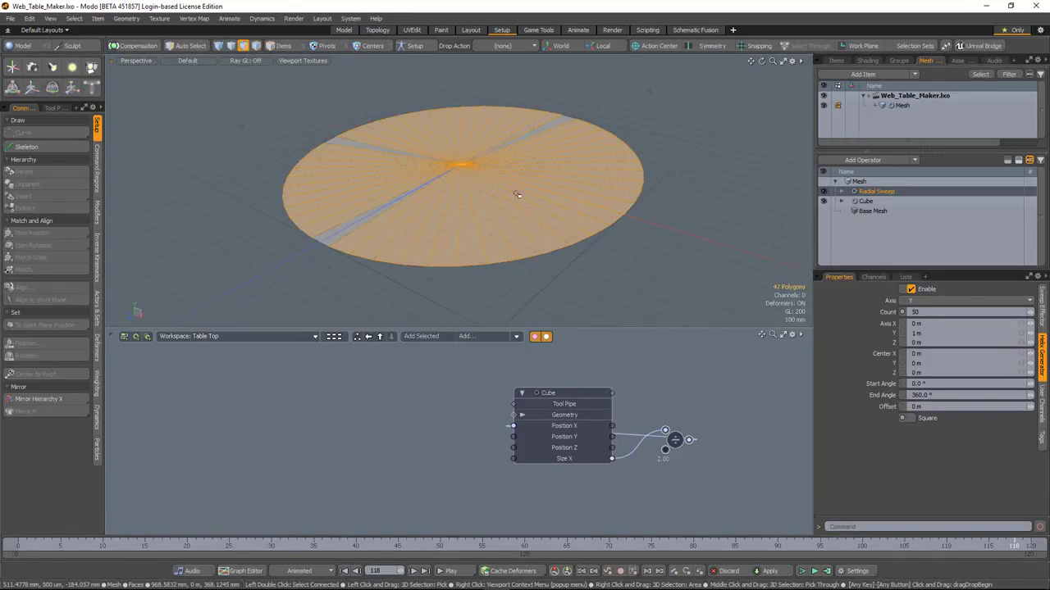
{"action": "left_click", "coordinate": [713, 244]}
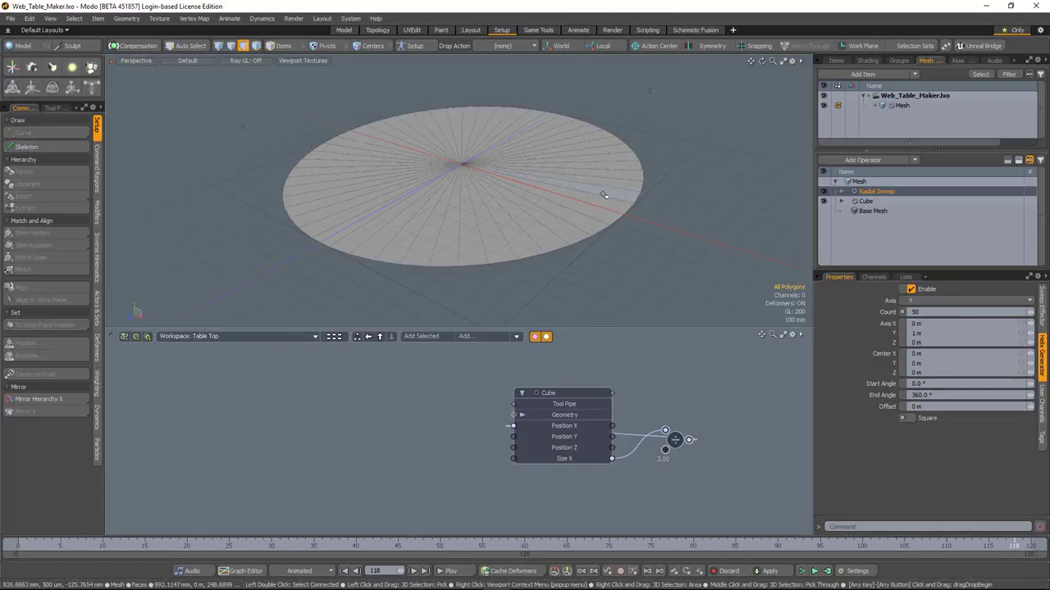
Set the Radial Sweep's Count to 100 and select all the disc's polygons
{"action": "left_click", "coordinate": [902, 313]}
{"action": "type", "text": "100"}
{"action": "key", "text": "Return"}
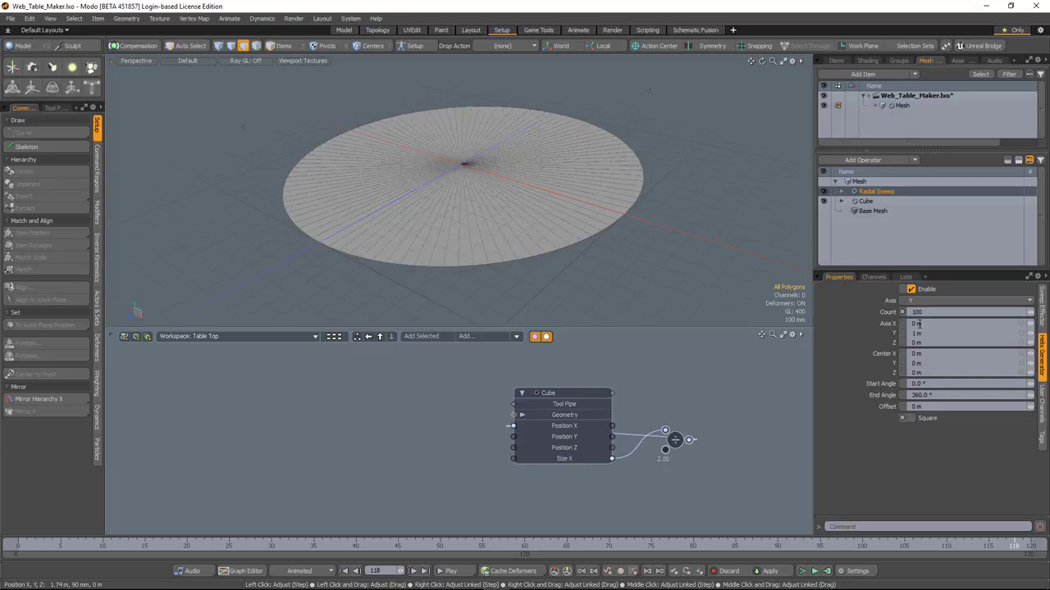
{"action": "mouse_move", "coordinate": [553, 187]}
{"action": "left_mouse_down"}
{"action": "mouse_move", "coordinate": [525, 197]}
{"action": "mouse_move", "coordinate": [480, 159]}
{"action": "mouse_move", "coordinate": [483, 178]}
{"action": "left_mouse_up"}
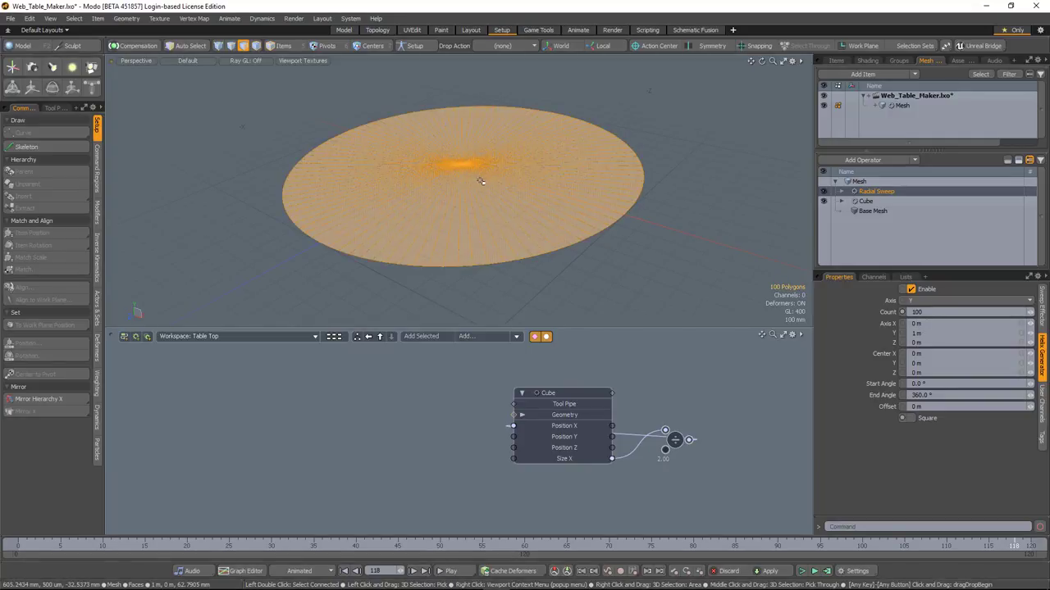
Add a Polygon Bevel operation to the selected polygons and raise the disc with a Shift of about 85 mm
{"action": "left_click", "coordinate": [867, 160]}
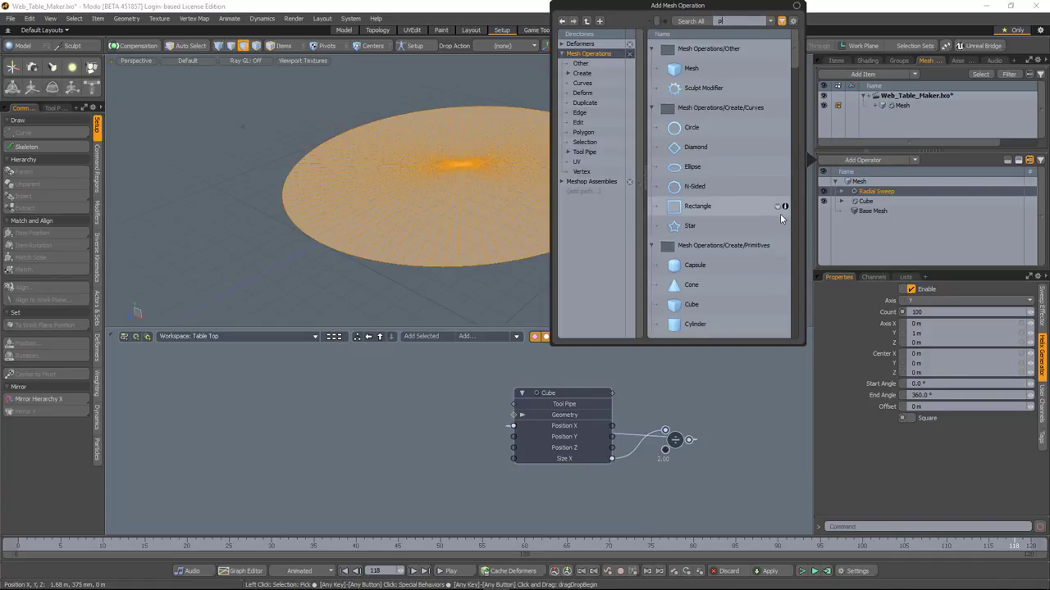
{"action": "type", "text": "pol"}
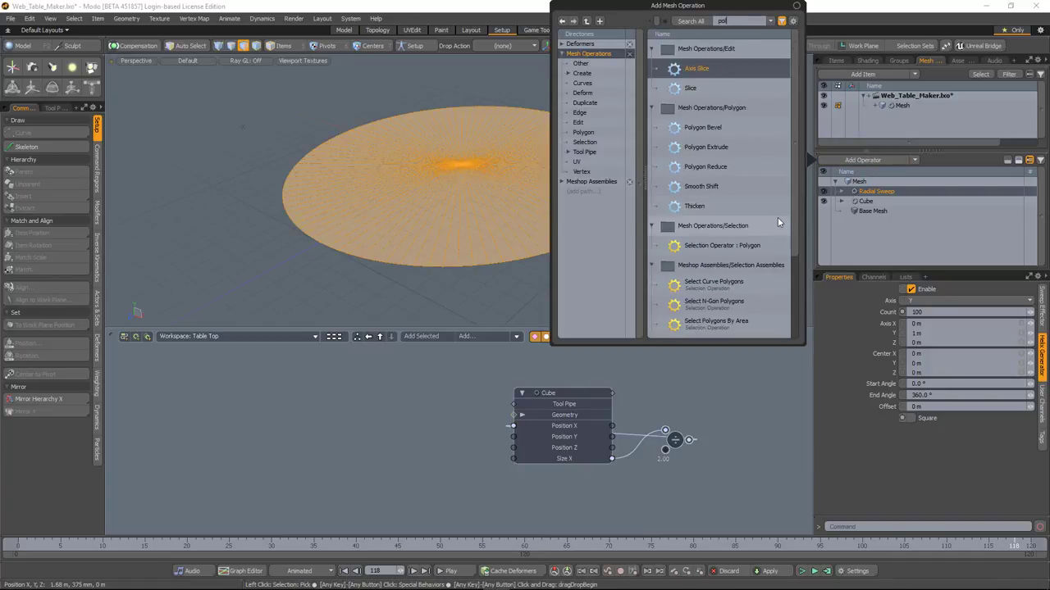
{"action": "double_click", "coordinate": [705, 129]}
{"action": "left_click_drag", "start_coordinate": [458, 126], "coordinate": [458, 97]}
{"action": "left_click_drag", "start_coordinate": [487, 205], "coordinate": [485, 192], "text": "alt"}
{"action": "scroll", "coordinate": [485, 191], "scroll_direction": "up", "scroll_amount": 2}
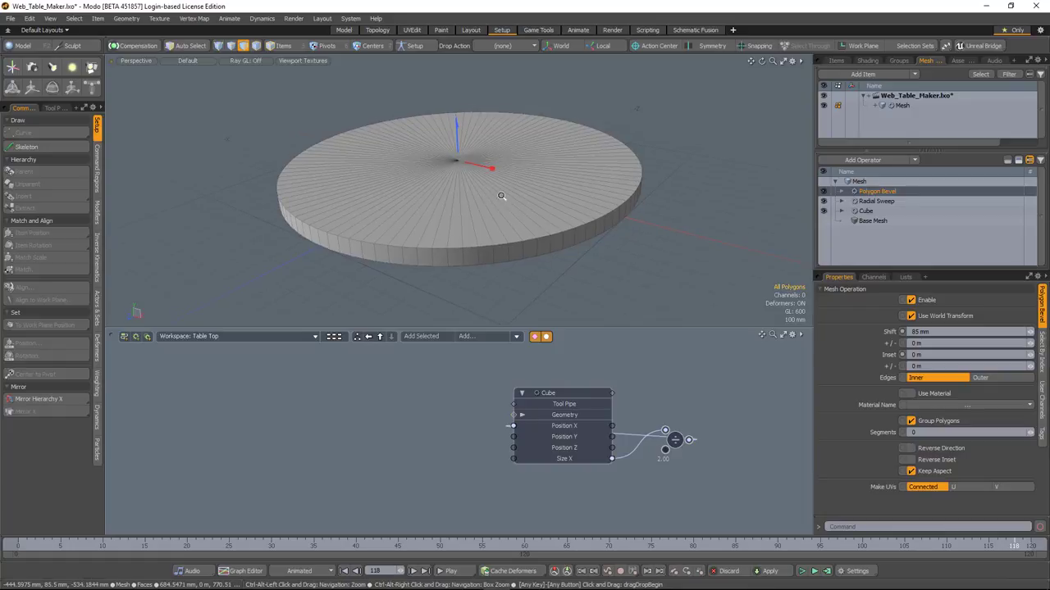
Test the bevel by raising the Radial Sweep's Count to 120 and setting it back to 100
{"action": "left_click", "coordinate": [869, 204]}
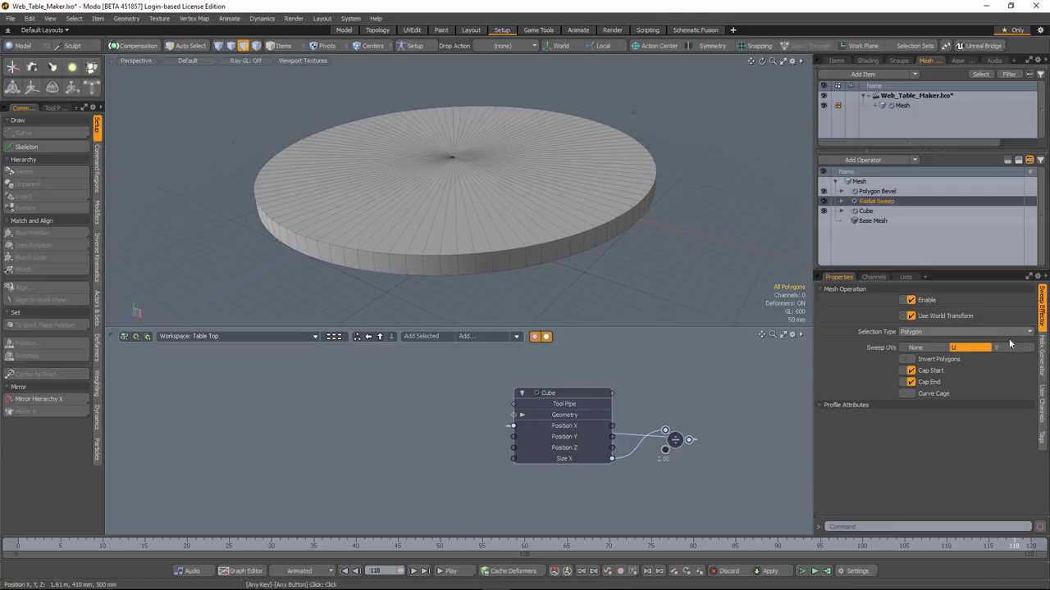
{"action": "left_click", "coordinate": [1041, 359]}
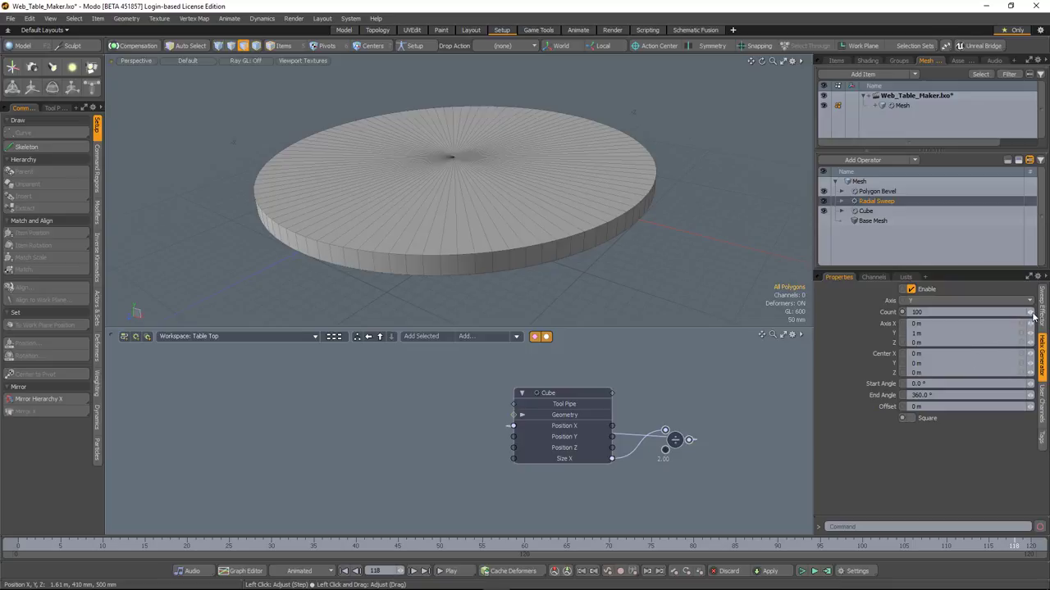
{"action": "mouse_move", "coordinate": [1031, 314]}
{"action": "left_mouse_down"}
{"action": "mouse_move", "coordinate": [1007, 335]}
{"action": "mouse_move", "coordinate": [1037, 314]}
{"action": "left_mouse_up"}
{"action": "type", "text": "100"}
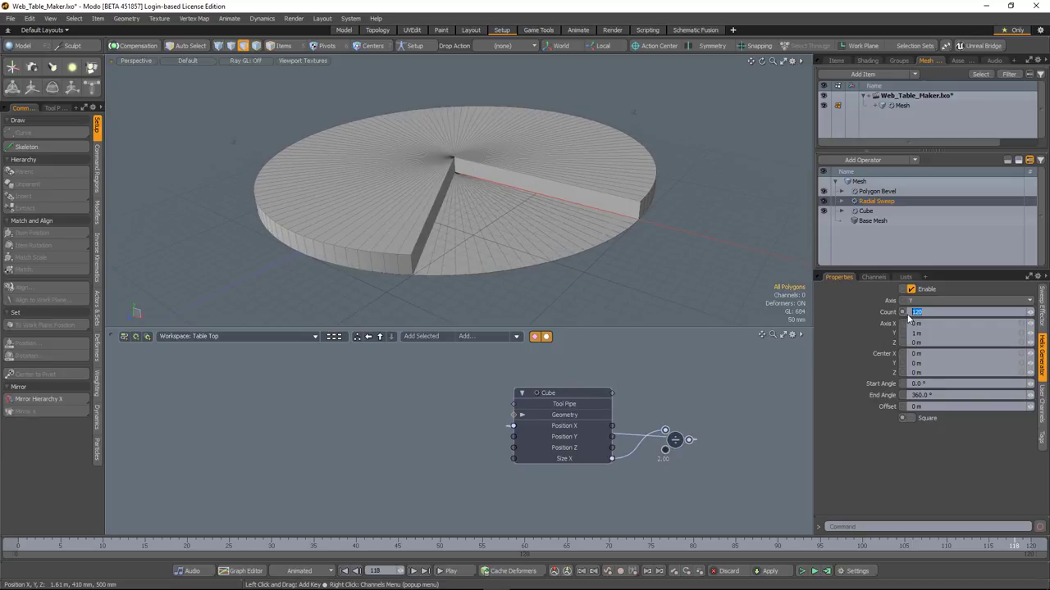
{"action": "key", "text": "Return"}
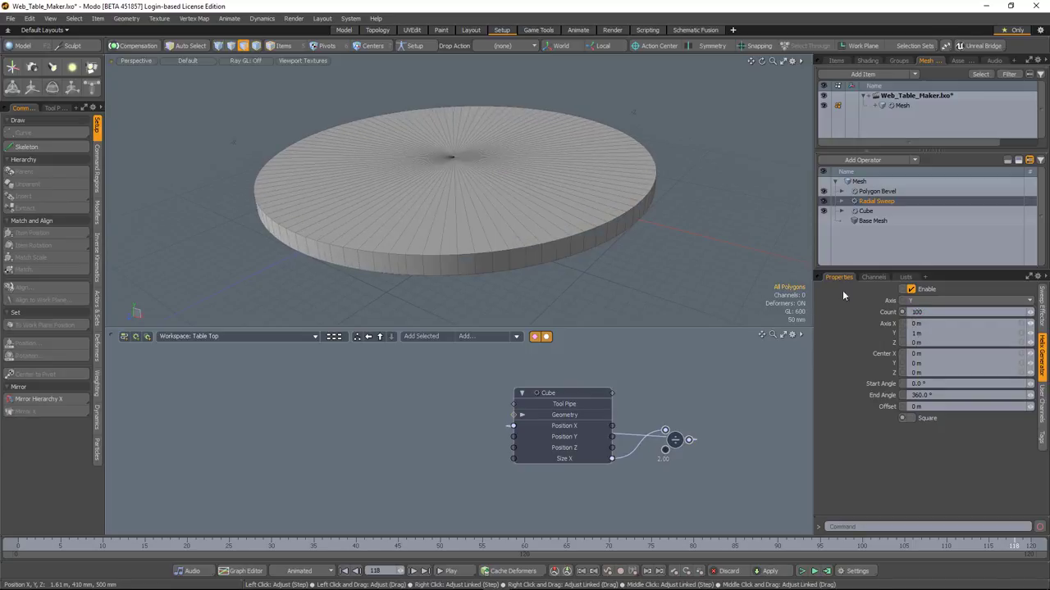
Set the Radial Sweep's Count to 50 and save the scene
{"action": "left_click", "coordinate": [928, 312]}
{"action": "key", "text": "Return"}
{"action": "key", "text": "ctrl+s"}
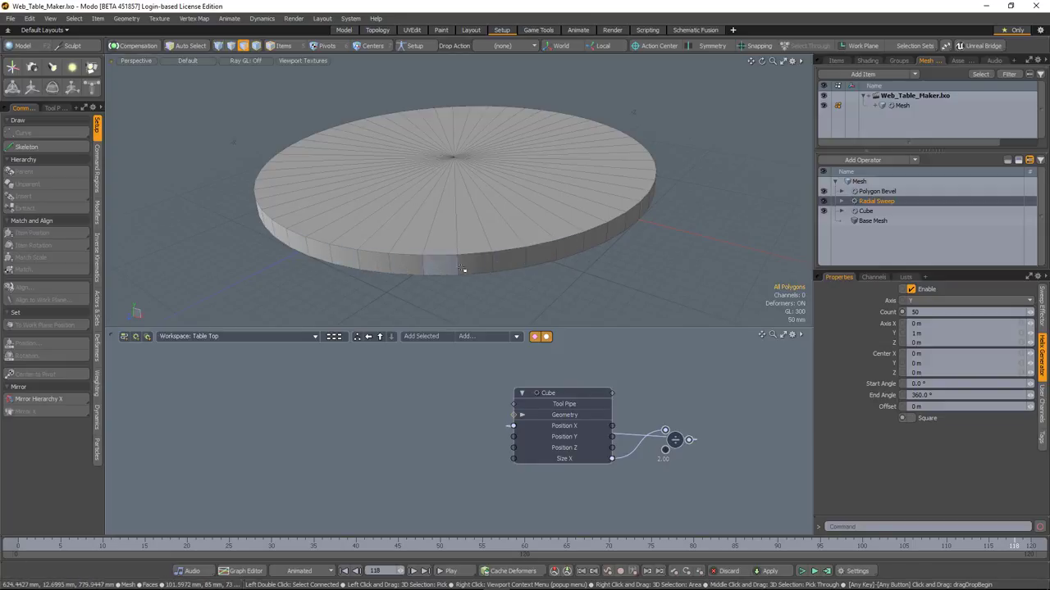
Add a Content Preset sub-tool to the Polygon Bevel's Tool Pipe
{"action": "left_click", "coordinate": [867, 193]}
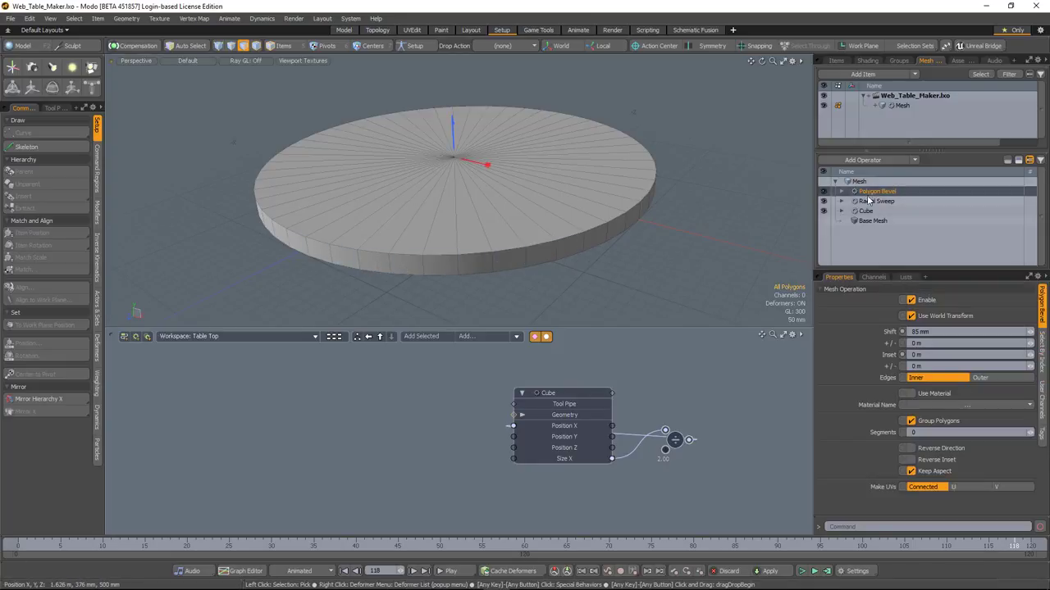
{"action": "left_click", "coordinate": [841, 192]}
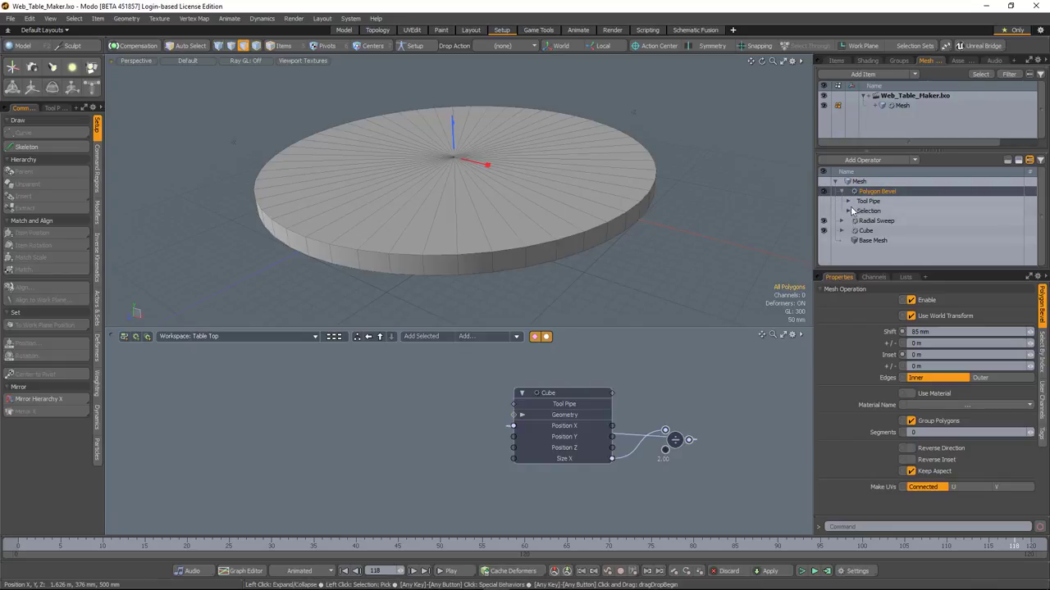
{"action": "left_click", "coordinate": [849, 202]}
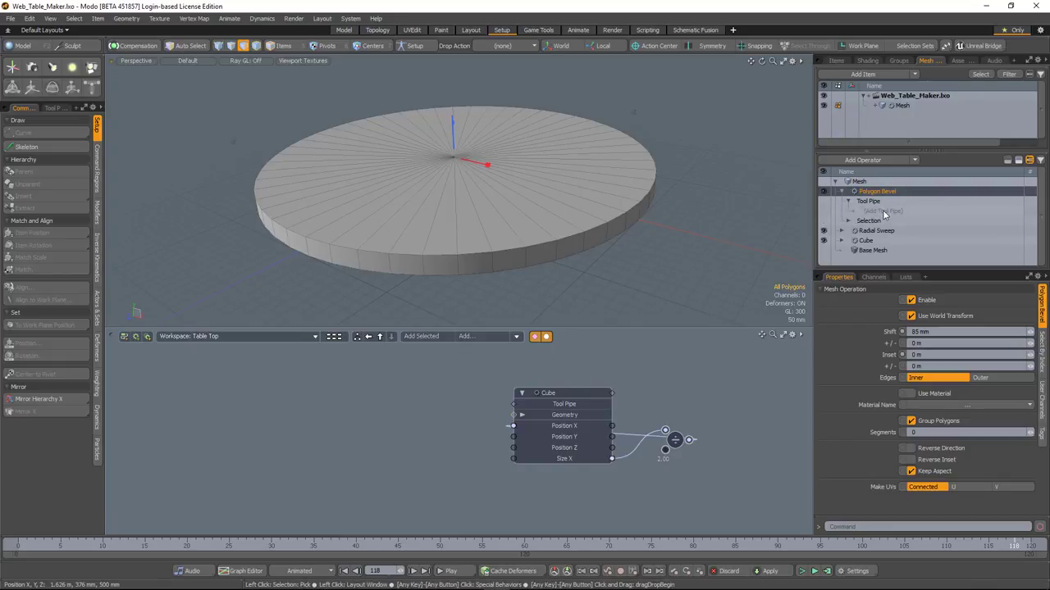
{"action": "double_click", "coordinate": [882, 211]}
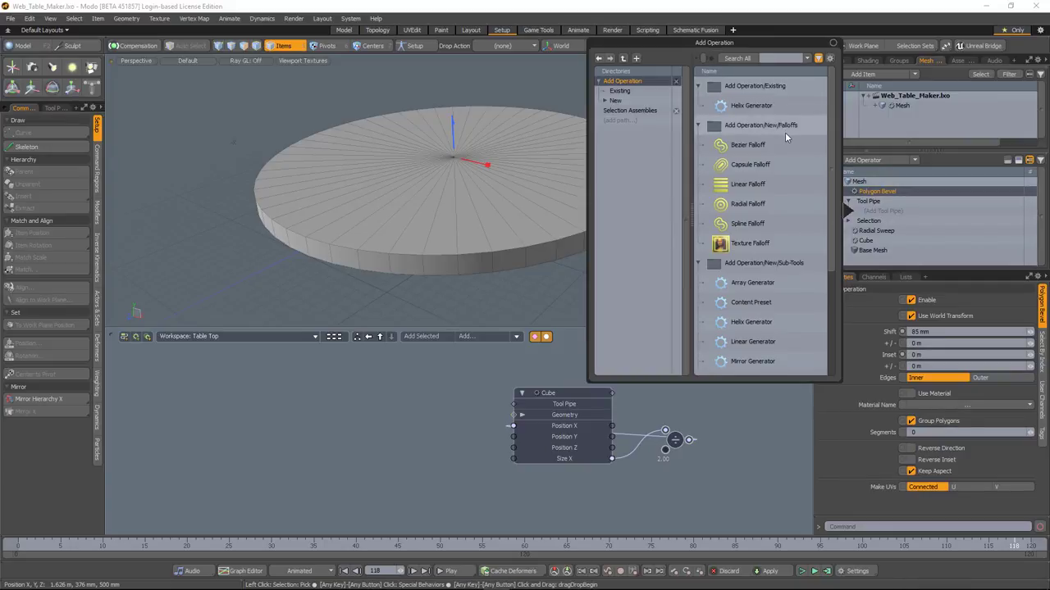
{"action": "type", "text": "con"}
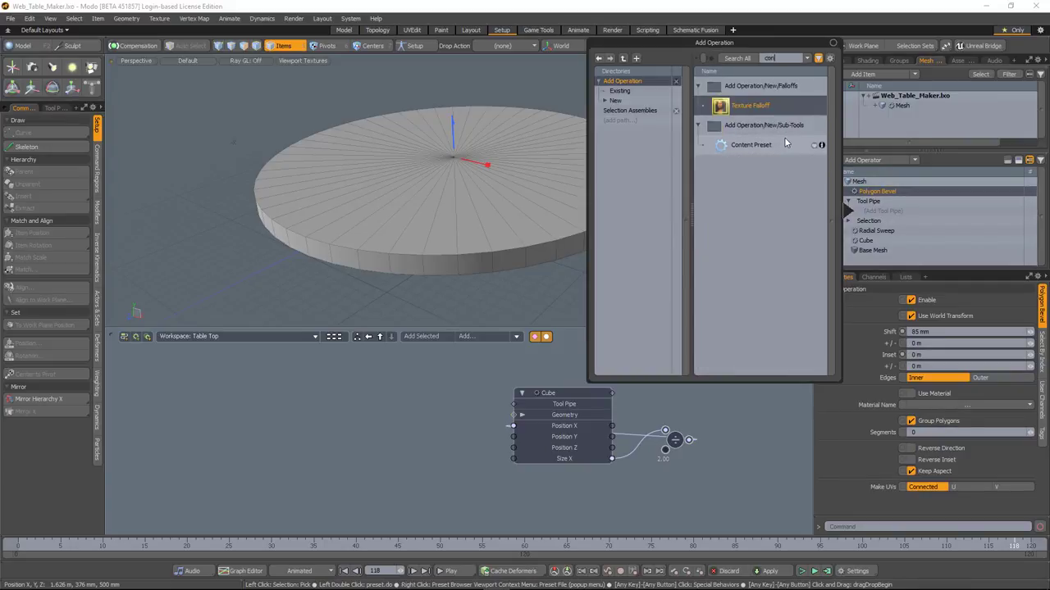
{"action": "type", "text": "t"}
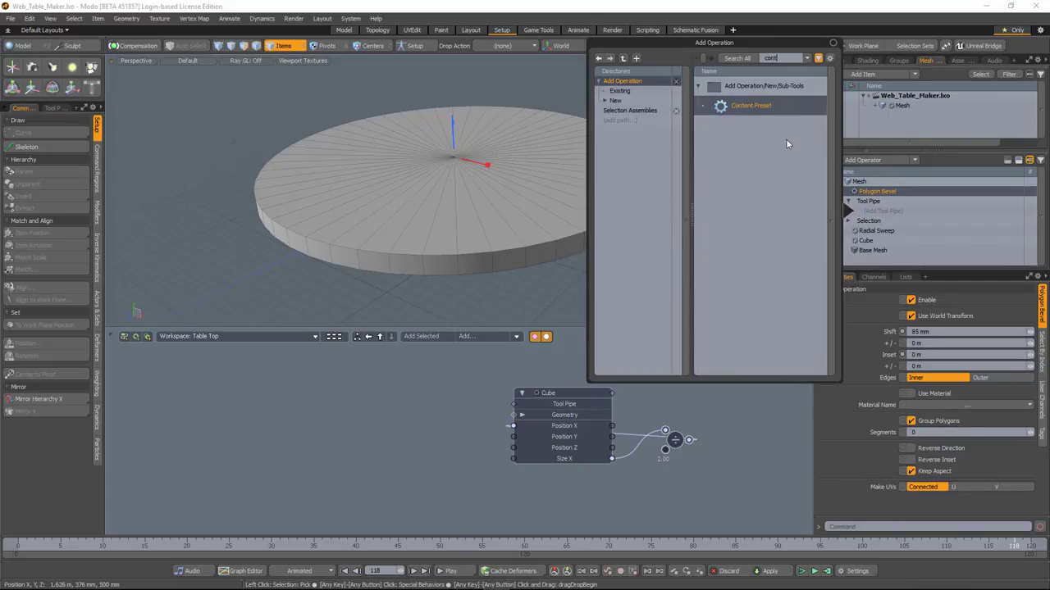
{"action": "double_click", "coordinate": [738, 108]}
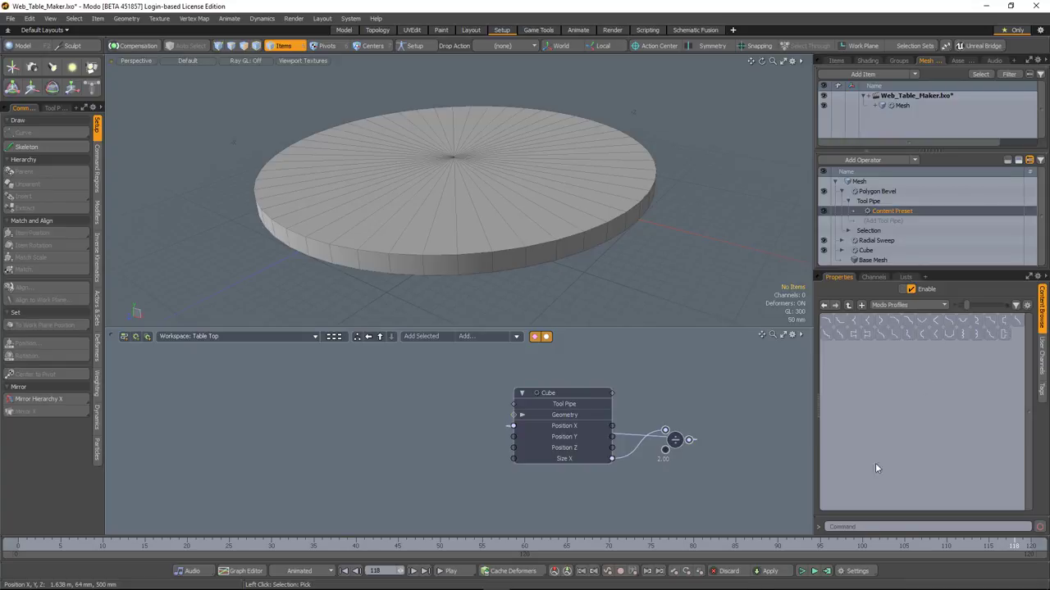
Try several Modo Profiles on the table top's bevelled edge and apply the fifth profile of the second row
{"action": "double_click", "coordinate": [881, 334]}
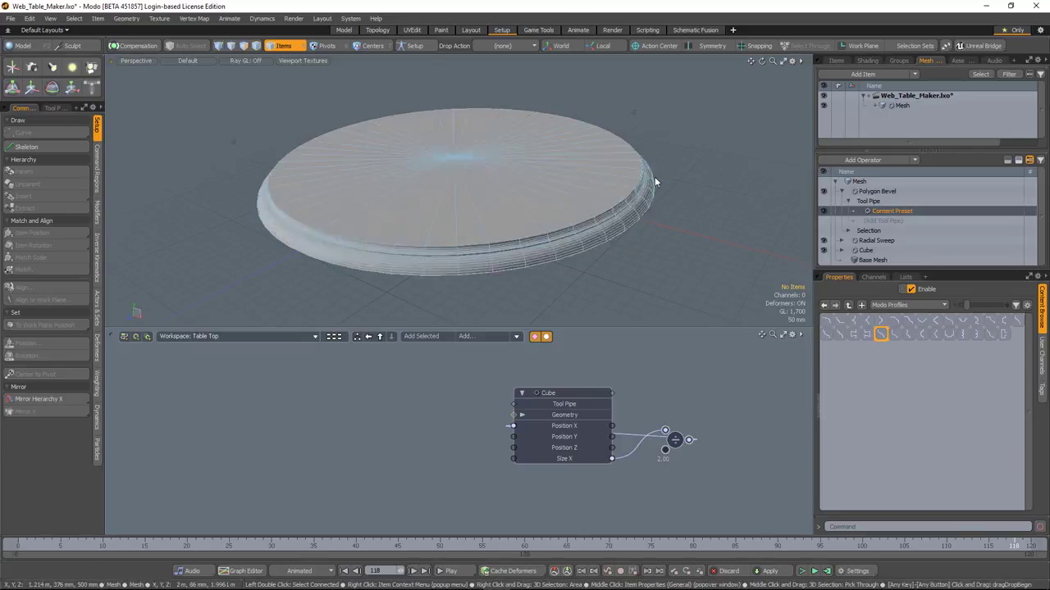
{"action": "double_click", "coordinate": [895, 336]}
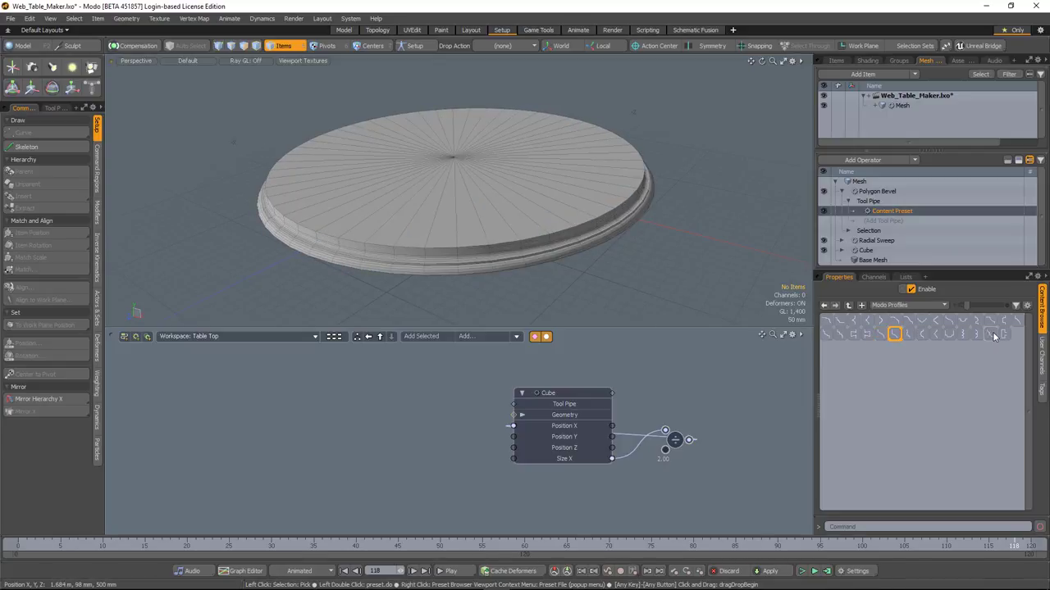
{"action": "double_click", "coordinate": [990, 334]}
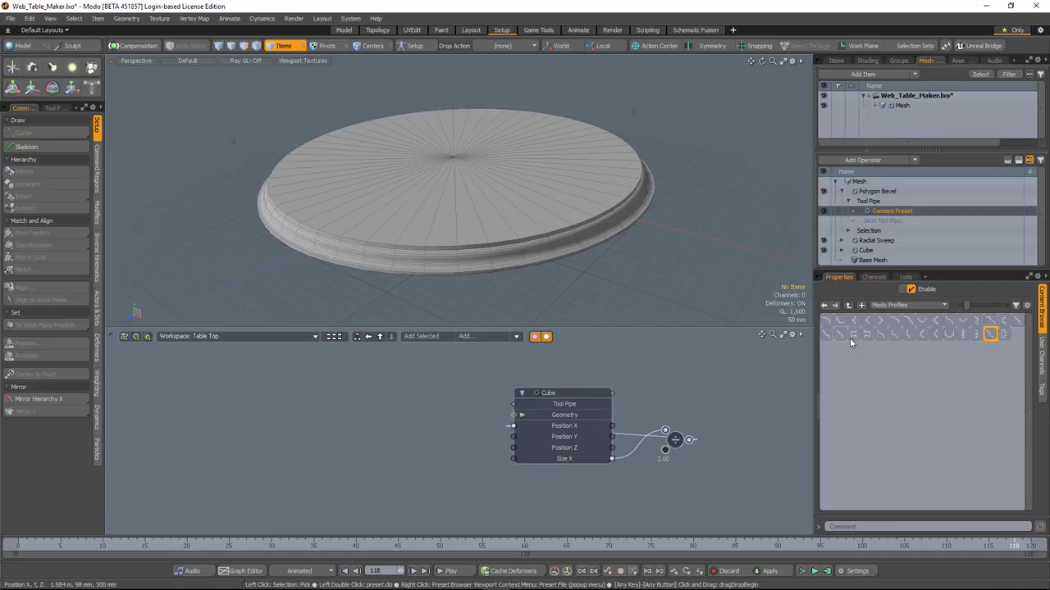
{"action": "double_click", "coordinate": [880, 334]}
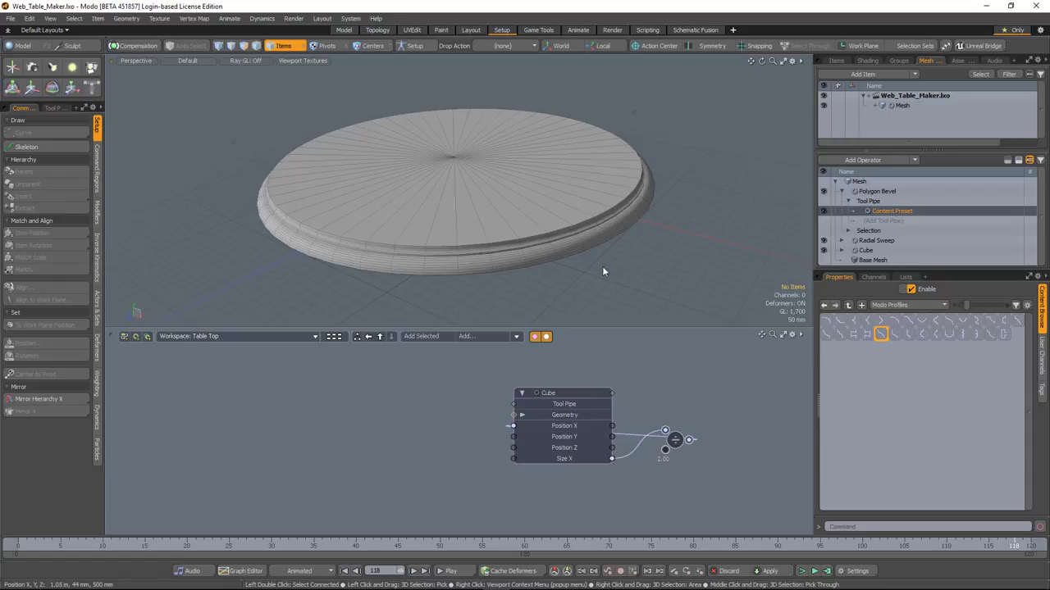
Add a locator to the scene and rename it Table Controls
{"action": "left_click_drag", "start_coordinate": [927, 150], "coordinate": [927, 202]}
{"action": "left_click", "coordinate": [838, 62]}
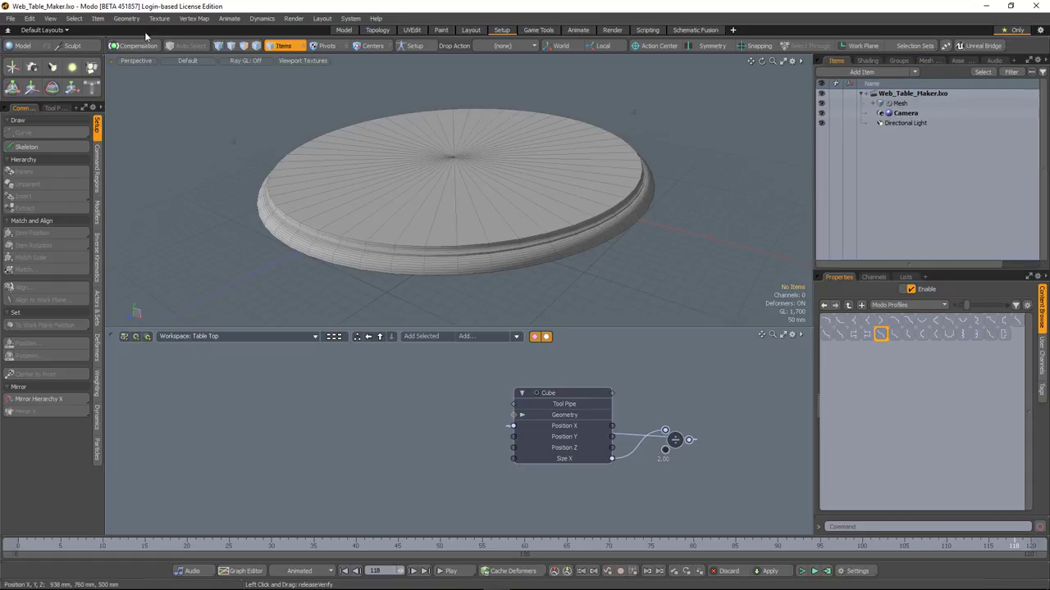
{"action": "left_click", "coordinate": [13, 66]}
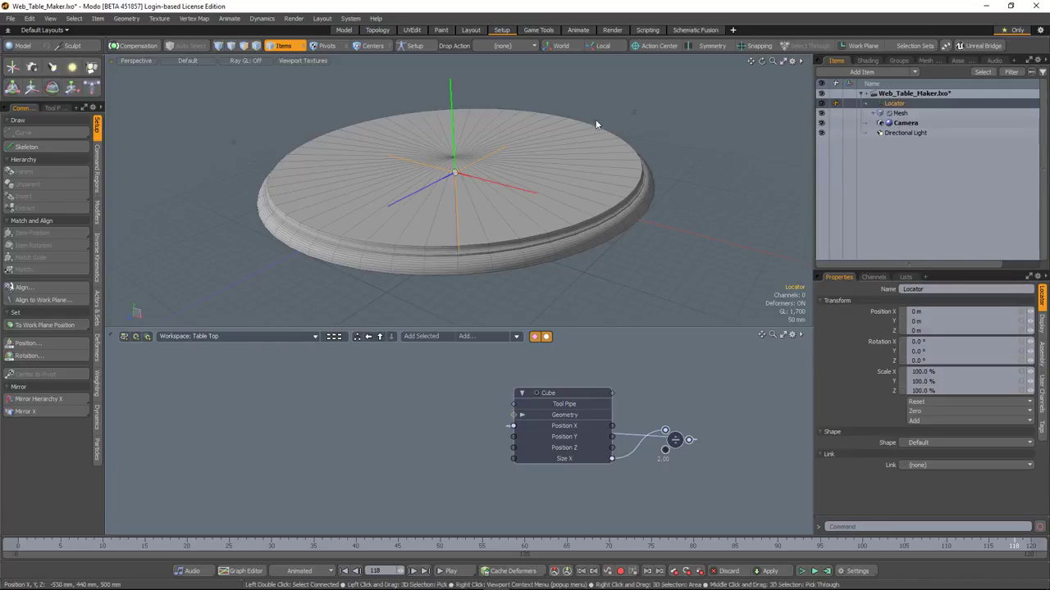
{"action": "double_click", "coordinate": [889, 103]}
{"action": "type", "text": "Table"}
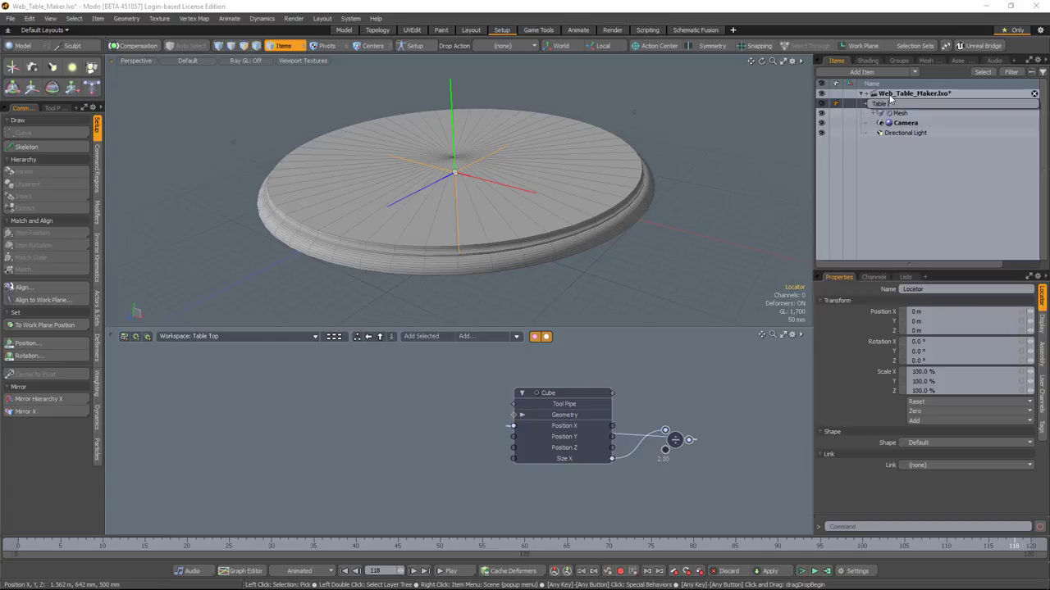
{"action": "type", "text": " Controls"}
{"action": "key", "text": "Return"}
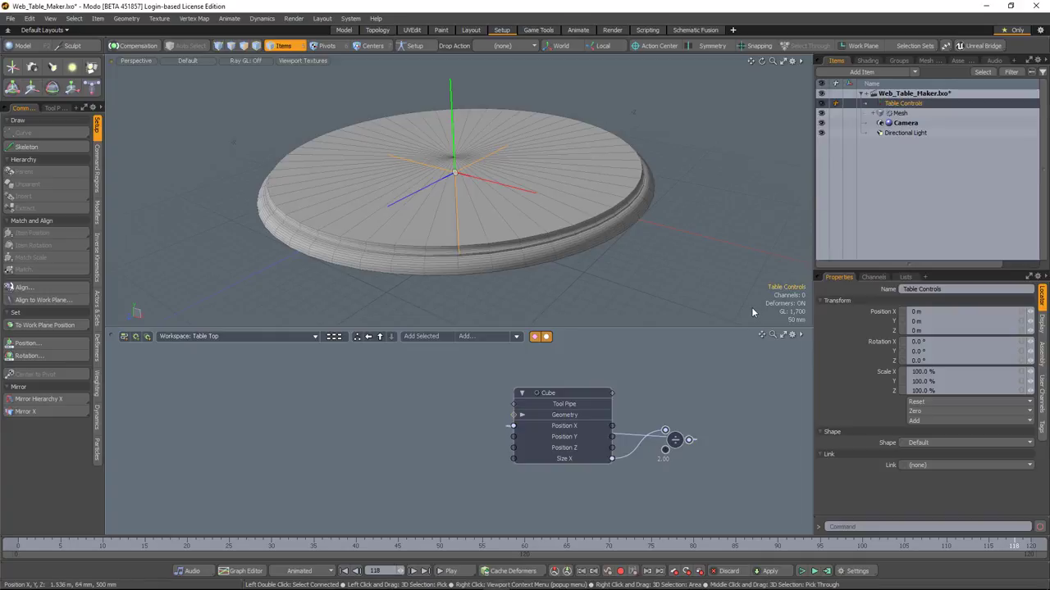
Create a user channel named Table Radius of type Distance on the Table Controls locator
{"action": "left_click", "coordinate": [1042, 407]}
{"action": "left_click", "coordinate": [933, 291]}
{"action": "left_click_drag", "start_coordinate": [781, 361], "coordinate": [644, 213]}
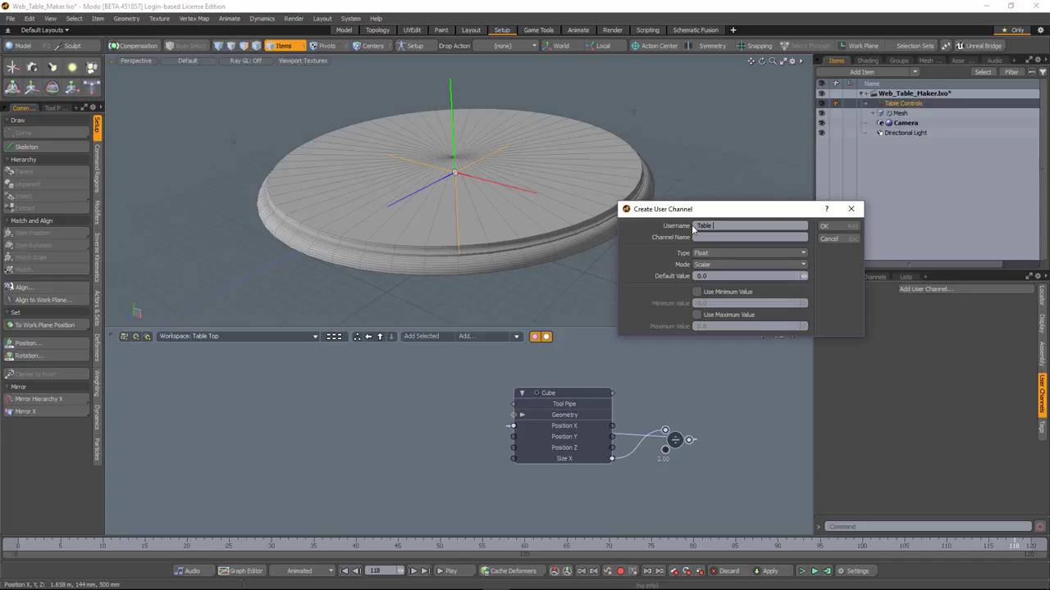
{"action": "type", "text": "ius"}
{"action": "key", "text": "Tab"}
{"action": "left_click", "coordinate": [765, 254]}
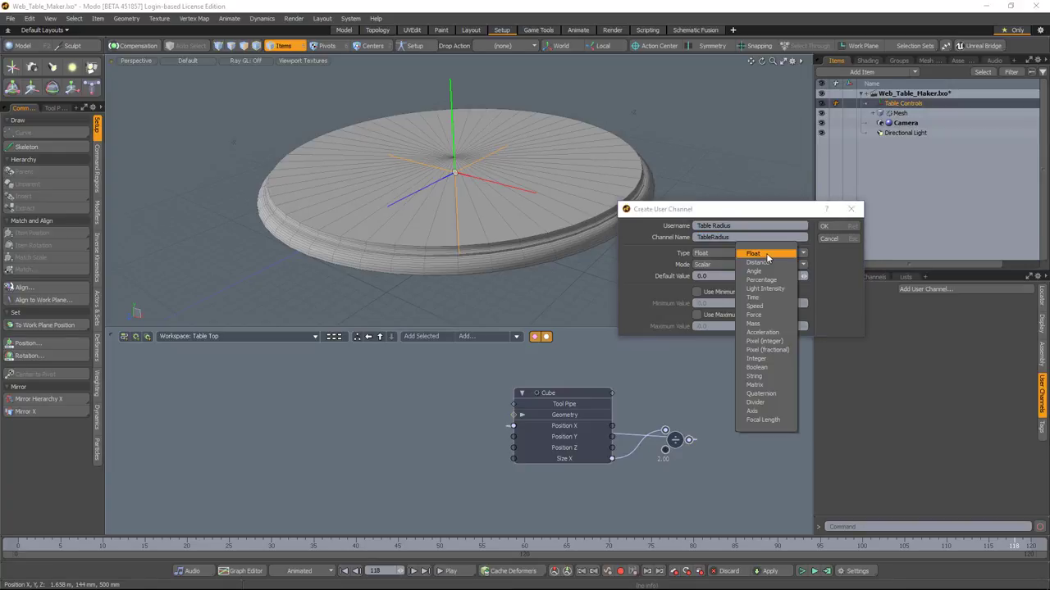
{"action": "left_click", "coordinate": [767, 264]}
{"action": "left_click", "coordinate": [825, 226]}
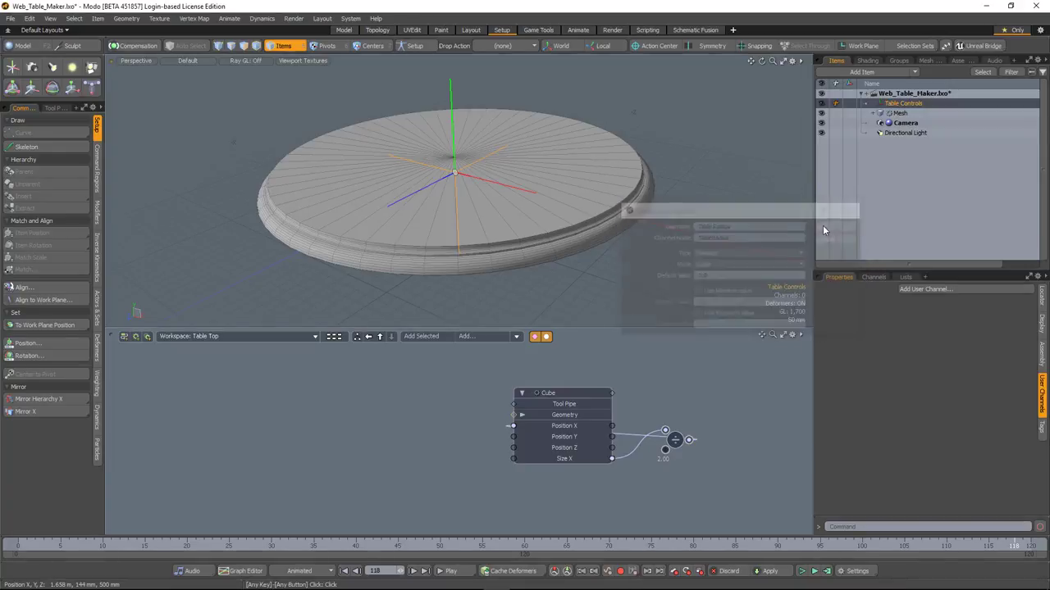
Create a second Distance user channel named Table Thickness on Table Controls
{"action": "left_click", "coordinate": [908, 288]}
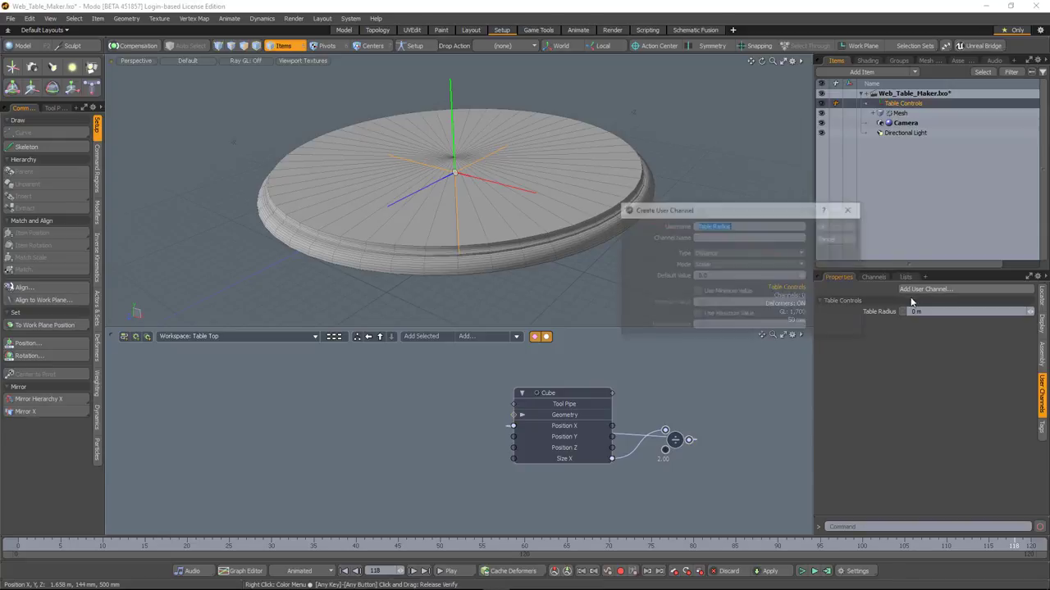
{"action": "left_click", "coordinate": [727, 225]}
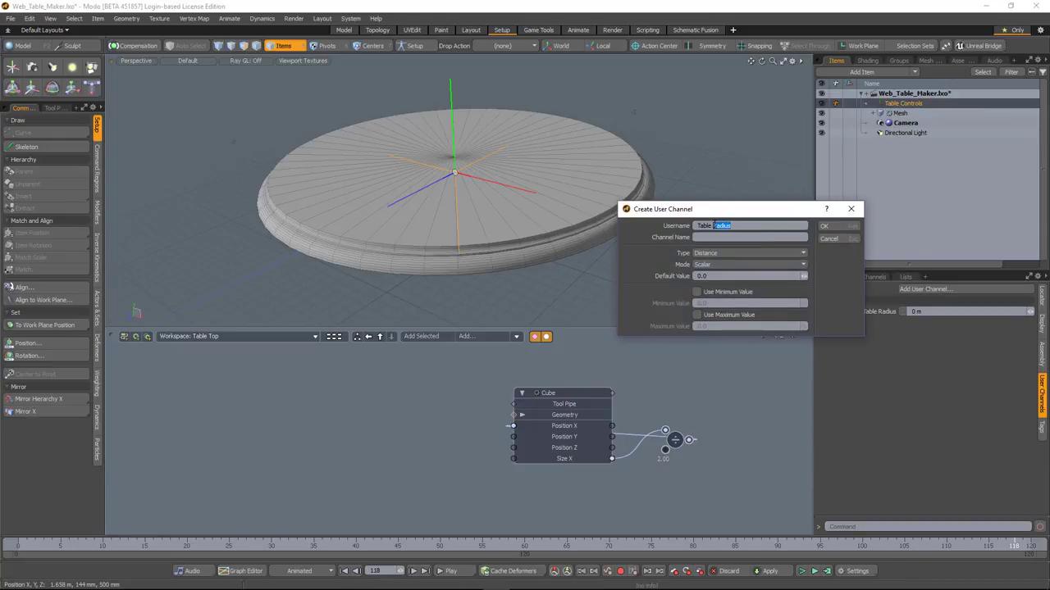
{"action": "type", "text": "Thickness"}
{"action": "left_click", "coordinate": [756, 236]}
{"action": "left_click", "coordinate": [824, 226]}
Create a user channel named HP Count of type Integer on Table Controls
{"action": "left_click", "coordinate": [909, 291]}
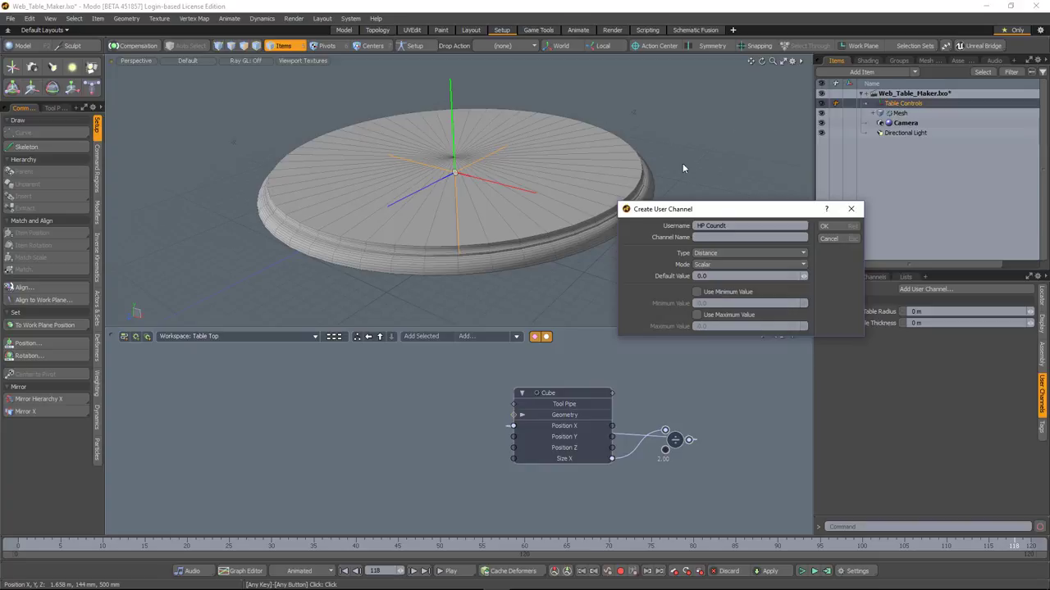
{"action": "left_click", "coordinate": [744, 238]}
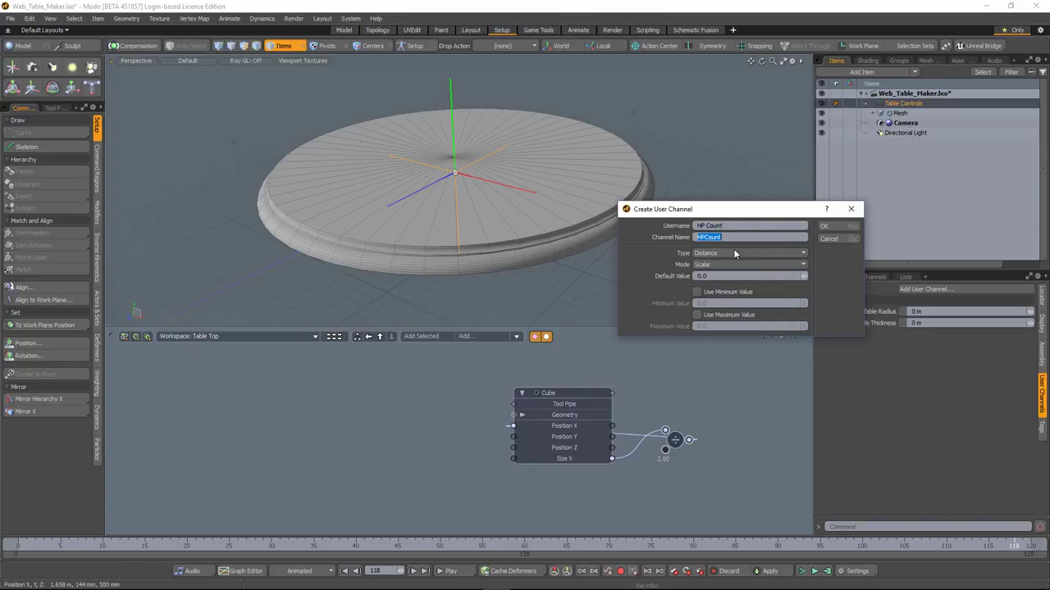
{"action": "left_click", "coordinate": [754, 252]}
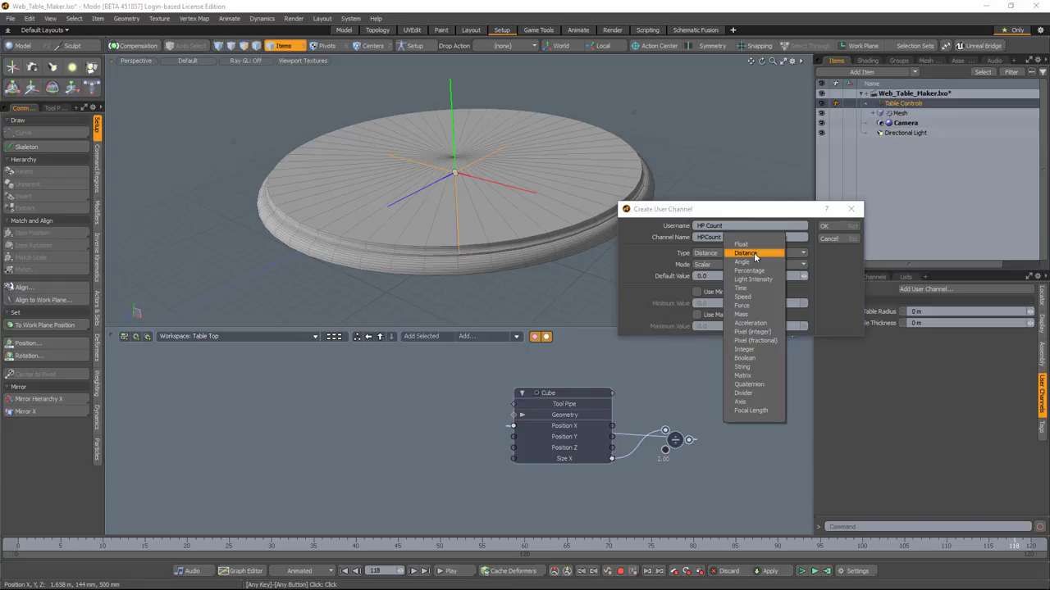
{"action": "left_click", "coordinate": [761, 350]}
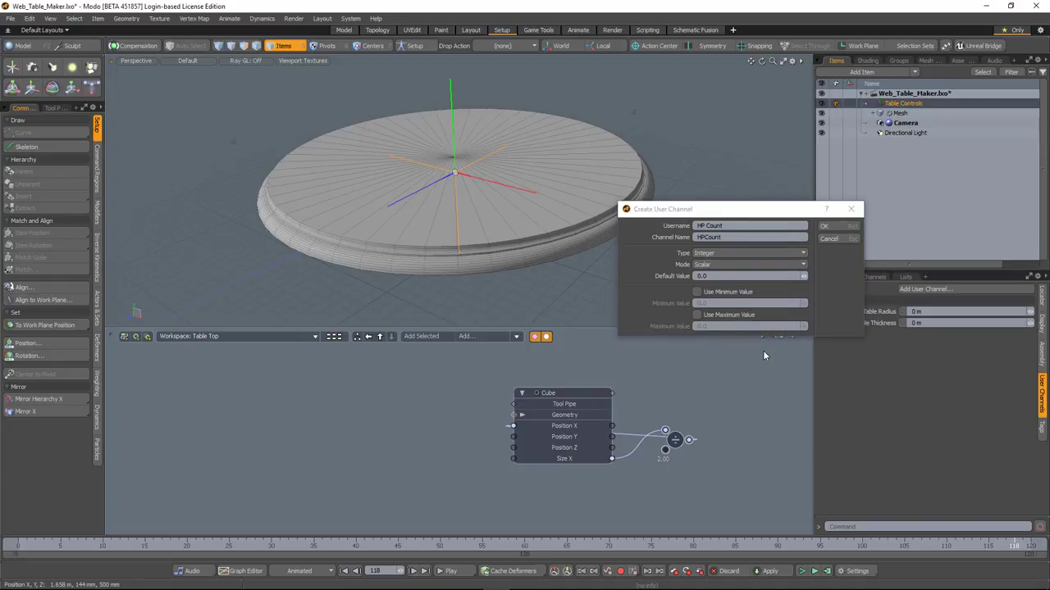
{"action": "left_click", "coordinate": [825, 227]}
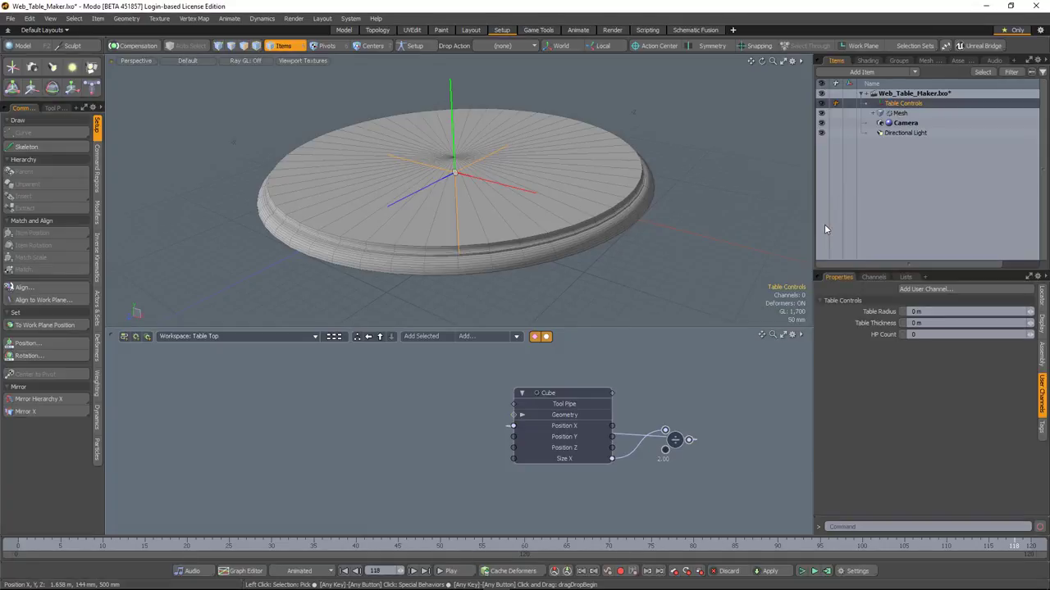
Create a user channel named Square of type Boolean on Table Controls
{"action": "left_click", "coordinate": [912, 289]}
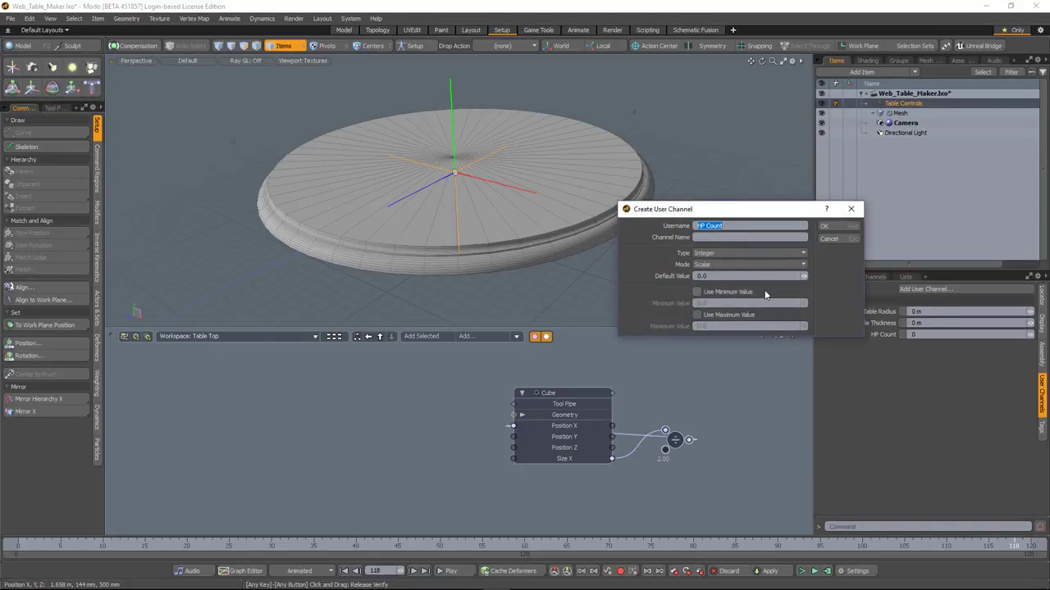
{"action": "left_click", "coordinate": [724, 225]}
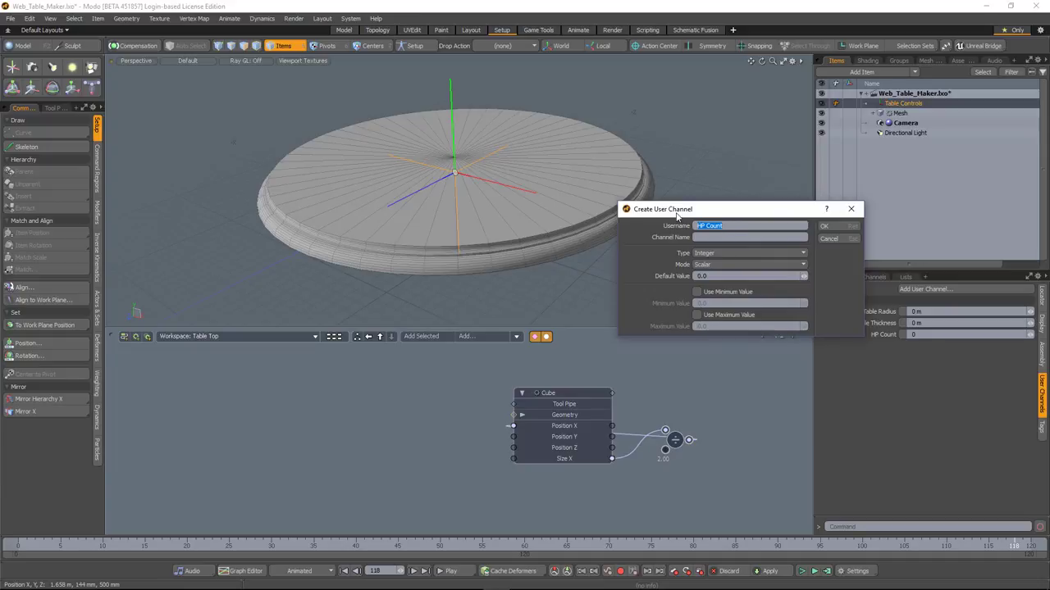
{"action": "left_click", "coordinate": [754, 237]}
{"action": "left_click", "coordinate": [747, 251]}
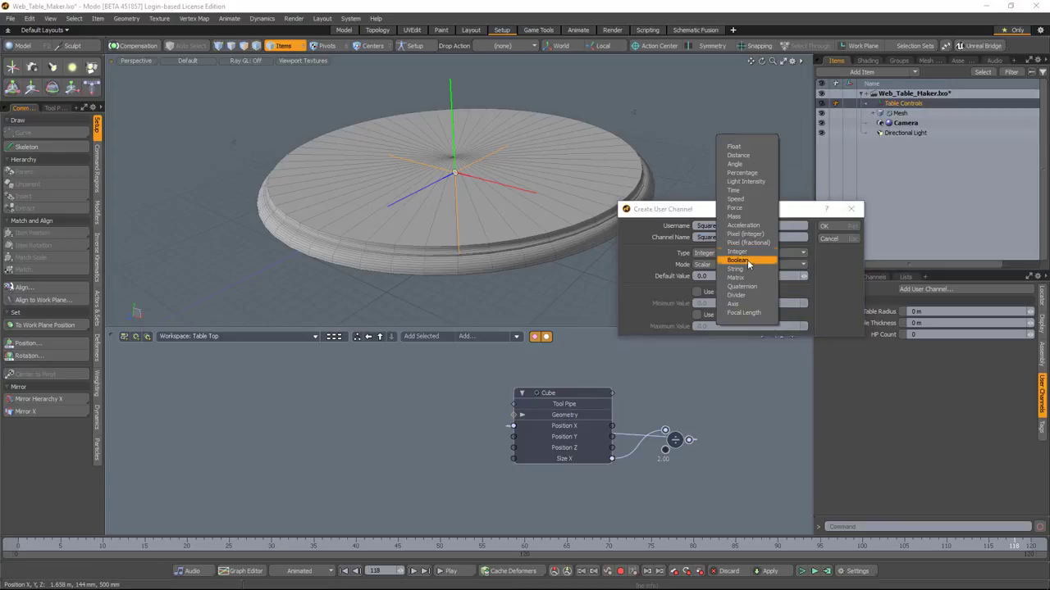
{"action": "left_click", "coordinate": [742, 260]}
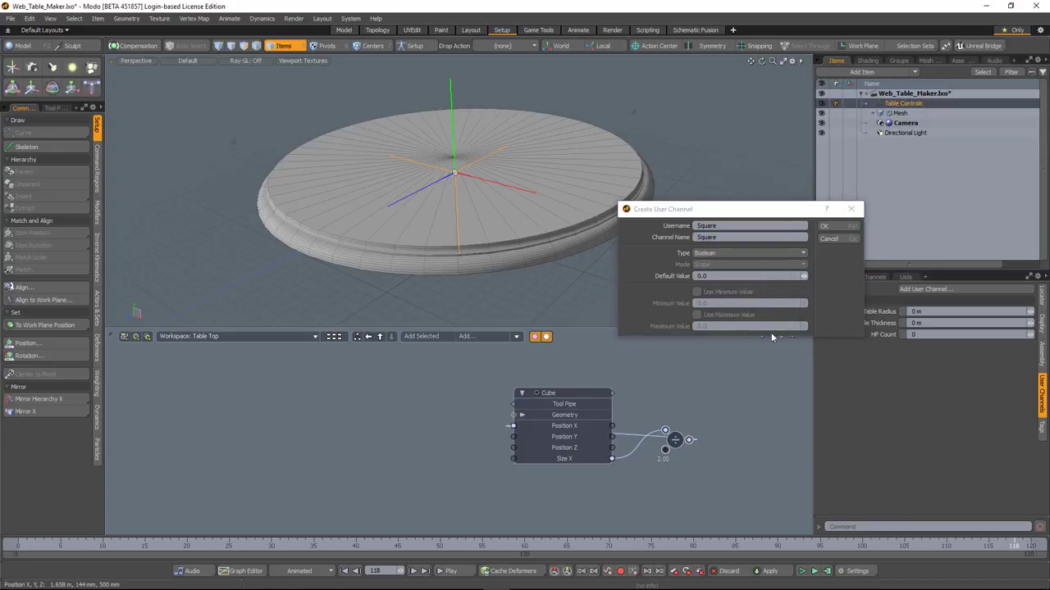
{"action": "left_click", "coordinate": [824, 227]}
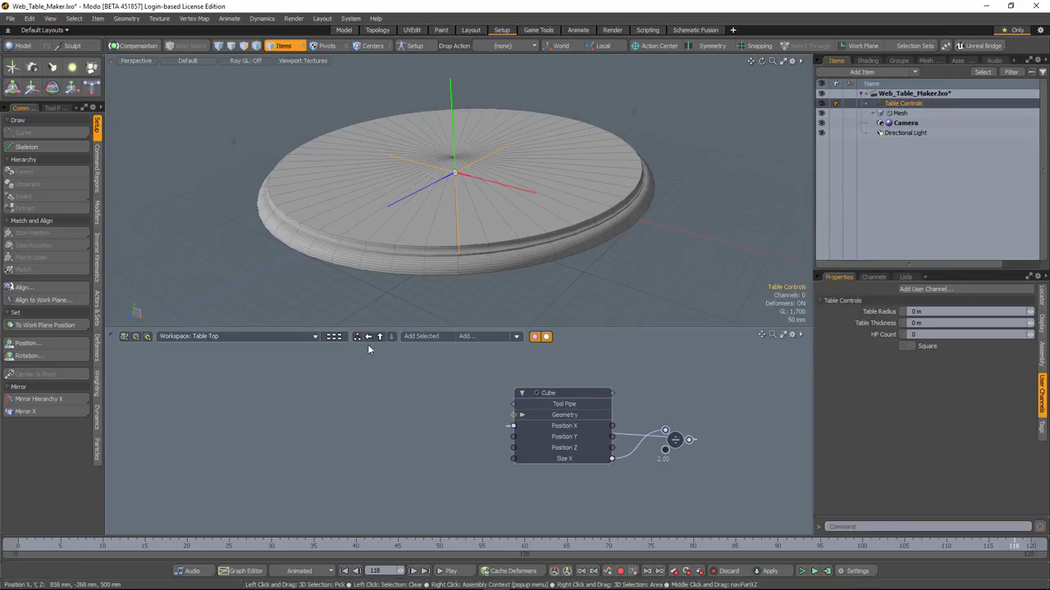
Add the Table Controls locator to the Table Top schematic and place its node to the left of the Cube node
{"action": "left_click", "coordinate": [420, 336]}
{"action": "left_click_drag", "start_coordinate": [553, 504], "coordinate": [280, 405]}
{"action": "key", "text": "ctrl+s"}
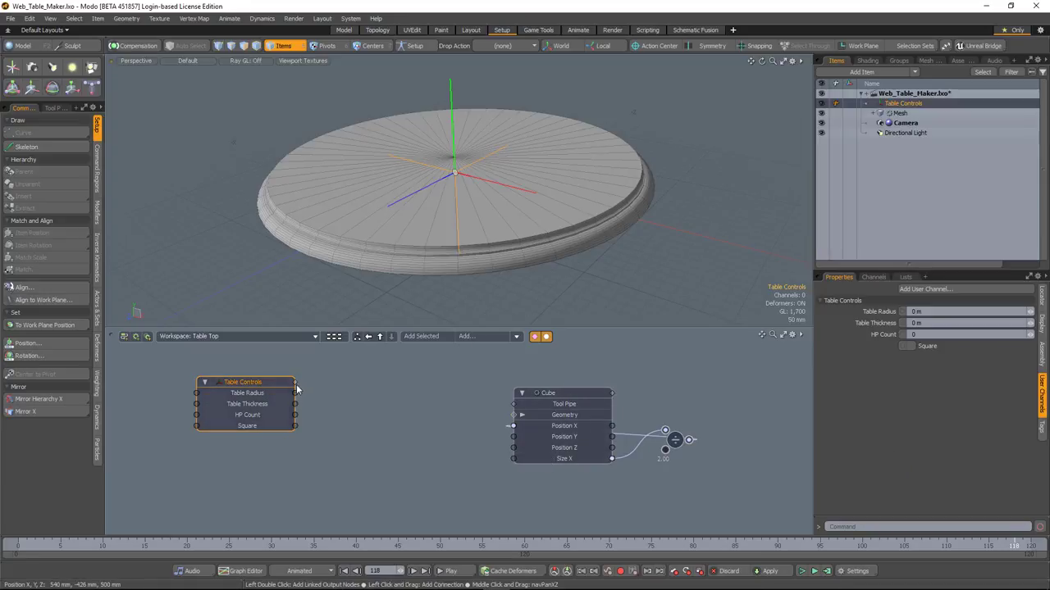
Link the Table Radius channel to the Cube's Size X input and set Table Radius to 1 m
{"action": "left_click_drag", "start_coordinate": [424, 503], "coordinate": [548, 464]}
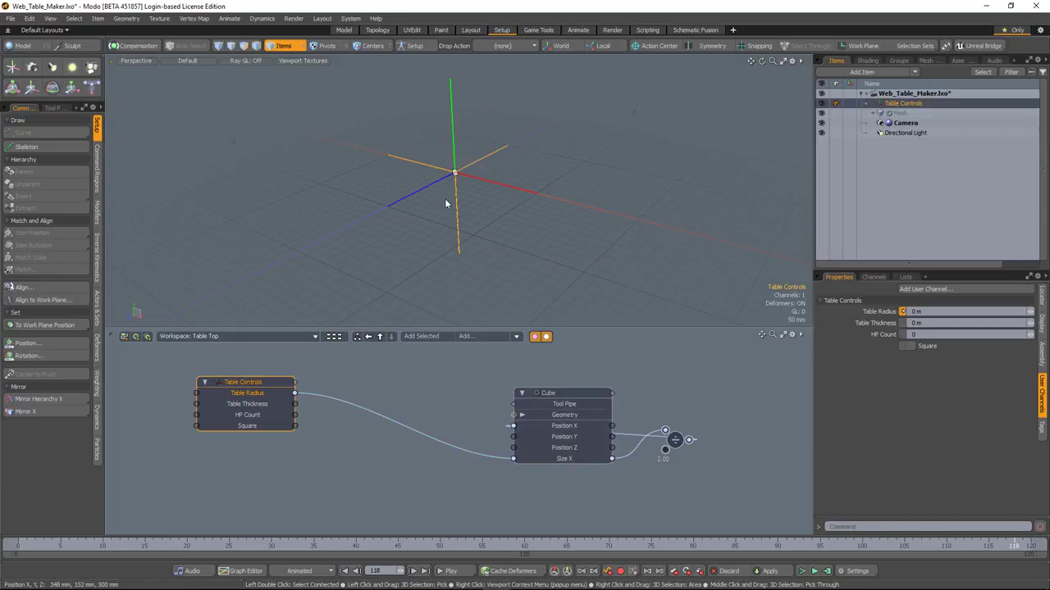
{"action": "left_click", "coordinate": [927, 312]}
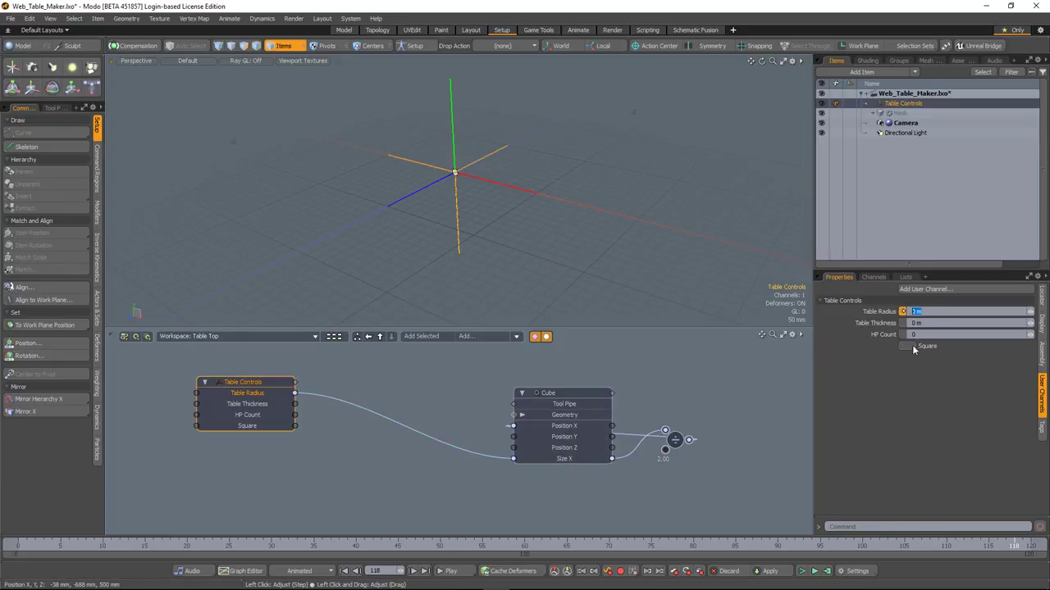
{"action": "type", "text": "1"}
{"action": "key", "text": "Return"}
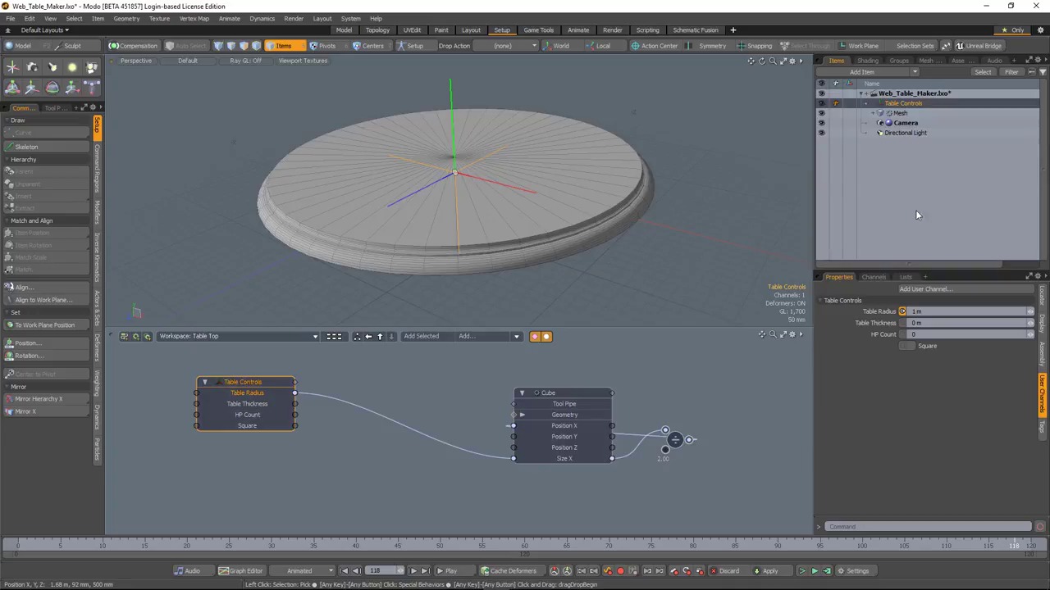
Add the Polygon Bevel operator's Shift channel to the Table Top schematic and place its node below the Cube node
{"action": "left_click", "coordinate": [926, 61]}
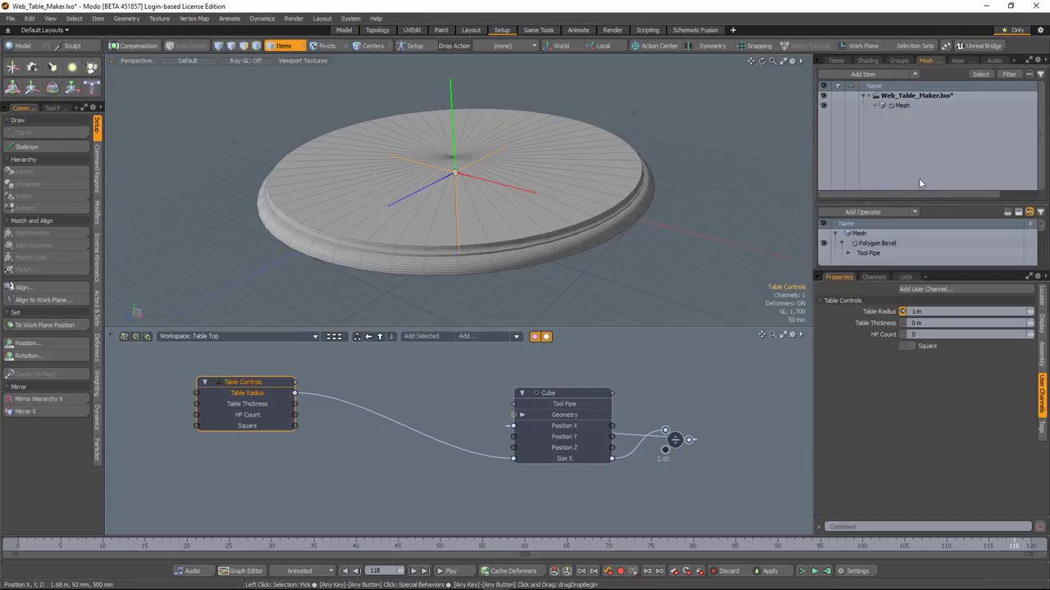
{"action": "left_click_drag", "start_coordinate": [919, 195], "coordinate": [915, 147]}
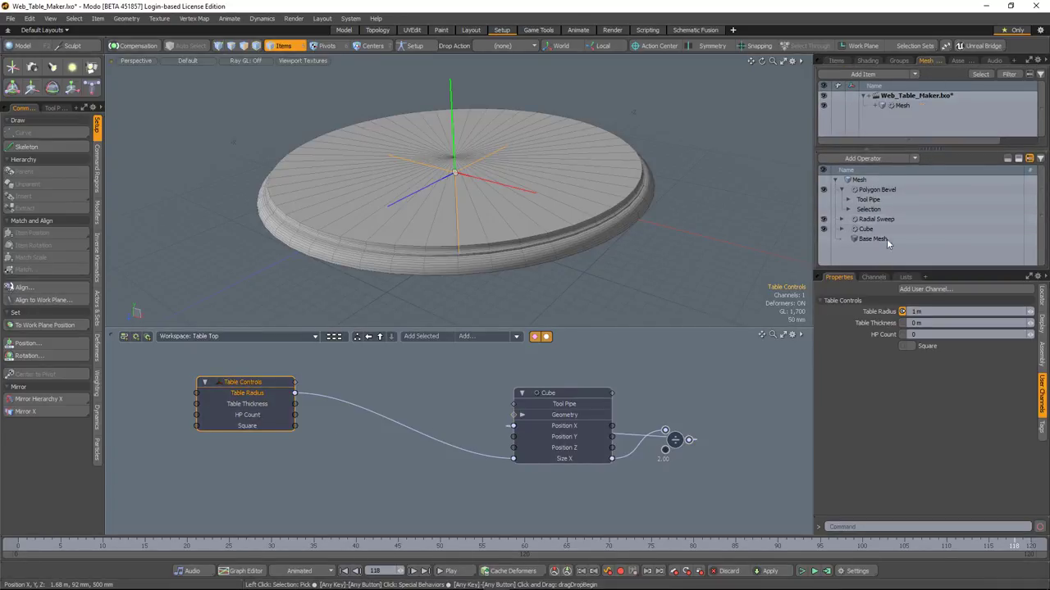
{"action": "left_click", "coordinate": [880, 191]}
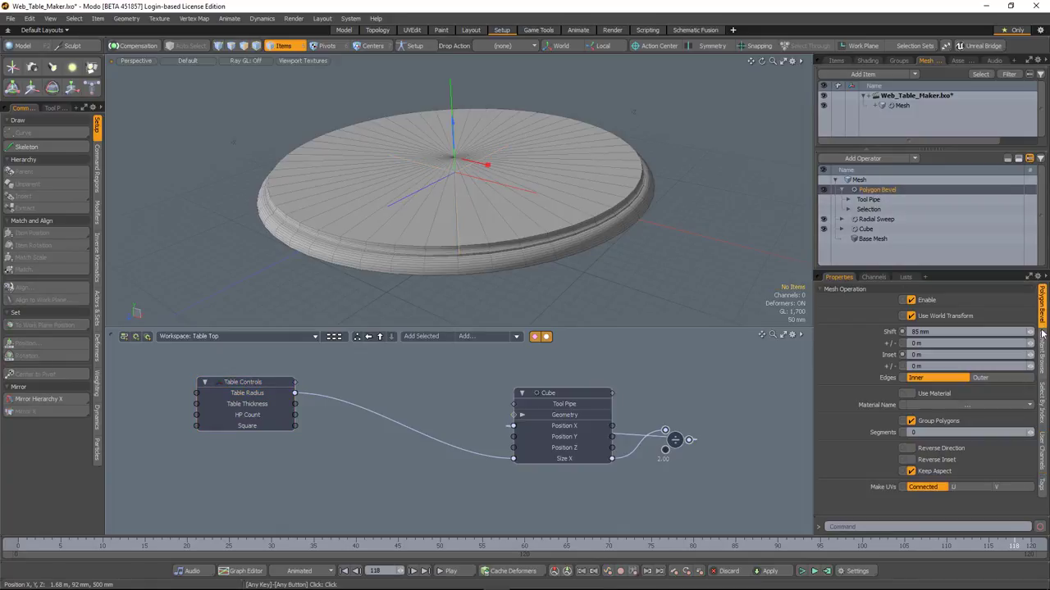
{"action": "left_click", "coordinate": [859, 331]}
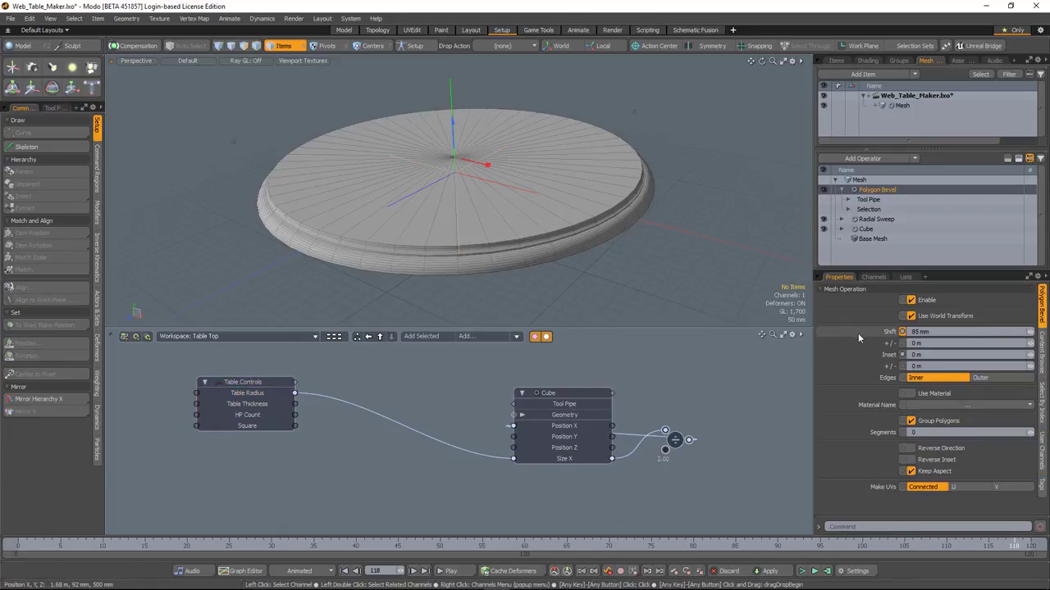
{"action": "left_click", "coordinate": [416, 336]}
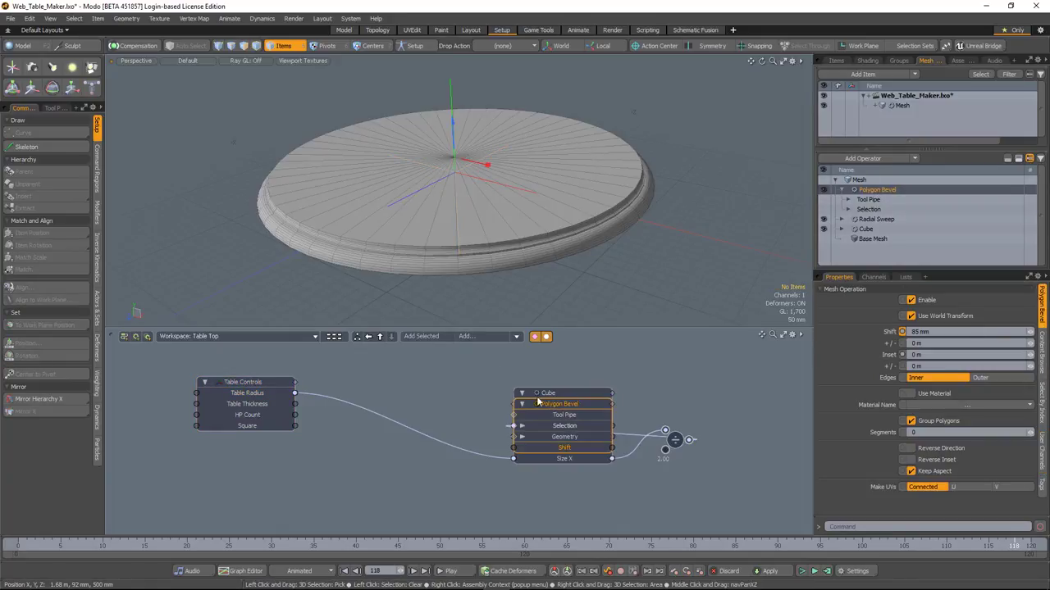
{"action": "left_click_drag", "start_coordinate": [557, 406], "coordinate": [560, 486]}
Link the Table Thickness channel to the Polygon Bevel's Shift input and set Table Thickness to 80 mm
{"action": "middle_click_drag", "start_coordinate": [479, 490], "coordinate": [483, 464]}
{"action": "left_click_drag", "start_coordinate": [300, 378], "coordinate": [545, 500]}
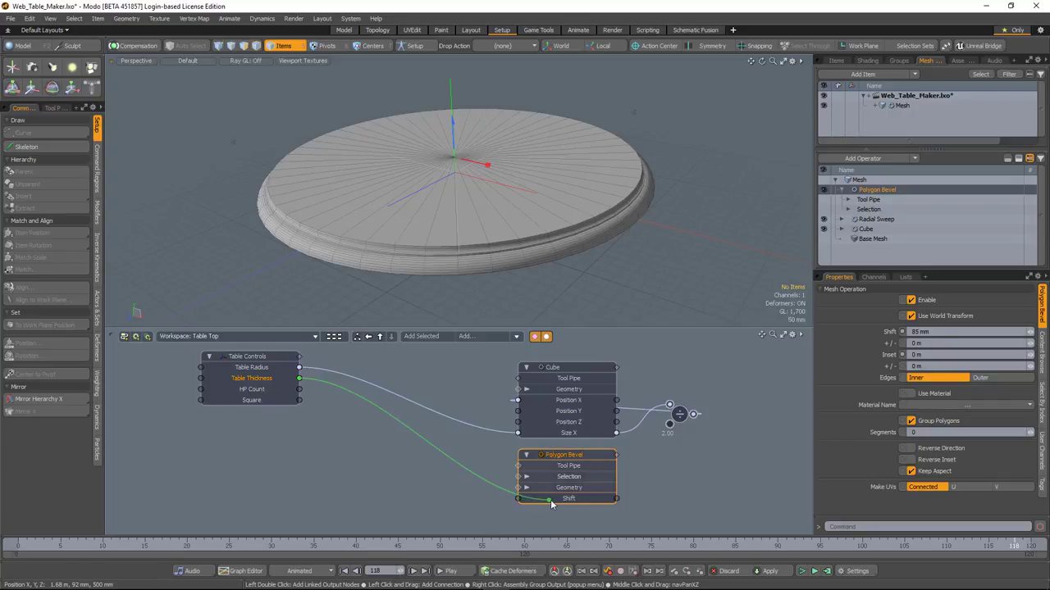
{"action": "left_click", "coordinate": [241, 362]}
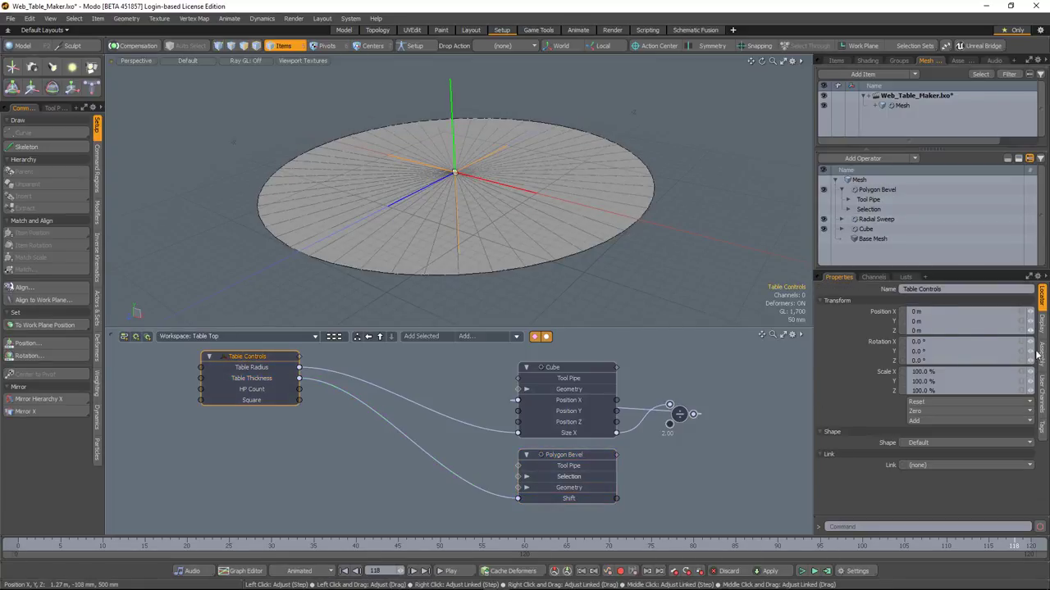
{"action": "left_click", "coordinate": [1041, 397]}
{"action": "left_click", "coordinate": [916, 323]}
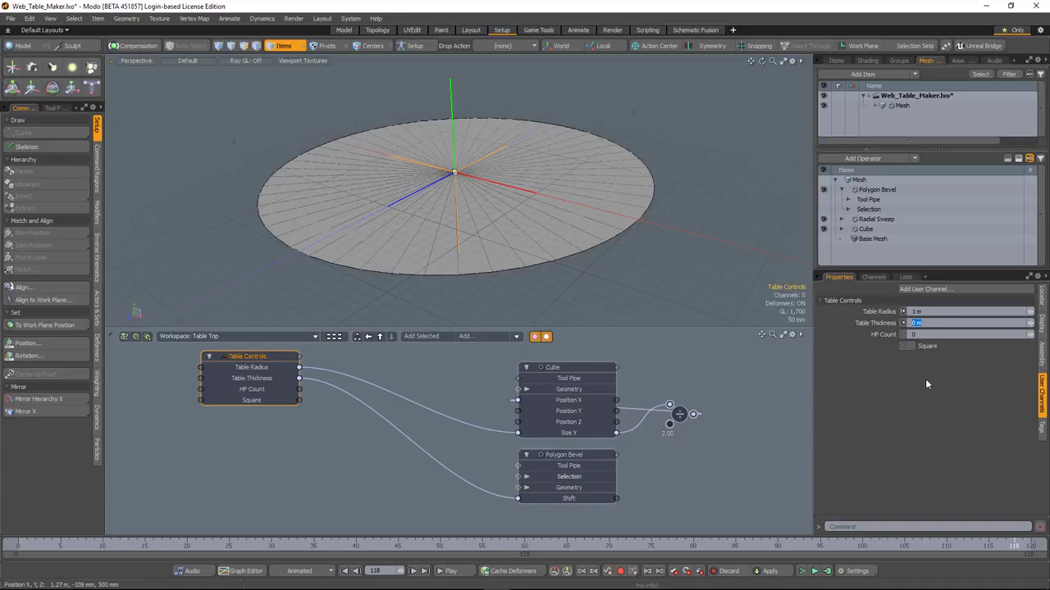
{"action": "type", "text": "8"}
{"action": "key", "text": "Return"}
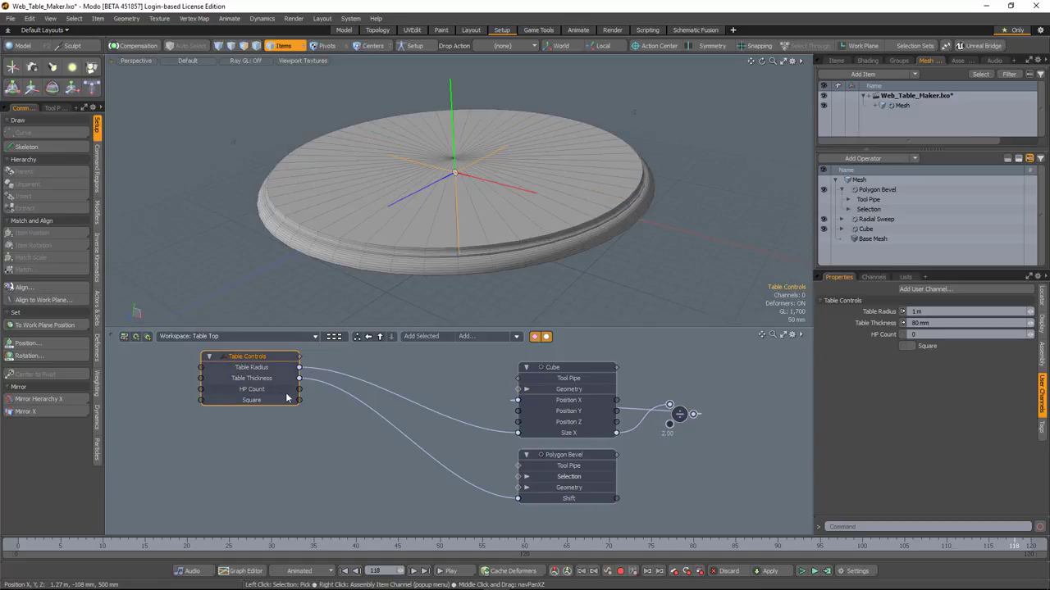
Add the Radial Sweep's Helix Generator Count and Square channels to the Table Top schematic
{"action": "left_click", "coordinate": [873, 222]}
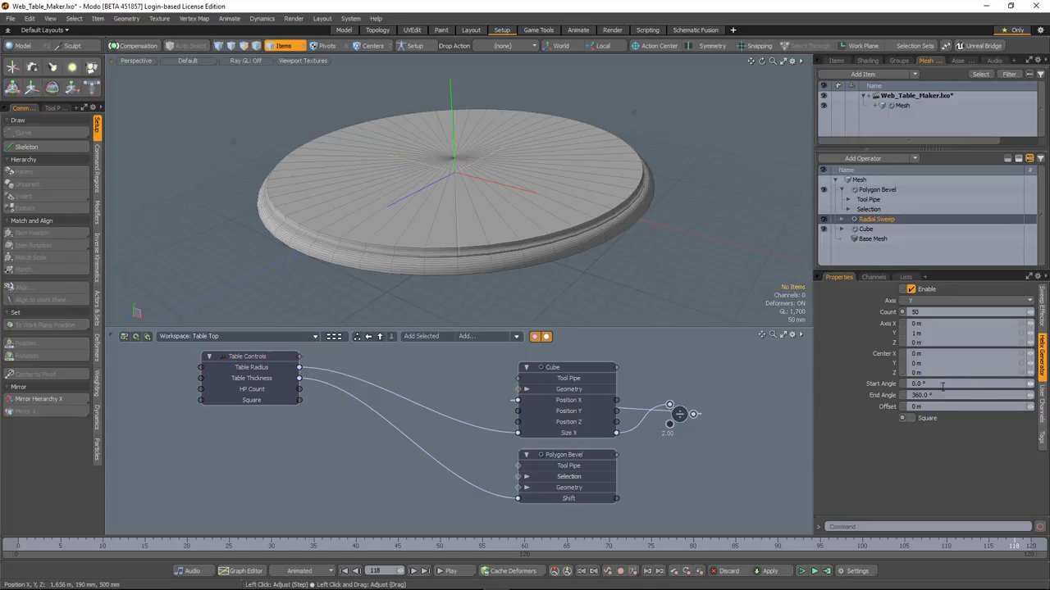
{"action": "left_click", "coordinate": [848, 311]}
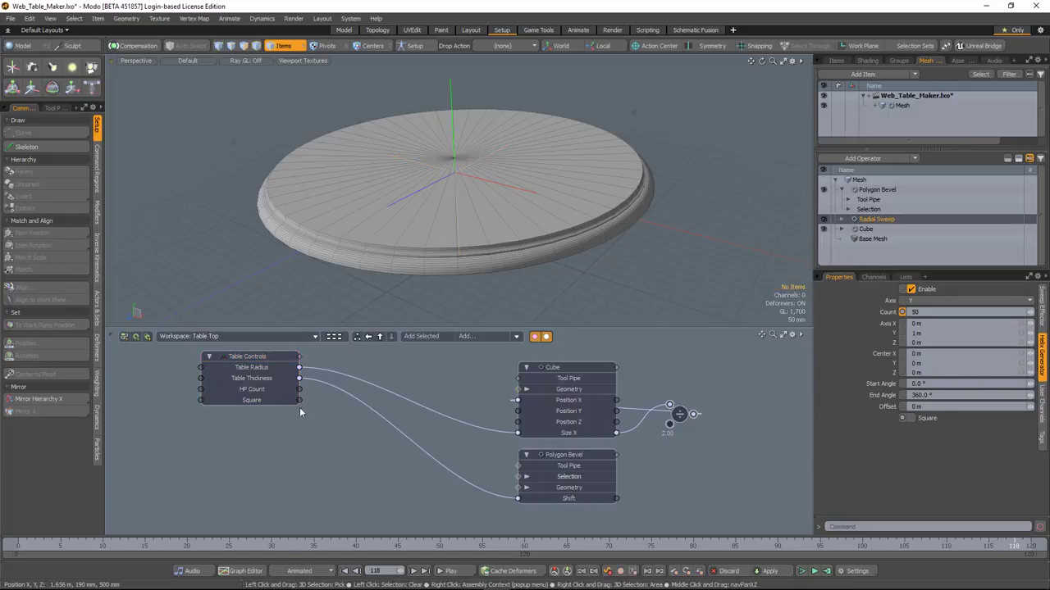
{"action": "left_click", "coordinate": [848, 418]}
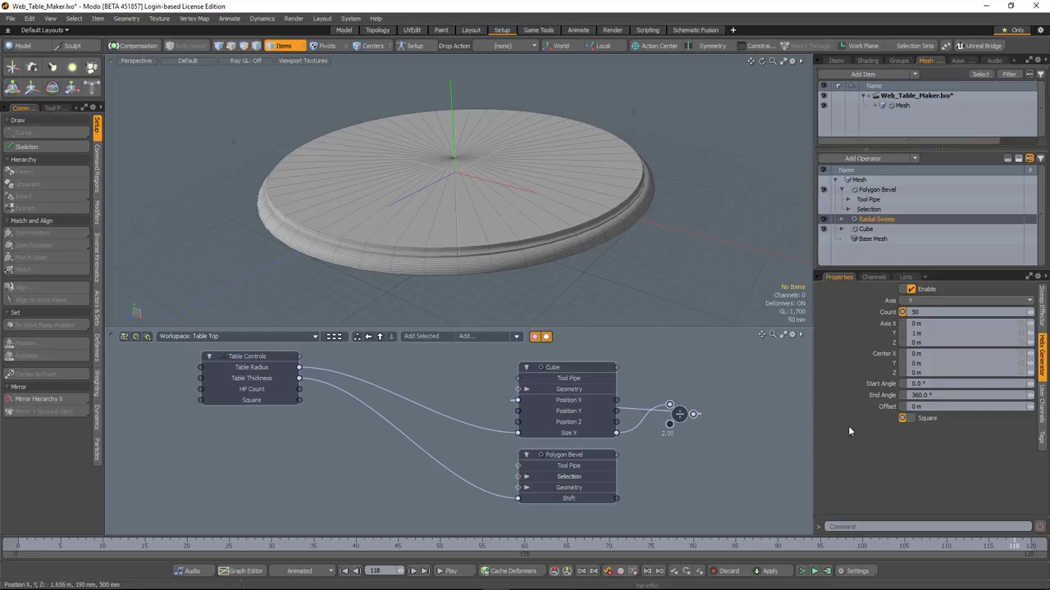
{"action": "left_click", "coordinate": [421, 337]}
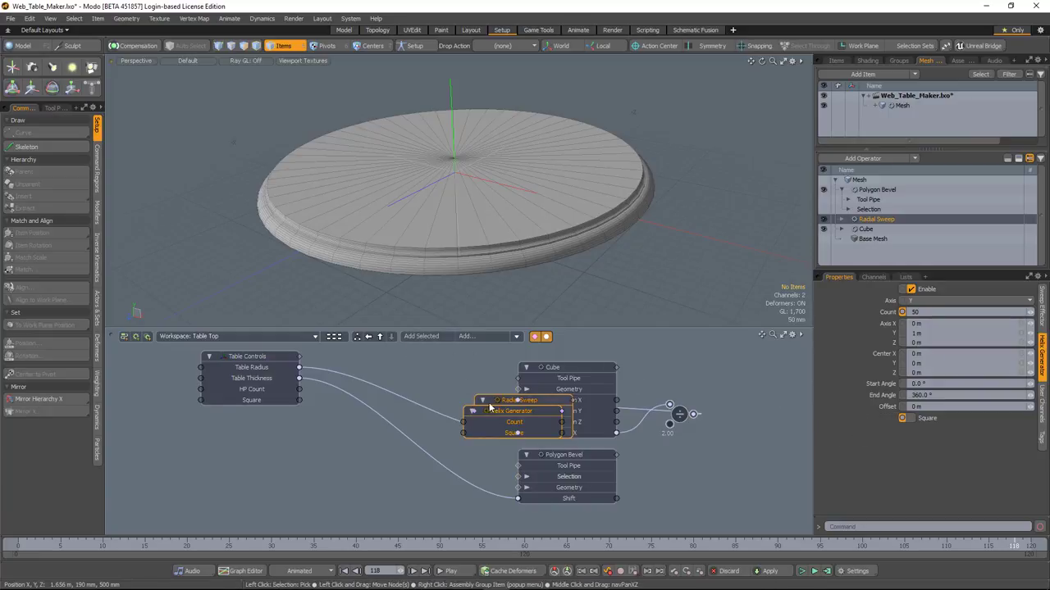
Arrange the Radial Sweep node below Polygon Bevel and the Helix Generator node beneath it in the schematic
{"action": "left_click_drag", "start_coordinate": [497, 411], "coordinate": [428, 520]}
{"action": "left_click", "coordinate": [353, 469]}
{"action": "middle_click_drag", "start_coordinate": [677, 417], "coordinate": [682, 361]}
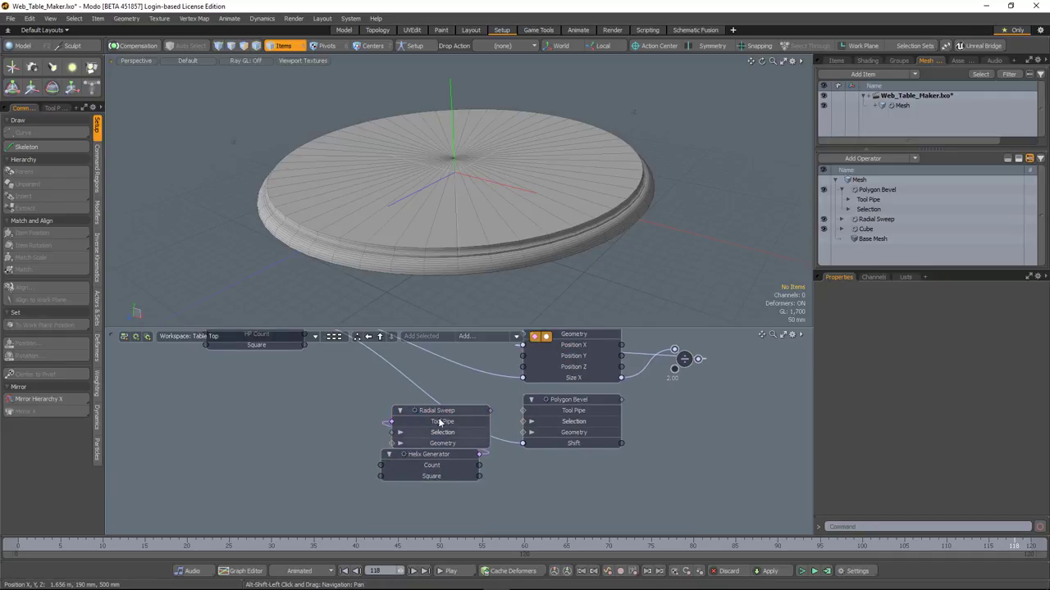
{"action": "left_click_drag", "start_coordinate": [446, 420], "coordinate": [582, 475]}
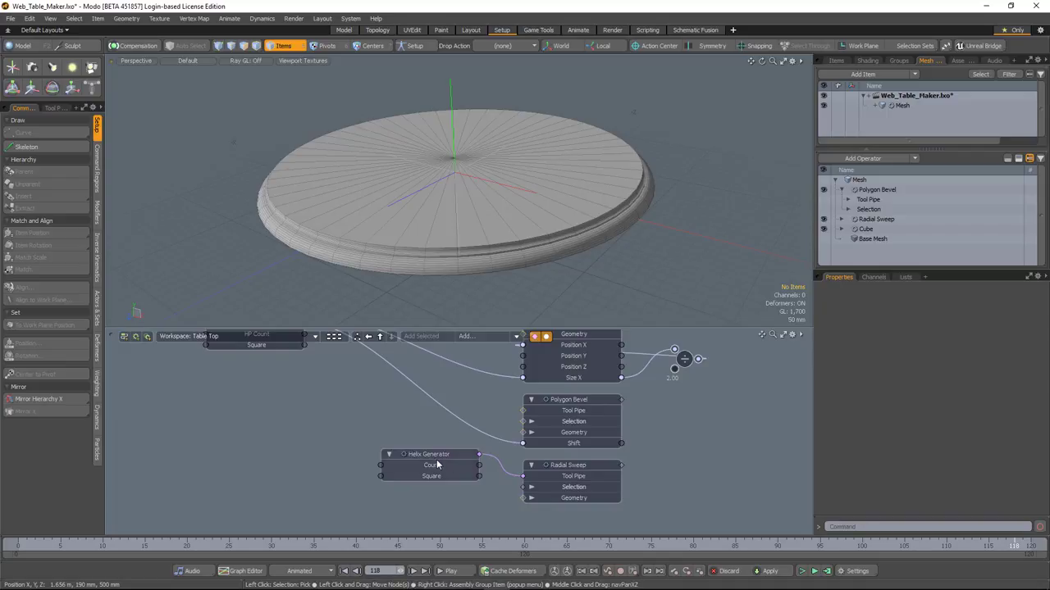
{"action": "left_click_drag", "start_coordinate": [433, 460], "coordinate": [563, 524]}
{"action": "left_click_drag", "start_coordinate": [481, 473], "coordinate": [451, 462], "text": "alt"}
{"action": "left_click_drag", "start_coordinate": [569, 503], "coordinate": [579, 510]}
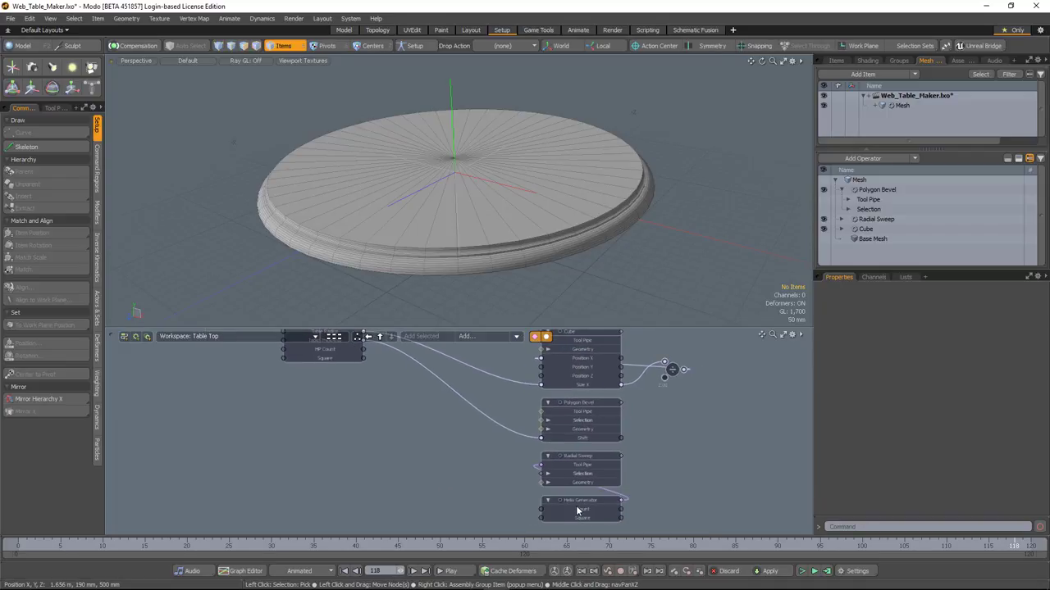
Link Table Controls' HP Count to the Helix Generator's Count input and its Square channel to the Square input
{"action": "left_click_drag", "start_coordinate": [465, 460], "coordinate": [470, 467], "text": "alt+shift"}
{"action": "left_click_drag", "start_coordinate": [427, 423], "coordinate": [546, 517]}
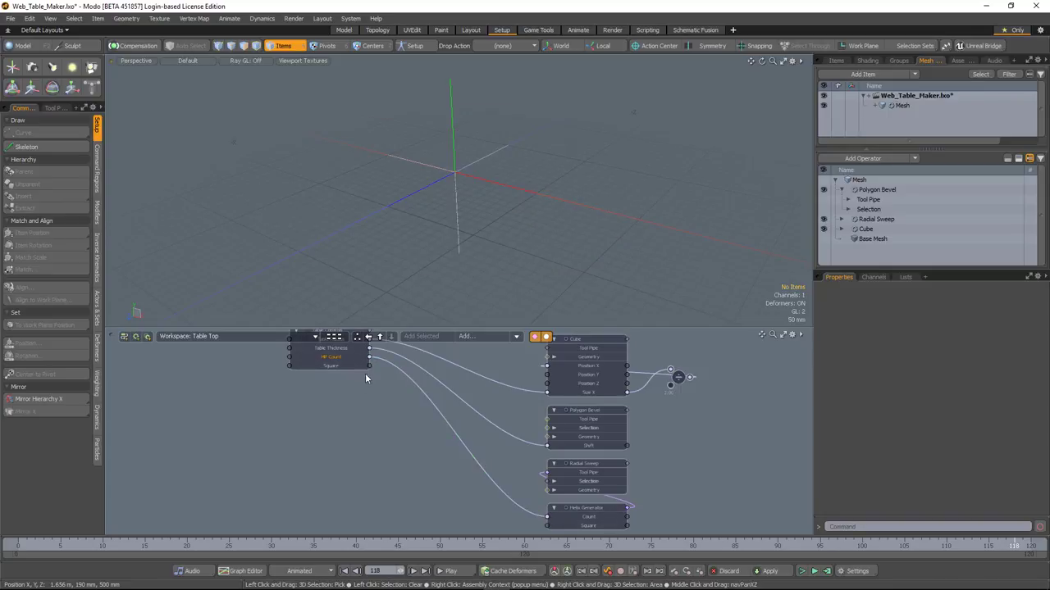
{"action": "middle_click_drag", "start_coordinate": [398, 424], "coordinate": [400, 423]}
{"action": "left_click_drag", "start_coordinate": [462, 483], "coordinate": [548, 523]}
{"action": "middle_click_drag", "start_coordinate": [416, 374], "coordinate": [359, 420]}
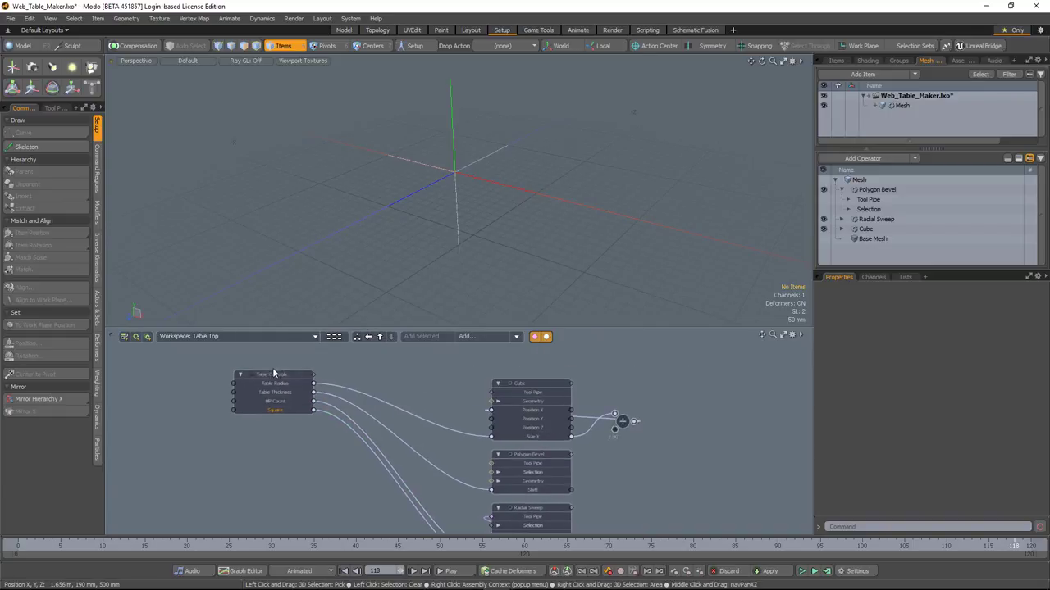
Set HP Count to 50 on Table Controls and test the Square option by switching it on and back off
{"action": "left_click", "coordinate": [275, 373]}
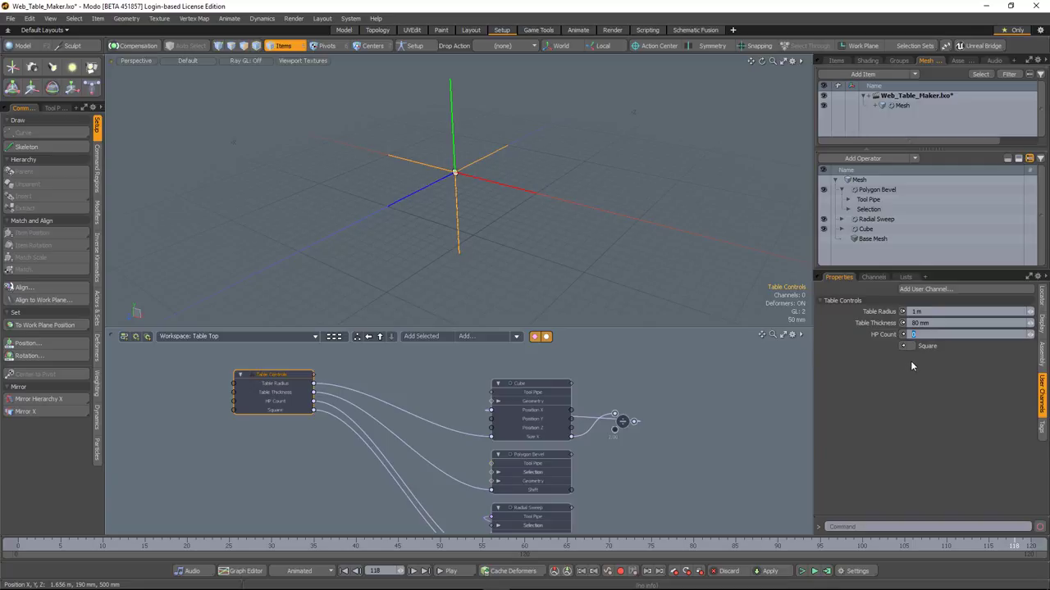
{"action": "type", "text": "50"}
{"action": "key", "text": "Return"}
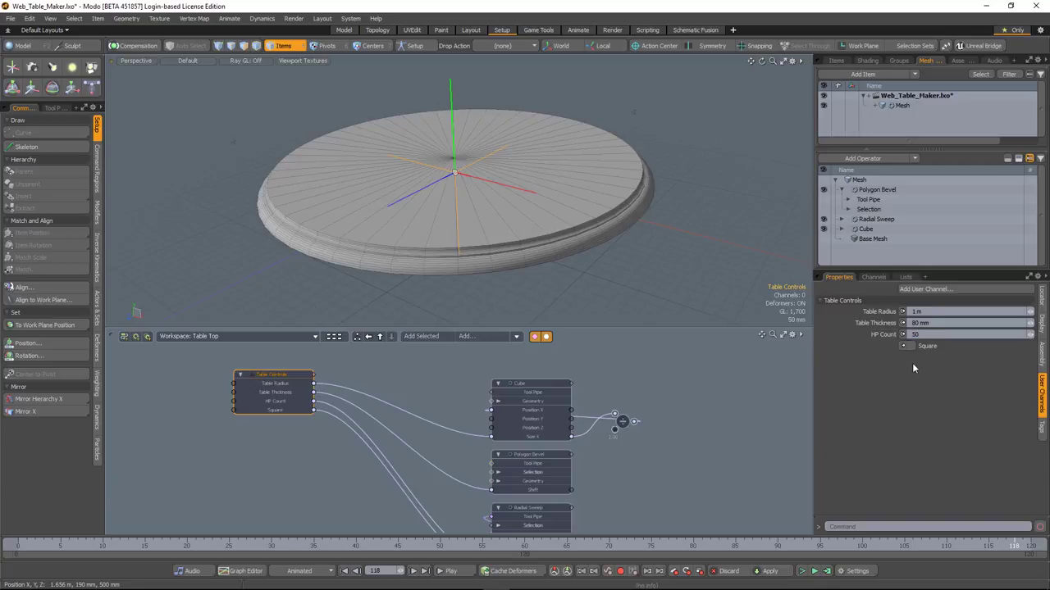
{"action": "left_click", "coordinate": [911, 346]}
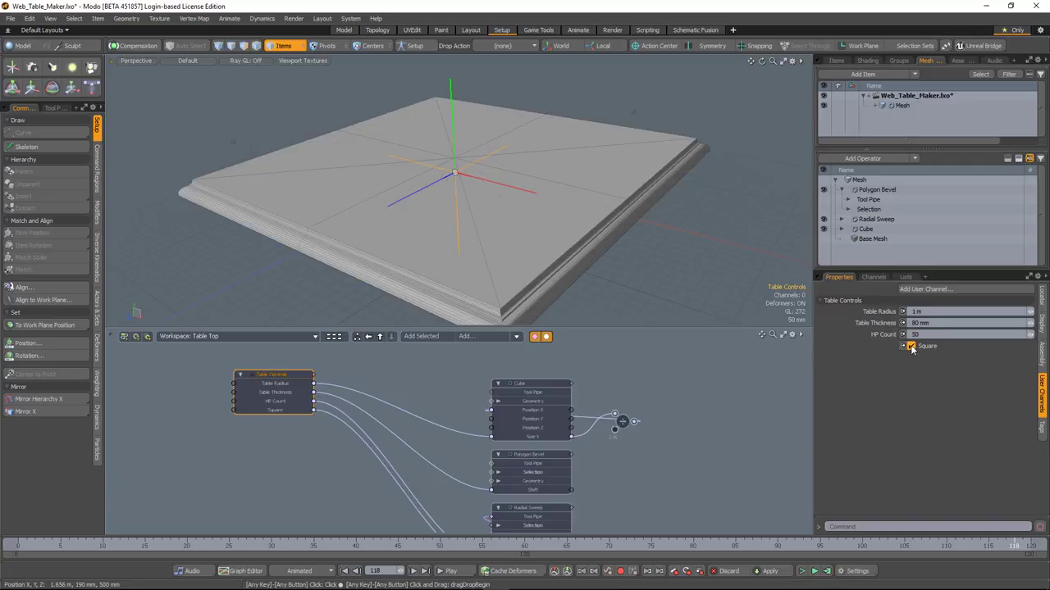
{"action": "left_click", "coordinate": [910, 347]}
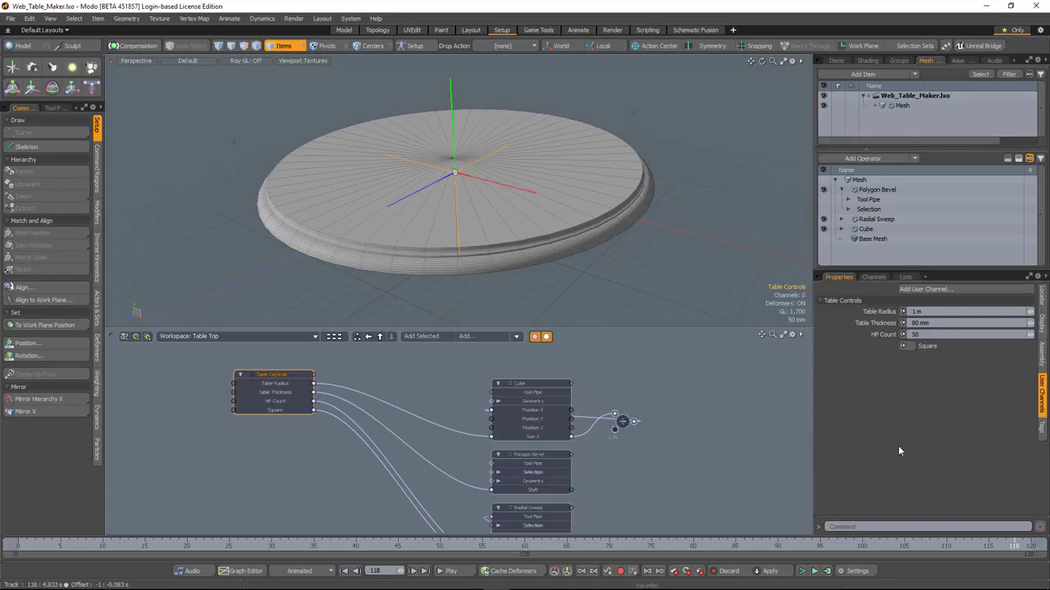
Create a new locator in the scene and name it Preset Selector
{"action": "left_click", "coordinate": [849, 200]}
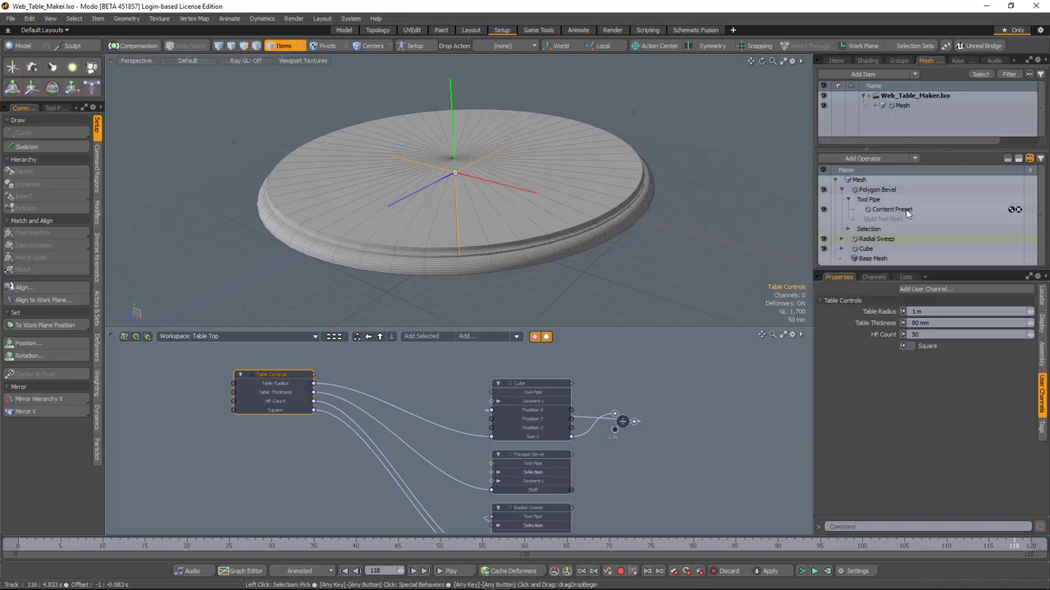
{"action": "left_click", "coordinate": [832, 64]}
{"action": "left_click", "coordinate": [73, 89]}
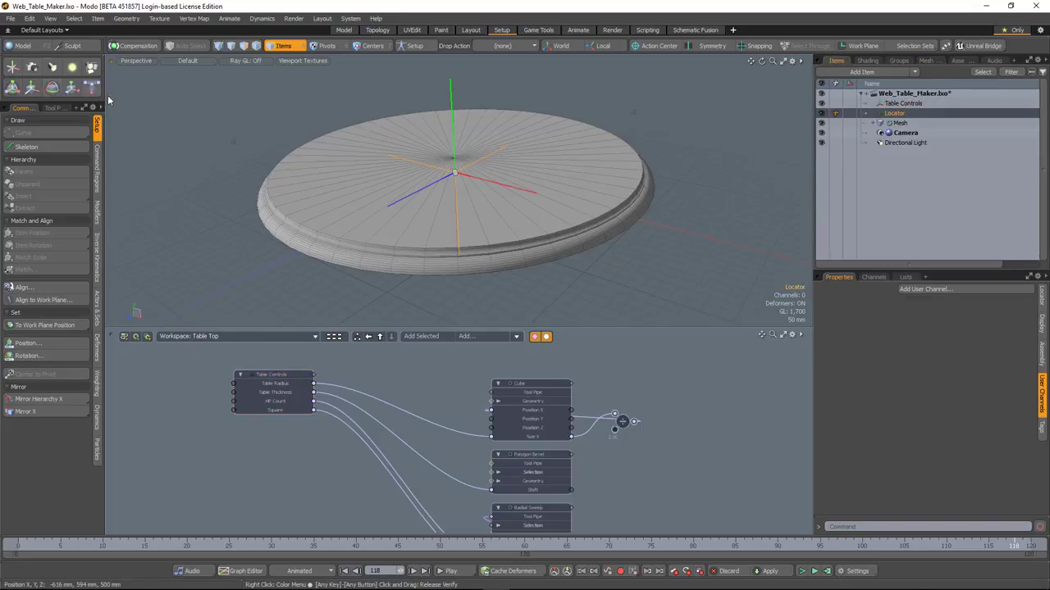
{"action": "double_click", "coordinate": [891, 113]}
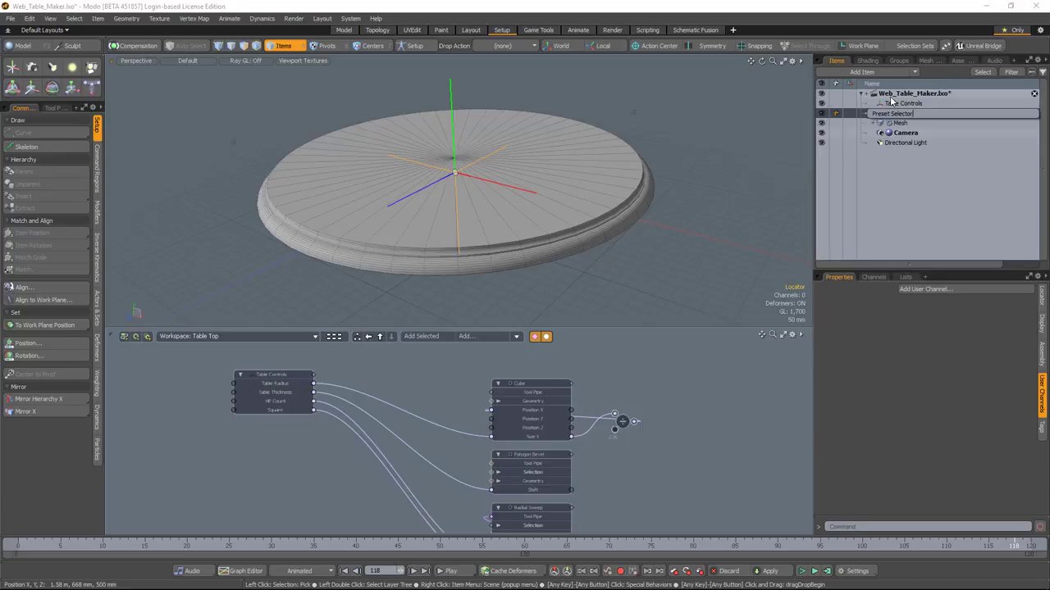
{"action": "key", "text": "Return"}
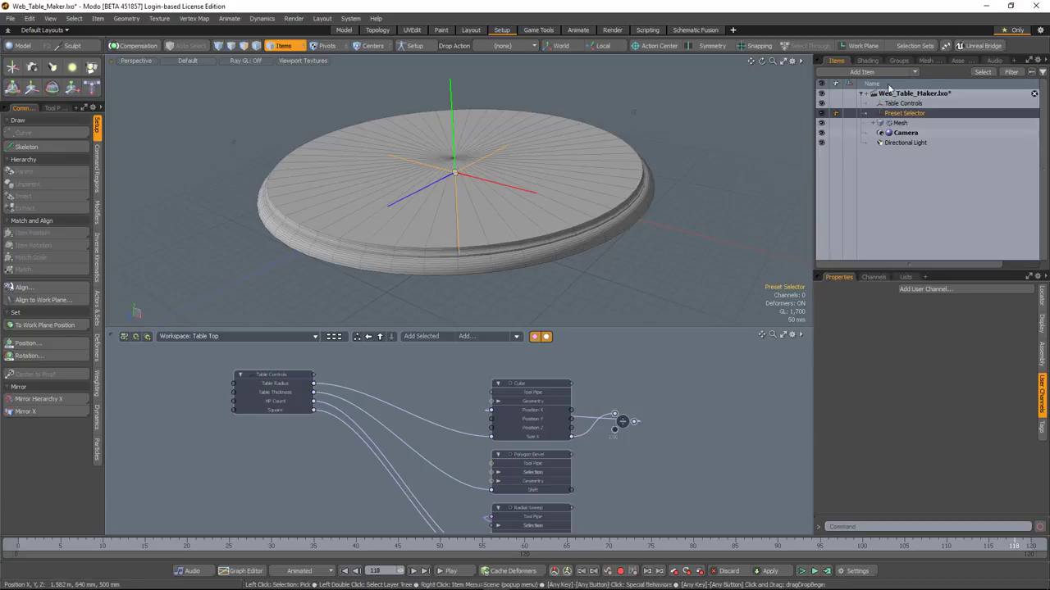
Select the Content Preset in the Polygon Bevel's Tool Pipe and copy its Select Deformer command from the command history
{"action": "left_click", "coordinate": [930, 62]}
{"action": "left_click", "coordinate": [848, 200]}
{"action": "left_click", "coordinate": [886, 209]}
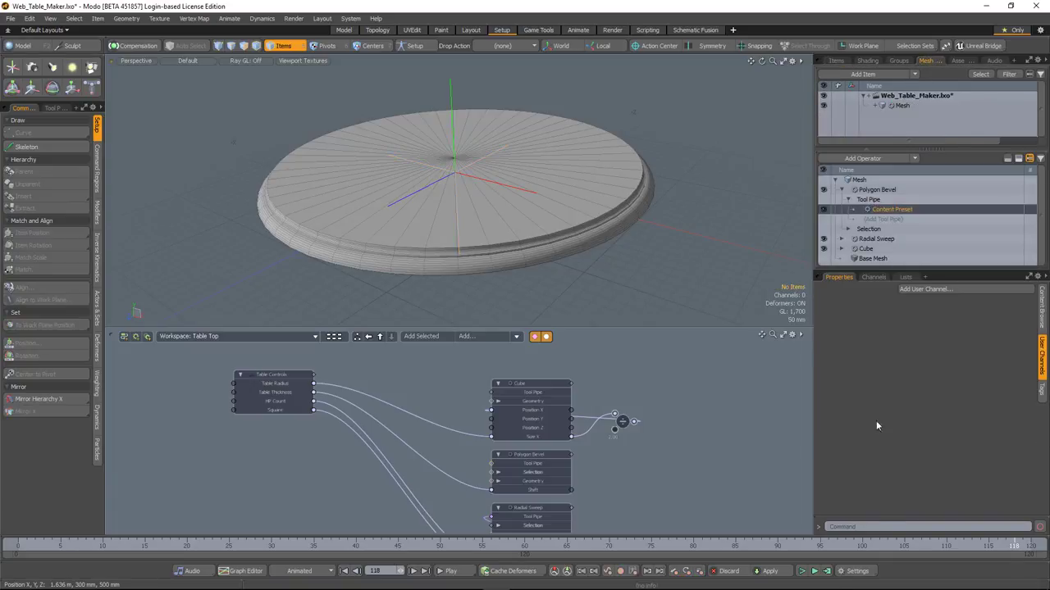
{"action": "left_click_drag", "start_coordinate": [884, 514], "coordinate": [894, 337]}
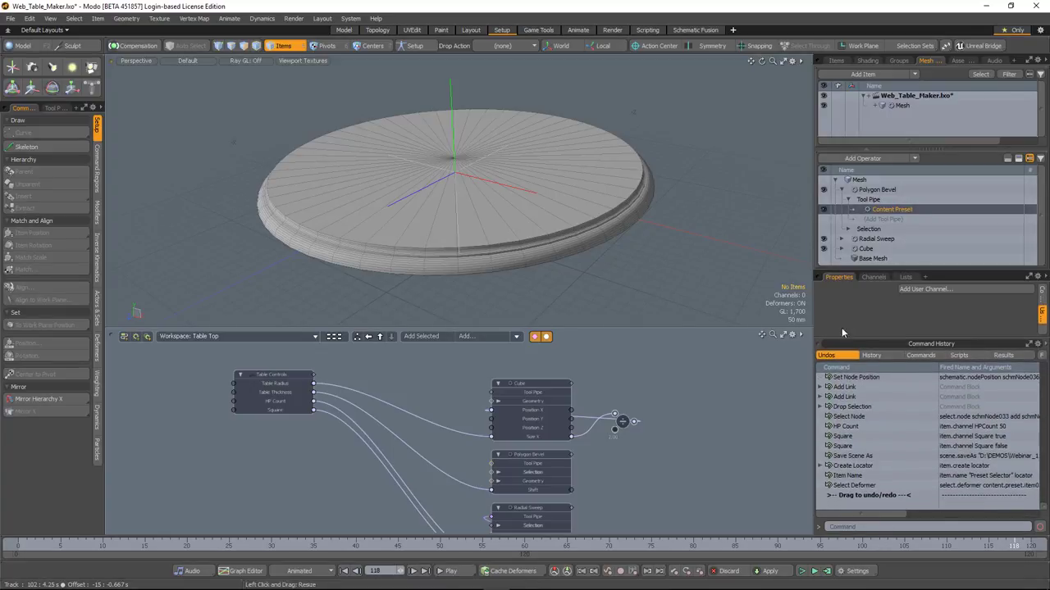
{"action": "left_click", "coordinate": [891, 356]}
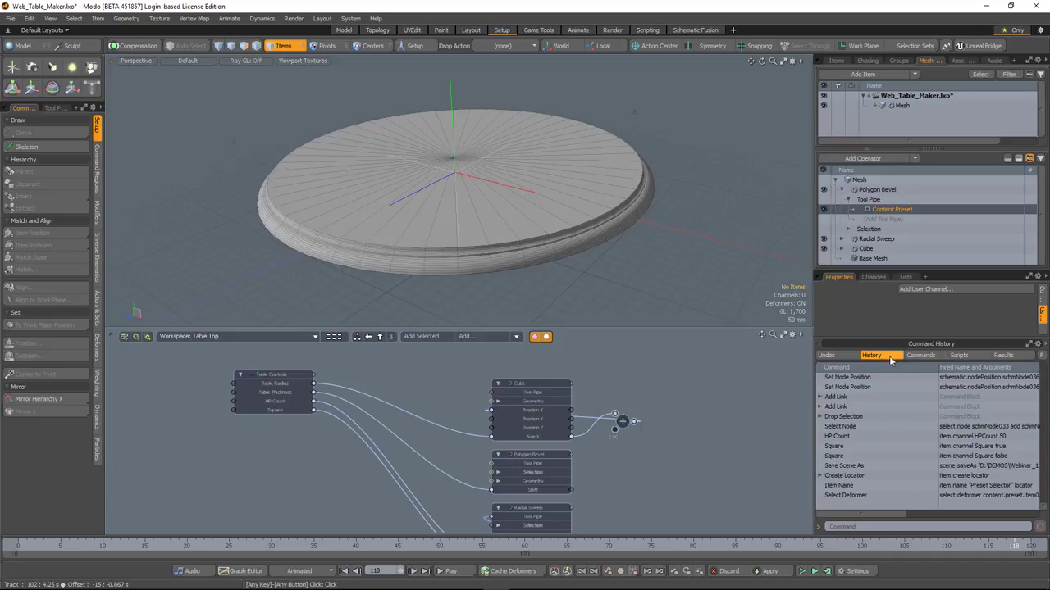
{"action": "left_click", "coordinate": [855, 496]}
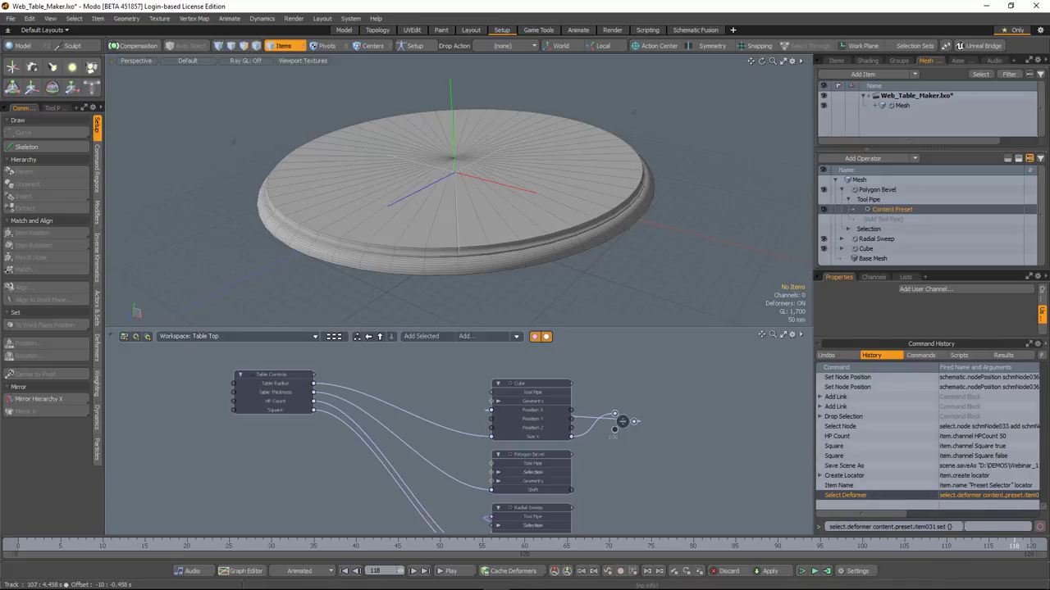
{"action": "left_click_drag", "start_coordinate": [952, 526], "coordinate": [830, 526]}
{"action": "key", "text": "ctrl+c"}
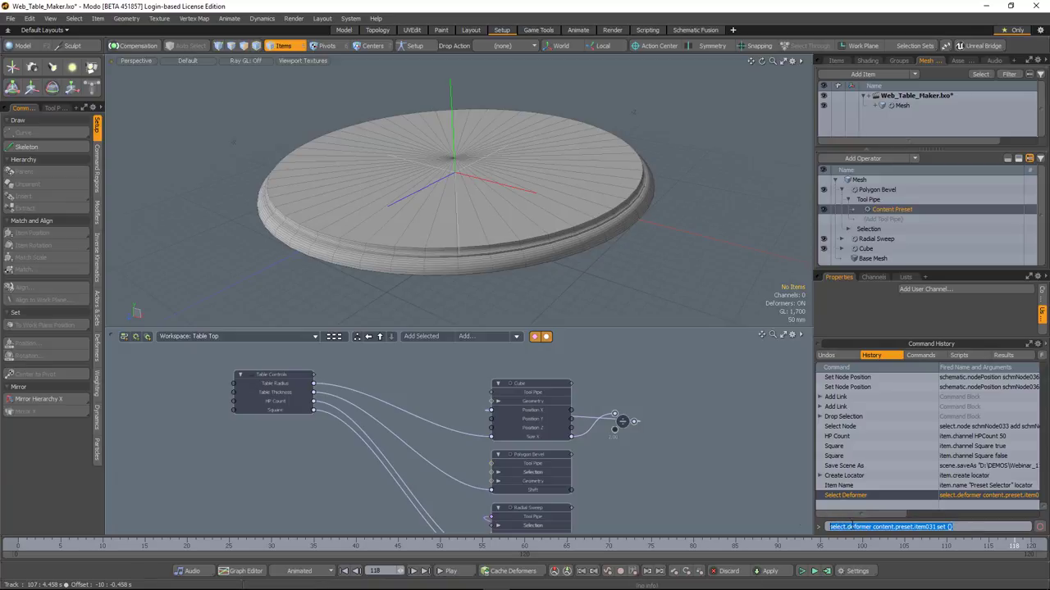
Assign the copied command "select.deformer content.preset.item031 set {}" as the Preset Selector locator's utility Command
{"action": "left_click", "coordinate": [835, 61]}
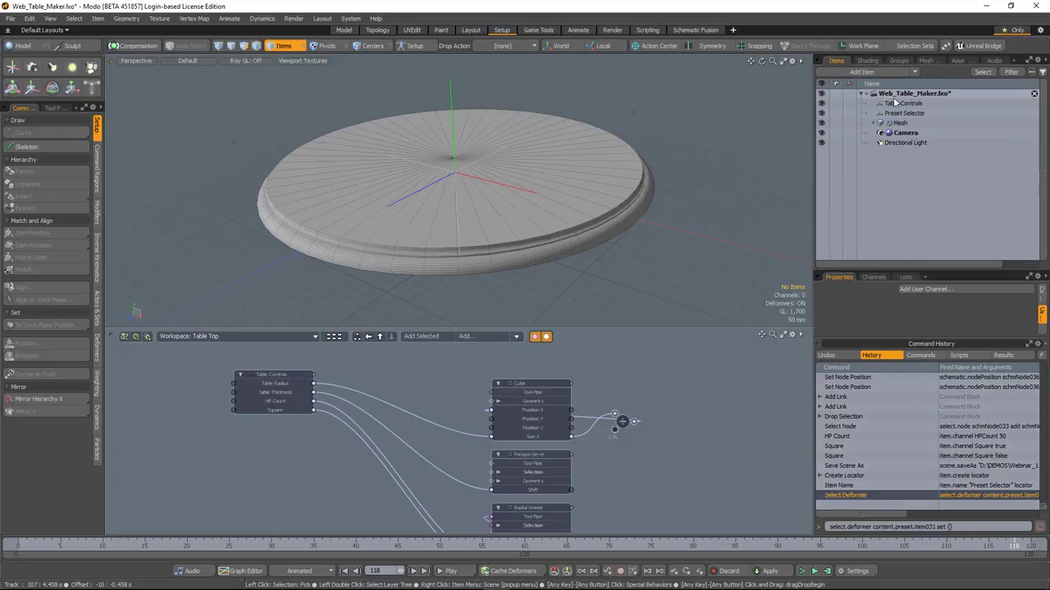
{"action": "left_click", "coordinate": [900, 115]}
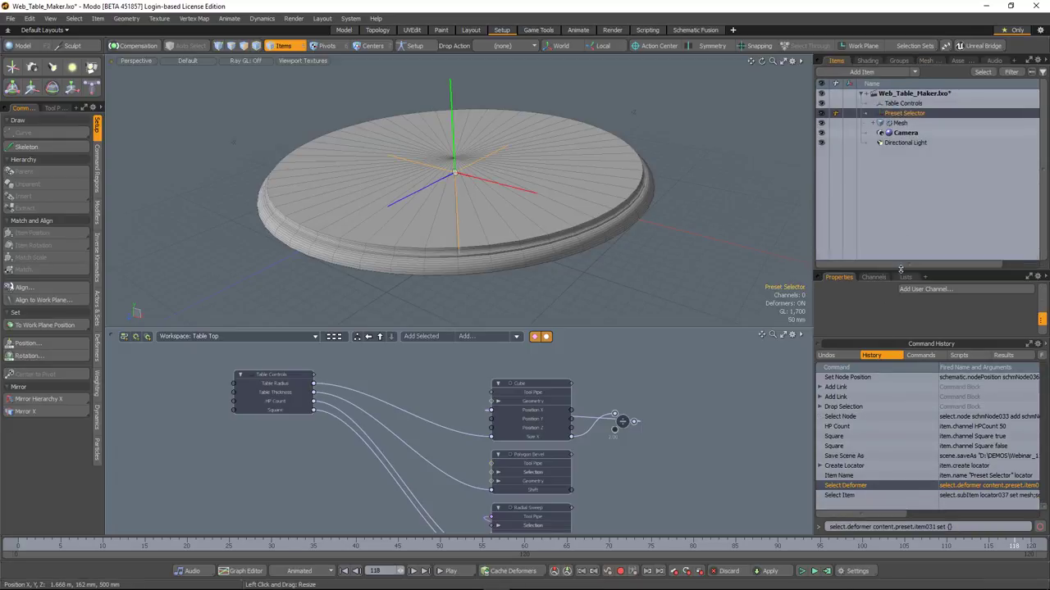
{"action": "left_click", "coordinate": [907, 339]}
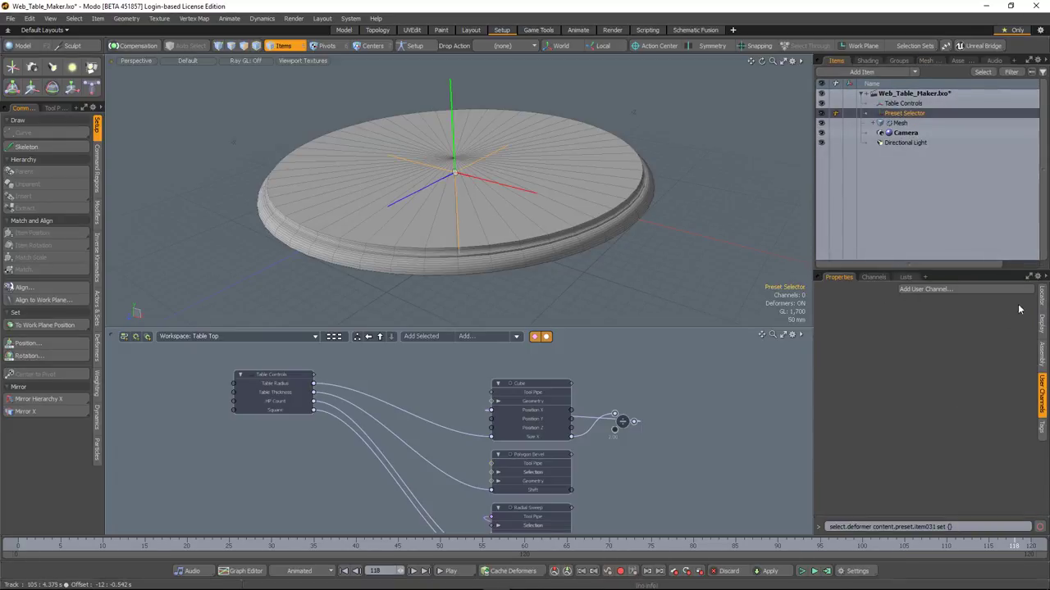
{"action": "left_click", "coordinate": [1042, 353]}
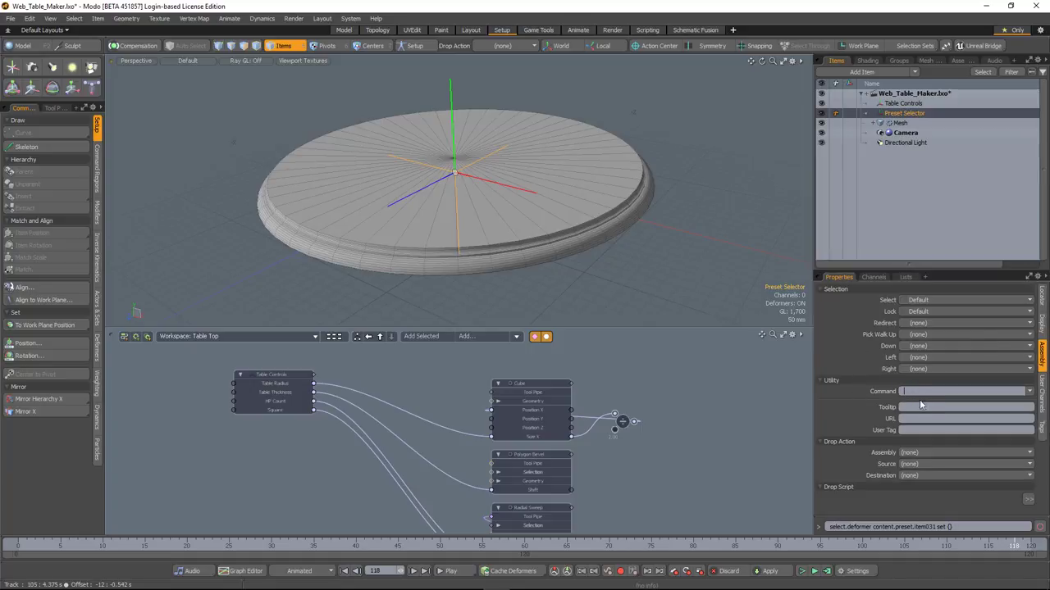
{"action": "key", "text": "ctrl+v"}
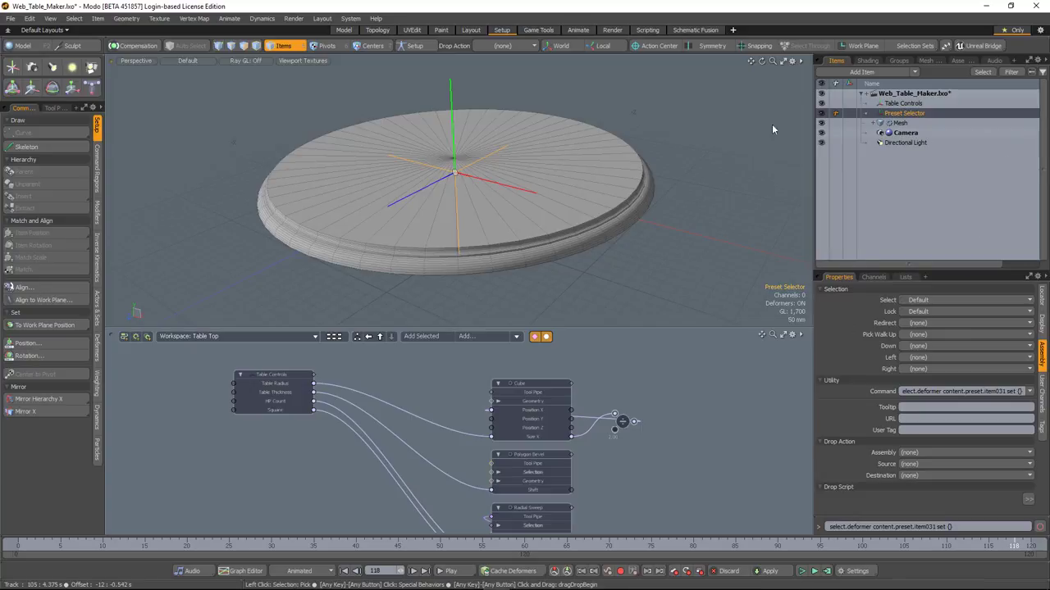
Move the Preset Selector locator up and off to one side of the table top, and test selecting it in the viewport
{"action": "left_click_drag", "start_coordinate": [562, 226], "coordinate": [684, 251], "text": "alt"}
{"action": "key", "text": "w"}
{"action": "left_click_drag", "start_coordinate": [518, 184], "coordinate": [355, 66]}
{"action": "left_click_drag", "start_coordinate": [445, 182], "coordinate": [373, 182], "text": "ctrl+alt"}
{"action": "left_click_drag", "start_coordinate": [410, 91], "coordinate": [398, 83]}
{"action": "left_click_drag", "start_coordinate": [414, 102], "coordinate": [404, 132], "text": "alt"}
{"action": "key", "text": "q"}
{"action": "left_click", "coordinate": [447, 120]}
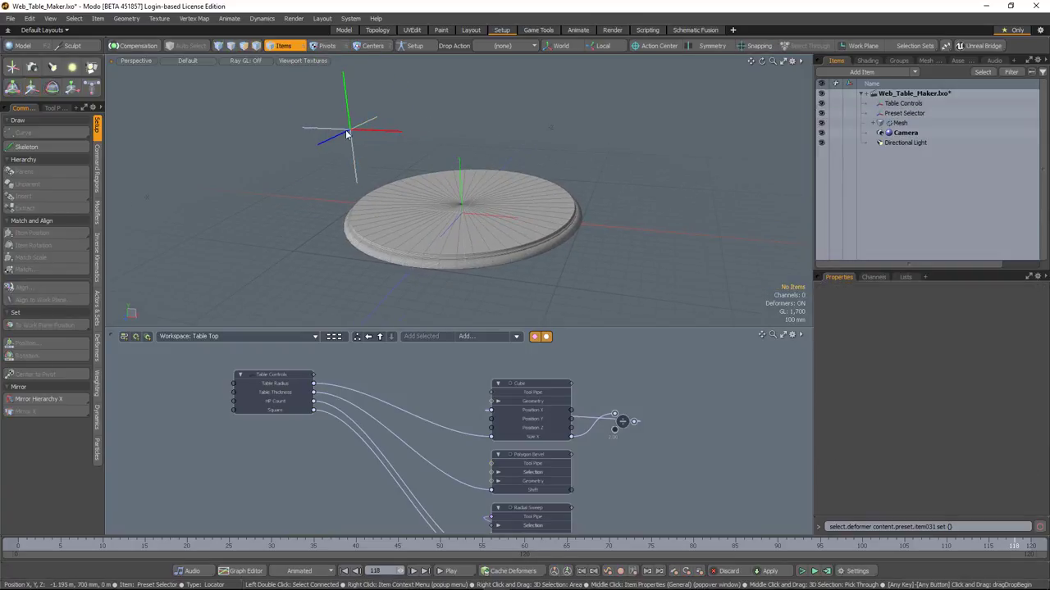
{"action": "left_click", "coordinate": [351, 133]}
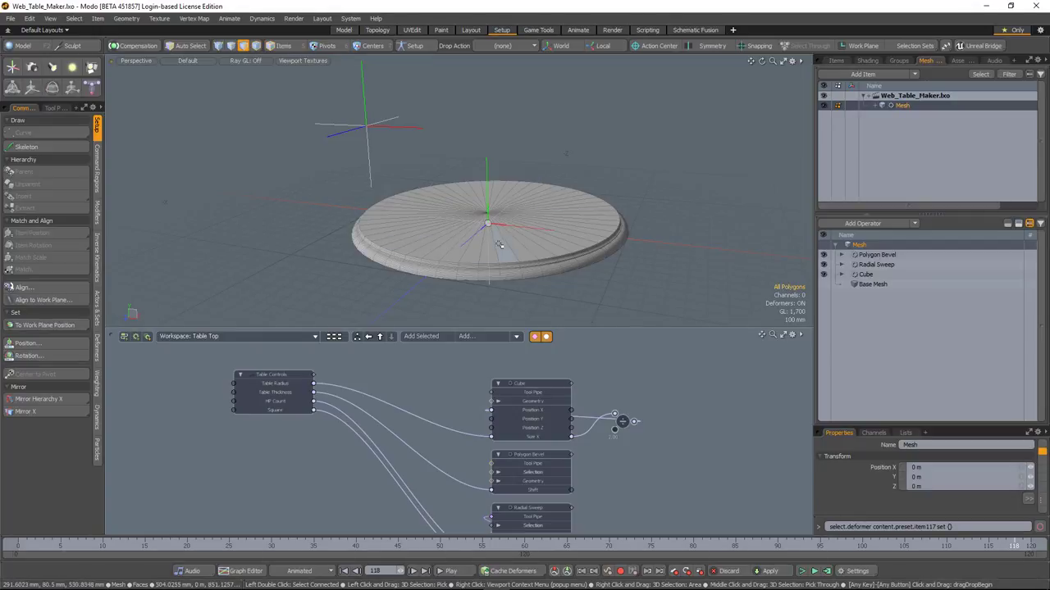
Add a Transform Effector to the table top Mesh's operator stack, above the Polygon Bevel
{"action": "left_click_drag", "start_coordinate": [497, 245], "coordinate": [448, 246], "text": "alt"}
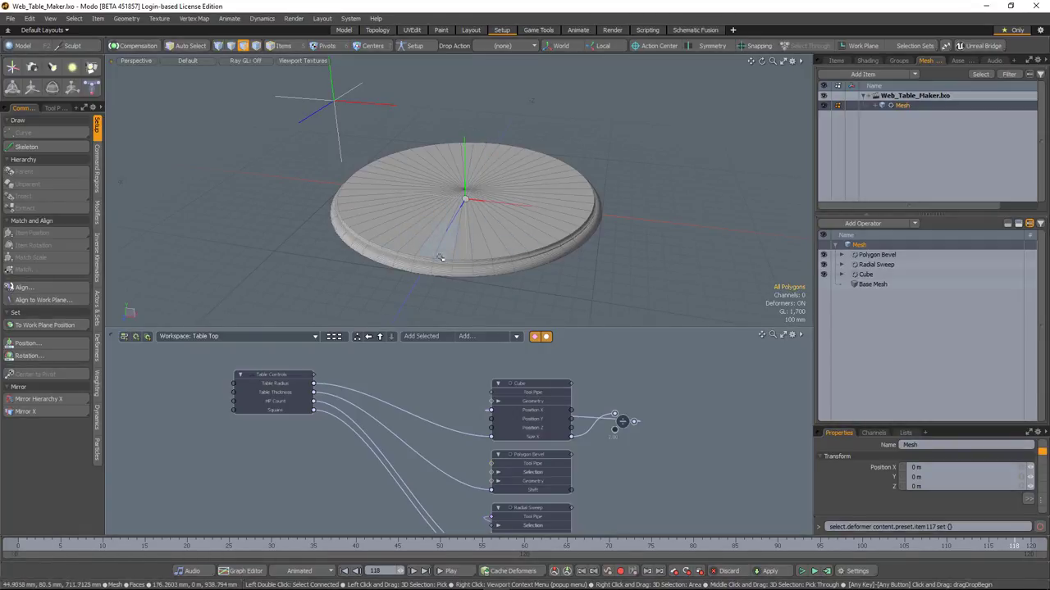
{"action": "left_click_drag", "start_coordinate": [487, 254], "coordinate": [551, 118], "text": "alt"}
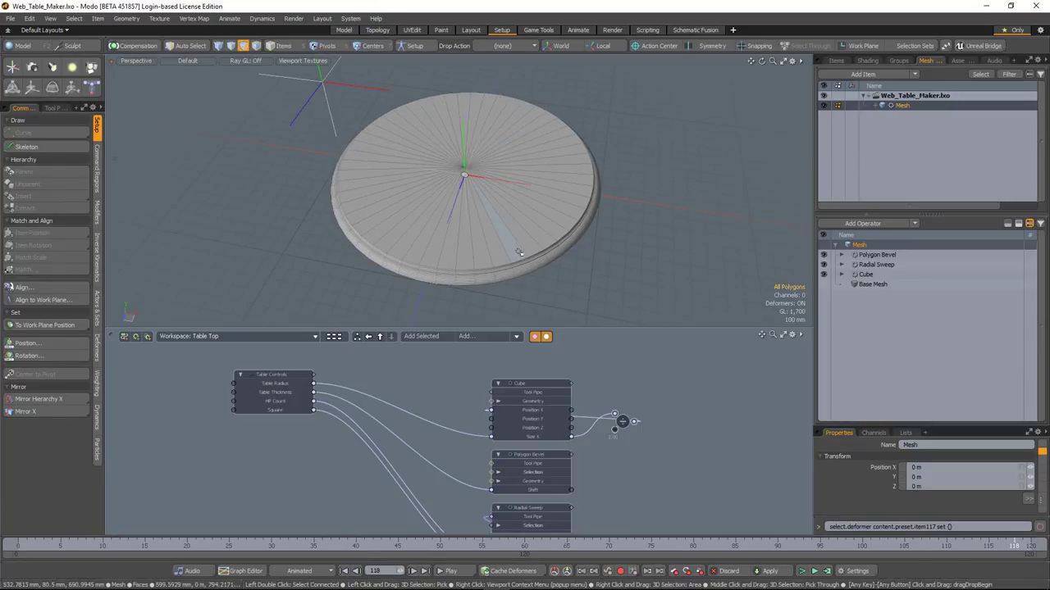
{"action": "left_click_drag", "start_coordinate": [507, 261], "coordinate": [508, 305], "text": "alt"}
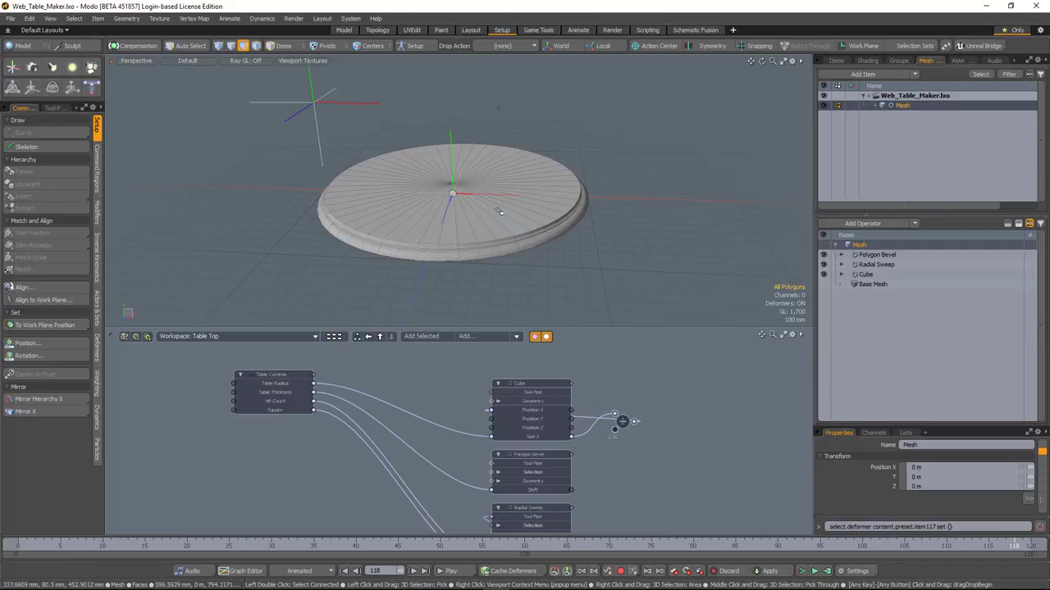
{"action": "left_click", "coordinate": [855, 229]}
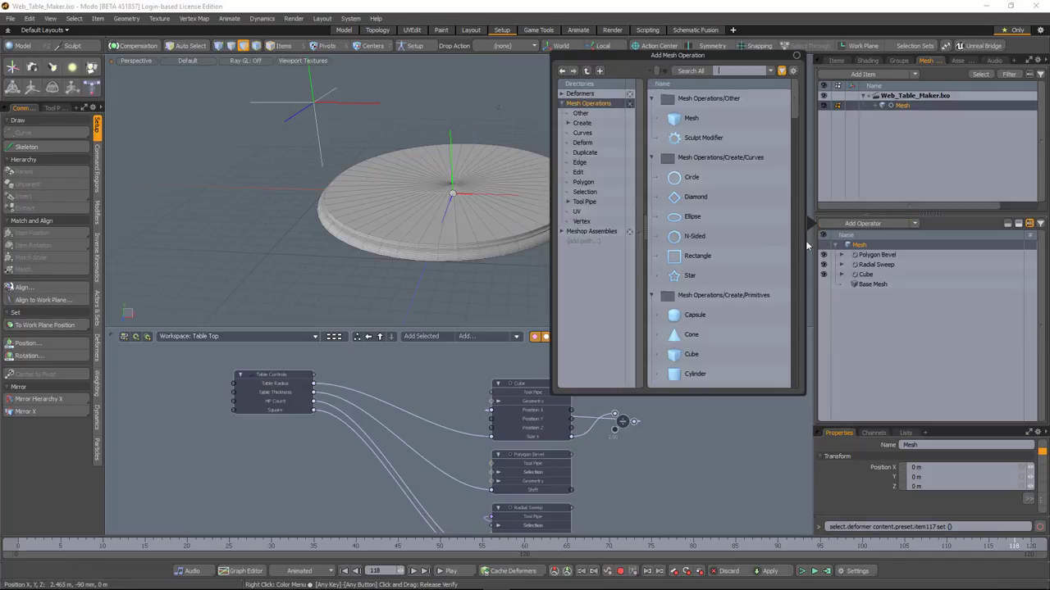
{"action": "type", "text": "tra"}
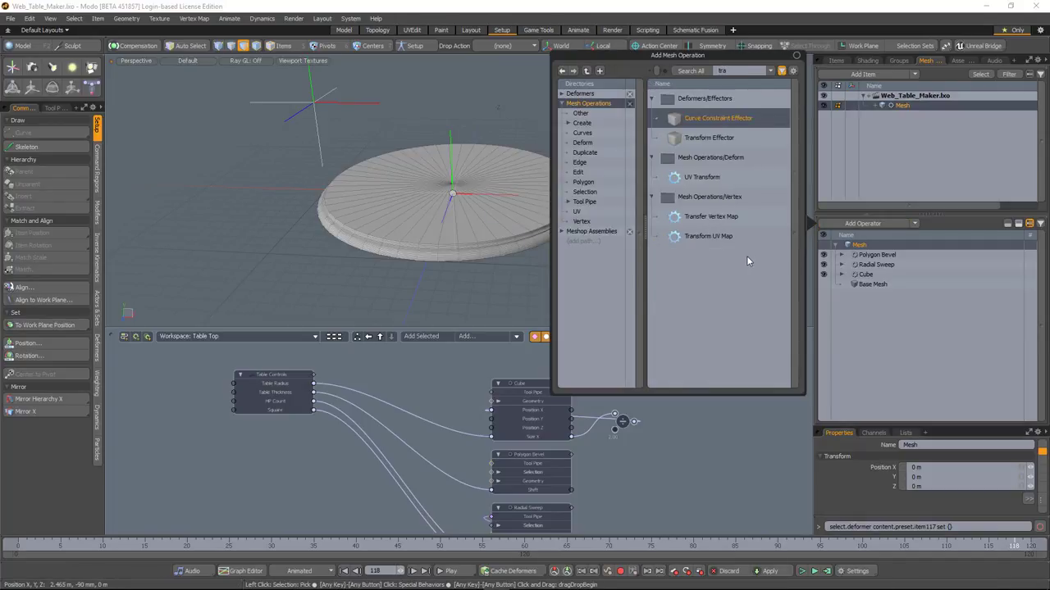
{"action": "left_click", "coordinate": [706, 141]}
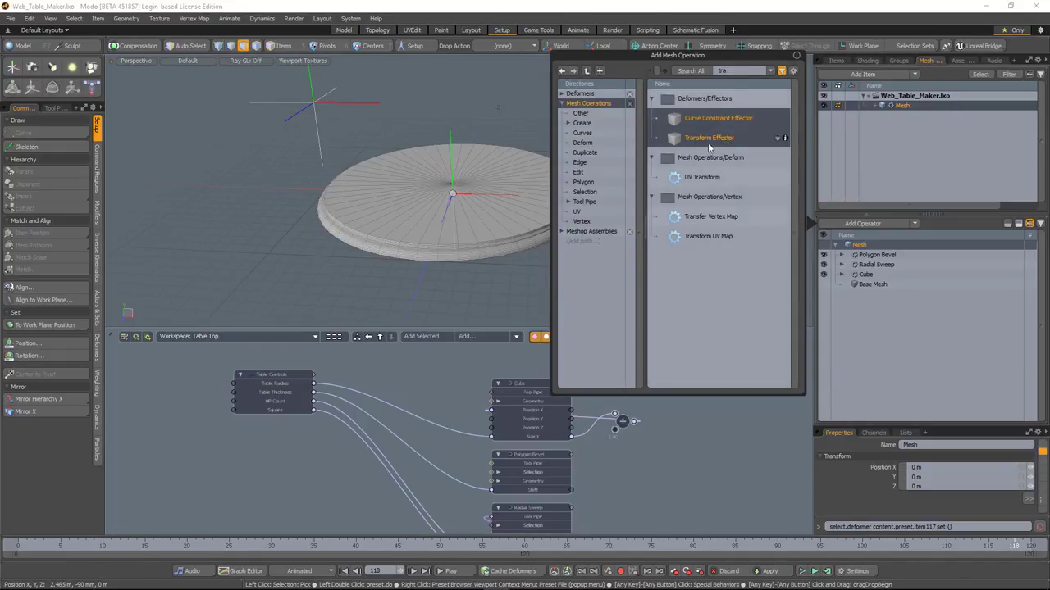
{"action": "double_click", "coordinate": [707, 142]}
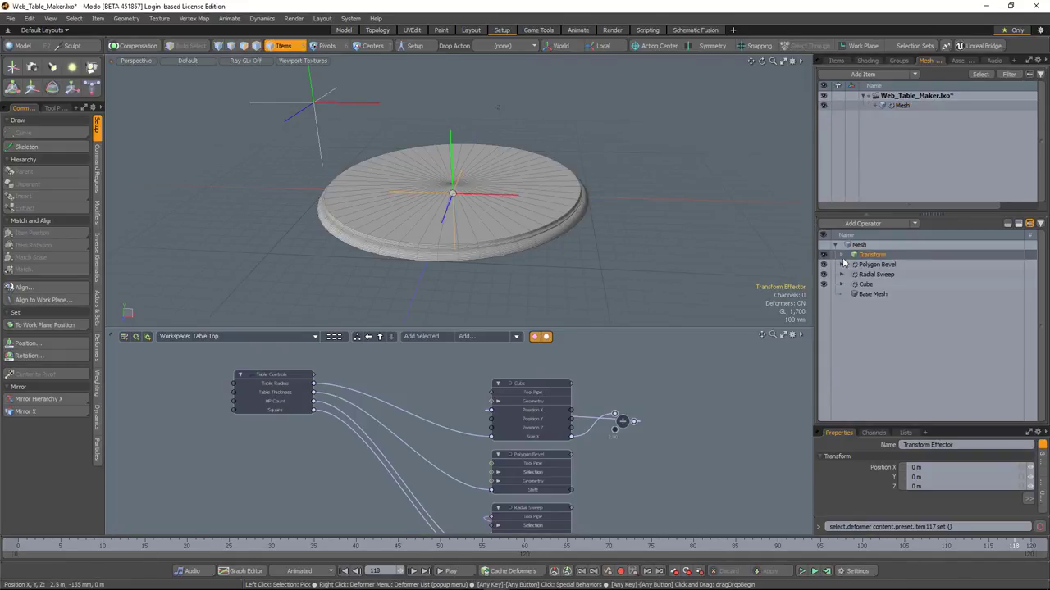
{"action": "left_click_drag", "start_coordinate": [419, 235], "coordinate": [451, 197], "text": "alt"}
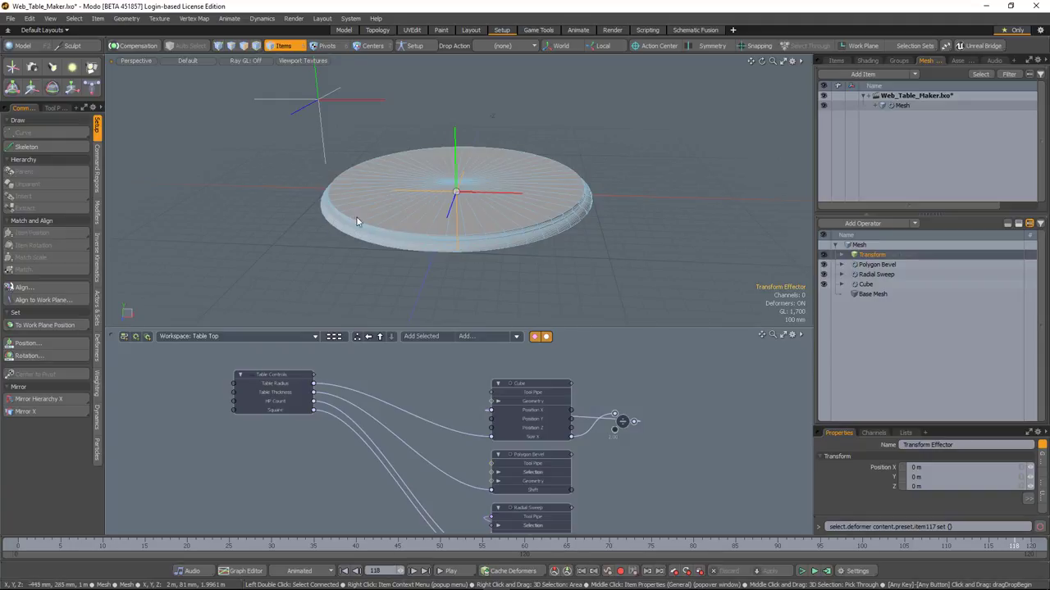
Add a new Linear Falloff under the Transform deformer's Falloffs
{"action": "left_click", "coordinate": [841, 255]}
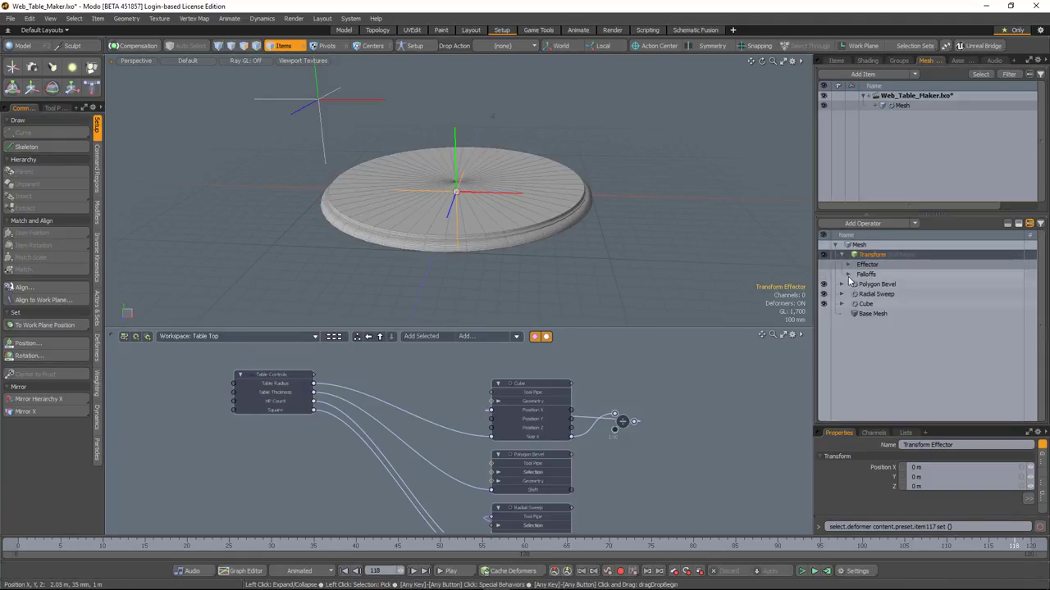
{"action": "left_click", "coordinate": [848, 274]}
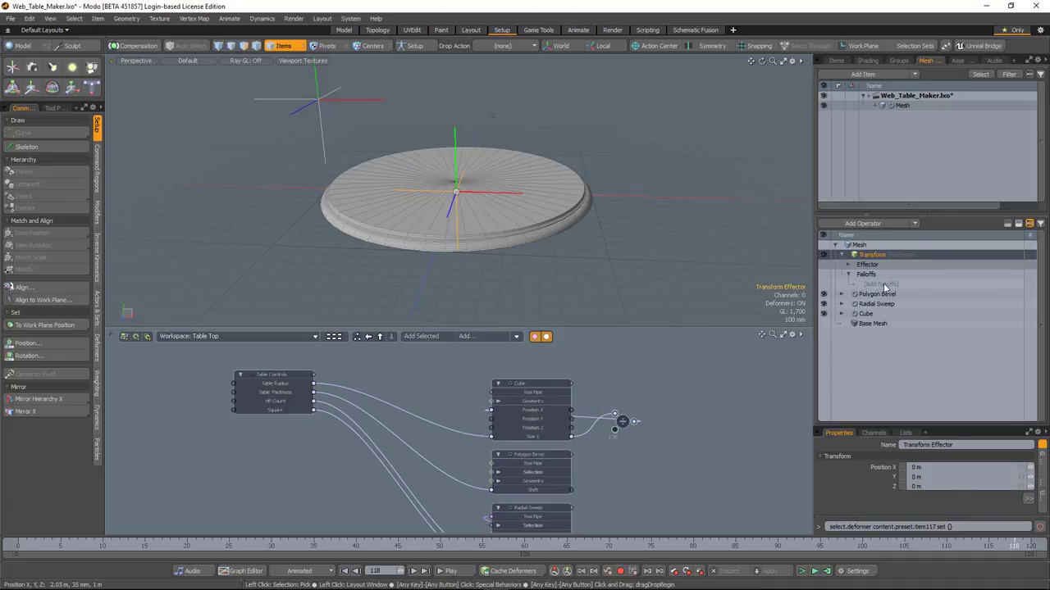
{"action": "left_click", "coordinate": [884, 283]}
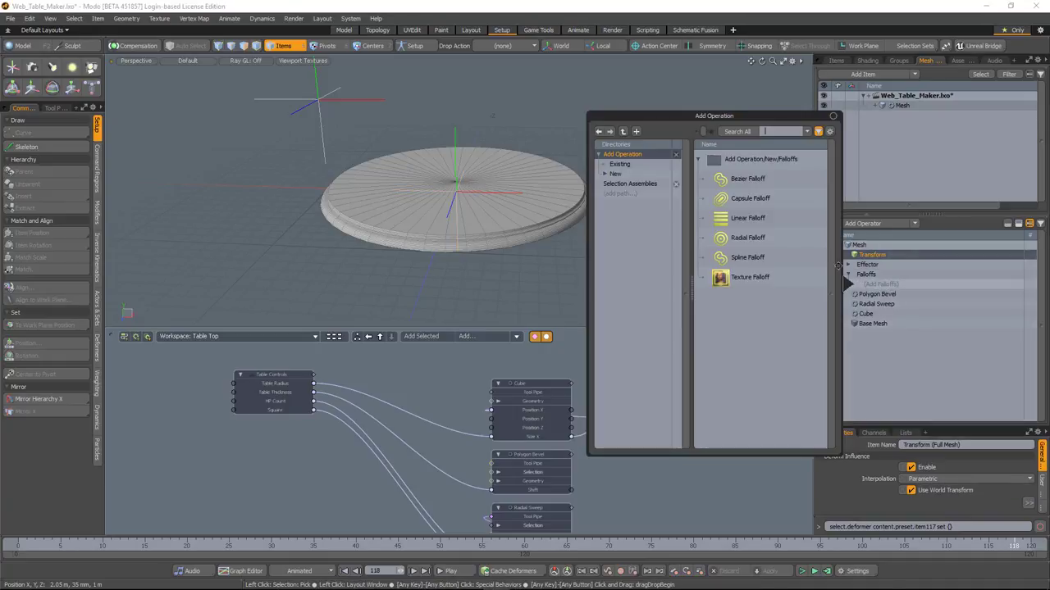
{"action": "double_click", "coordinate": [746, 219]}
{"action": "left_click_drag", "start_coordinate": [863, 415], "coordinate": [863, 213]}
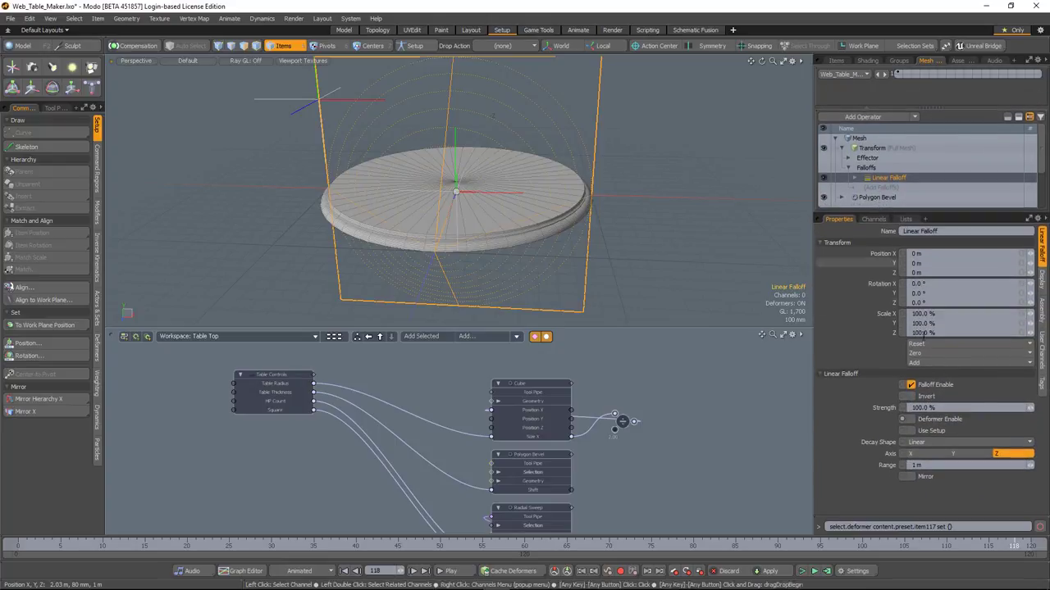
Set the Linear Falloff's axis to X and its range to 1 mm
{"action": "left_click", "coordinate": [930, 454]}
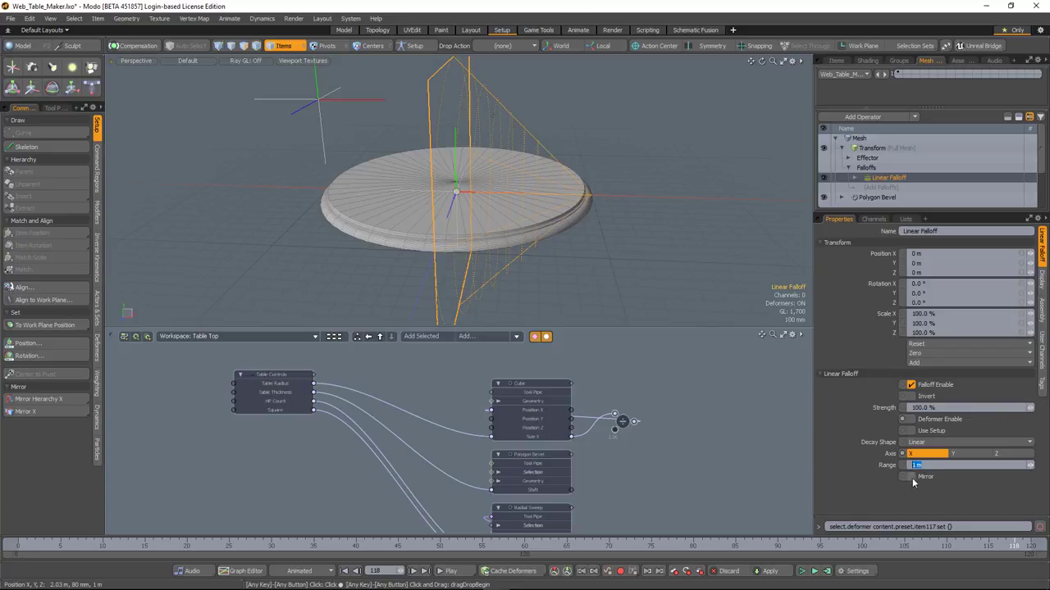
{"action": "type", "text": "1mm"}
{"action": "key", "text": "Return"}
Check the Linear Falloff's direction at the table centre in the front view and invert the falloff
{"action": "key", "text": "ctrl+space"}
{"action": "left_click", "coordinate": [537, 255]}
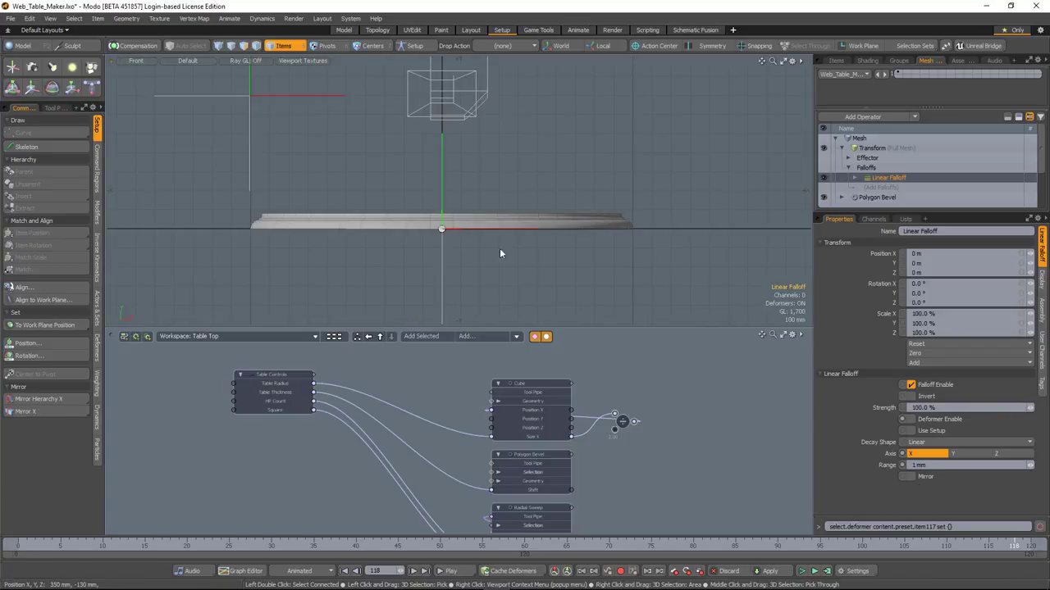
{"action": "left_click_drag", "start_coordinate": [443, 236], "coordinate": [672, 237], "text": "ctrl+alt"}
{"action": "left_click_drag", "start_coordinate": [488, 144], "coordinate": [457, 219], "text": "alt+shift"}
{"action": "mouse_move", "coordinate": [457, 220]}
{"action": "left_mouse_down", "text": "alt+shift"}
{"action": "mouse_move", "coordinate": [461, 238]}
{"action": "mouse_move", "coordinate": [468, 225]}
{"action": "left_mouse_up", "text": "alt+shift"}
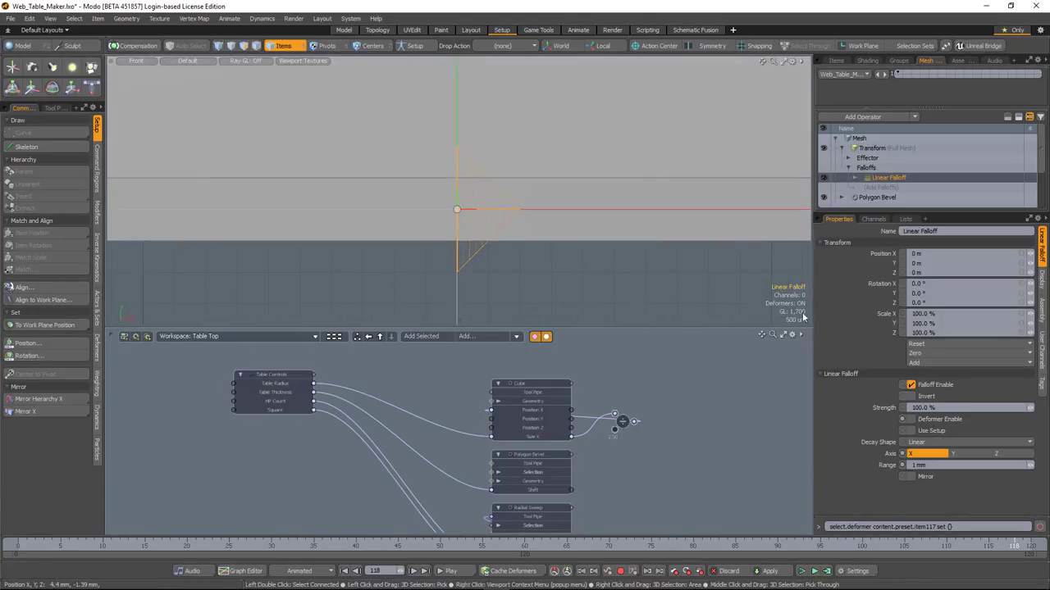
{"action": "left_click", "coordinate": [911, 397]}
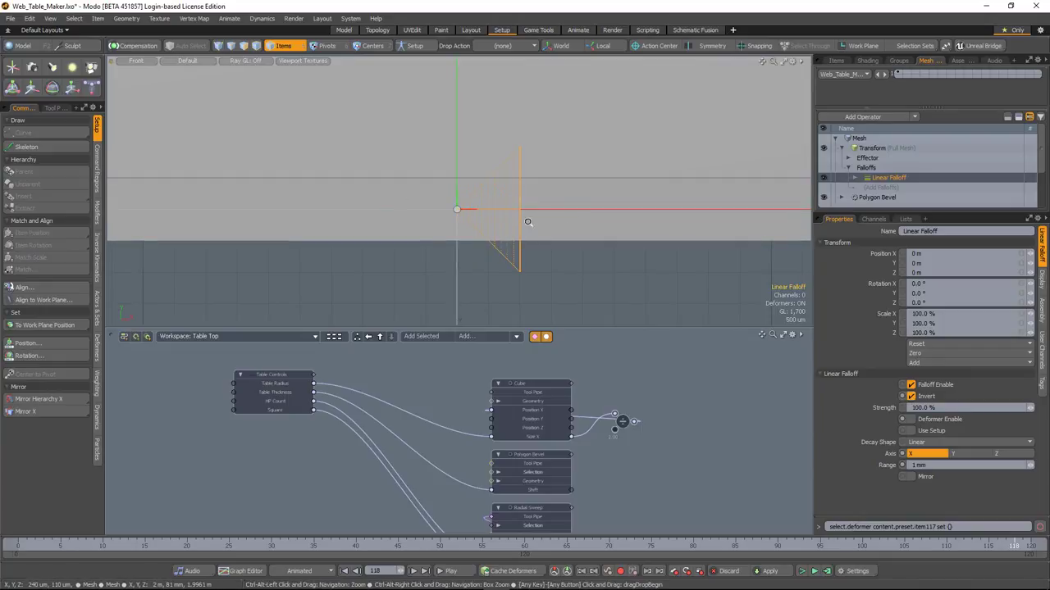
{"action": "left_click_drag", "start_coordinate": [522, 221], "coordinate": [403, 228], "text": "ctrl+alt"}
{"action": "key", "text": "KP_Decimal"}
{"action": "left_click_drag", "start_coordinate": [457, 180], "coordinate": [287, 190], "text": "ctrl+alt"}
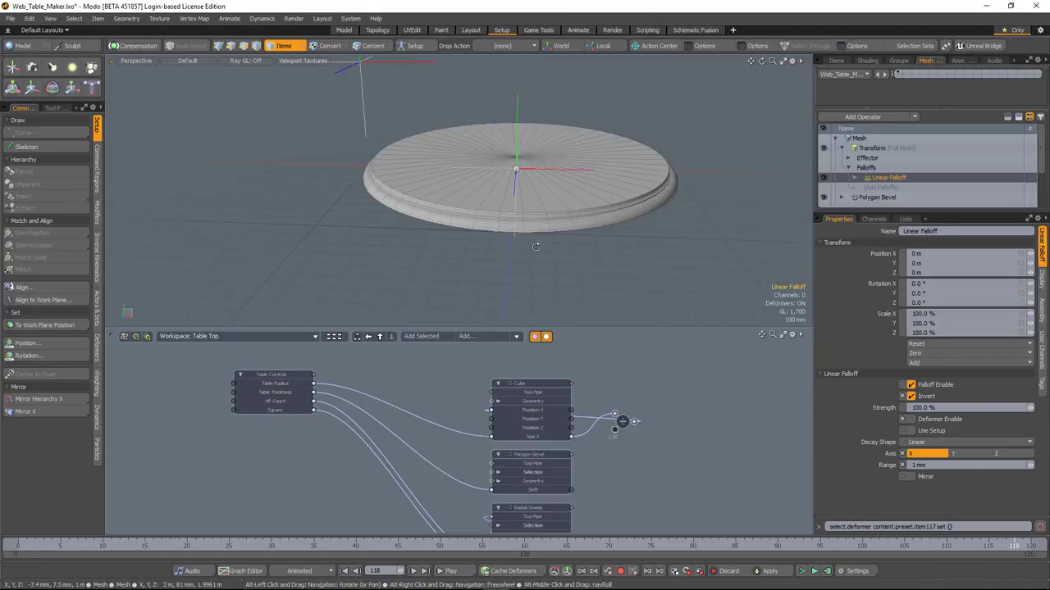
{"action": "left_click_drag", "start_coordinate": [623, 258], "coordinate": [544, 270], "text": "alt+shift"}
{"action": "left_click_drag", "start_coordinate": [478, 160], "coordinate": [443, 193], "text": "alt"}
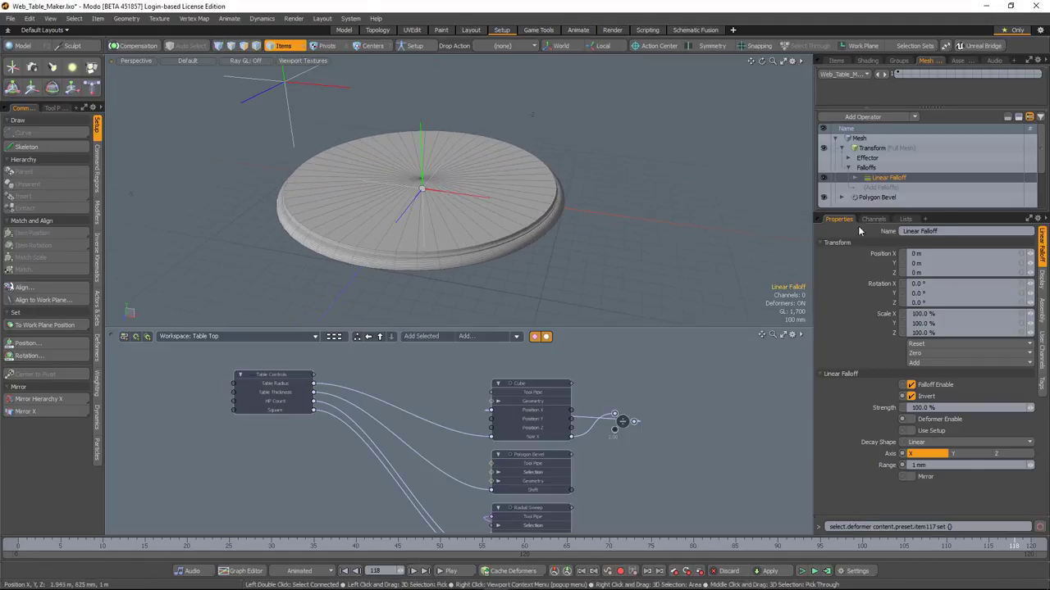
Test the falloff by moving the Transform Effector about 915 mm along X to stretch one half of the table top
{"action": "left_click_drag", "start_coordinate": [894, 106], "coordinate": [892, 154]}
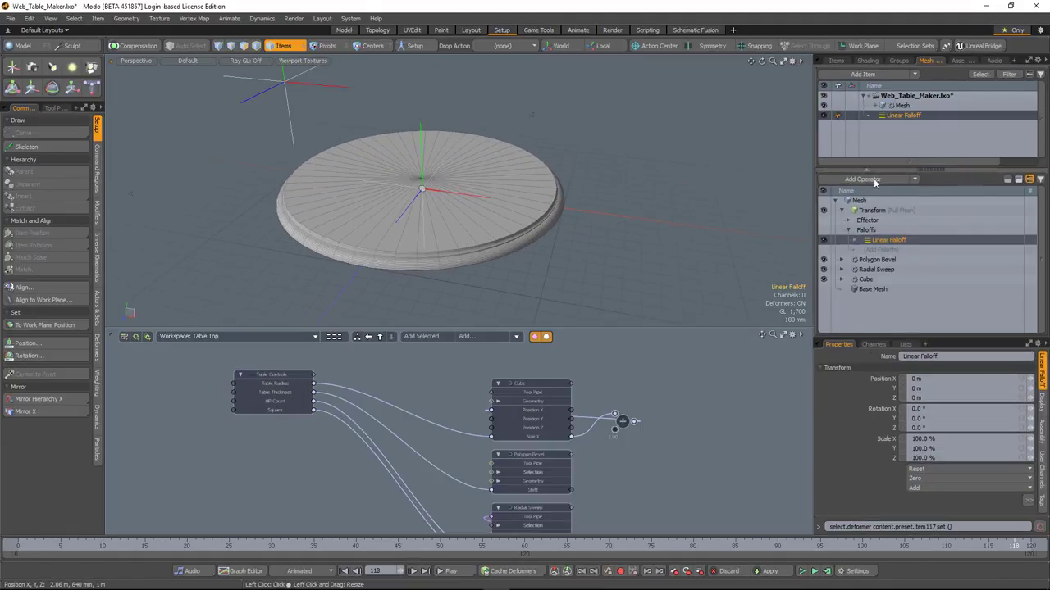
{"action": "left_click", "coordinate": [850, 219]}
{"action": "left_click", "coordinate": [896, 230]}
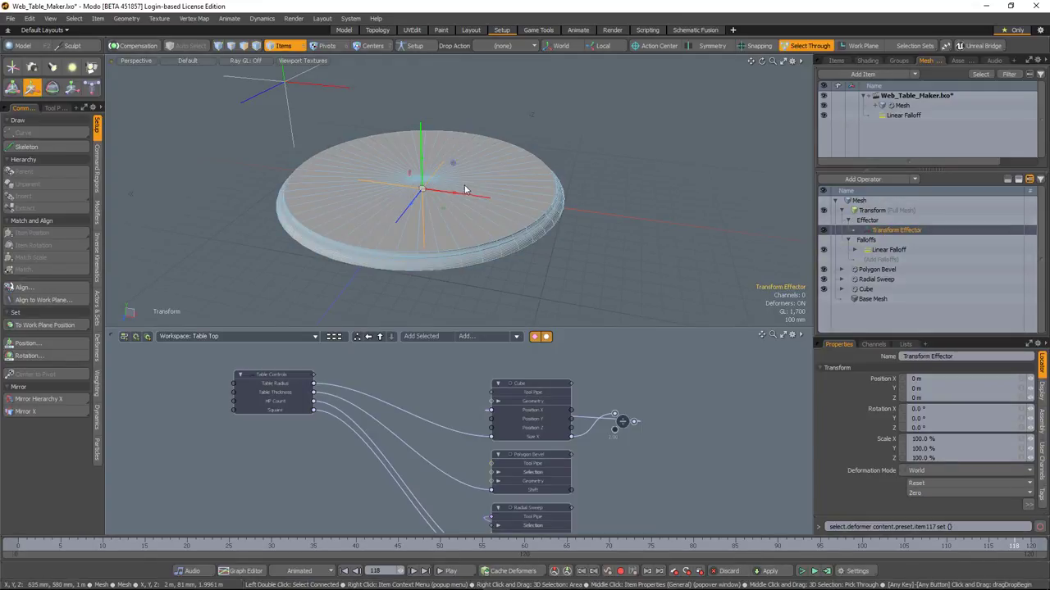
{"action": "left_click_drag", "start_coordinate": [468, 190], "coordinate": [599, 208]}
{"action": "left_click_drag", "start_coordinate": [492, 203], "coordinate": [462, 193], "text": "alt+shift"}
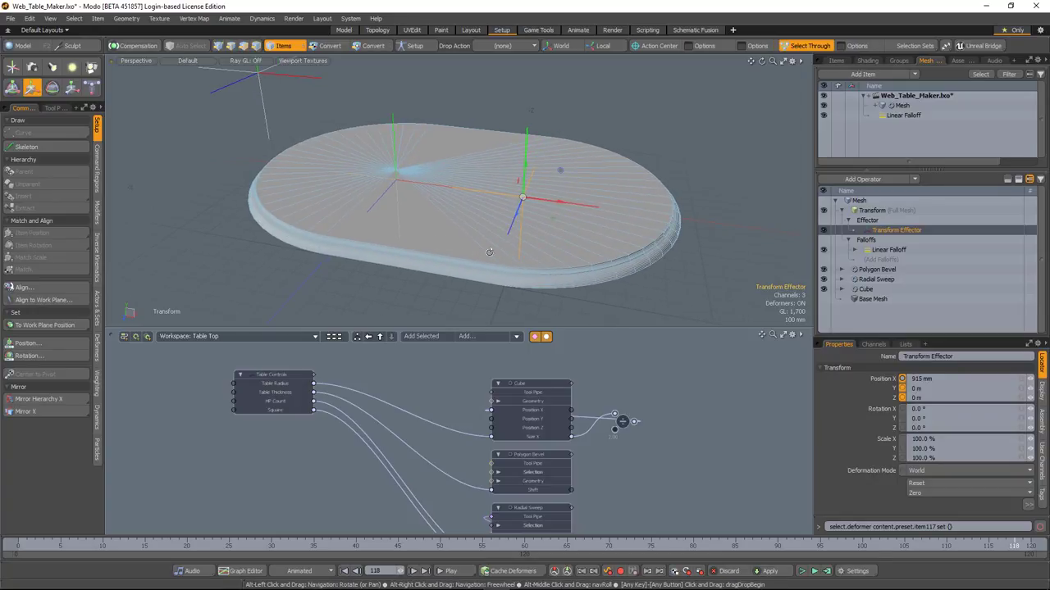
{"action": "left_click_drag", "start_coordinate": [472, 281], "coordinate": [389, 195], "text": "alt"}
{"action": "scroll", "coordinate": [389, 195], "scroll_direction": "up", "scroll_amount": 3}
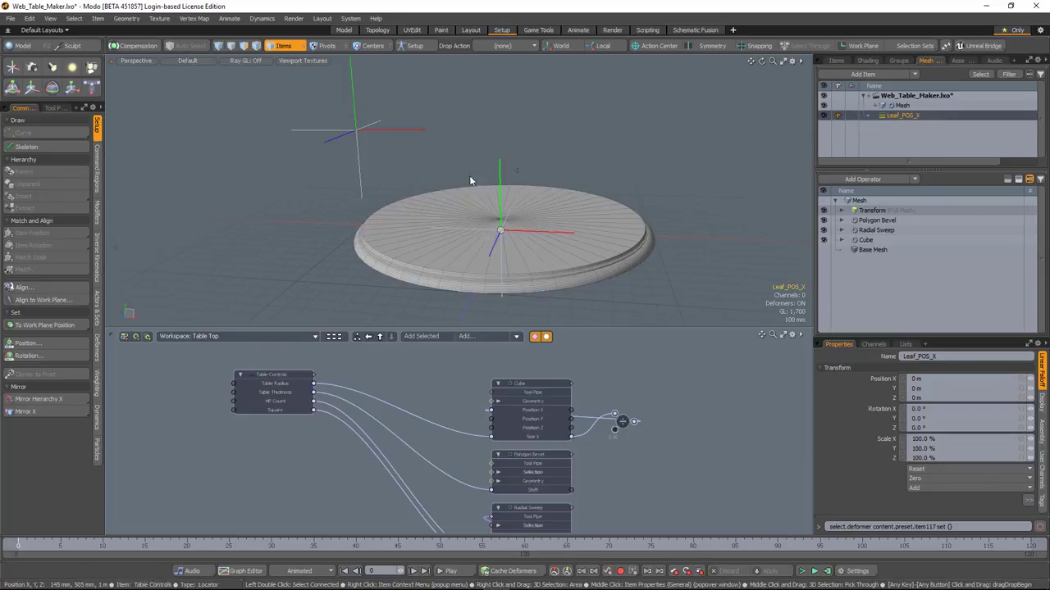
Add a second Transform Effector on top of the Mesh's existing Transform deformer
{"action": "left_click", "coordinate": [861, 179]}
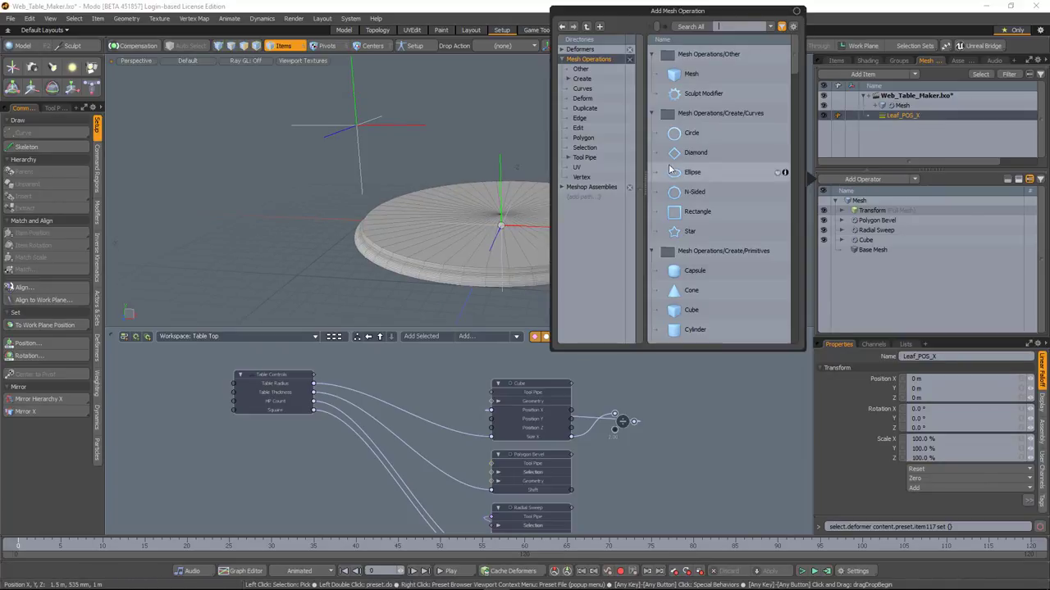
{"action": "type", "text": "tras"}
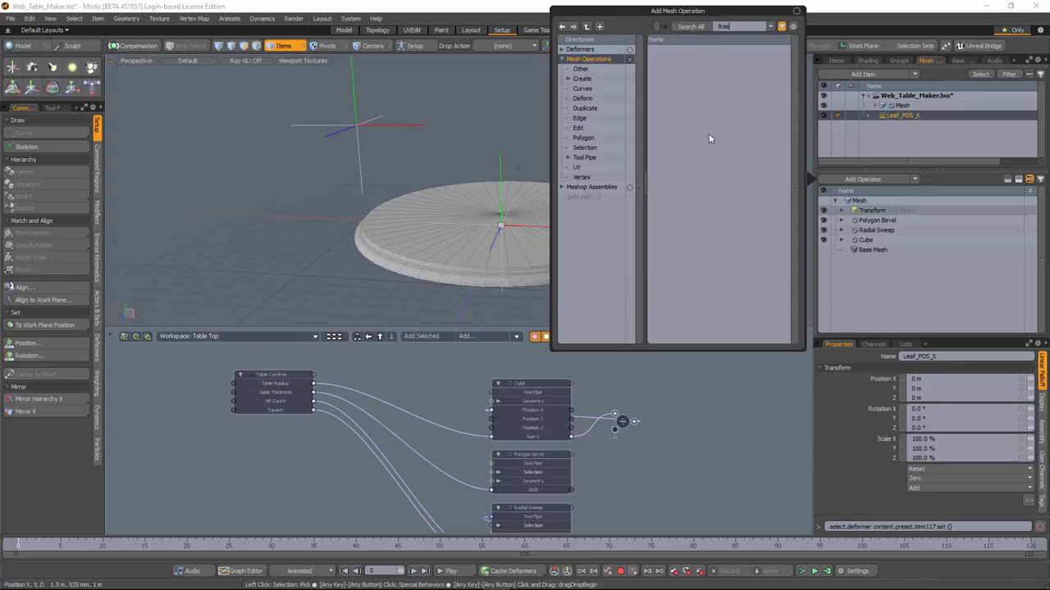
{"action": "double_click", "coordinate": [701, 94]}
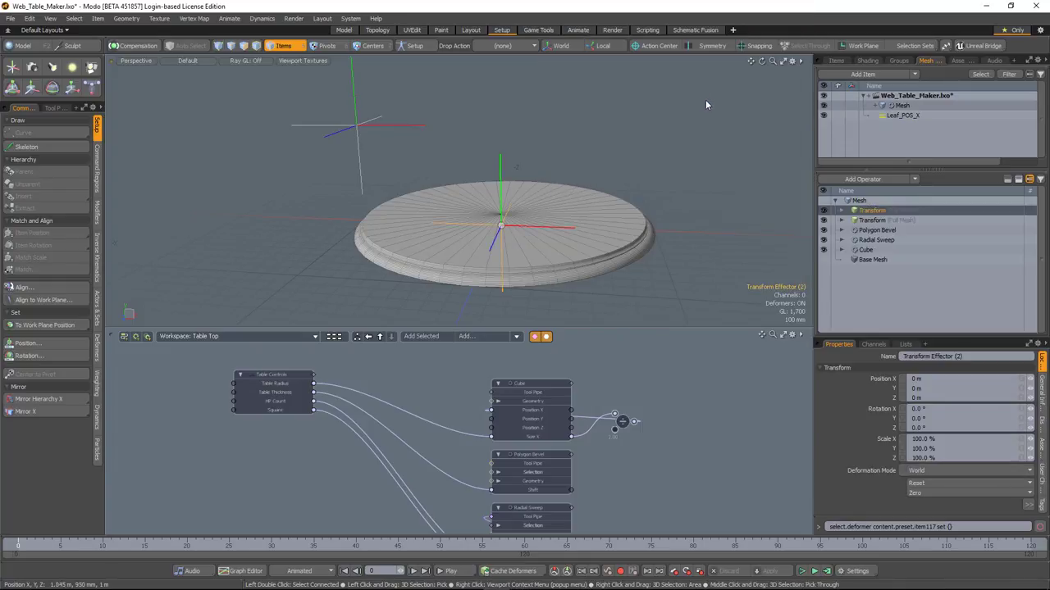
Add a new Linear Falloff to the second Transform deformer and set its axis to X
{"action": "left_click", "coordinate": [840, 212]}
{"action": "left_click", "coordinate": [848, 230]}
{"action": "left_click", "coordinate": [874, 240]}
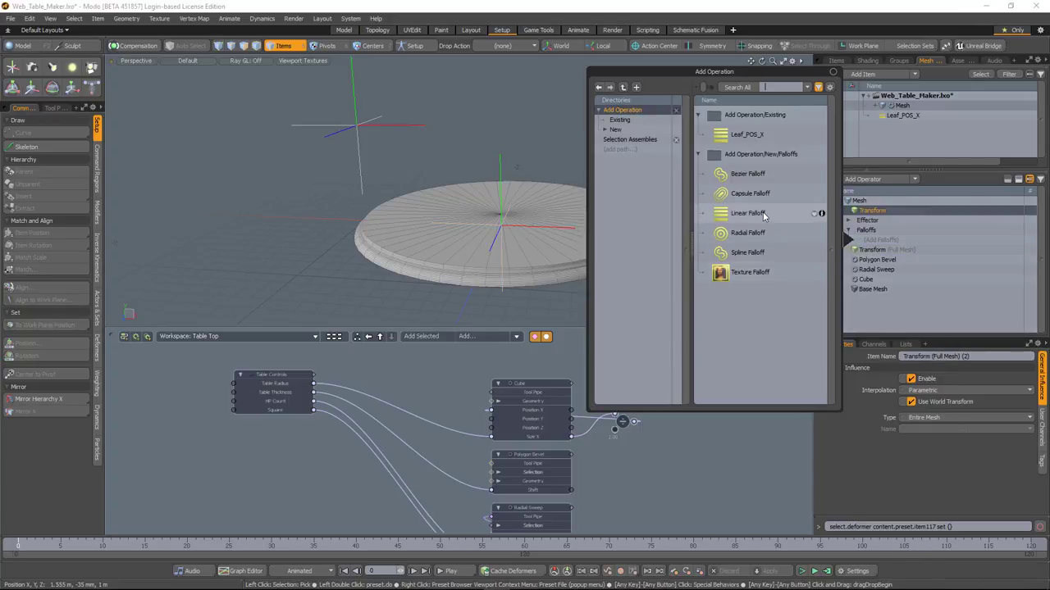
{"action": "double_click", "coordinate": [761, 212]}
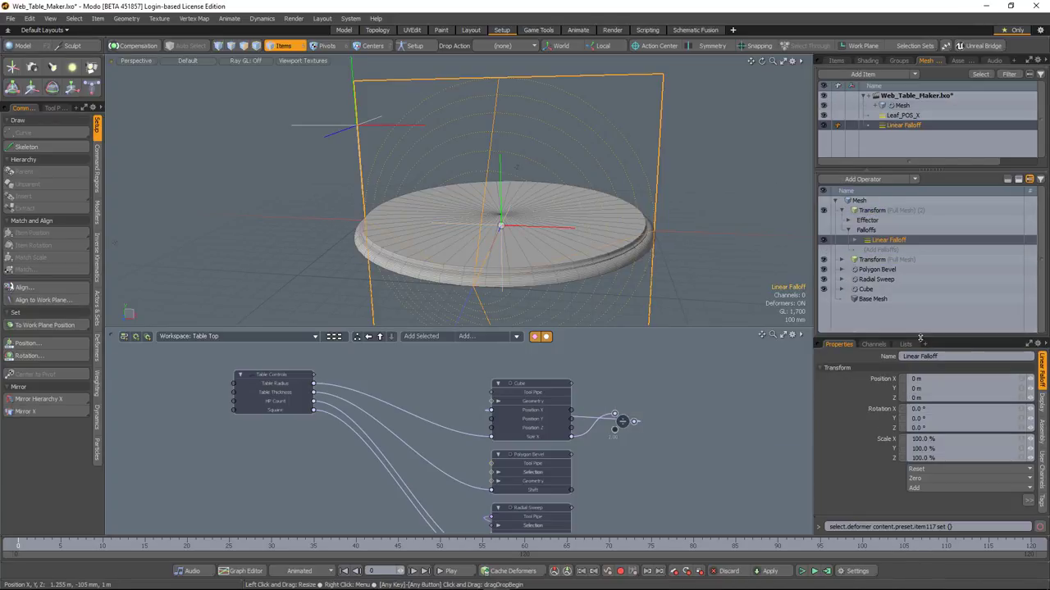
{"action": "left_click_drag", "start_coordinate": [921, 337], "coordinate": [923, 222]}
{"action": "left_click", "coordinate": [924, 422]}
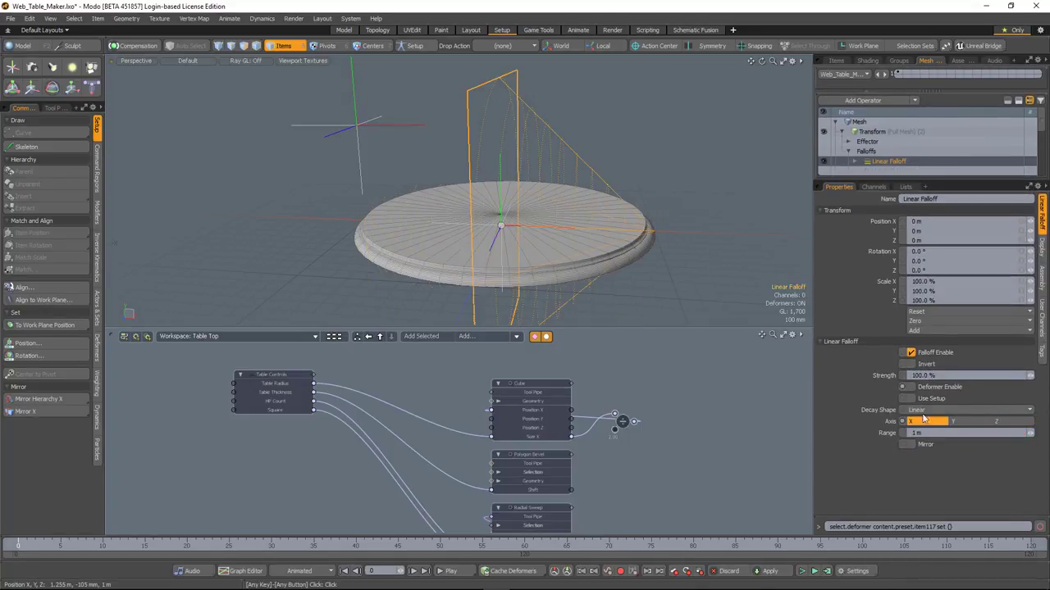
Set the Linear Falloff's range to 1 mm and move it to about -1.01 mm in X at the table centre
{"action": "left_click", "coordinate": [927, 433]}
{"action": "key", "text": "Return"}
{"action": "key", "text": "ctrl+space"}
{"action": "left_click", "coordinate": [577, 312]}
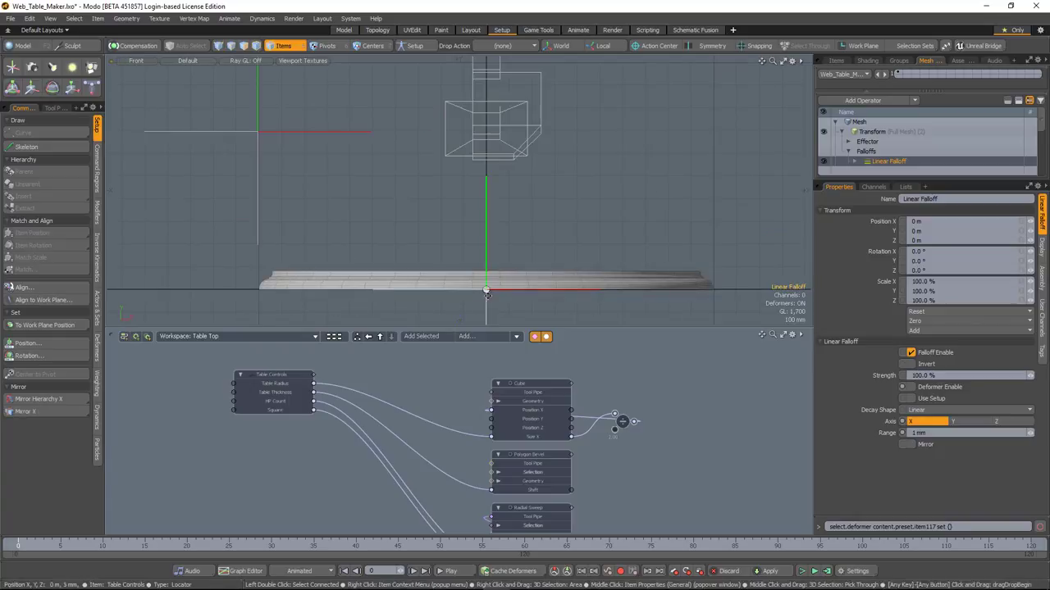
{"action": "left_click_drag", "start_coordinate": [486, 291], "coordinate": [663, 311], "text": "ctrl+alt"}
{"action": "left_click_drag", "start_coordinate": [539, 267], "coordinate": [705, 216], "text": "alt+shift"}
{"action": "left_click_drag", "start_coordinate": [603, 204], "coordinate": [670, 170], "text": "ctrl+alt"}
{"action": "left_click_drag", "start_coordinate": [670, 171], "coordinate": [374, 222], "text": "alt+shift"}
{"action": "key", "text": "w"}
{"action": "left_click_drag", "start_coordinate": [455, 241], "coordinate": [341, 217], "text": "alt+shift"}
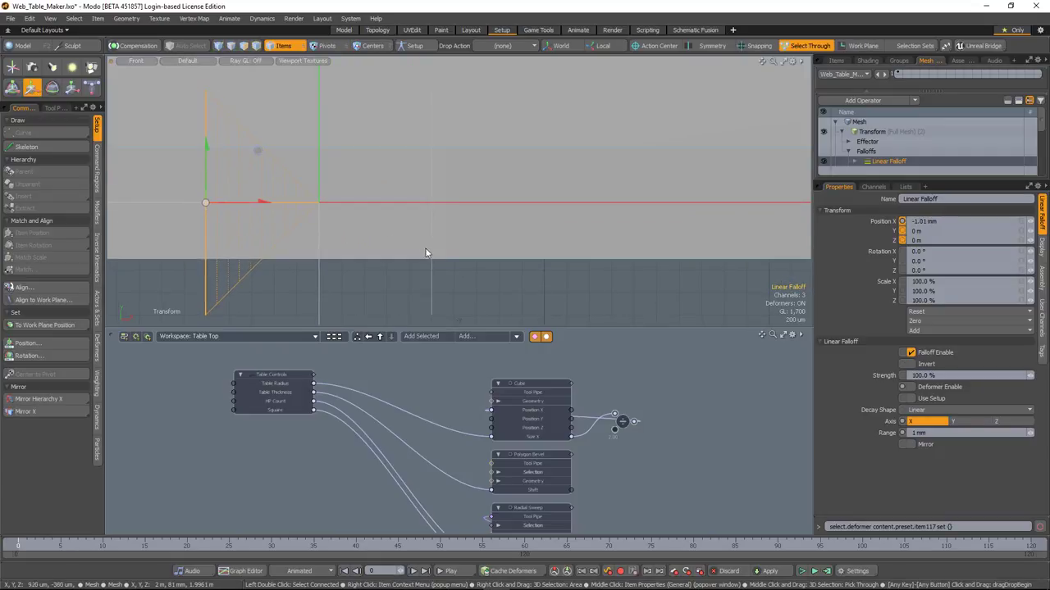
{"action": "left_click_drag", "start_coordinate": [450, 255], "coordinate": [347, 259], "text": "ctrl+alt"}
{"action": "key", "text": "KP_Decimal"}
{"action": "left_click_drag", "start_coordinate": [492, 239], "coordinate": [426, 286], "text": "ctrl+alt"}
{"action": "left_click_drag", "start_coordinate": [579, 272], "coordinate": [555, 277], "text": "alt+shift"}
{"action": "scroll", "coordinate": [519, 254], "scroll_direction": "down", "scroll_amount": 1}
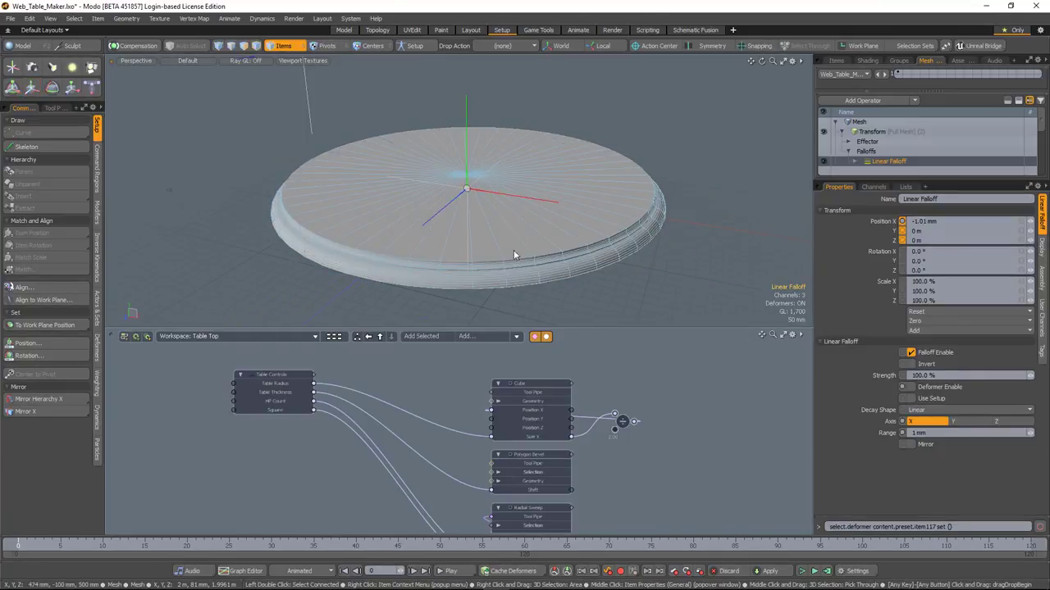
Rename the new Linear Falloff to Leaf_NEG_X in the item list
{"action": "left_click_drag", "start_coordinate": [882, 179], "coordinate": [882, 405]}
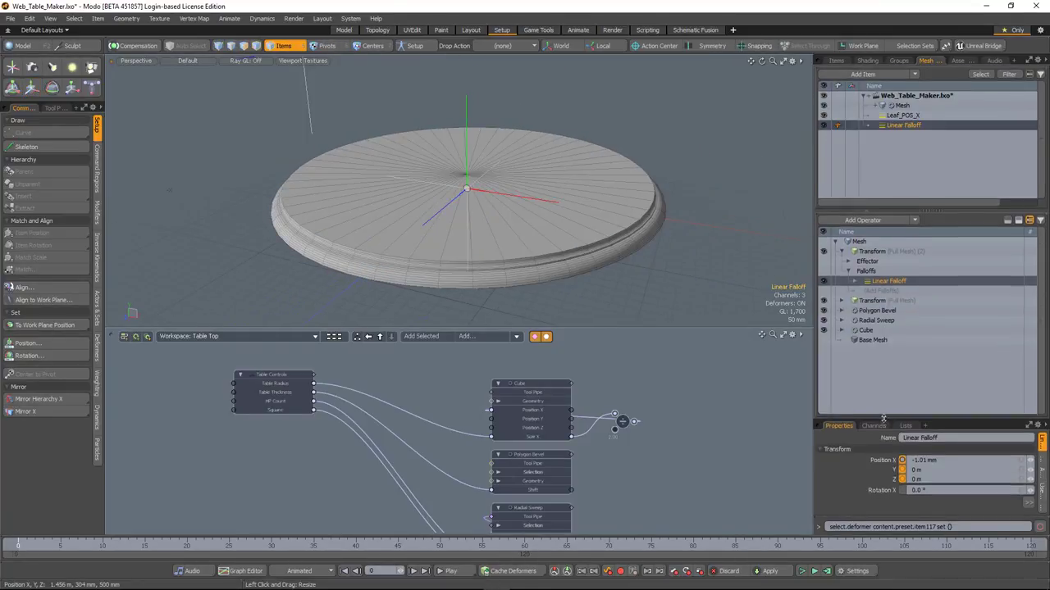
{"action": "double_click", "coordinate": [902, 124]}
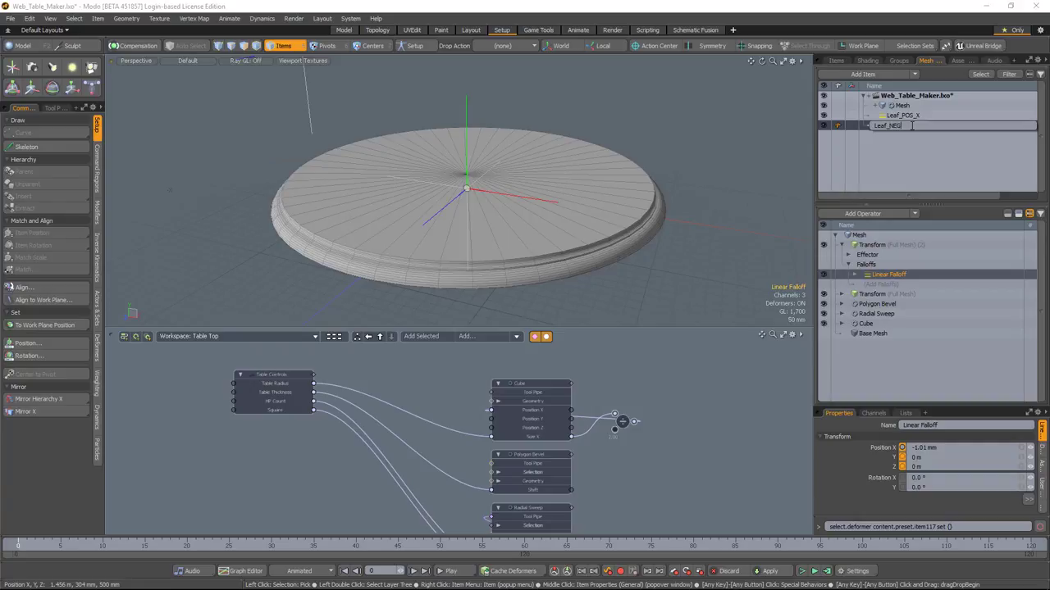
{"action": "key", "text": "Return"}
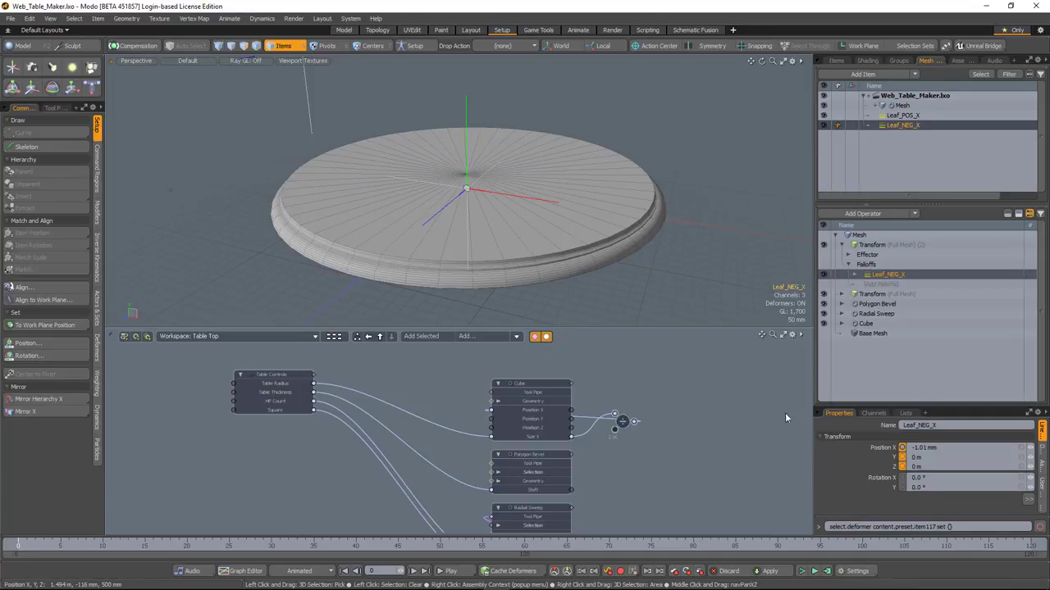
Add the second Transform Effector's Position X channel to the Table Top schematic and place its node below the Helix Generator
{"action": "left_click_drag", "start_coordinate": [678, 328], "coordinate": [678, 275]}
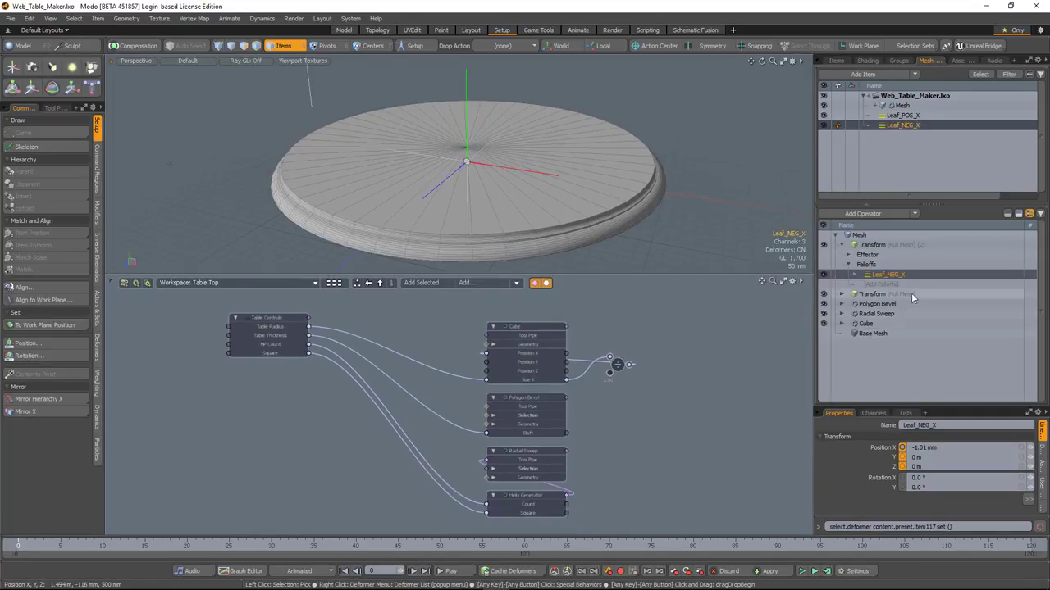
{"action": "left_click", "coordinate": [848, 256]}
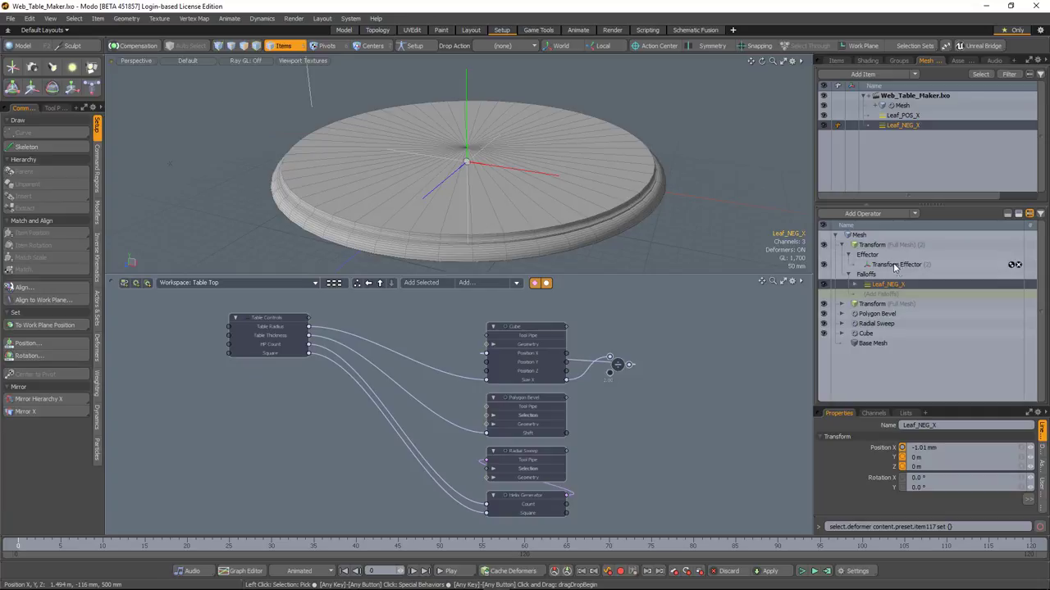
{"action": "left_click", "coordinate": [894, 265]}
{"action": "left_click_drag", "start_coordinate": [868, 403], "coordinate": [868, 336]}
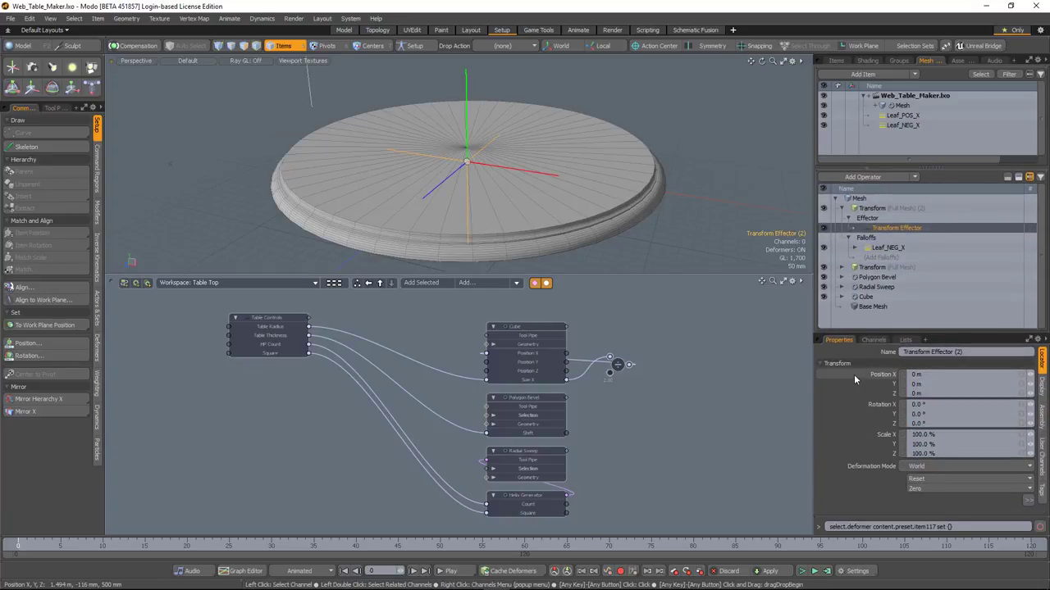
{"action": "left_click", "coordinate": [419, 285]}
{"action": "middle_click_drag", "start_coordinate": [440, 457], "coordinate": [466, 413]}
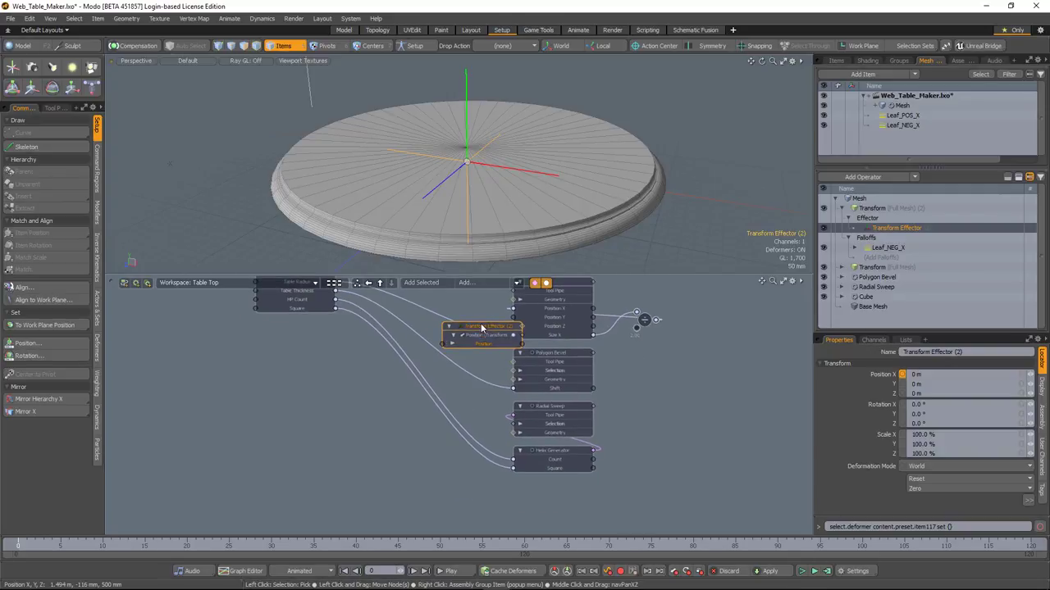
{"action": "left_click_drag", "start_coordinate": [482, 328], "coordinate": [534, 475]}
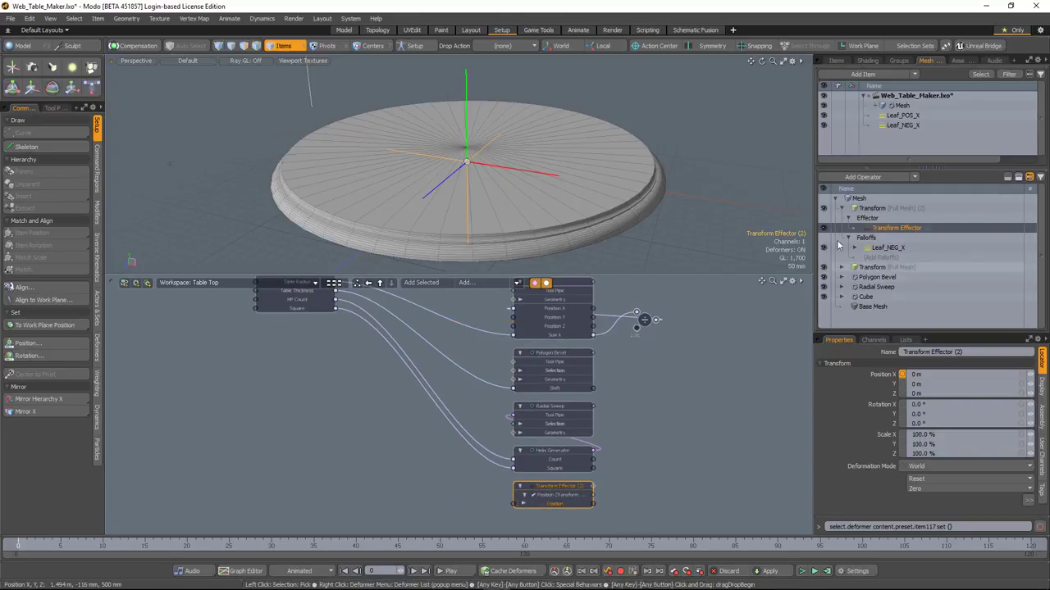
Add the first Transform Effector's Position X channel to the schematic and place its node below Transform Effector (2)
{"action": "left_click", "coordinate": [842, 208]}
{"action": "left_click", "coordinate": [843, 218]}
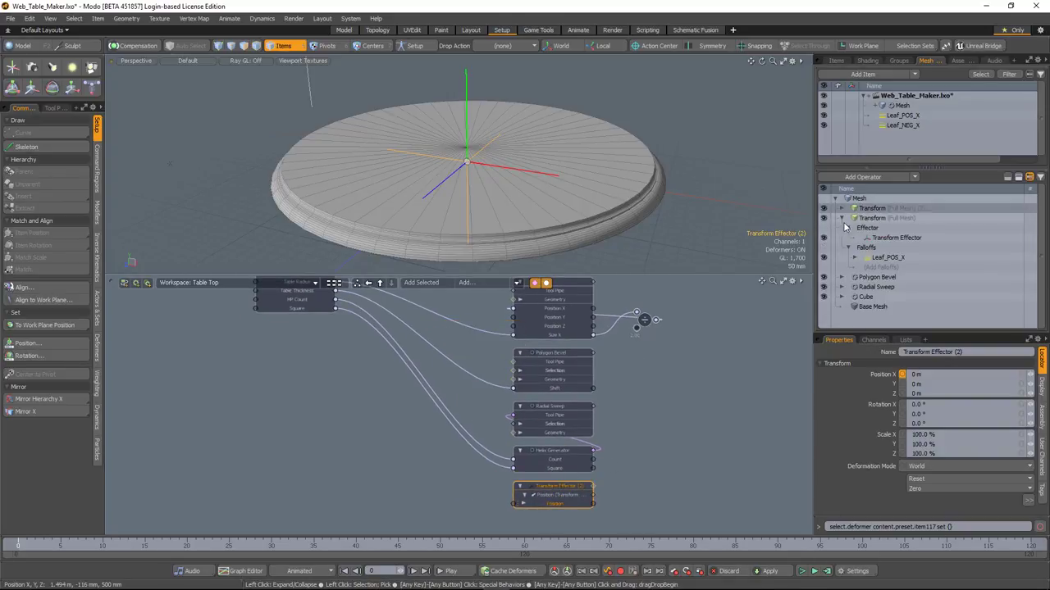
{"action": "left_click", "coordinate": [895, 237]}
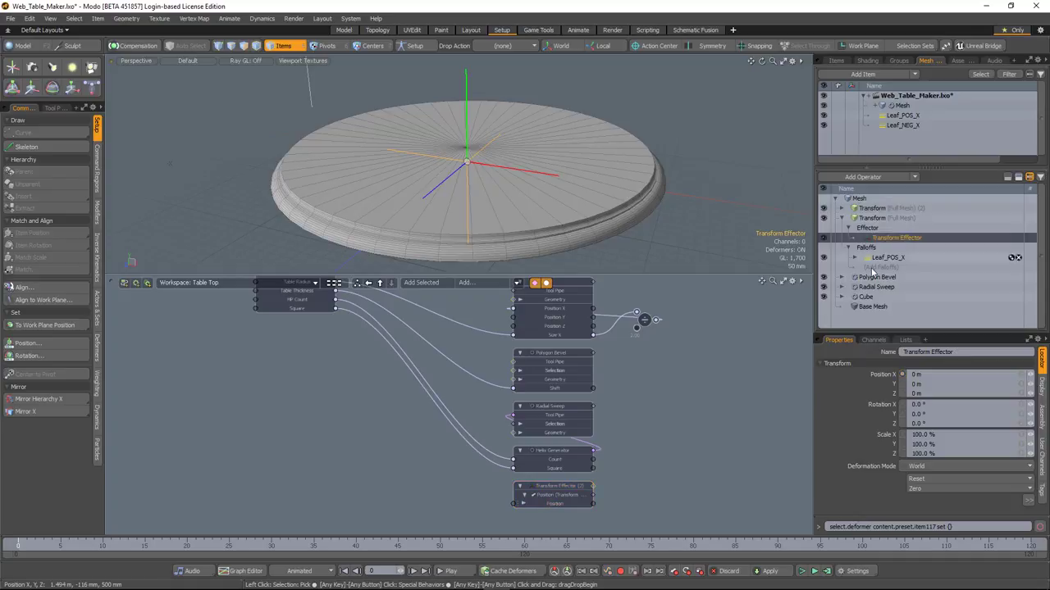
{"action": "left_click", "coordinate": [421, 282]}
{"action": "left_click_drag", "start_coordinate": [520, 410], "coordinate": [551, 531]}
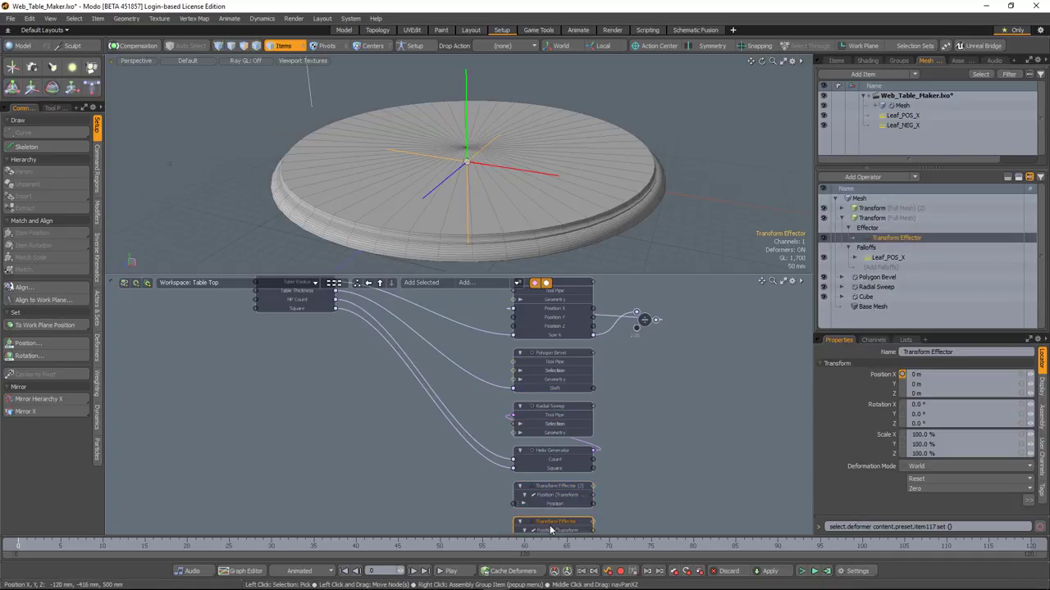
{"action": "left_click_drag", "start_coordinate": [474, 482], "coordinate": [516, 457], "text": "alt+shift"}
{"action": "left_click_drag", "start_coordinate": [593, 499], "coordinate": [593, 508]}
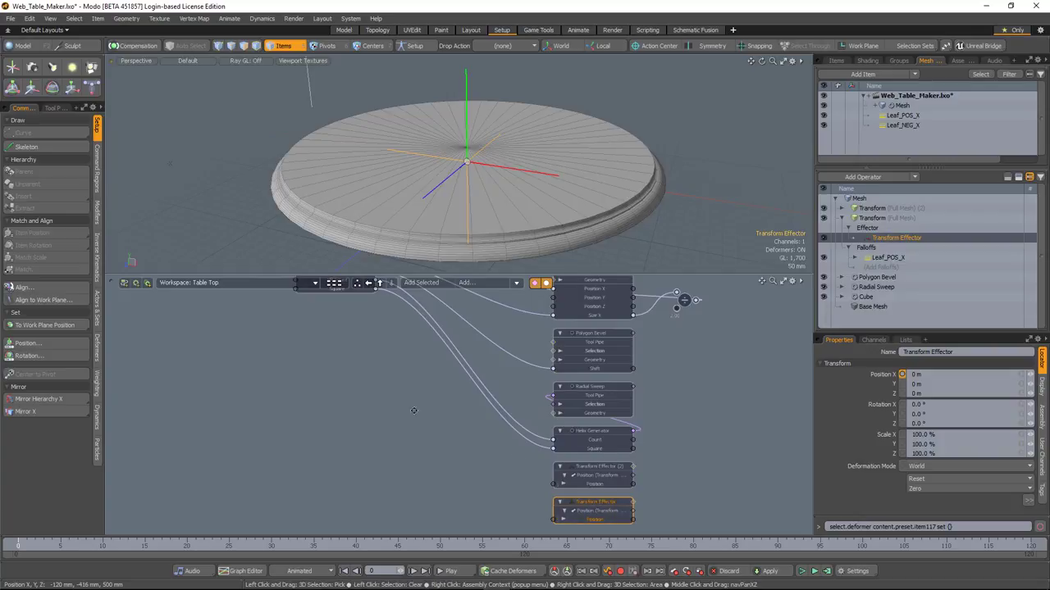
Move the Table Controls node down in the schematic, beside the two Transform Effector nodes
{"action": "left_click_drag", "start_coordinate": [467, 431], "coordinate": [467, 465], "text": "alt+shift"}
{"action": "left_click_drag", "start_coordinate": [339, 301], "coordinate": [389, 505], "text": "alt+shift"}
{"action": "left_click_drag", "start_coordinate": [347, 390], "coordinate": [299, 278], "text": "alt+shift"}
{"action": "left_click", "coordinate": [336, 394]}
{"action": "left_click_drag", "start_coordinate": [335, 395], "coordinate": [326, 421]}
Add a Distance user channel named Leaf Size to Table Controls and set its value to 1 m
{"action": "left_click", "coordinate": [1042, 466]}
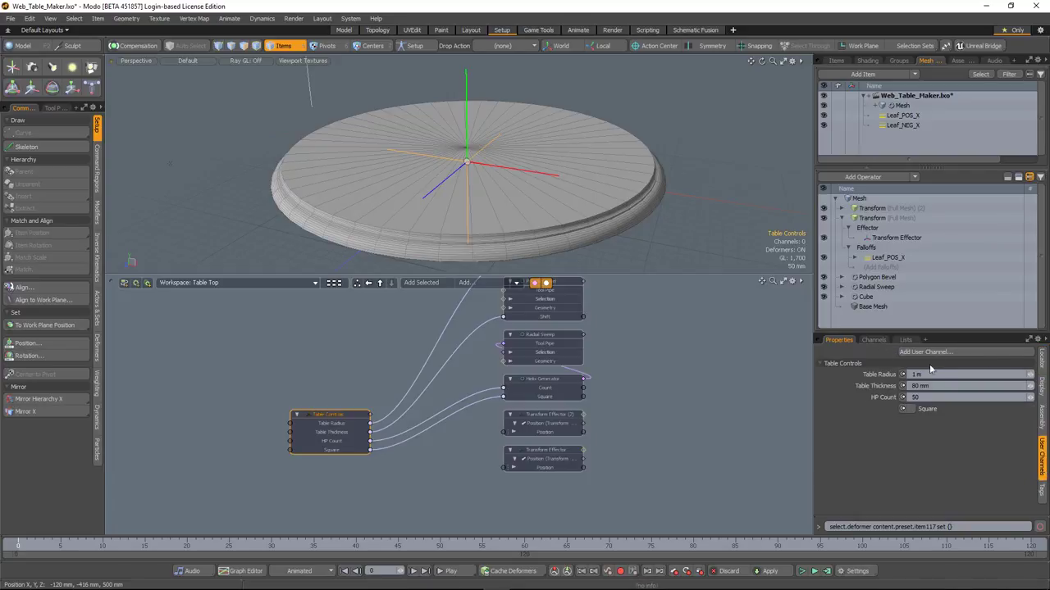
{"action": "left_click", "coordinate": [931, 351]}
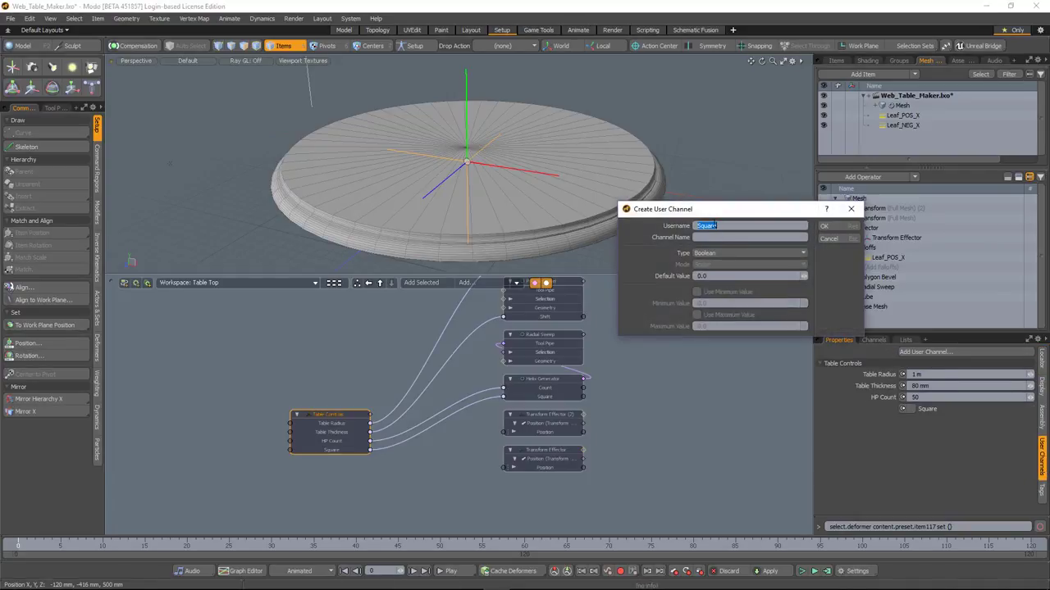
{"action": "left_click", "coordinate": [751, 254]}
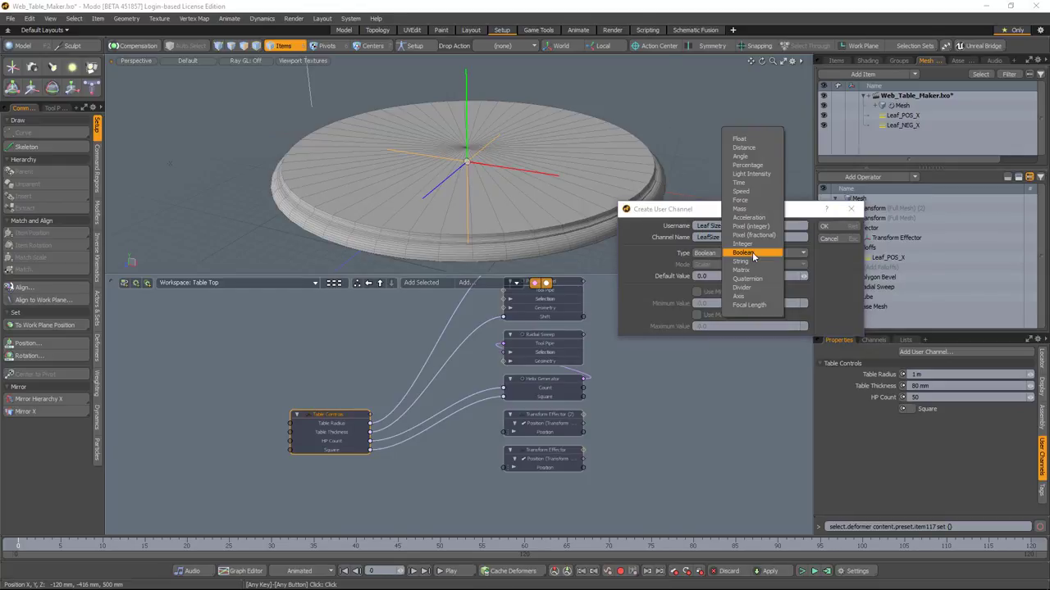
{"action": "left_click", "coordinate": [754, 148]}
{"action": "left_click", "coordinate": [828, 227]}
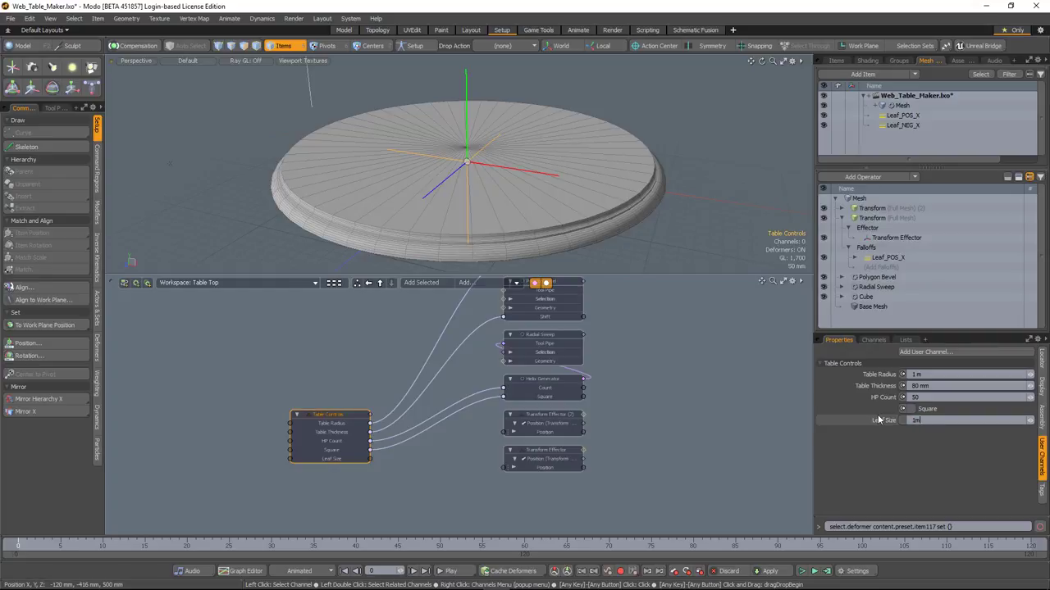
Link the Leaf Size channel to Transform Effector (2)'s Position X and inspect the deformed table top
{"action": "left_click_drag", "start_coordinate": [328, 429], "coordinate": [335, 466]}
{"action": "scroll", "coordinate": [435, 486], "scroll_direction": "up", "scroll_amount": 3}
{"action": "left_click_drag", "start_coordinate": [536, 435], "coordinate": [537, 438]}
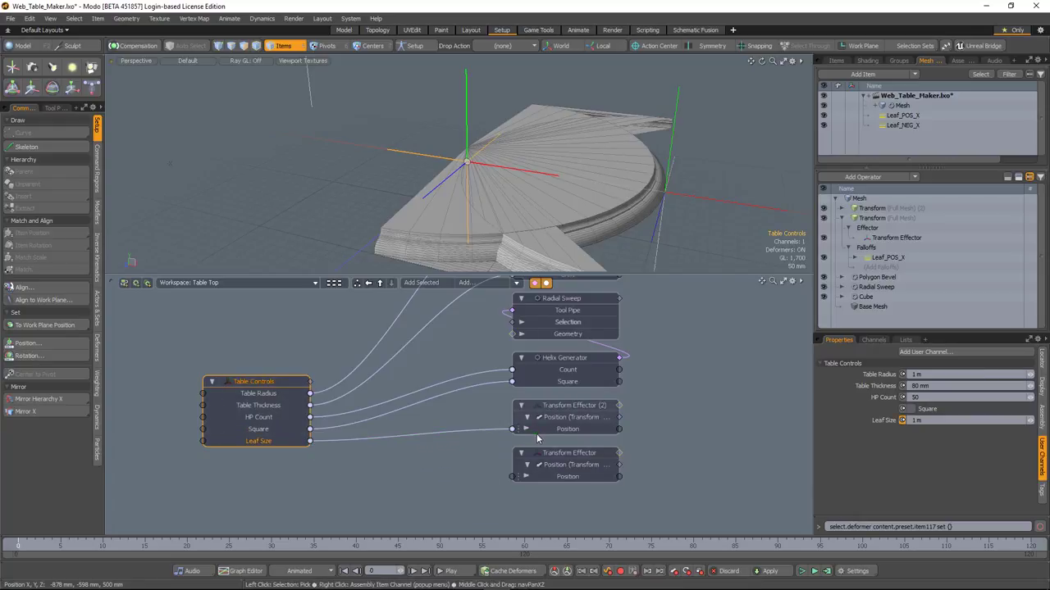
{"action": "left_click_drag", "start_coordinate": [524, 196], "coordinate": [542, 187], "text": "alt"}
{"action": "left_click_drag", "start_coordinate": [541, 187], "coordinate": [487, 170], "text": "ctrl+alt"}
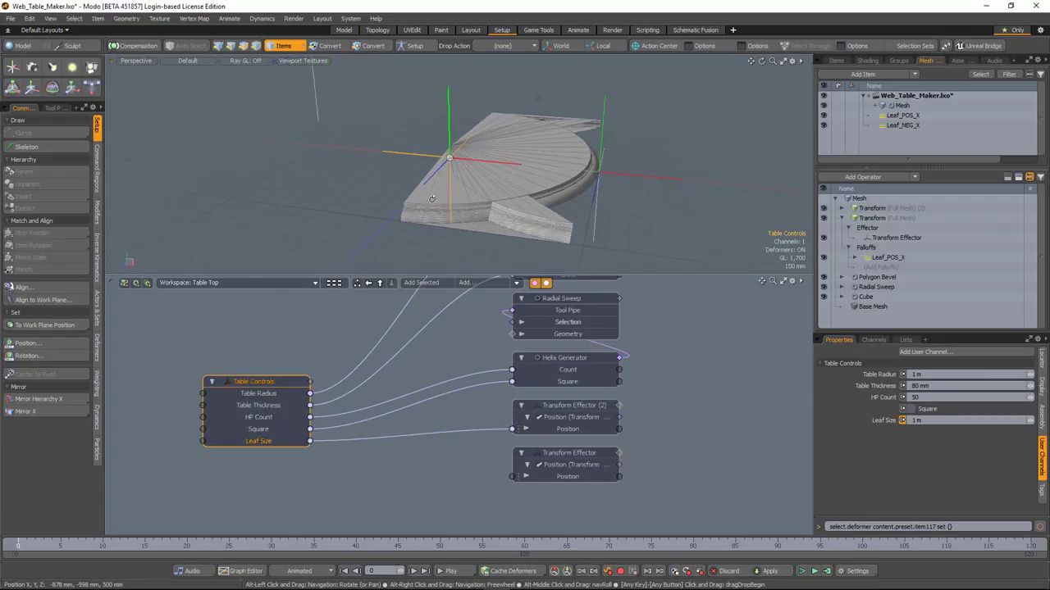
Insert a Basic Math Multiply node into the link from Leaf Size to Transform Effector (2), with Value B set to -1.0
{"action": "left_click", "coordinate": [409, 434]}
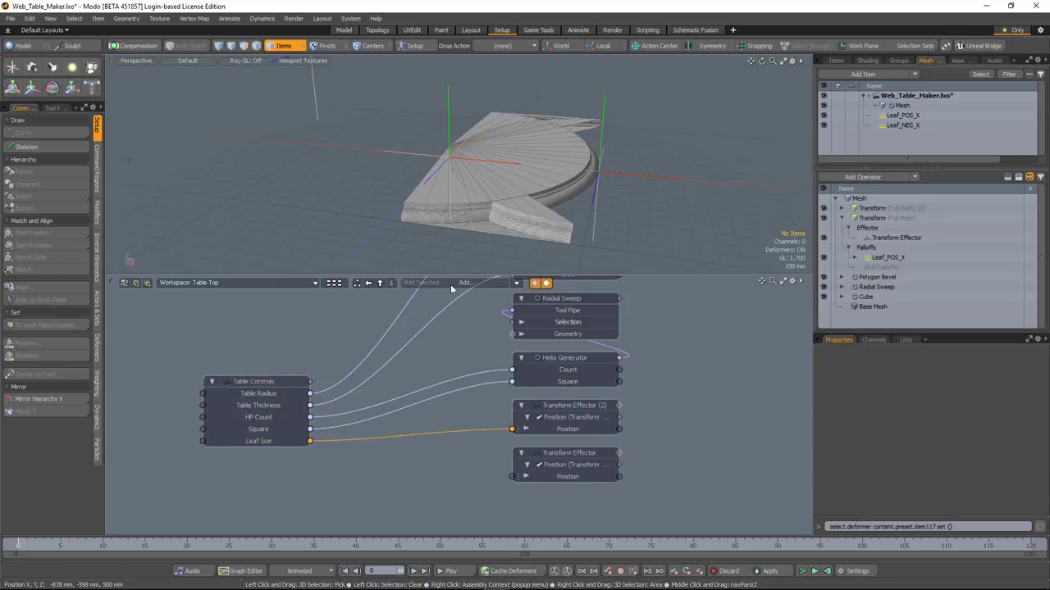
{"action": "left_click", "coordinate": [519, 285]}
{"action": "mouse_move", "coordinate": [570, 341]}
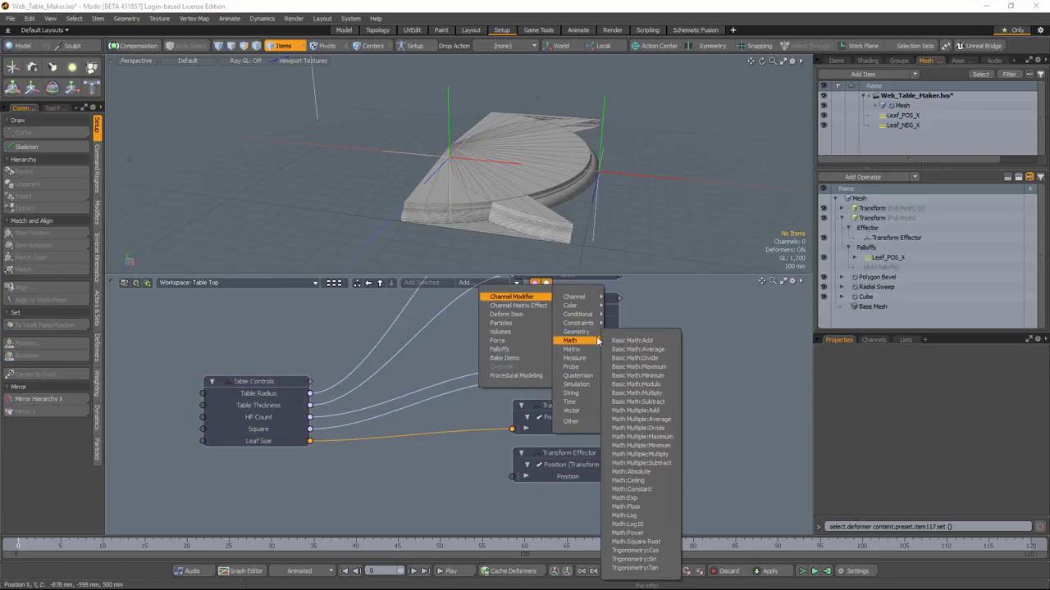
{"action": "left_click", "coordinate": [633, 394]}
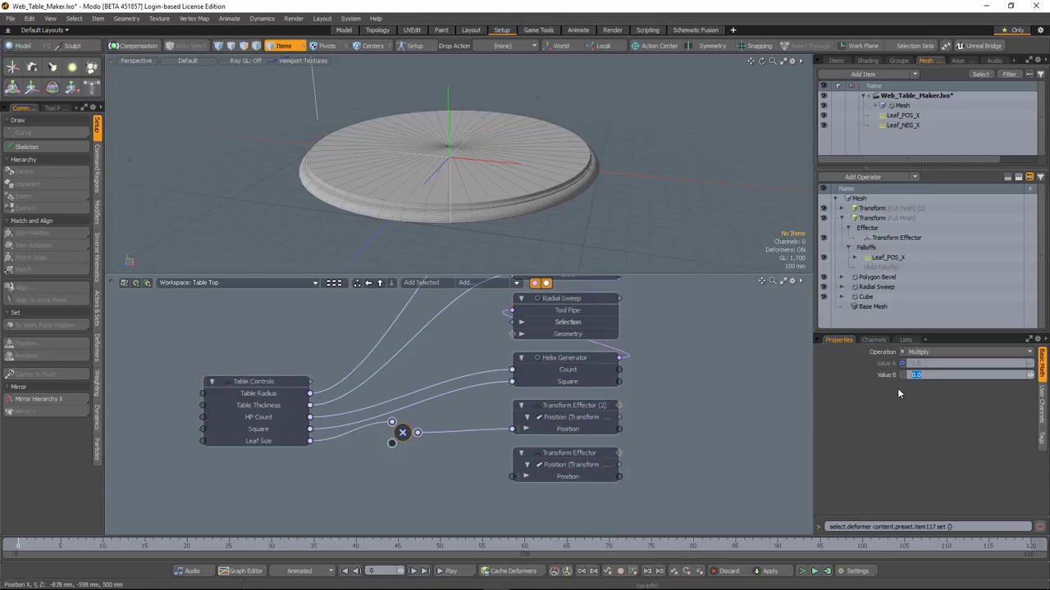
{"action": "key", "text": "Return"}
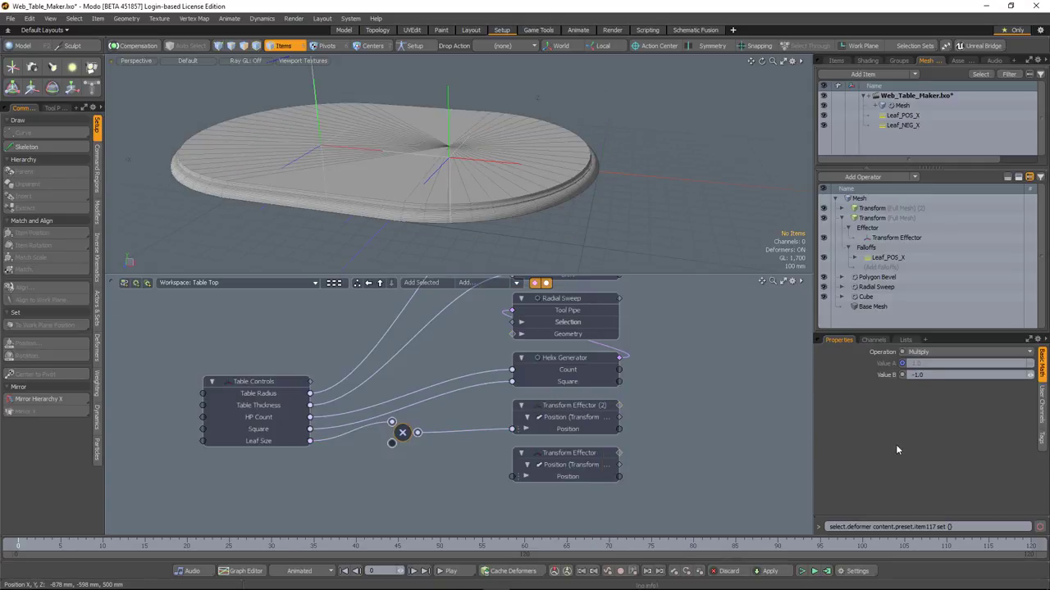
Link the Leaf Size channel directly to the first Transform Effector's Position X
{"action": "left_click", "coordinate": [310, 446]}
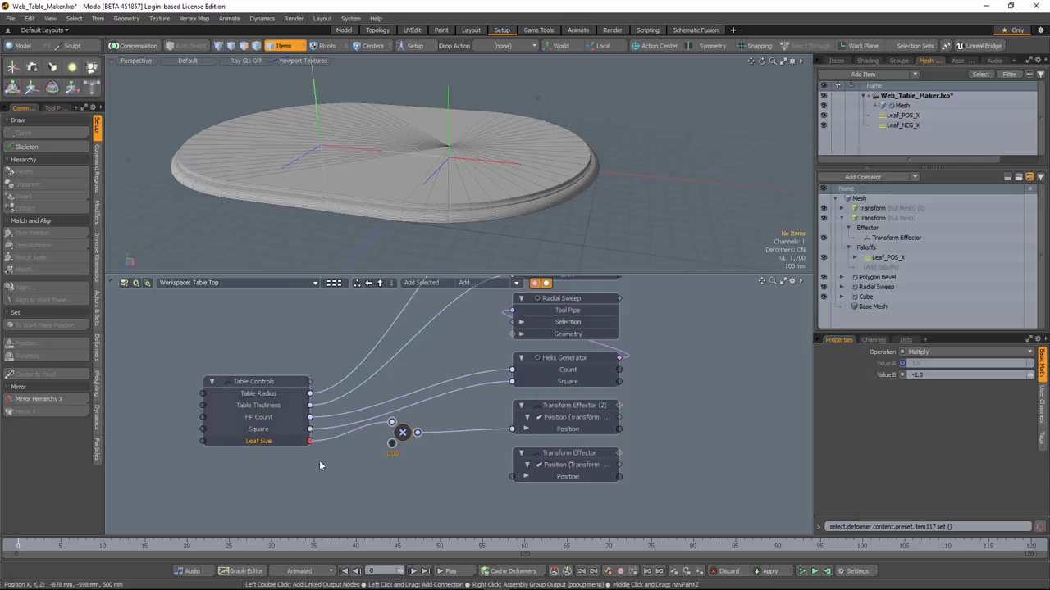
{"action": "left_click_drag", "start_coordinate": [552, 479], "coordinate": [553, 479]}
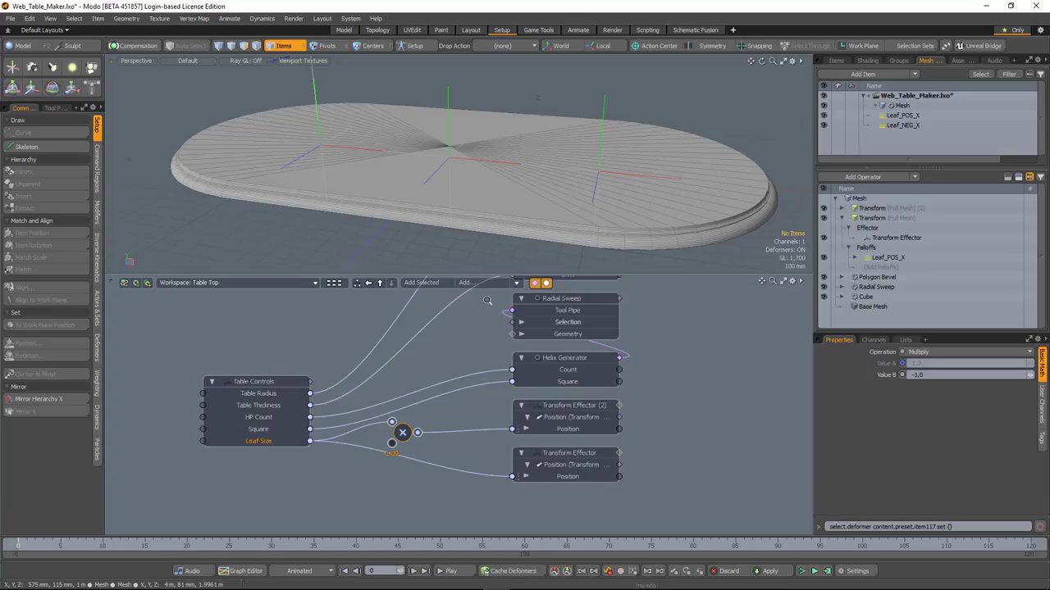
{"action": "left_click_drag", "start_coordinate": [473, 225], "coordinate": [496, 205], "text": "alt"}
Shift the Table Controls node slightly up and left in the schematic and display its user channels
{"action": "left_click_drag", "start_coordinate": [246, 381], "coordinate": [233, 358]}
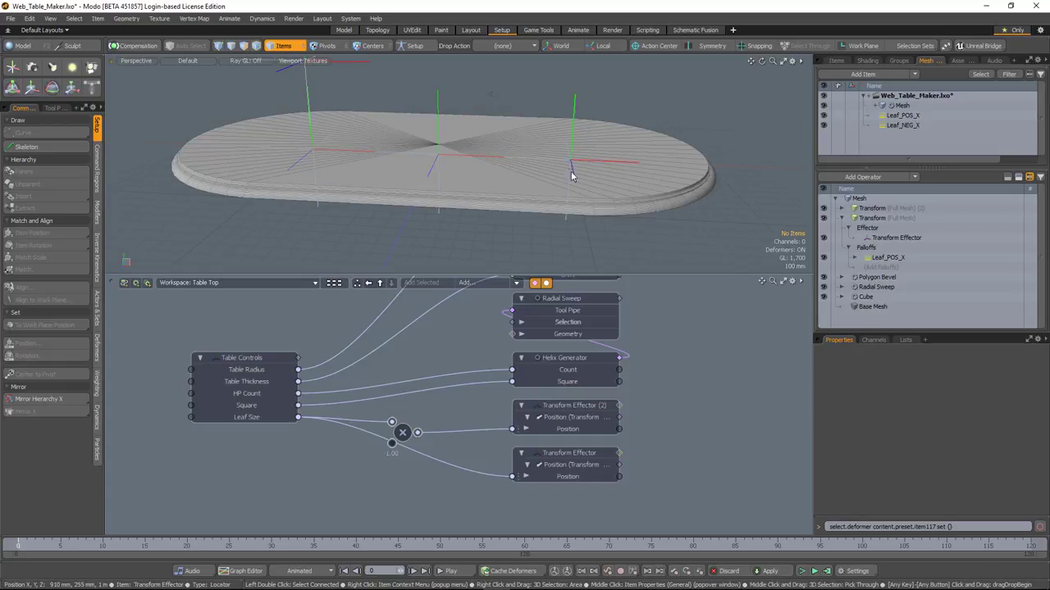
{"action": "left_click", "coordinate": [250, 381]}
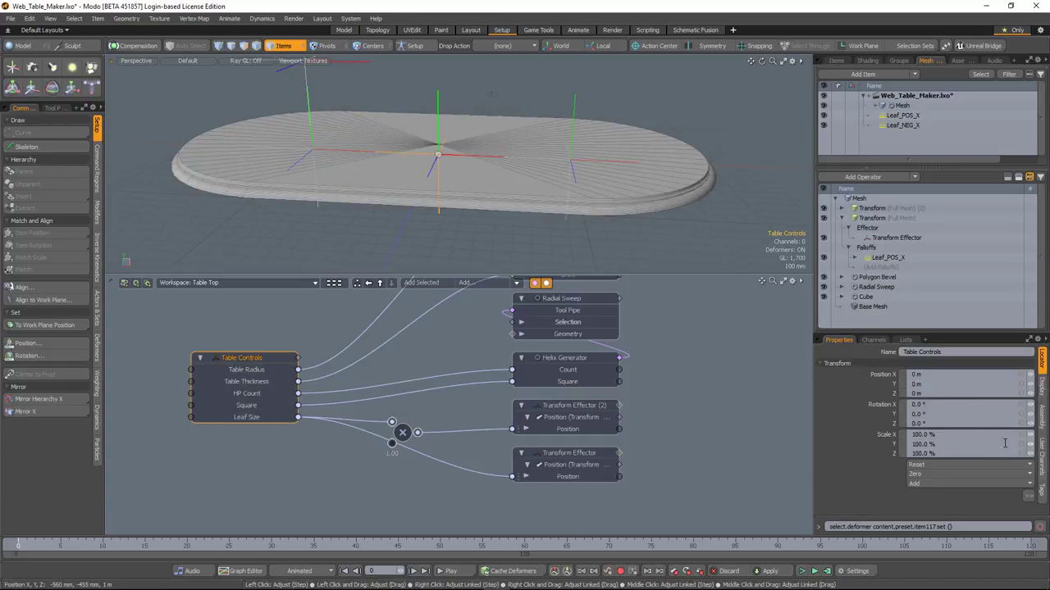
{"action": "left_click", "coordinate": [1042, 455]}
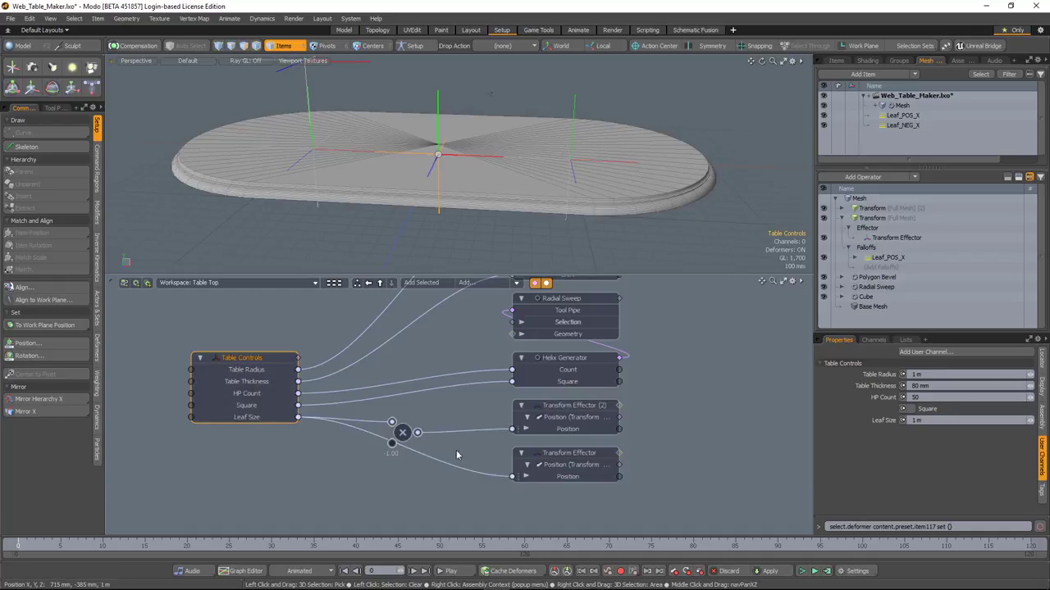
Insert a Basic Math Divide node between the Multiply node and Transform Effector (2), with Value B set to 2.0
{"action": "left_click", "coordinate": [467, 432]}
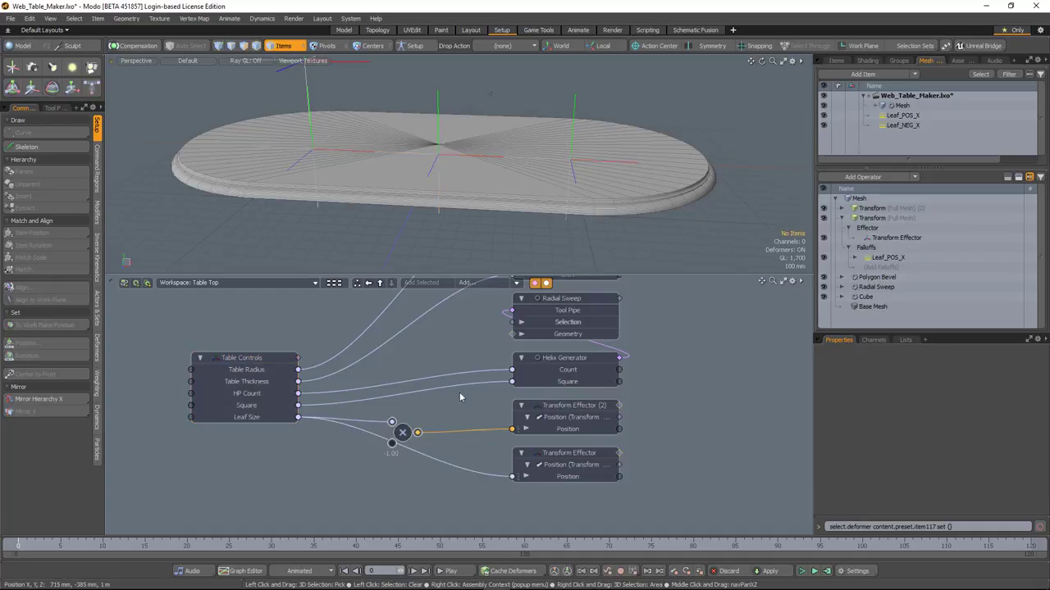
{"action": "left_click", "coordinate": [517, 283]}
{"action": "mouse_move", "coordinate": [573, 340]}
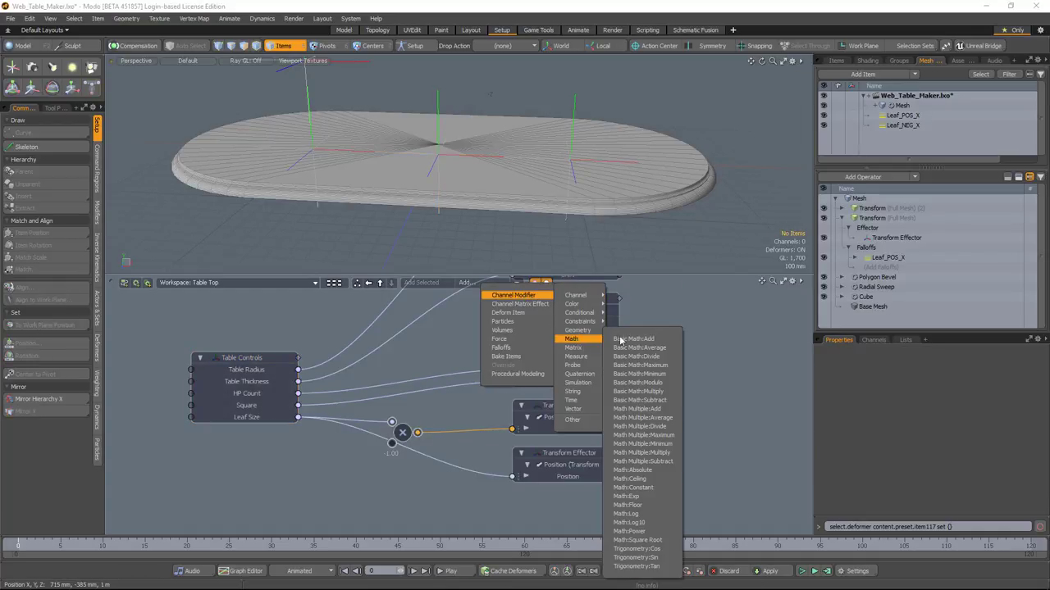
{"action": "left_click", "coordinate": [625, 356]}
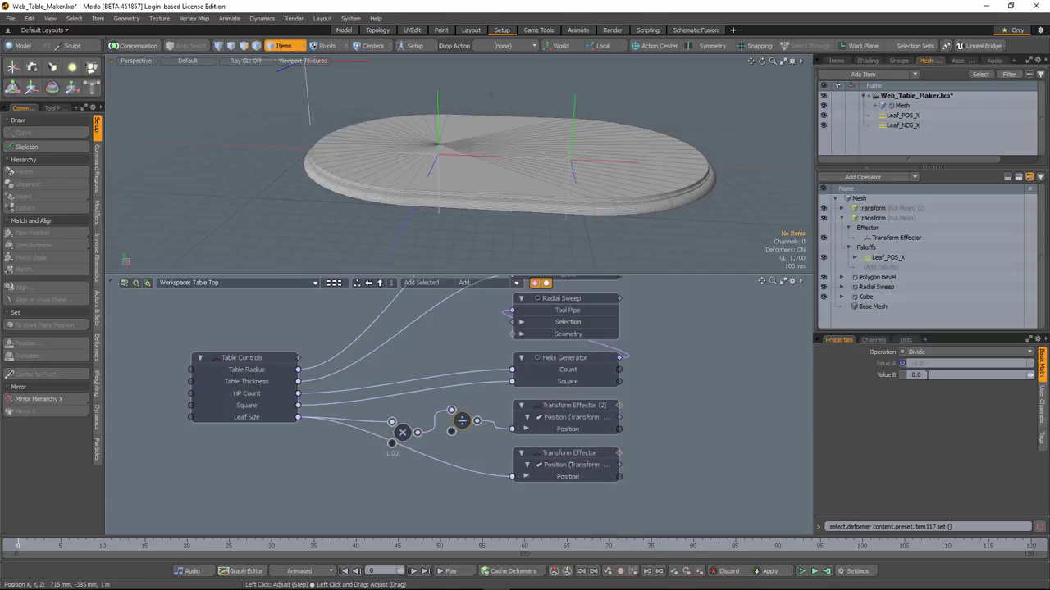
{"action": "type", "text": "2"}
{"action": "key", "text": "Return"}
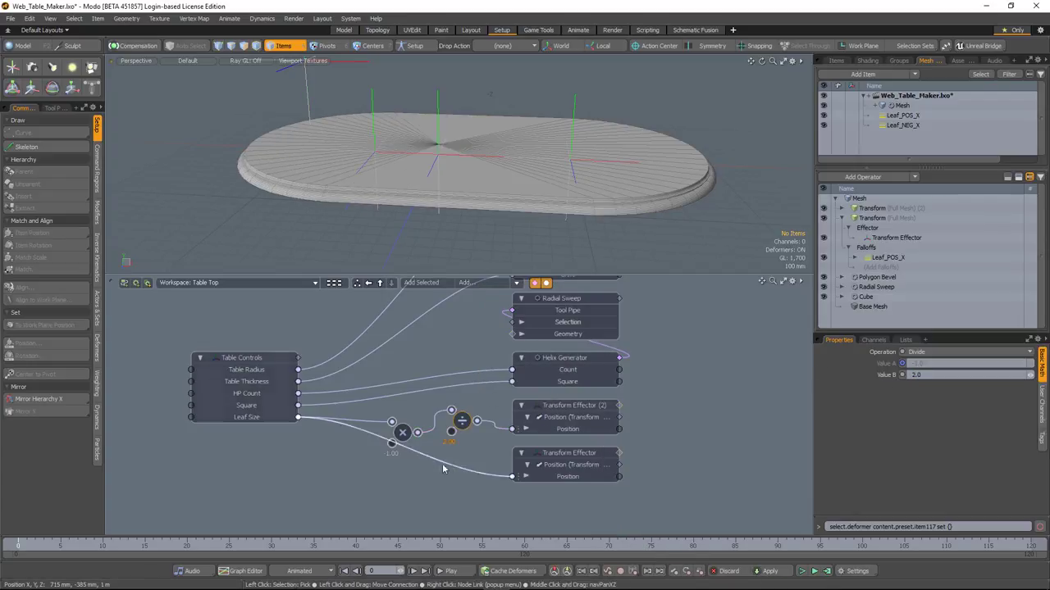
Insert a Basic Math Divide node into the link from Leaf Size to the first Transform Effector, with Value B set to 2.0
{"action": "left_click", "coordinate": [457, 466]}
{"action": "left_click", "coordinate": [484, 282]}
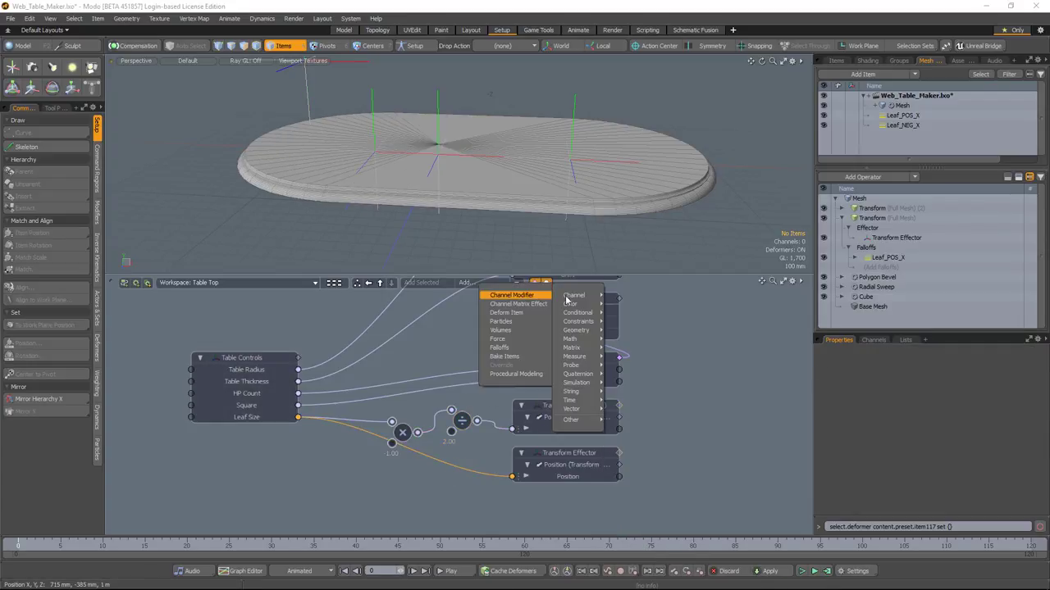
{"action": "mouse_move", "coordinate": [570, 340]}
{"action": "left_click", "coordinate": [621, 357]}
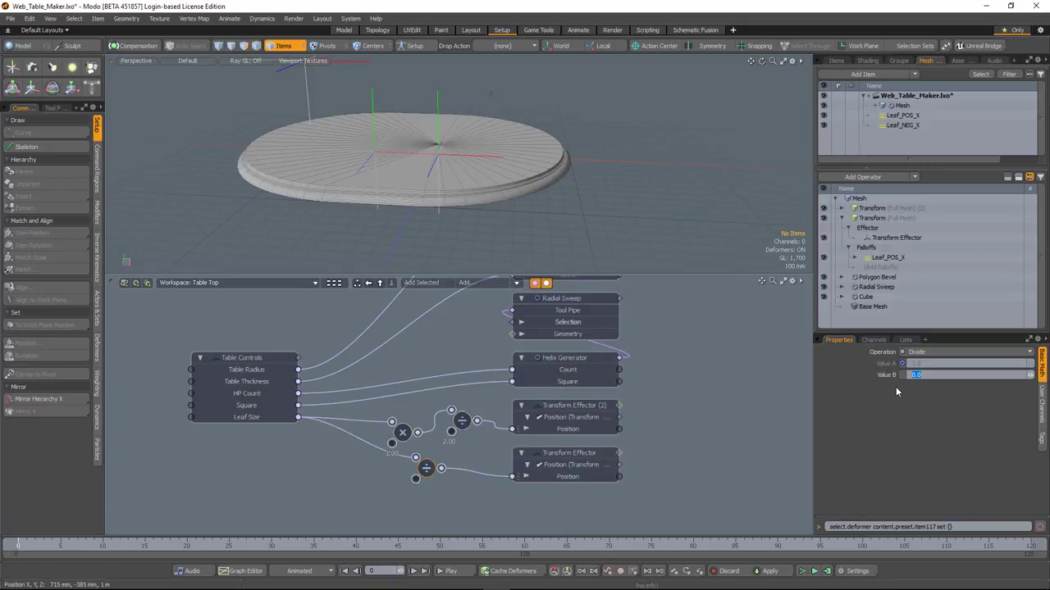
{"action": "key", "text": "Return"}
Set the Leaf Size channel of Table Controls to 2 m
{"action": "left_click_drag", "start_coordinate": [323, 485], "coordinate": [318, 497], "text": "alt+shift"}
{"action": "left_click", "coordinate": [237, 370]}
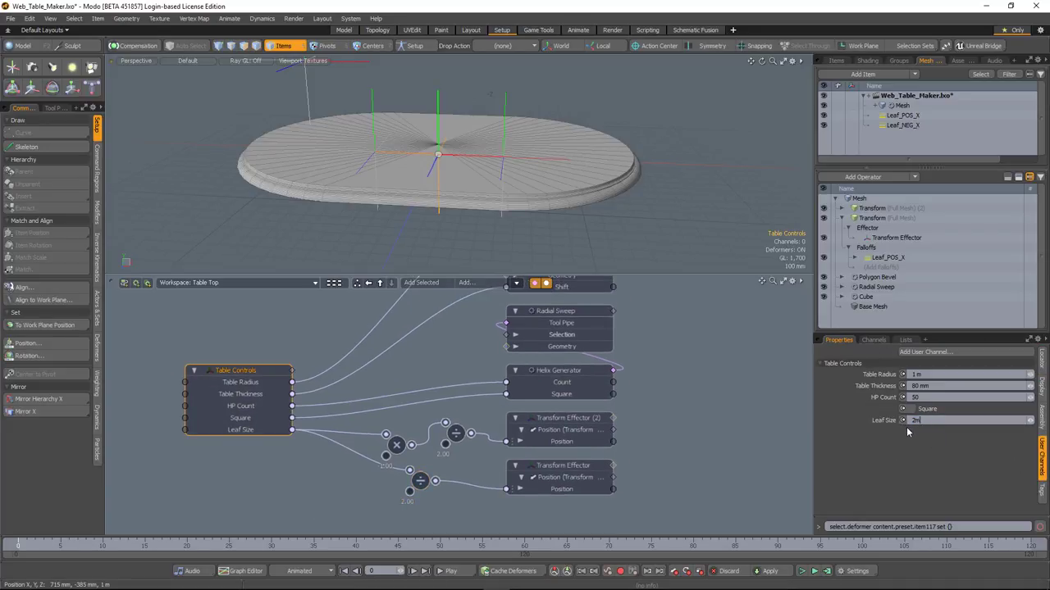
{"action": "type", "text": "2m"}
{"action": "key", "text": "Return"}
{"action": "left_click_drag", "start_coordinate": [501, 240], "coordinate": [435, 230], "text": "alt"}
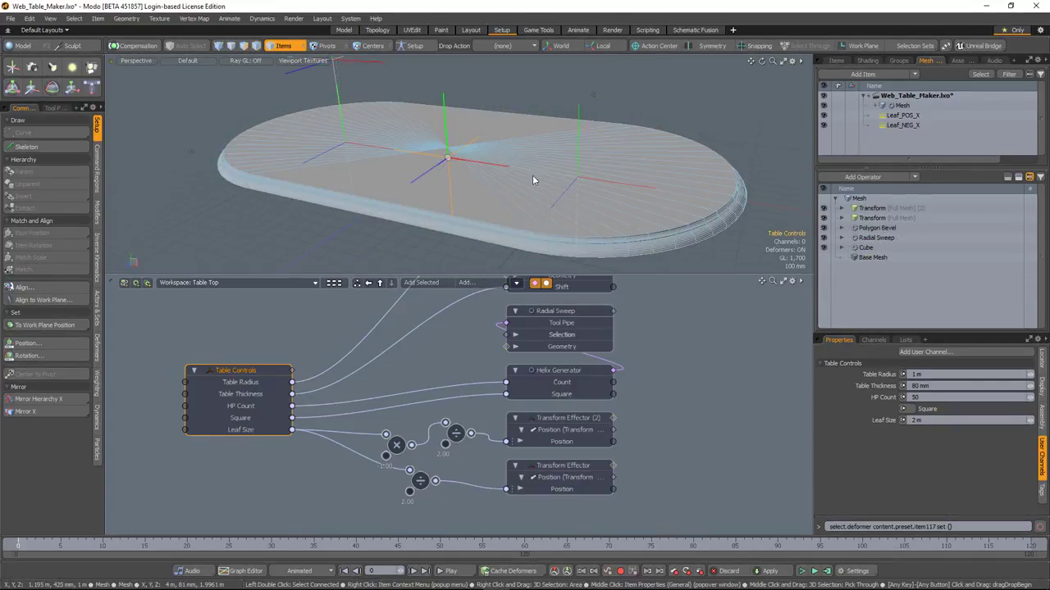
{"action": "left_click_drag", "start_coordinate": [495, 204], "coordinate": [455, 162], "text": "alt+shift"}
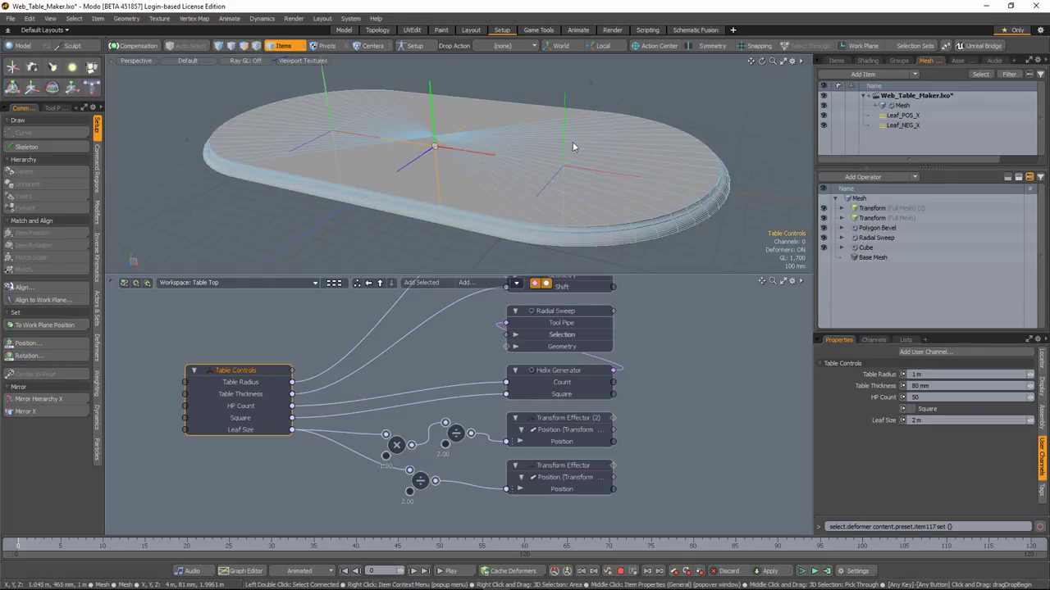
{"action": "left_click_drag", "start_coordinate": [662, 206], "coordinate": [437, 208], "text": "alt"}
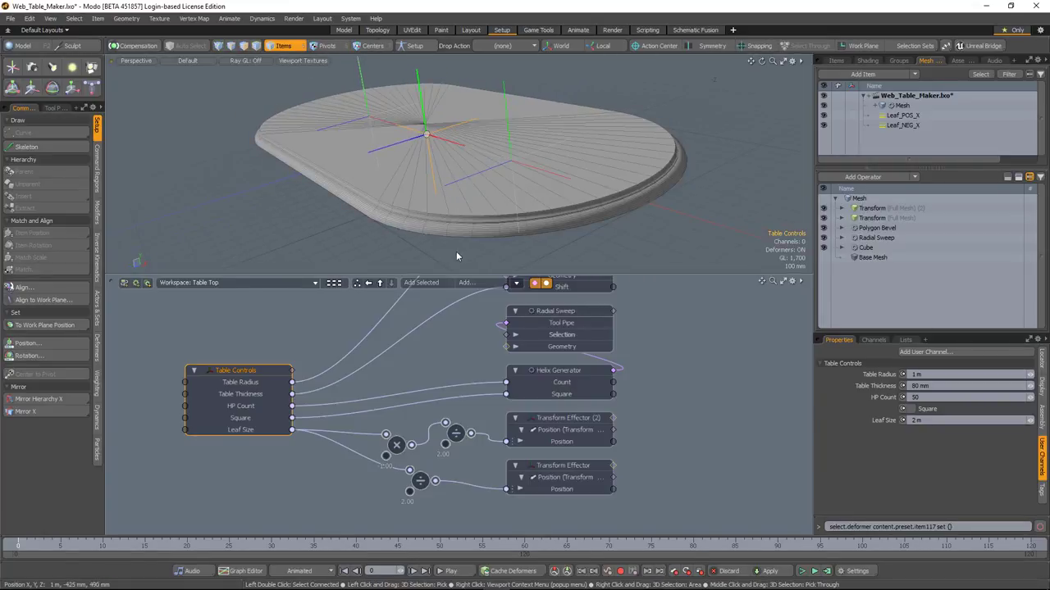
{"action": "left_click_drag", "start_coordinate": [444, 197], "coordinate": [550, 197], "text": "alt"}
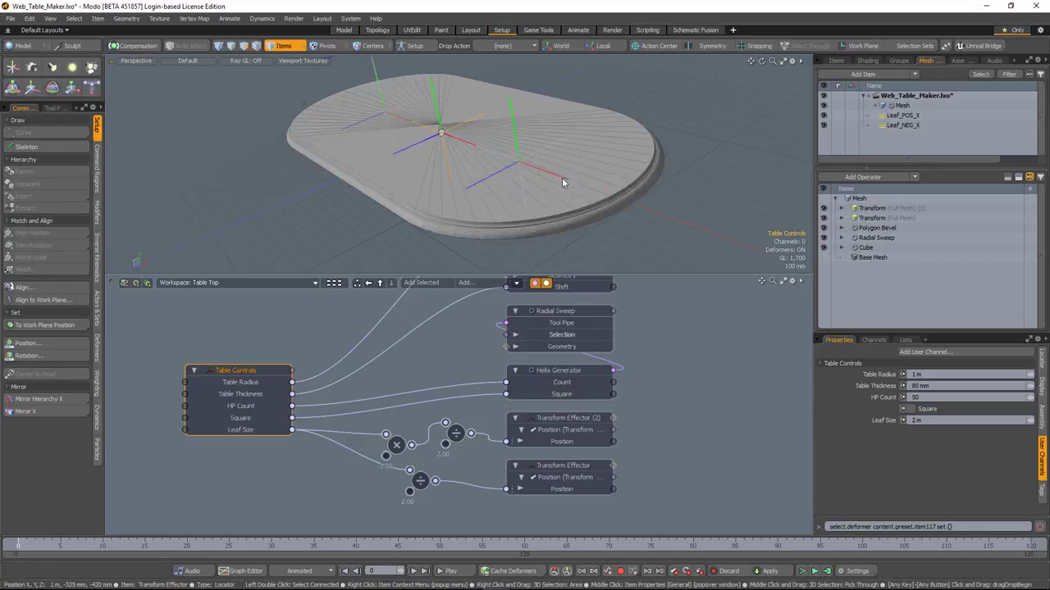
{"action": "left_click_drag", "start_coordinate": [421, 199], "coordinate": [599, 182], "text": "alt"}
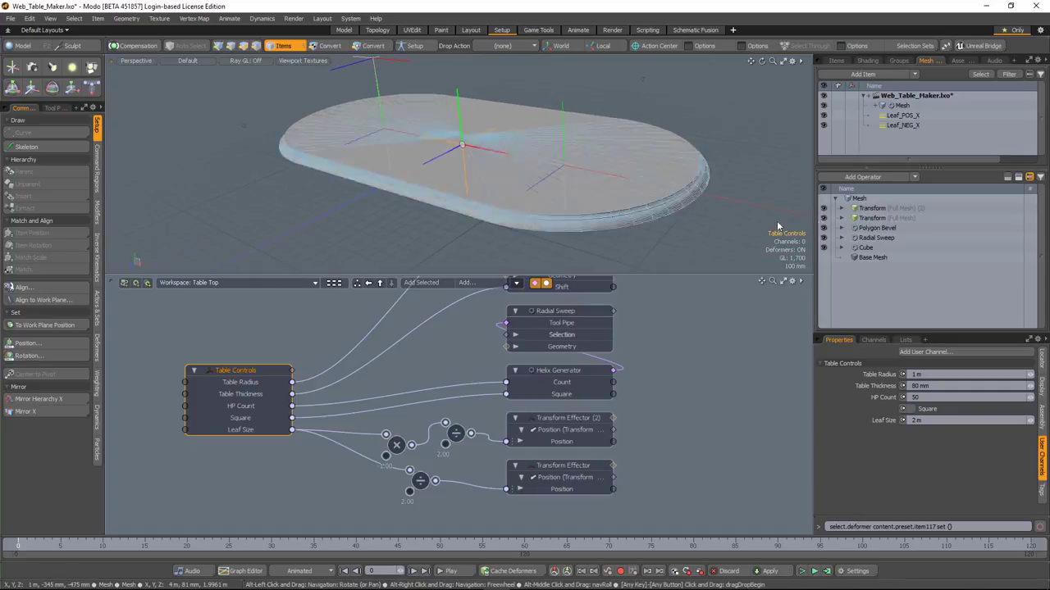
Add another Transform Effector operation above the two existing Transform operators in the mesh's operator stack
{"action": "left_click", "coordinate": [869, 209]}
{"action": "left_click", "coordinate": [863, 177]}
{"action": "type", "text": "t"}
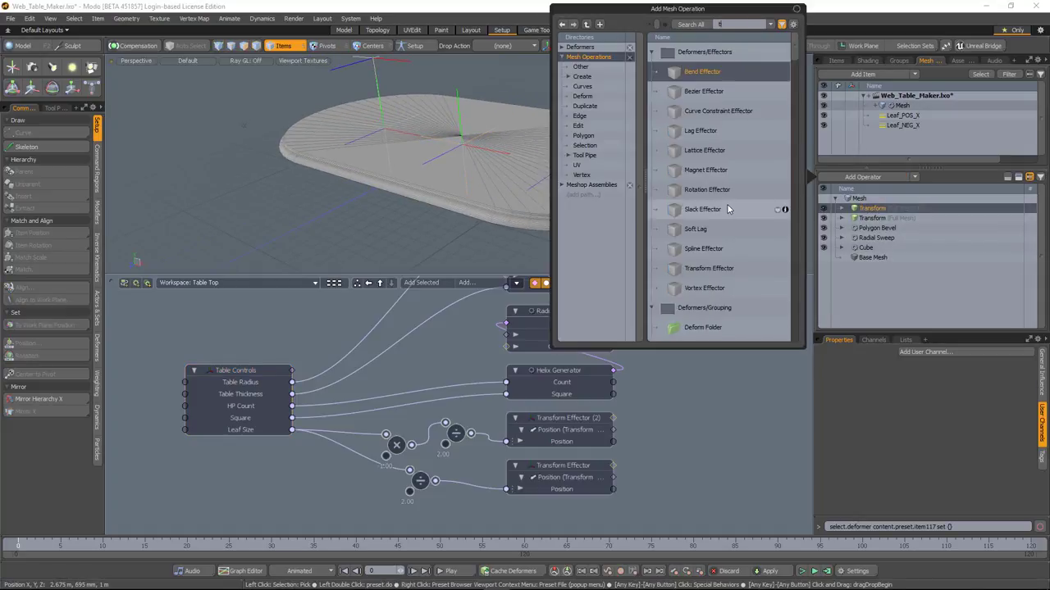
{"action": "type", "text": "r"}
{"action": "double_click", "coordinate": [707, 91]}
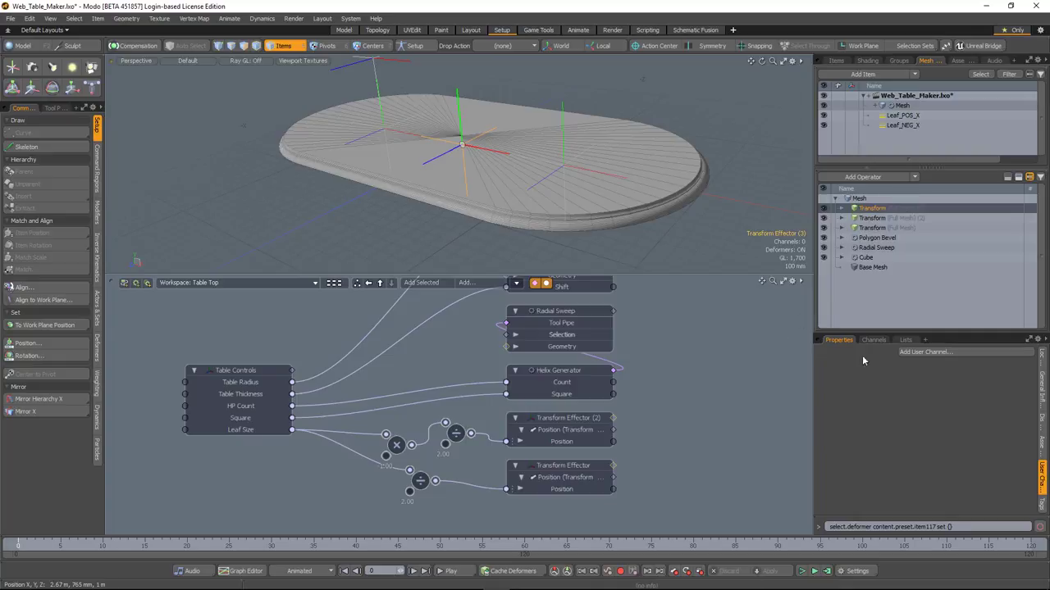
Expand the new Transform operator's falloffs and assign a Linear Falloff to it
{"action": "left_click", "coordinate": [841, 208]}
{"action": "left_click", "coordinate": [849, 229]}
{"action": "left_click", "coordinate": [877, 237]}
{"action": "double_click", "coordinate": [769, 233]}
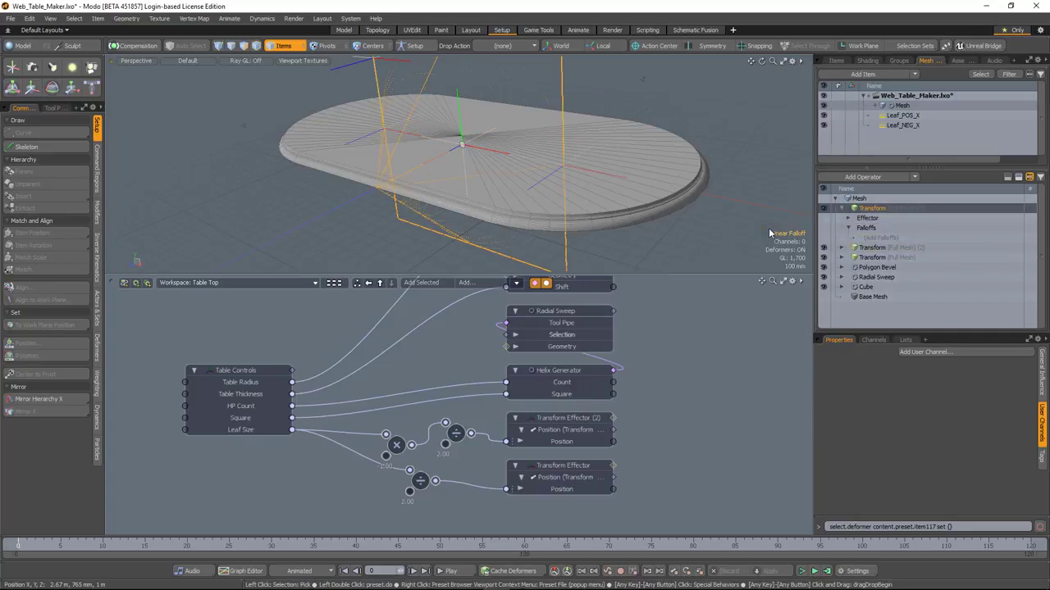
Set the range of the new Linear Falloff to 1 mm along the Z axis, checking it against the table top in the Right view
{"action": "left_click_drag", "start_coordinate": [490, 205], "coordinate": [317, 162], "text": "alt"}
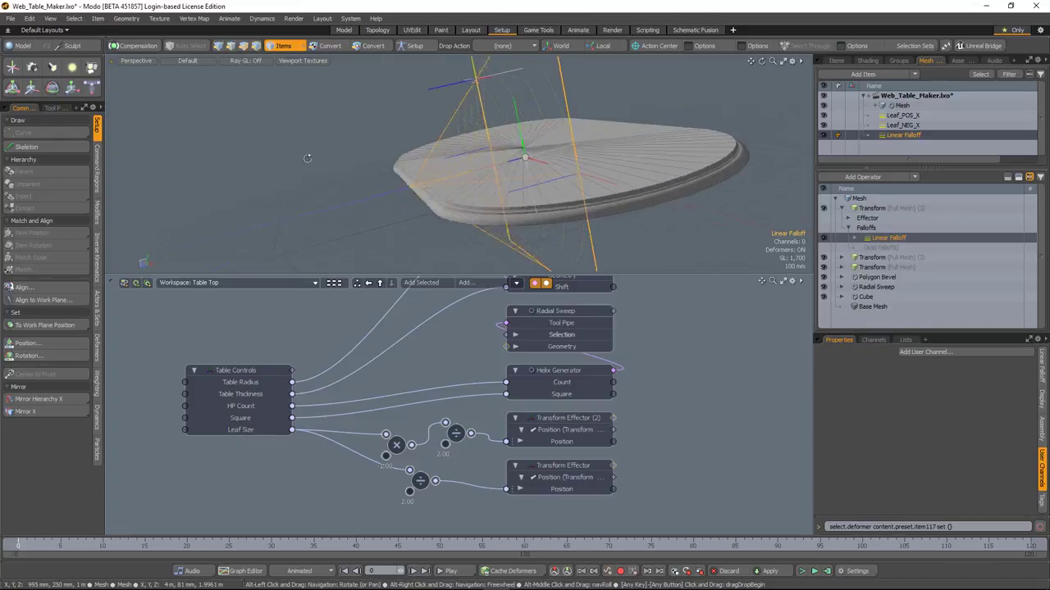
{"action": "key", "text": "ctrl+space"}
{"action": "left_click", "coordinate": [429, 201]}
{"action": "key", "text": "ctrl+space"}
{"action": "left_click", "coordinate": [524, 197]}
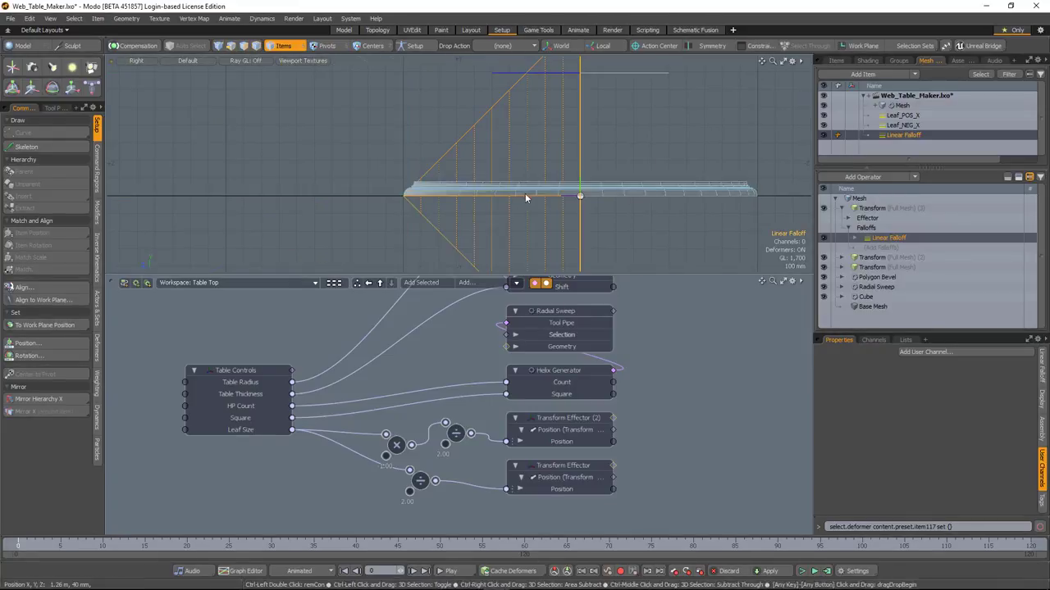
{"action": "left_click_drag", "start_coordinate": [524, 196], "coordinate": [616, 219], "text": "ctrl+alt"}
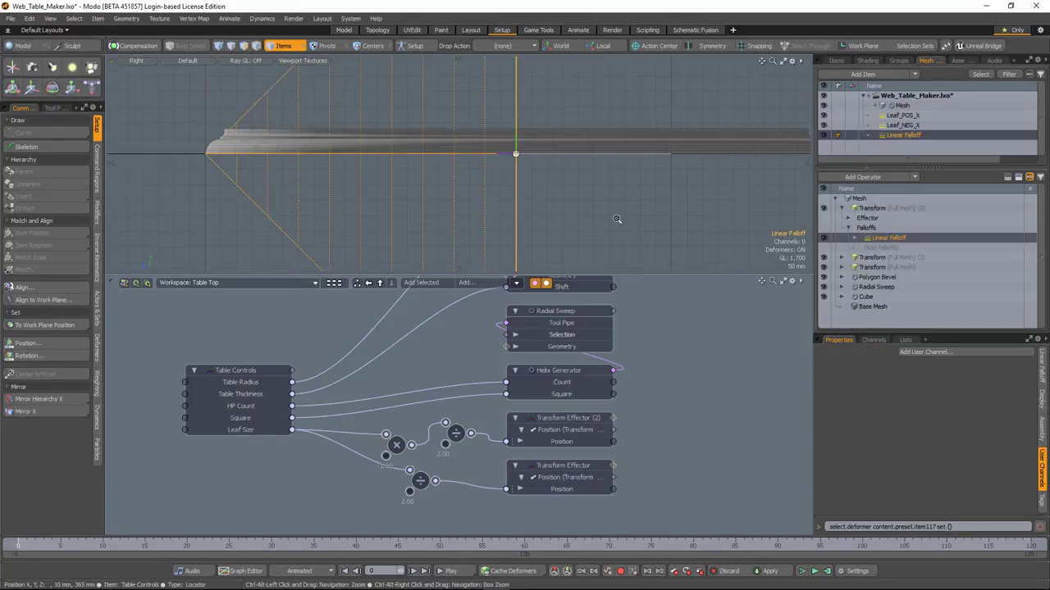
{"action": "left_click", "coordinate": [1042, 366]}
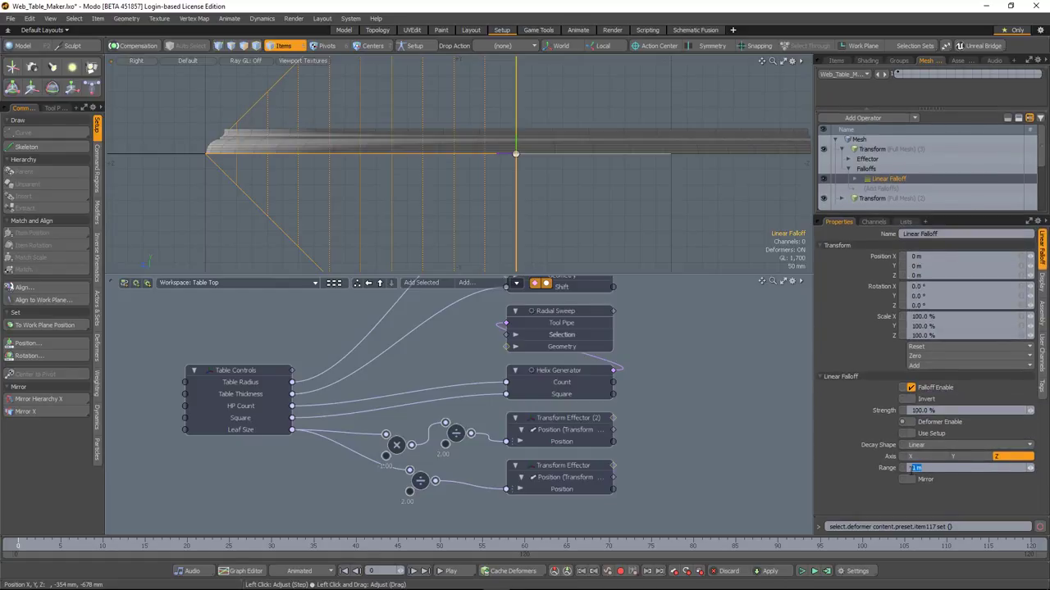
{"action": "key", "text": "Return"}
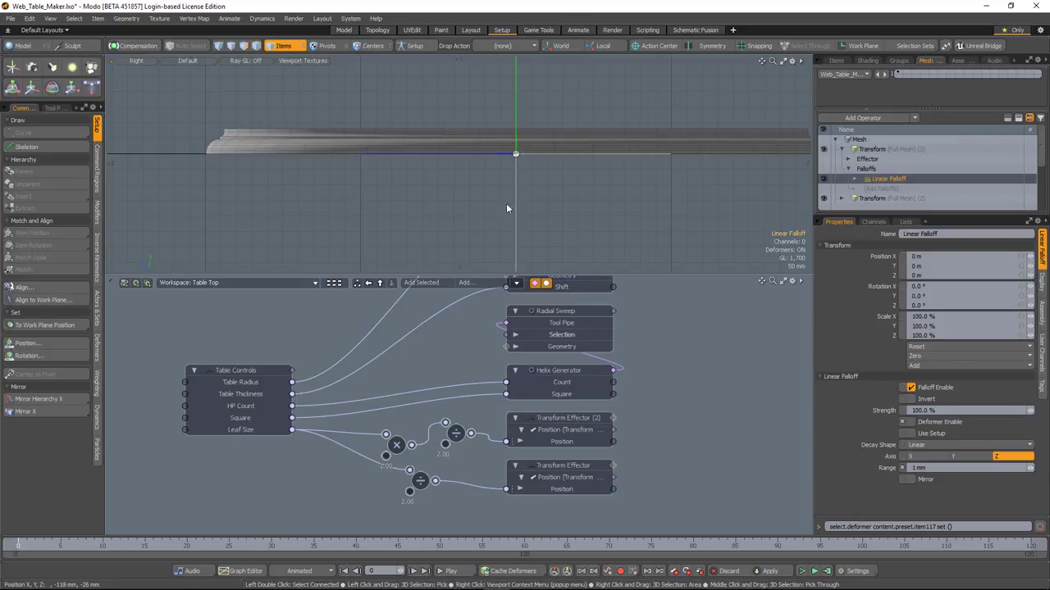
Set the Leaf Center Size channel of Table Controls to 1 m
{"action": "left_click_drag", "start_coordinate": [513, 205], "coordinate": [633, 159], "text": "ctrl+alt"}
{"action": "left_click_drag", "start_coordinate": [784, 192], "coordinate": [746, 294], "text": "alt"}
{"action": "left_click_drag", "start_coordinate": [540, 213], "coordinate": [461, 174], "text": "alt"}
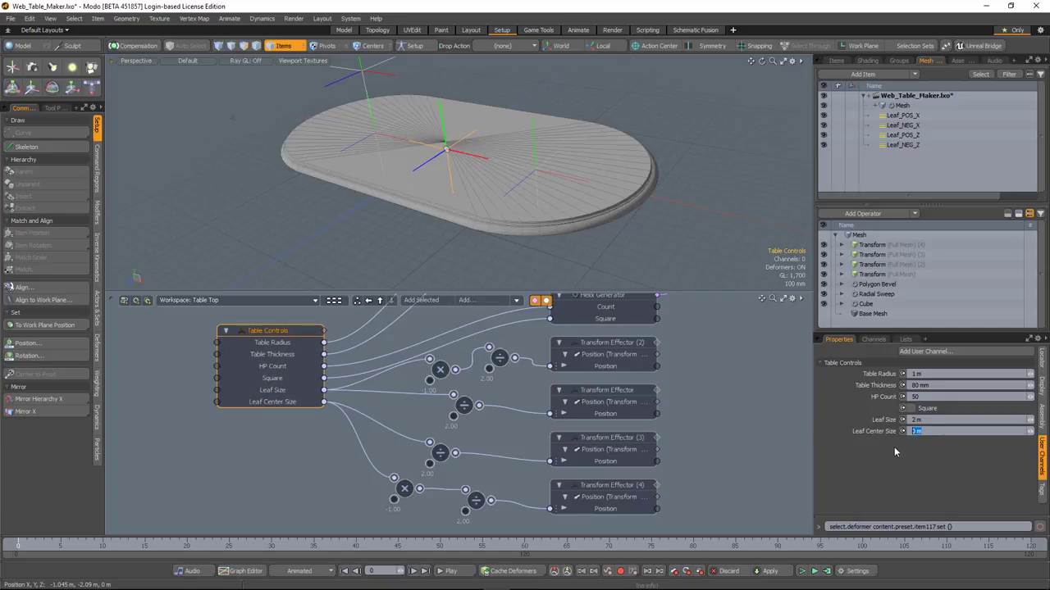
{"action": "key", "text": "Return"}
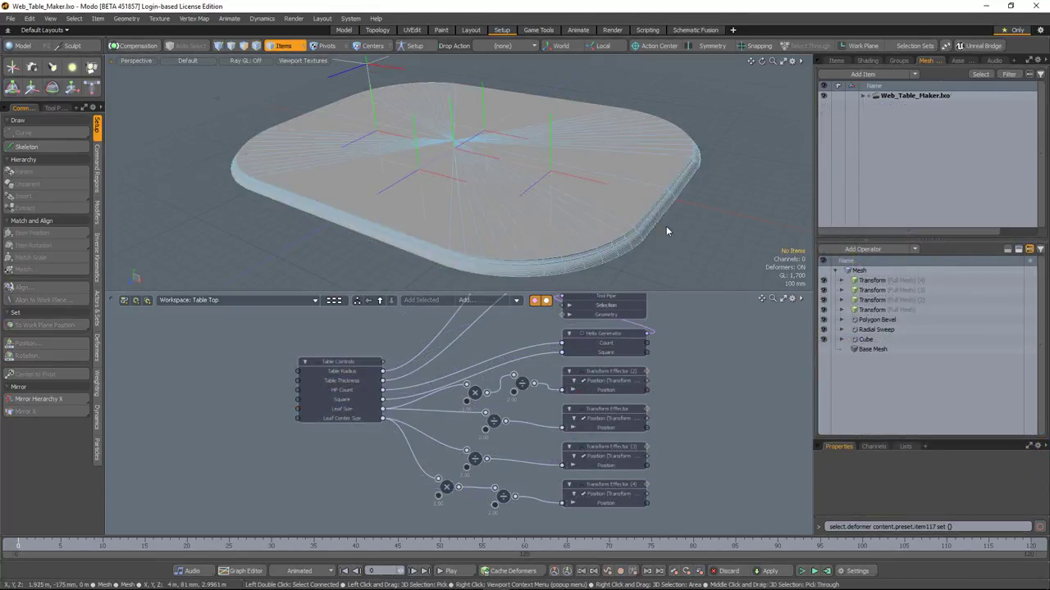
{"action": "left_click_drag", "start_coordinate": [607, 203], "coordinate": [592, 190], "text": "alt+shift"}
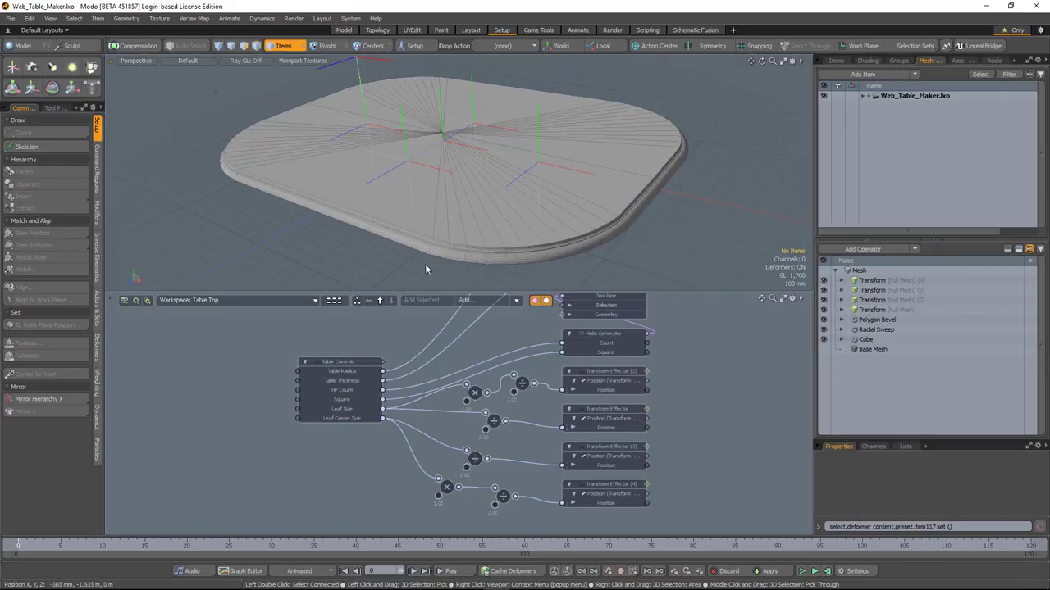
{"action": "left_click_drag", "start_coordinate": [733, 249], "coordinate": [578, 178], "text": "alt"}
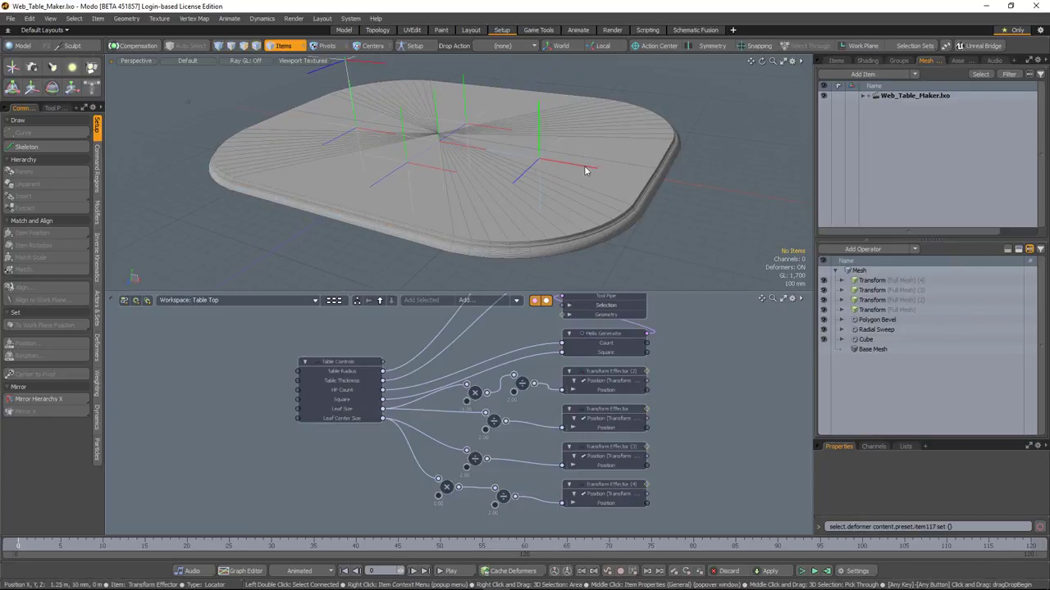
{"action": "left_click_drag", "start_coordinate": [577, 166], "coordinate": [556, 172], "text": "alt"}
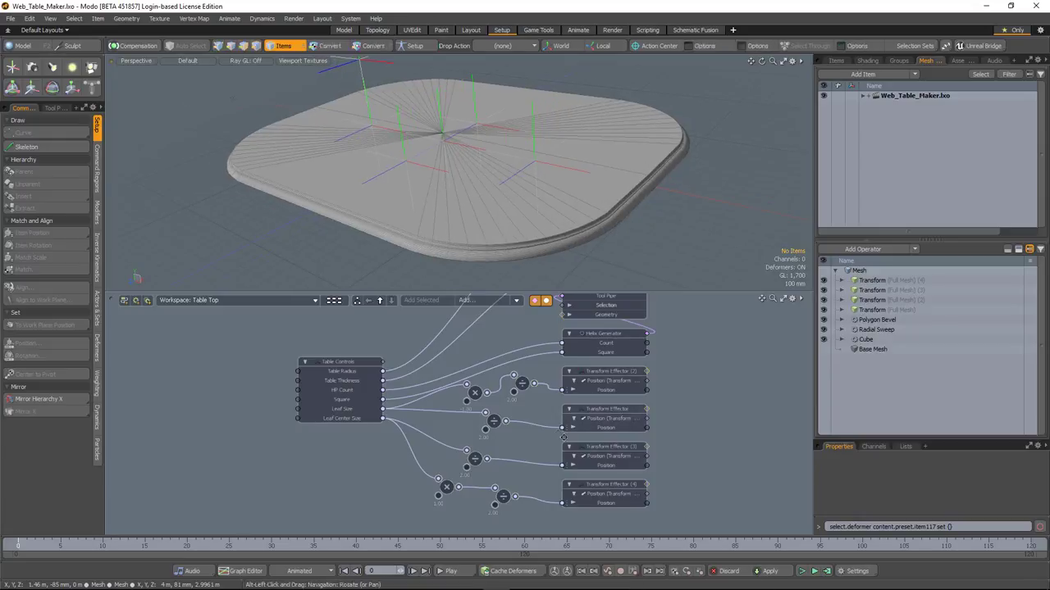
Add the Scale X channel of Transform Effector (2) to its node in the schematic
{"action": "left_click_drag", "start_coordinate": [555, 404], "coordinate": [539, 387], "text": "alt"}
{"action": "scroll", "coordinate": [542, 394], "scroll_direction": "up", "scroll_amount": 1}
{"action": "left_click", "coordinate": [589, 349]}
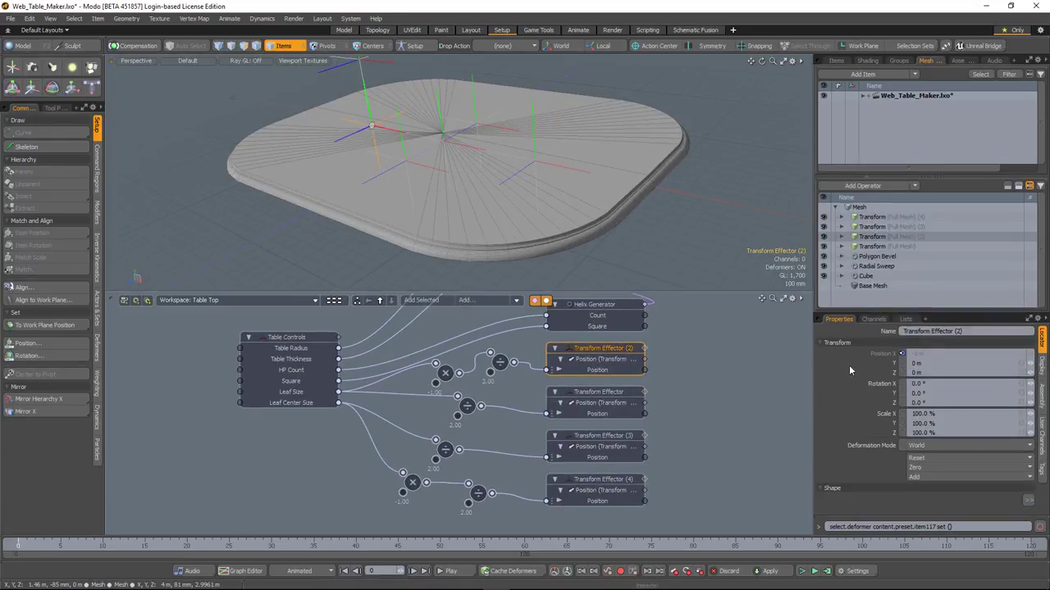
{"action": "left_click", "coordinate": [854, 413]}
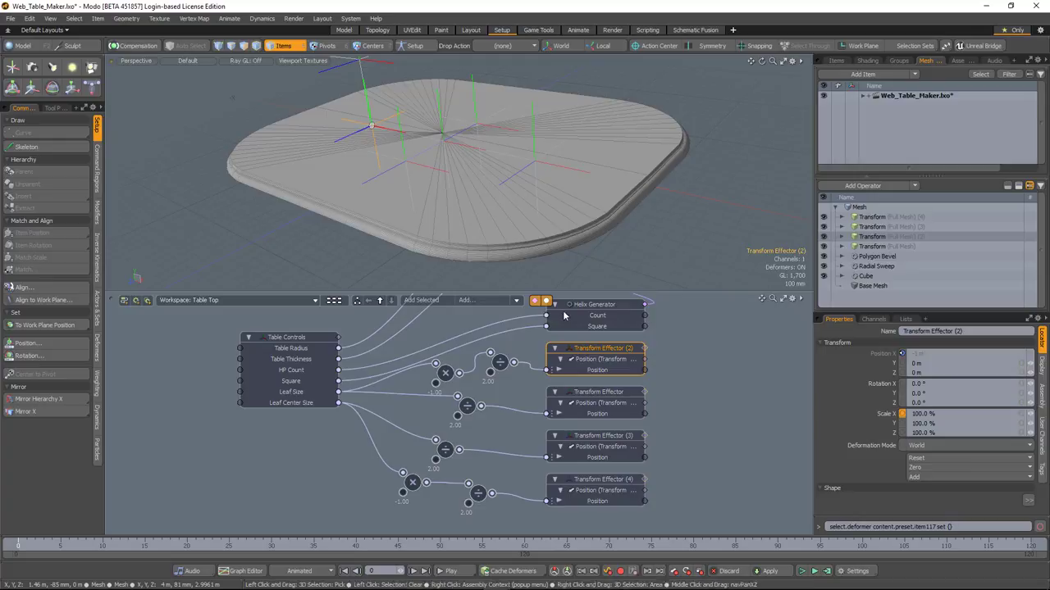
{"action": "left_click", "coordinate": [421, 301]}
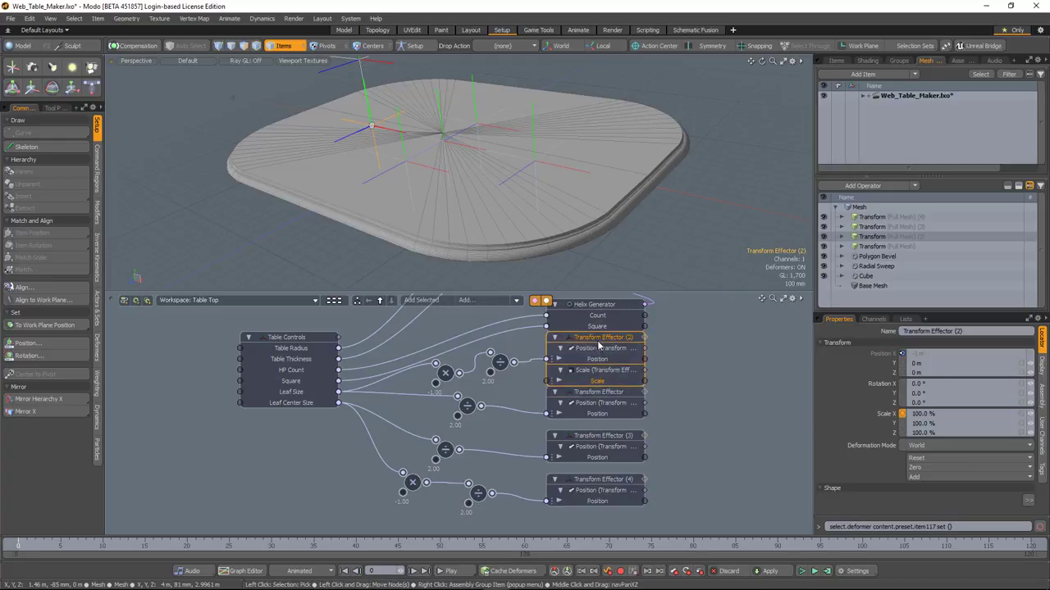
Shift the other three effector nodes down in the schematic to make room beneath the enlarged Transform Effector (2) node
{"action": "left_click_drag", "start_coordinate": [595, 350], "coordinate": [682, 349]}
{"action": "left_click", "coordinate": [598, 393]}
{"action": "left_click", "coordinate": [598, 437], "text": "shift"}
{"action": "left_click", "coordinate": [594, 480], "text": "shift"}
{"action": "left_click_drag", "start_coordinate": [597, 394], "coordinate": [600, 434]}
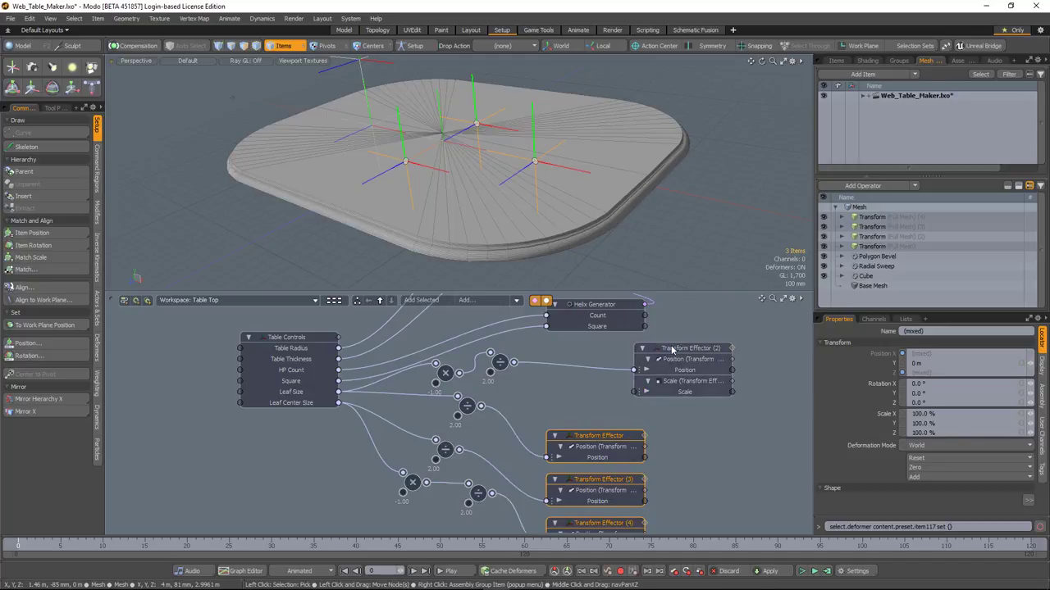
{"action": "left_click_drag", "start_coordinate": [673, 351], "coordinate": [588, 350]}
Add Scale X of the first Transform Effector and Scale Z of Transform Effector (3) to the schematic, spacing the nodes apart
{"action": "left_click_drag", "start_coordinate": [595, 440], "coordinate": [596, 418]}
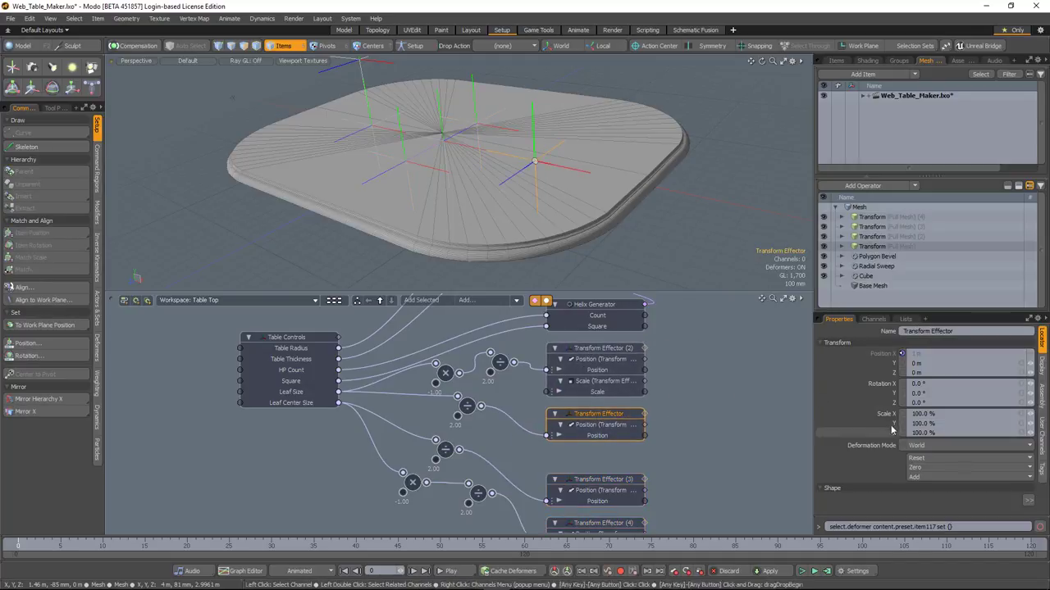
{"action": "left_click_drag", "start_coordinate": [813, 416], "coordinate": [592, 415]}
{"action": "middle_click_drag", "start_coordinate": [594, 525], "coordinate": [595, 453]}
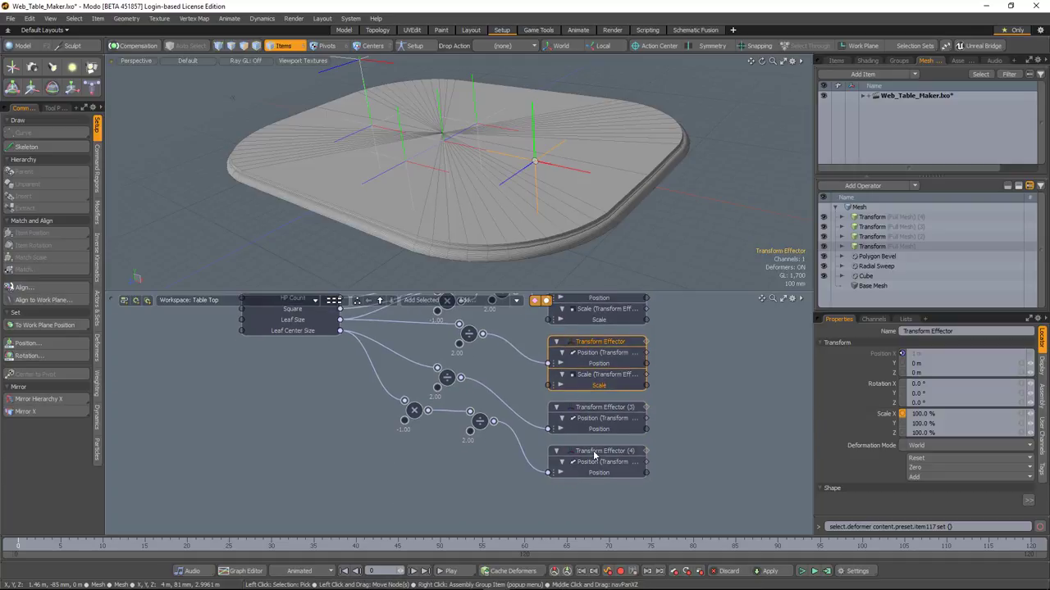
{"action": "left_click", "coordinate": [596, 476]}
{"action": "left_click", "coordinate": [596, 407]}
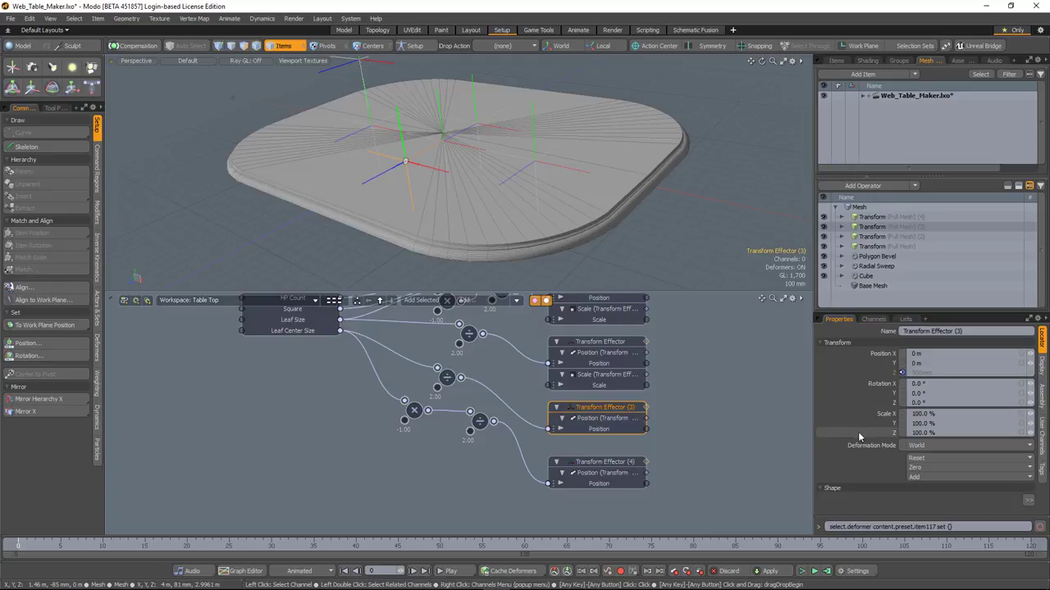
{"action": "left_click", "coordinate": [433, 304]}
Move the Transform Effector (4) node slightly lower and add its Scale Z channel to the schematic
{"action": "left_click", "coordinate": [584, 464]}
{"action": "left_click_drag", "start_coordinate": [587, 466], "coordinate": [588, 477]}
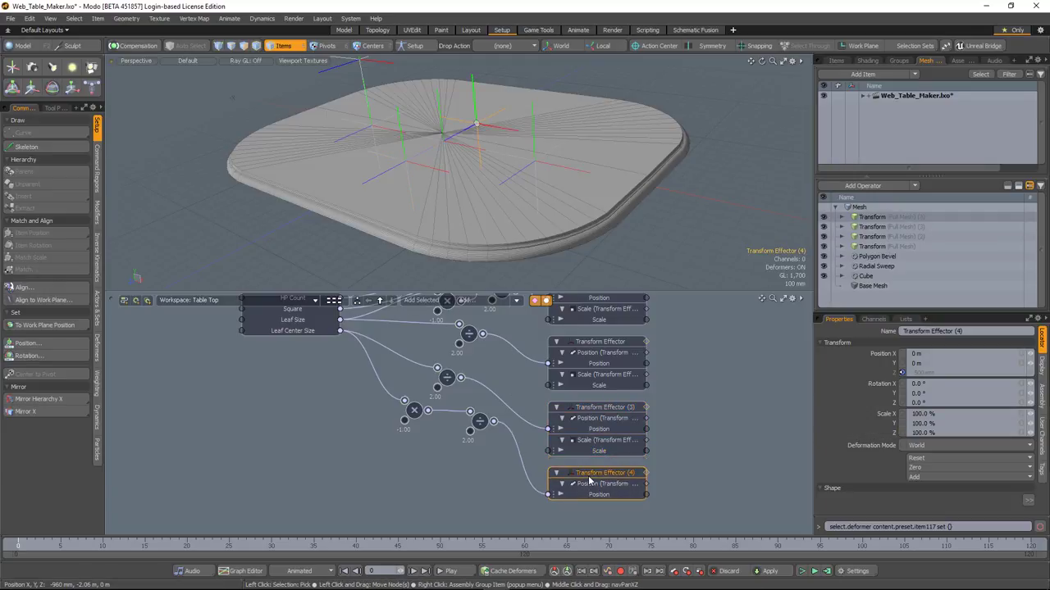
{"action": "left_click", "coordinate": [892, 432]}
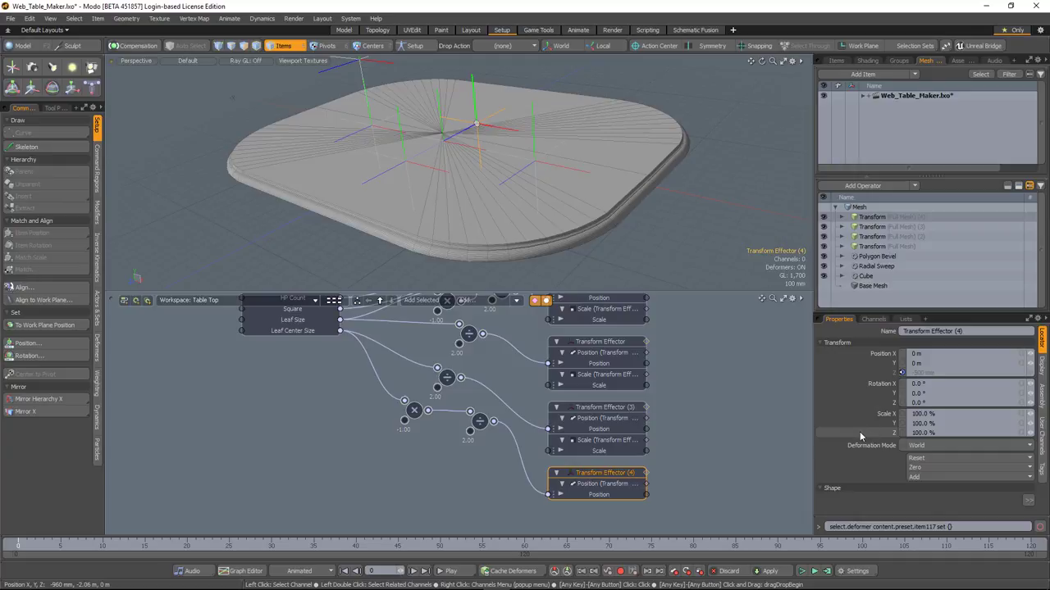
{"action": "left_click", "coordinate": [420, 305]}
{"action": "left_click", "coordinate": [407, 498]}
Move the Table Controls node slightly lower in the schematic, beside the effector nodes
{"action": "scroll", "coordinate": [464, 454], "scroll_direction": "down", "scroll_amount": 1}
{"action": "left_click_drag", "start_coordinate": [464, 454], "coordinate": [468, 466], "text": "alt"}
{"action": "left_click_drag", "start_coordinate": [330, 419], "coordinate": [326, 433], "text": "alt"}
{"action": "left_click_drag", "start_coordinate": [315, 318], "coordinate": [312, 346]}
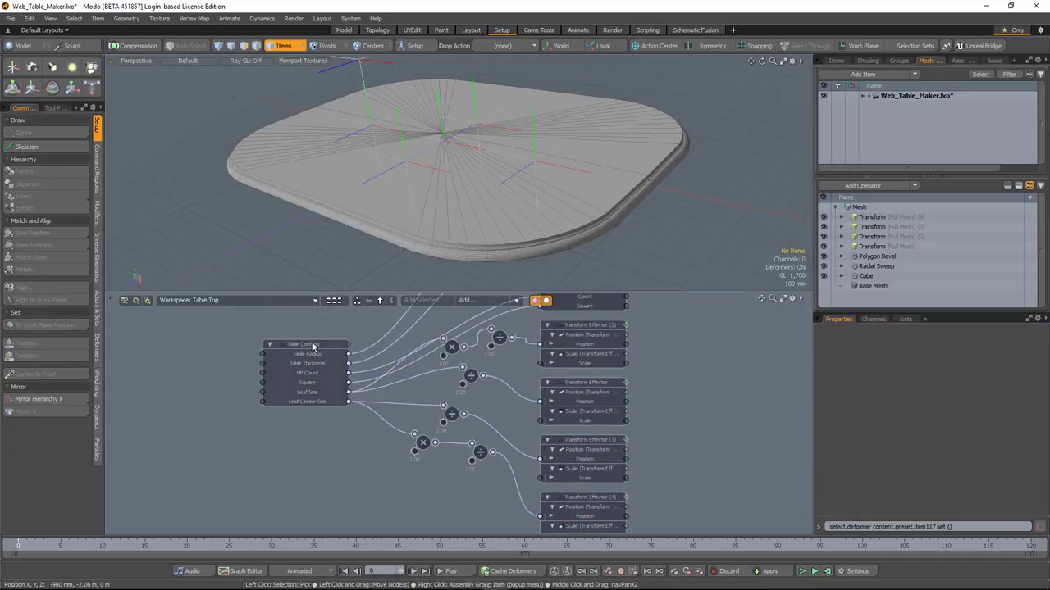
Add a Corner Radius user channel of type Percentage, mode Scalar, with a default value of 100.0, to Table Controls
{"action": "left_click", "coordinate": [311, 346]}
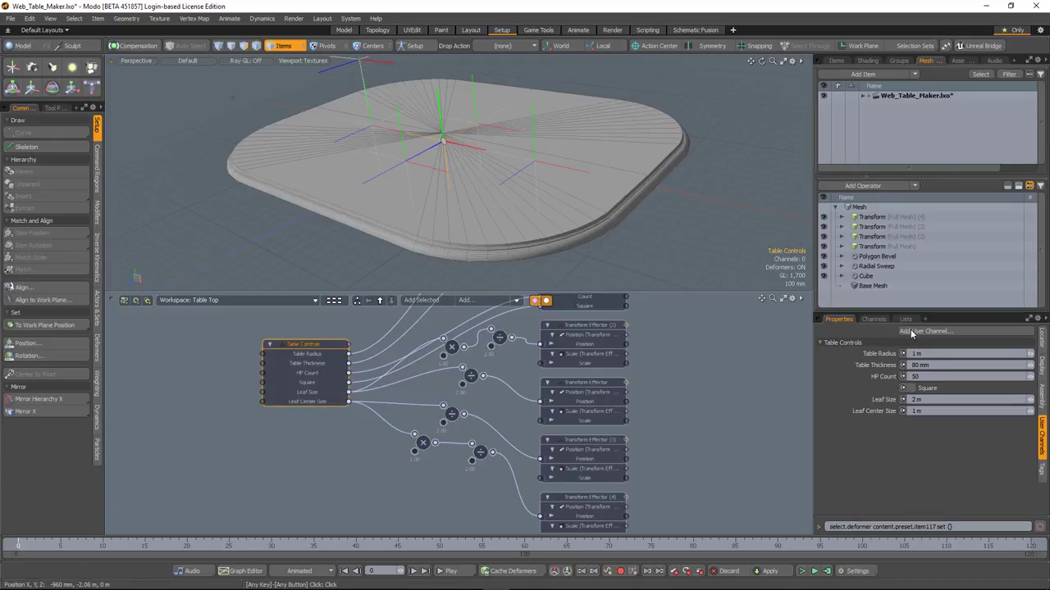
{"action": "left_click", "coordinate": [914, 332]}
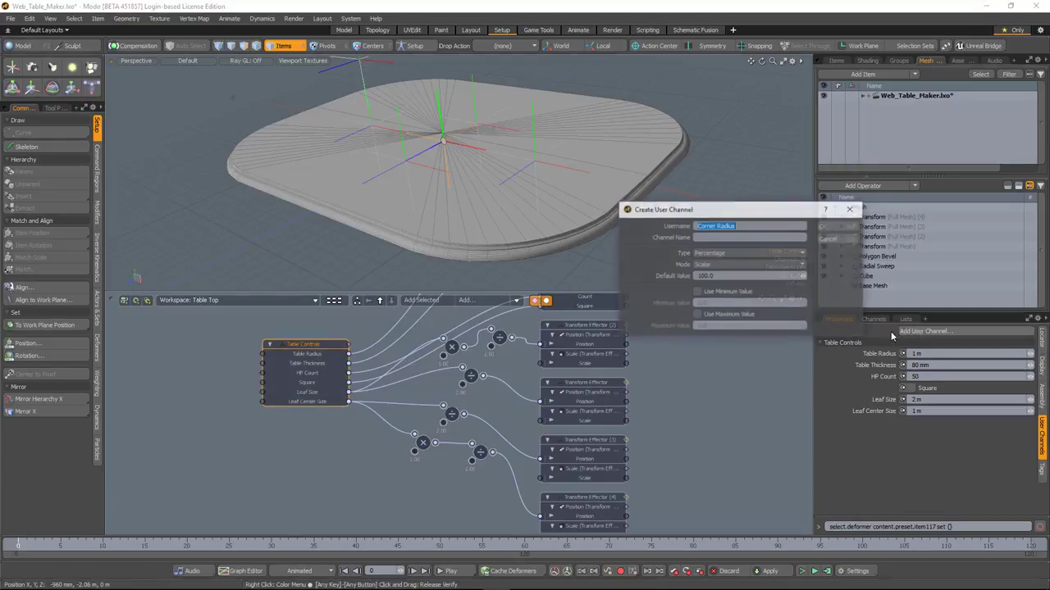
{"action": "left_click", "coordinate": [763, 252]}
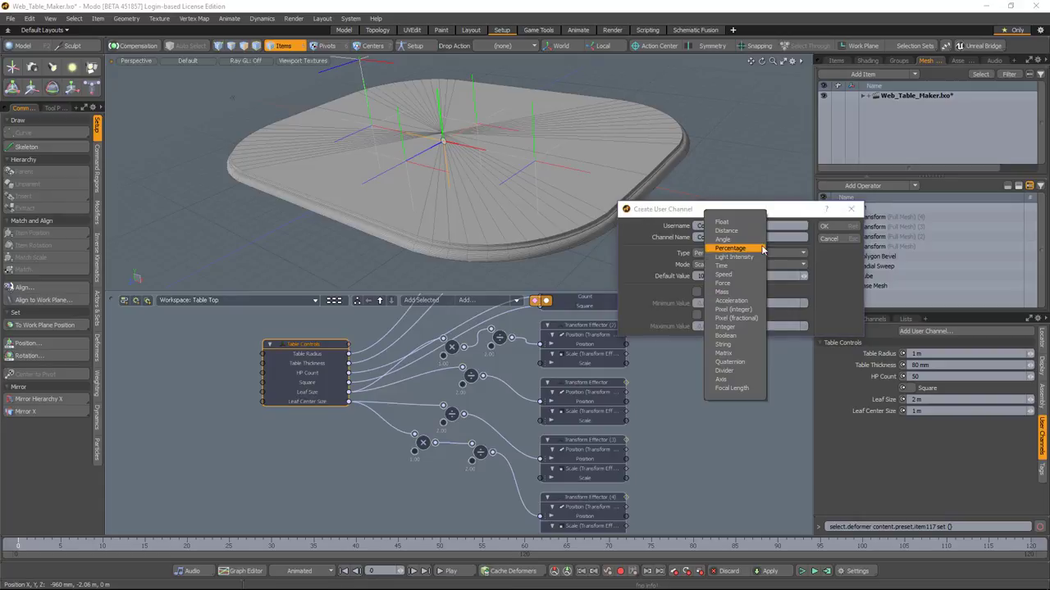
{"action": "left_click", "coordinate": [757, 248]}
{"action": "left_click", "coordinate": [719, 277]}
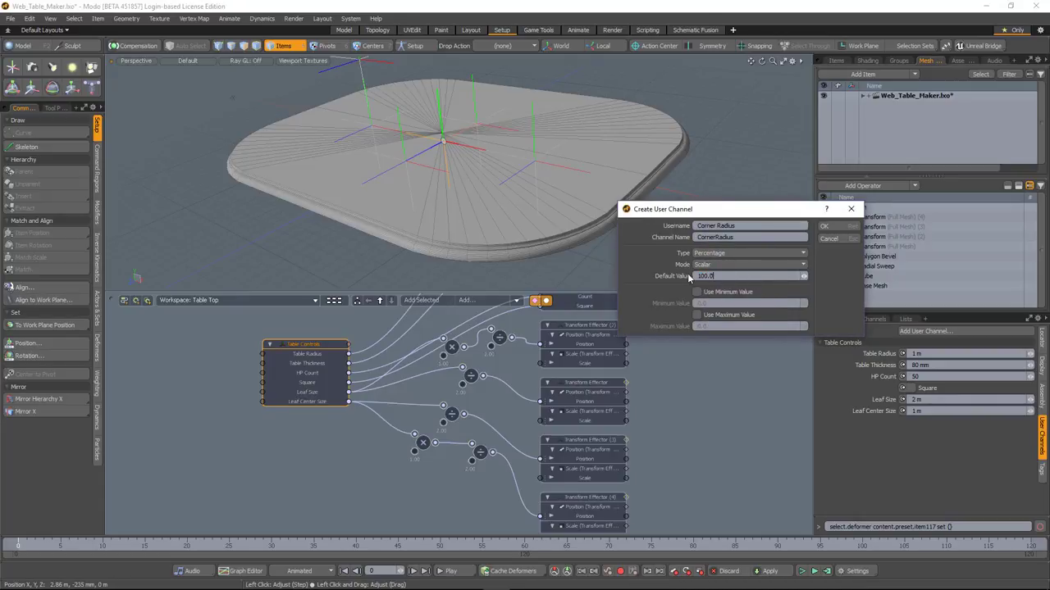
{"action": "left_click", "coordinate": [826, 228]}
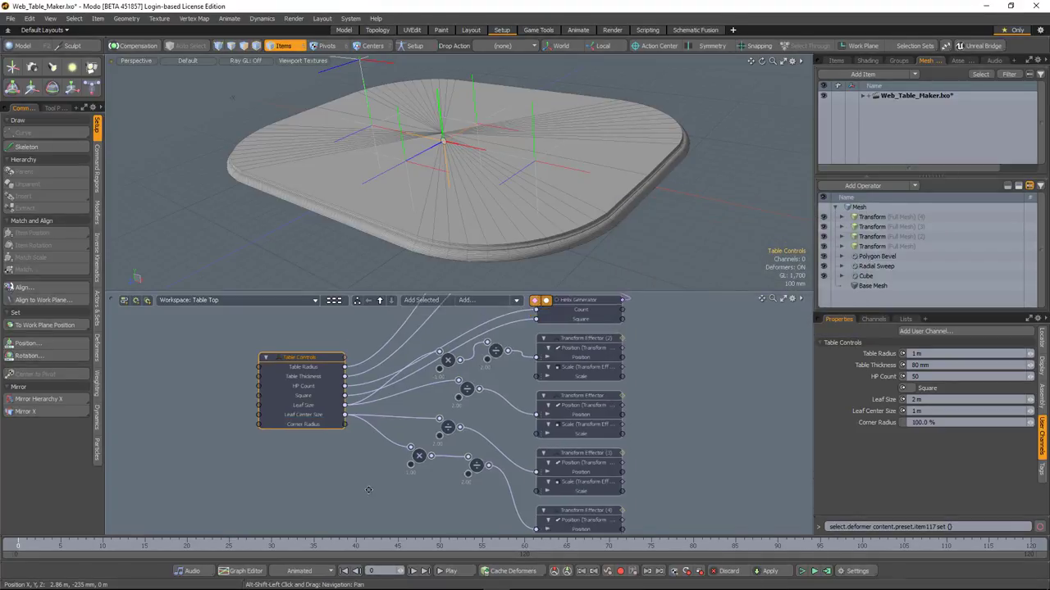
Connect the Corner Radius channel of Table Controls to the Scale channel of all four Transform Effector nodes
{"action": "left_click_drag", "start_coordinate": [566, 375], "coordinate": [344, 416]}
{"action": "left_click_drag", "start_coordinate": [546, 422], "coordinate": [343, 421]}
{"action": "left_click_drag", "start_coordinate": [547, 490], "coordinate": [534, 482]}
{"action": "middle_click_drag", "start_coordinate": [477, 510], "coordinate": [470, 481]}
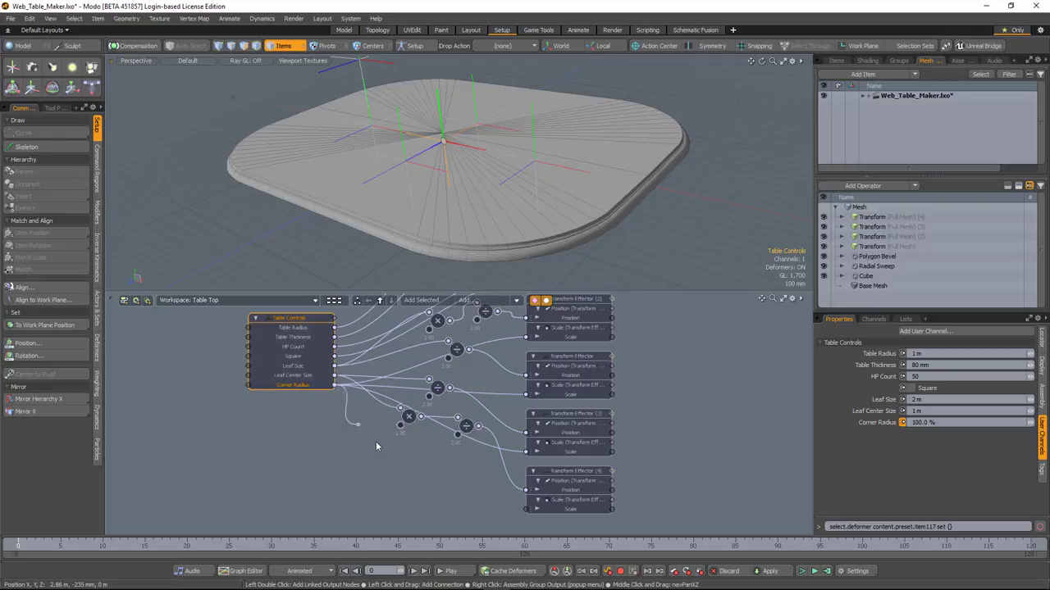
{"action": "left_click_drag", "start_coordinate": [545, 515], "coordinate": [534, 509]}
{"action": "middle_click_drag", "start_coordinate": [379, 463], "coordinate": [368, 483]}
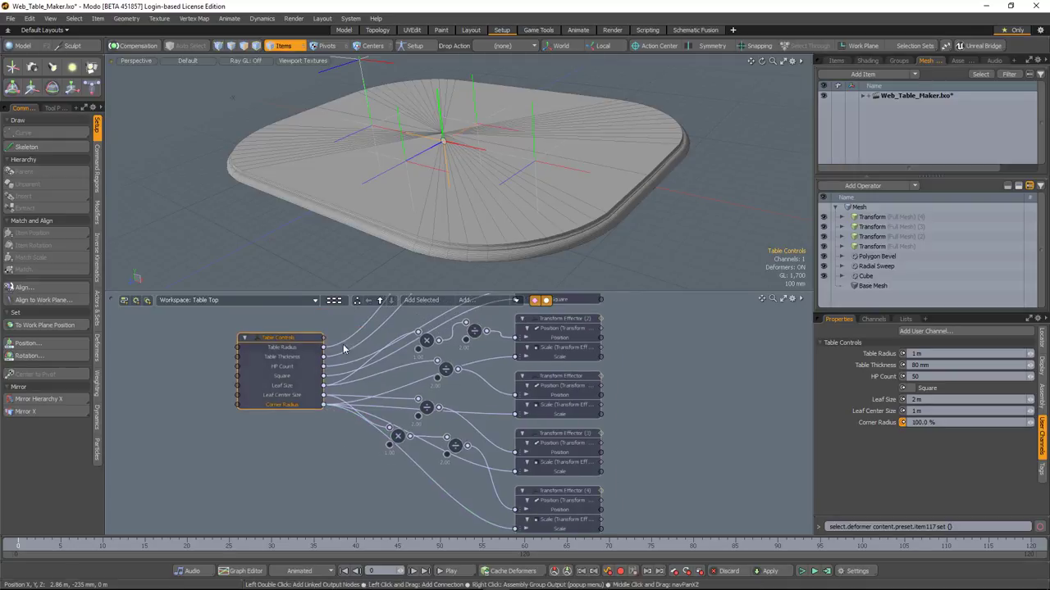
Set Corner Radius to 50% and examine the table top's bevelled edge up close
{"action": "type", "text": "50"}
{"action": "key", "text": "Return"}
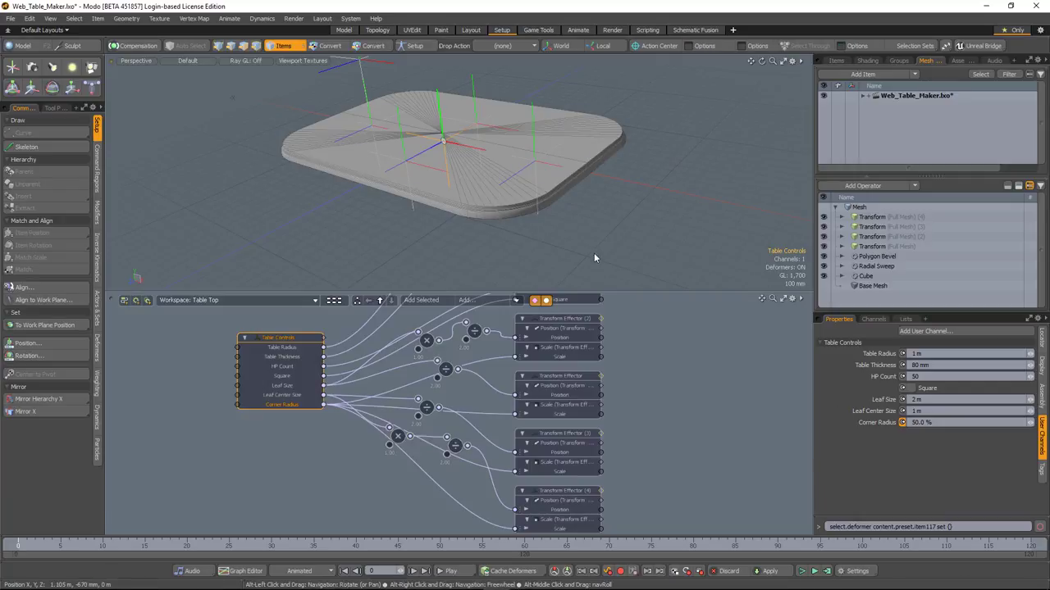
{"action": "left_click_drag", "start_coordinate": [570, 245], "coordinate": [365, 194], "text": "alt"}
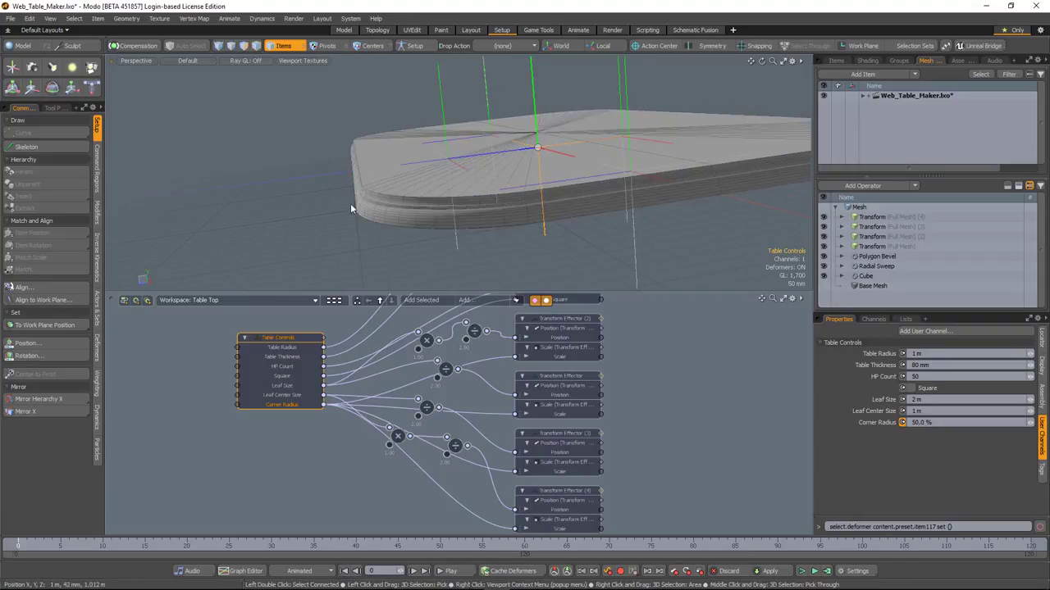
{"action": "left_click_drag", "start_coordinate": [362, 192], "coordinate": [382, 244], "text": "alt"}
Move the Polygon Bevel operator above the four Transform operators in the mesh operator stack
{"action": "left_click_drag", "start_coordinate": [888, 312], "coordinate": [887, 387]}
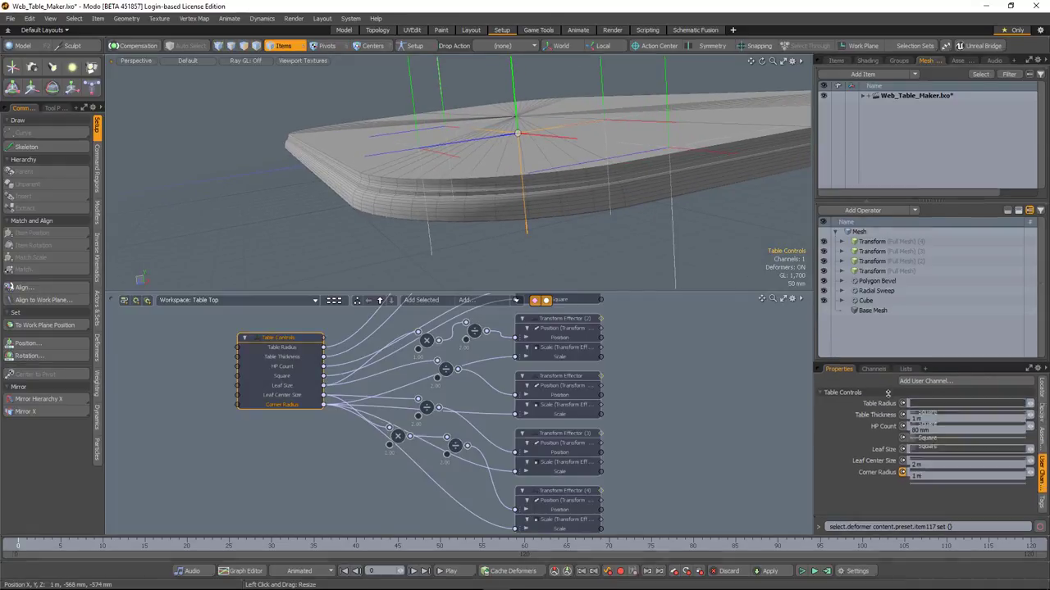
{"action": "left_click", "coordinate": [879, 300]}
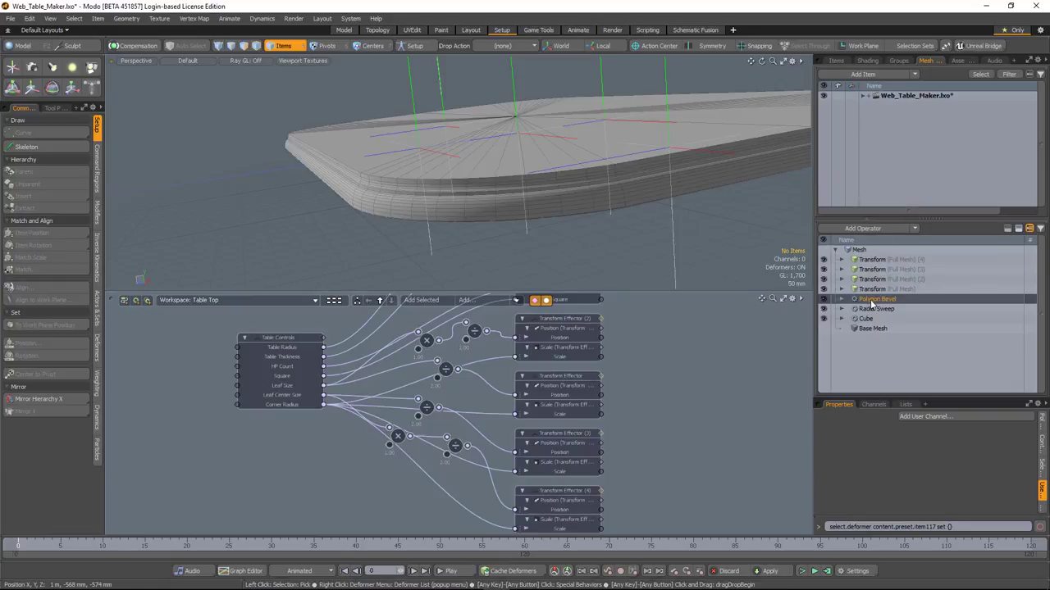
{"action": "left_click_drag", "start_coordinate": [874, 264], "coordinate": [875, 260]}
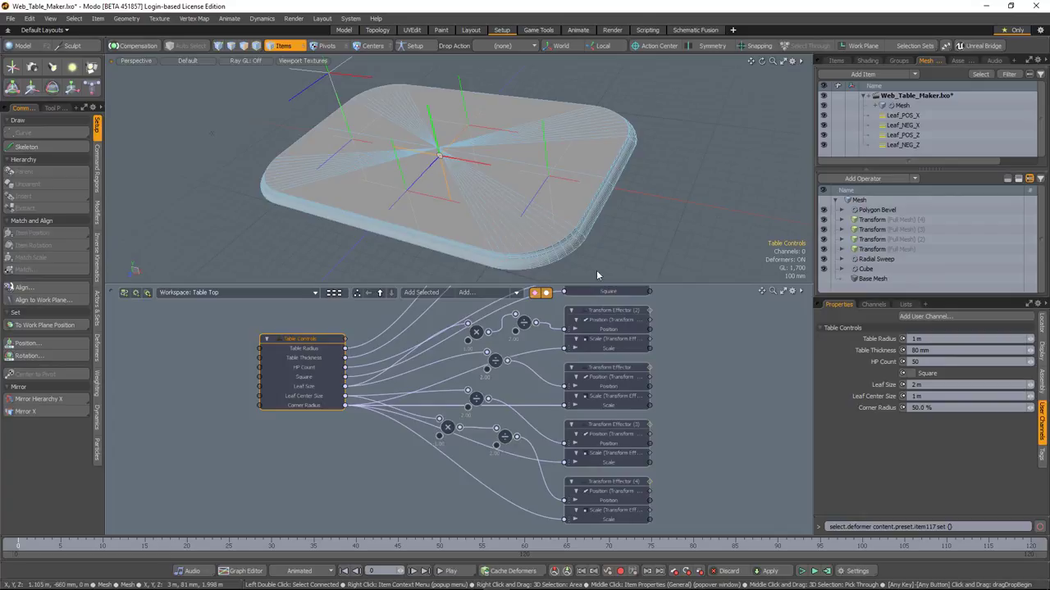
Try a Corner Radius of 30% on Table Controls, and set it back to 100%
{"action": "left_click", "coordinate": [922, 407]}
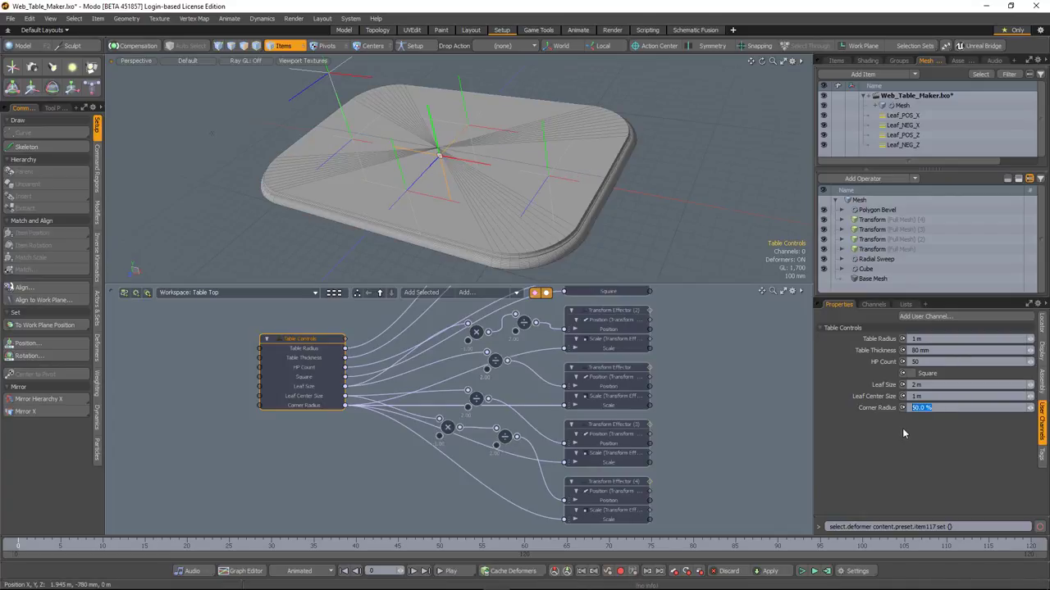
{"action": "key", "text": "Return"}
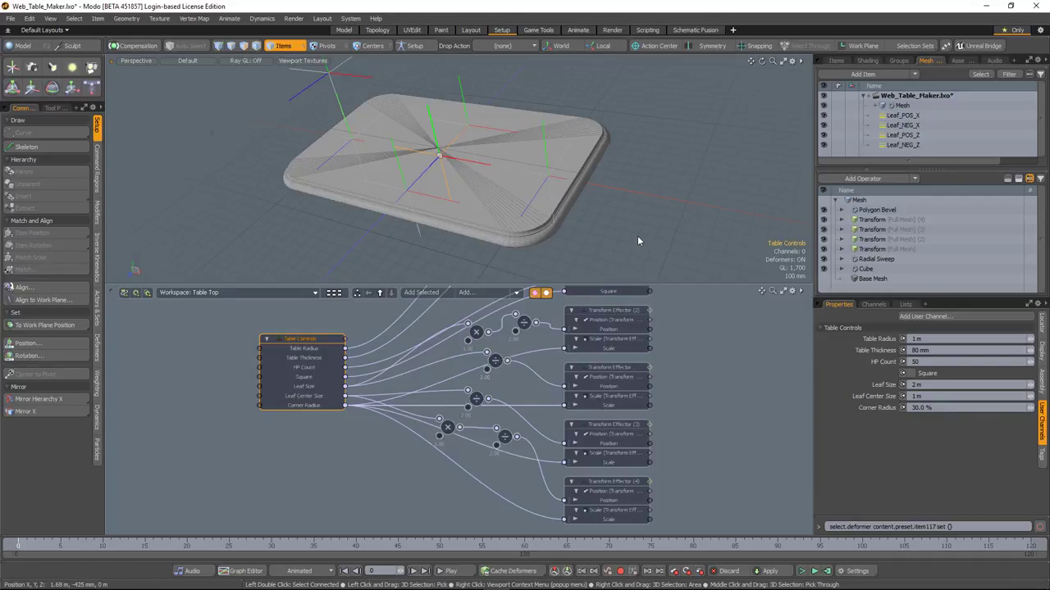
{"action": "left_click", "coordinate": [917, 407]}
{"action": "type", "text": "100"}
{"action": "key", "text": "Return"}
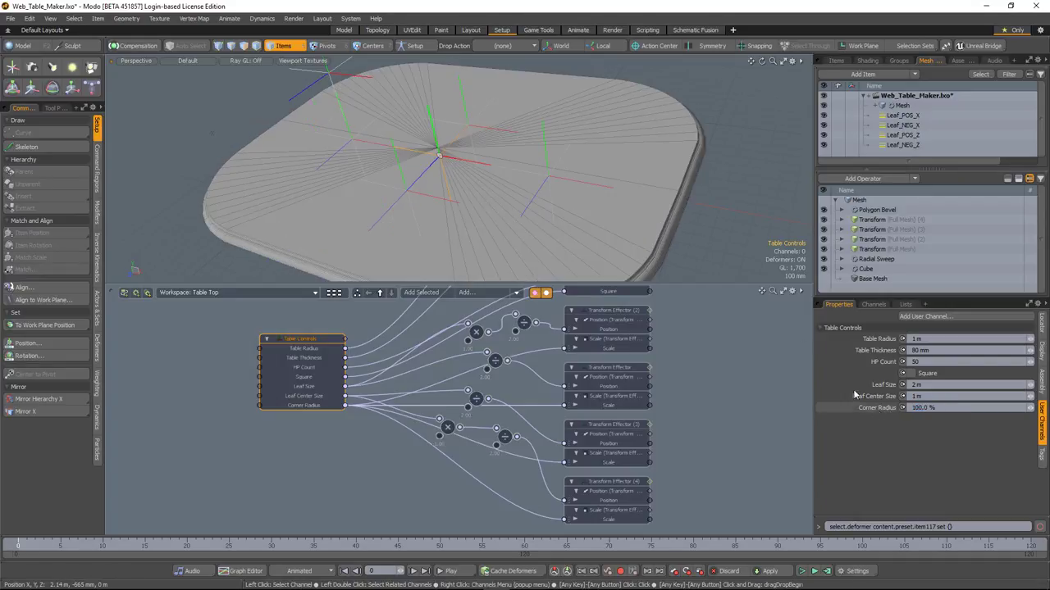
{"action": "scroll", "coordinate": [495, 206], "scroll_direction": "down", "scroll_amount": 1}
{"action": "mouse_move", "coordinate": [495, 205]}
{"action": "left_mouse_down", "text": "alt"}
{"action": "mouse_move", "coordinate": [508, 184]}
{"action": "mouse_move", "coordinate": [494, 182]}
{"action": "mouse_move", "coordinate": [504, 187]}
{"action": "mouse_move", "coordinate": [496, 201]}
{"action": "left_mouse_up", "text": "alt"}
{"action": "left_click_drag", "start_coordinate": [551, 243], "coordinate": [566, 225], "text": "alt"}
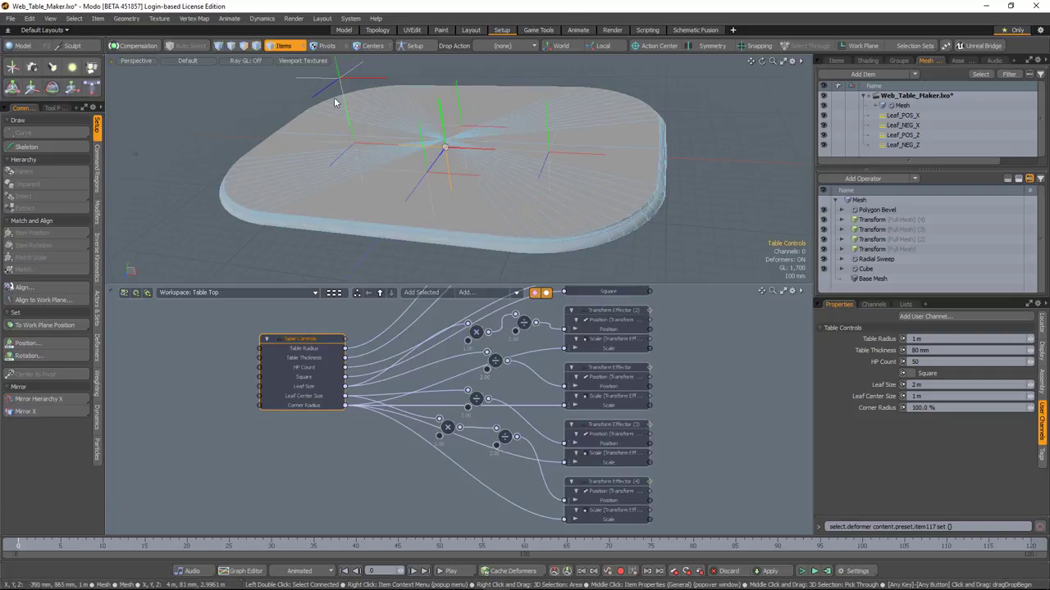
{"action": "left_click_drag", "start_coordinate": [448, 205], "coordinate": [479, 328], "text": "alt"}
{"action": "left_click_drag", "start_coordinate": [661, 251], "coordinate": [653, 263], "text": "alt"}
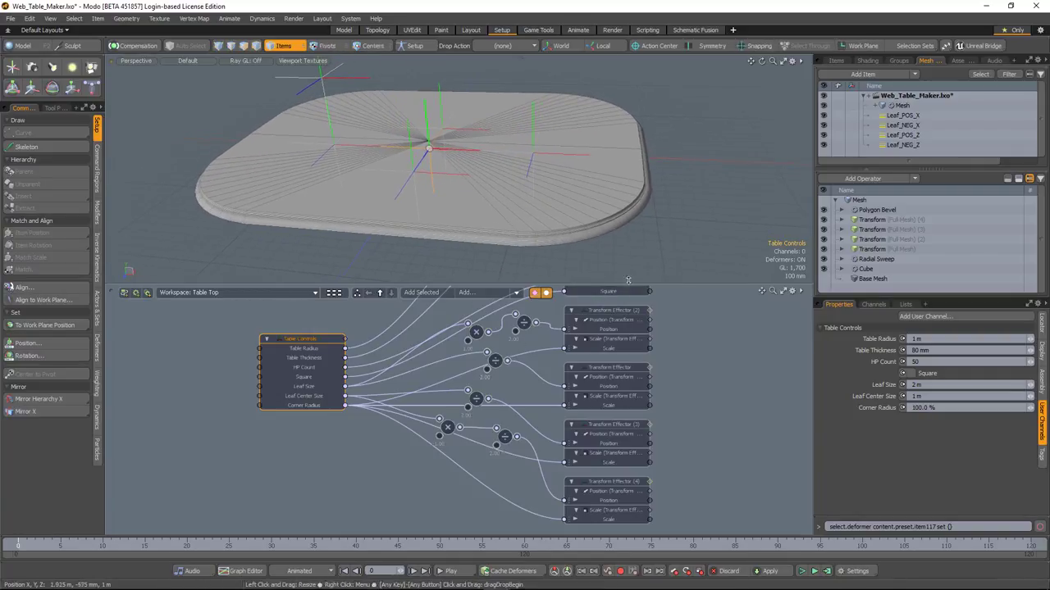
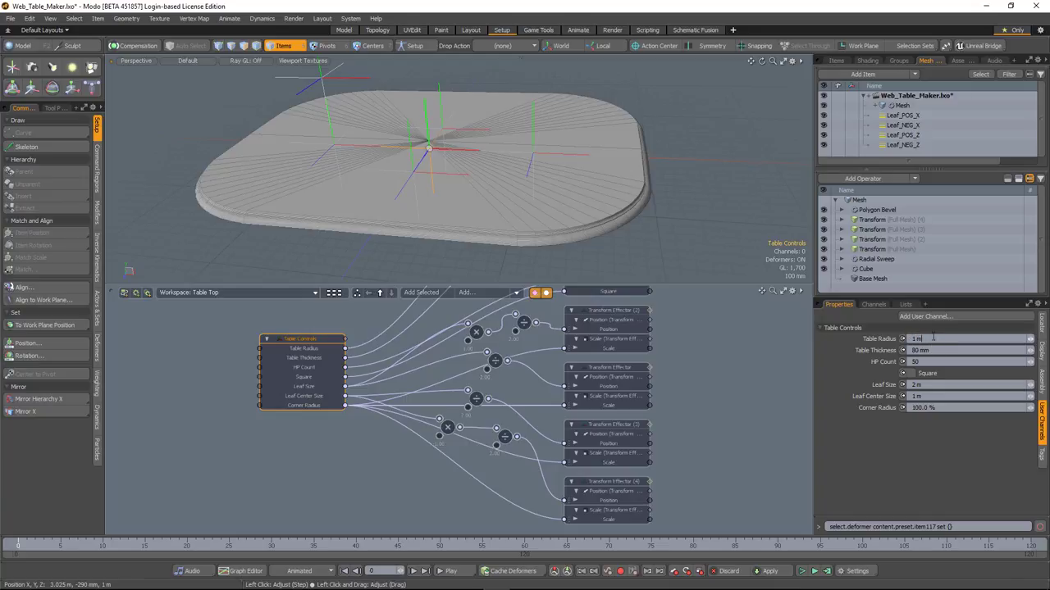
{"action": "left_click", "coordinate": [674, 208]}
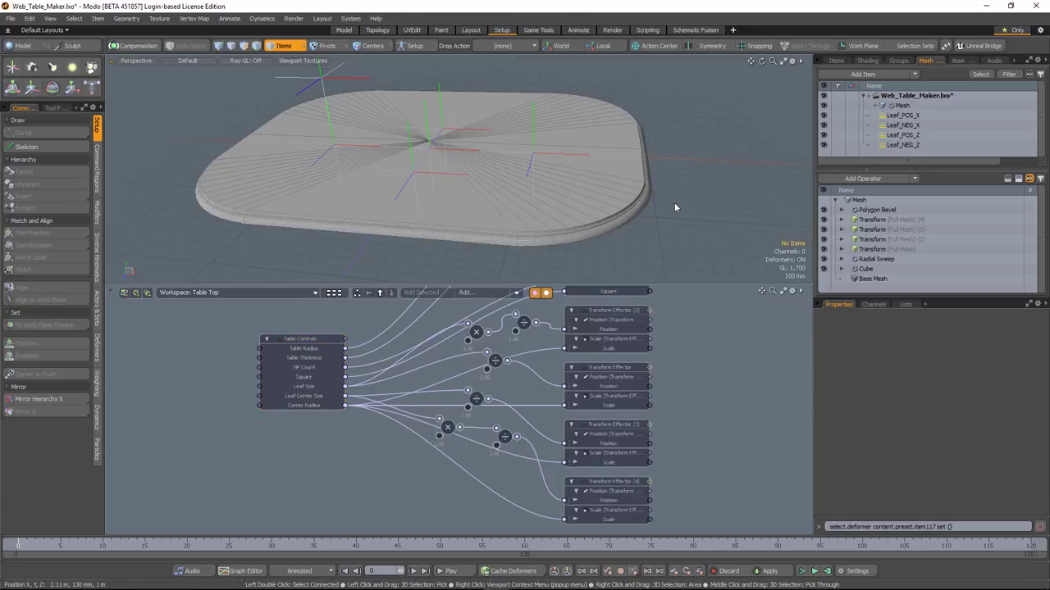
Add a Relationship channel modifier to the schematic below Table Controls and connect Corner Radius to its Input
{"action": "left_click_drag", "start_coordinate": [442, 443], "coordinate": [412, 441], "text": "alt+shift"}
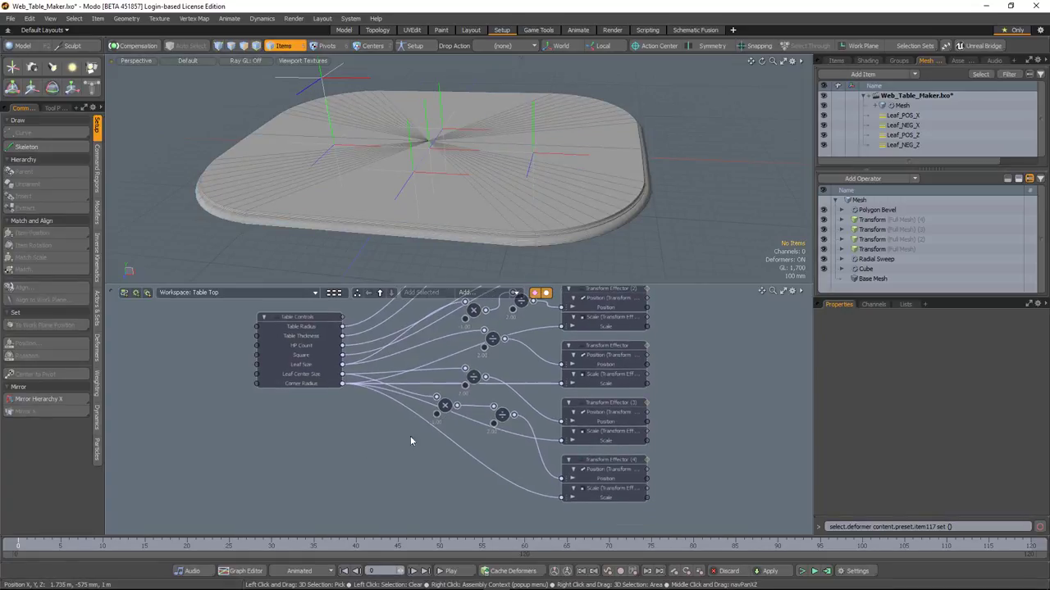
{"action": "left_click", "coordinate": [514, 293]}
{"action": "mouse_move", "coordinate": [511, 304]}
{"action": "mouse_move", "coordinate": [573, 303]}
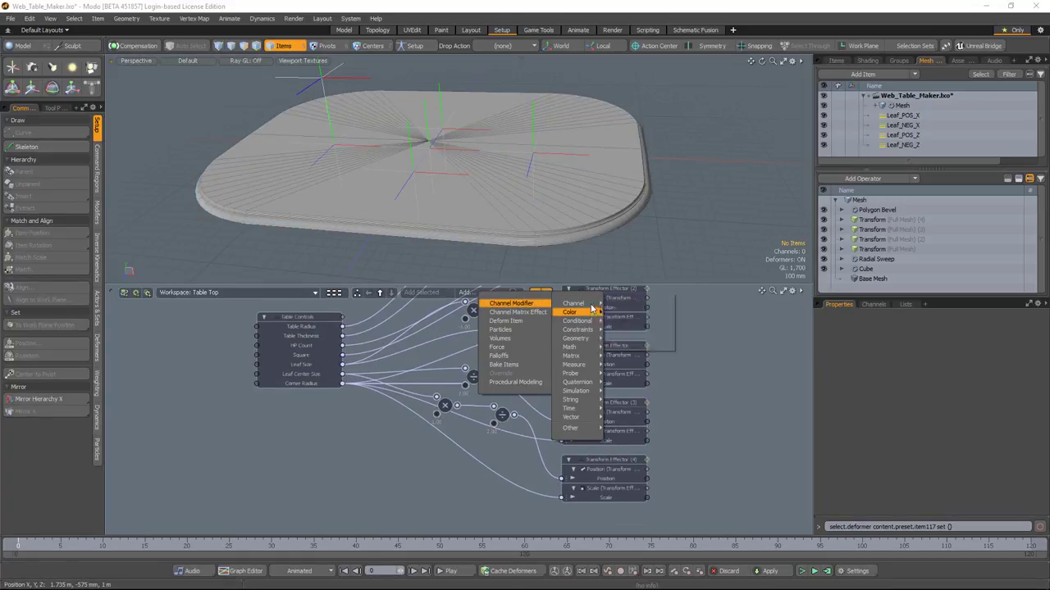
{"action": "left_click", "coordinate": [628, 322]}
{"action": "left_click_drag", "start_coordinate": [466, 456], "coordinate": [374, 477]}
{"action": "left_click", "coordinate": [342, 385]}
{"action": "left_click_drag", "start_coordinate": [294, 465], "coordinate": [315, 478]}
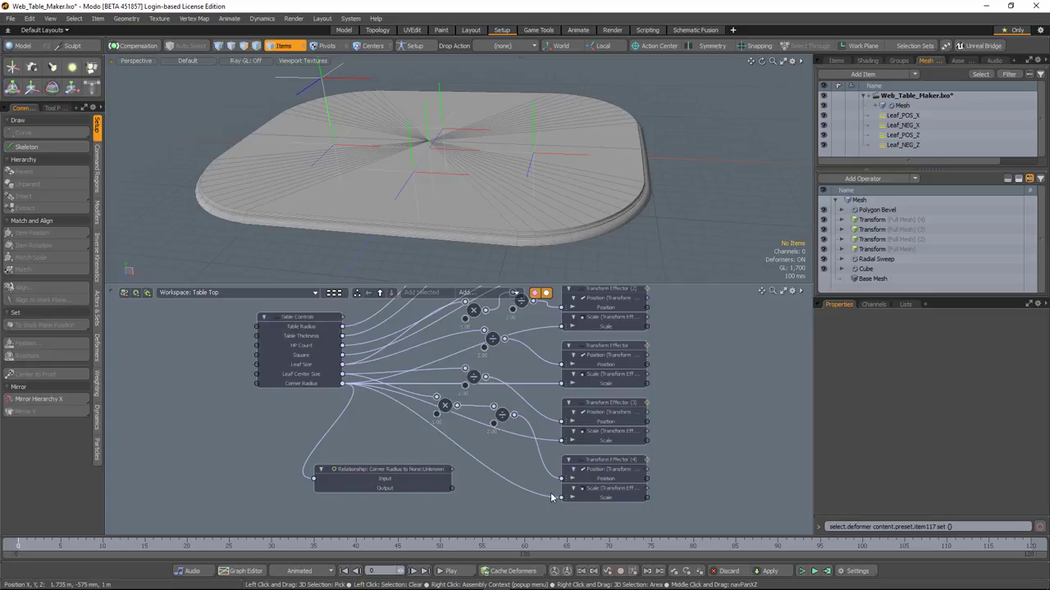
Add a Distance user channel named BLANK to Transform Effector (4) and connect the Relationship node's Output to it
{"action": "left_click", "coordinate": [604, 462]}
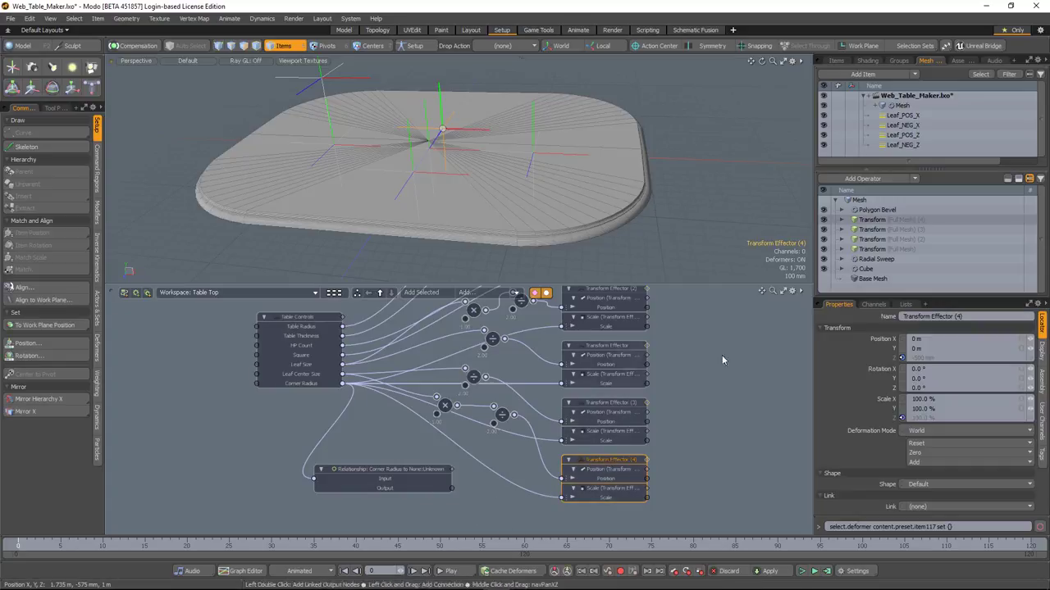
{"action": "left_click", "coordinate": [1042, 419]}
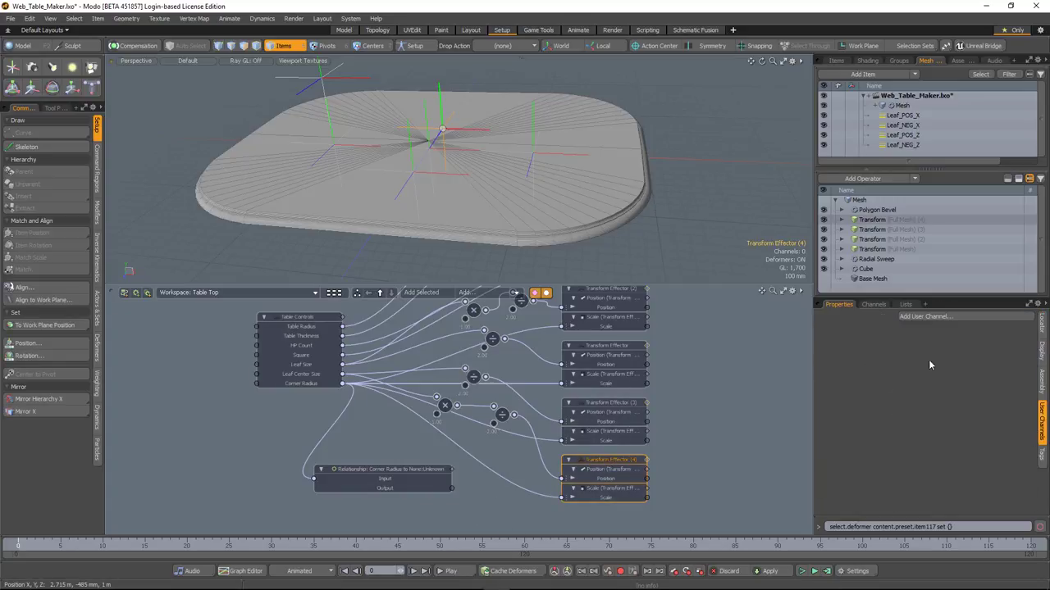
{"action": "left_click", "coordinate": [925, 317]}
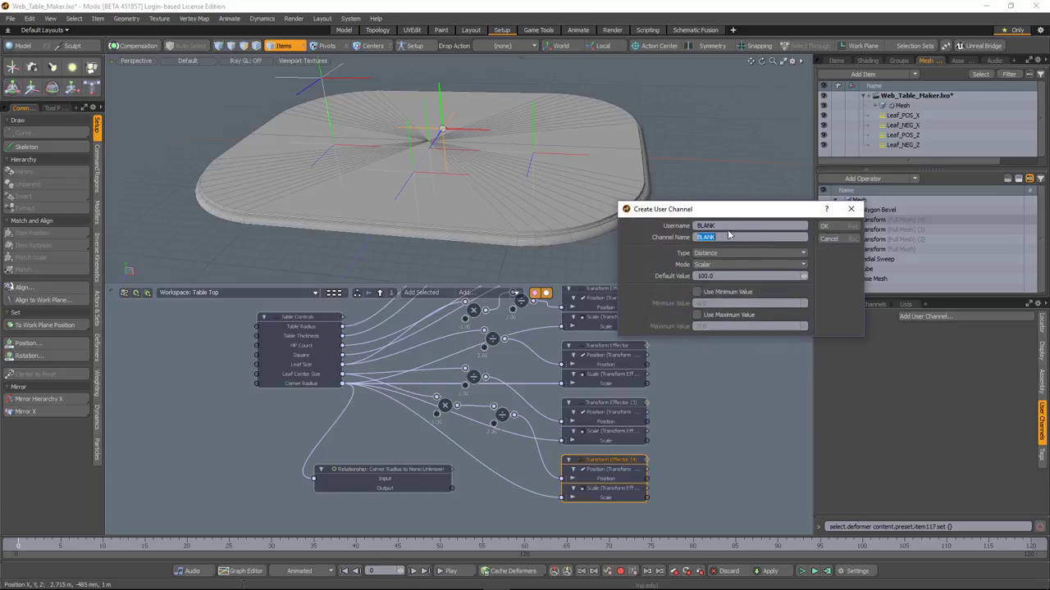
{"action": "left_click", "coordinate": [826, 229]}
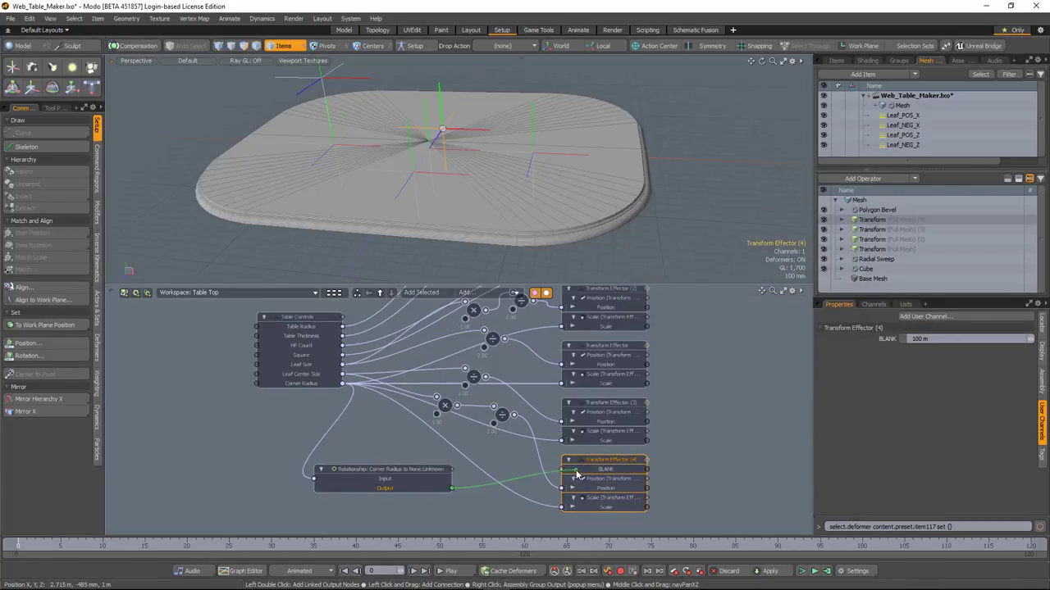
{"action": "left_click_drag", "start_coordinate": [576, 474], "coordinate": [577, 471]}
{"action": "left_click", "coordinate": [400, 512]}
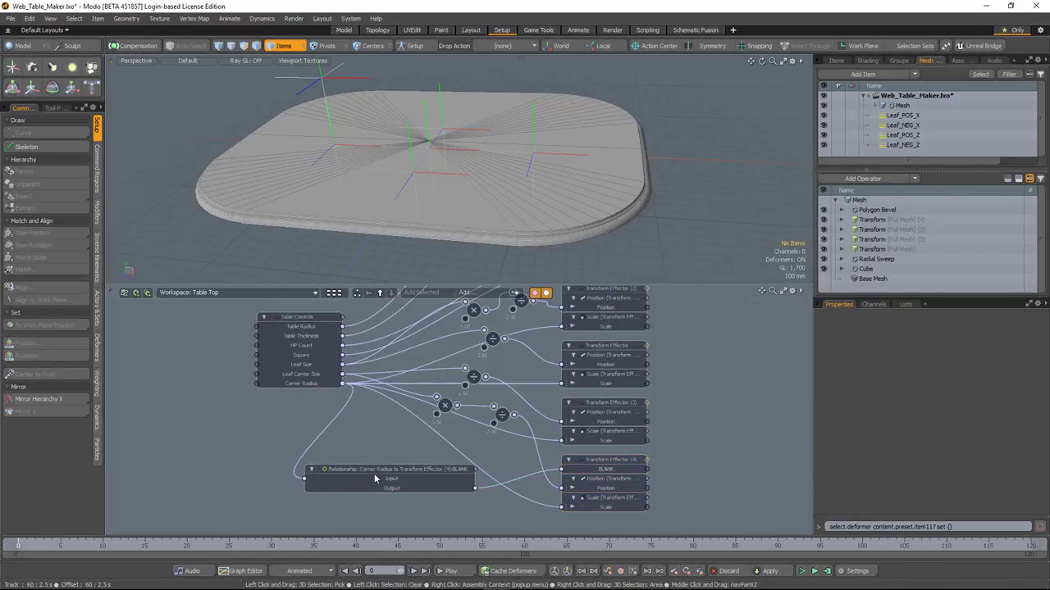
Open the Relationship's graph and add a second key on the value curve at about 85% input
{"action": "double_click", "coordinate": [378, 469]}
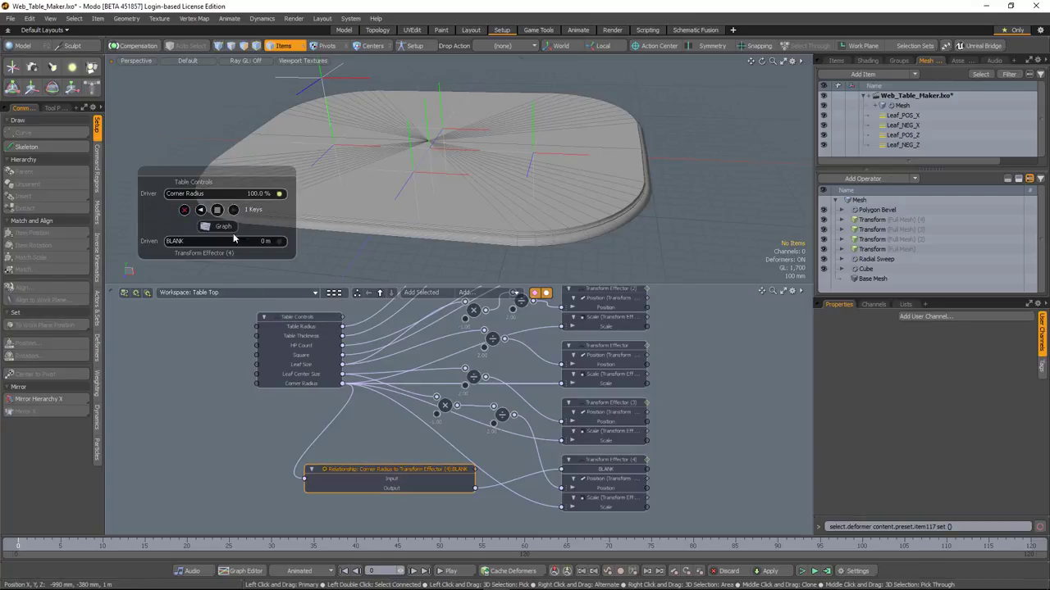
{"action": "left_click", "coordinate": [220, 227]}
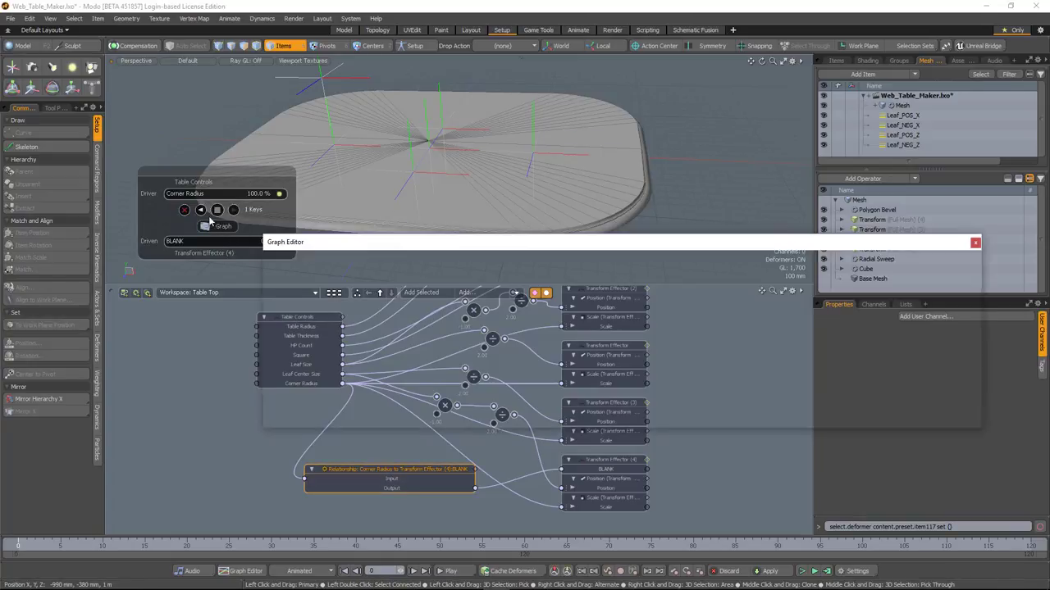
{"action": "left_click_drag", "start_coordinate": [419, 246], "coordinate": [436, 240]}
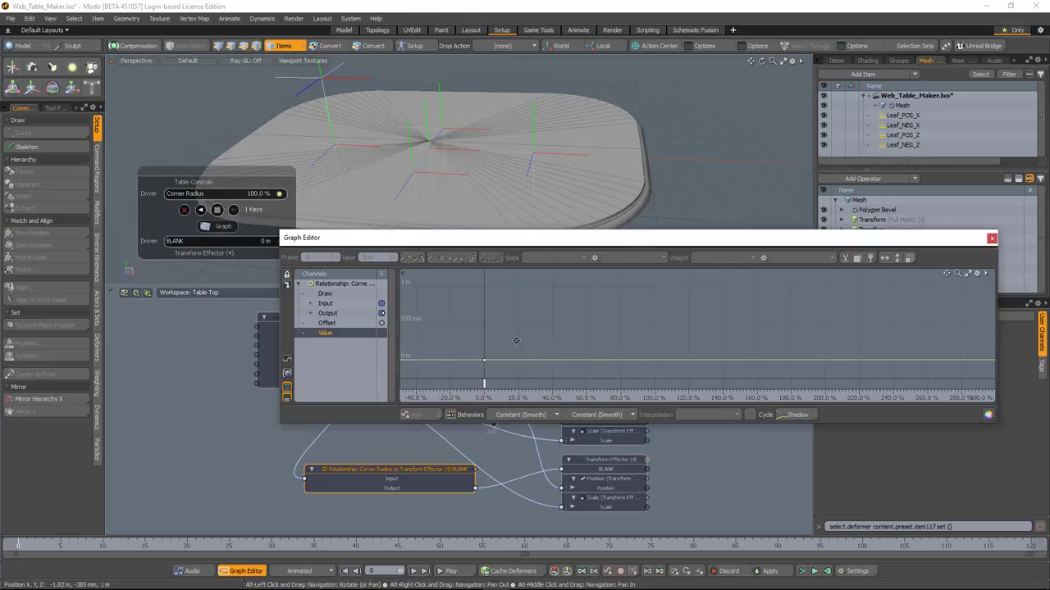
{"action": "left_click_drag", "start_coordinate": [631, 360], "coordinate": [638, 370], "text": "ctrl+alt"}
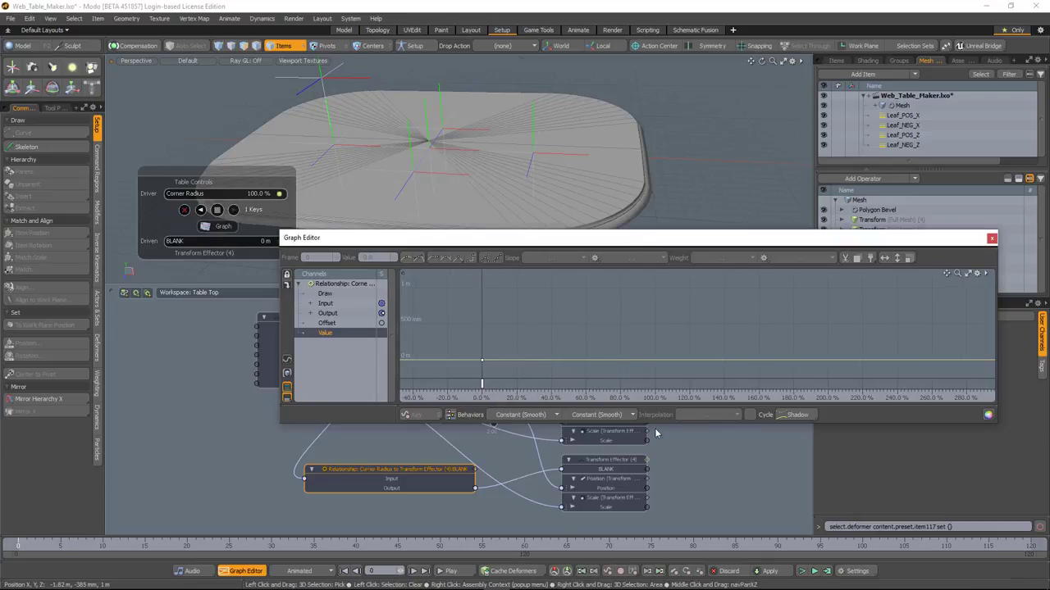
{"action": "left_click", "coordinate": [630, 361], "text": "ctrl"}
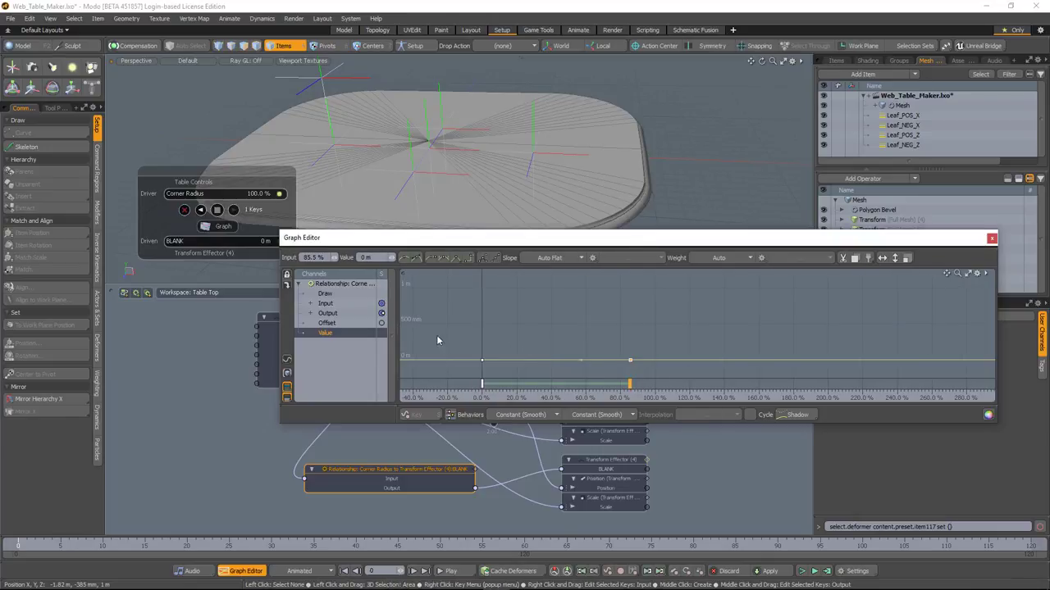
{"action": "left_click_drag", "start_coordinate": [561, 241], "coordinate": [551, 288]}
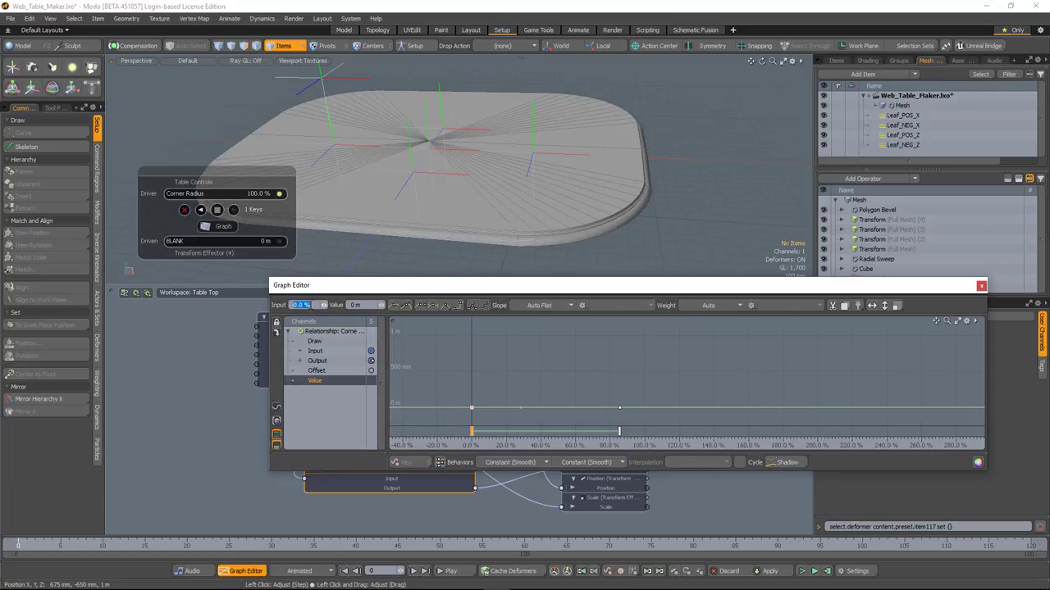
Set the value of the 0% key to 1 m and move the second key's input to 100%
{"action": "left_click", "coordinate": [358, 305]}
{"action": "type", "text": "1M"}
{"action": "key", "text": "Return"}
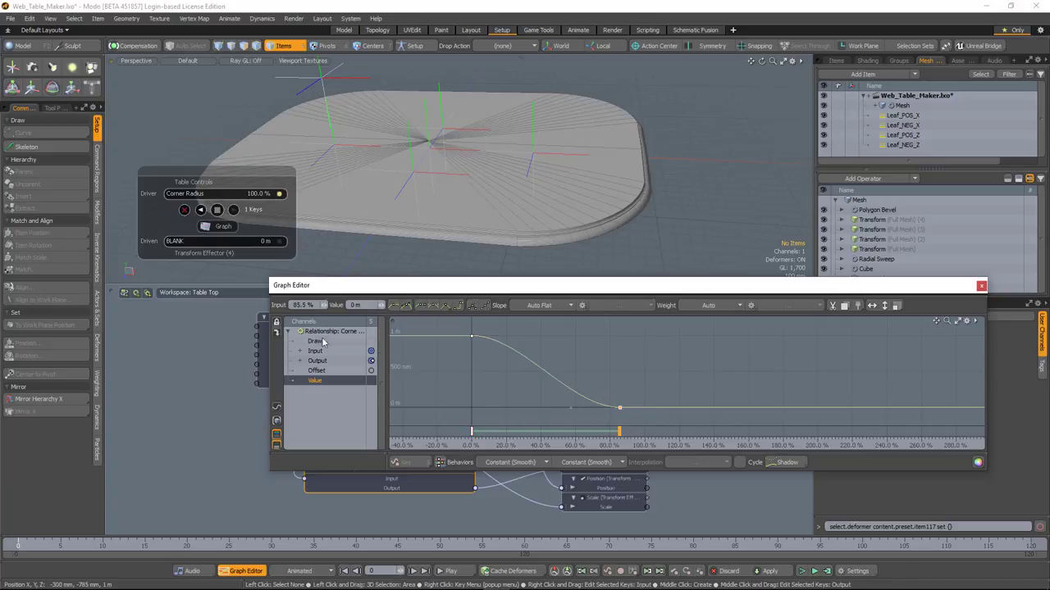
{"action": "left_click_drag", "start_coordinate": [315, 305], "coordinate": [284, 322]}
{"action": "type", "text": "100"}
{"action": "key", "text": "Return"}
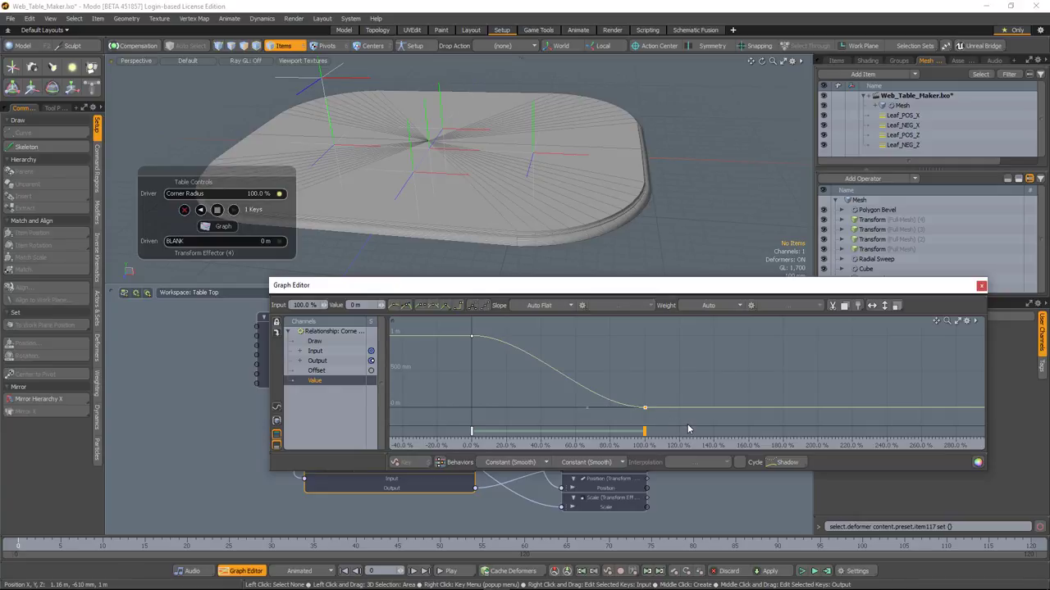
Set the behaviors before and after the Relationship value curve to Linear, close the graph, and save the scene
{"action": "left_click", "coordinate": [510, 461]}
{"action": "left_click", "coordinate": [501, 466]}
{"action": "left_click", "coordinate": [592, 462]}
{"action": "left_click", "coordinate": [574, 466]}
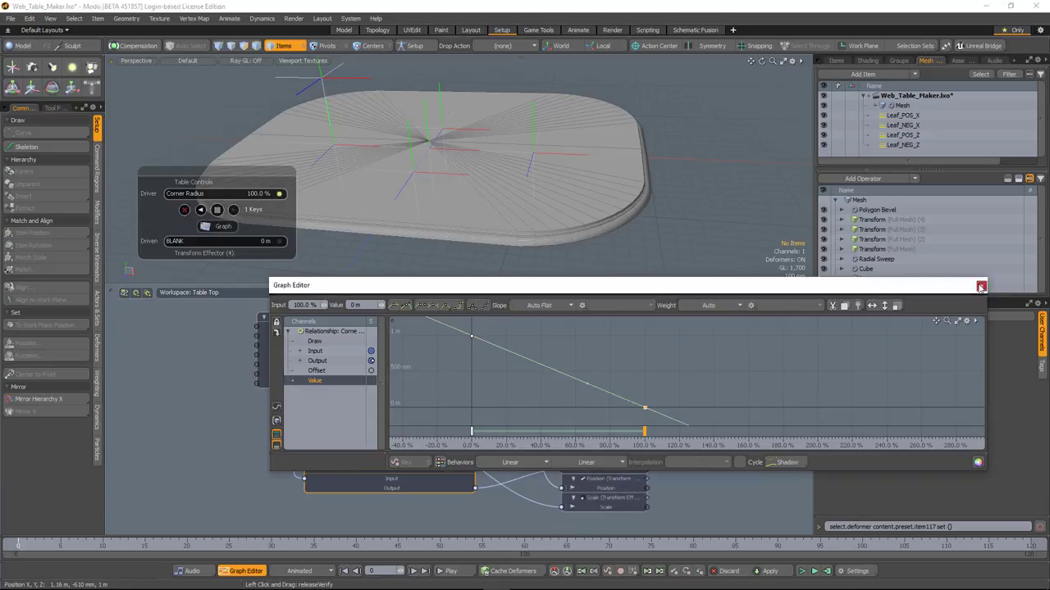
{"action": "left_click", "coordinate": [981, 284]}
{"action": "left_click", "coordinate": [186, 456]}
{"action": "key", "text": "ctrl+s"}
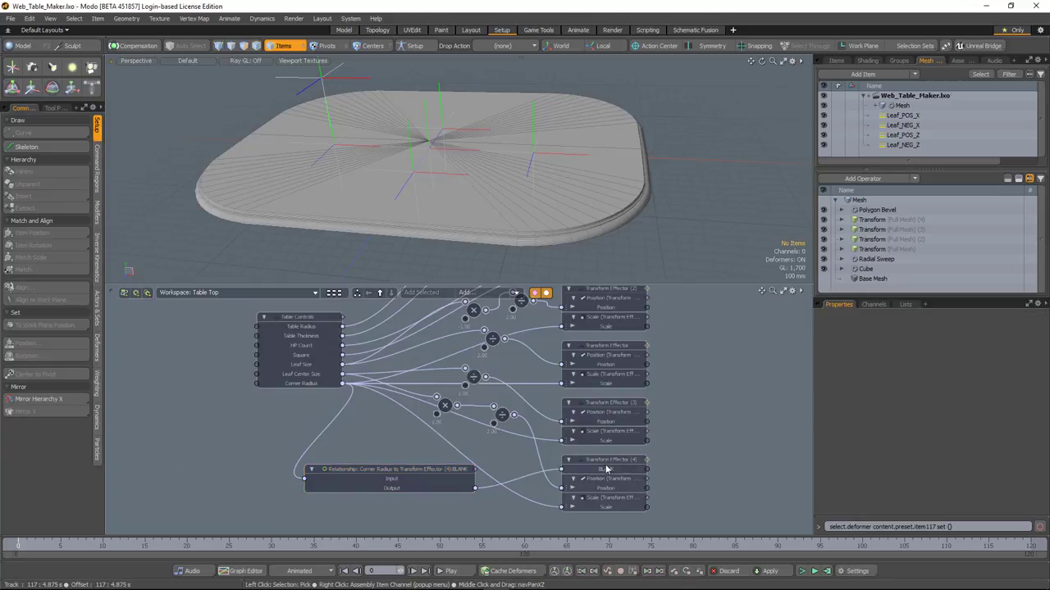
Insert a Basic Math: Add node into the link between the Divide node and Transform Effector (4)'s Position
{"action": "left_click", "coordinate": [607, 463]}
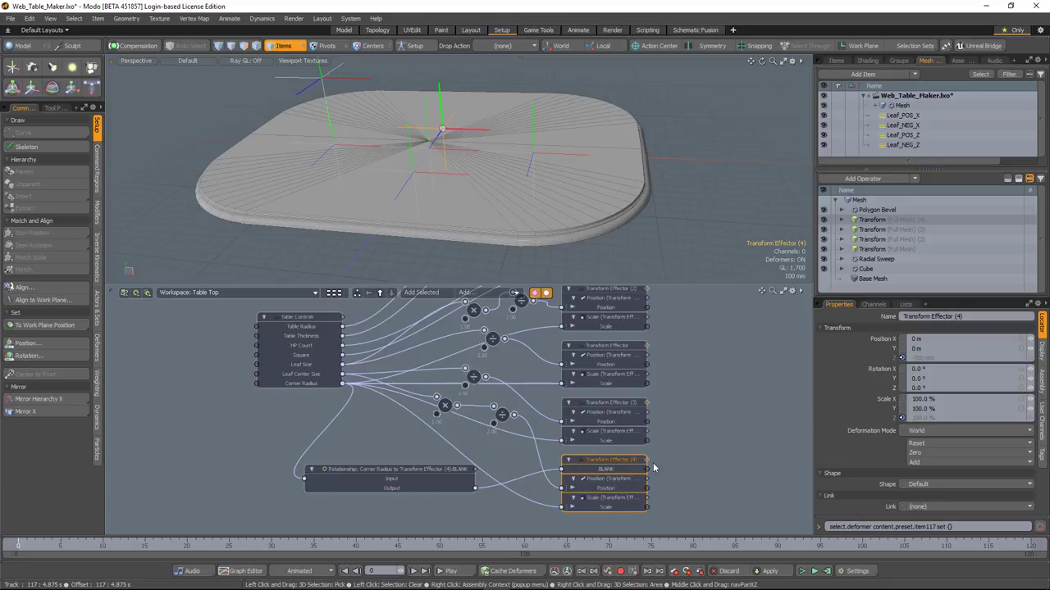
{"action": "left_click", "coordinate": [503, 414]}
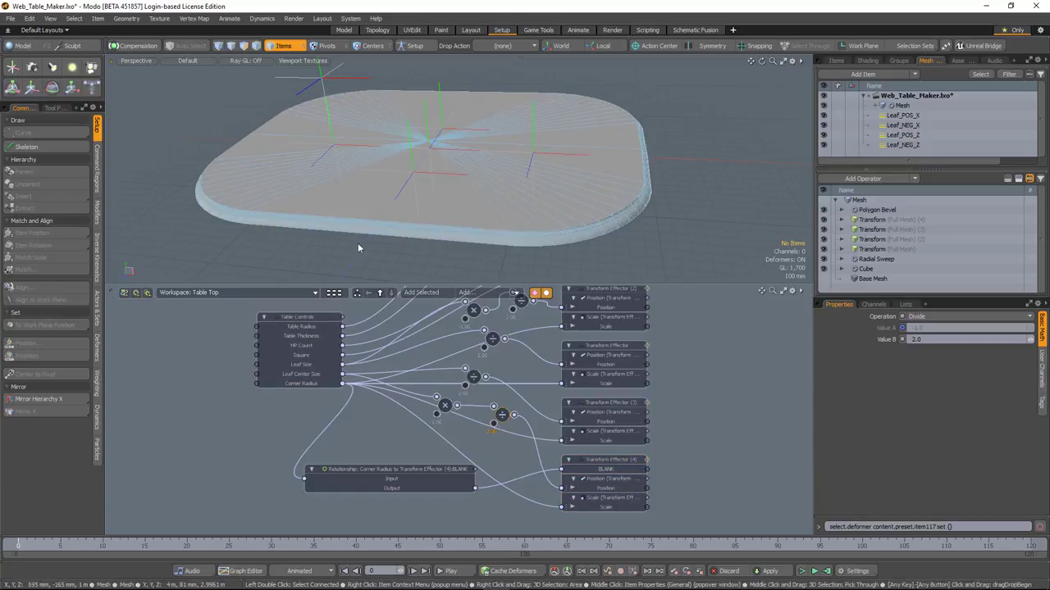
{"action": "left_click_drag", "start_coordinate": [502, 414], "coordinate": [483, 434]}
{"action": "left_click", "coordinate": [523, 455]}
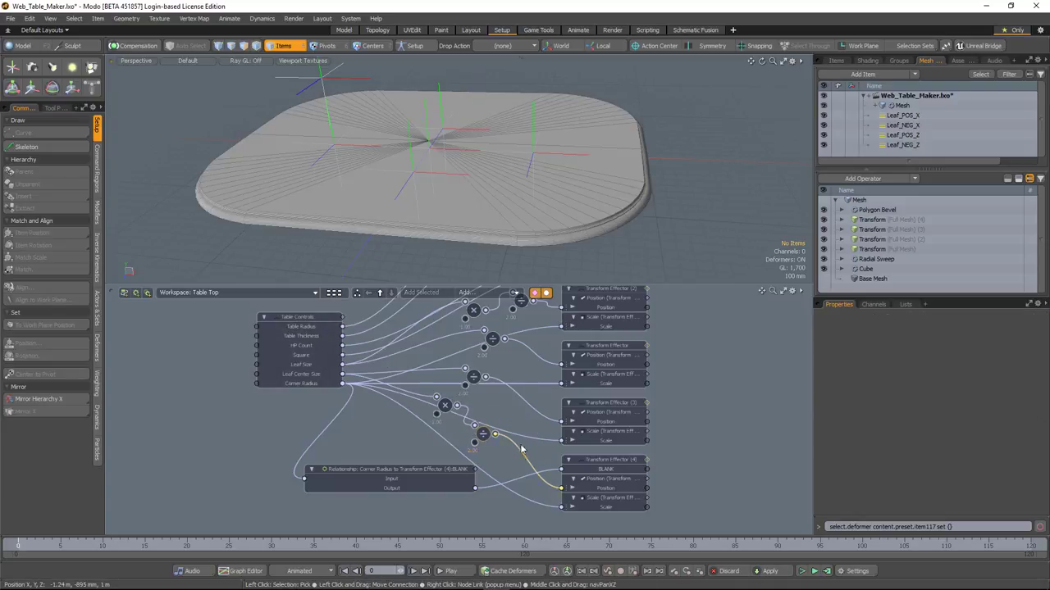
{"action": "left_click", "coordinate": [514, 293]}
{"action": "mouse_move", "coordinate": [529, 303]}
{"action": "mouse_move", "coordinate": [565, 307]}
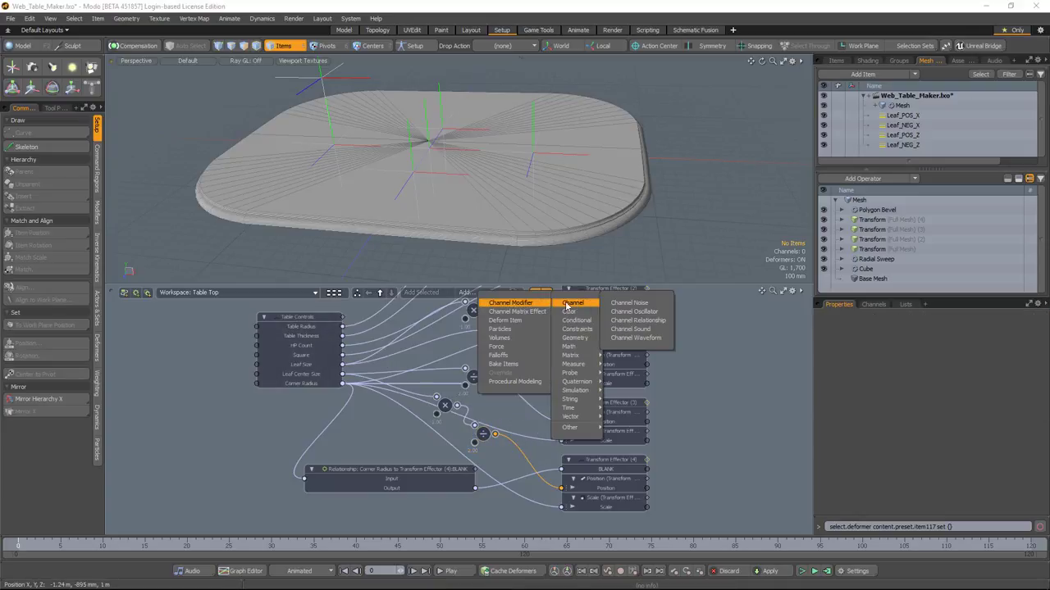
{"action": "mouse_move", "coordinate": [569, 348]}
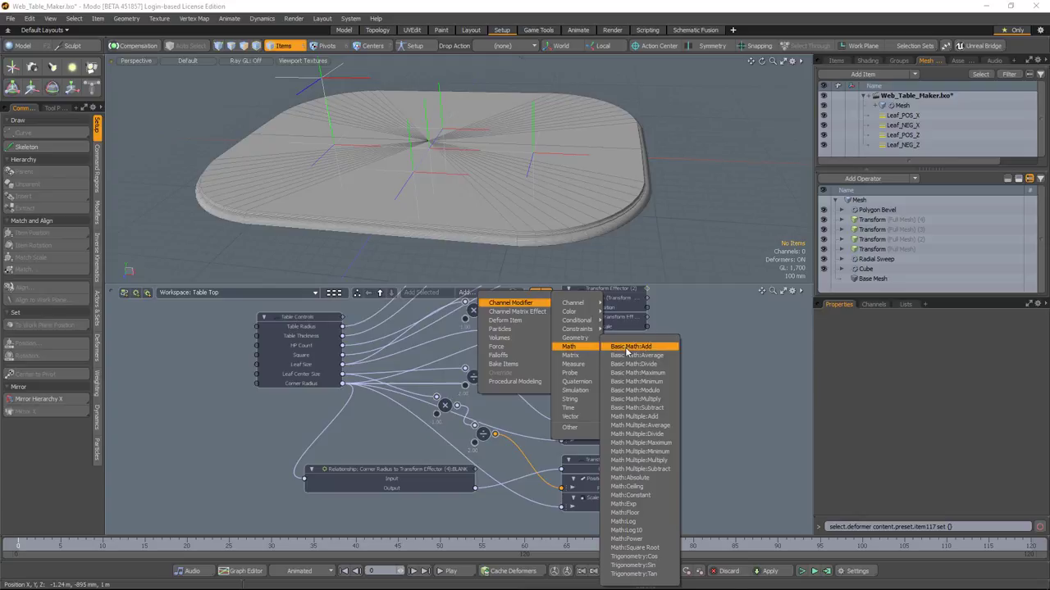
{"action": "left_click", "coordinate": [628, 351]}
{"action": "mouse_move", "coordinate": [522, 453]}
{"action": "left_mouse_down"}
{"action": "mouse_move", "coordinate": [522, 472]}
{"action": "mouse_move", "coordinate": [521, 463]}
{"action": "left_mouse_up"}
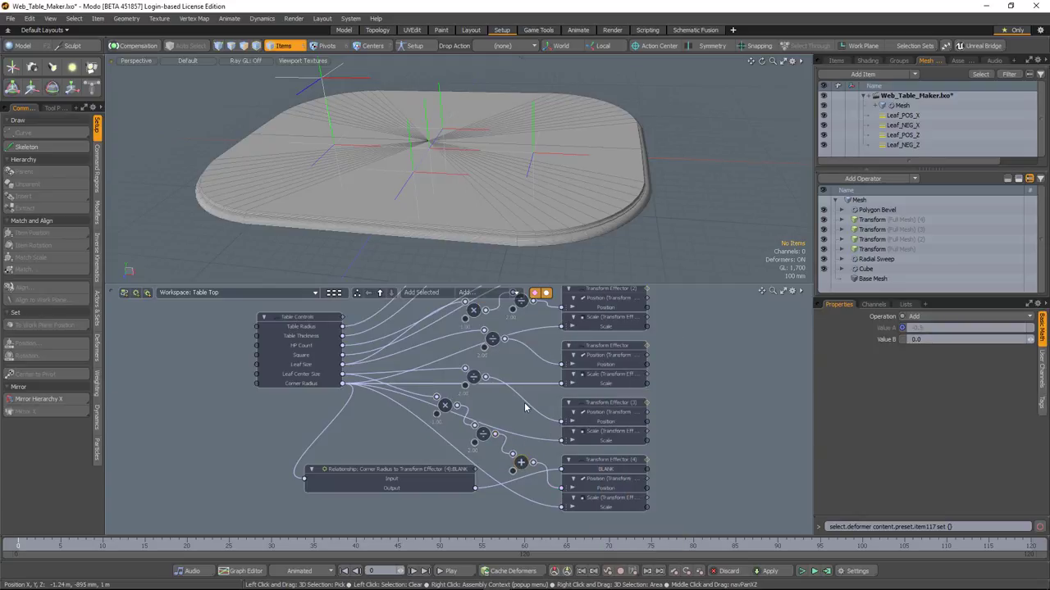
Insert a Basic Math: Add node into the Position link of Transform Effector (3) and another into that of Transform Effector
{"action": "left_click", "coordinate": [515, 396]}
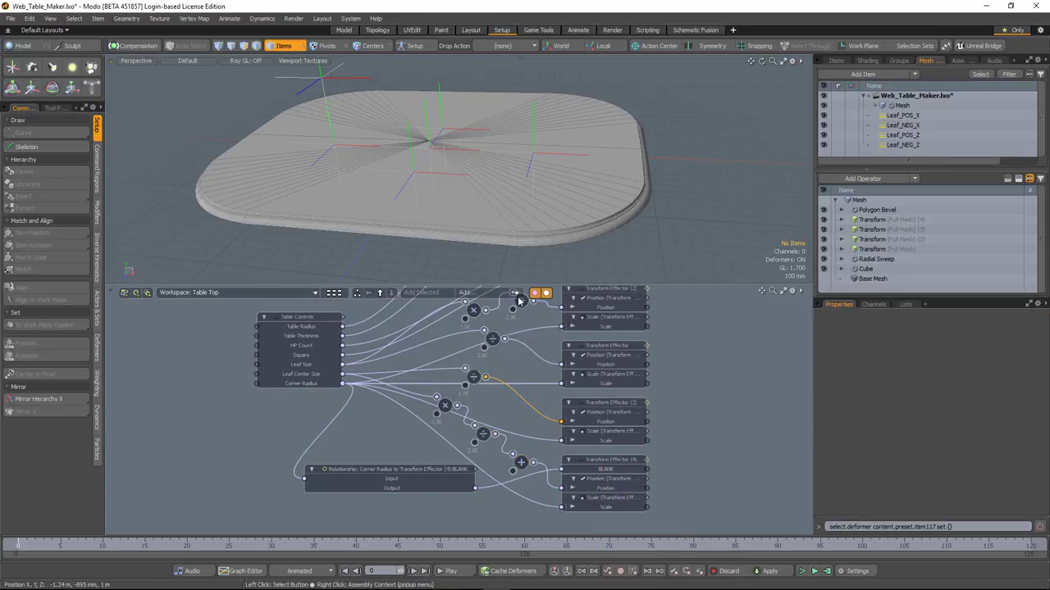
{"action": "right_click", "coordinate": [488, 308]}
{"action": "mouse_move", "coordinate": [569, 351]}
{"action": "left_click", "coordinate": [625, 351]}
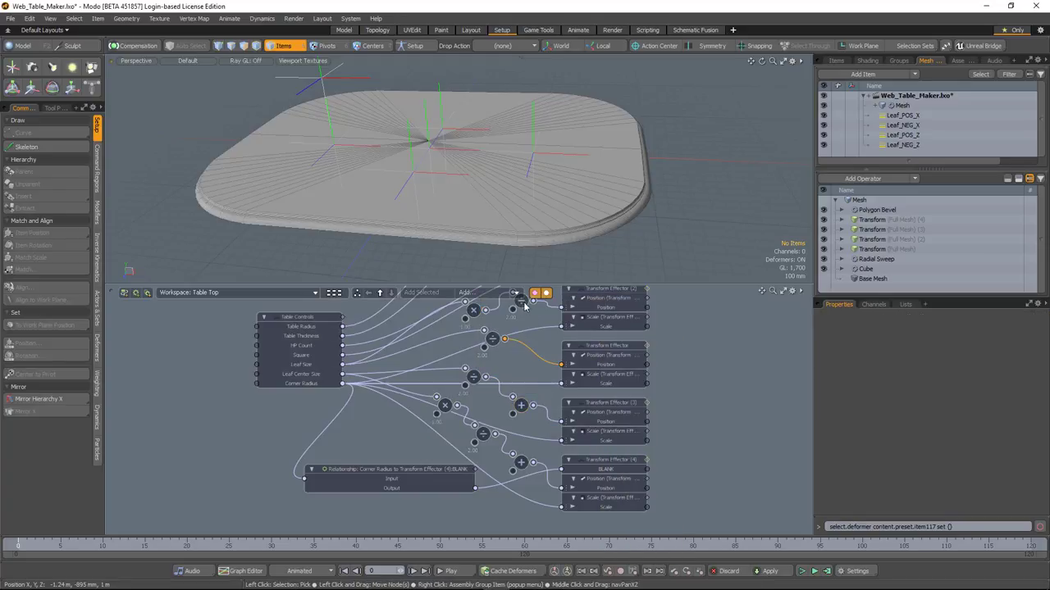
{"action": "right_click", "coordinate": [483, 303]}
{"action": "mouse_move", "coordinate": [572, 350]}
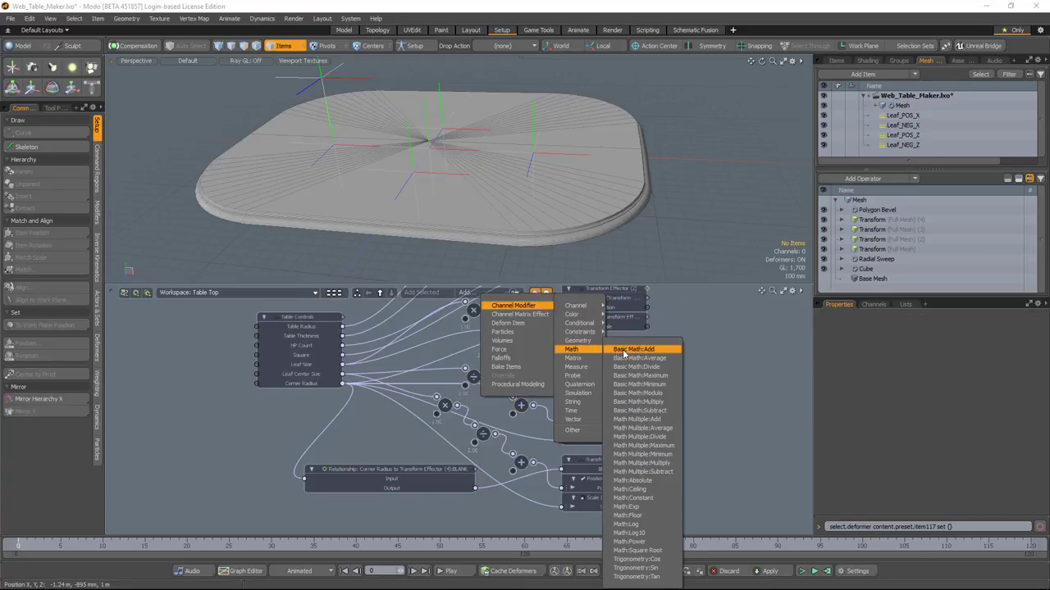
{"action": "left_click", "coordinate": [627, 351]}
Insert a Basic Math: Add node into the Position link of Transform Effector (2) and move it lower beside the effector
{"action": "left_click_drag", "start_coordinate": [506, 351], "coordinate": [447, 351]}
{"action": "left_click", "coordinate": [533, 350]}
{"action": "right_click", "coordinate": [481, 303]}
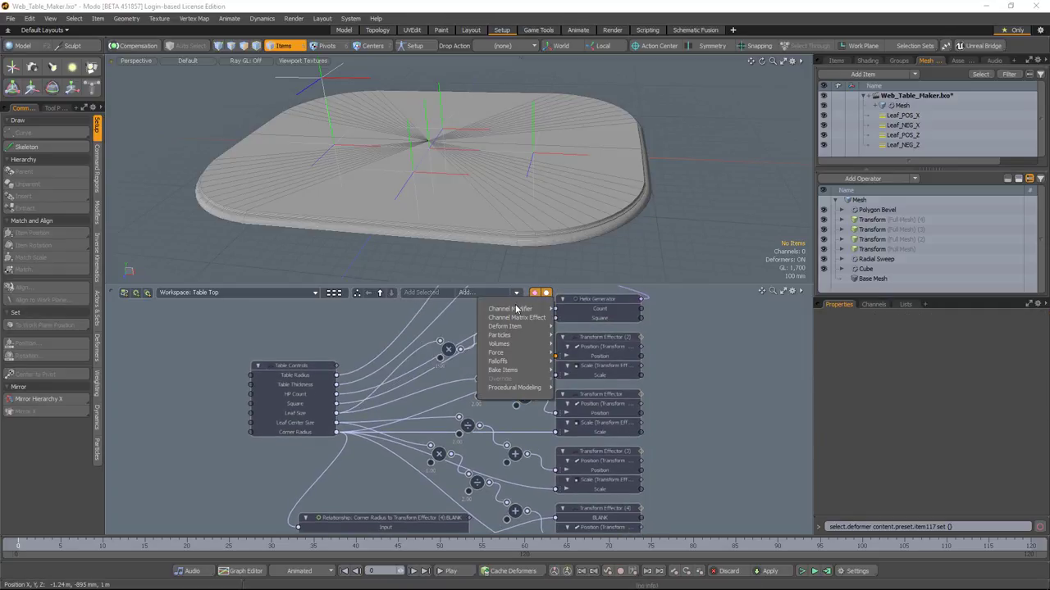
{"action": "mouse_move", "coordinate": [510, 308]}
{"action": "mouse_move", "coordinate": [568, 352]}
{"action": "left_click", "coordinate": [627, 350]}
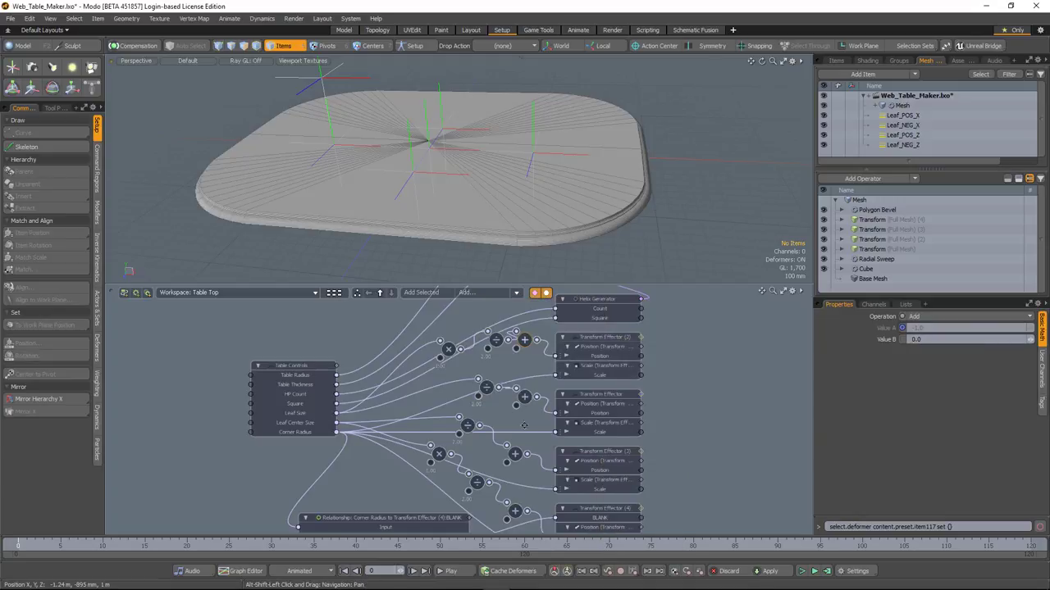
{"action": "left_click_drag", "start_coordinate": [536, 348], "coordinate": [544, 363]}
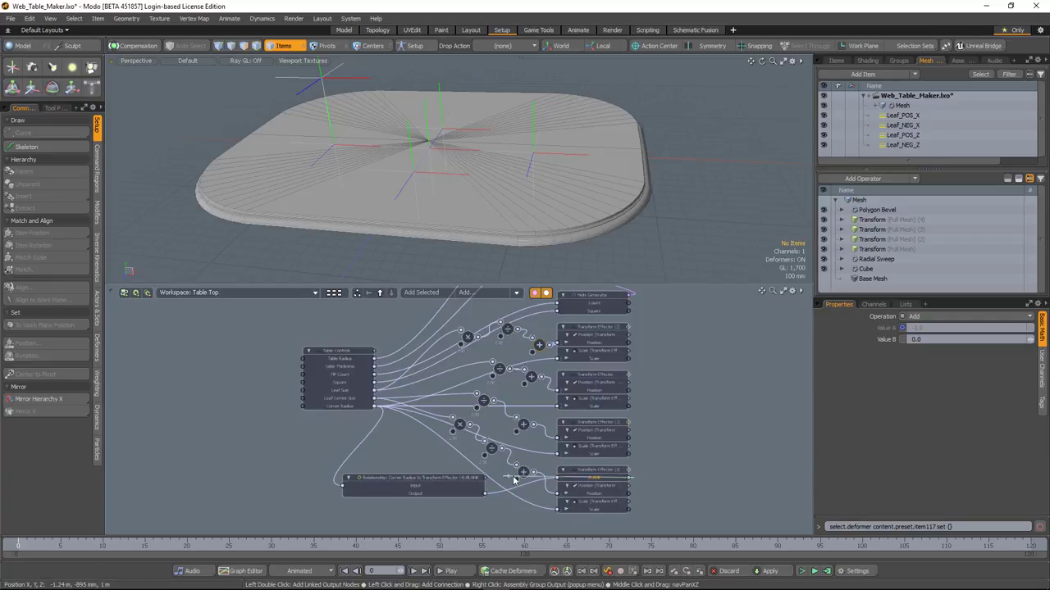
Connect the BLANK channel of Transform Effector (4) to the second input of each of the four Add nodes
{"action": "left_click_drag", "start_coordinate": [653, 482], "coordinate": [629, 482]}
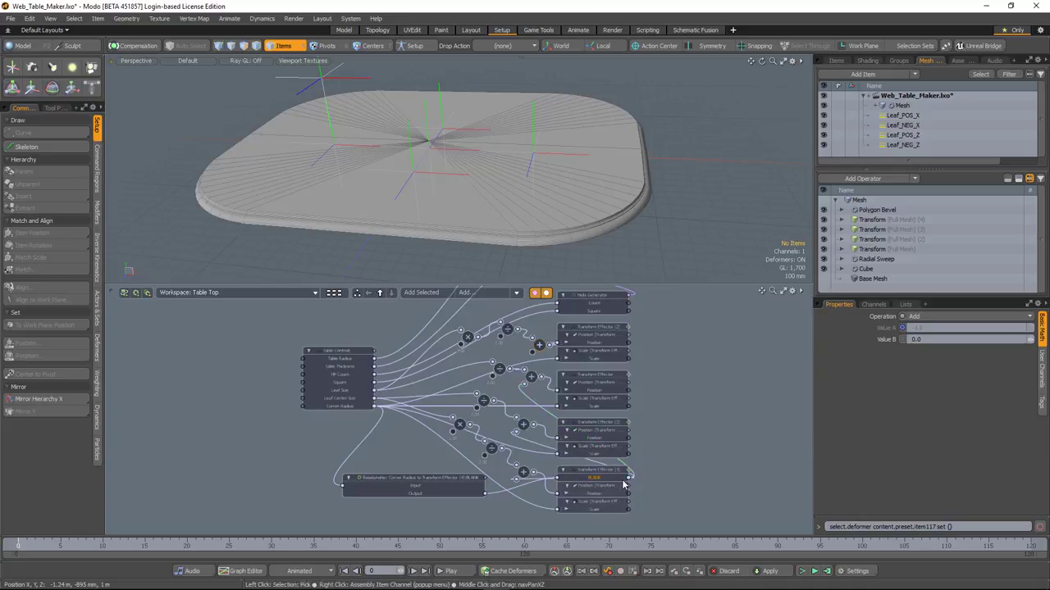
{"action": "left_click_drag", "start_coordinate": [669, 492], "coordinate": [531, 359]}
Test the compensation by setting the Table Controls' Corner Radius to 50%
{"action": "left_click", "coordinate": [329, 355]}
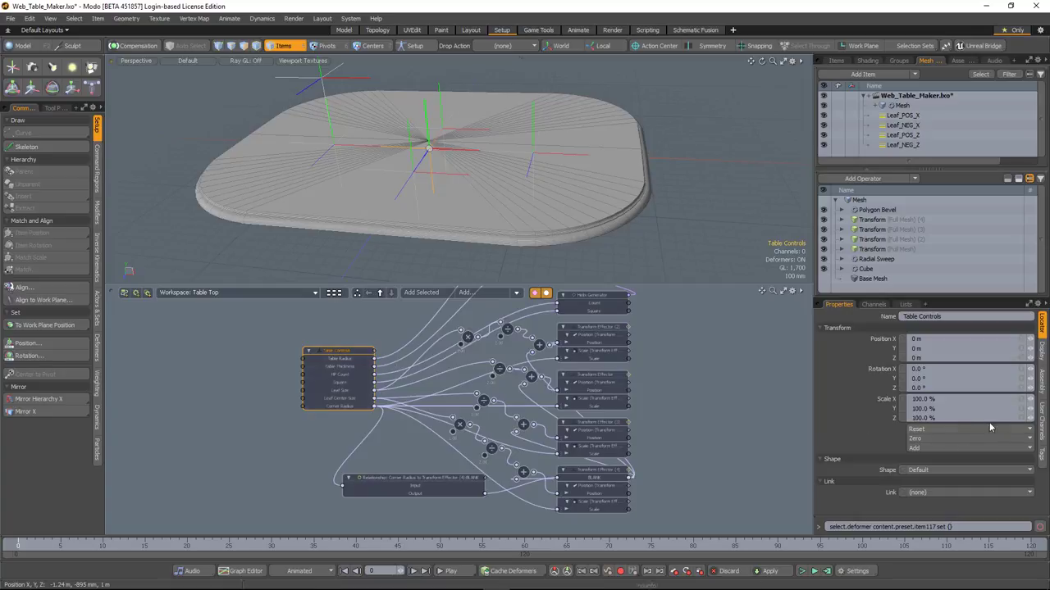
{"action": "left_click", "coordinate": [1041, 427]}
{"action": "left_click", "coordinate": [922, 407]}
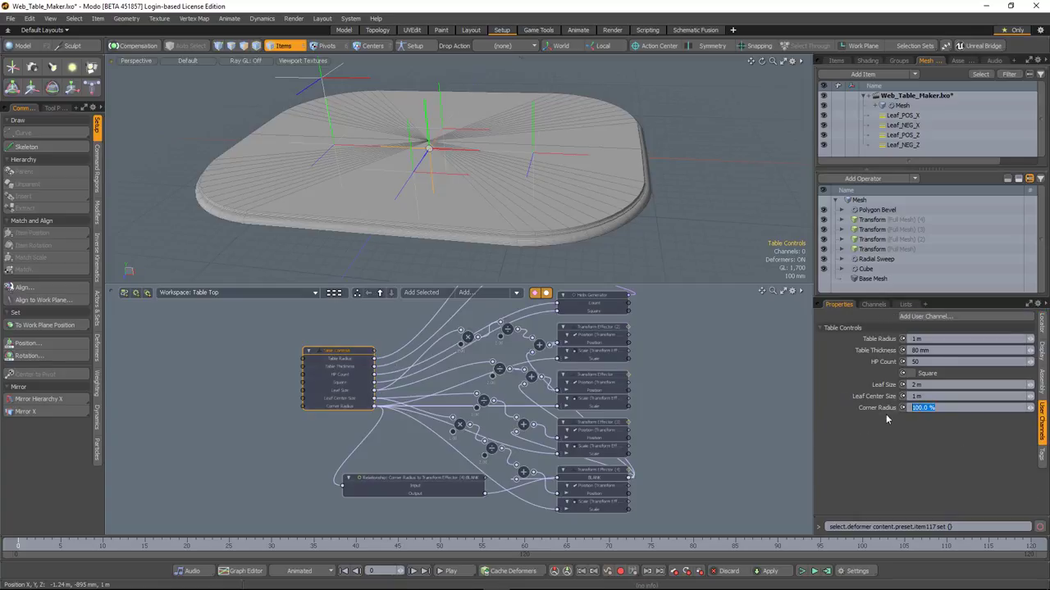
{"action": "type", "text": "50"}
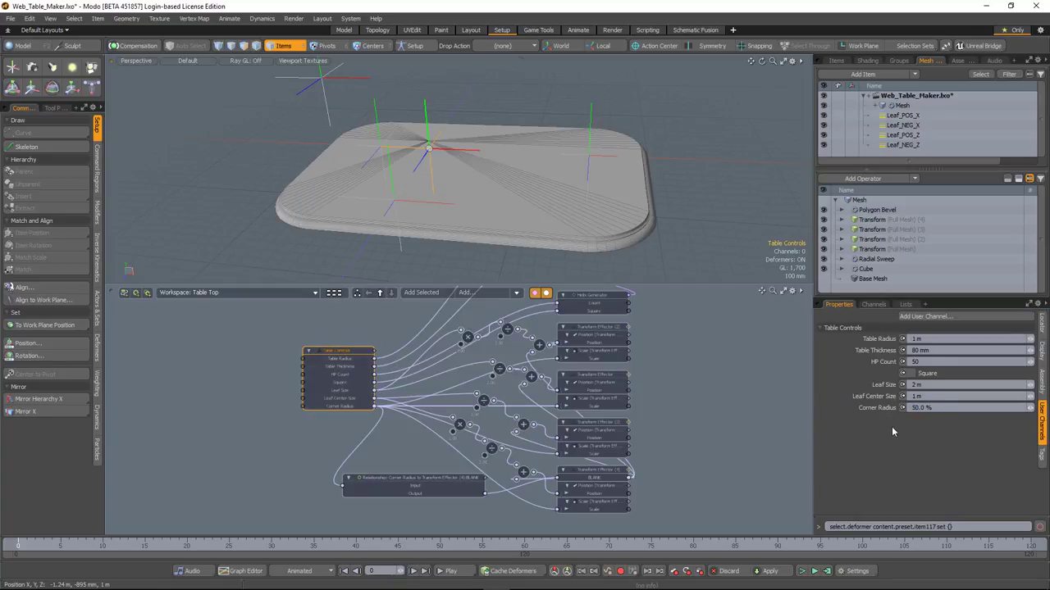
{"action": "left_click_drag", "start_coordinate": [566, 234], "coordinate": [503, 220], "text": "alt"}
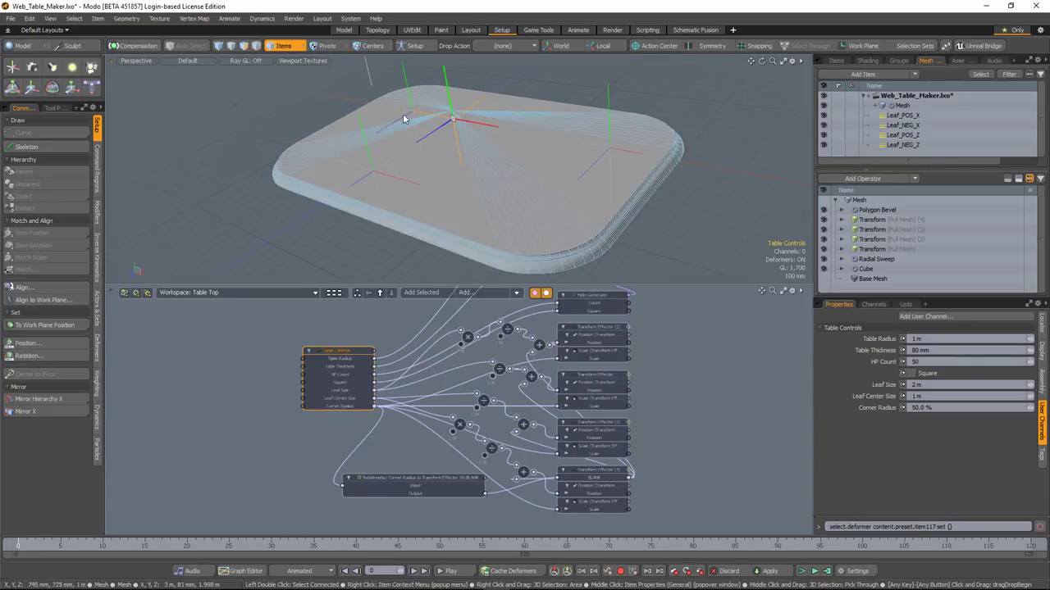
Change the operation of the math node feeding Transform Effector (2)'s Position from Add to Subtract
{"action": "left_click_drag", "start_coordinate": [505, 336], "coordinate": [604, 375], "text": "ctrl+alt"}
{"action": "left_click_drag", "start_coordinate": [404, 378], "coordinate": [374, 364]}
{"action": "left_click", "coordinate": [517, 377]}
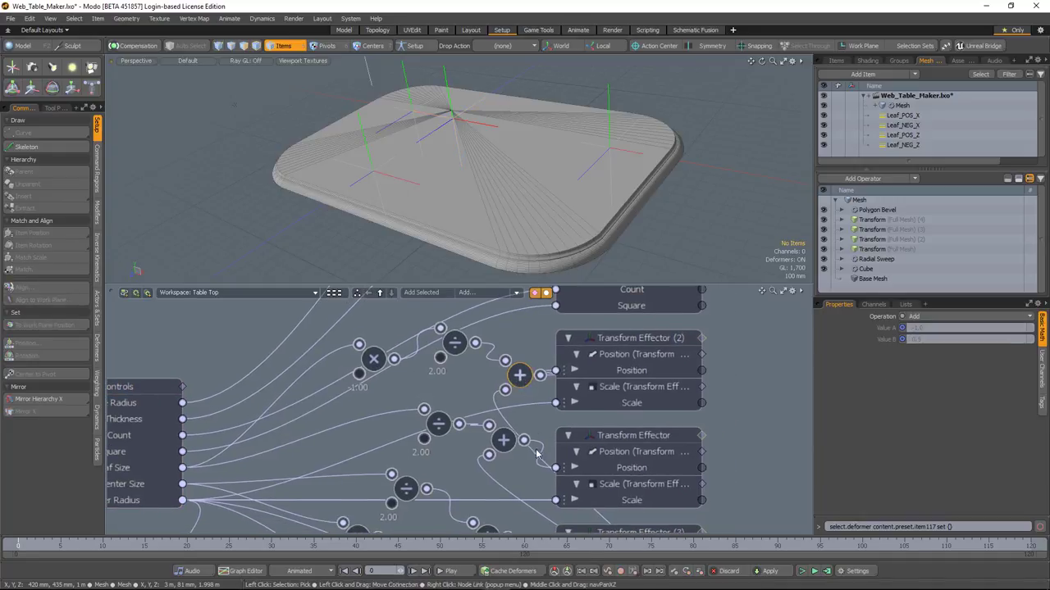
{"action": "left_click", "coordinate": [940, 319]}
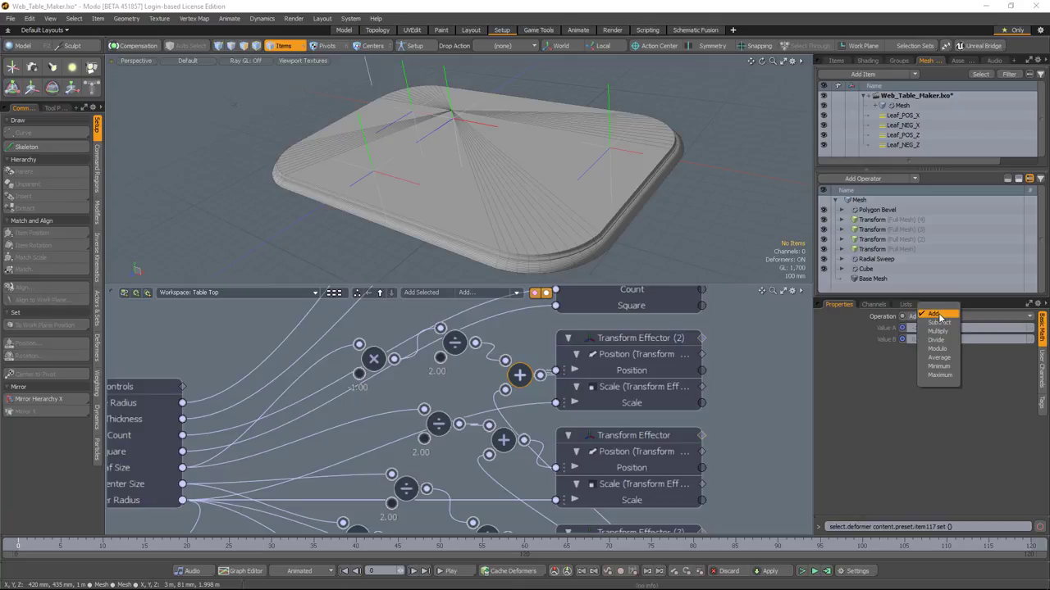
{"action": "left_click", "coordinate": [941, 327]}
Change the operation of the math node feeding Transform Effector (4)'s Position from Add to Subtract
{"action": "left_click_drag", "start_coordinate": [457, 473], "coordinate": [470, 291], "text": "alt+shift"}
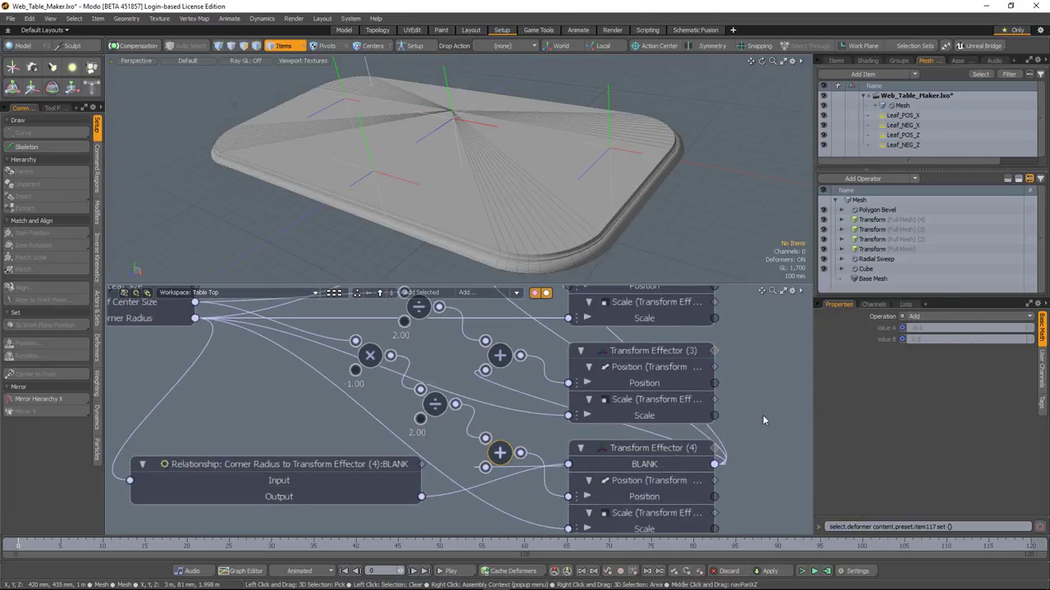
{"action": "left_click", "coordinate": [931, 318]}
{"action": "left_click", "coordinate": [922, 309]}
{"action": "key", "text": "ctrl+z"}
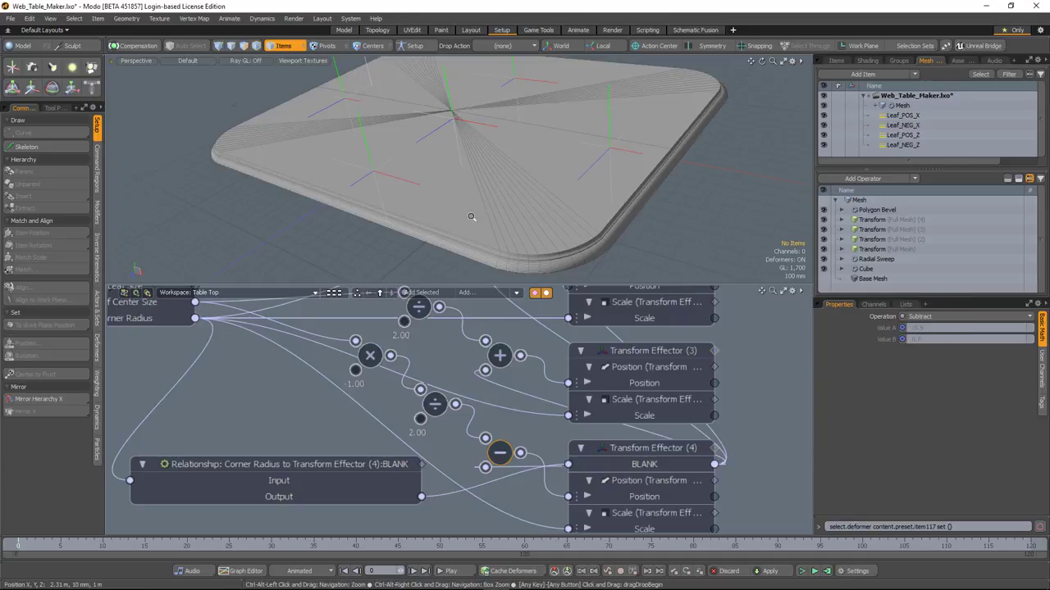
Test the Table Controls by reducing Corner Radius to 27% and HP Count to 30
{"action": "scroll", "coordinate": [471, 216], "scroll_direction": "down", "scroll_amount": 3}
{"action": "left_click_drag", "start_coordinate": [226, 351], "coordinate": [324, 501], "text": "alt+shift"}
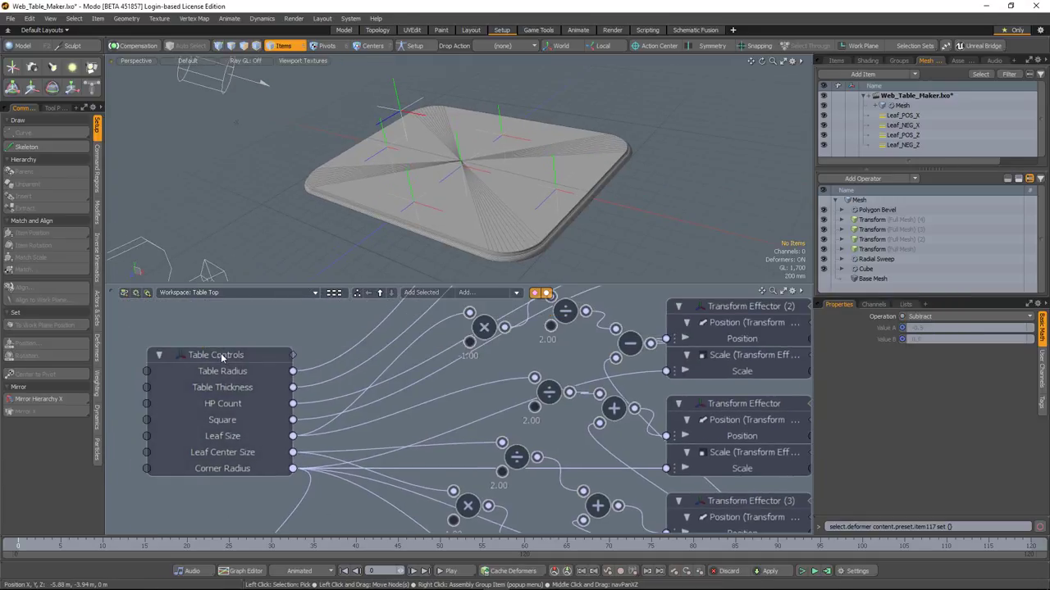
{"action": "left_click", "coordinate": [216, 354]}
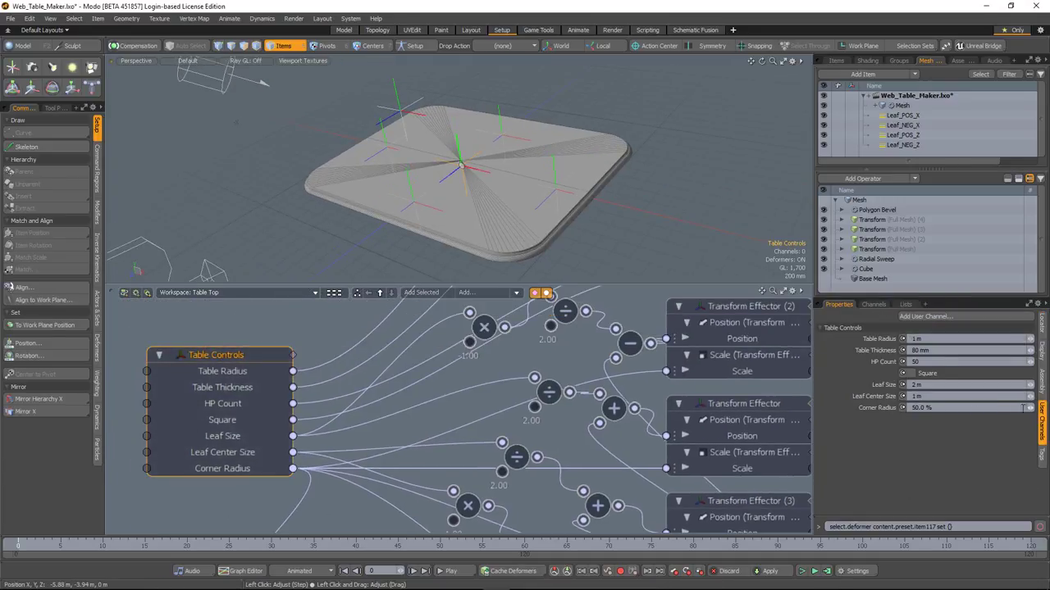
{"action": "left_click_drag", "start_coordinate": [1030, 408], "coordinate": [1027, 408]}
{"action": "left_click_drag", "start_coordinate": [519, 268], "coordinate": [491, 231], "text": "alt+shift"}
{"action": "scroll", "coordinate": [520, 245], "scroll_direction": "up", "scroll_amount": 3}
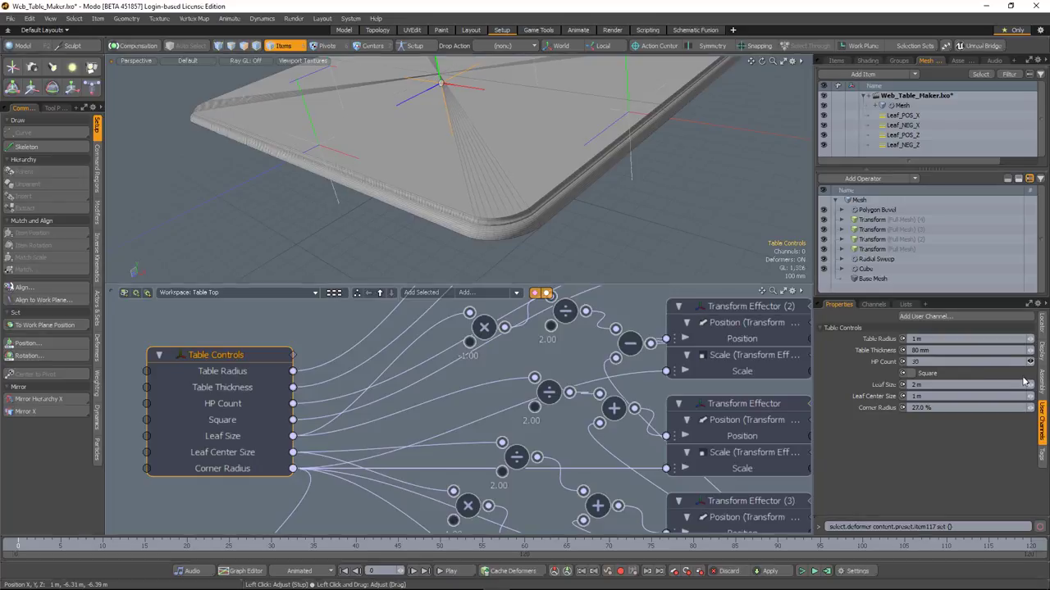
{"action": "mouse_move", "coordinate": [1029, 363]}
{"action": "left_mouse_down"}
{"action": "mouse_move", "coordinate": [1015, 363]}
{"action": "mouse_move", "coordinate": [1027, 376]}
{"action": "mouse_move", "coordinate": [1032, 368]}
{"action": "left_mouse_up"}
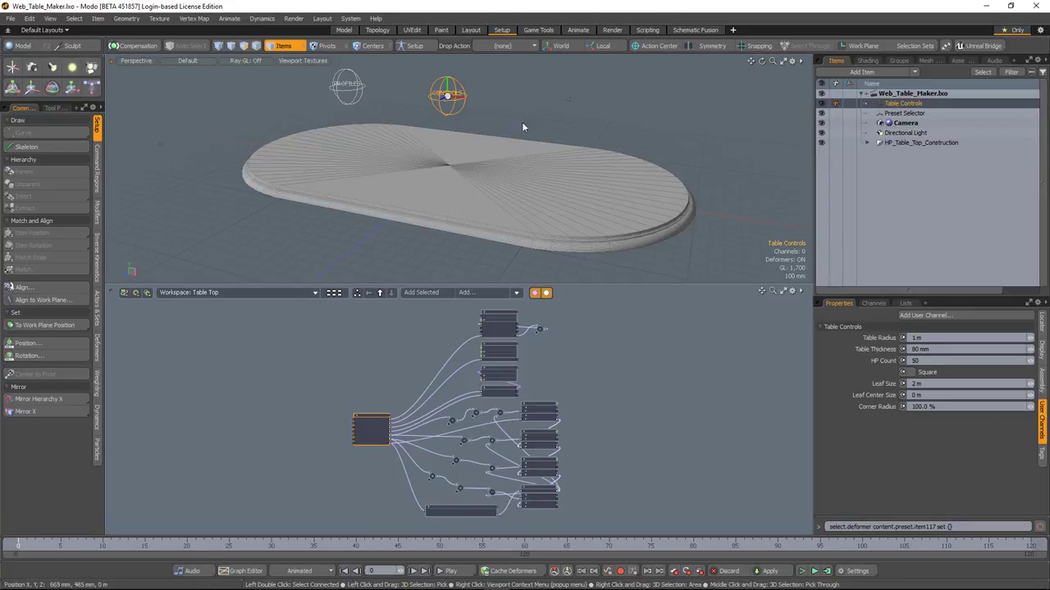
Create a new active schematic workspace named Table Leg
{"action": "left_click", "coordinate": [608, 121]}
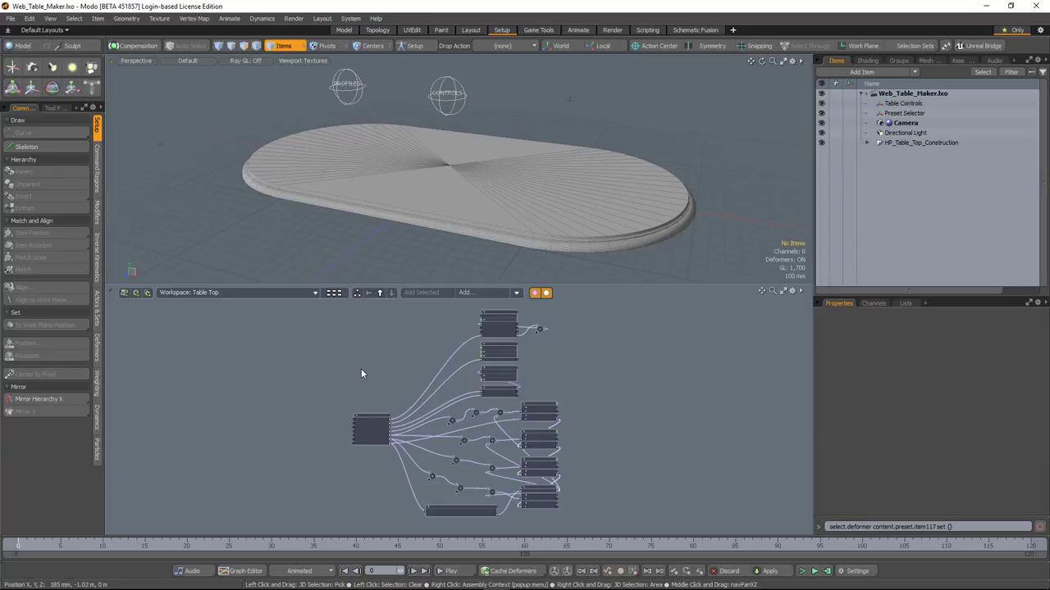
{"action": "left_click", "coordinate": [125, 294]}
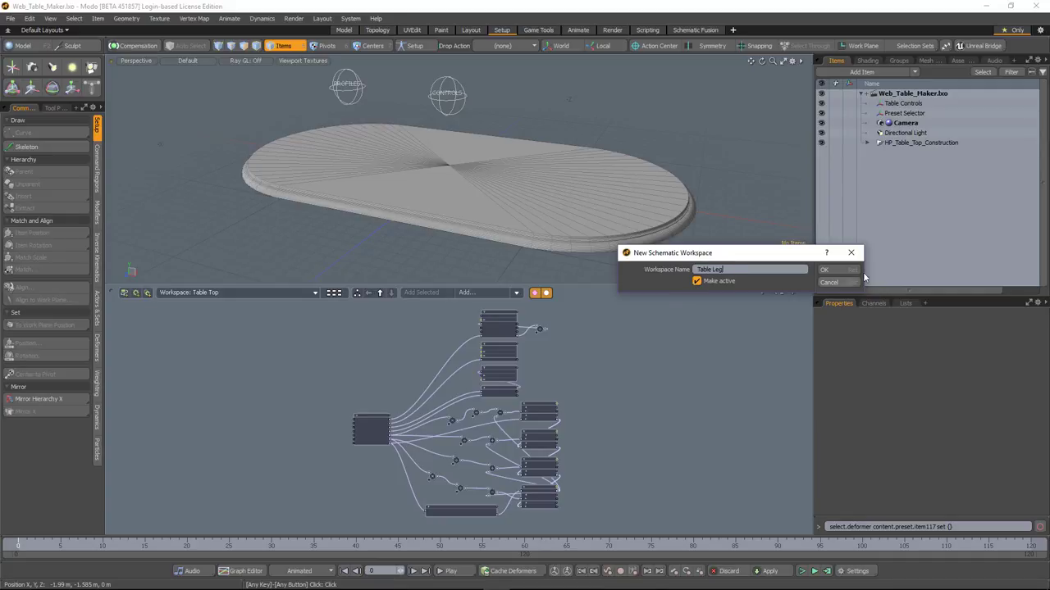
{"action": "type", "text": "Table Leg"}
{"action": "left_click", "coordinate": [827, 271]}
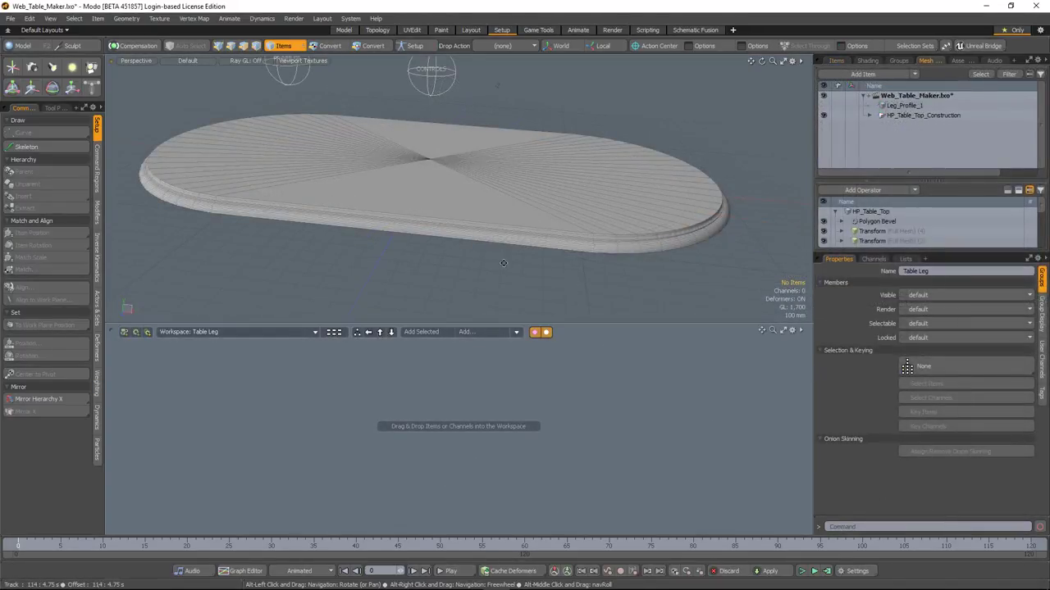
Make the Leg_Profile_1 mesh visible and bring its outline beneath the table top into view
{"action": "left_click_drag", "start_coordinate": [504, 264], "coordinate": [471, 278], "text": "alt"}
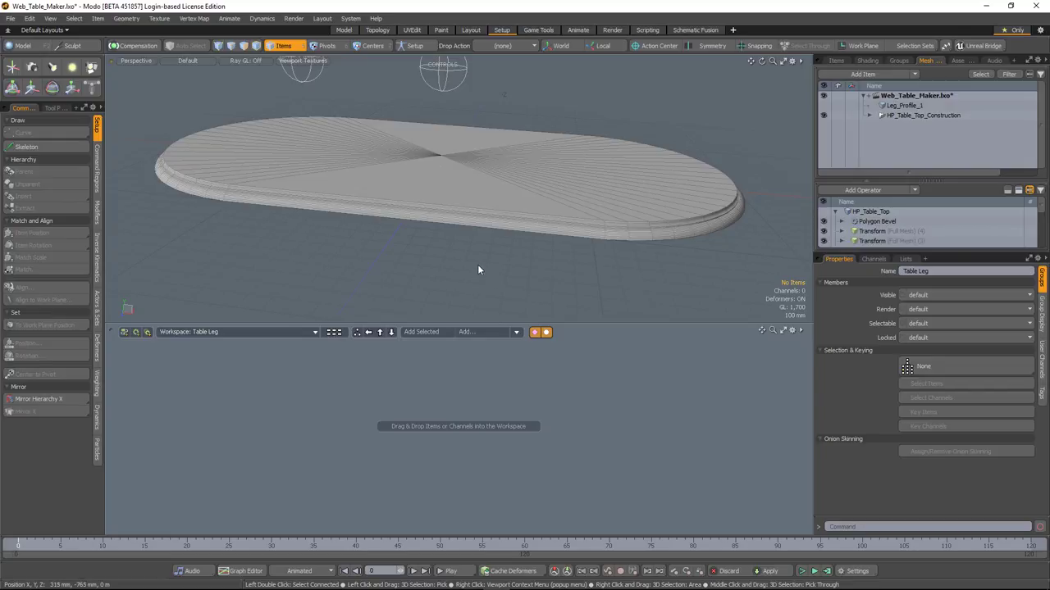
{"action": "left_click_drag", "start_coordinate": [496, 237], "coordinate": [476, 247], "text": "alt"}
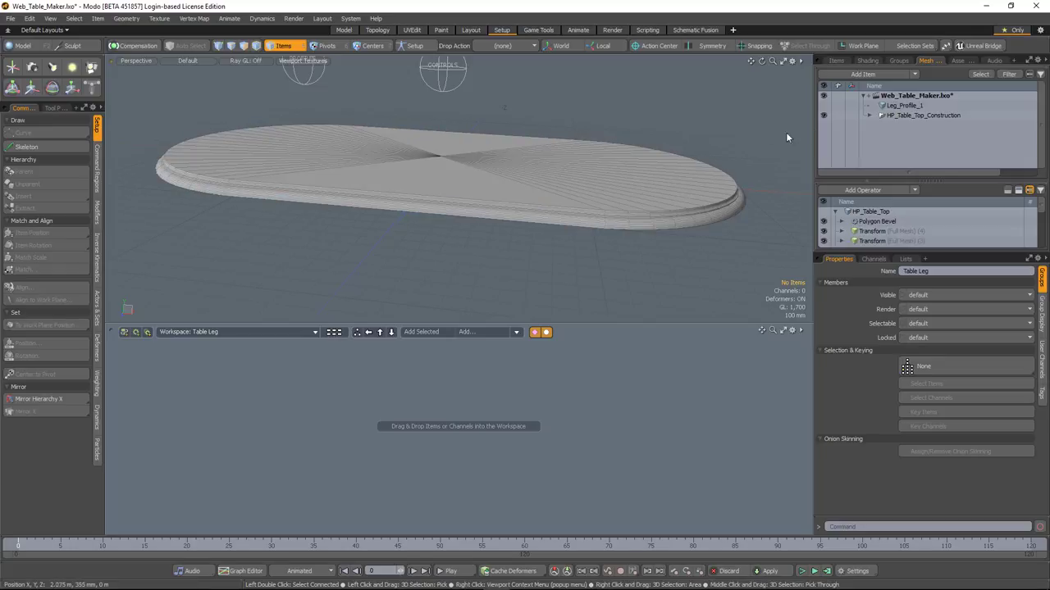
{"action": "left_click", "coordinate": [823, 106]}
{"action": "left_click_drag", "start_coordinate": [426, 291], "coordinate": [395, 246], "text": "alt"}
{"action": "left_click_drag", "start_coordinate": [395, 246], "coordinate": [461, 204], "text": "ctrl+alt"}
{"action": "left_click_drag", "start_coordinate": [382, 192], "coordinate": [429, 239], "text": "alt"}
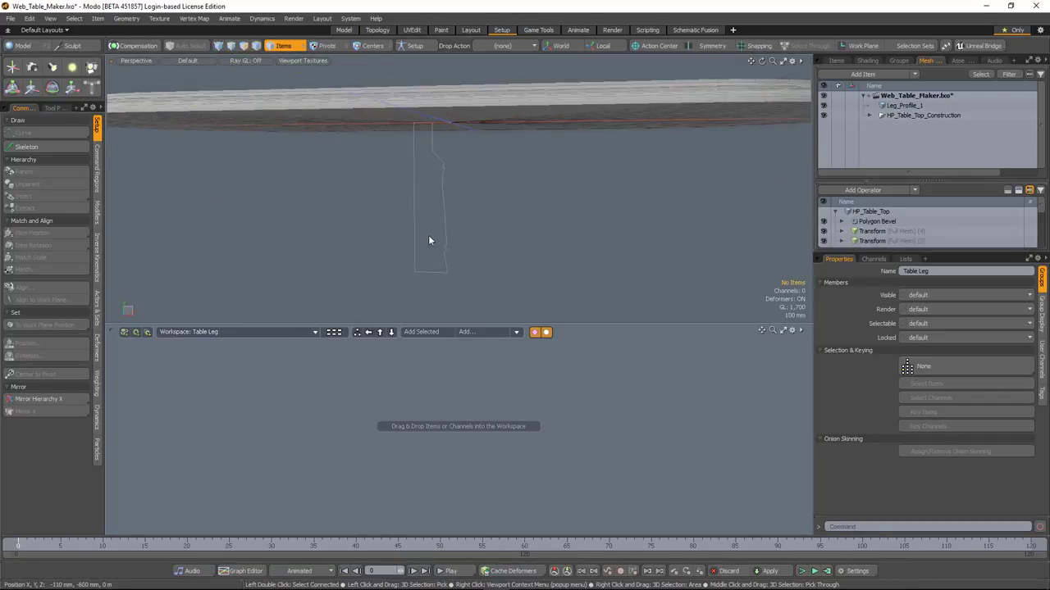
Add a new mesh item and give it a Cube mesh operation
{"action": "left_click", "coordinate": [897, 105]}
{"action": "key", "text": "n"}
{"action": "left_click", "coordinate": [846, 194]}
{"action": "type", "text": "cub"}
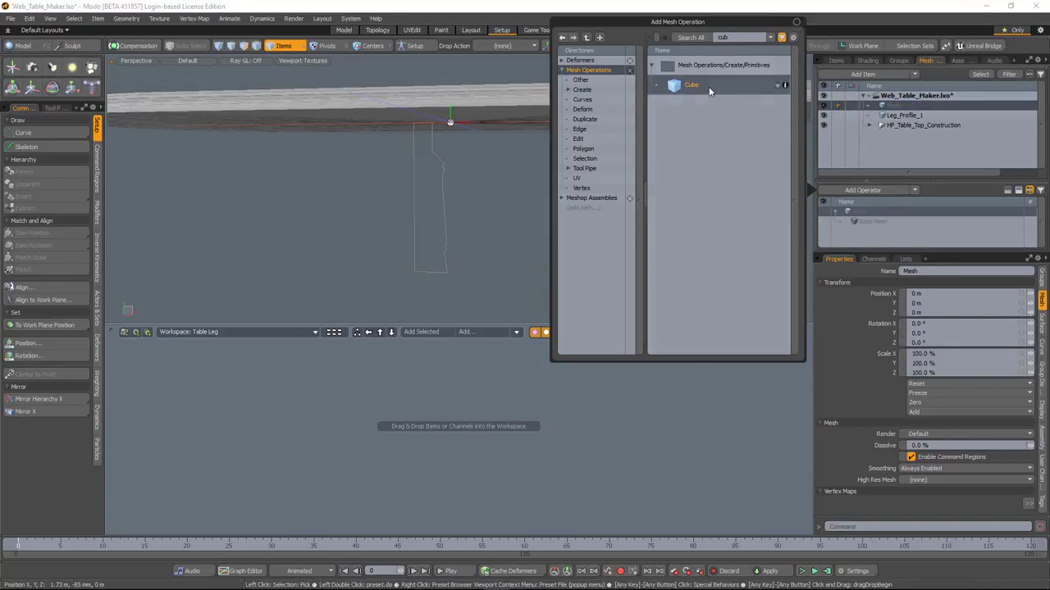
{"action": "double_click", "coordinate": [697, 85]}
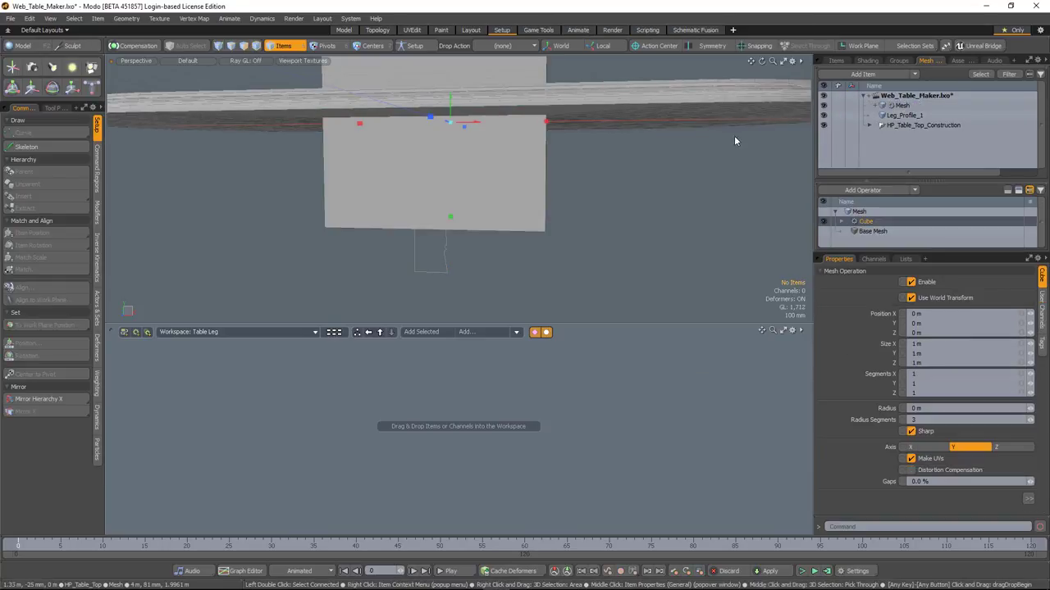
Set the cube's X and Z sizes to 100 mm each
{"action": "type", "text": "100mm"}
{"action": "left_click", "coordinate": [925, 361]}
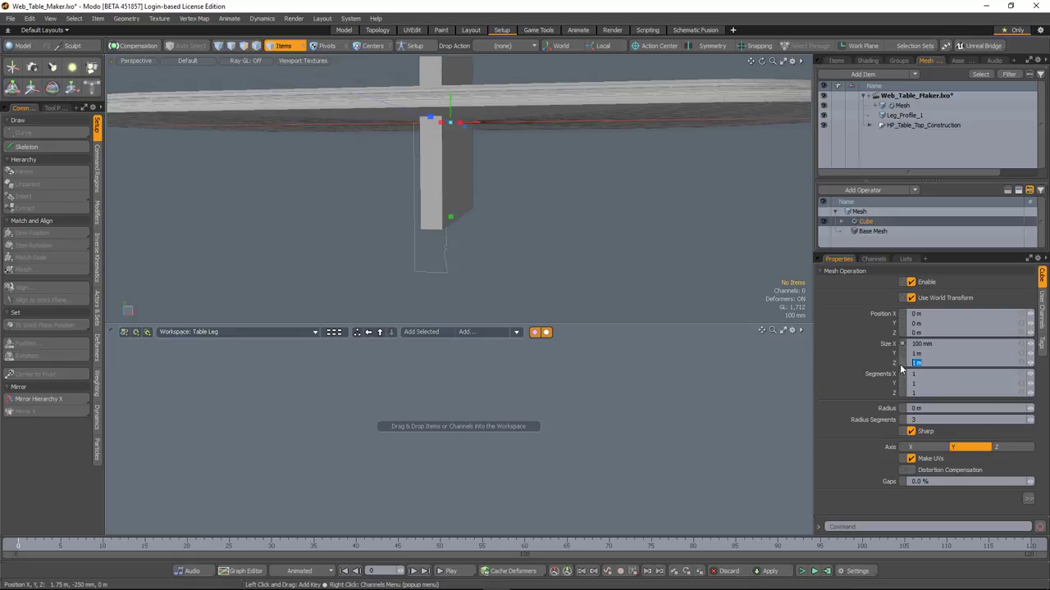
{"action": "type", "text": "100 mm"}
{"action": "key", "text": "Return"}
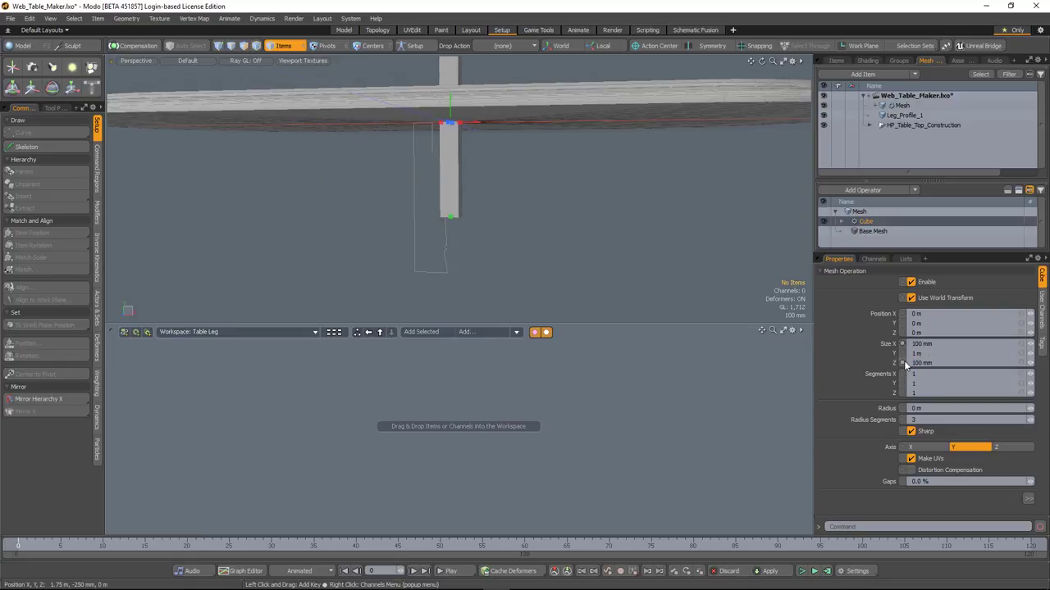
Divide the cube into 4 segments in X, 20 in Y and 4 in Z
{"action": "left_click", "coordinate": [923, 383]}
{"action": "left_click", "coordinate": [922, 392]}
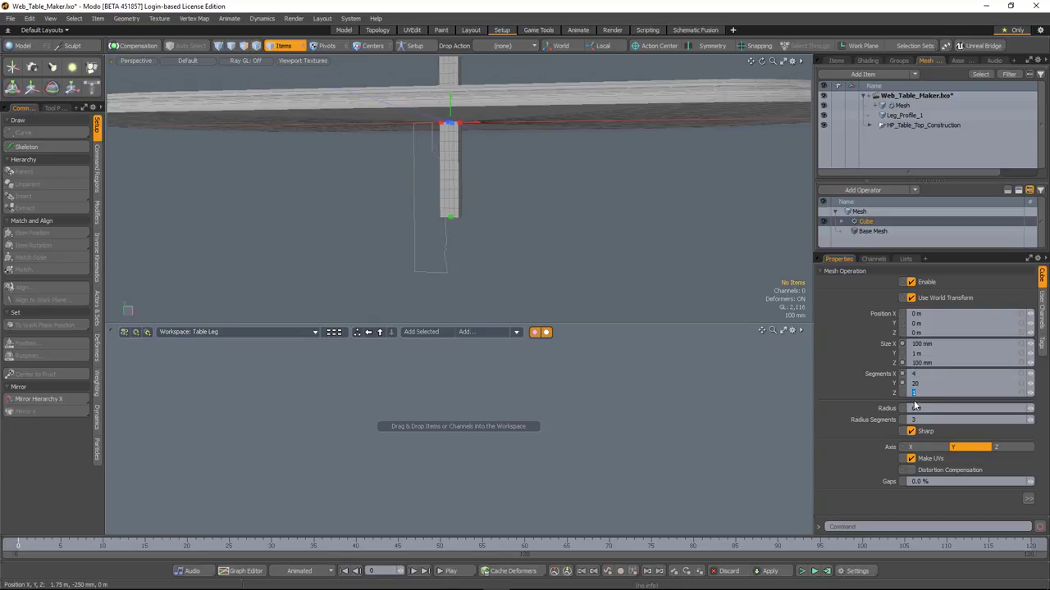
{"action": "left_click_drag", "start_coordinate": [530, 213], "coordinate": [484, 131], "text": "alt"}
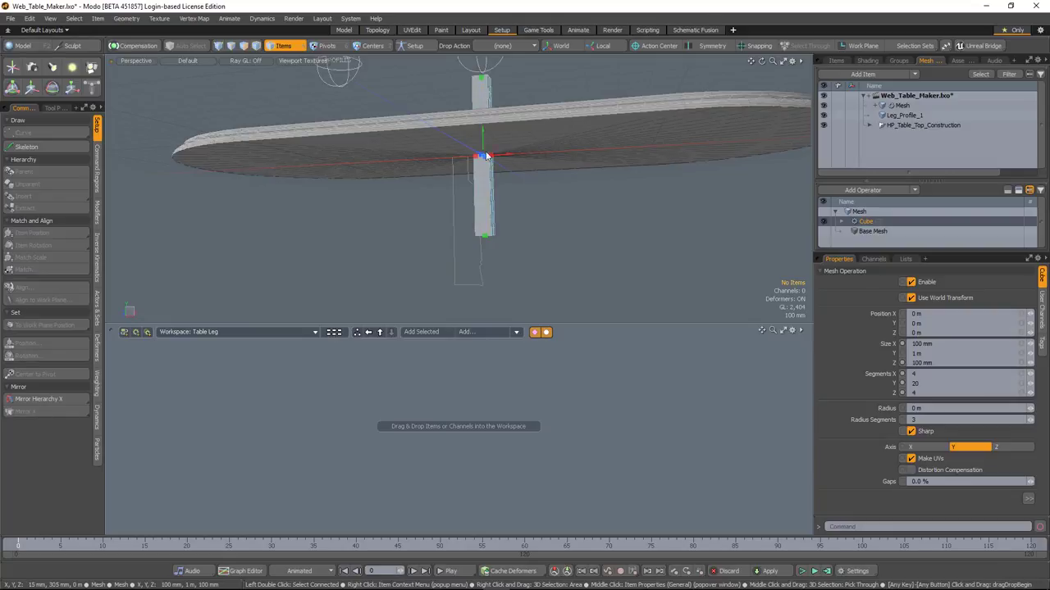
{"action": "mouse_move", "coordinate": [446, 233]}
{"action": "left_mouse_down", "text": "alt+shift"}
{"action": "mouse_move", "coordinate": [438, 235]}
{"action": "mouse_move", "coordinate": [457, 236]}
{"action": "left_mouse_up", "text": "alt+shift"}
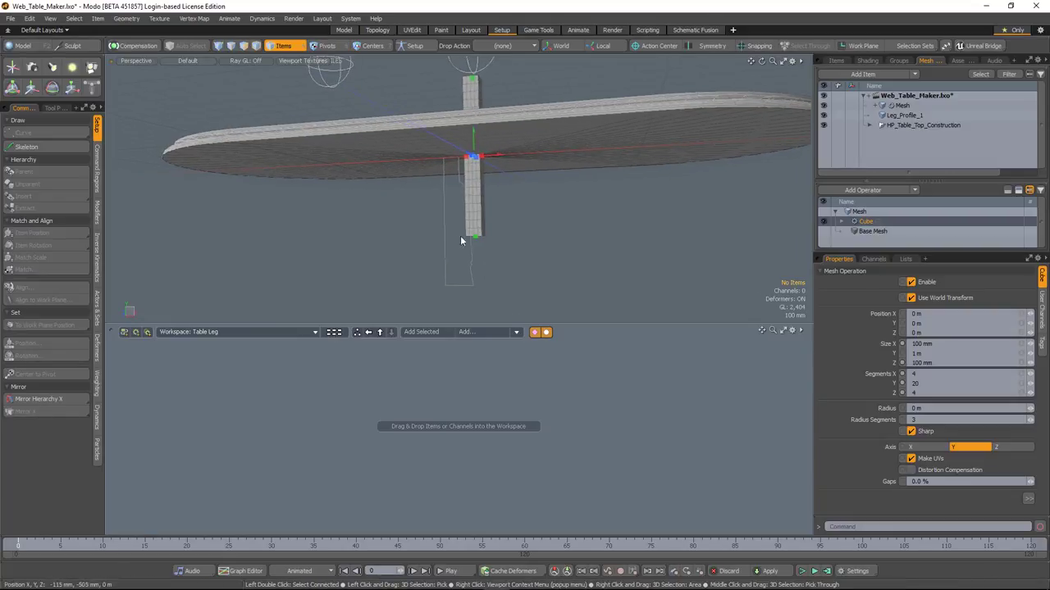
Add the cube's Position Y and Size Y channels to the Table Leg workspace and link Size Y into Position Y
{"action": "left_click", "coordinate": [861, 325]}
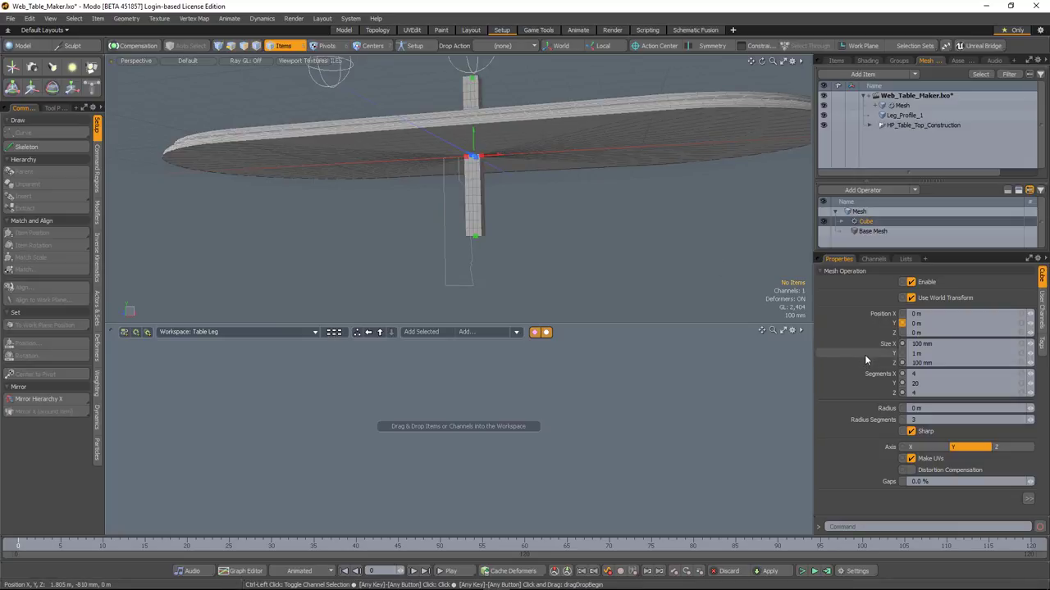
{"action": "left_click", "coordinate": [856, 353], "text": "ctrl"}
{"action": "left_click", "coordinate": [424, 333]}
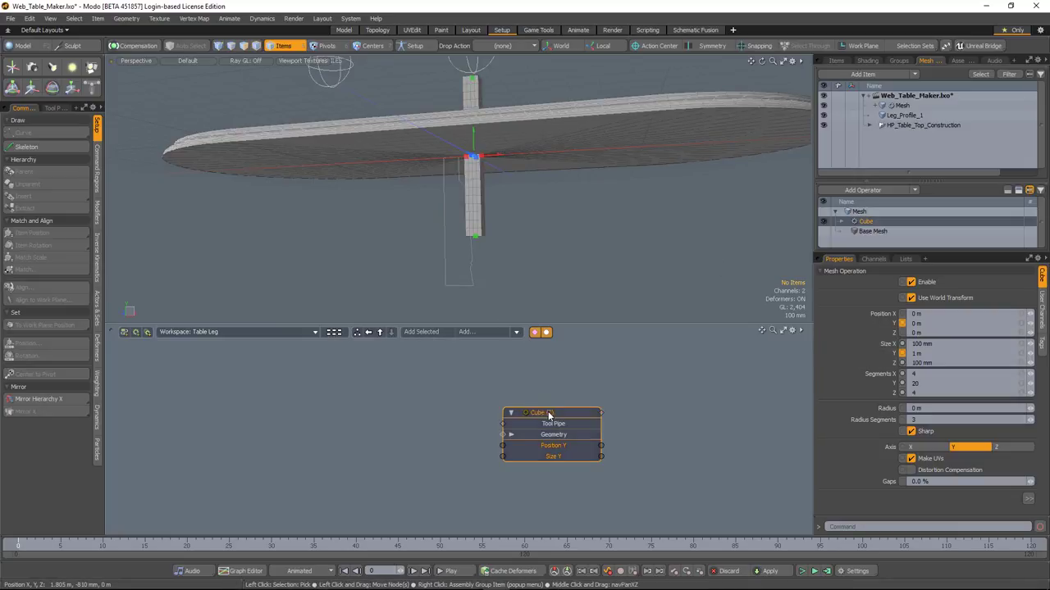
{"action": "left_click_drag", "start_coordinate": [548, 415], "coordinate": [531, 408]}
{"action": "left_click_drag", "start_coordinate": [579, 446], "coordinate": [620, 461]}
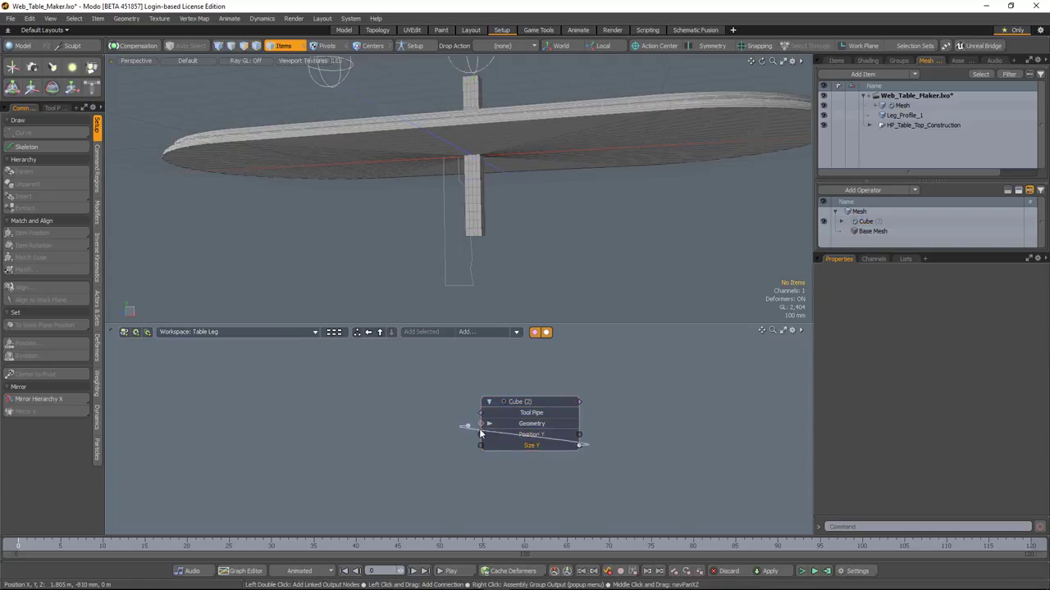
{"action": "left_click_drag", "start_coordinate": [489, 441], "coordinate": [481, 435]}
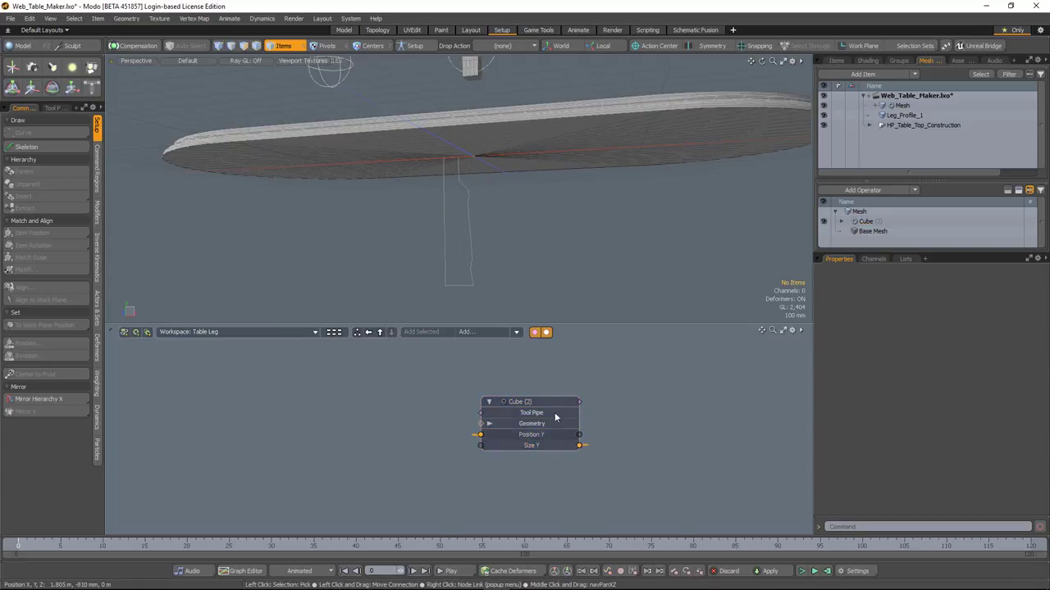
Insert a Basic Math Divide node with Value B 2 between the cube's Size Y and Position Y
{"action": "left_click", "coordinate": [515, 332]}
{"action": "mouse_move", "coordinate": [525, 343]}
{"action": "mouse_move", "coordinate": [575, 387]}
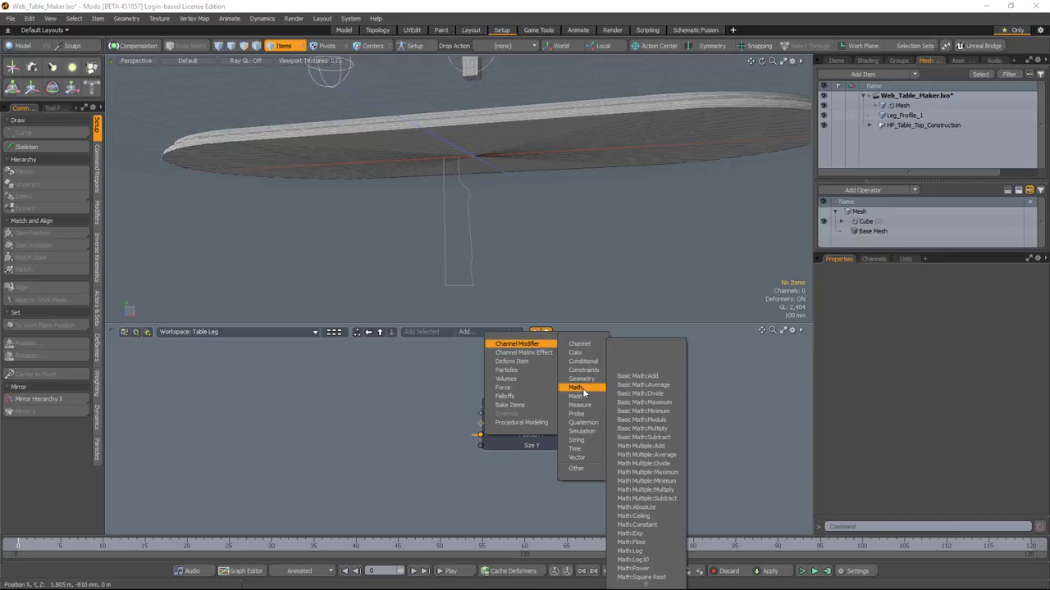
{"action": "left_click", "coordinate": [633, 396]}
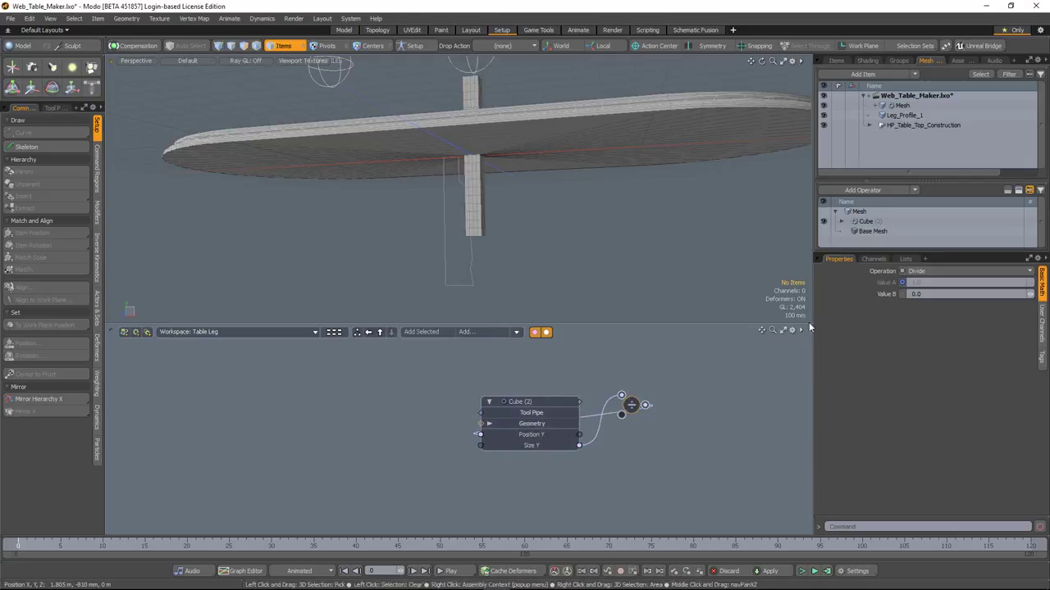
{"action": "type", "text": "2"}
{"action": "left_click_drag", "start_coordinate": [646, 405], "coordinate": [480, 434]}
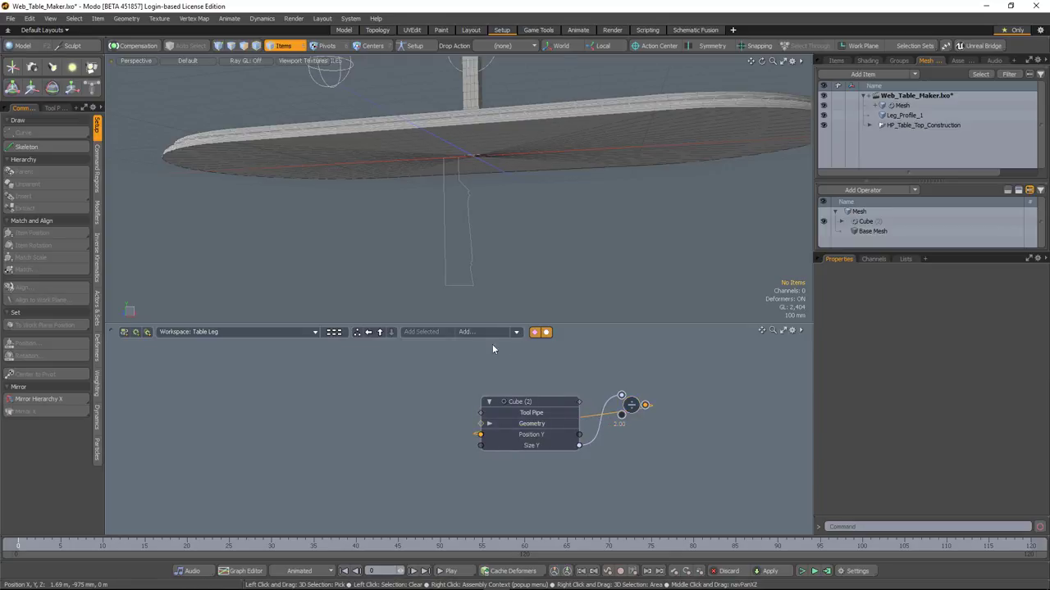
Insert a Basic Math Multiply node with Value B -1 between the divide node and the cube's Position Y
{"action": "left_click", "coordinate": [517, 335]}
{"action": "mouse_move", "coordinate": [576, 390]}
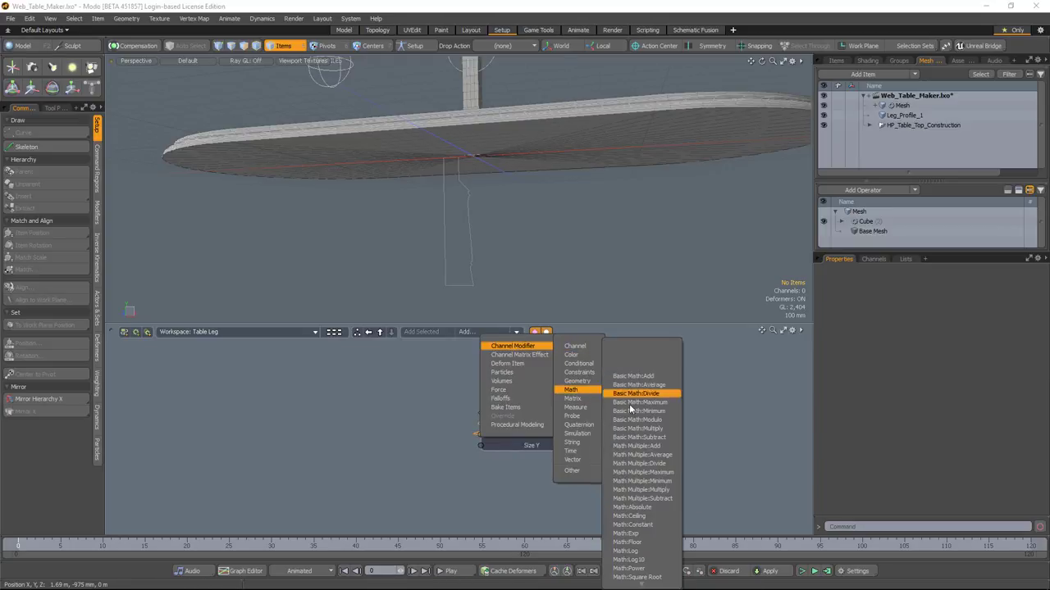
{"action": "left_click", "coordinate": [636, 429]}
{"action": "left_click", "coordinate": [556, 417]}
{"action": "left_click_drag", "start_coordinate": [556, 416], "coordinate": [654, 459]}
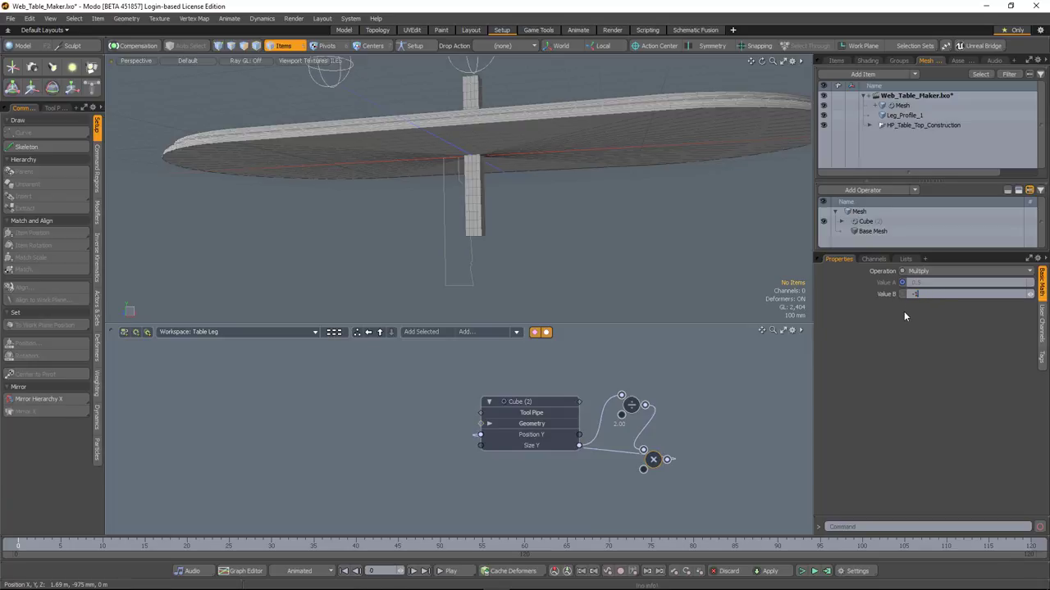
{"action": "key", "text": "Return"}
{"action": "left_click_drag", "start_coordinate": [456, 288], "coordinate": [410, 288], "text": "ctrl+alt"}
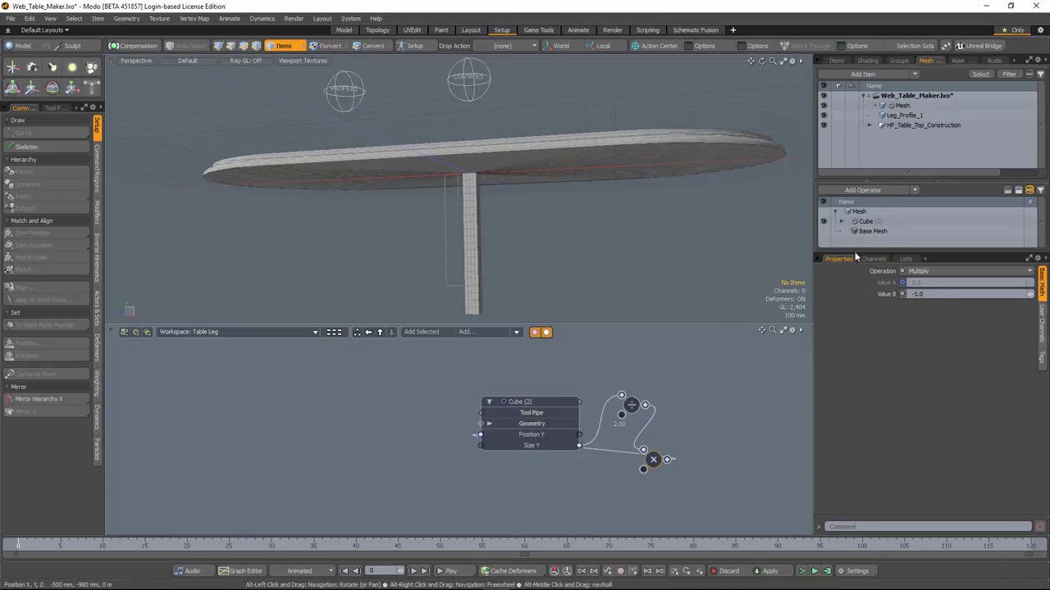
Shorten the cube's Y size to 779 mm and rename its mesh item Leg_Blank
{"action": "left_click", "coordinate": [865, 222]}
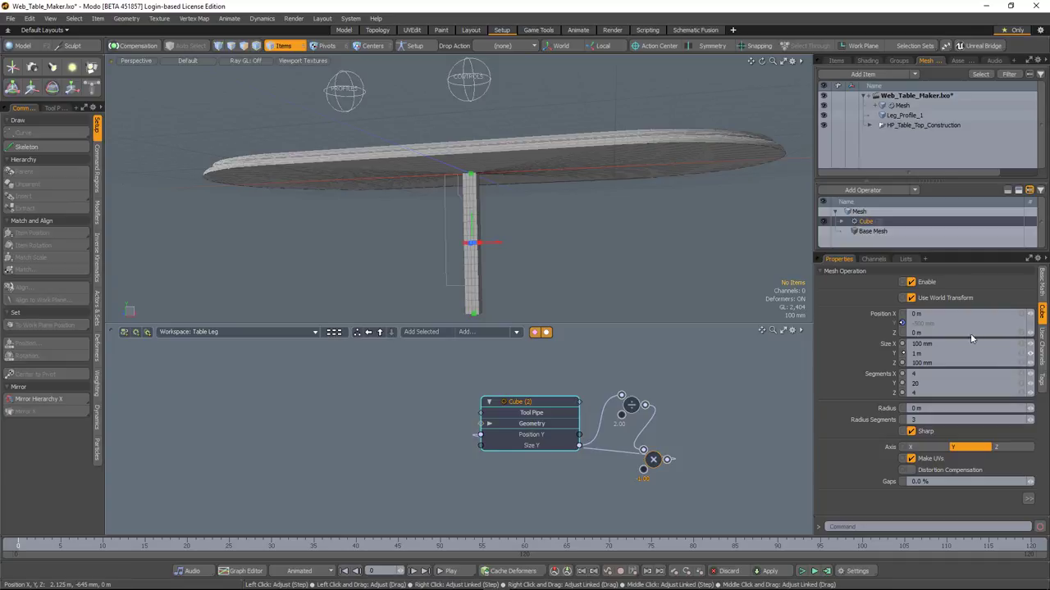
{"action": "left_click_drag", "start_coordinate": [566, 268], "coordinate": [569, 255], "text": "alt+shift"}
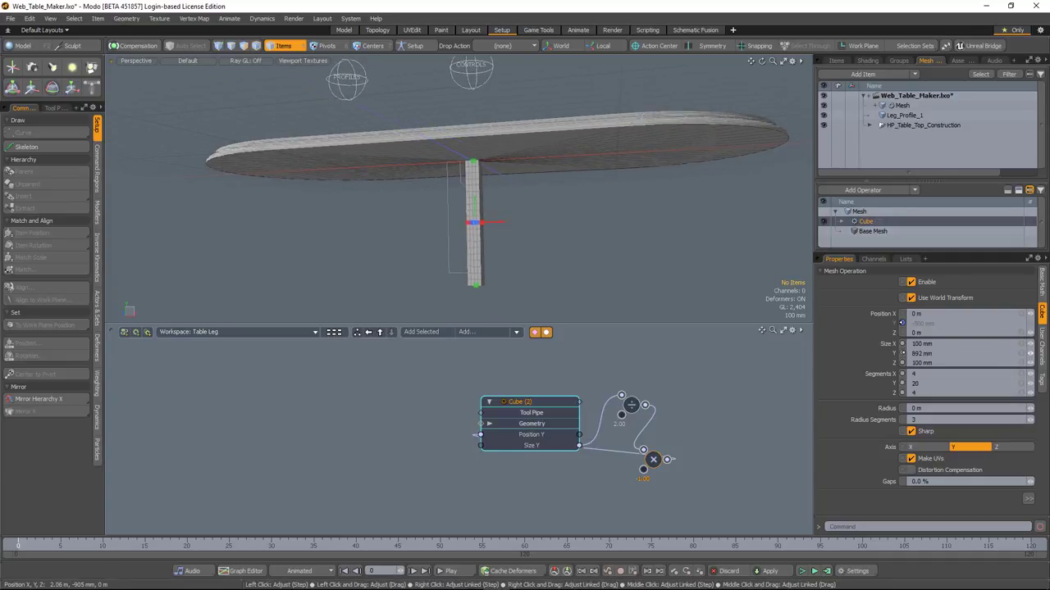
{"action": "left_click_drag", "start_coordinate": [1029, 354], "coordinate": [1042, 354]}
{"action": "mouse_move", "coordinate": [452, 180]}
{"action": "left_mouse_down", "text": "alt"}
{"action": "mouse_move", "coordinate": [438, 234]}
{"action": "mouse_move", "coordinate": [439, 188]}
{"action": "left_mouse_up", "text": "alt"}
{"action": "scroll", "coordinate": [438, 235], "scroll_direction": "up", "scroll_amount": 3}
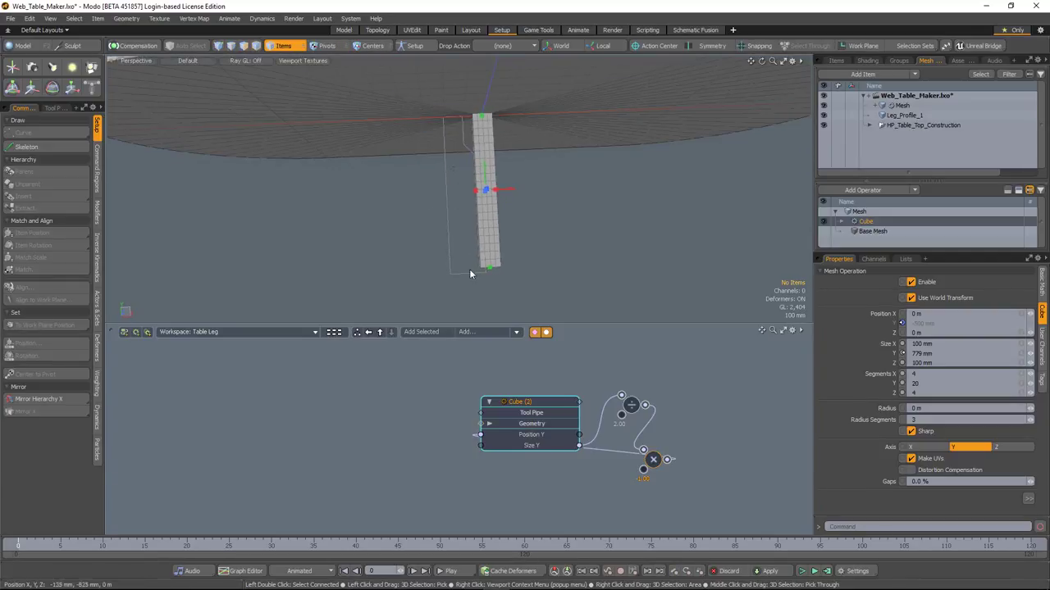
{"action": "left_click_drag", "start_coordinate": [550, 202], "coordinate": [403, 238], "text": "alt"}
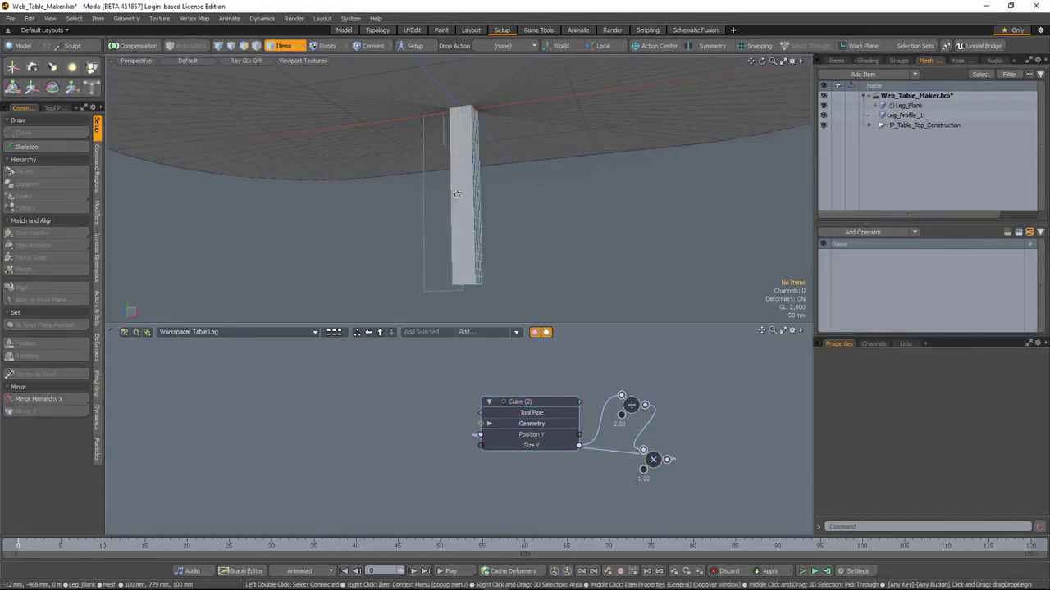
{"action": "mouse_move", "coordinate": [405, 194]}
{"action": "left_mouse_down", "text": "alt"}
{"action": "mouse_move", "coordinate": [405, 185]}
{"action": "mouse_move", "coordinate": [408, 194]}
{"action": "left_mouse_up", "text": "alt"}
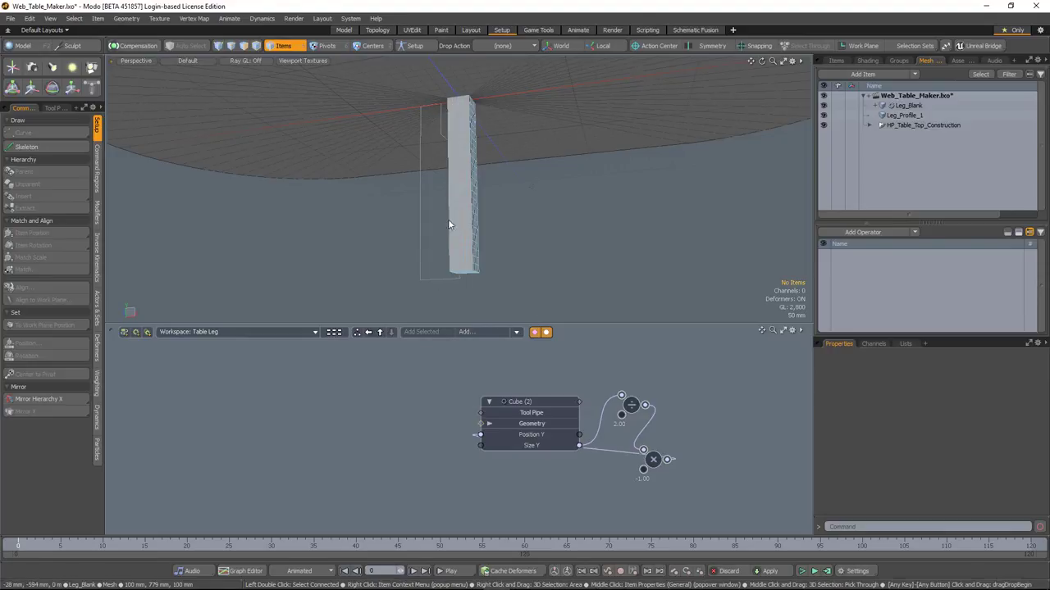
{"action": "left_click_drag", "start_coordinate": [457, 244], "coordinate": [438, 264], "text": "alt"}
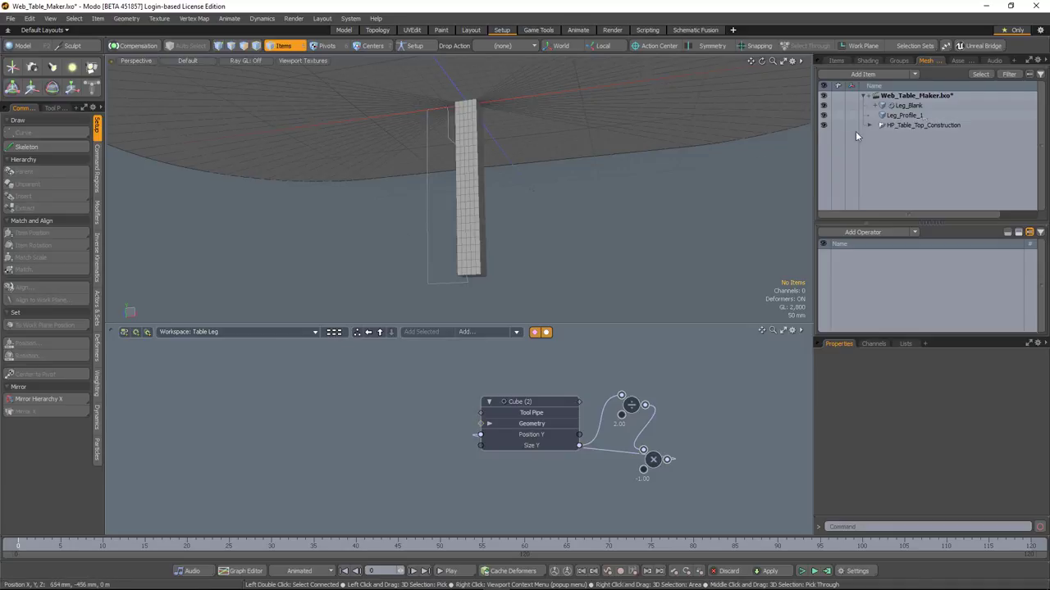
Create a new mesh item and give it a Merge Meshes operation with Leg_Profile_1 as its source
{"action": "left_click", "coordinate": [877, 116]}
{"action": "key", "text": "n"}
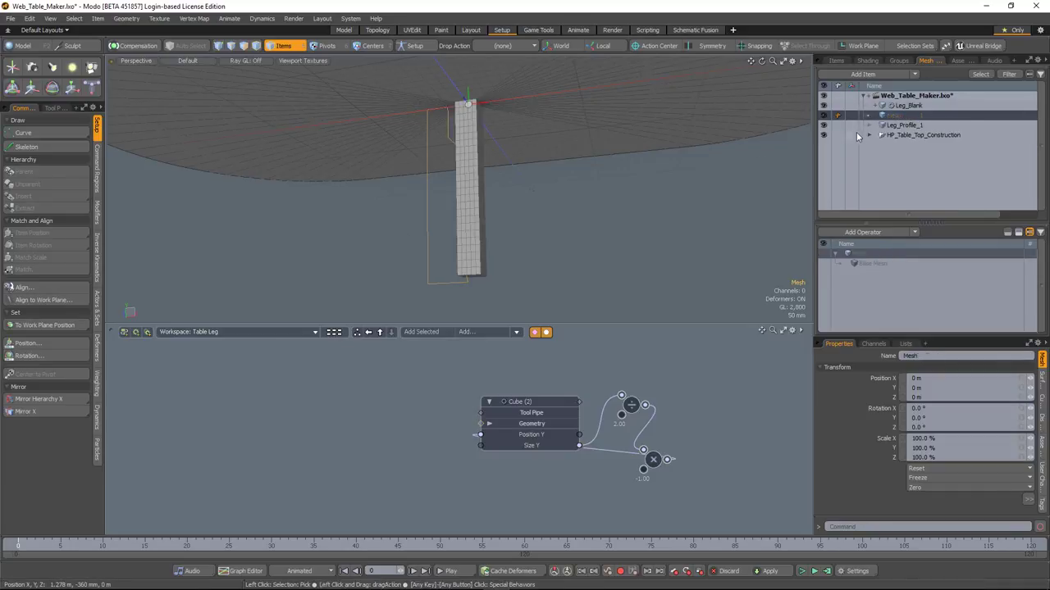
{"action": "left_click", "coordinate": [861, 234]}
{"action": "type", "text": "me"}
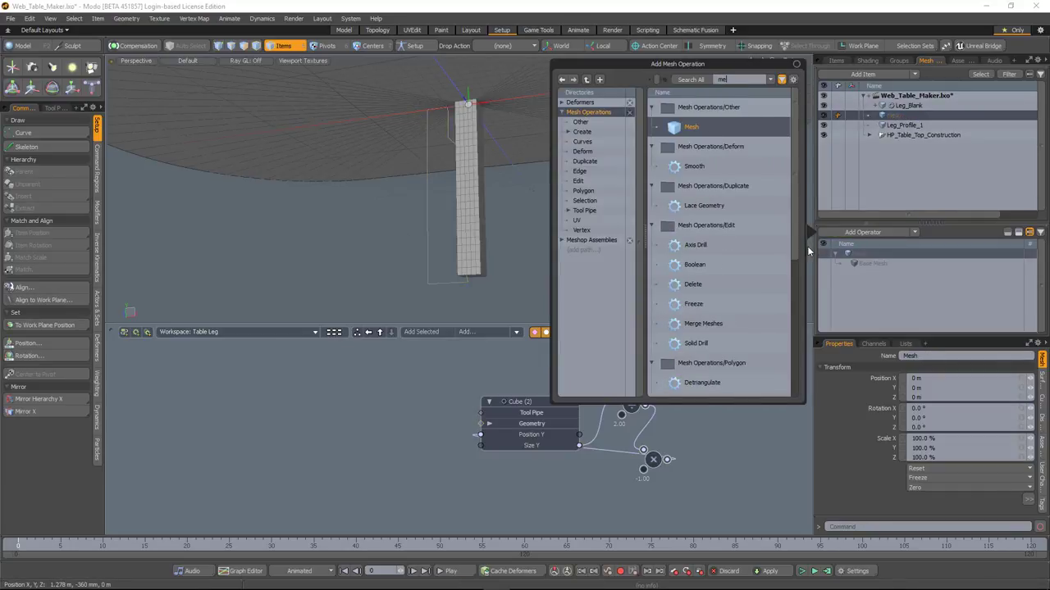
{"action": "type", "text": "rge"}
{"action": "double_click", "coordinate": [715, 128]}
{"action": "left_click", "coordinate": [840, 264]}
{"action": "left_click", "coordinate": [880, 283]}
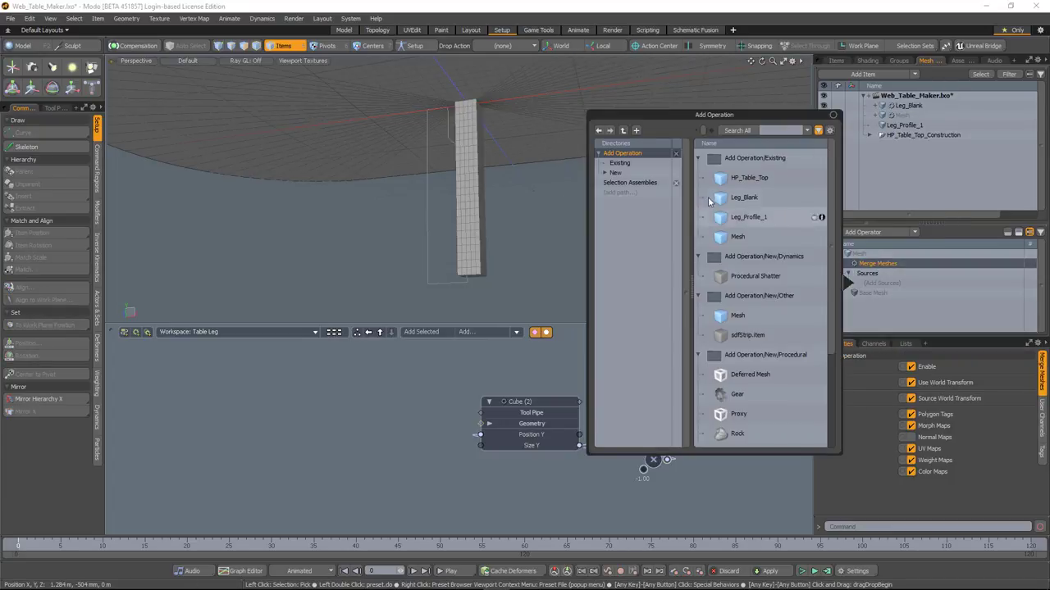
{"action": "double_click", "coordinate": [749, 218]}
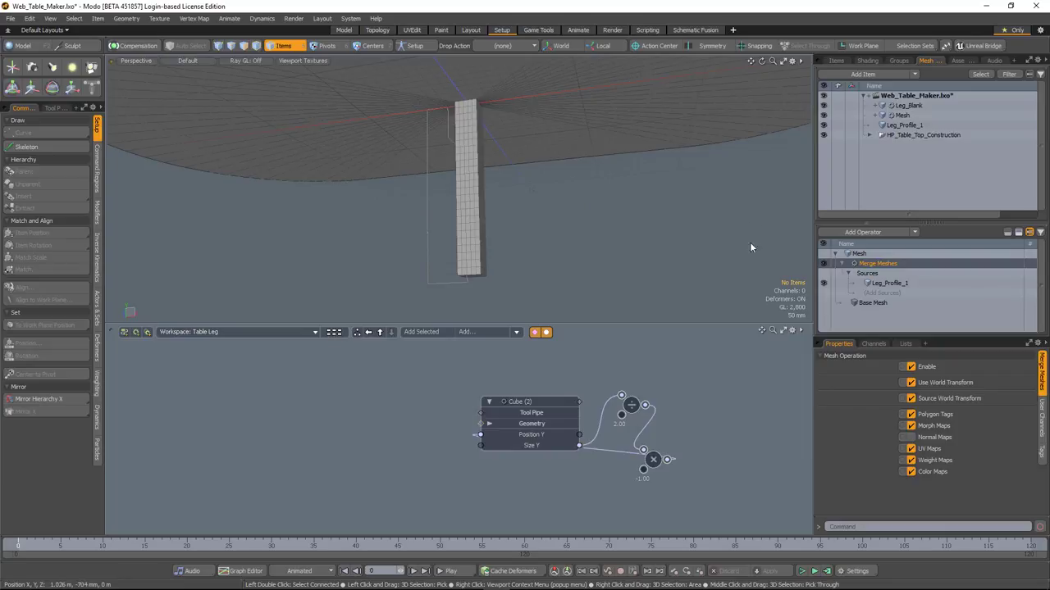
{"action": "left_click", "coordinate": [841, 264]}
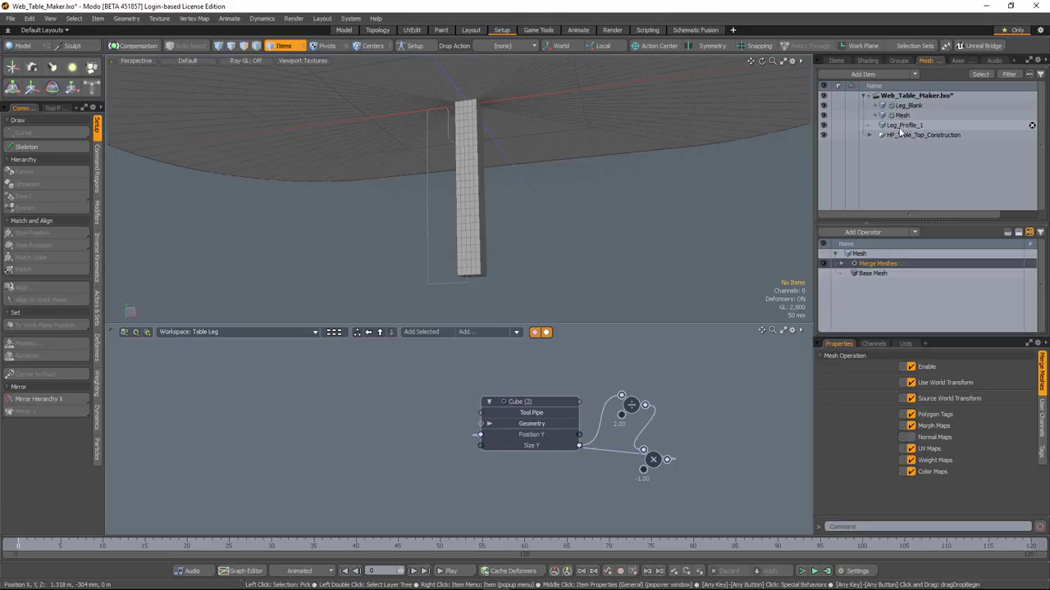
Add a Curve Fill operation above Merge Meshes and set its Fill Steps to 5
{"action": "left_click", "coordinate": [845, 235]}
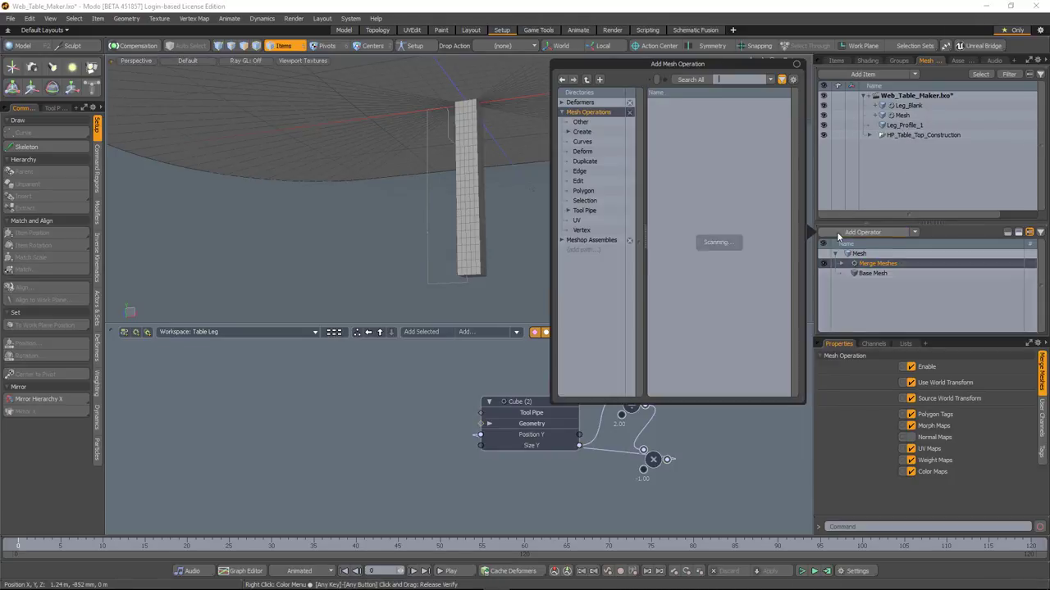
{"action": "type", "text": "cur"}
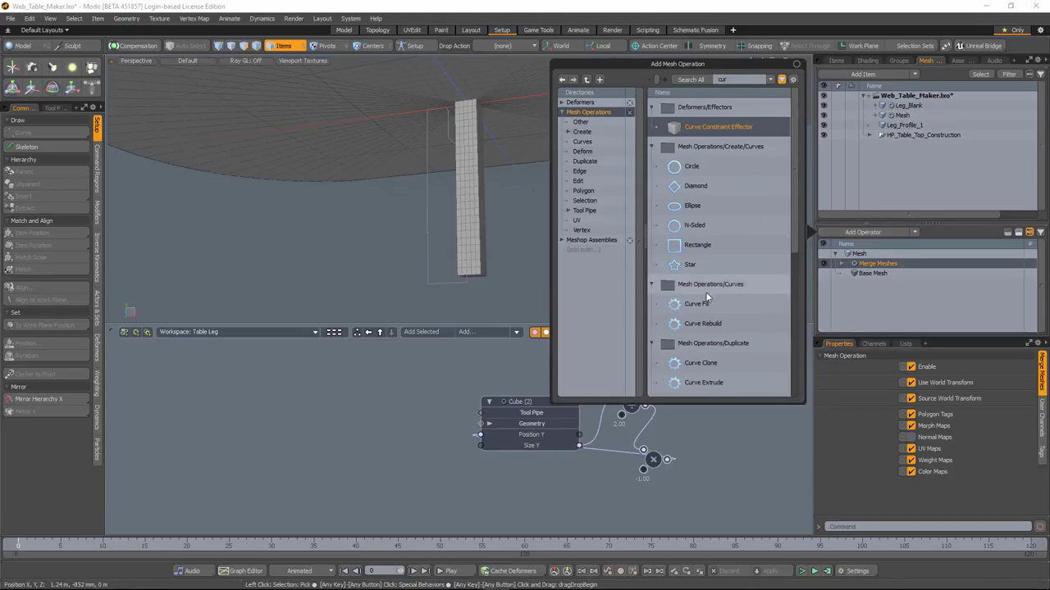
{"action": "double_click", "coordinate": [713, 304]}
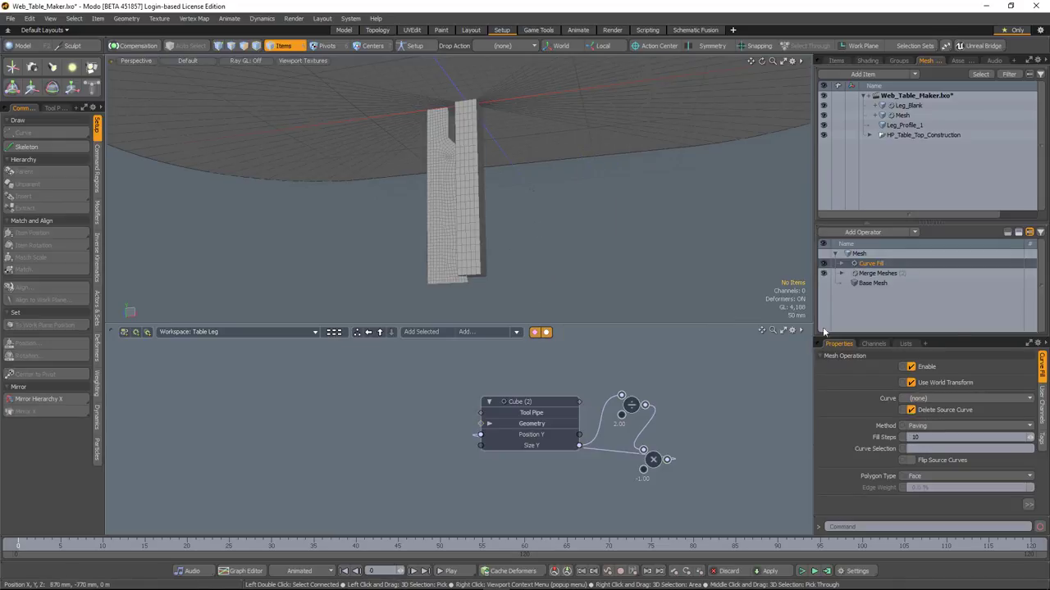
{"action": "left_click", "coordinate": [916, 437]}
{"action": "key", "text": "Return"}
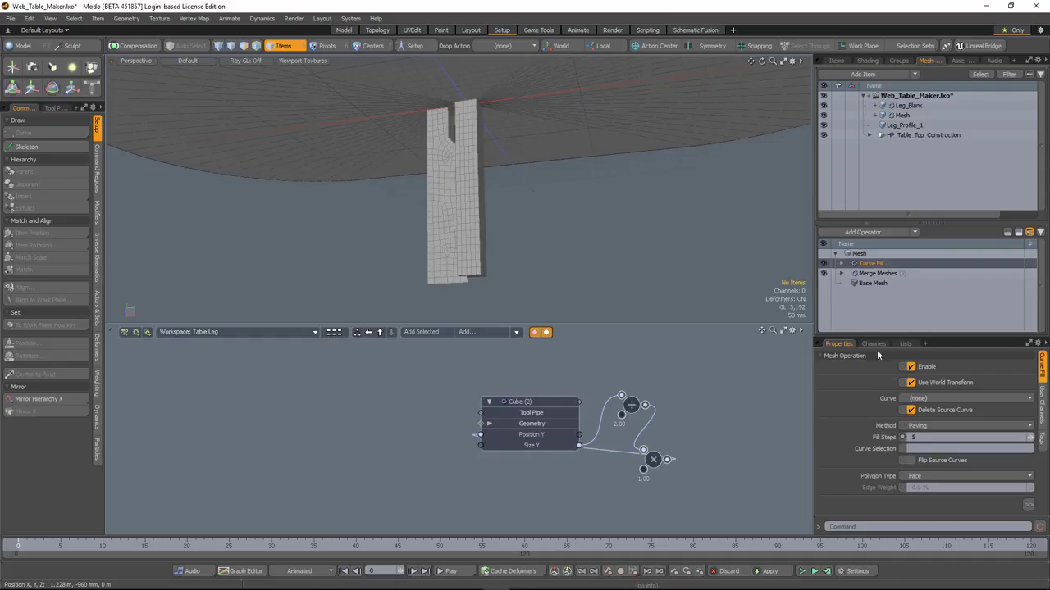
Add a Radial Sweep operation to the filled profile and set its Selection Type to Polygon
{"action": "left_click", "coordinate": [862, 233]}
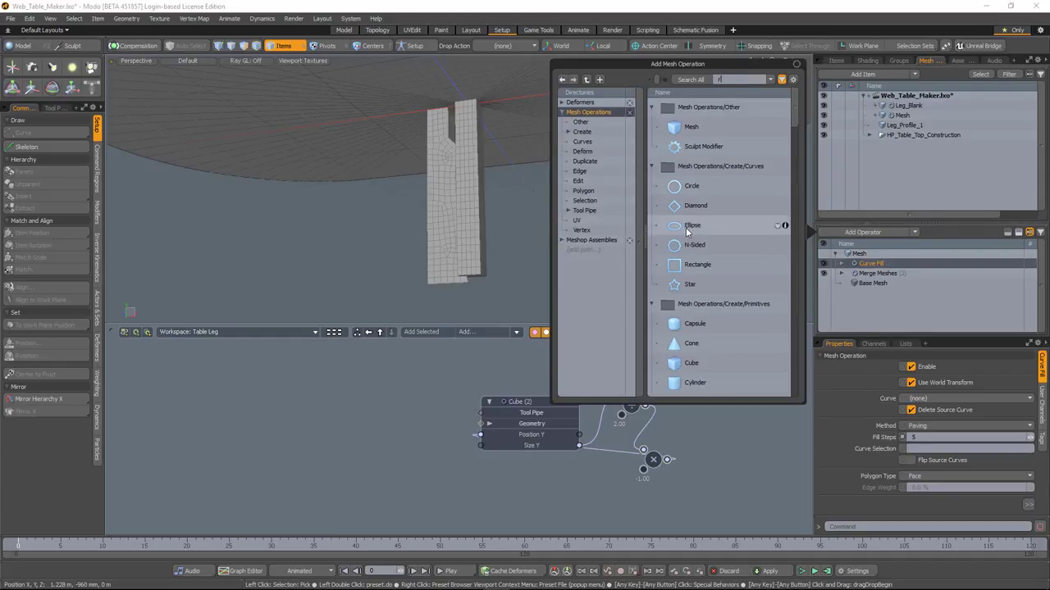
{"action": "type", "text": "rad"}
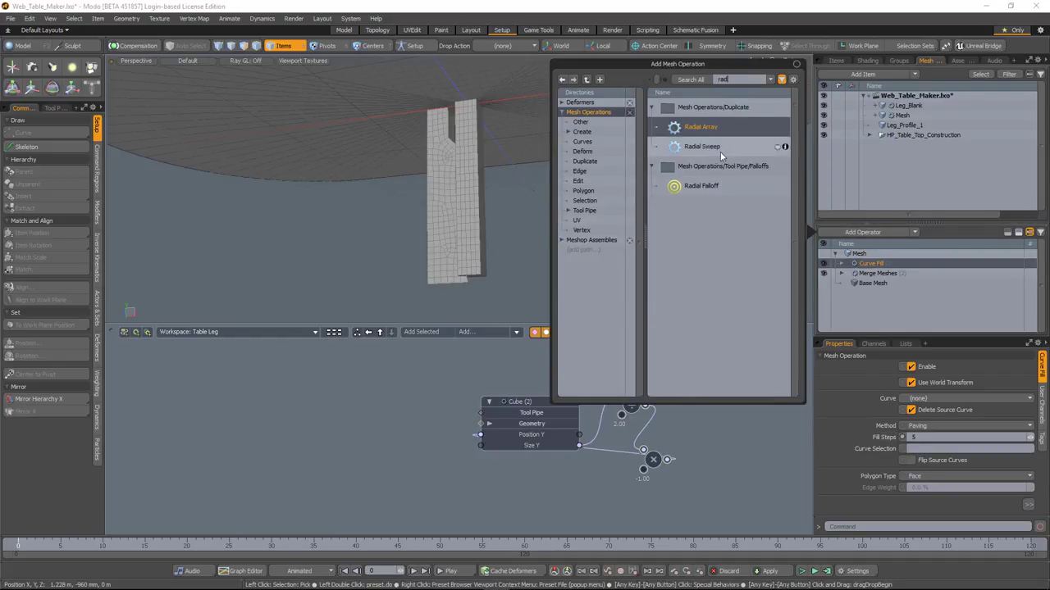
{"action": "double_click", "coordinate": [714, 150]}
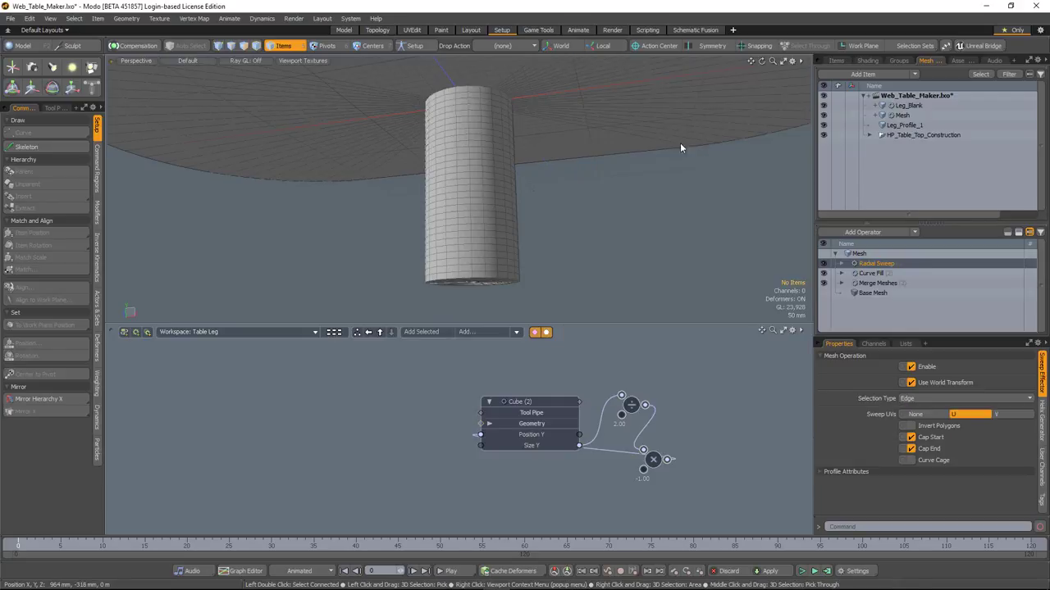
{"action": "left_click_drag", "start_coordinate": [444, 126], "coordinate": [443, 103], "text": "alt+shift"}
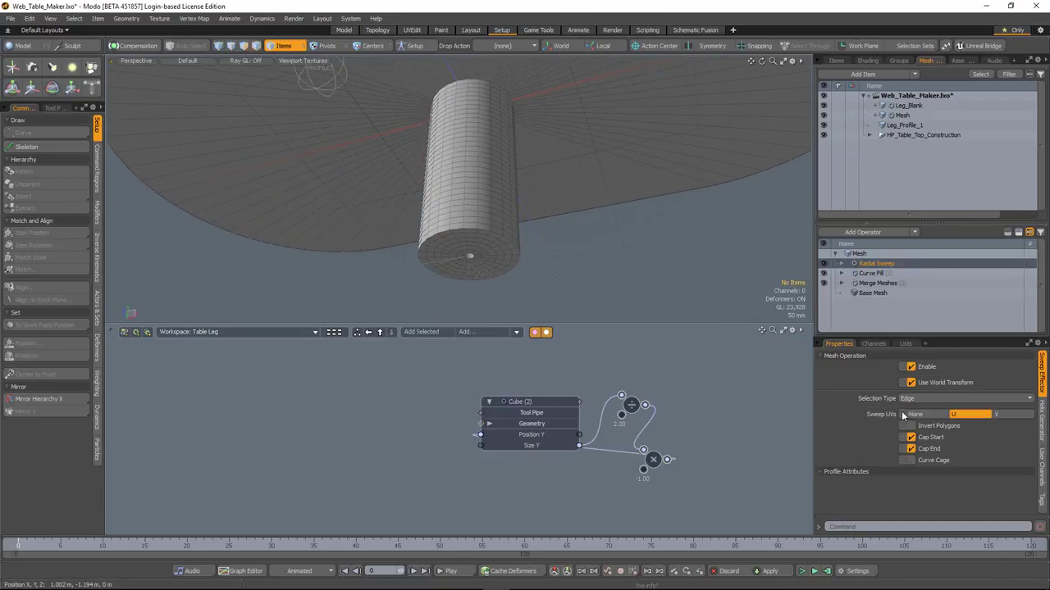
{"action": "left_click", "coordinate": [920, 400]}
{"action": "left_click", "coordinate": [933, 409]}
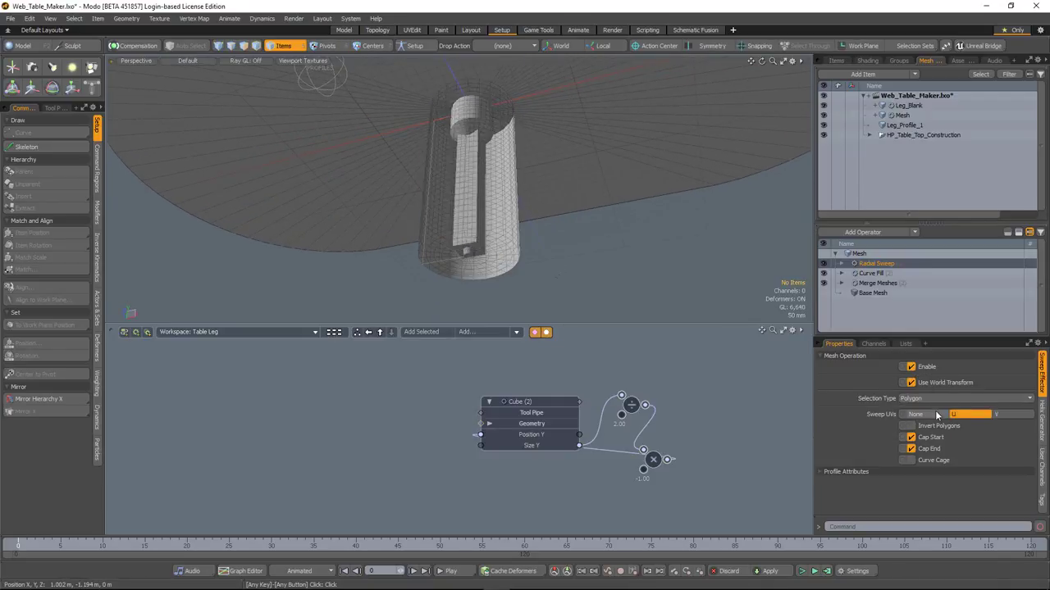
Invert the Radial Sweep's polygons and hide the HP_Table_Top_Construction group
{"action": "left_click", "coordinate": [911, 426]}
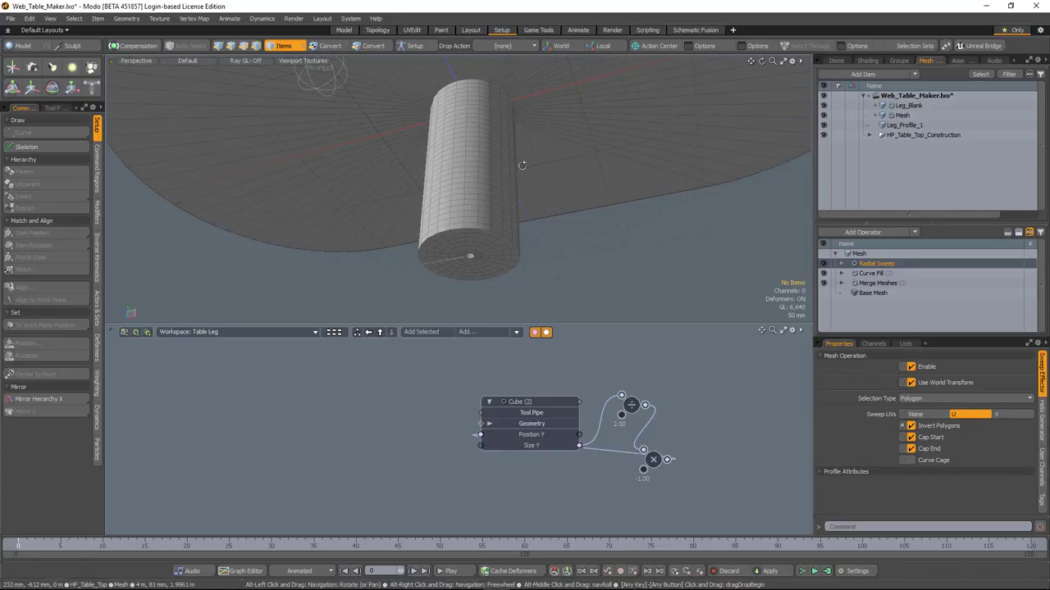
{"action": "left_click_drag", "start_coordinate": [493, 142], "coordinate": [459, 263], "text": "alt"}
{"action": "left_click", "coordinate": [824, 134]}
{"action": "left_click_drag", "start_coordinate": [377, 119], "coordinate": [436, 128], "text": "alt"}
Create a new Fusion item from the swept mesh and the Leg_Blank mesh
{"action": "left_click", "coordinate": [23, 45]}
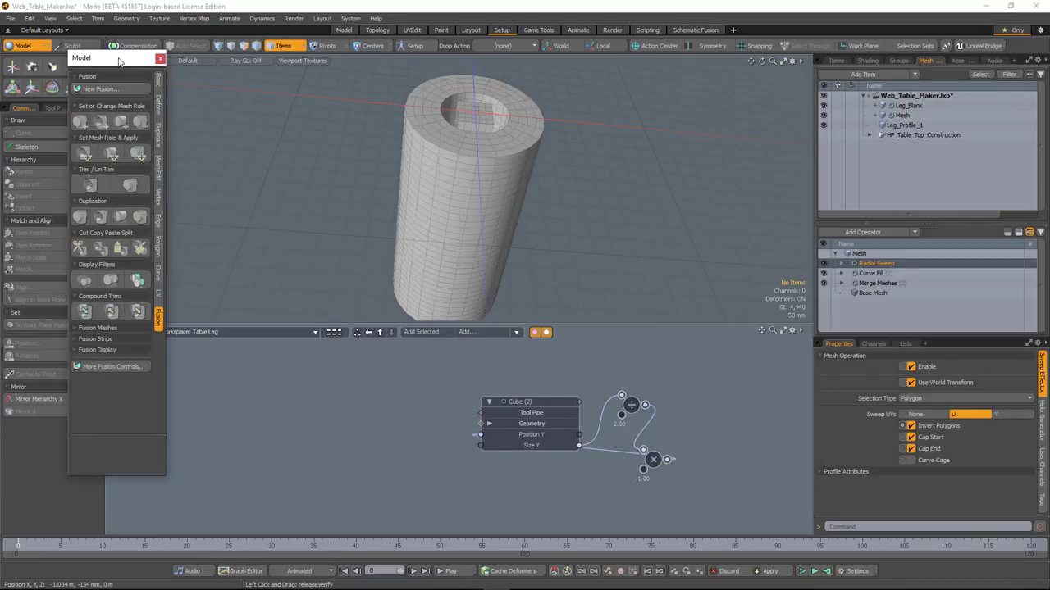
{"action": "left_click", "coordinate": [461, 142]}
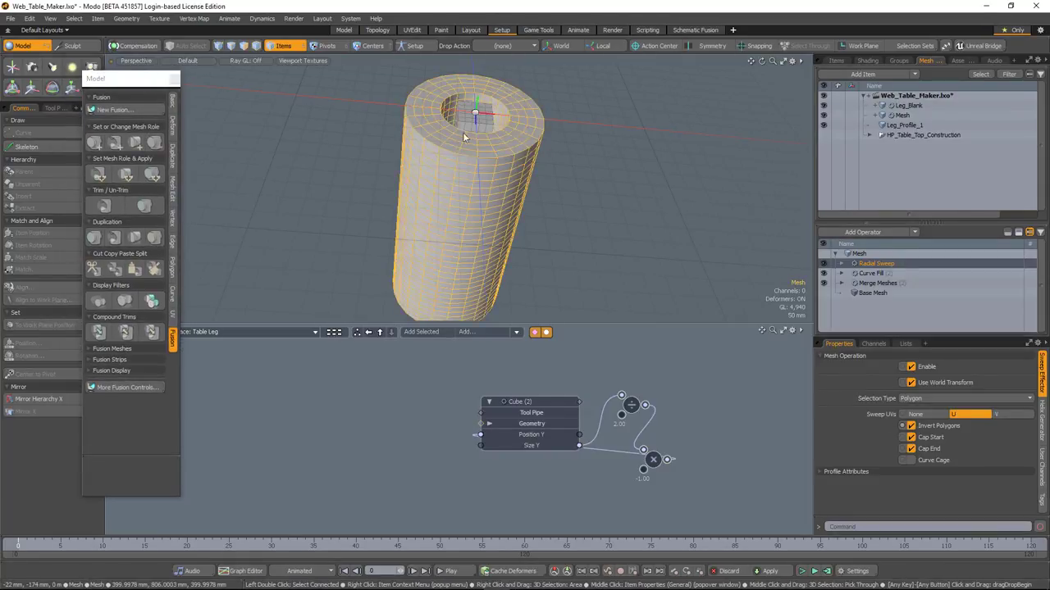
{"action": "left_click", "coordinate": [470, 123], "text": "shift"}
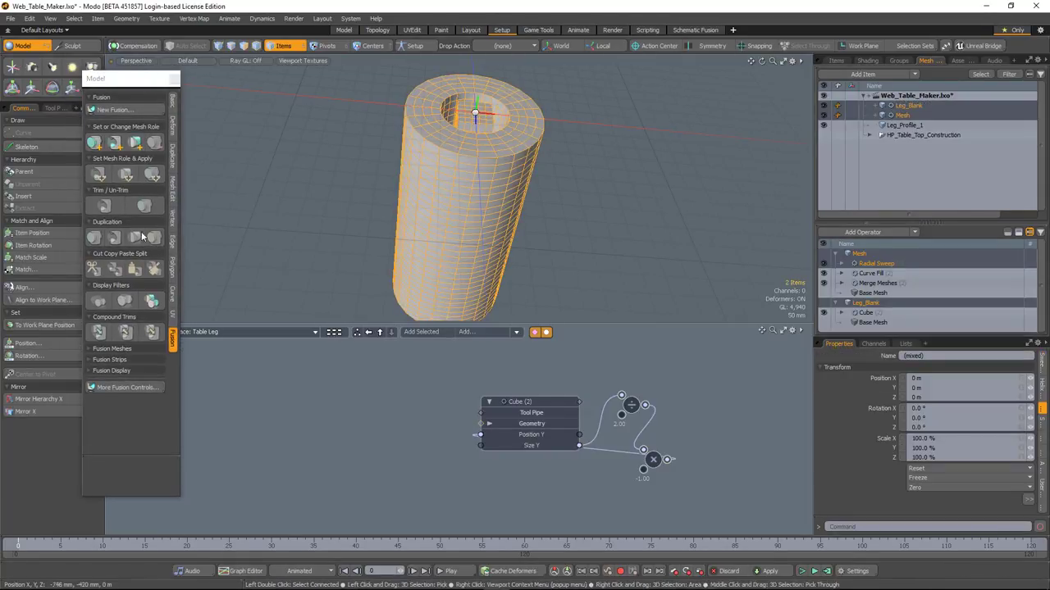
{"action": "left_click", "coordinate": [113, 109]}
{"action": "left_click", "coordinate": [300, 156]}
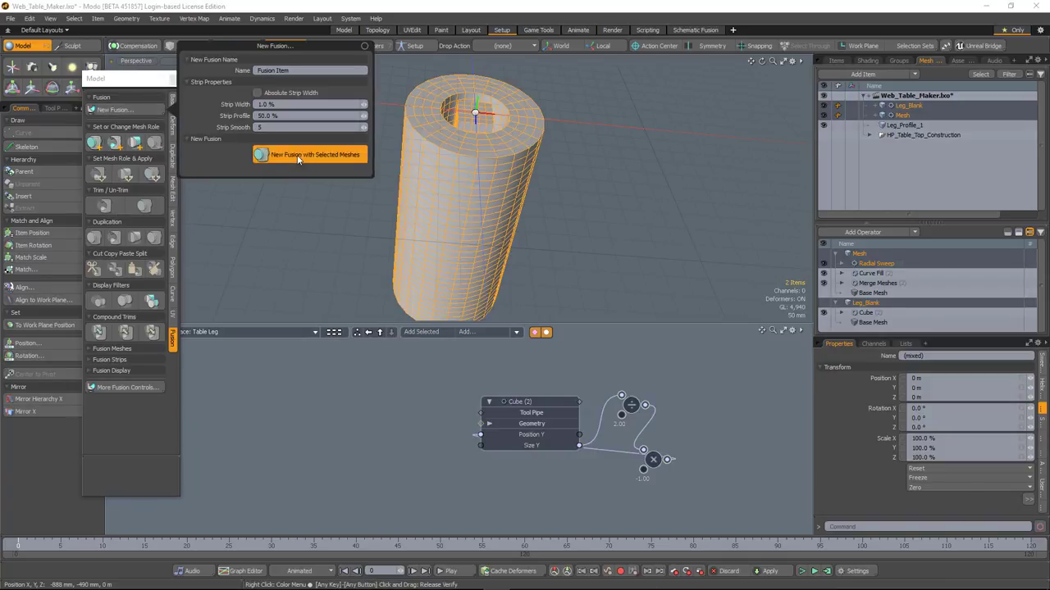
Give the swept mesh the subtractive Fusion role and trim Leg_Blank with it
{"action": "left_click", "coordinate": [413, 179]}
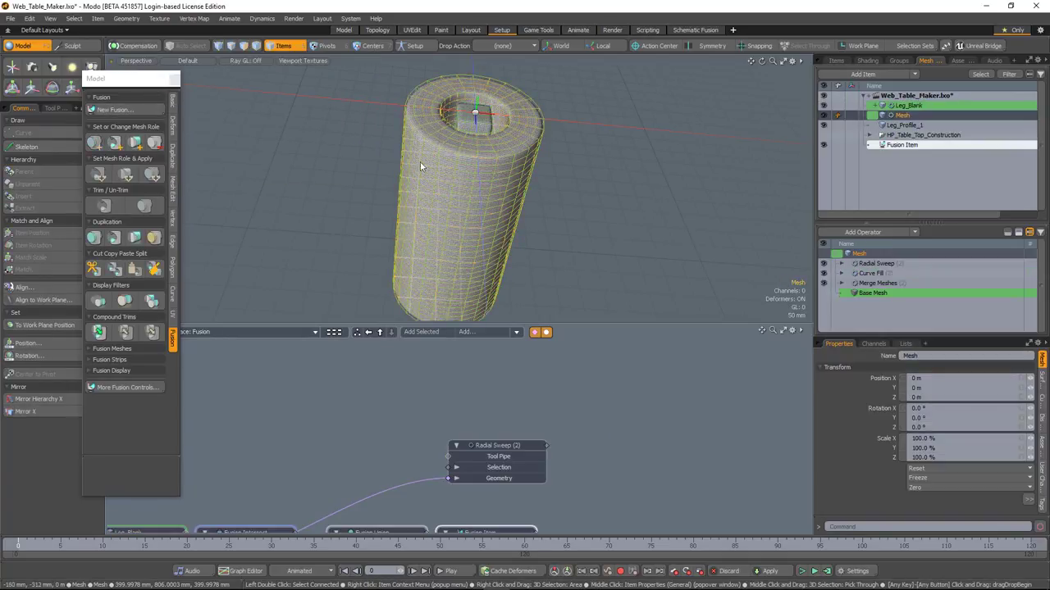
{"action": "left_click", "coordinate": [116, 143]}
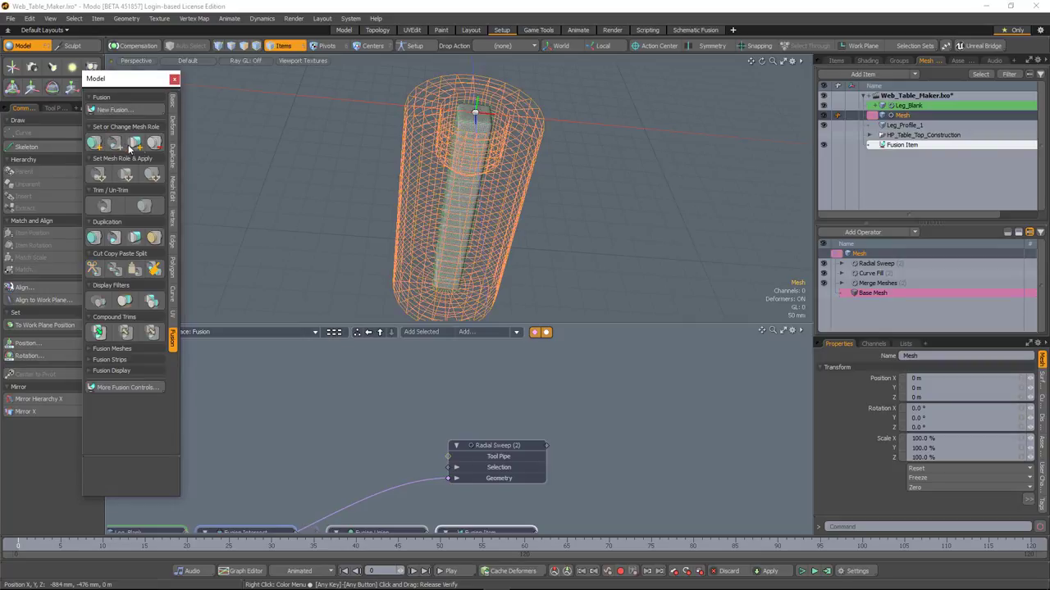
{"action": "left_click", "coordinate": [466, 123], "text": "shift"}
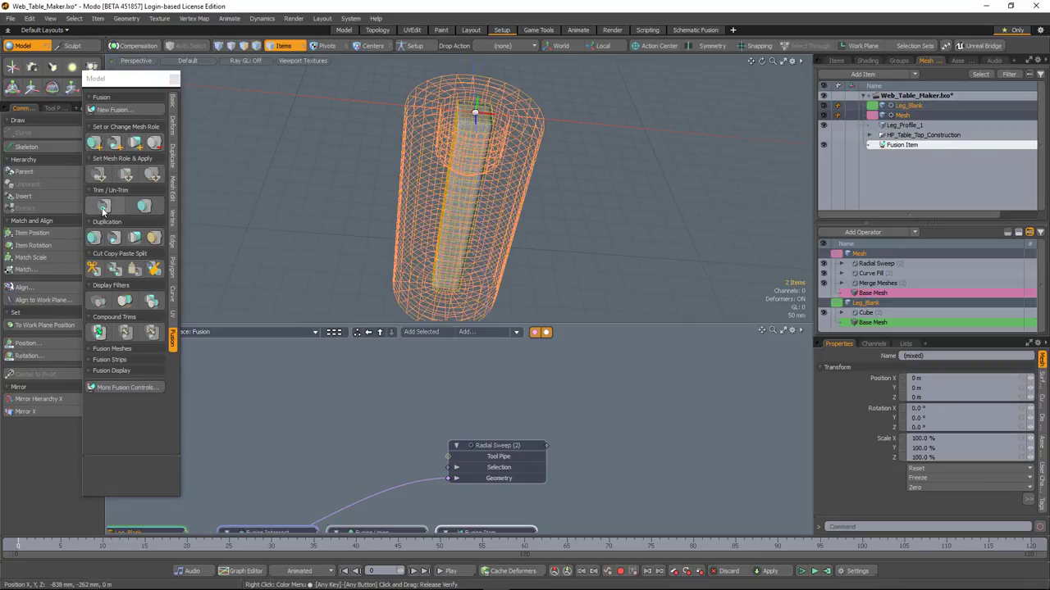
{"action": "left_click", "coordinate": [258, 231]}
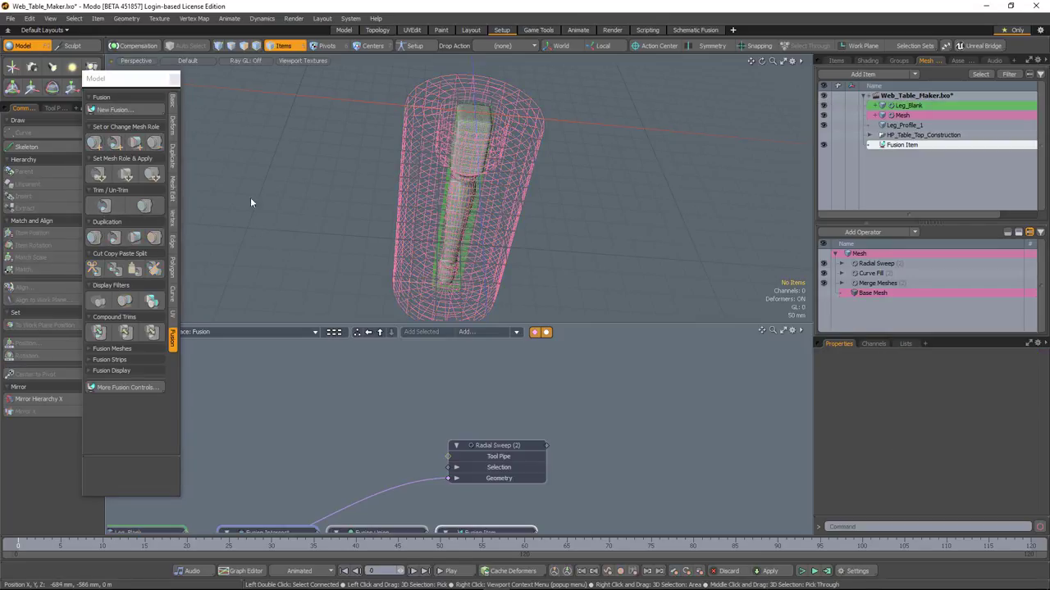
Hide the Leg_Blank and swept mesh items and inspect the fused leg from the side
{"action": "left_click", "coordinate": [823, 106]}
{"action": "left_click", "coordinate": [823, 116]}
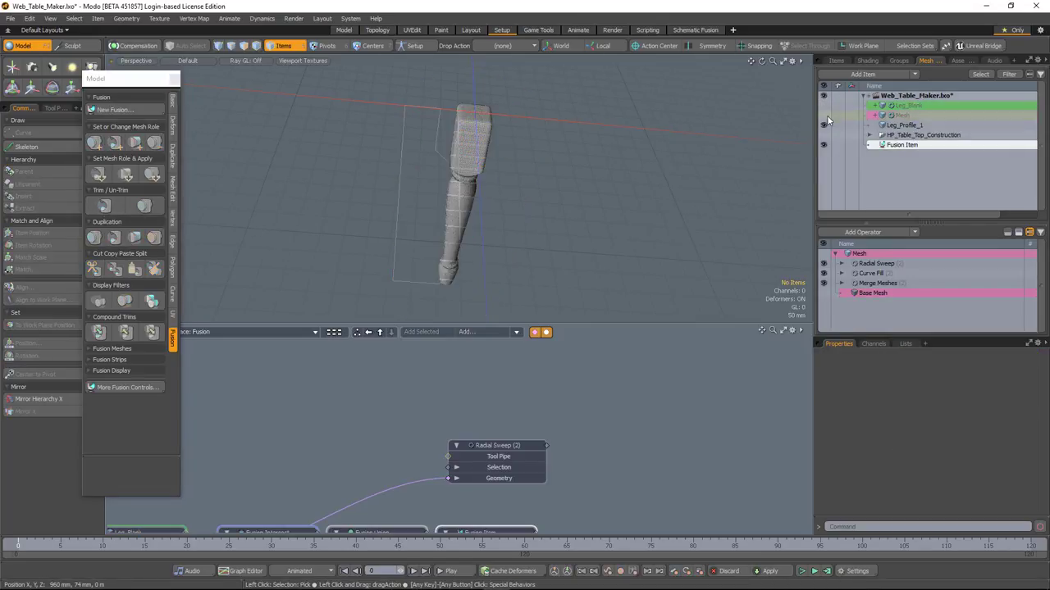
{"action": "left_click_drag", "start_coordinate": [492, 197], "coordinate": [423, 171], "text": "alt"}
{"action": "left_click_drag", "start_coordinate": [447, 130], "coordinate": [472, 254], "text": "alt"}
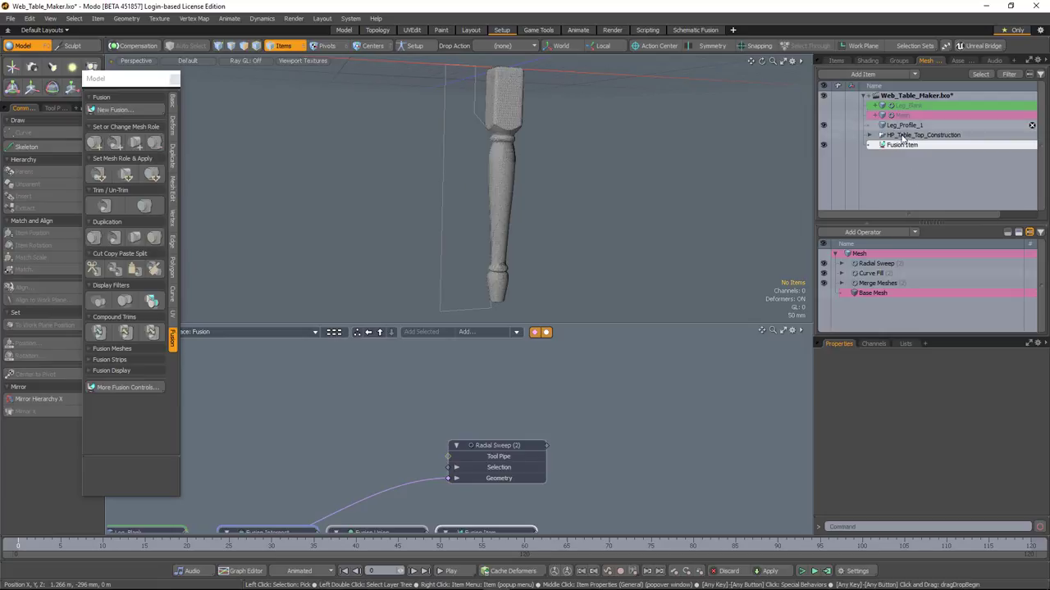
Edit the Leg_Profile_1 curve with the Bezier tool by moving one of its points
{"action": "left_click", "coordinate": [838, 124]}
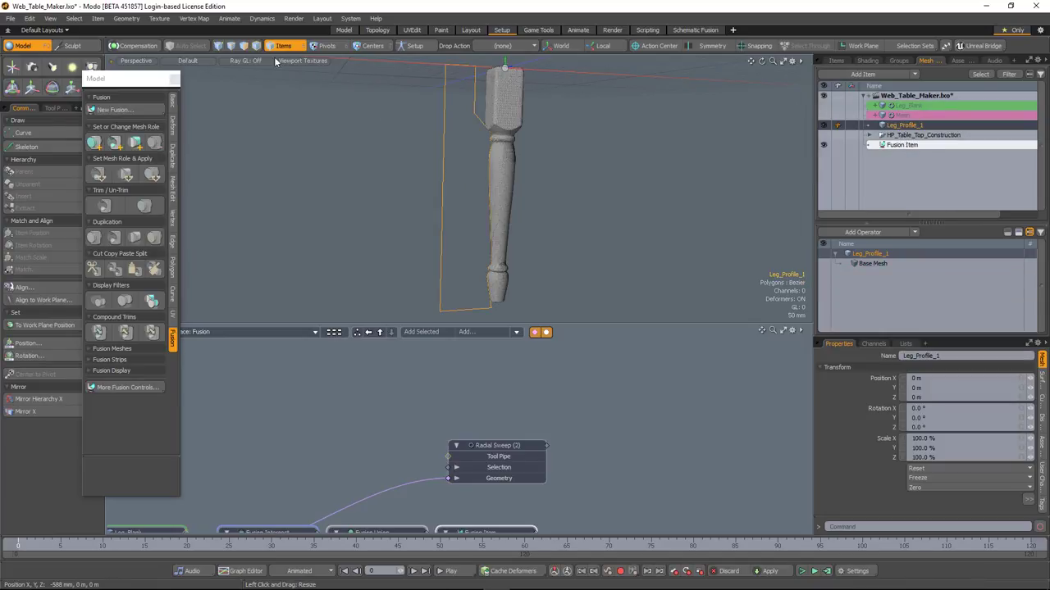
{"action": "key", "text": "3"}
{"action": "key", "text": "b"}
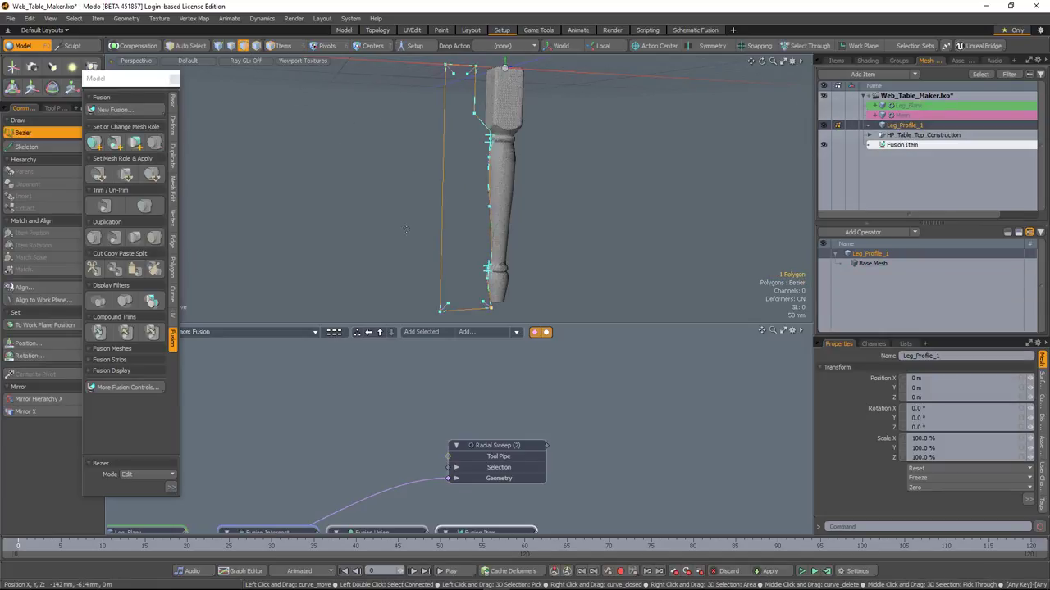
{"action": "left_click_drag", "start_coordinate": [501, 294], "coordinate": [616, 272], "text": "ctrl+alt"}
{"action": "left_click_drag", "start_coordinate": [437, 123], "coordinate": [515, 185], "text": "ctrl+alt"}
{"action": "left_click_drag", "start_coordinate": [477, 152], "coordinate": [391, 233]}
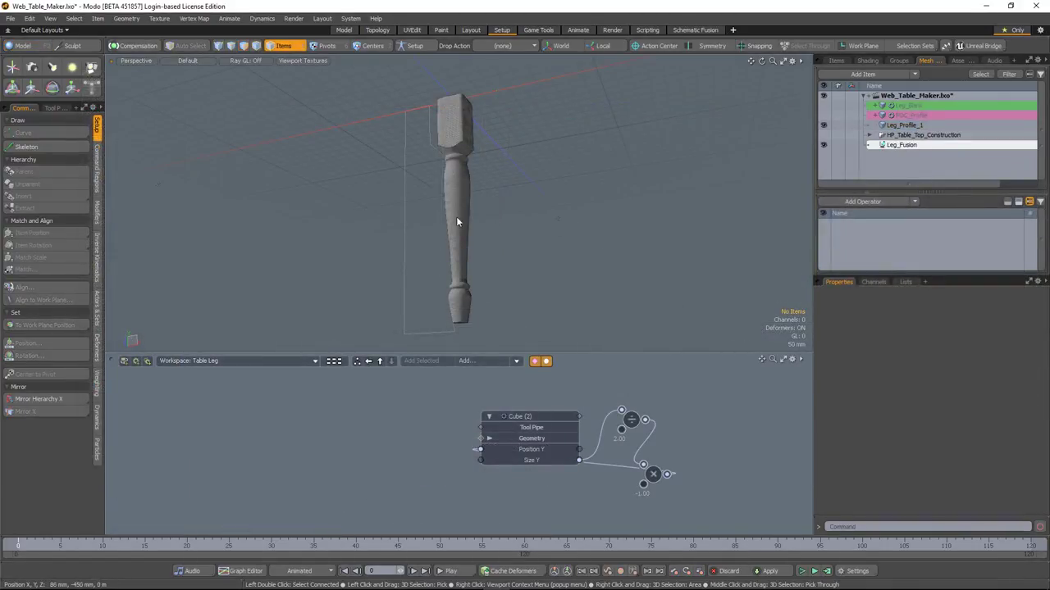
Create a new mesh item and give it a Merge Meshes operation with Leg_Fusion as its source
{"action": "left_click_drag", "start_coordinate": [495, 242], "coordinate": [430, 218], "text": "alt"}
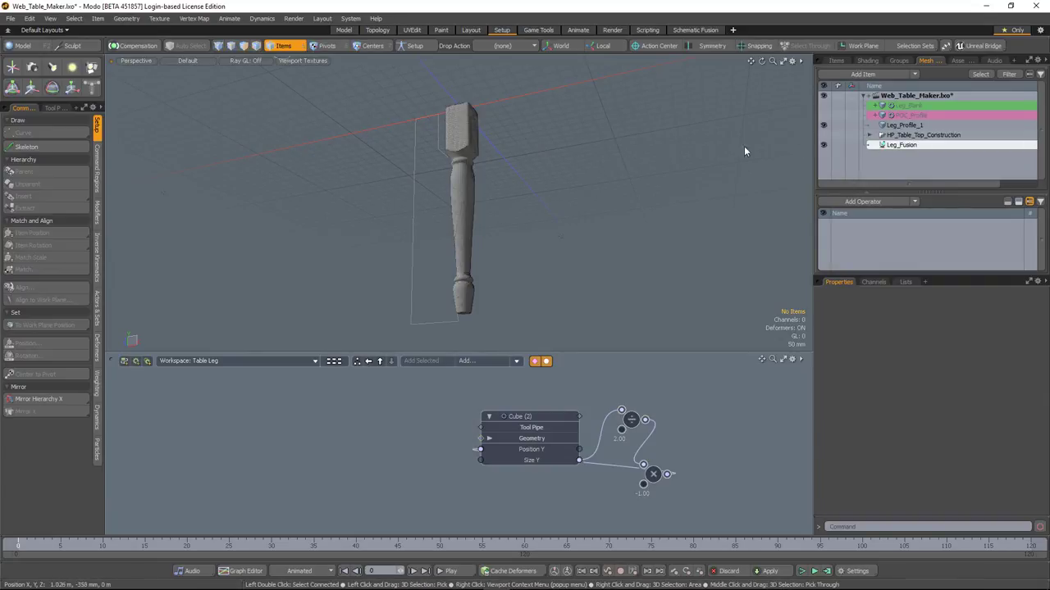
{"action": "left_click", "coordinate": [899, 145]}
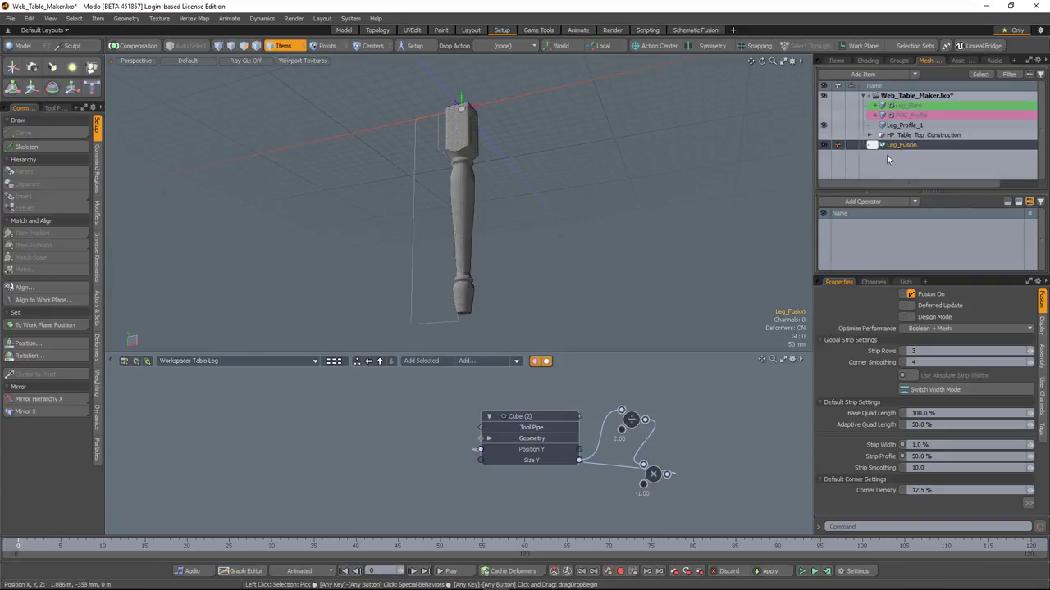
{"action": "key", "text": "n"}
{"action": "left_click", "coordinate": [863, 201]}
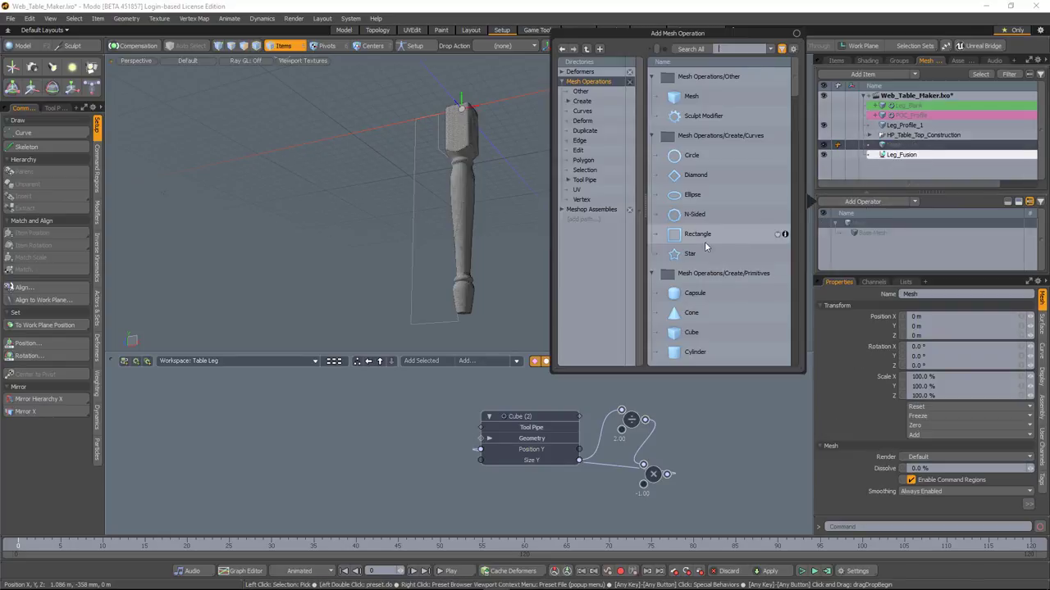
{"action": "type", "text": "mer"}
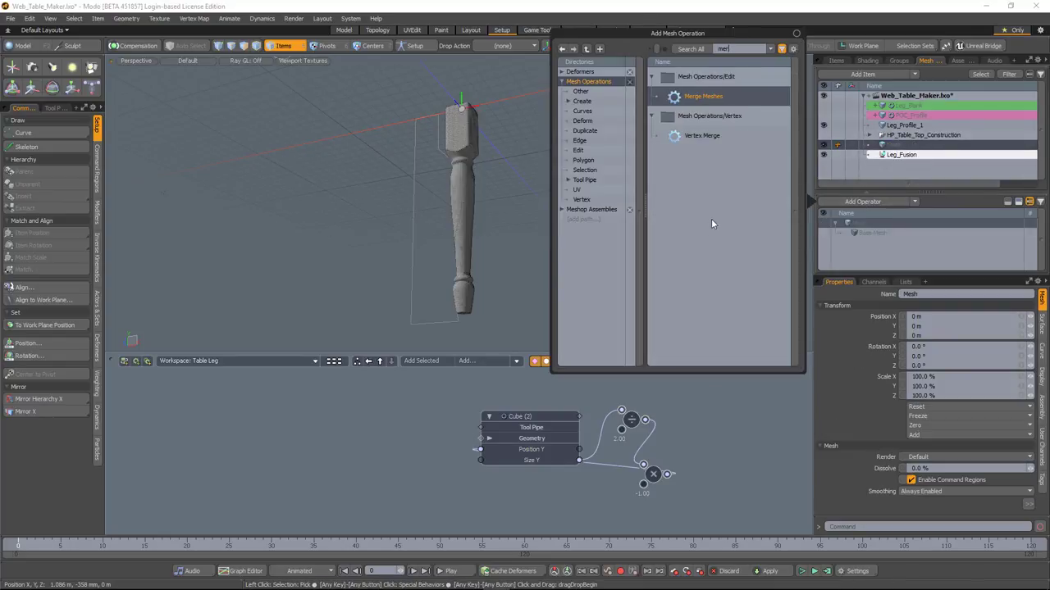
{"action": "double_click", "coordinate": [706, 98]}
{"action": "left_click", "coordinate": [841, 233]}
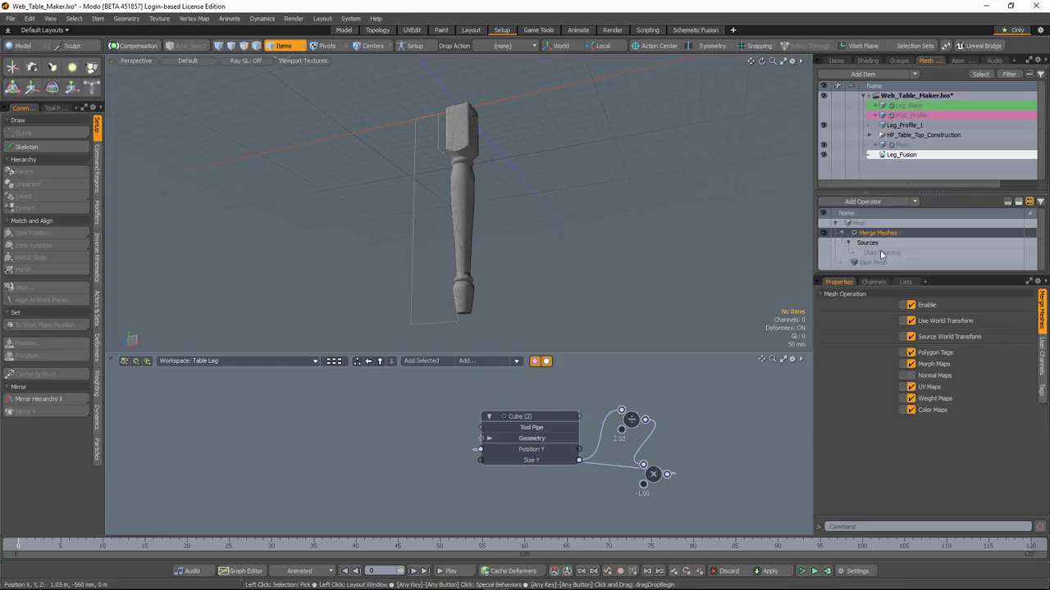
{"action": "left_click", "coordinate": [880, 253]}
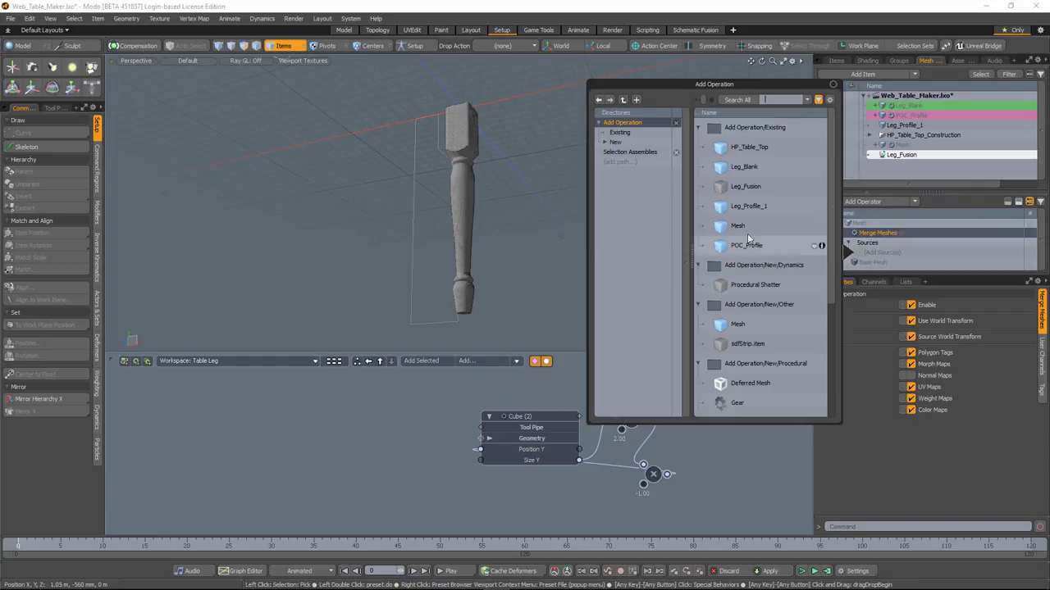
{"action": "double_click", "coordinate": [755, 187]}
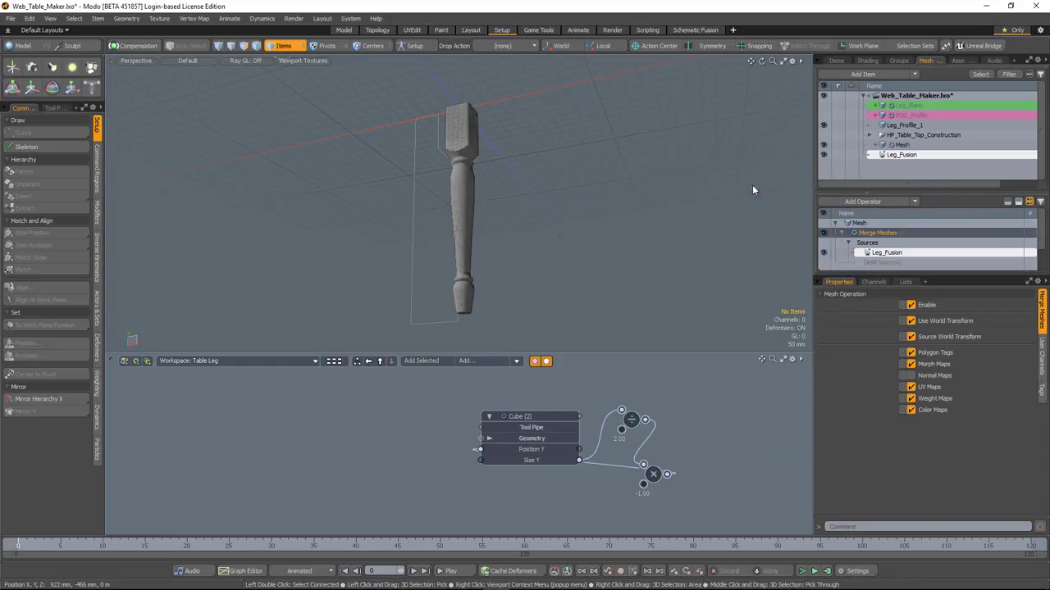
Hide Leg_Profile_1 and Leg_Fusion, and collapse the new mesh's Merge Meshes operation
{"action": "left_click", "coordinate": [899, 145]}
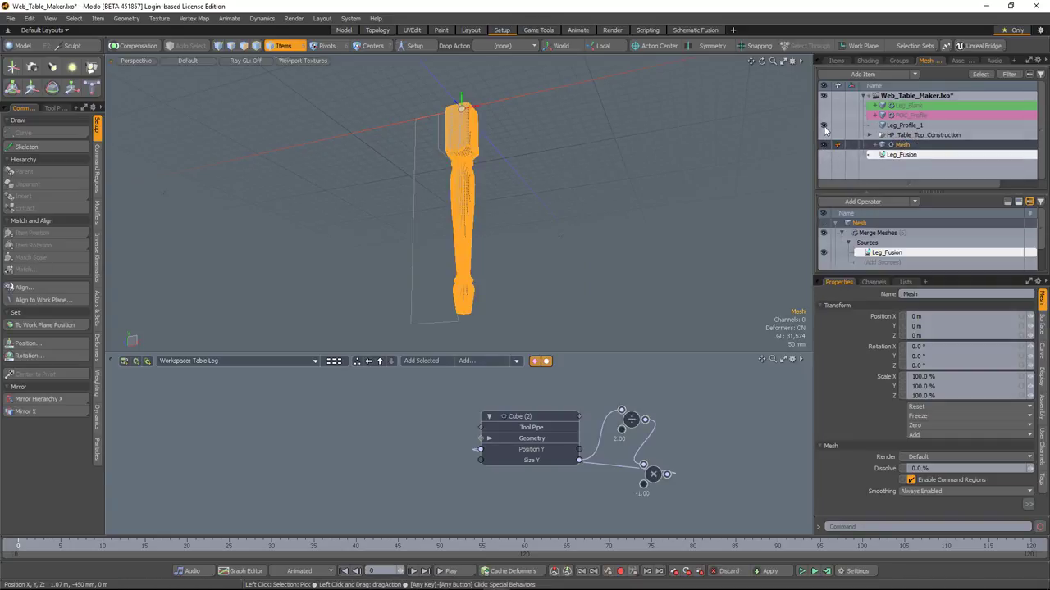
{"action": "left_click", "coordinate": [598, 166]}
{"action": "left_click", "coordinate": [841, 233]}
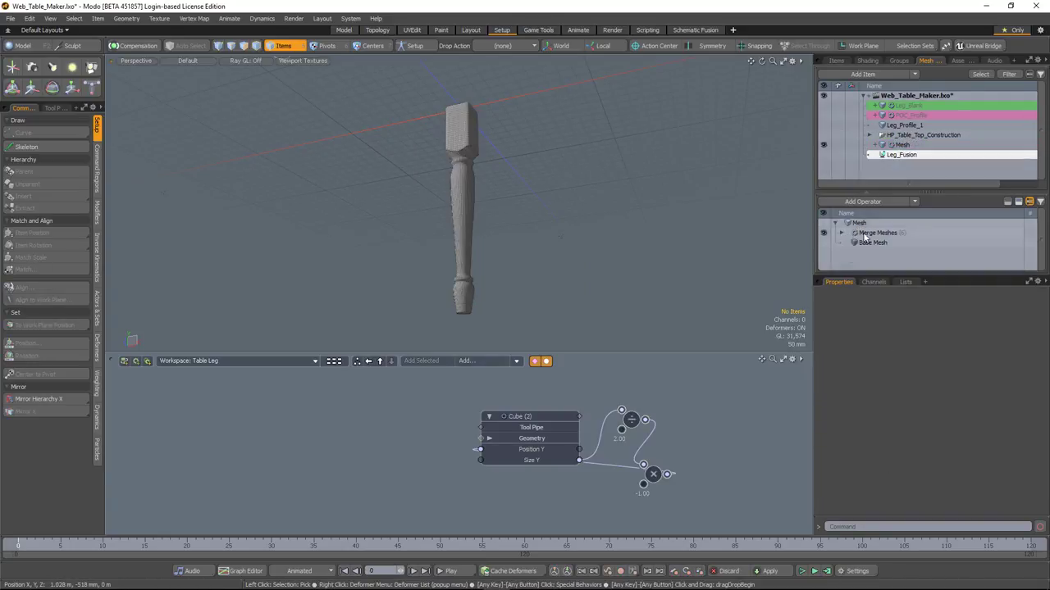
Add an Array operation above Merge Meshes on the merged leg mesh
{"action": "left_click", "coordinate": [871, 233]}
{"action": "left_click", "coordinate": [864, 201]}
{"action": "type", "text": "az"}
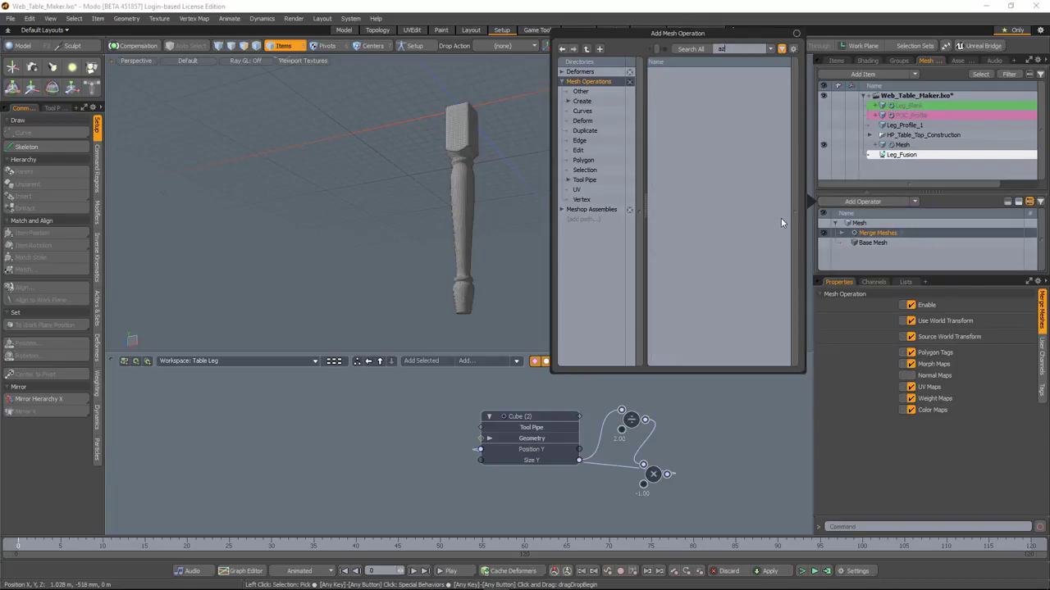
{"action": "type", "text": "rr"}
{"action": "key", "text": "BackSpace"}
{"action": "key", "text": "BackSpace"}
{"action": "key", "text": "BackSpace"}
{"action": "type", "text": "rr"}
{"action": "double_click", "coordinate": [710, 97]}
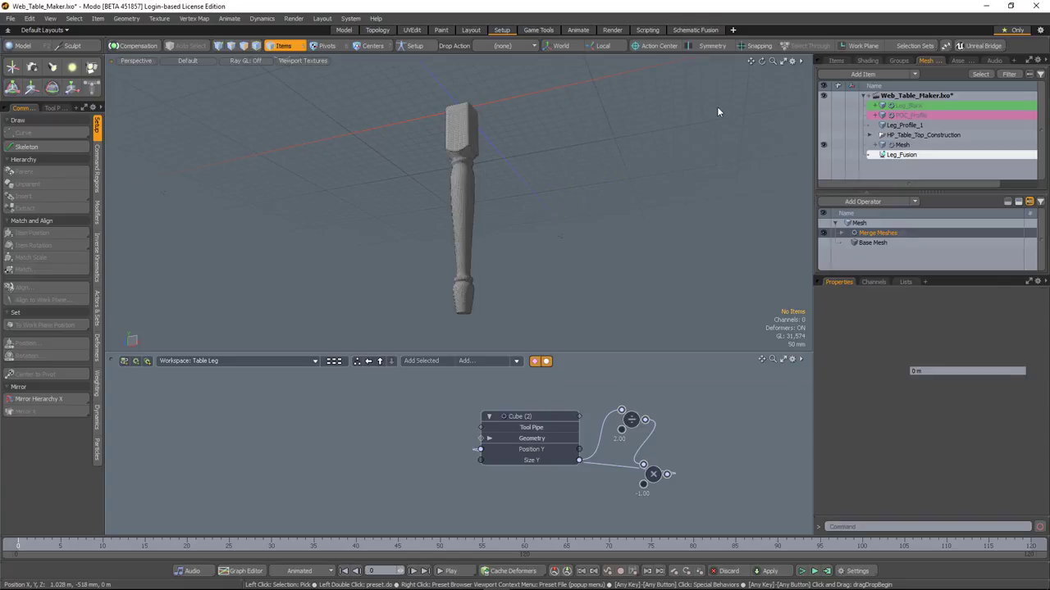
{"action": "key", "text": "a"}
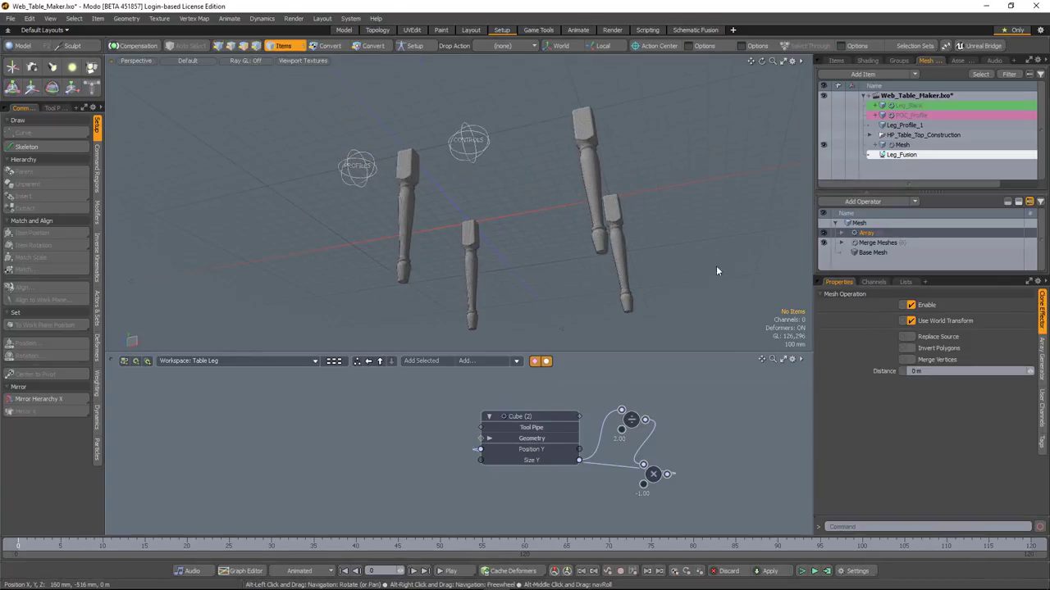
Set the Array's Count X to 3 and enable its Between option
{"action": "left_click", "coordinate": [1041, 365]}
{"action": "left_click_drag", "start_coordinate": [503, 202], "coordinate": [484, 176], "text": "alt+shift"}
{"action": "left_click_drag", "start_coordinate": [759, 276], "coordinate": [734, 285], "text": "alt+shift"}
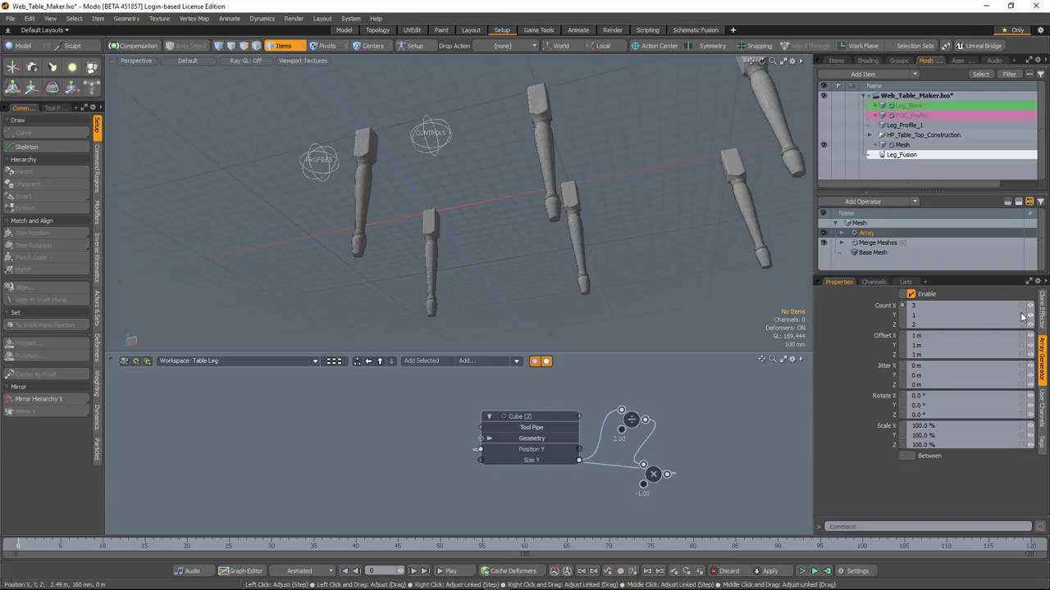
{"action": "left_click", "coordinate": [911, 456]}
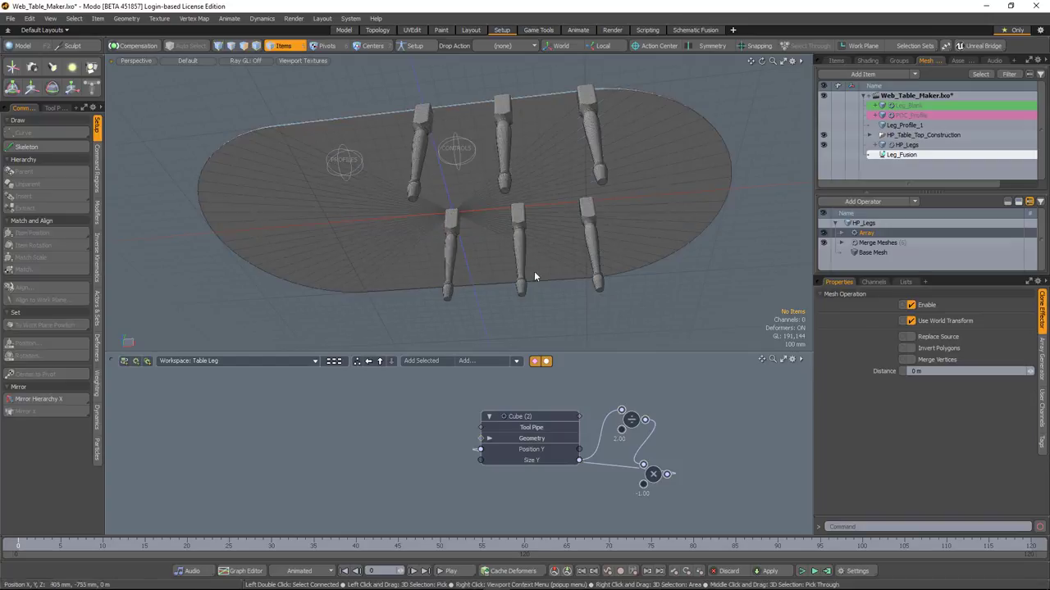
Add a Transform Effector above the Array operation on HP_Legs
{"action": "left_click", "coordinate": [876, 202]}
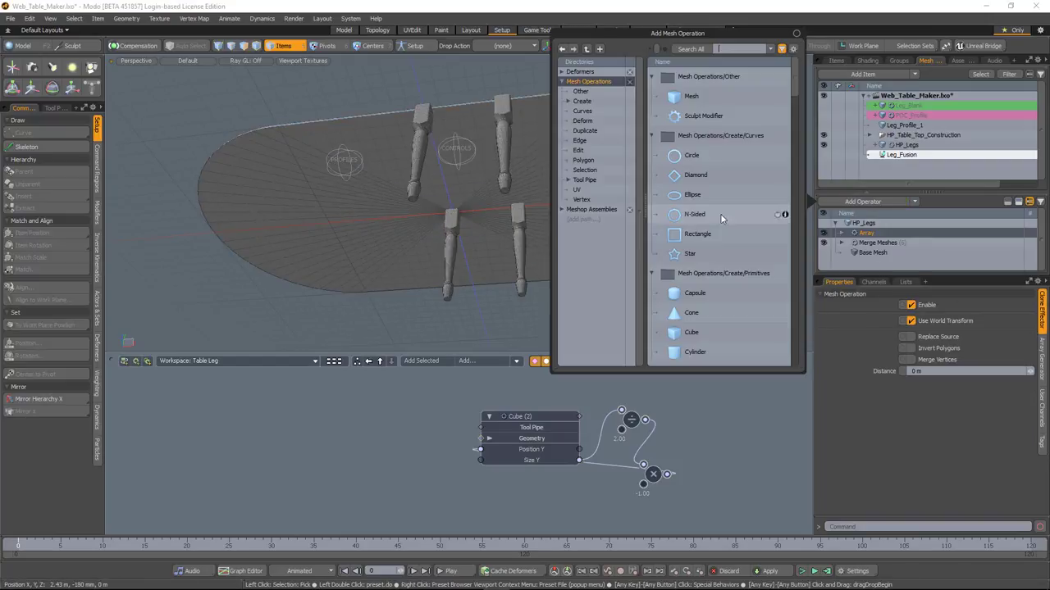
{"action": "type", "text": "tr"}
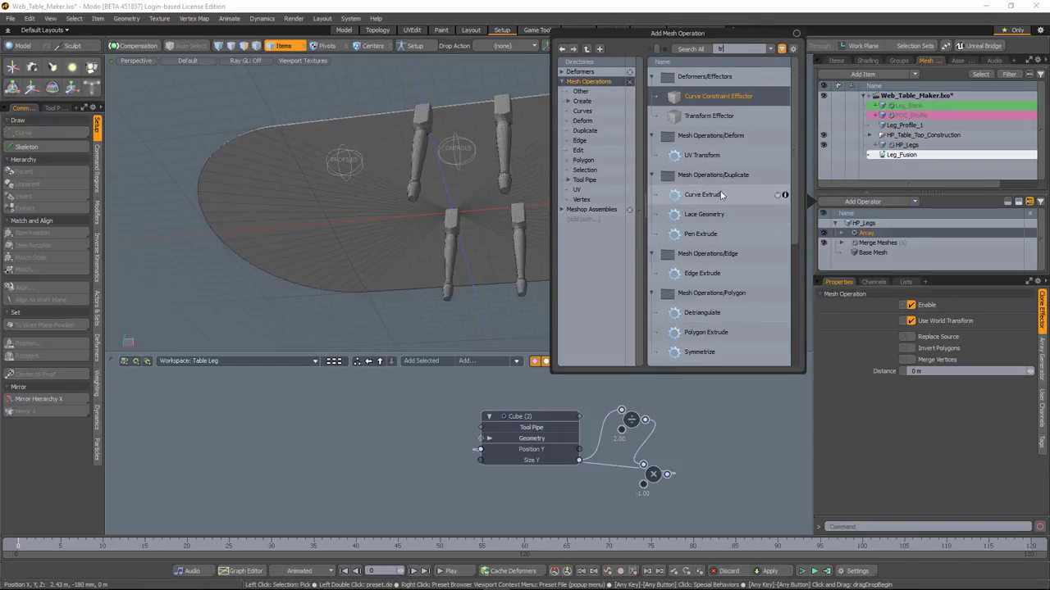
{"action": "double_click", "coordinate": [710, 115]}
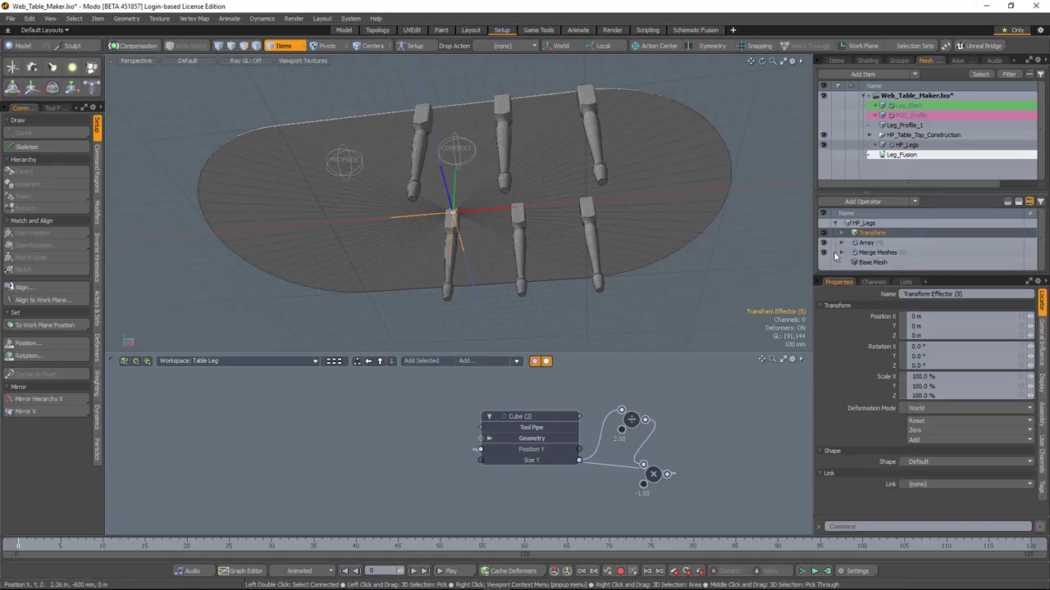
Add the Transform Effector's Position X and Position Z channels to the Table Leg schematic, arrange its nodes and expand the Position channels
{"action": "left_click", "coordinate": [856, 316]}
{"action": "left_click", "coordinate": [857, 334], "text": "ctrl"}
{"action": "left_click", "coordinate": [418, 365]}
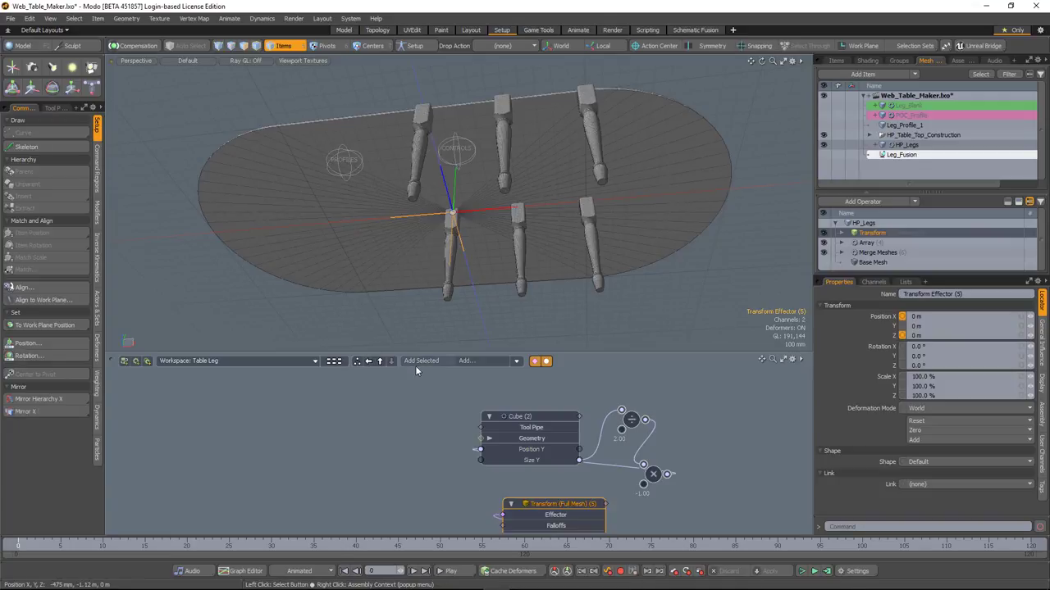
{"action": "left_click_drag", "start_coordinate": [538, 506], "coordinate": [319, 417]}
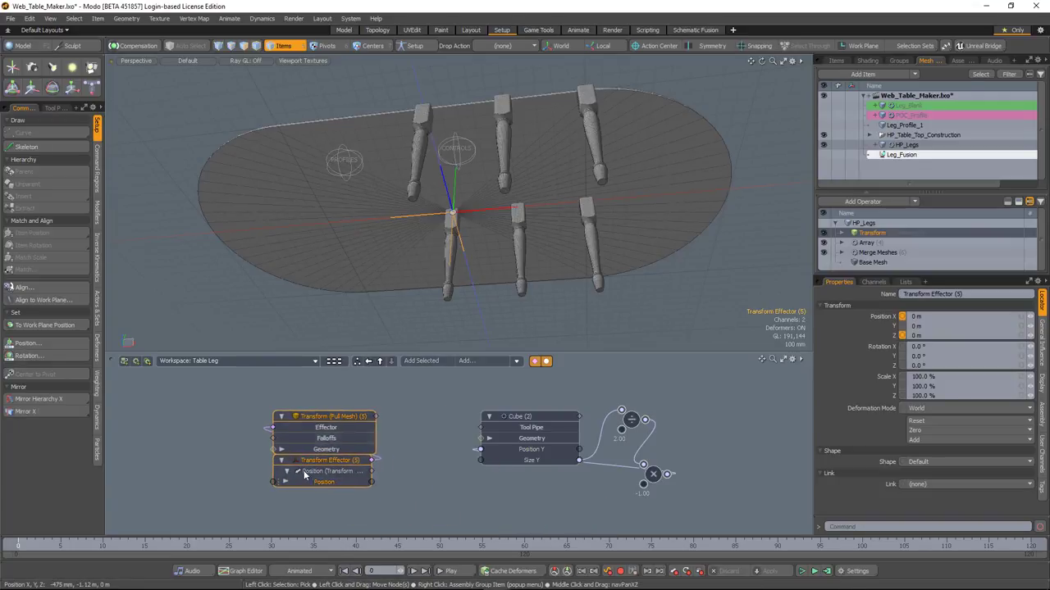
{"action": "mouse_move", "coordinate": [315, 465]}
{"action": "left_mouse_down"}
{"action": "mouse_move", "coordinate": [323, 487]}
{"action": "mouse_move", "coordinate": [327, 453]}
{"action": "left_mouse_up"}
{"action": "left_click", "coordinate": [268, 466]}
{"action": "left_click", "coordinate": [296, 483]}
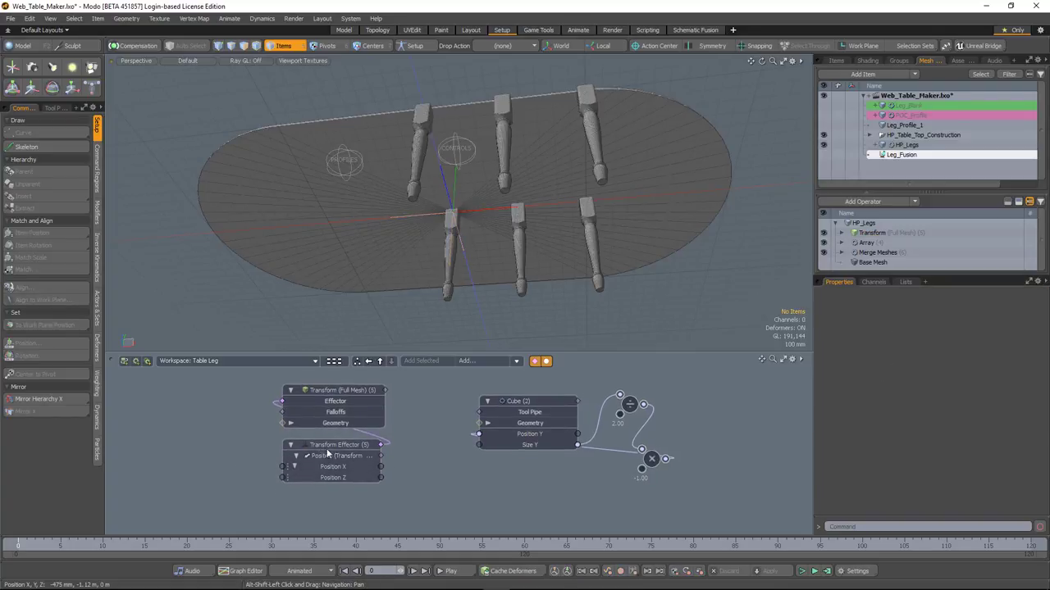
Add the HP_Legs Array's Offset X and Offset Z channels to the Table Leg schematic, placing the generator node beneath the Transform Effector
{"action": "left_click", "coordinate": [862, 243]}
{"action": "left_click", "coordinate": [1039, 377]}
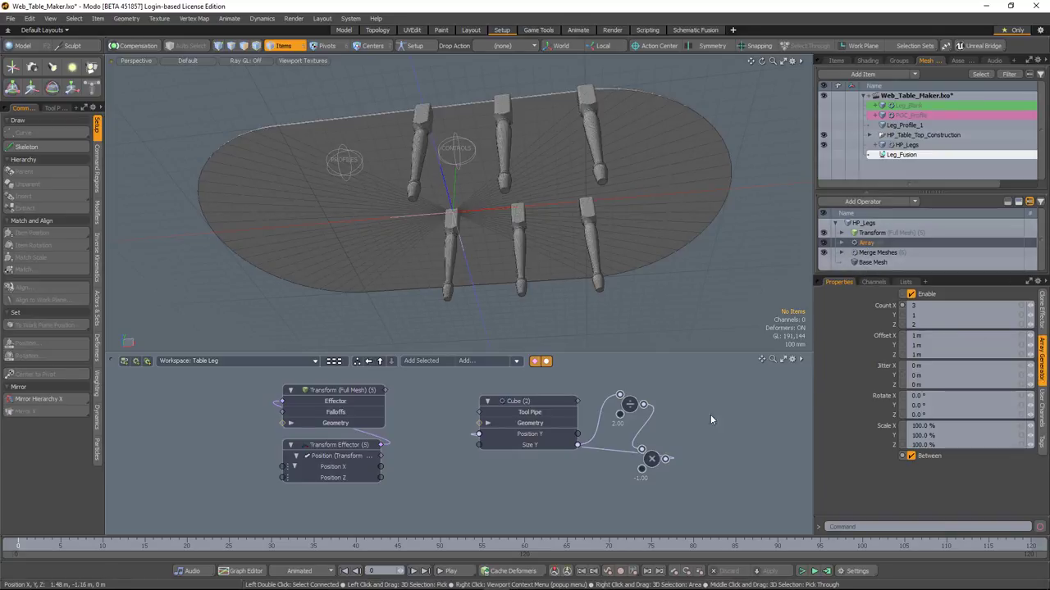
{"action": "left_click", "coordinate": [861, 355], "text": "shift"}
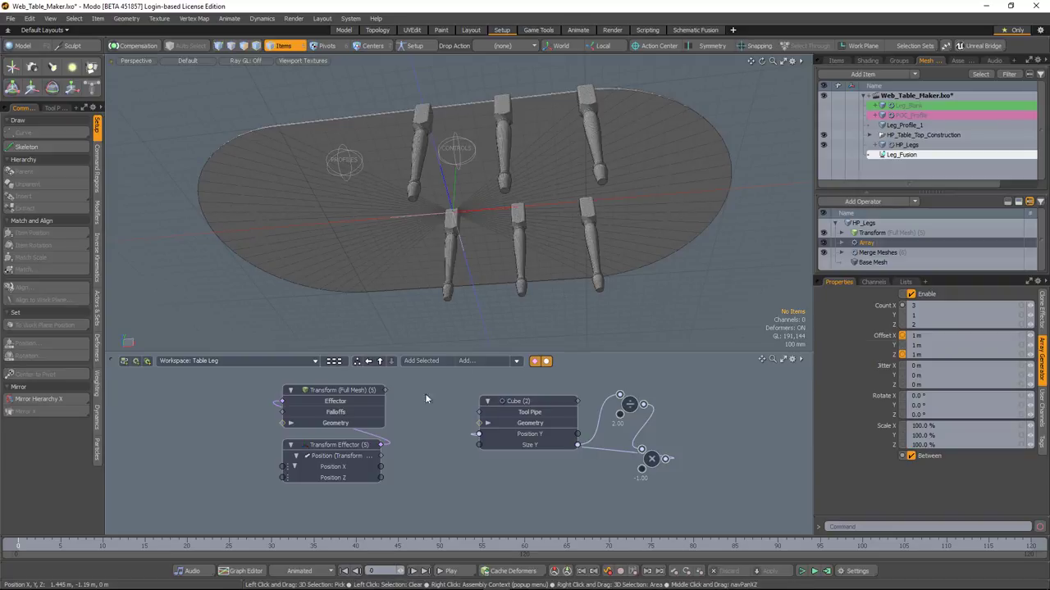
{"action": "left_click", "coordinate": [420, 361]}
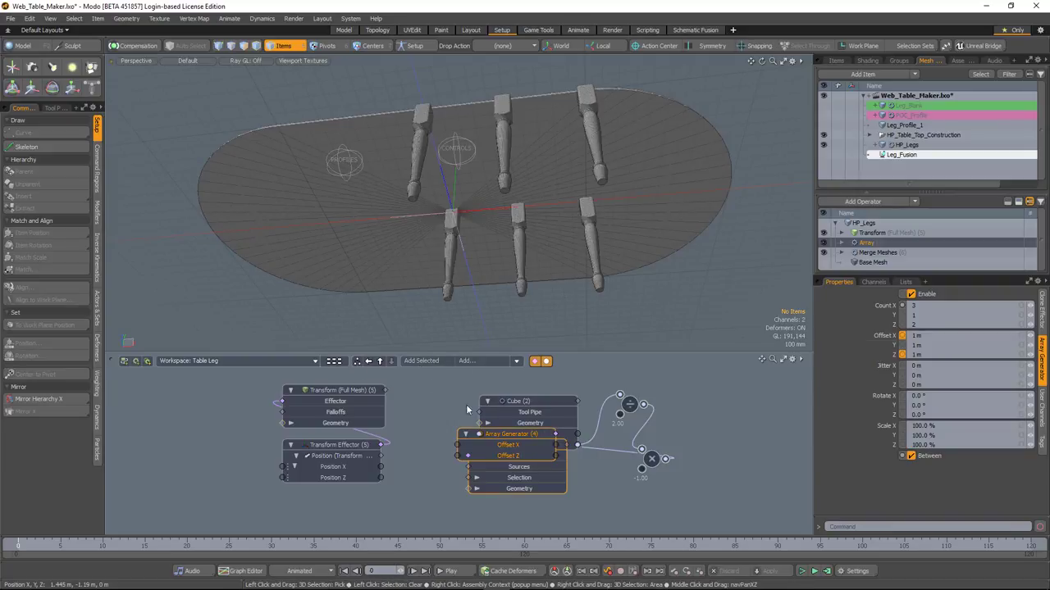
{"action": "left_click_drag", "start_coordinate": [505, 443], "coordinate": [330, 502]}
{"action": "key", "text": "Escape"}
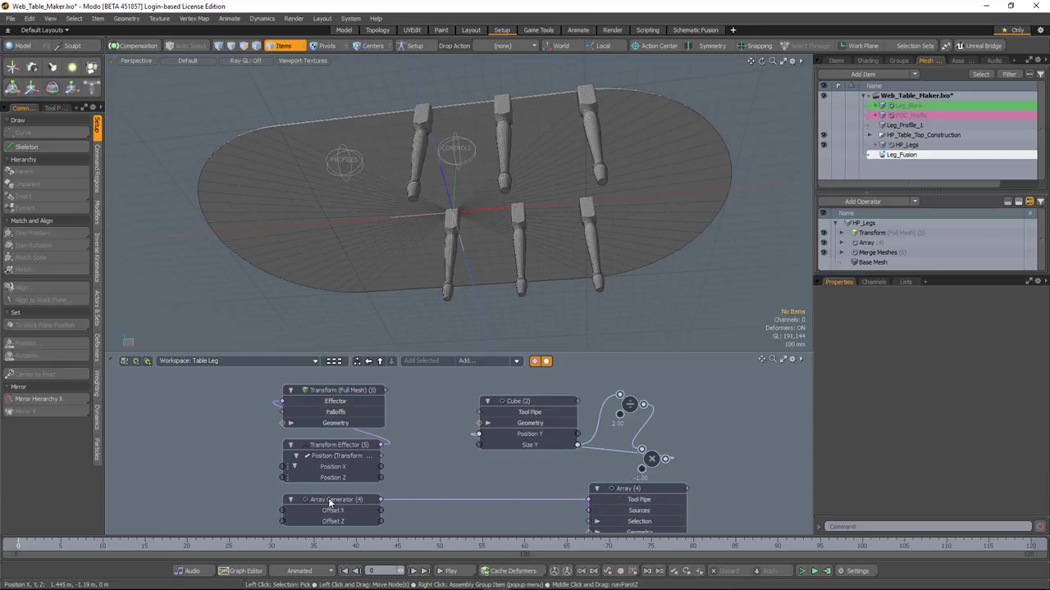
Link the Array Generator's Offset X to the Transform Effector's Position X, and Offset Z to Position Z
{"action": "left_click_drag", "start_coordinate": [414, 469], "coordinate": [520, 445], "text": "alt+shift"}
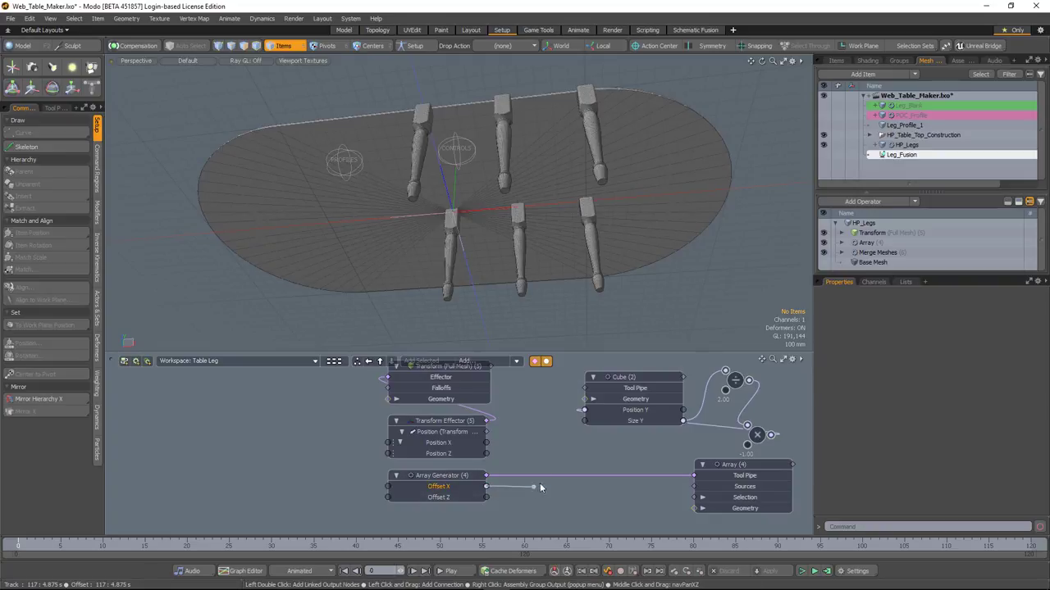
{"action": "left_click_drag", "start_coordinate": [412, 445], "coordinate": [409, 445]}
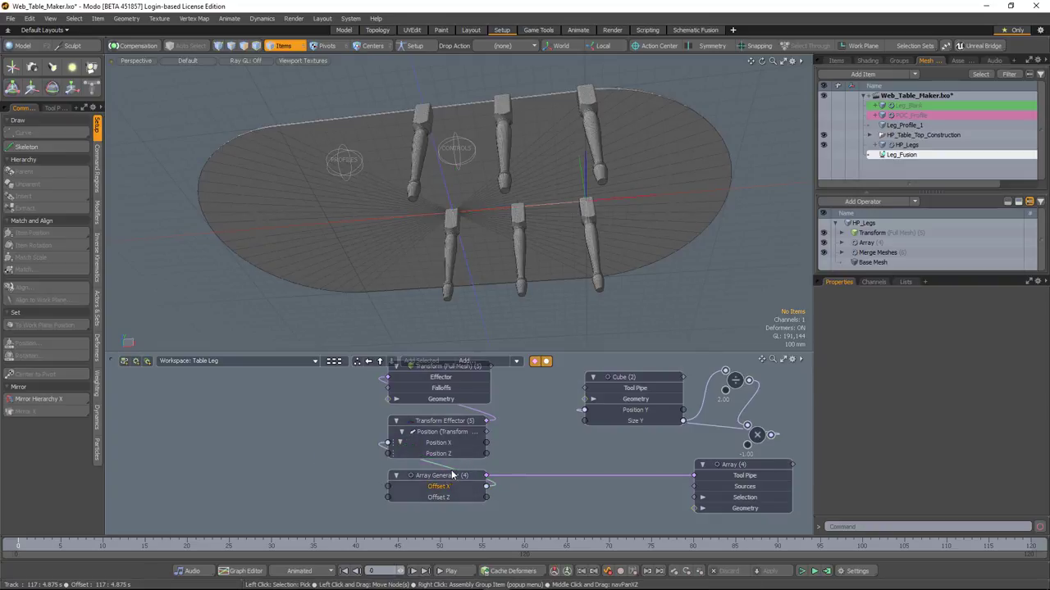
{"action": "left_click_drag", "start_coordinate": [486, 497], "coordinate": [392, 455]}
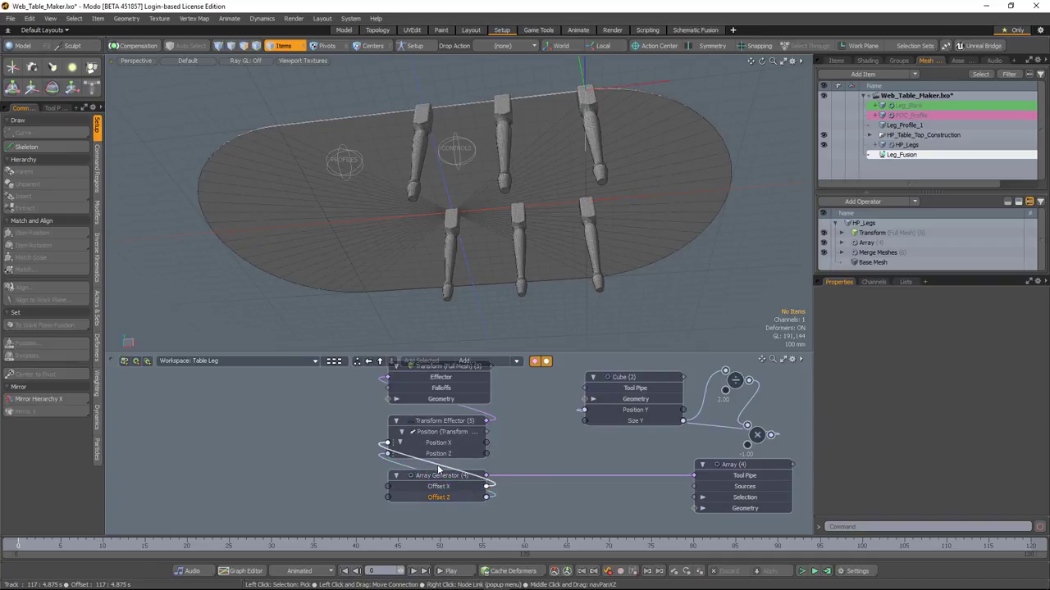
Insert a Basic Math Divide node with Value B 2.0 on the Offset X to Position X link and place it beside the effector
{"action": "left_click", "coordinate": [517, 361]}
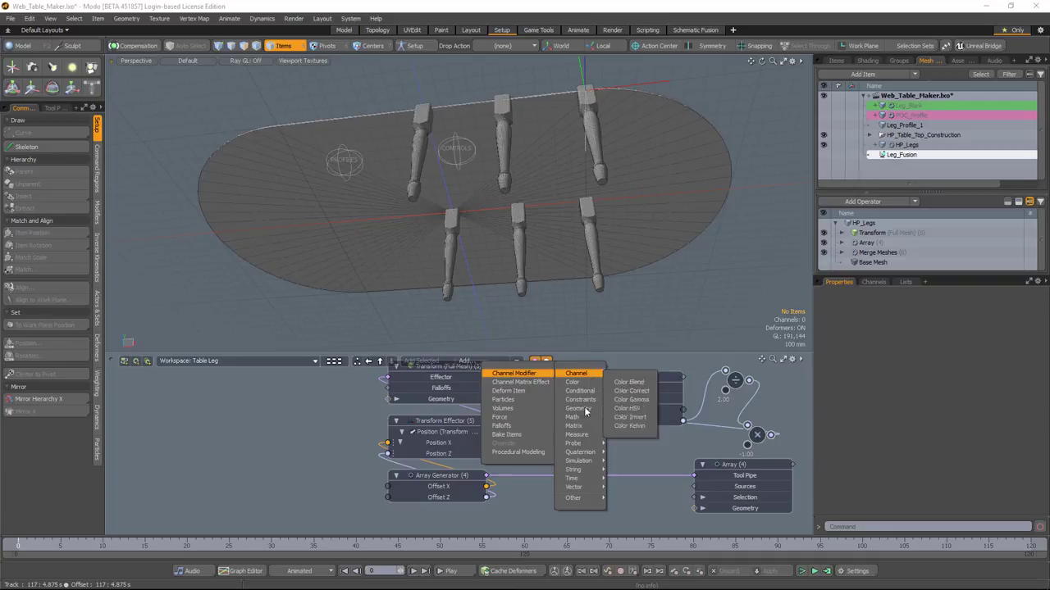
{"action": "mouse_move", "coordinate": [587, 384]}
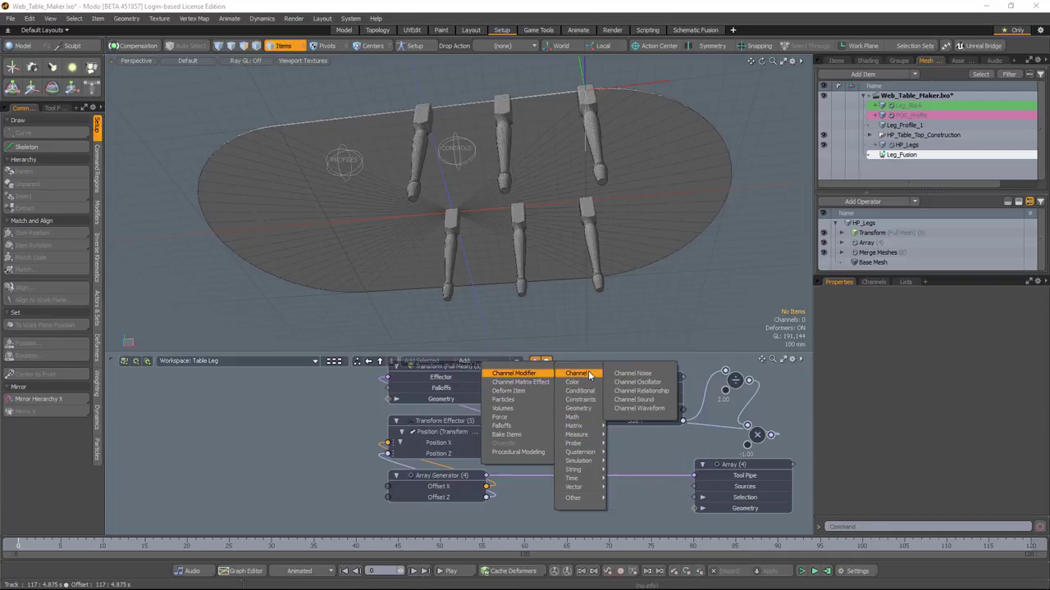
{"action": "mouse_move", "coordinate": [599, 423]}
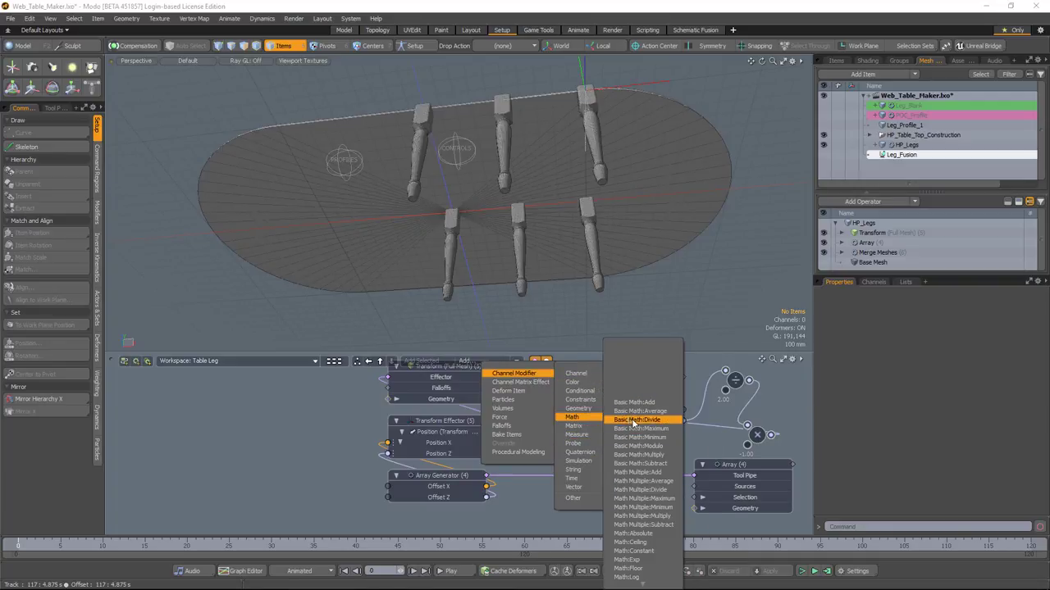
{"action": "left_click", "coordinate": [637, 420]}
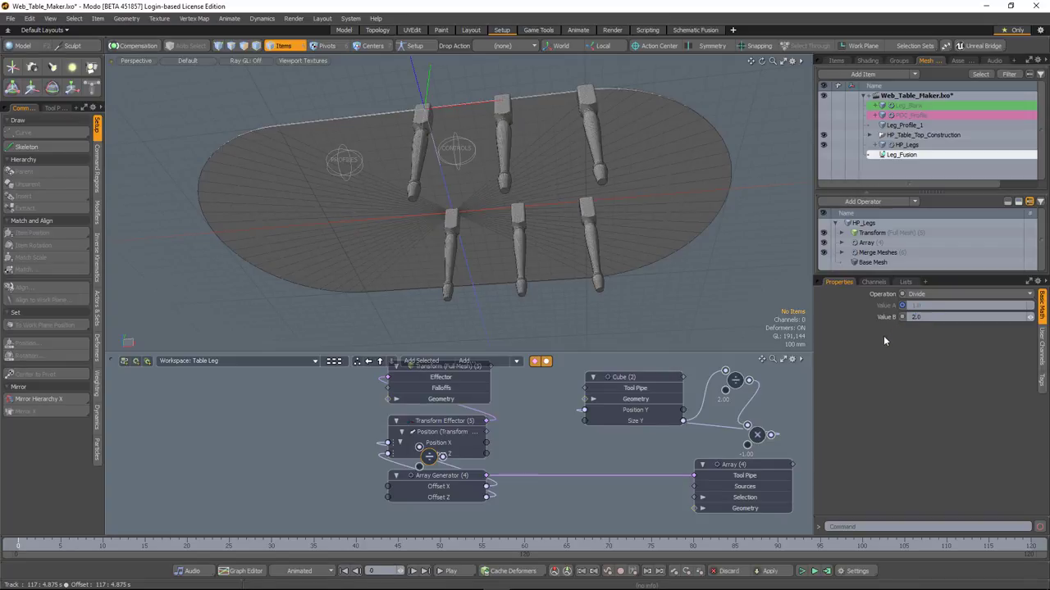
{"action": "left_click_drag", "start_coordinate": [290, 450], "coordinate": [247, 461]}
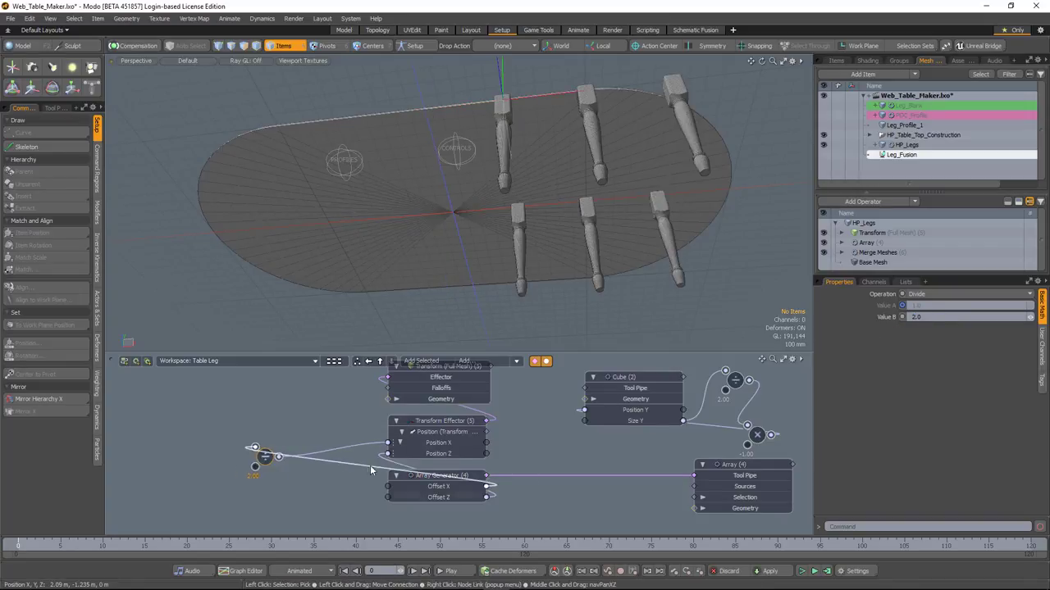
Insert a Divide node with Value B 2.0 on the Offset Z to Position Z link and place it below the first divider
{"action": "left_click", "coordinate": [411, 469]}
{"action": "left_click", "coordinate": [516, 364]}
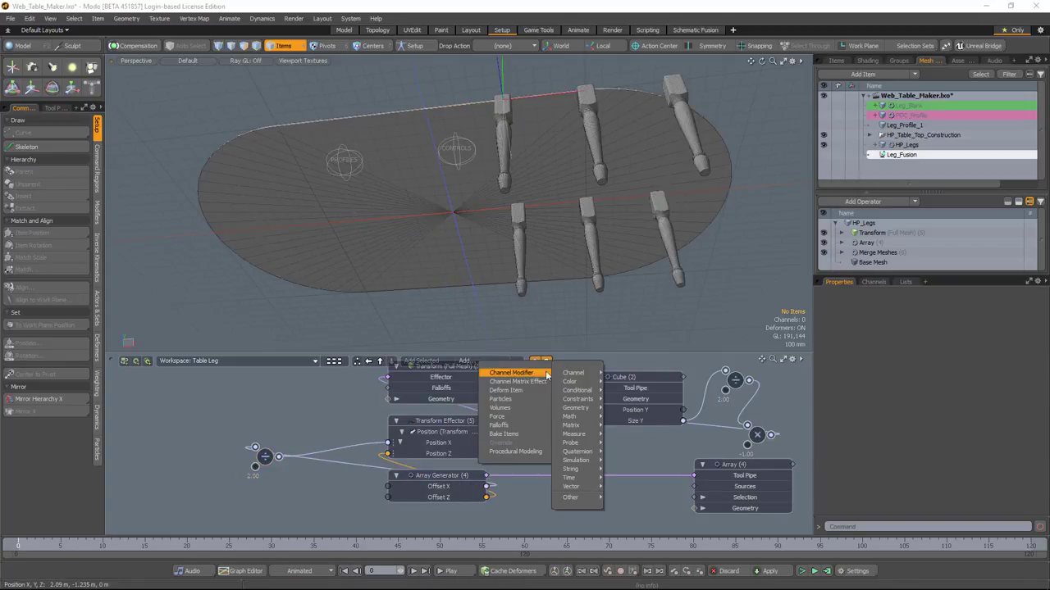
{"action": "mouse_move", "coordinate": [582, 420]}
{"action": "left_click", "coordinate": [633, 420]}
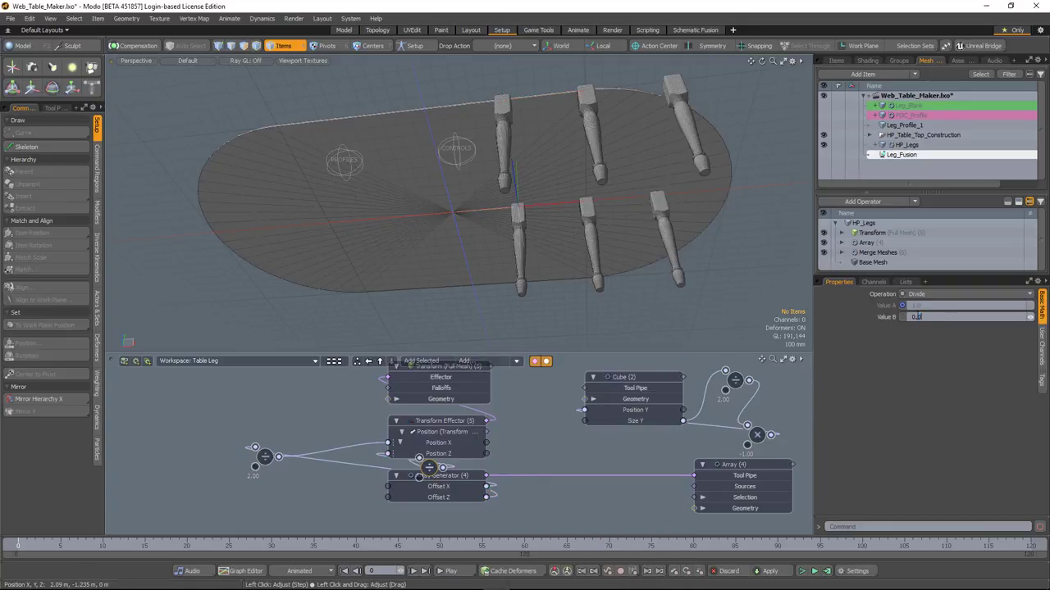
{"action": "type", "text": "2"}
{"action": "key", "text": "Return"}
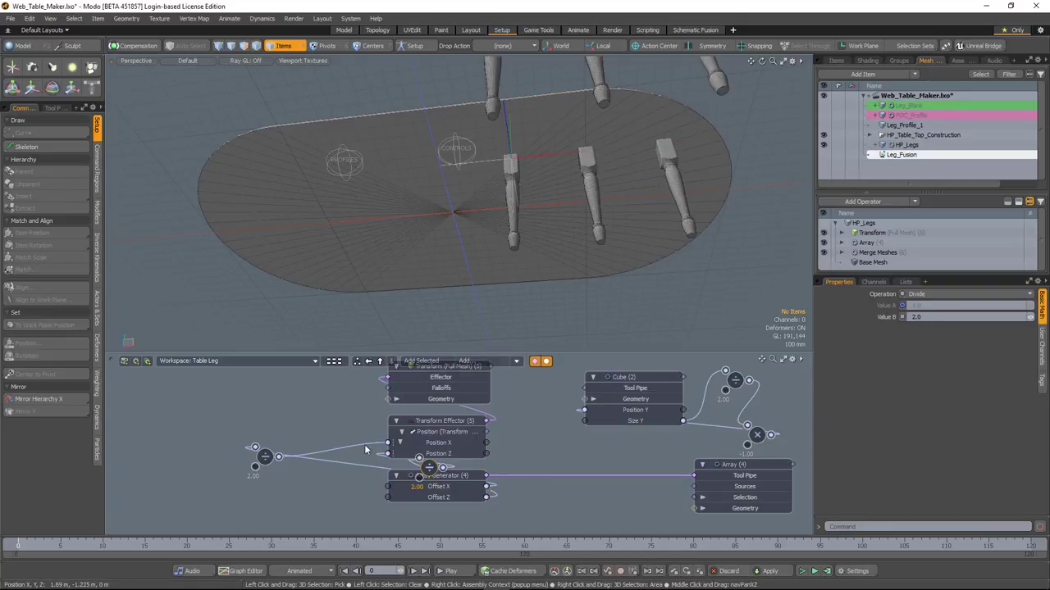
{"action": "left_click_drag", "start_coordinate": [418, 478], "coordinate": [254, 512]}
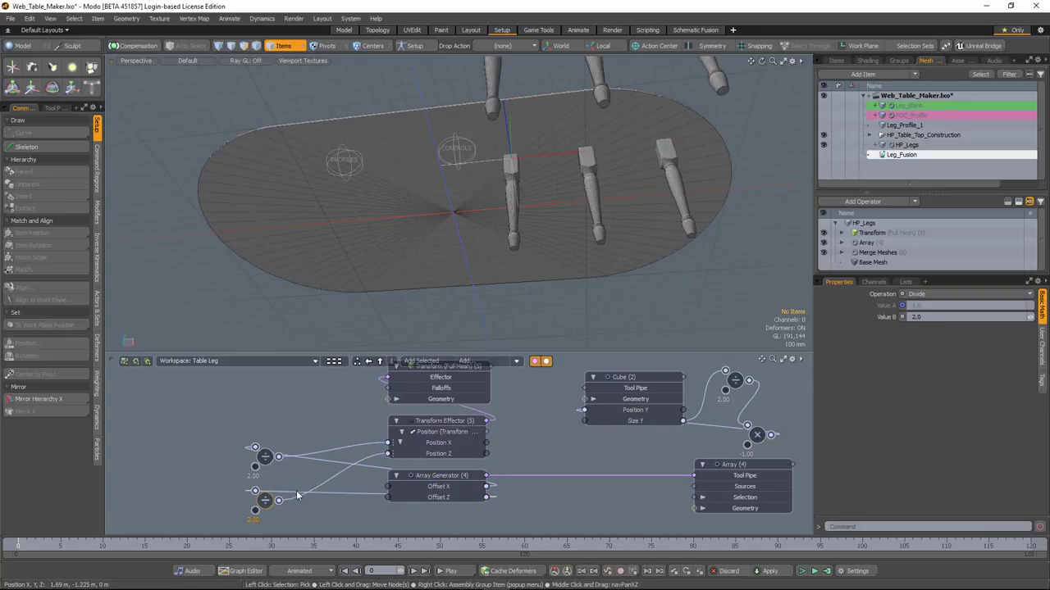
Insert a Basic Math Multiply node with Value B -1.0 between the X divider and Position X
{"action": "left_click", "coordinate": [355, 450]}
{"action": "left_click", "coordinate": [500, 361]}
{"action": "mouse_move", "coordinate": [508, 373]}
{"action": "mouse_move", "coordinate": [572, 419]}
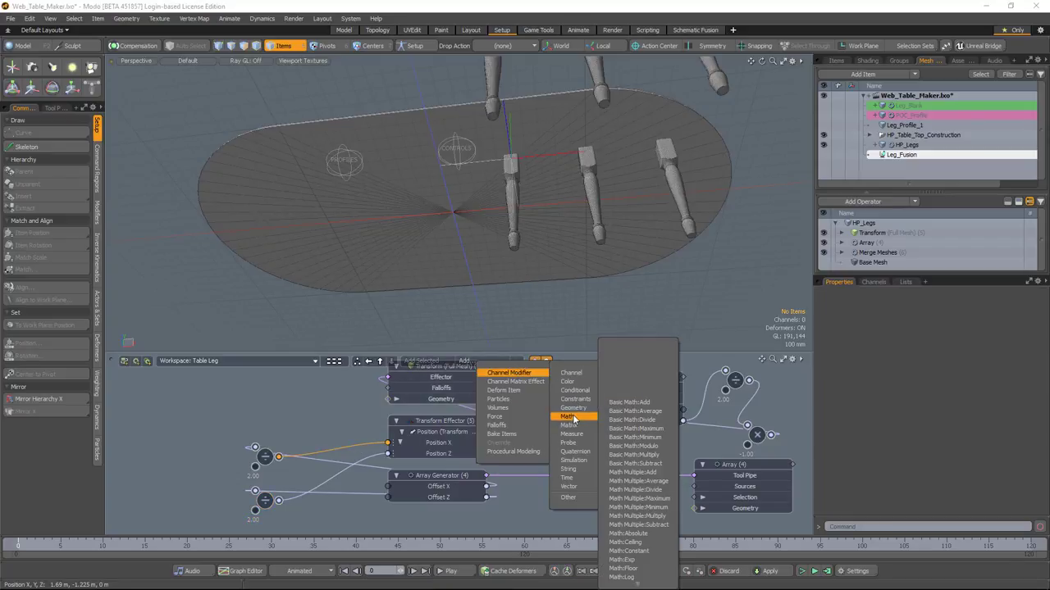
{"action": "left_click", "coordinate": [633, 455]}
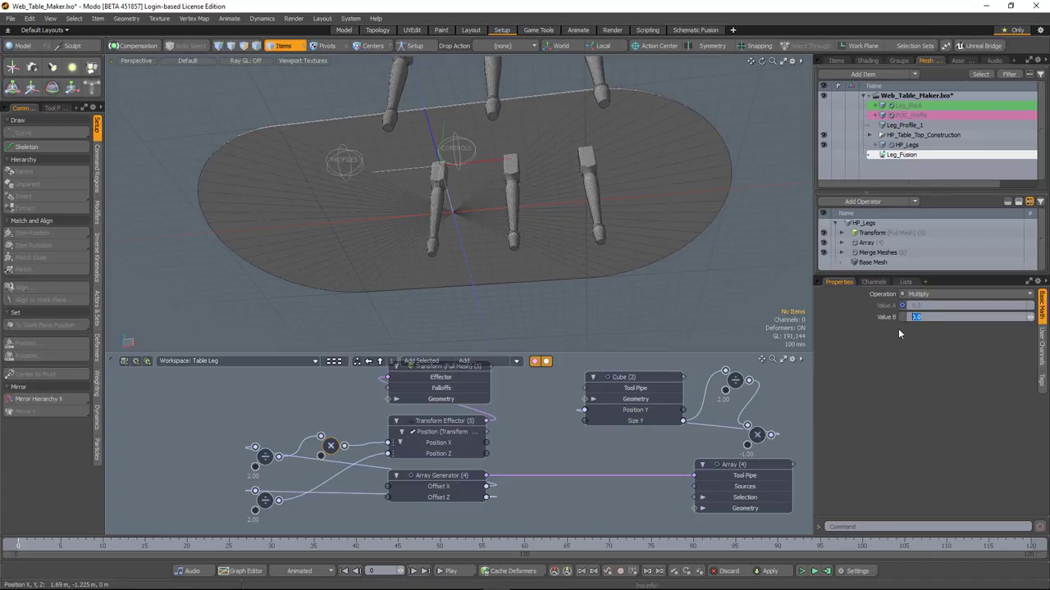
{"action": "type", "text": "-1"}
{"action": "key", "text": "Return"}
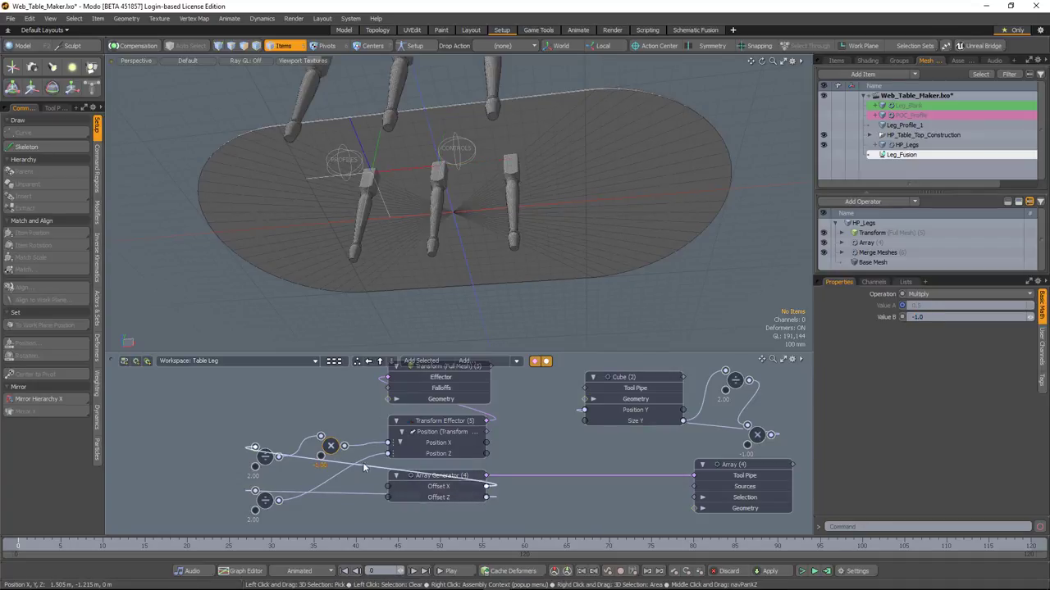
Insert a Basic Math Multiply node with Value B -1.0 between the Z divider and Position Z
{"action": "left_click", "coordinate": [402, 439]}
{"action": "left_click", "coordinate": [329, 478]}
{"action": "right_click", "coordinate": [484, 372]}
{"action": "mouse_move", "coordinate": [517, 375]}
{"action": "mouse_move", "coordinate": [572, 421]}
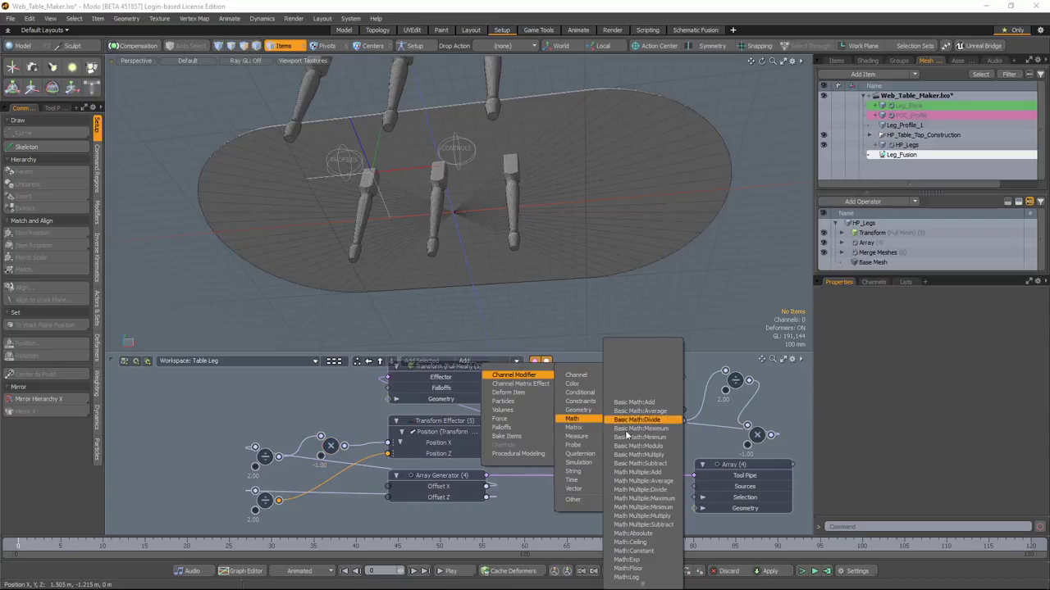
{"action": "left_click", "coordinate": [643, 457]}
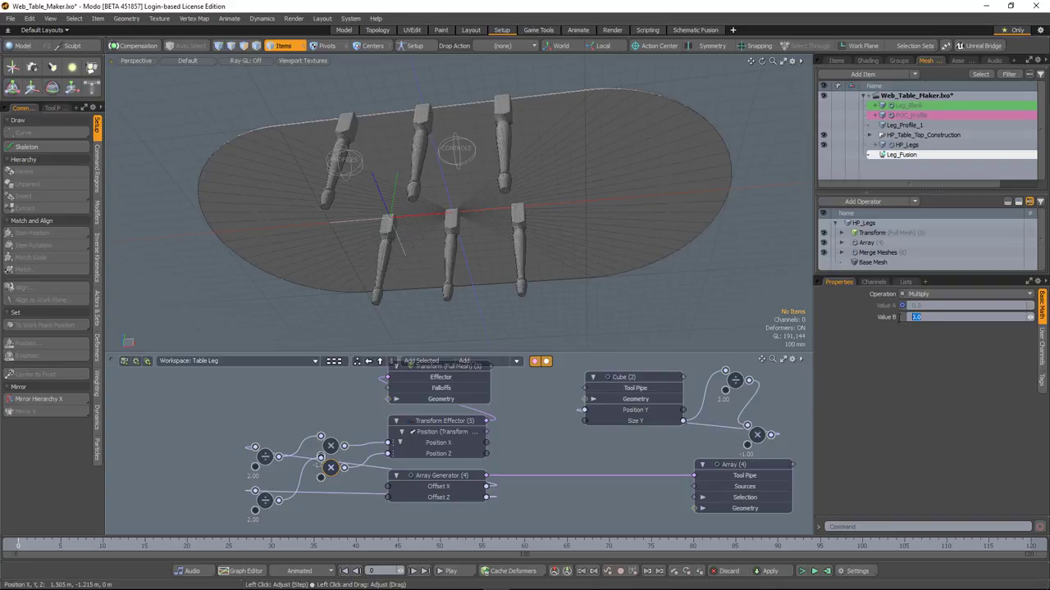
{"action": "key", "text": "Return"}
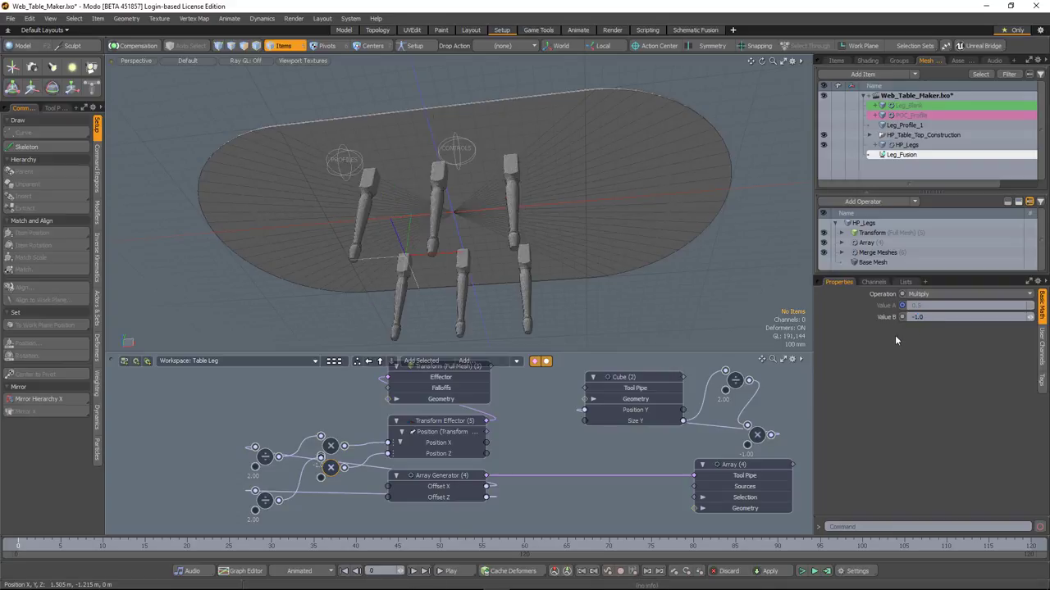
Show the Array Generator's properties and open its Offset X value for editing
{"action": "left_click_drag", "start_coordinate": [415, 194], "coordinate": [447, 169], "text": "alt"}
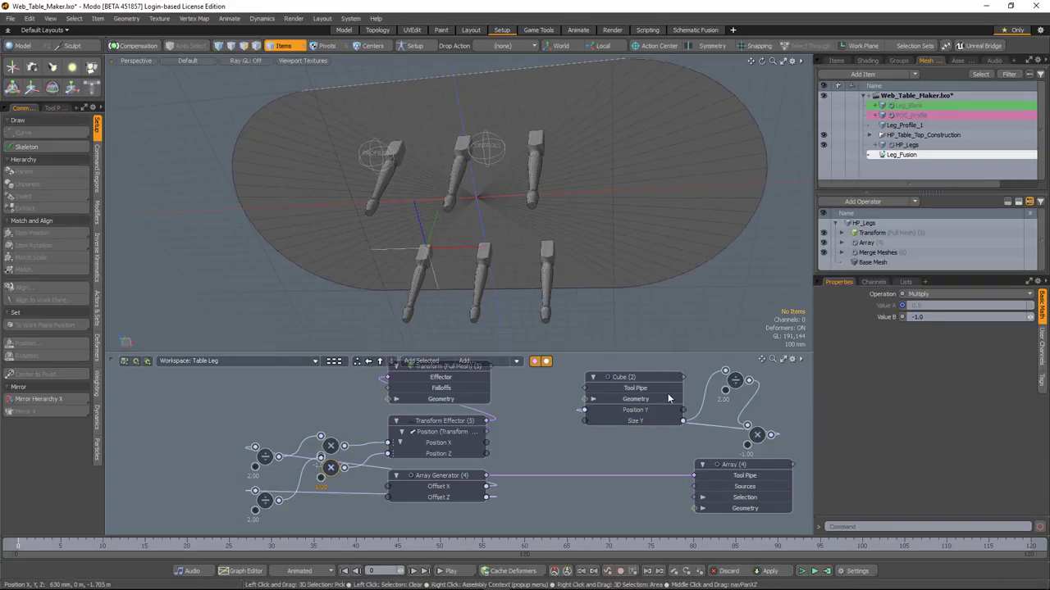
{"action": "left_click", "coordinate": [451, 477]}
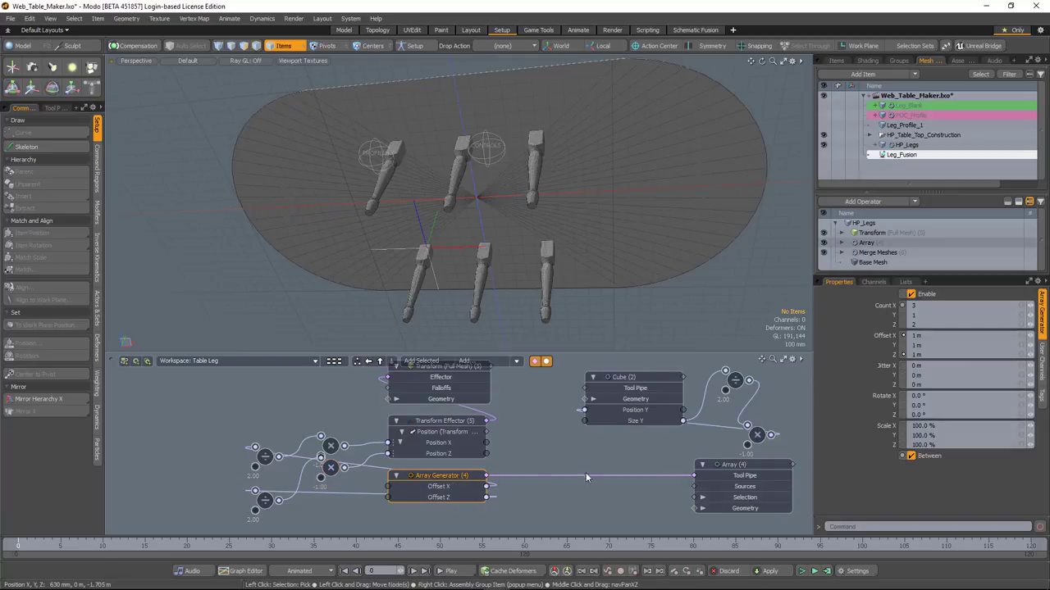
{"action": "left_click", "coordinate": [915, 336]}
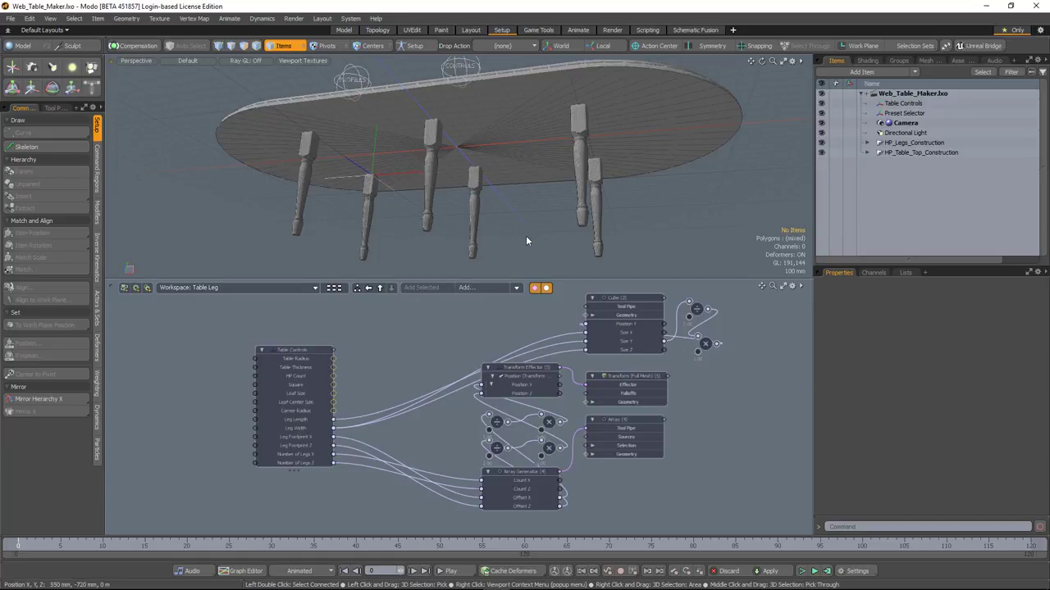
Create a new mesh item between the leg and table top construction groups and give it a Cube mesh operation
{"action": "left_click_drag", "start_coordinate": [464, 446], "coordinate": [464, 440], "text": "alt"}
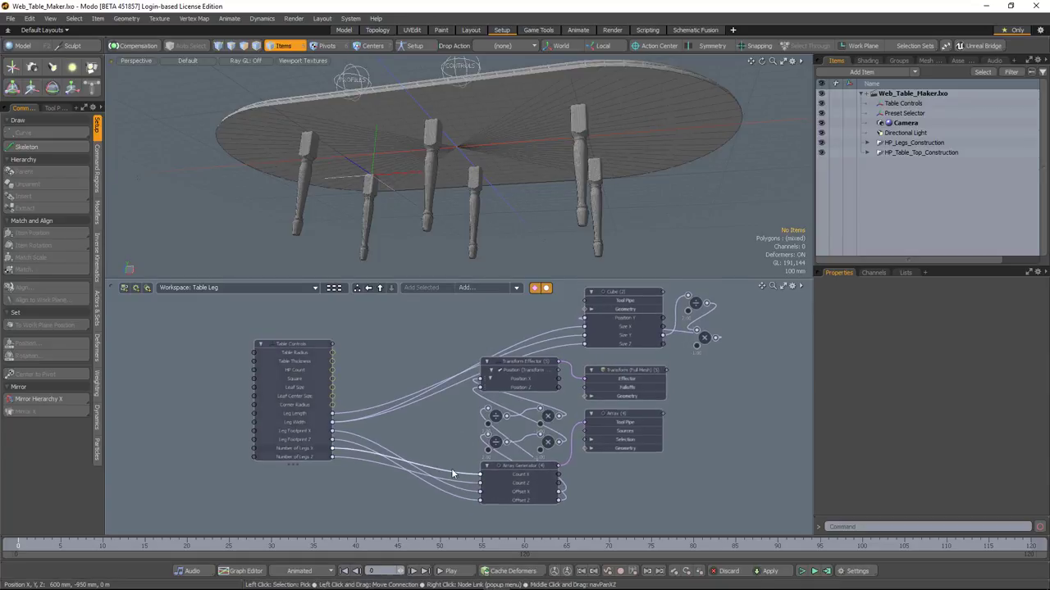
{"action": "left_click", "coordinate": [907, 152]}
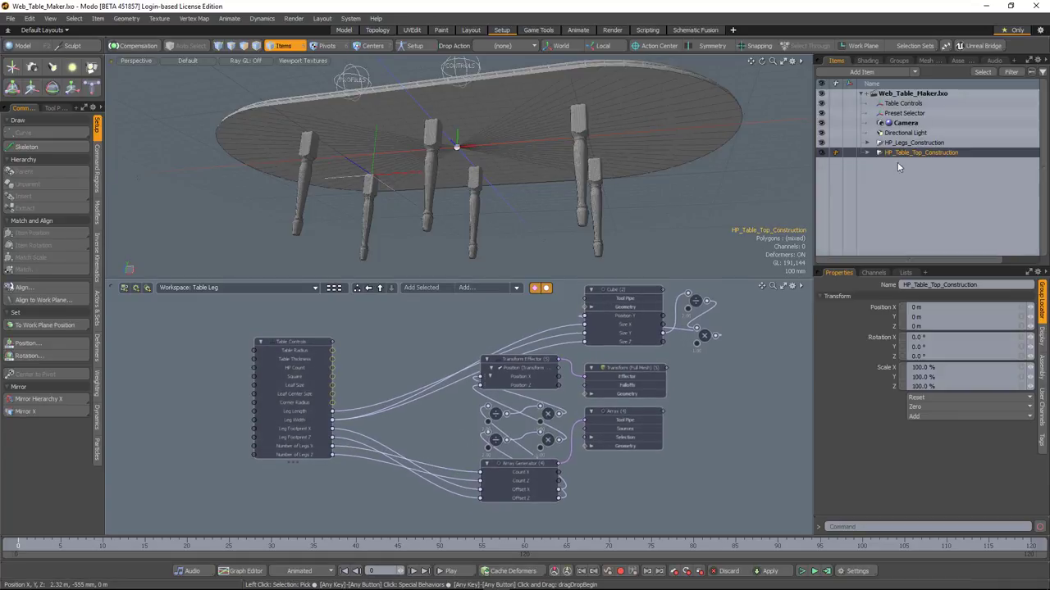
{"action": "key", "text": "n"}
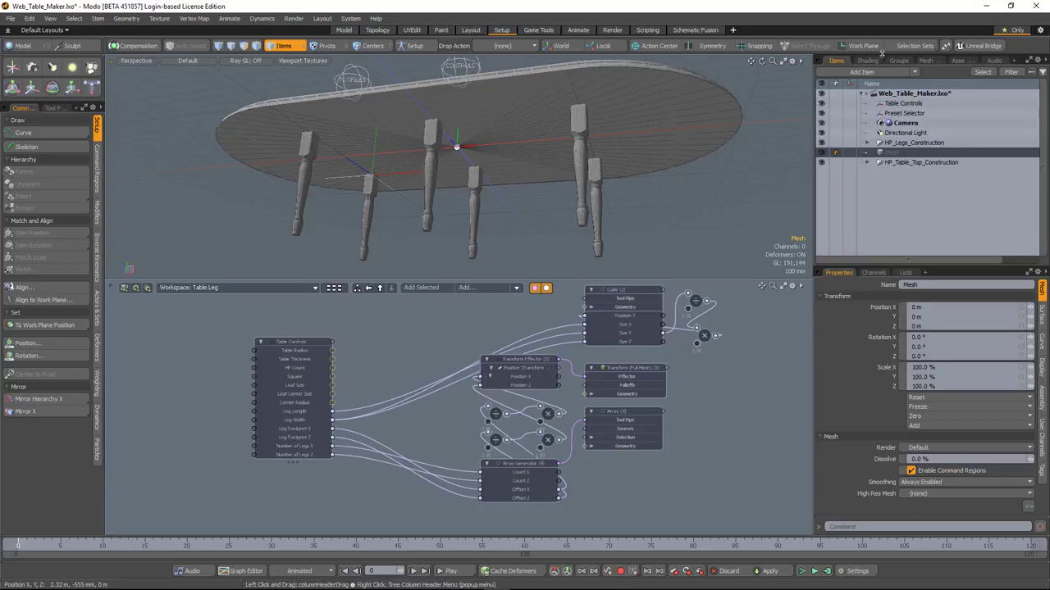
{"action": "left_click", "coordinate": [925, 61]}
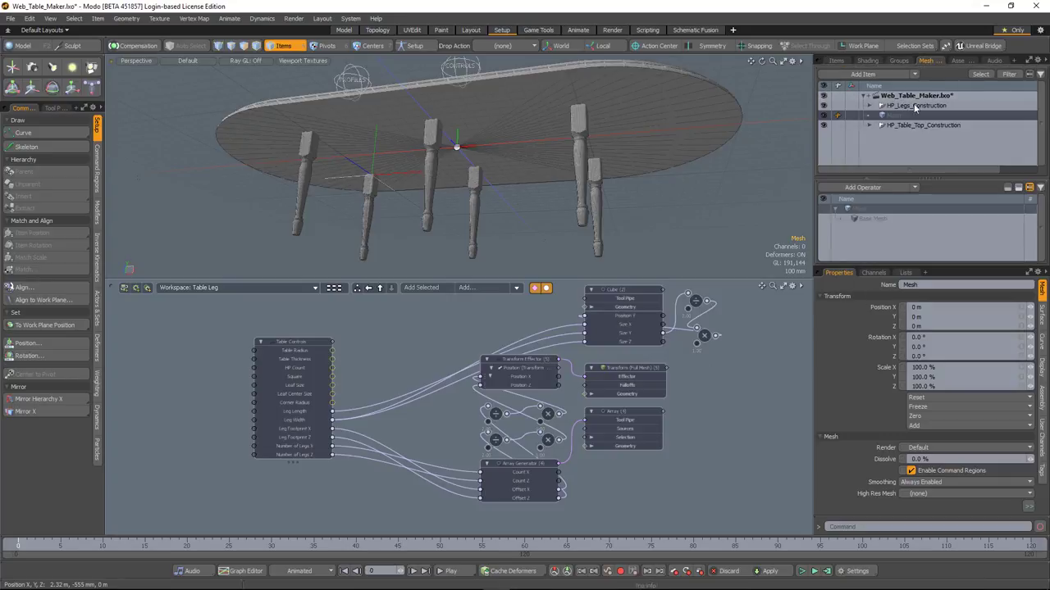
{"action": "left_click", "coordinate": [867, 188]}
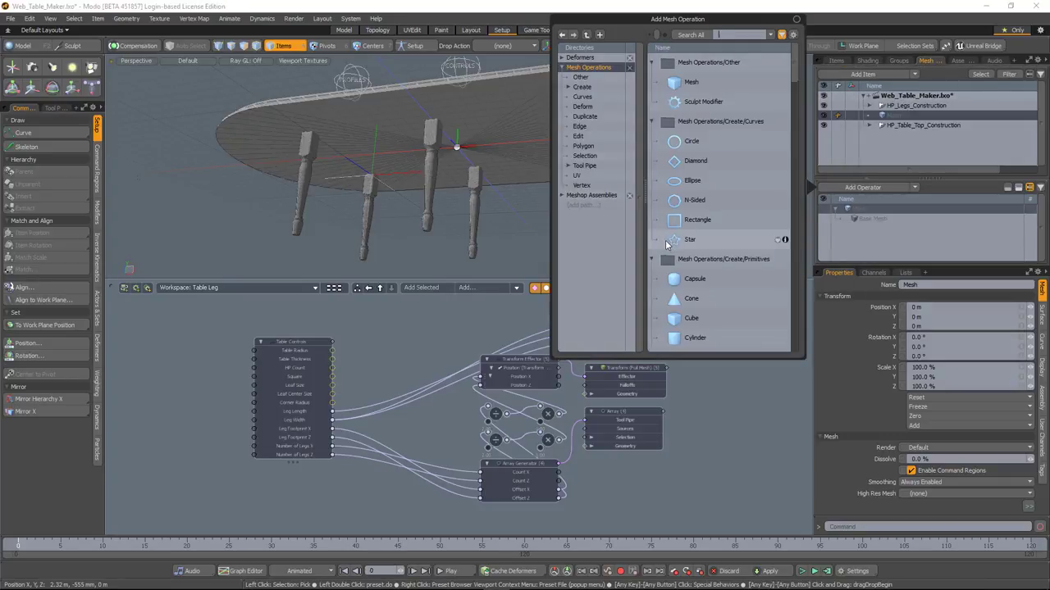
{"action": "type", "text": "cub"}
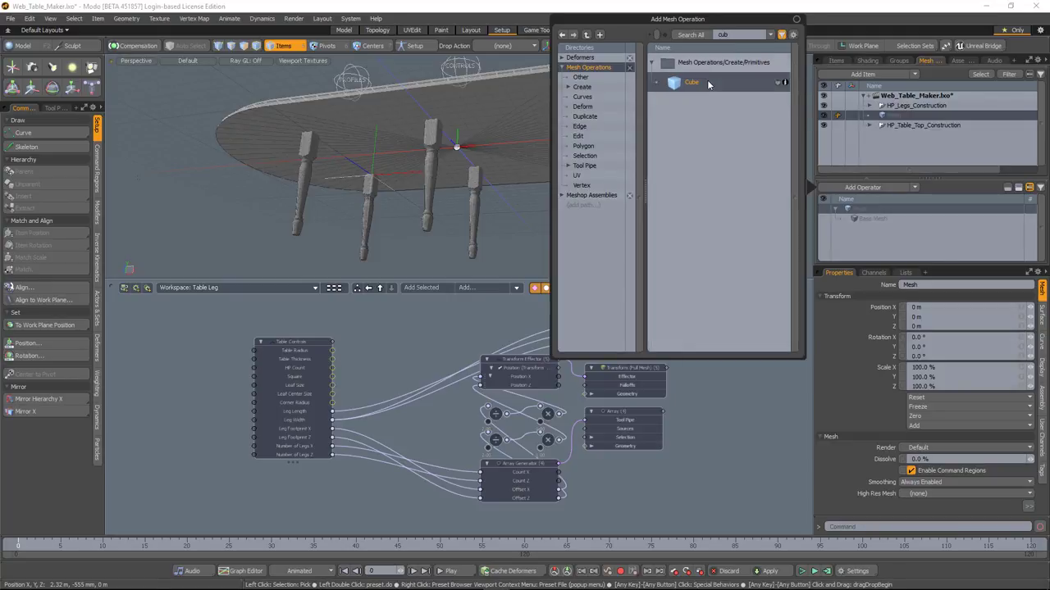
{"action": "double_click", "coordinate": [707, 81]}
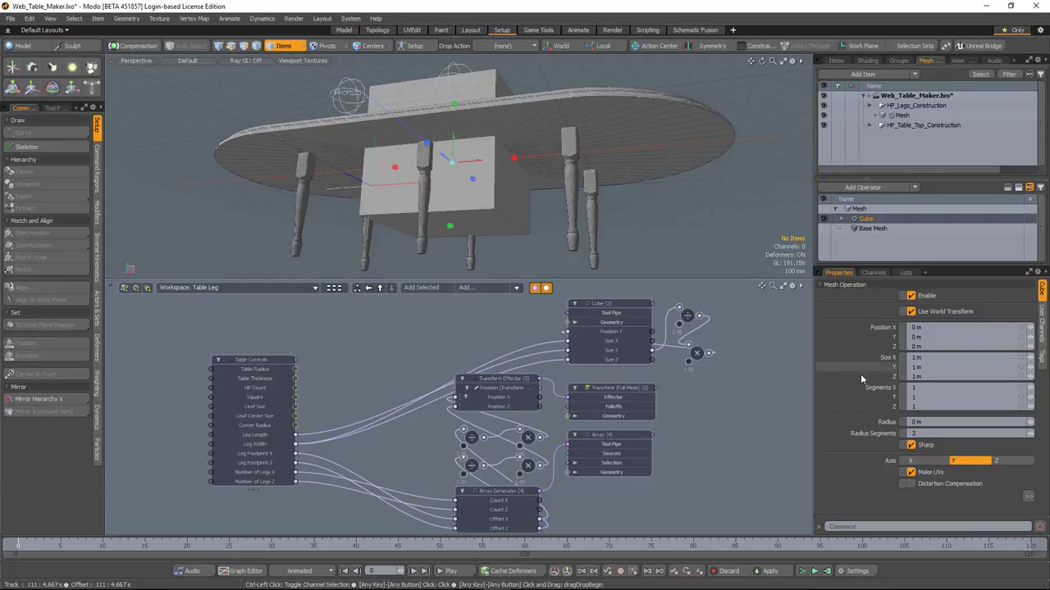
Add the new Cube's Position Y and Size X, Y and Z channels to the schematic, placing its node below the Array Generator
{"action": "left_click", "coordinate": [860, 375]}
{"action": "left_click", "coordinate": [859, 367], "text": "ctrl"}
{"action": "left_click", "coordinate": [859, 358], "text": "ctrl"}
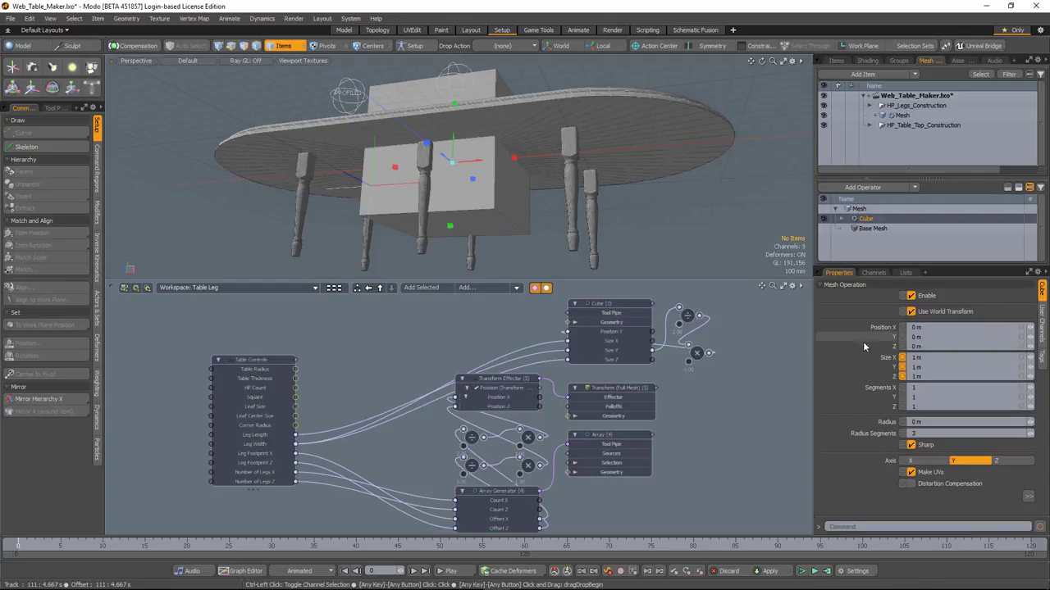
{"action": "left_click", "coordinate": [864, 340], "text": "ctrl"}
{"action": "left_click", "coordinate": [428, 291]}
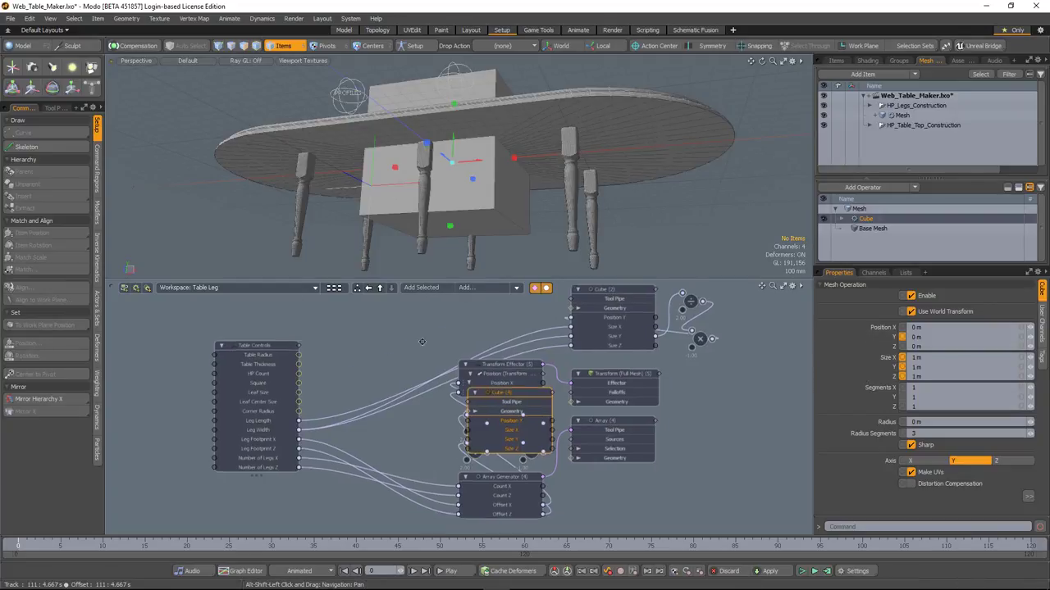
{"action": "left_click_drag", "start_coordinate": [421, 382], "coordinate": [422, 304], "text": "alt+shift"}
{"action": "left_click_drag", "start_coordinate": [515, 316], "coordinate": [454, 401]}
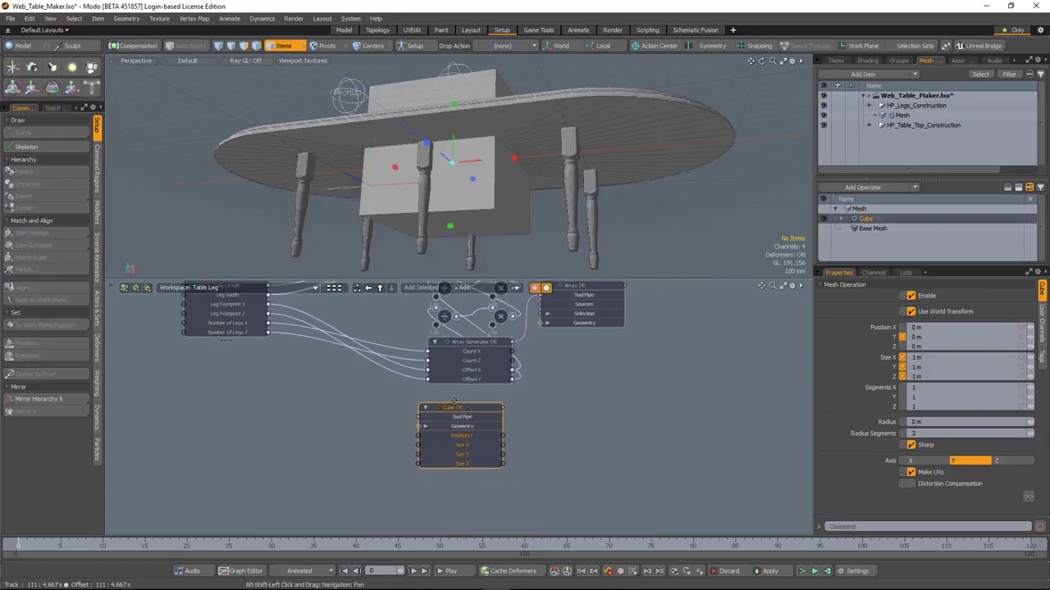
Link the Array Generator's Offset X and Offset Z outputs to the Cube's Size X and Size Z inputs
{"action": "scroll", "coordinate": [459, 404], "scroll_direction": "up", "scroll_amount": 2}
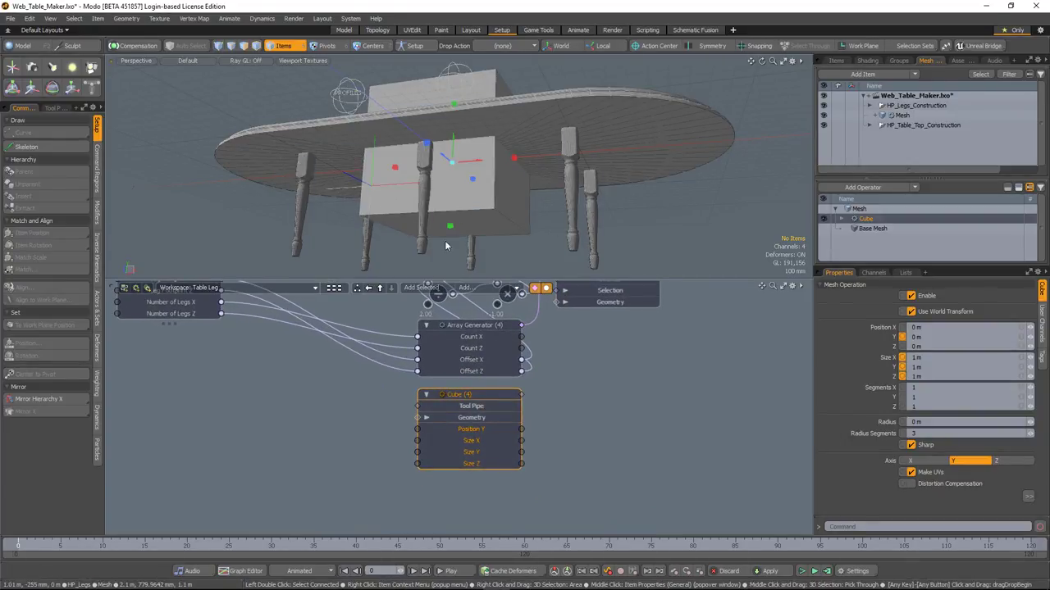
{"action": "scroll", "coordinate": [495, 405], "scroll_direction": "up", "scroll_amount": 1}
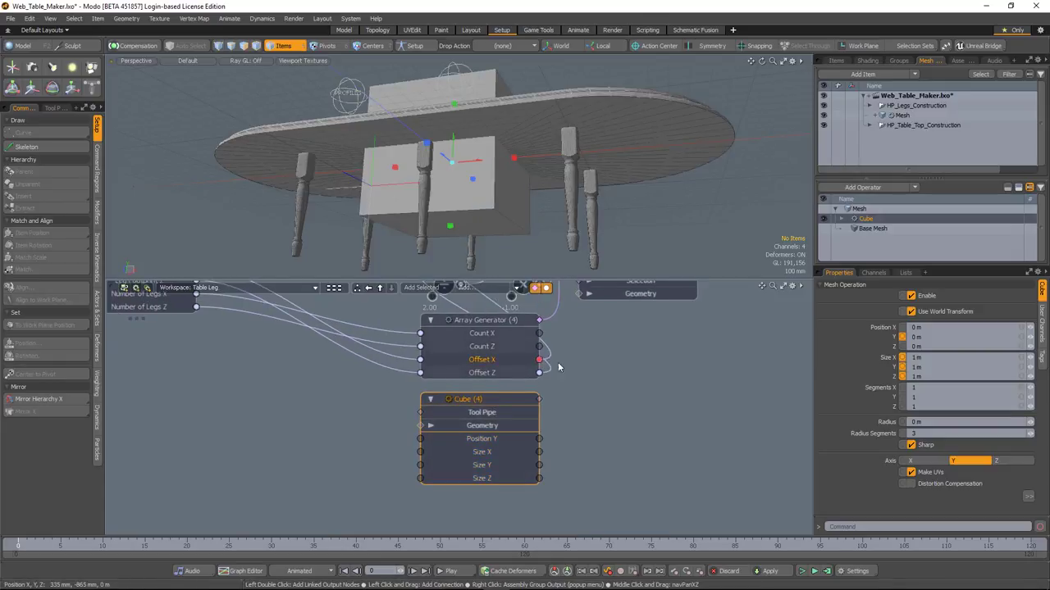
{"action": "left_click_drag", "start_coordinate": [658, 369], "coordinate": [426, 453]}
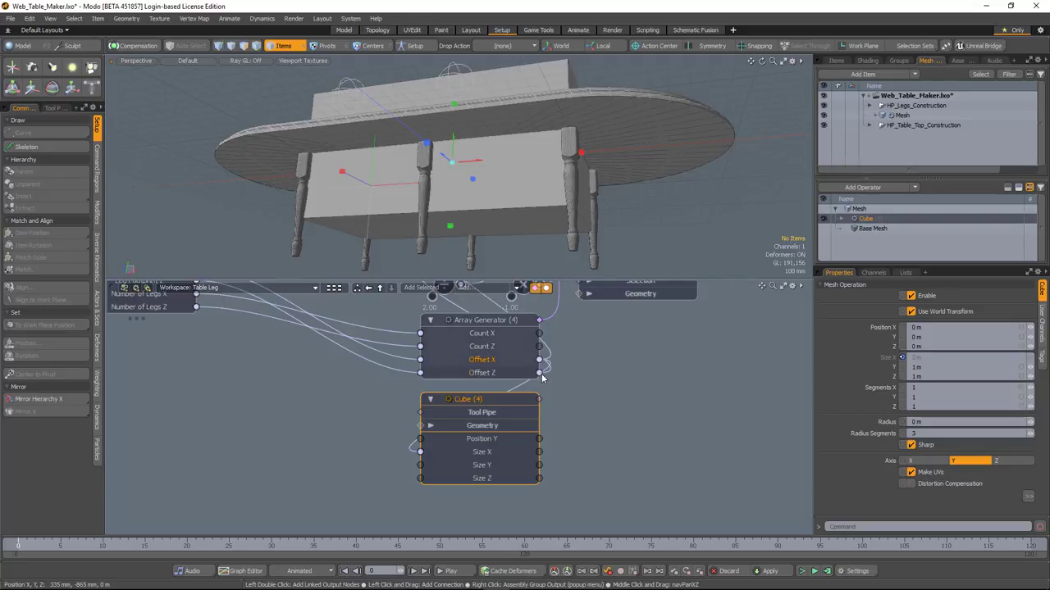
{"action": "left_click_drag", "start_coordinate": [319, 404], "coordinate": [421, 478]}
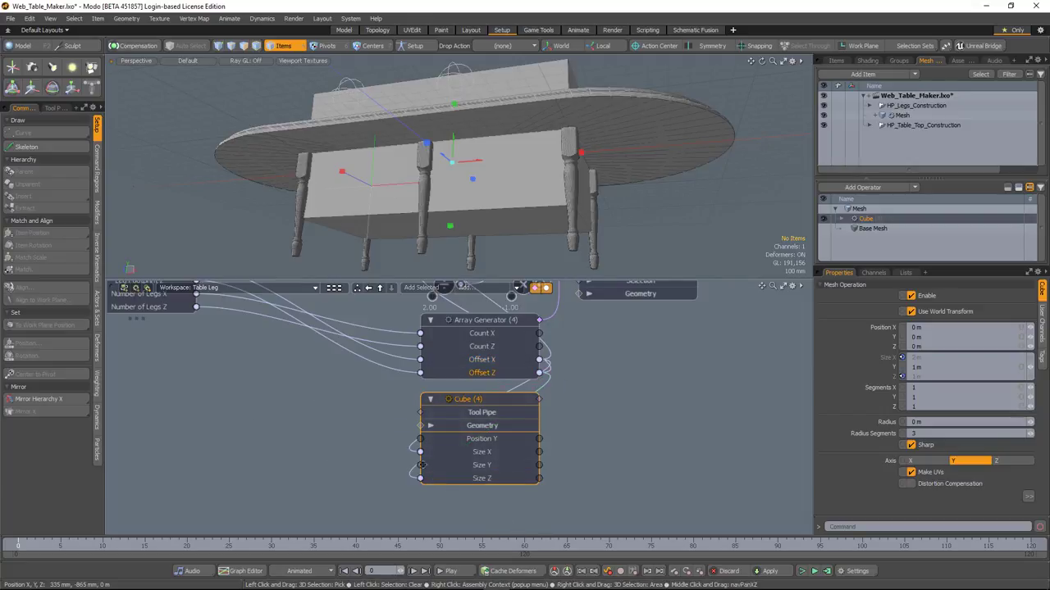
Link the Cube's Size Y output to its own Position Y input in the schematic
{"action": "middle_click_drag", "start_coordinate": [369, 436], "coordinate": [375, 459]}
{"action": "scroll", "coordinate": [363, 440], "scroll_direction": "down", "scroll_amount": 1}
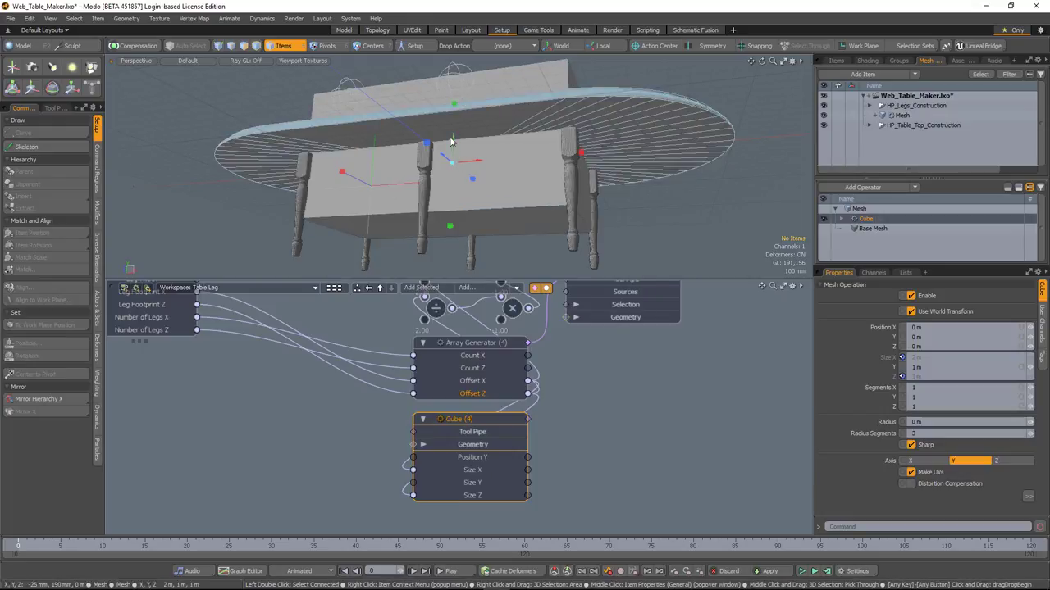
{"action": "scroll", "coordinate": [454, 142], "scroll_direction": "down", "scroll_amount": 2}
{"action": "left_click_drag", "start_coordinate": [454, 142], "coordinate": [445, 153], "text": "alt"}
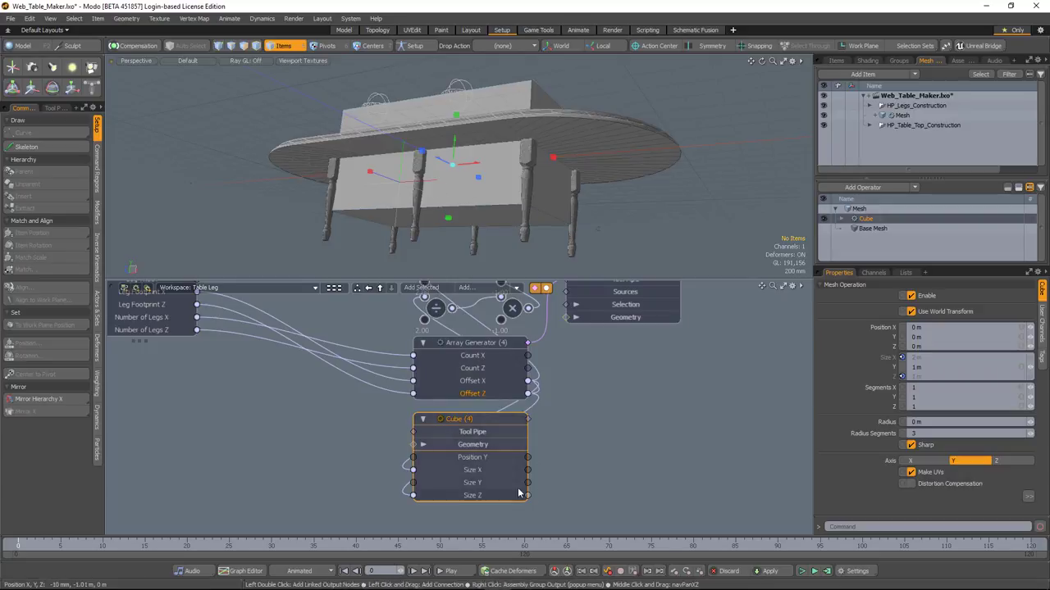
{"action": "left_click_drag", "start_coordinate": [528, 482], "coordinate": [416, 459]}
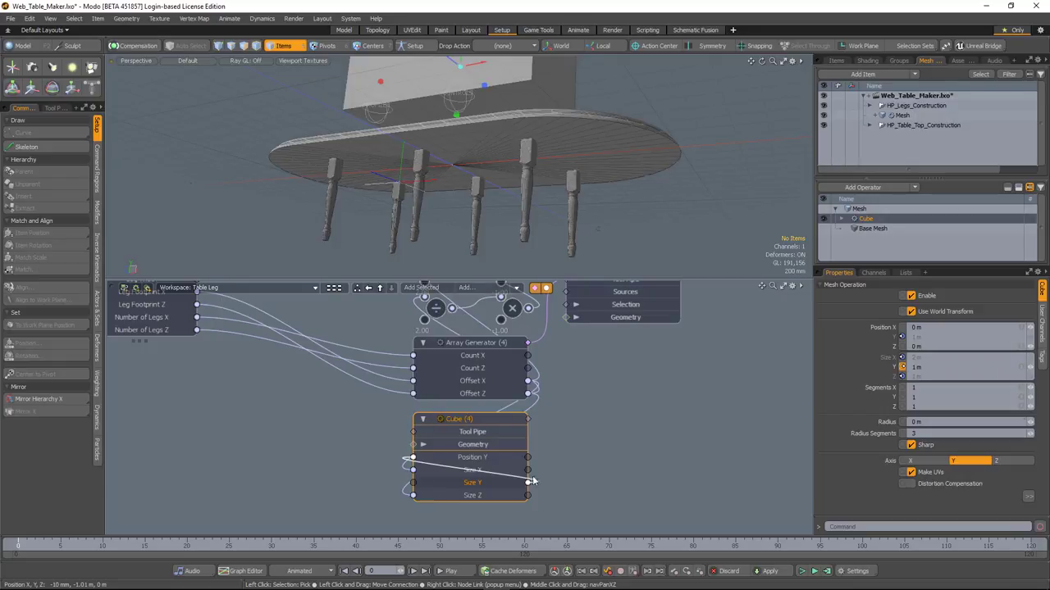
Insert a Basic Math Divide node with Value B 2 between the Cube's Size Y and Position Y, placing it beside the Cube node
{"action": "left_click", "coordinate": [536, 484]}
{"action": "left_click", "coordinate": [465, 287]}
{"action": "mouse_move", "coordinate": [518, 302]}
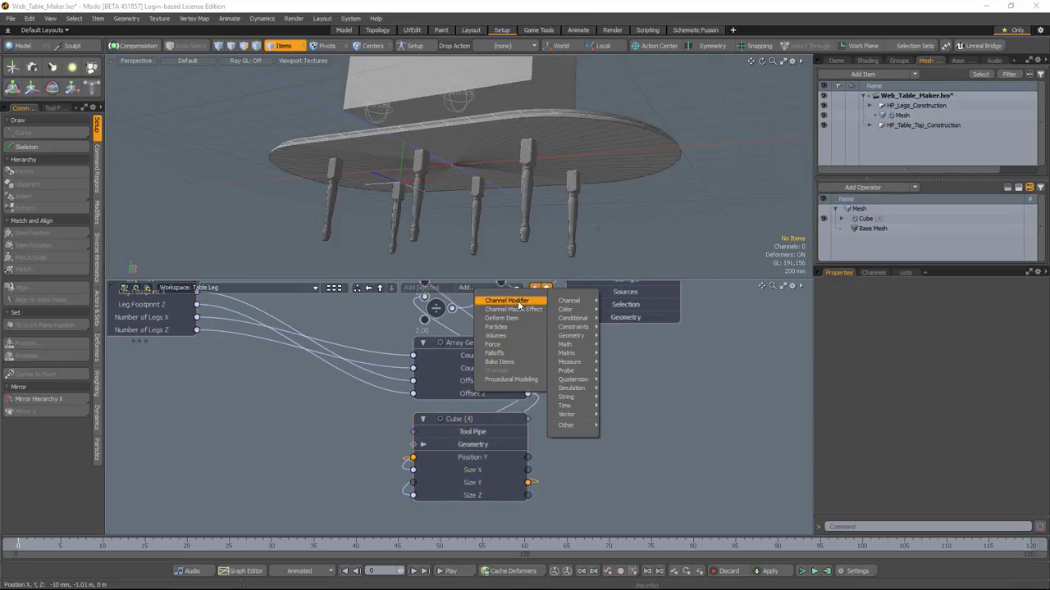
{"action": "mouse_move", "coordinate": [566, 344]}
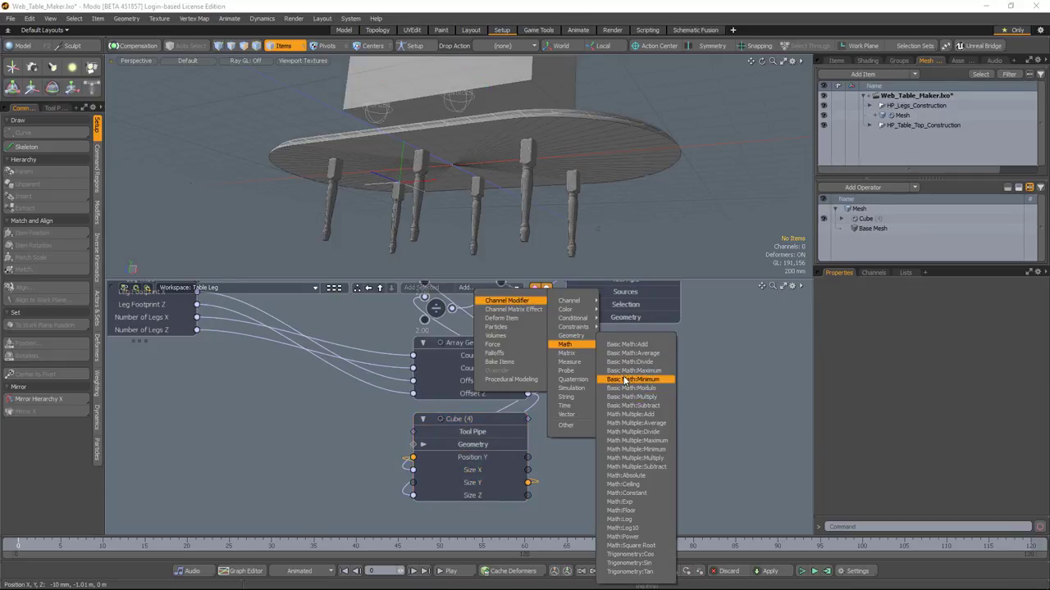
{"action": "left_click", "coordinate": [629, 361]}
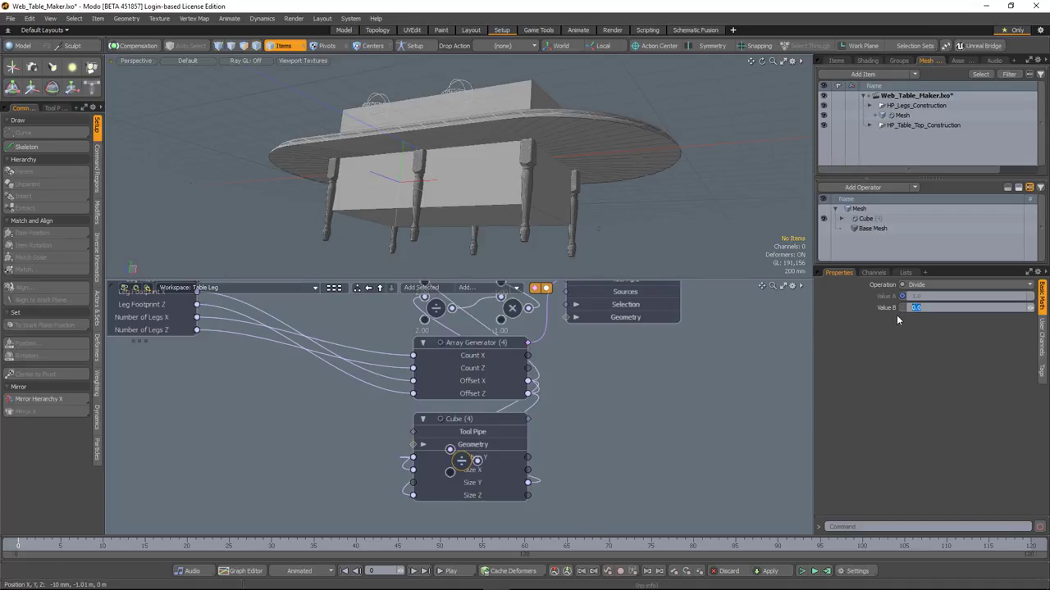
{"action": "type", "text": "2"}
{"action": "key", "text": "Return"}
{"action": "left_click_drag", "start_coordinate": [461, 461], "coordinate": [640, 474]}
Insert a Basic Math Multiply node with Value B -1 between that divider and Position Y, placing it above the divider
{"action": "left_click", "coordinate": [568, 471]}
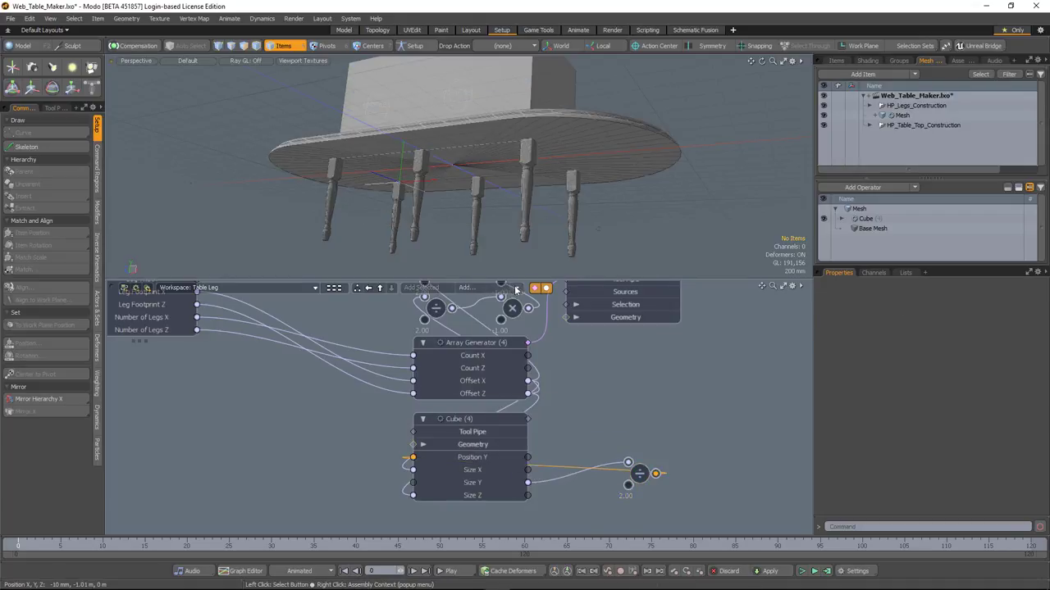
{"action": "left_click", "coordinate": [465, 287]}
{"action": "mouse_move", "coordinate": [508, 297]}
{"action": "mouse_move", "coordinate": [574, 342]}
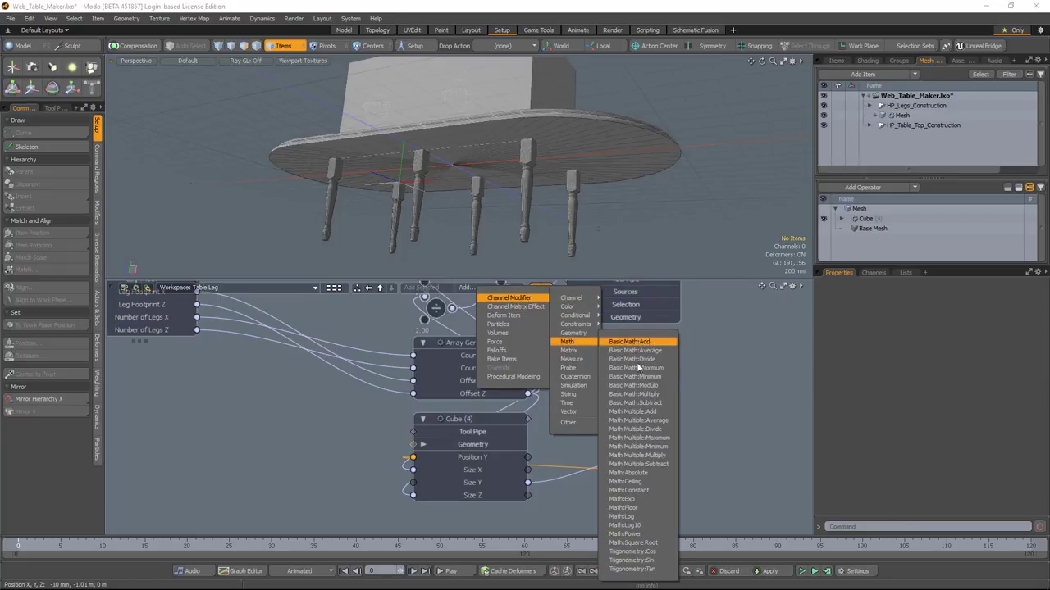
{"action": "left_click", "coordinate": [634, 394]}
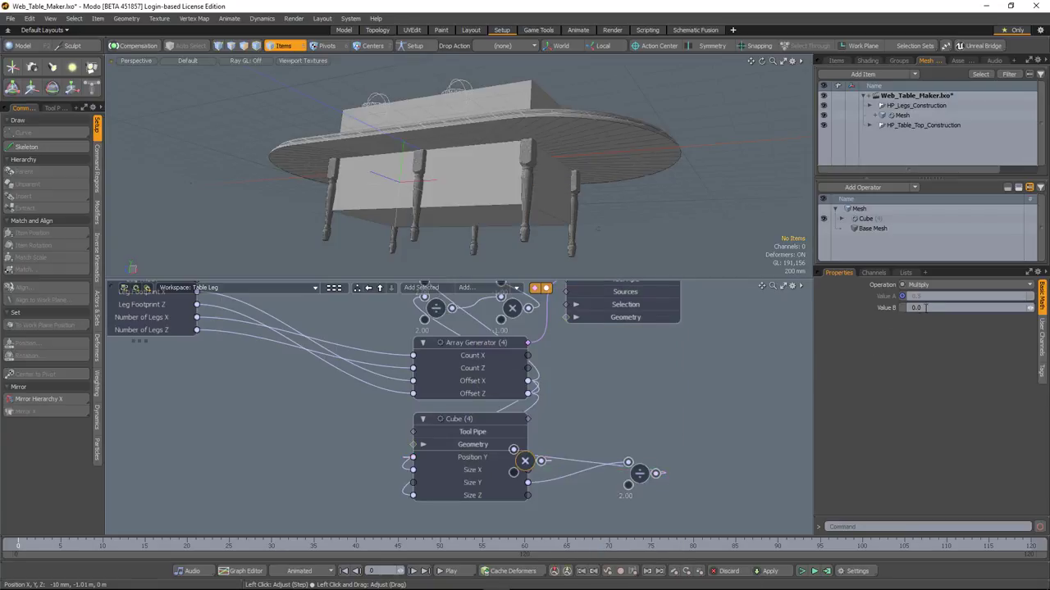
{"action": "type", "text": "-1"}
{"action": "key", "text": "Return"}
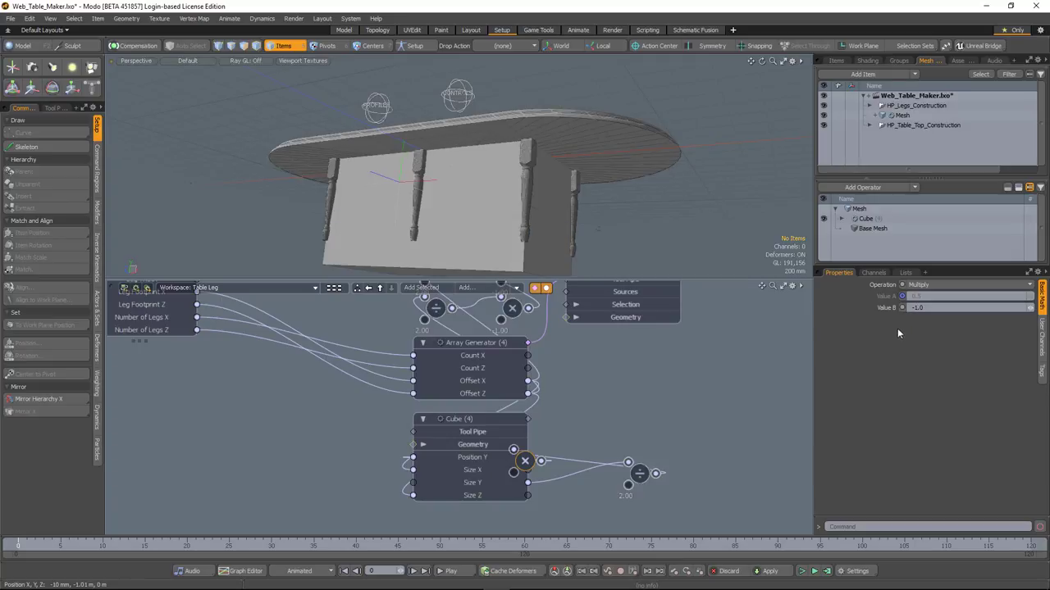
{"action": "left_click_drag", "start_coordinate": [522, 459], "coordinate": [624, 419]}
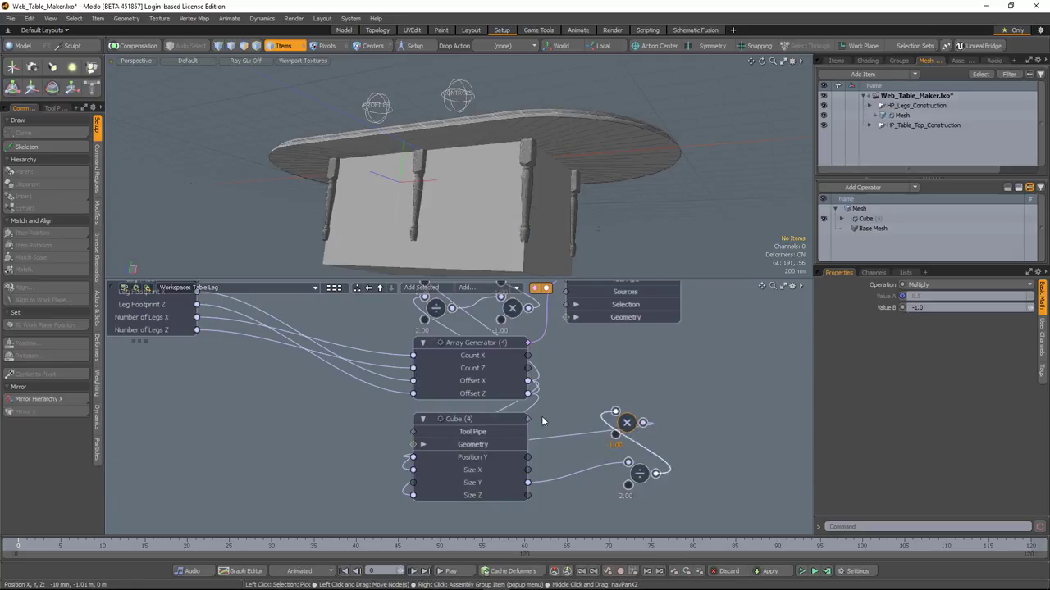
Reduce the Cube's Size Y to a shallow frame height beneath the table top
{"action": "left_click", "coordinate": [484, 481]}
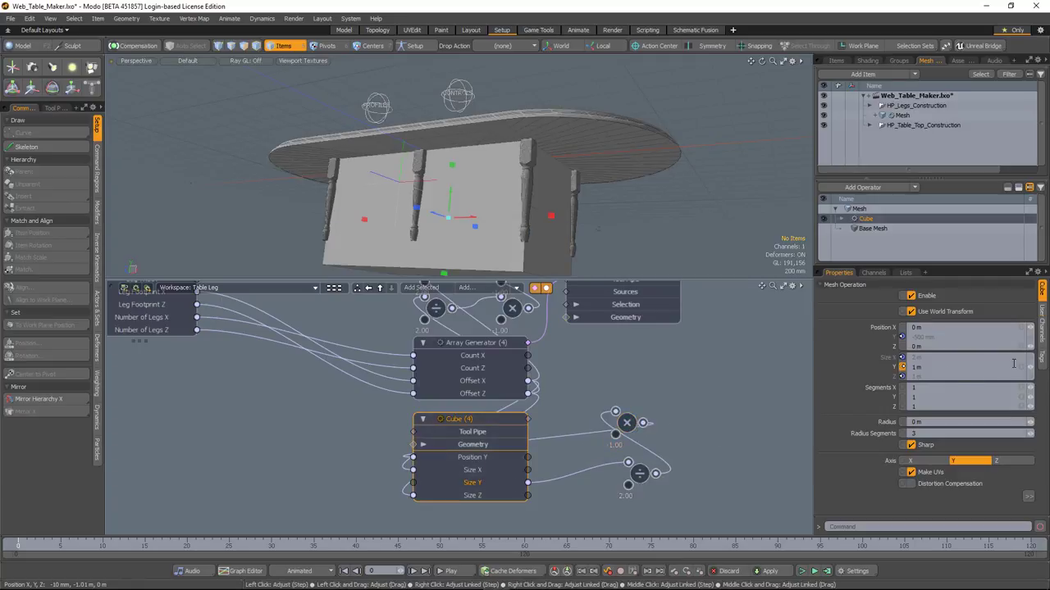
{"action": "left_click_drag", "start_coordinate": [1029, 373], "coordinate": [971, 372]}
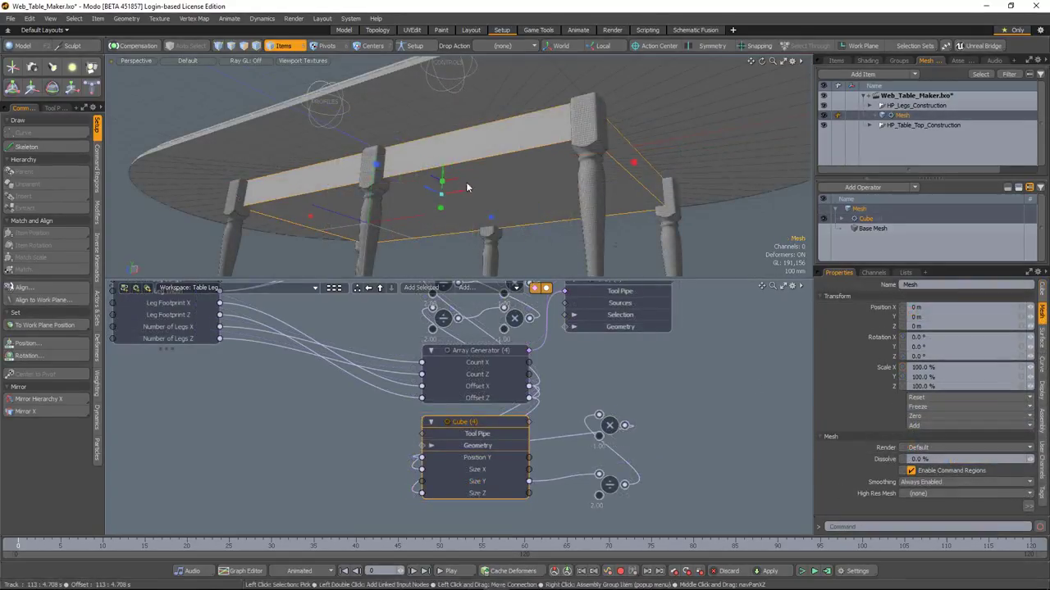
Select the cube's top and bottom polygons and add a Delete mesh operation that removes them
{"action": "left_click_drag", "start_coordinate": [513, 200], "coordinate": [506, 90], "text": "alt"}
{"action": "left_click", "coordinate": [243, 45]}
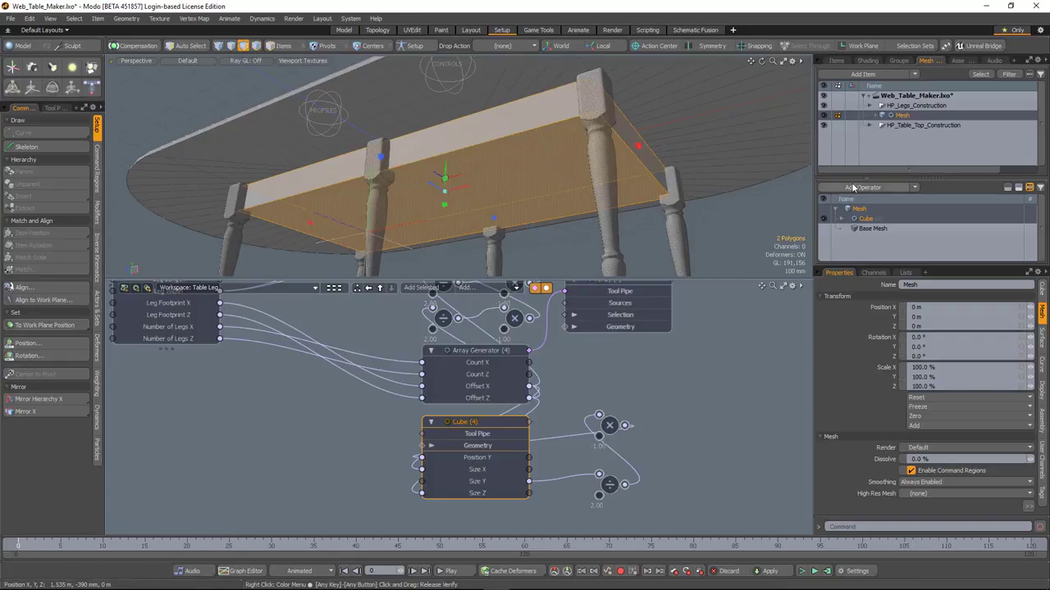
{"action": "left_click", "coordinate": [854, 187]}
{"action": "type", "text": "de"}
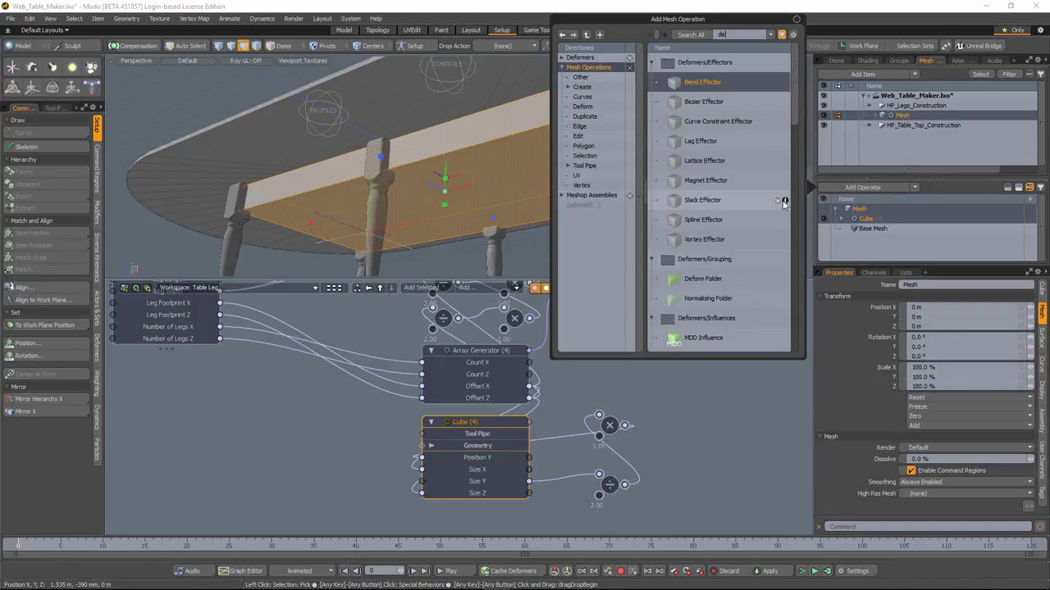
{"action": "type", "text": "l"}
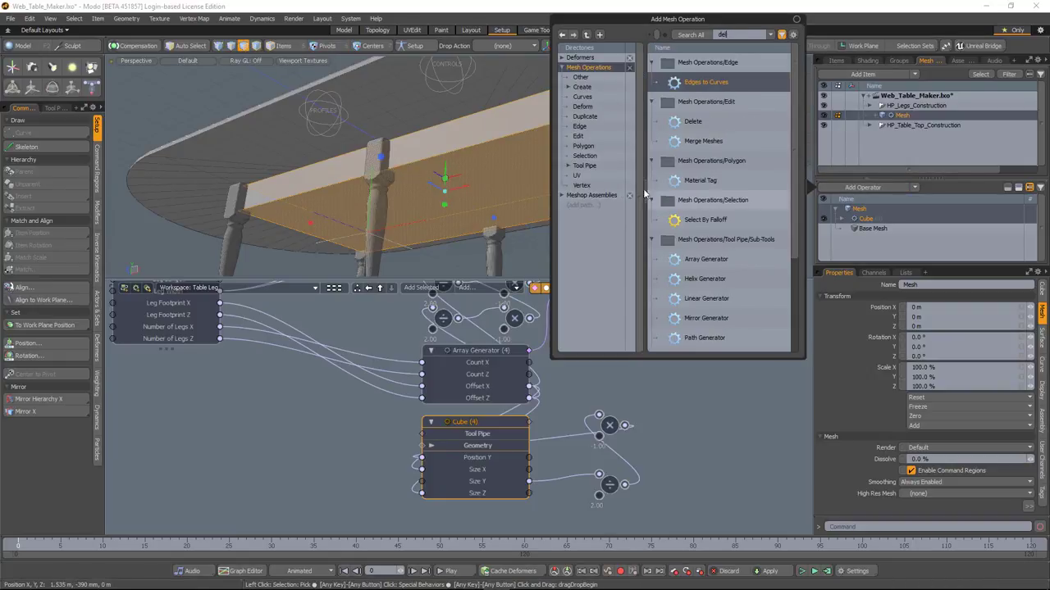
{"action": "double_click", "coordinate": [724, 123]}
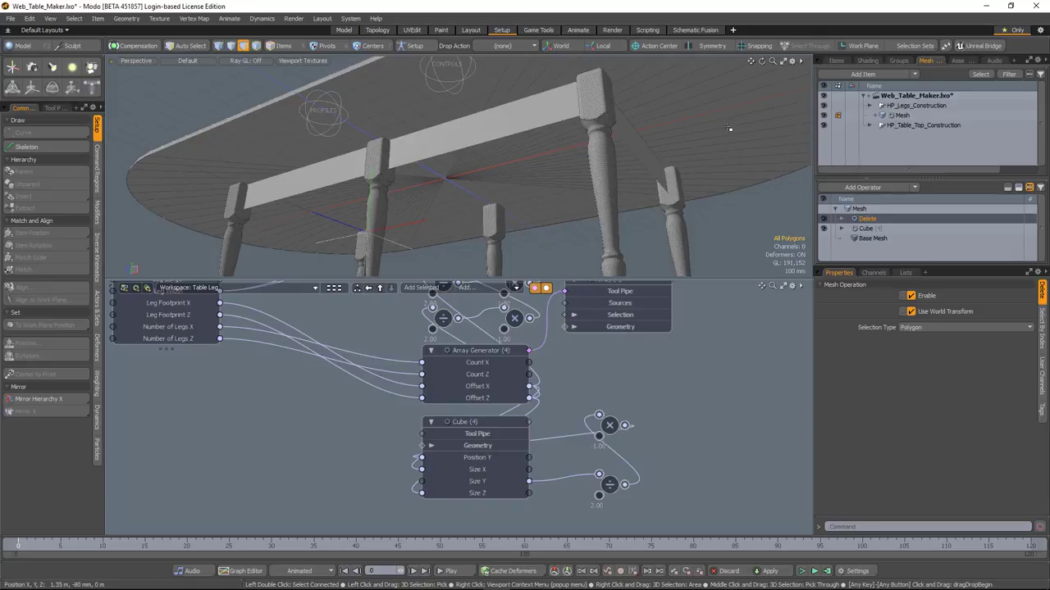
Add a Thicken mesh operation to the remaining frame sides with an Offset of about -24 mm
{"action": "left_click", "coordinate": [854, 184]}
{"action": "type", "text": "th"}
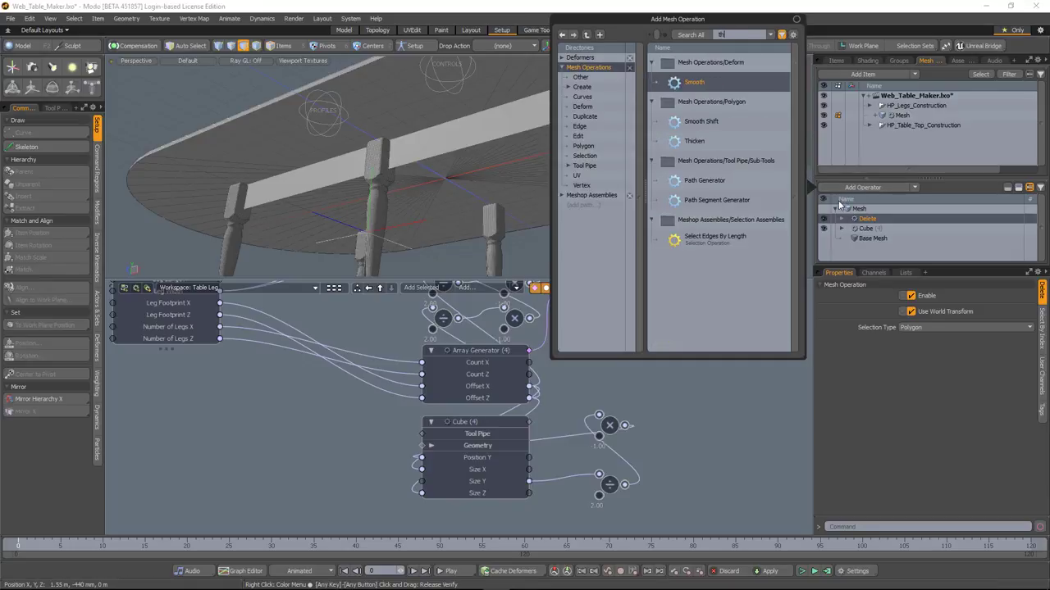
{"action": "double_click", "coordinate": [716, 143]}
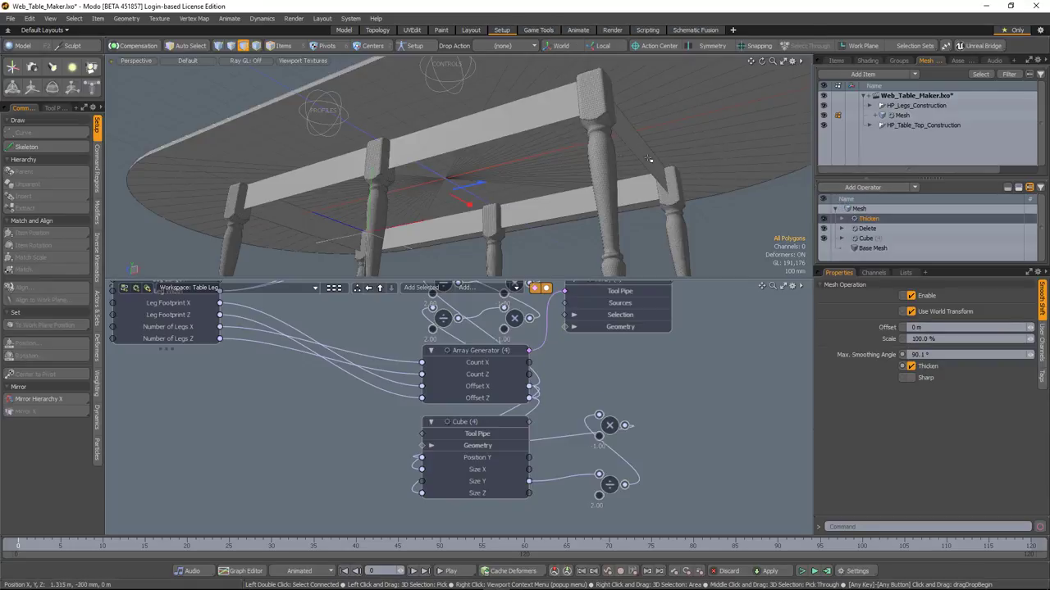
{"action": "left_click_drag", "start_coordinate": [482, 186], "coordinate": [444, 197]}
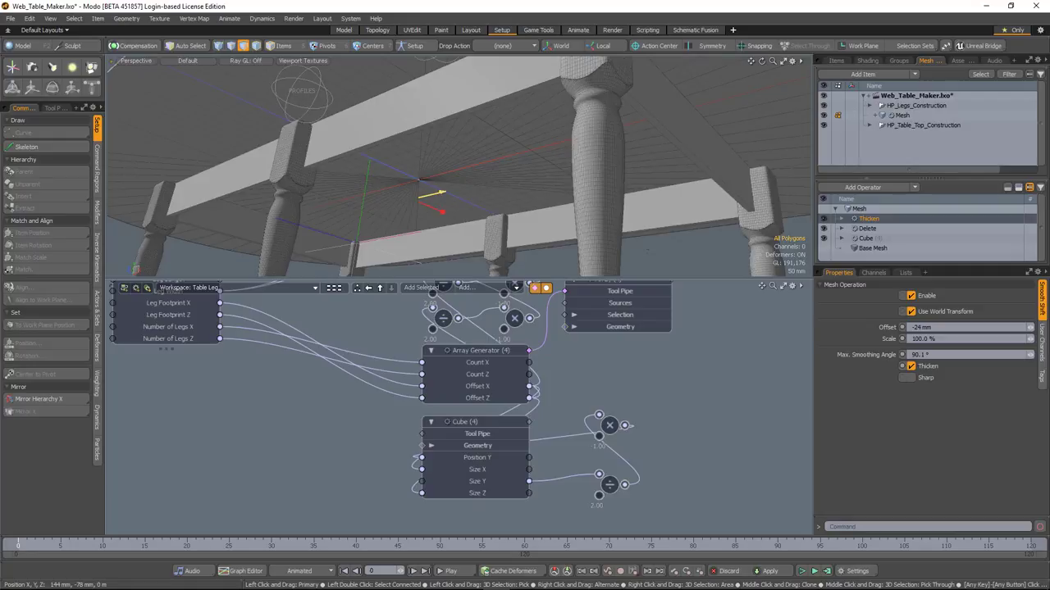
{"action": "left_click_drag", "start_coordinate": [444, 180], "coordinate": [386, 182], "text": "ctrl+alt"}
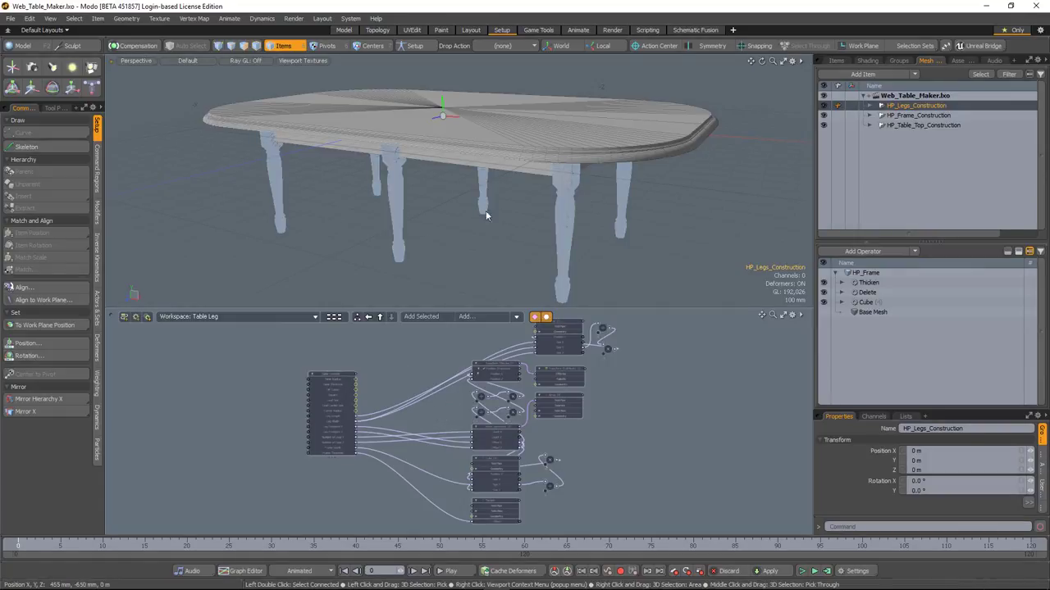
Create a new mesh item above HP_Legs_Construction and give it a Merge Meshes operation
{"action": "left_click", "coordinate": [474, 267]}
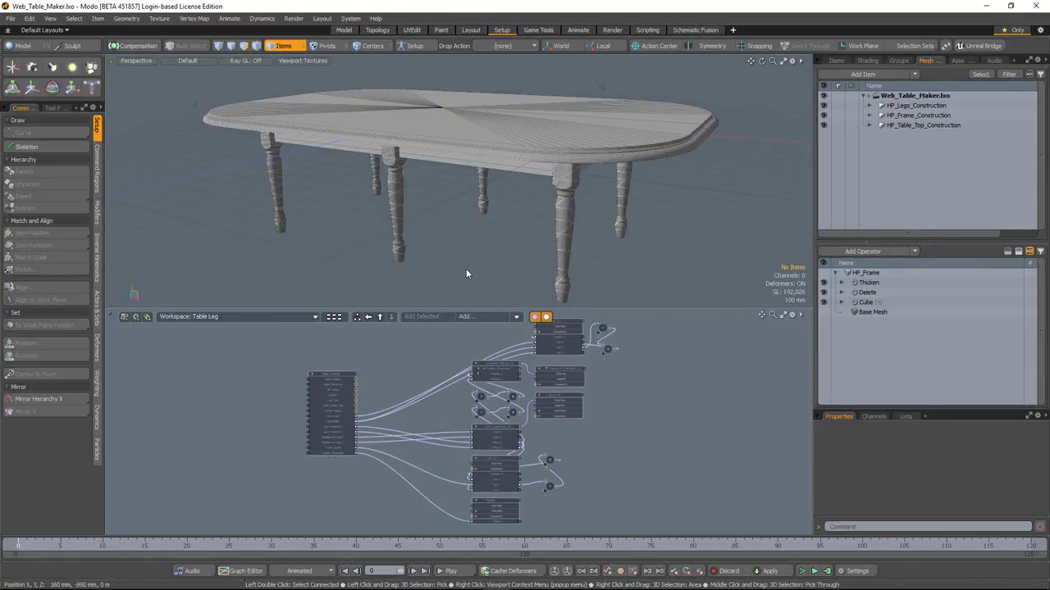
{"action": "left_click_drag", "start_coordinate": [467, 256], "coordinate": [475, 278], "text": "alt"}
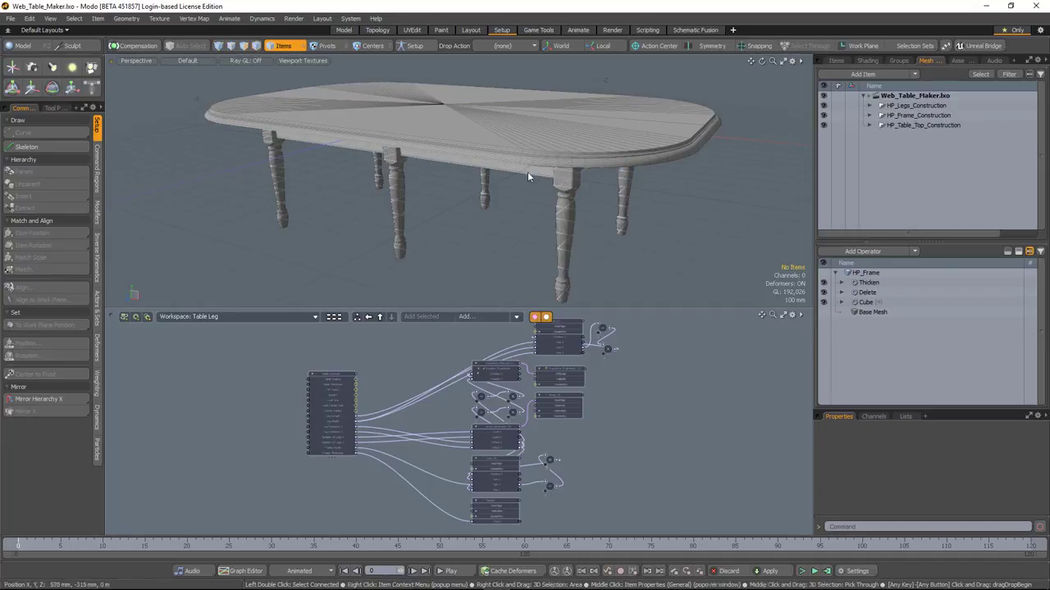
{"action": "left_click_drag", "start_coordinate": [525, 160], "coordinate": [453, 231], "text": "alt"}
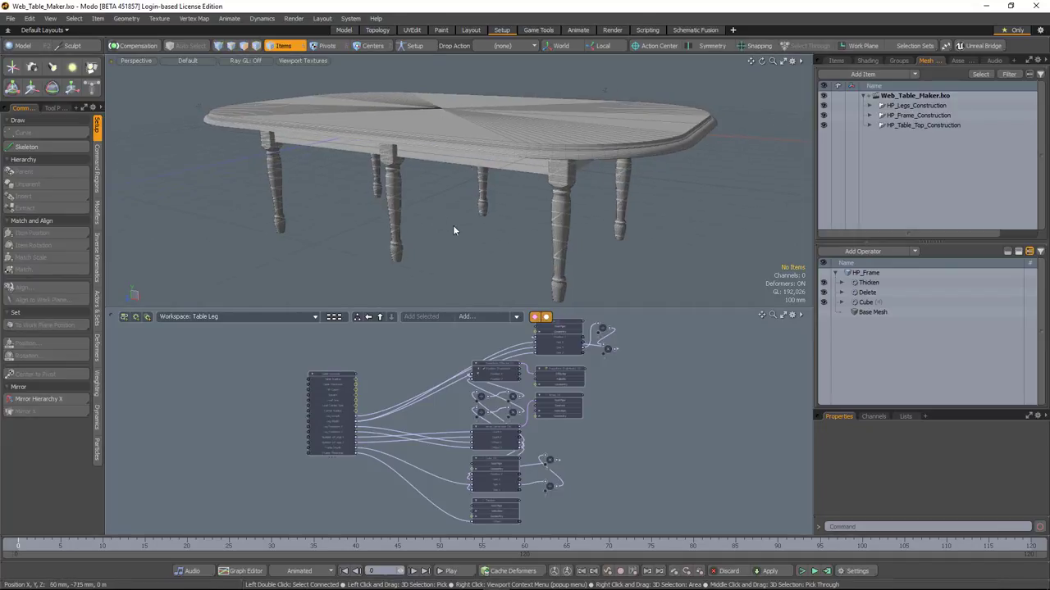
{"action": "left_click", "coordinate": [896, 108]}
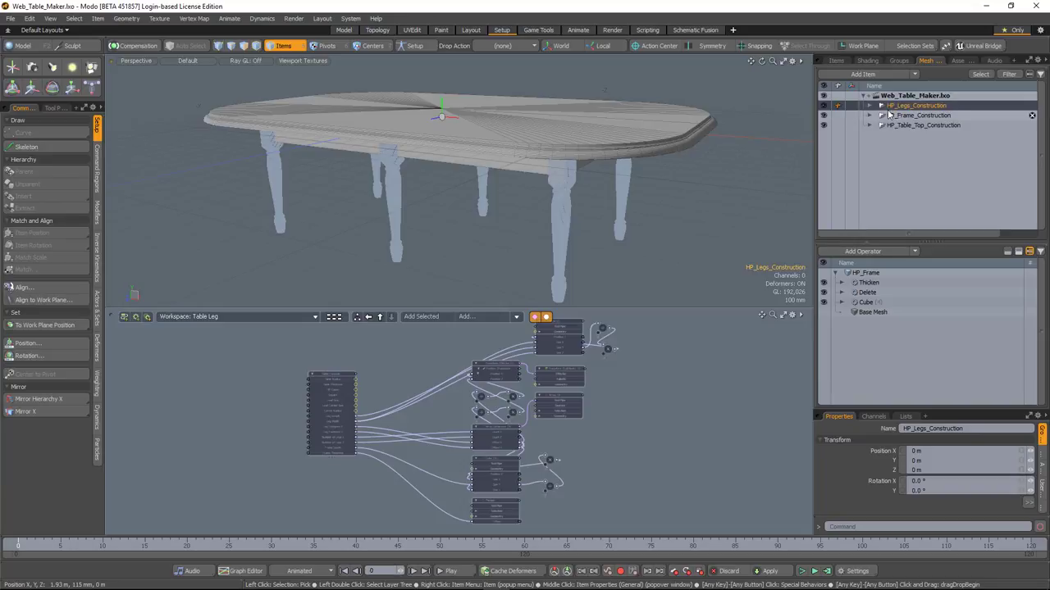
{"action": "key", "text": "n"}
{"action": "left_click", "coordinate": [844, 253]}
{"action": "type", "text": "m"}
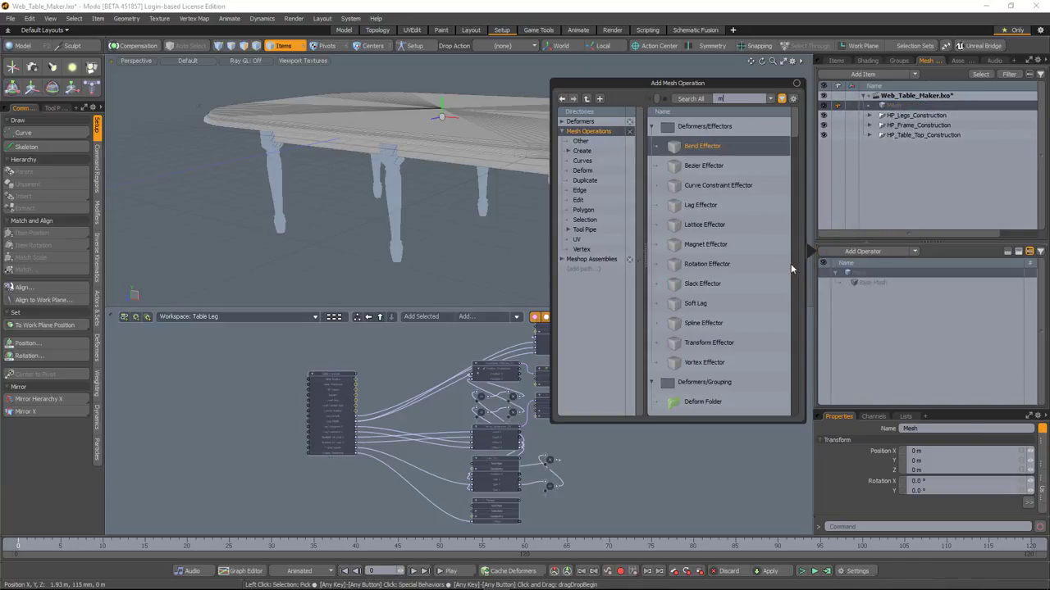
{"action": "type", "text": "erge"}
{"action": "double_click", "coordinate": [707, 146]}
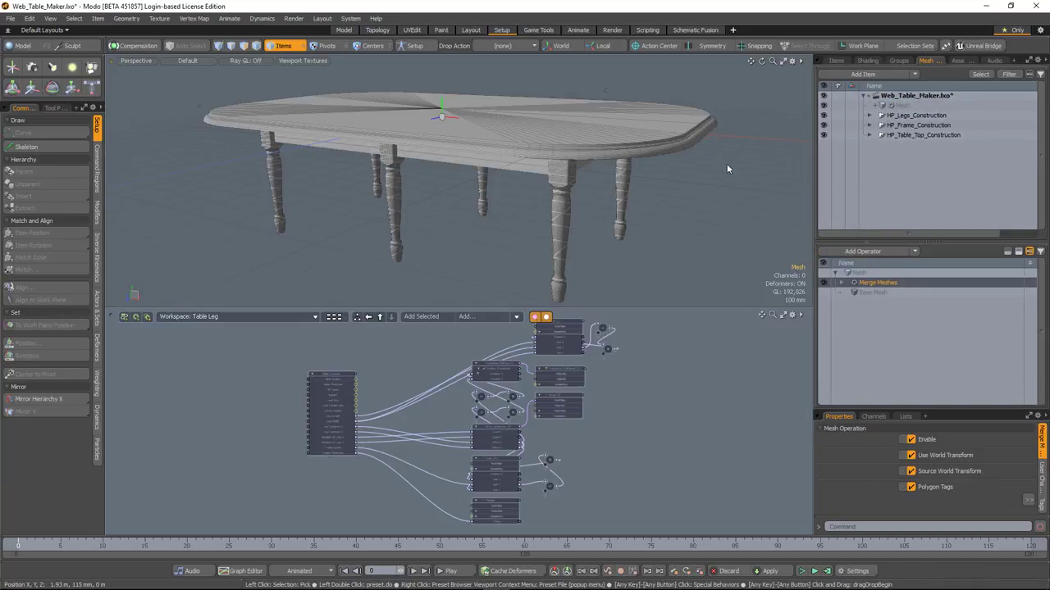
Add HP_Frame, HP_Legs and HP_Table_Top as sources of the Merge Meshes operation
{"action": "left_click", "coordinate": [842, 283]}
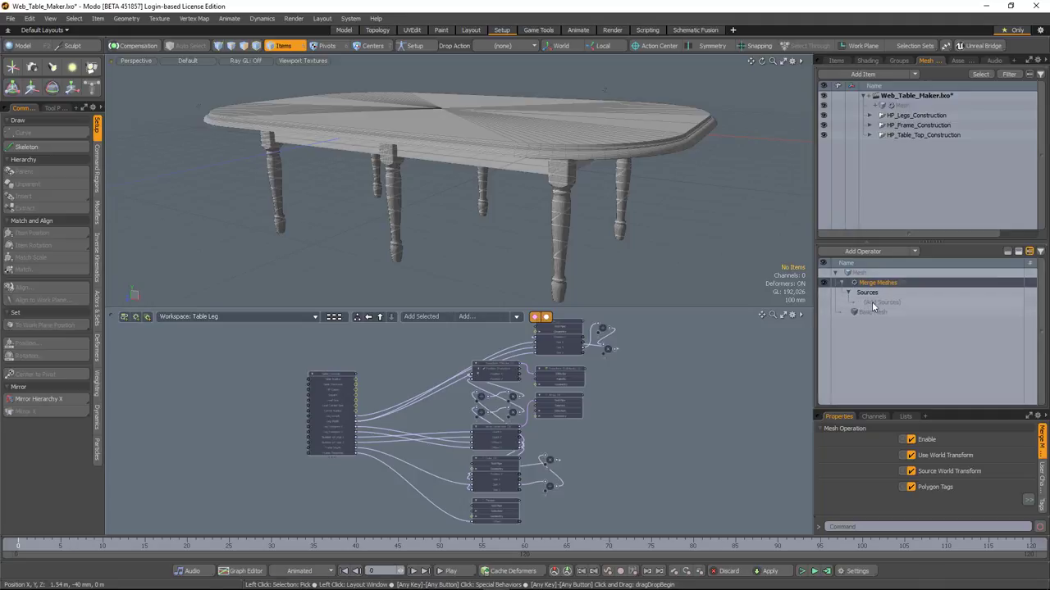
{"action": "left_click", "coordinate": [875, 304]}
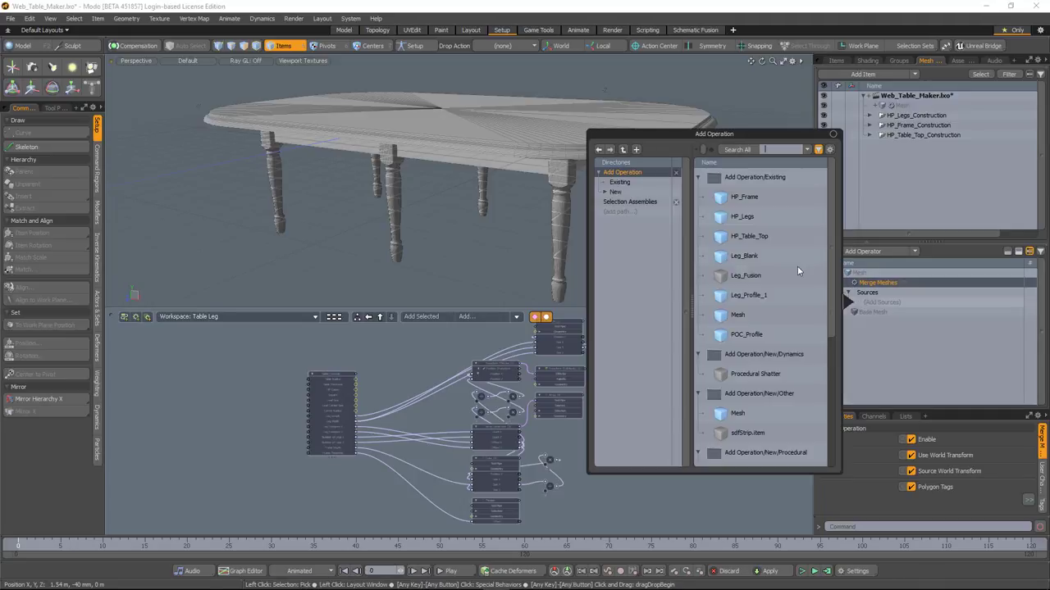
{"action": "left_click", "coordinate": [762, 198]}
{"action": "double_click", "coordinate": [762, 198]}
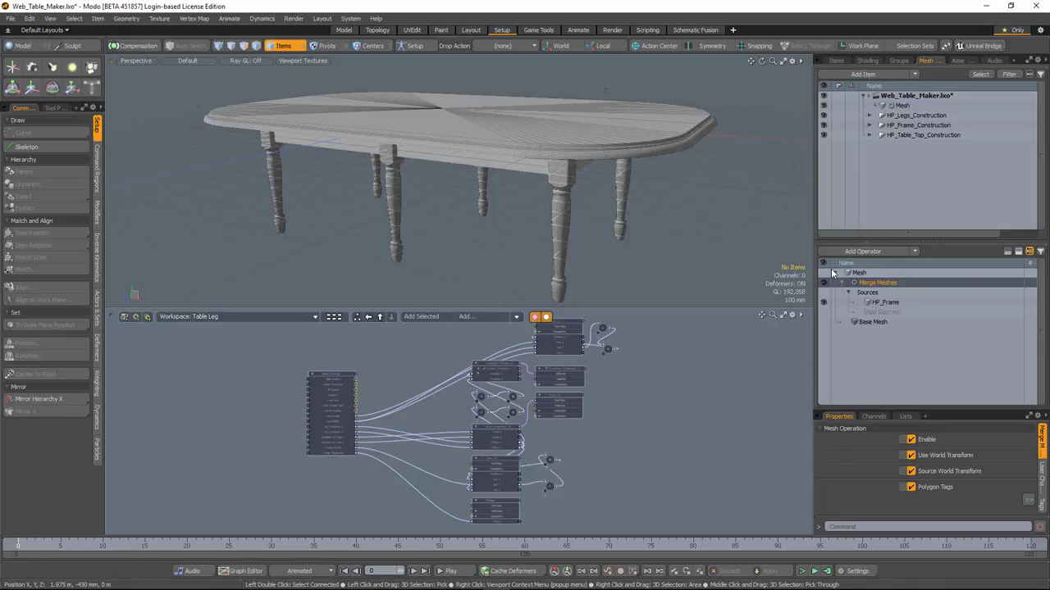
{"action": "left_click", "coordinate": [879, 312]}
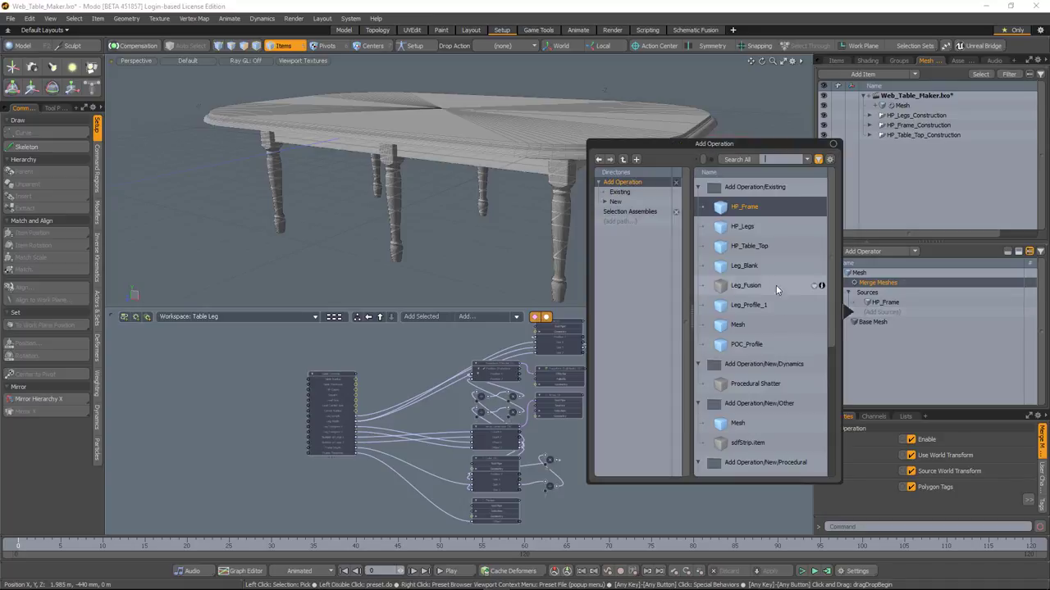
{"action": "double_click", "coordinate": [771, 230]}
{"action": "left_click", "coordinate": [884, 322]}
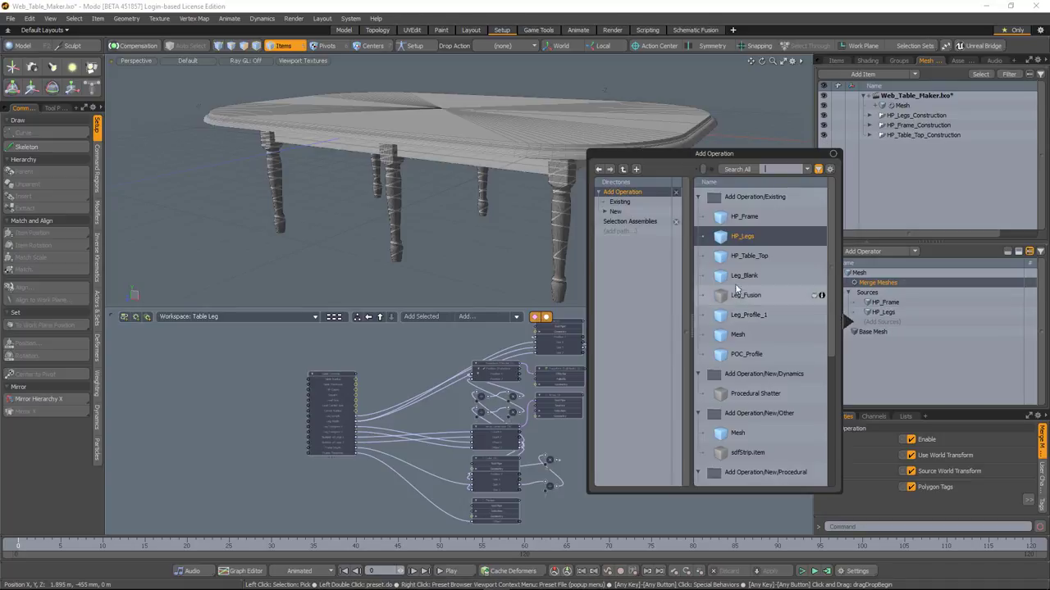
{"action": "double_click", "coordinate": [761, 259]}
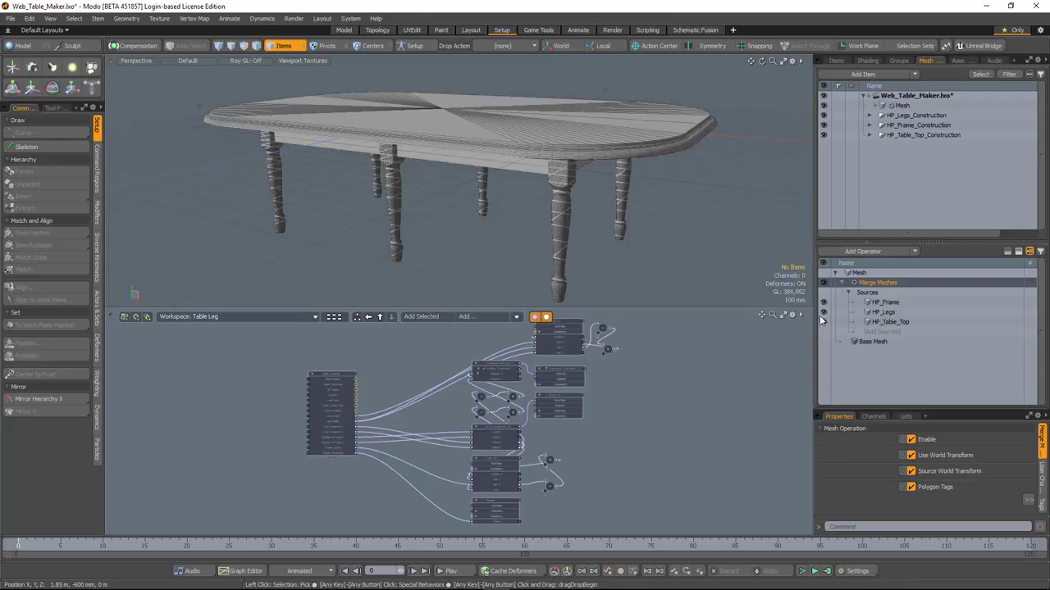
Hide the legs, frame and table top construction groups and rename the merged mesh HP_Table
{"action": "left_click", "coordinate": [824, 116]}
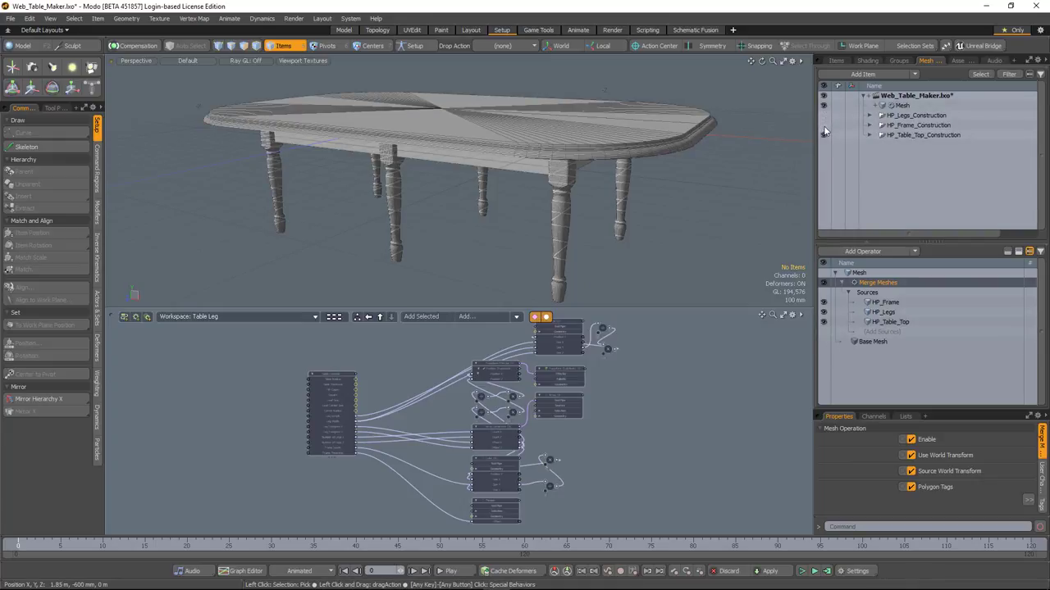
{"action": "left_click", "coordinate": [824, 134]}
{"action": "left_click", "coordinate": [900, 105]}
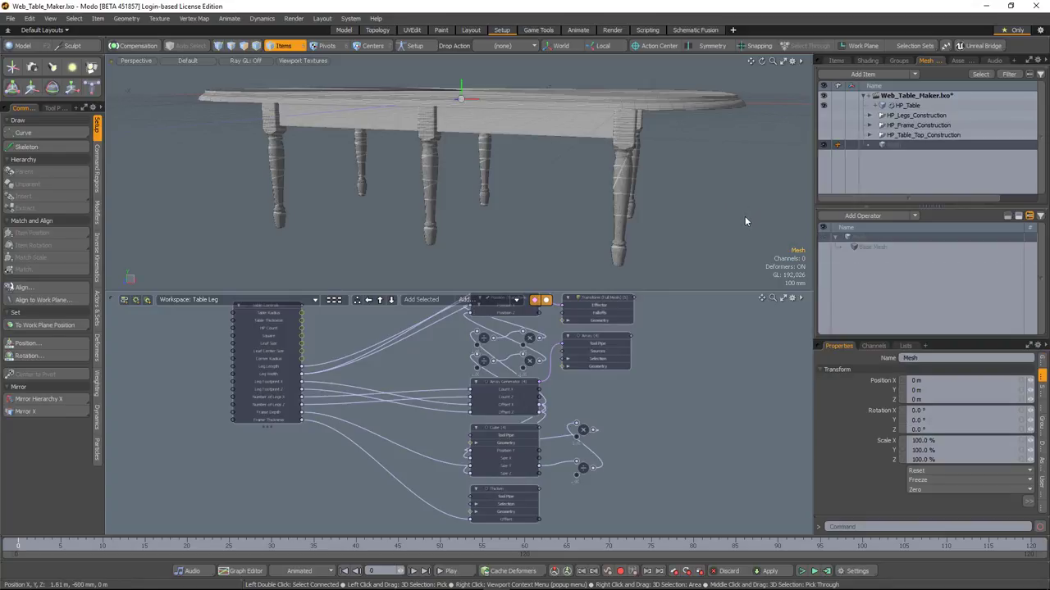
Add a Merge Meshes operation to the new mesh item with Leg_Fusion as its source
{"action": "left_click", "coordinate": [857, 217]}
{"action": "type", "text": "merg"}
{"action": "double_click", "coordinate": [704, 114]}
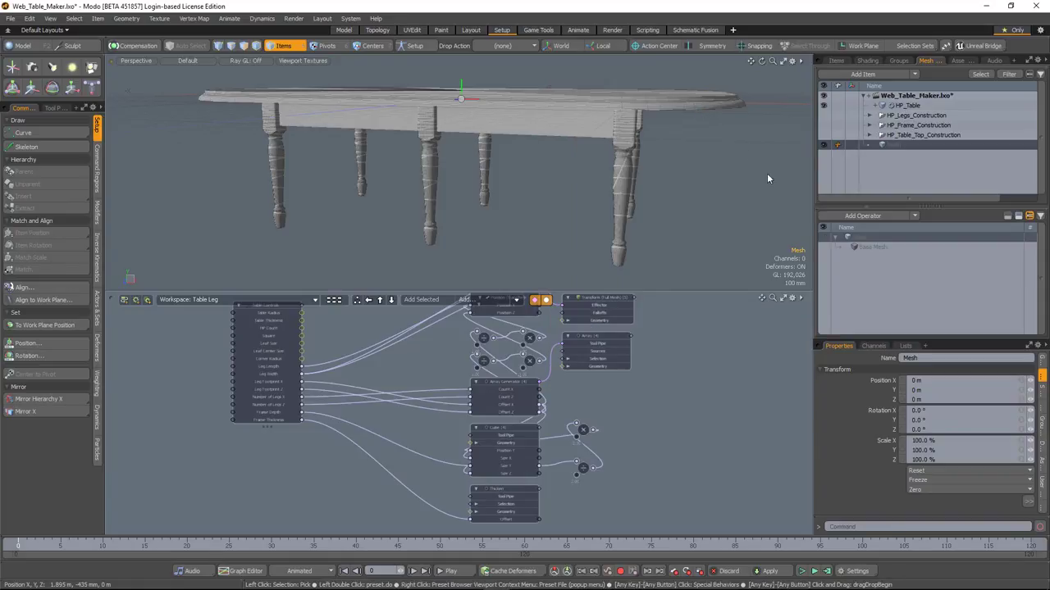
{"action": "left_click", "coordinate": [840, 248]}
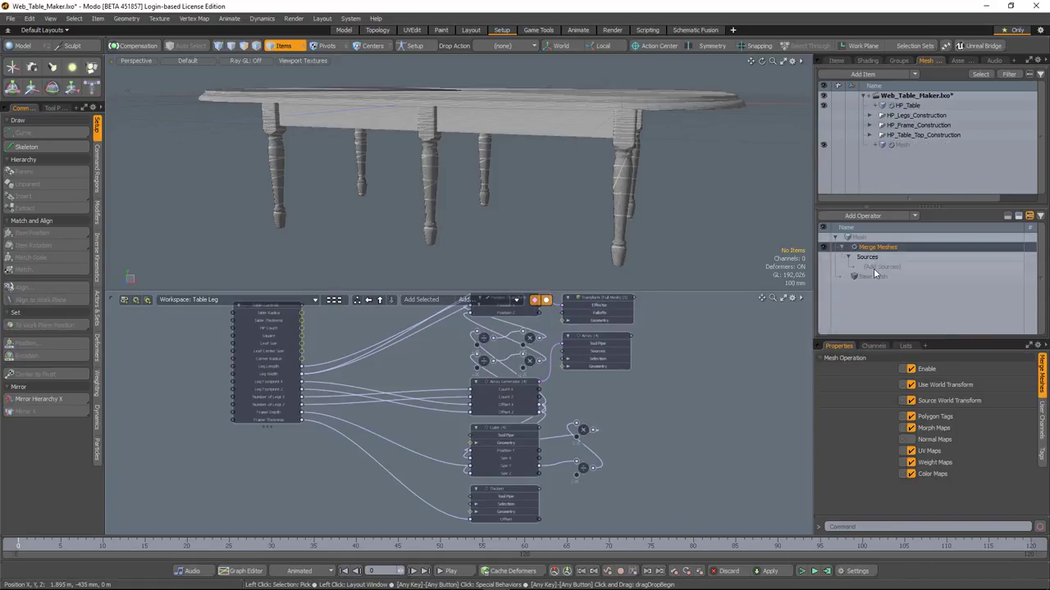
{"action": "left_click", "coordinate": [872, 266]}
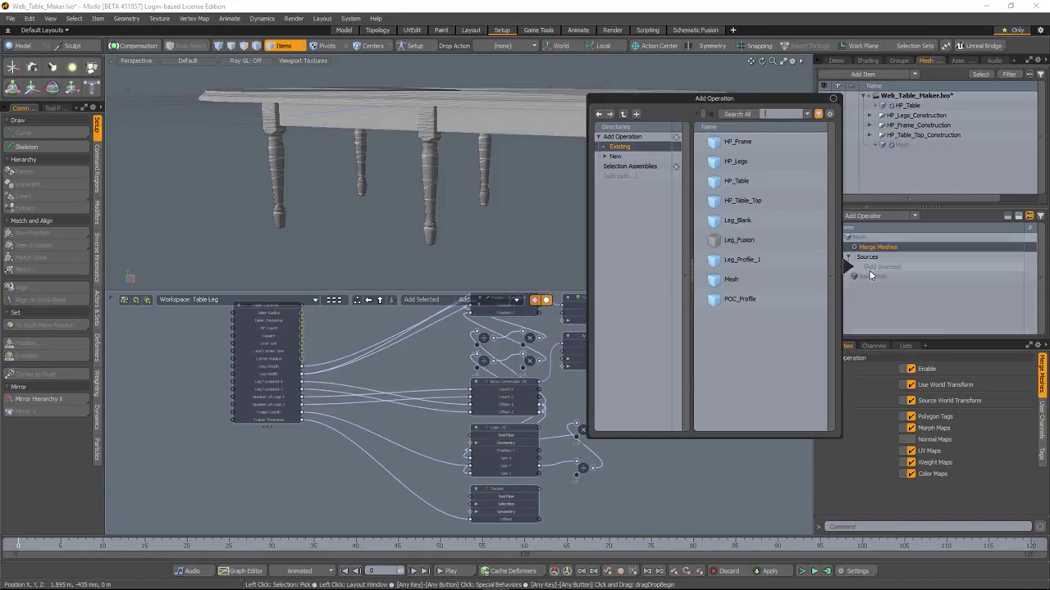
{"action": "double_click", "coordinate": [744, 242]}
Add a Polygon Reduce operation above Merge Meshes on the leg mesh and set its Number to 1000
{"action": "mouse_move", "coordinate": [466, 163]}
{"action": "left_mouse_down", "text": "ctrl+alt"}
{"action": "mouse_move", "coordinate": [480, 211]}
{"action": "mouse_move", "coordinate": [445, 133]}
{"action": "mouse_move", "coordinate": [457, 147]}
{"action": "left_mouse_up", "text": "ctrl+alt"}
{"action": "scroll", "coordinate": [470, 151], "scroll_direction": "up", "scroll_amount": 1}
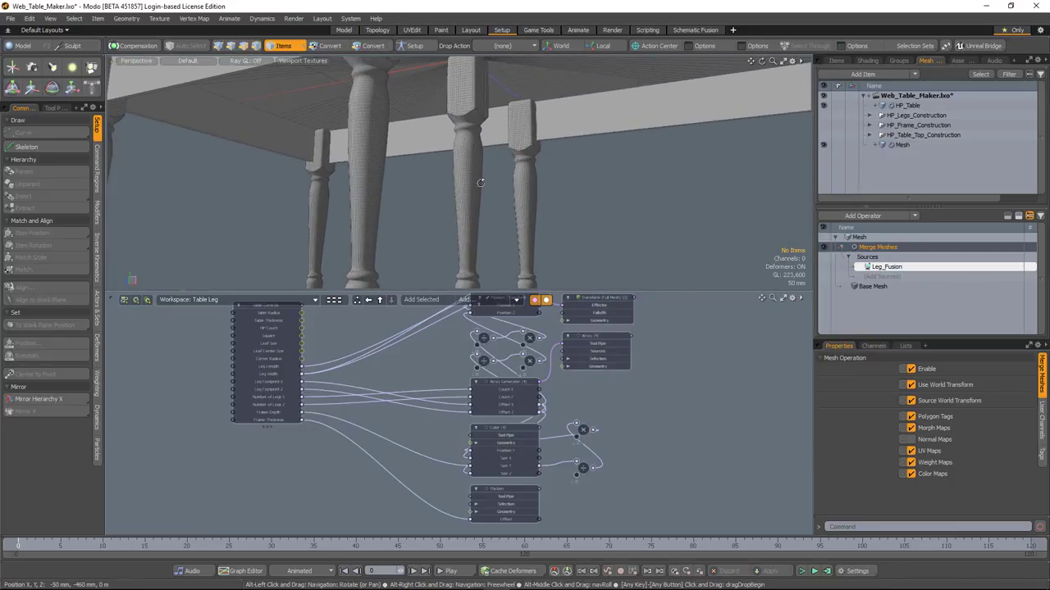
{"action": "left_click", "coordinate": [842, 247]}
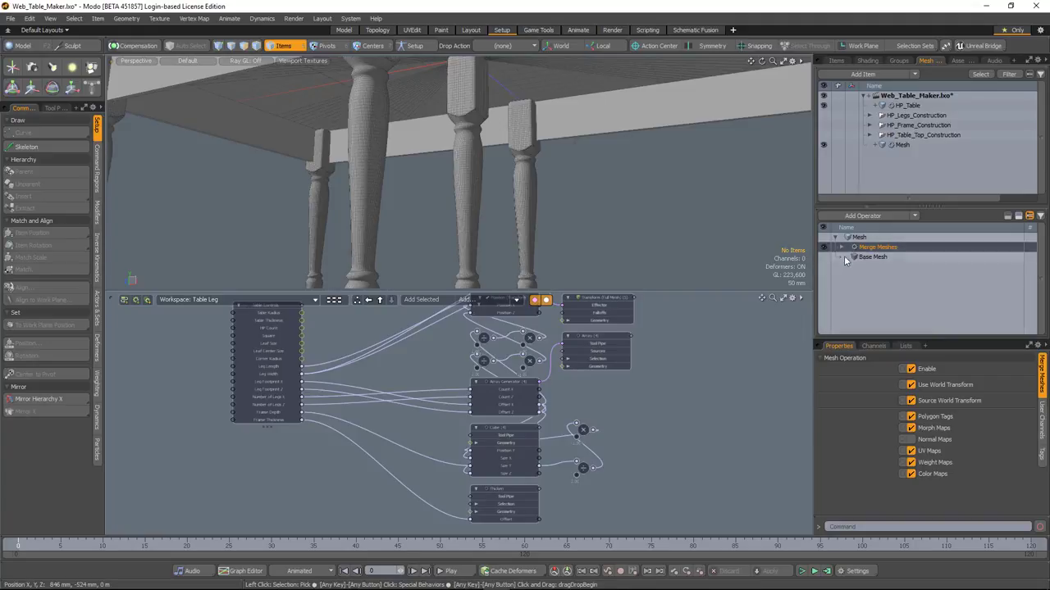
{"action": "left_click", "coordinate": [861, 216]}
{"action": "type", "text": "red"}
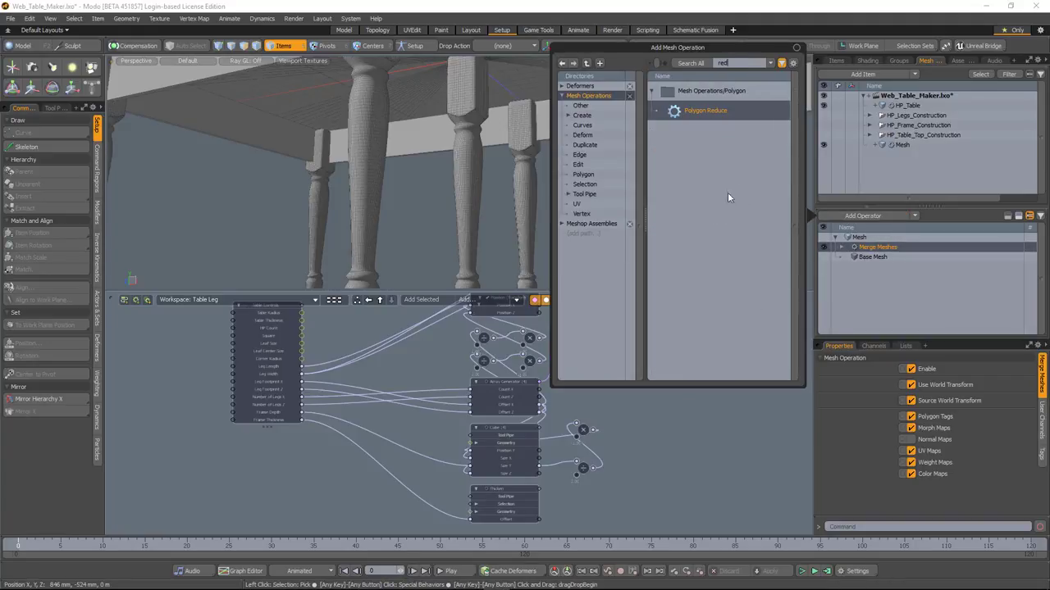
{"action": "double_click", "coordinate": [707, 112]}
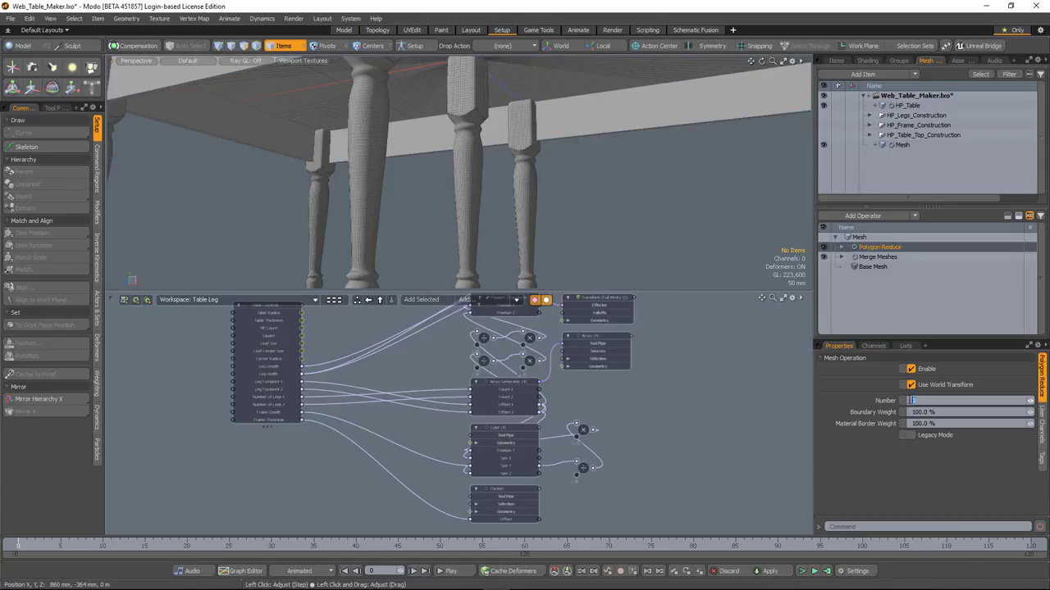
{"action": "type", "text": "1000"}
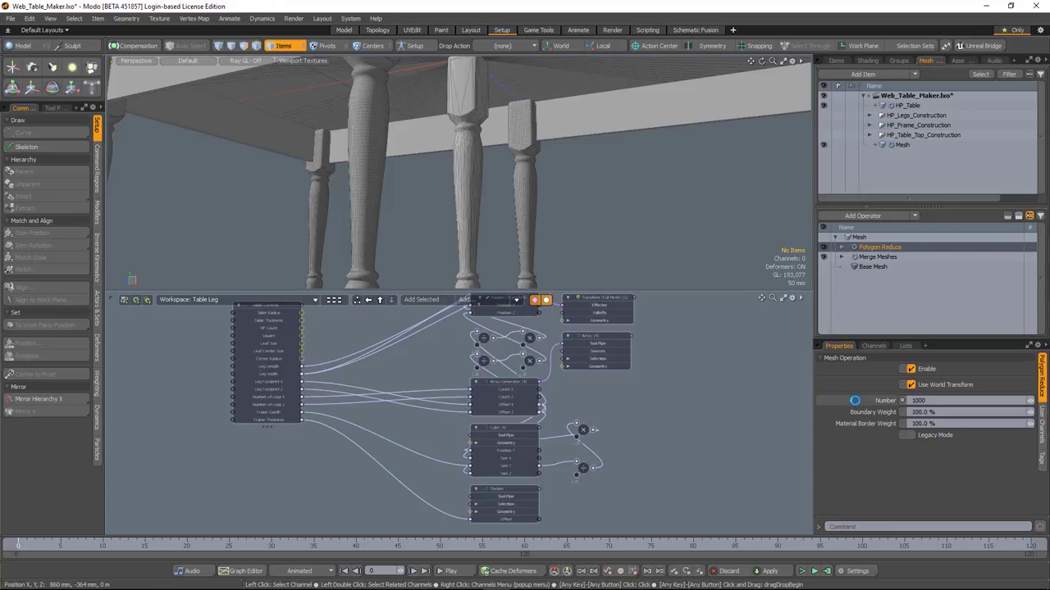
Add an Array mesh operation above Polygon Reduce and open its Array Generator properties
{"action": "left_click_drag", "start_coordinate": [455, 196], "coordinate": [469, 246], "text": "alt"}
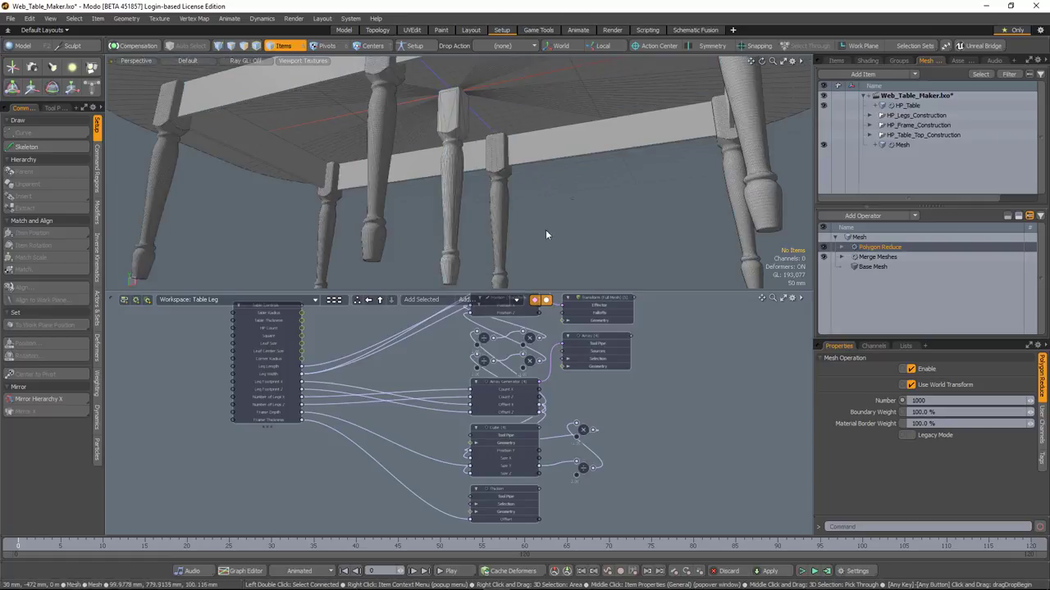
{"action": "left_click", "coordinate": [856, 215]}
{"action": "type", "text": "arr"}
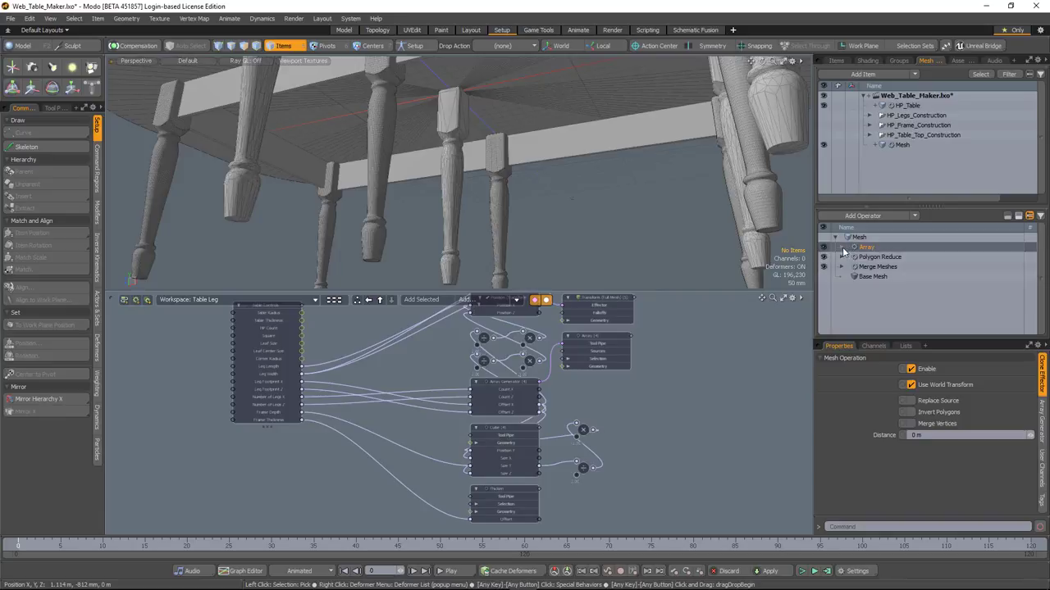
{"action": "left_click", "coordinate": [1041, 424]}
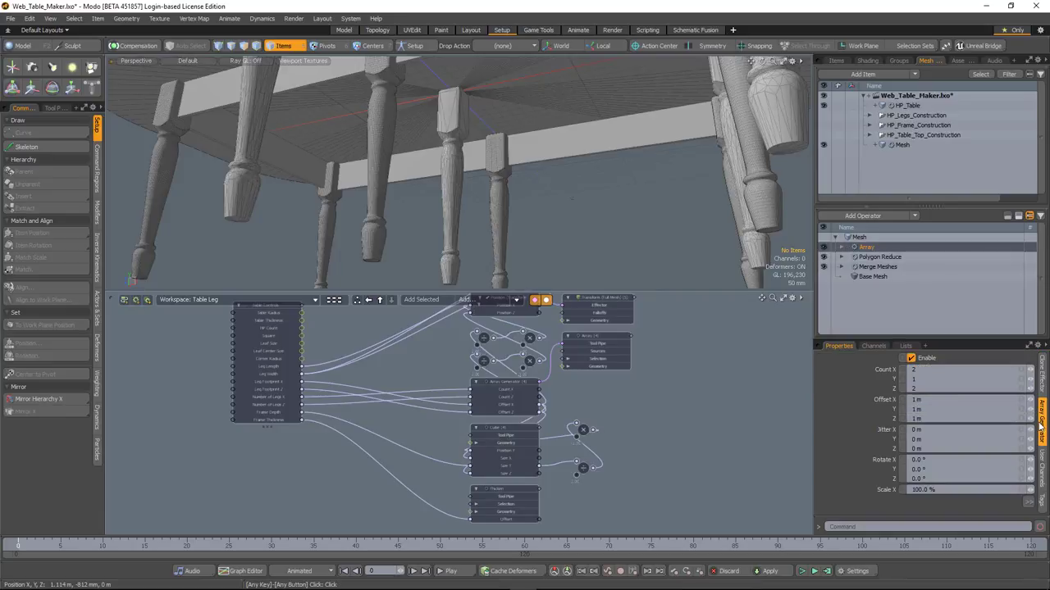
Add the new Array Generator's Count X, Count Z, Offset X and Offset Z channels to the Table Leg schematic, beside Array Generator (4)
{"action": "scroll", "coordinate": [583, 425], "scroll_direction": "up", "scroll_amount": 3}
{"action": "left_click_drag", "start_coordinate": [583, 426], "coordinate": [501, 461], "text": "alt"}
{"action": "left_click_drag", "start_coordinate": [465, 417], "coordinate": [473, 422], "text": "ctrl+alt"}
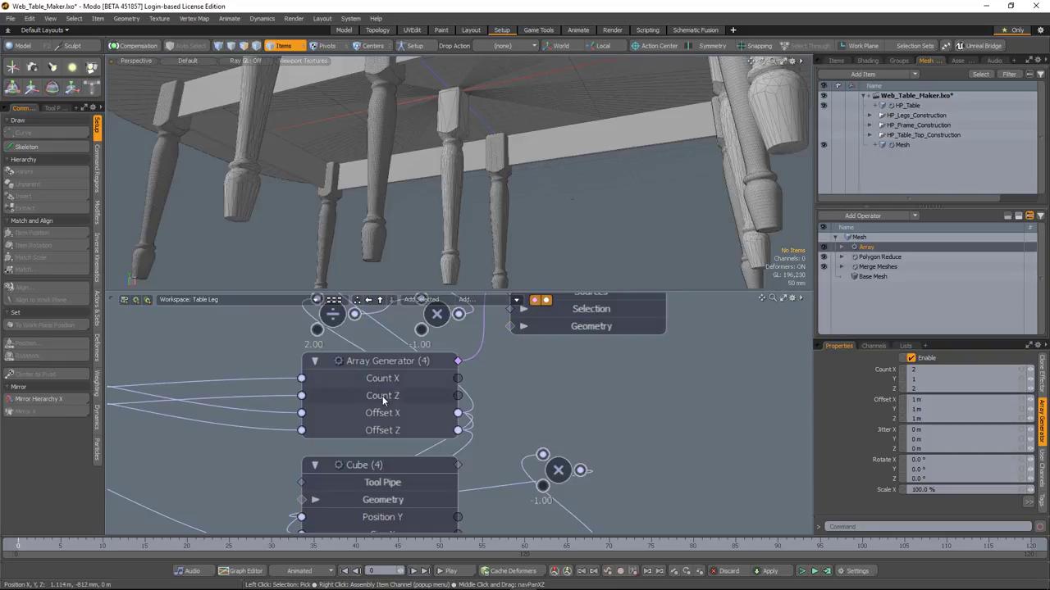
{"action": "left_click", "coordinate": [850, 369]}
{"action": "left_click", "coordinate": [848, 388], "text": "ctrl"}
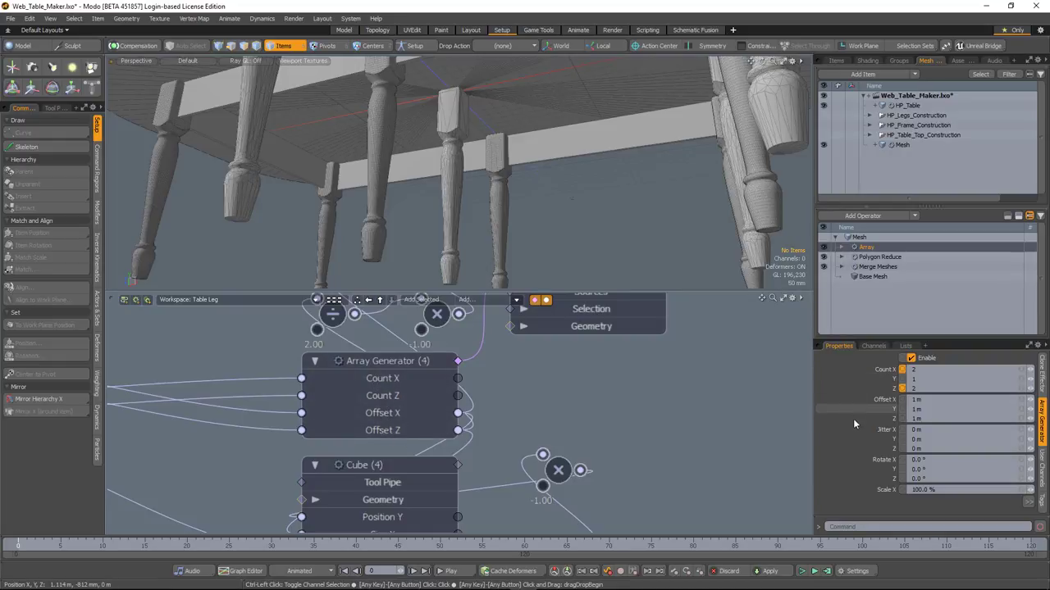
{"action": "left_click", "coordinate": [854, 401], "text": "ctrl"}
{"action": "left_click", "coordinate": [860, 420], "text": "ctrl"}
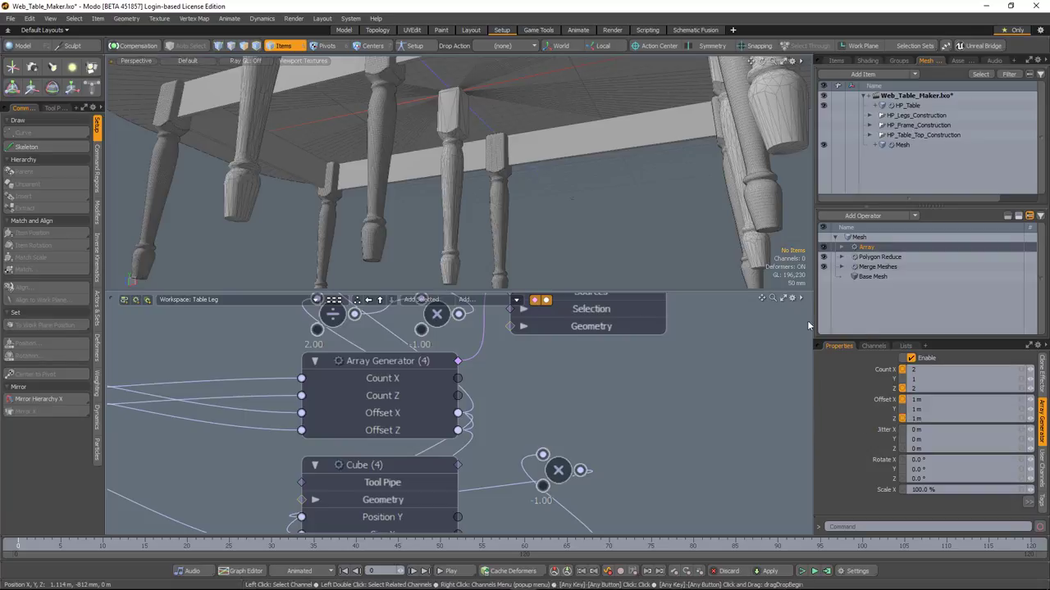
{"action": "left_click", "coordinate": [407, 300]}
{"action": "left_click_drag", "start_coordinate": [616, 428], "coordinate": [742, 483], "text": "ctrl+alt"}
{"action": "left_click", "coordinate": [738, 431]}
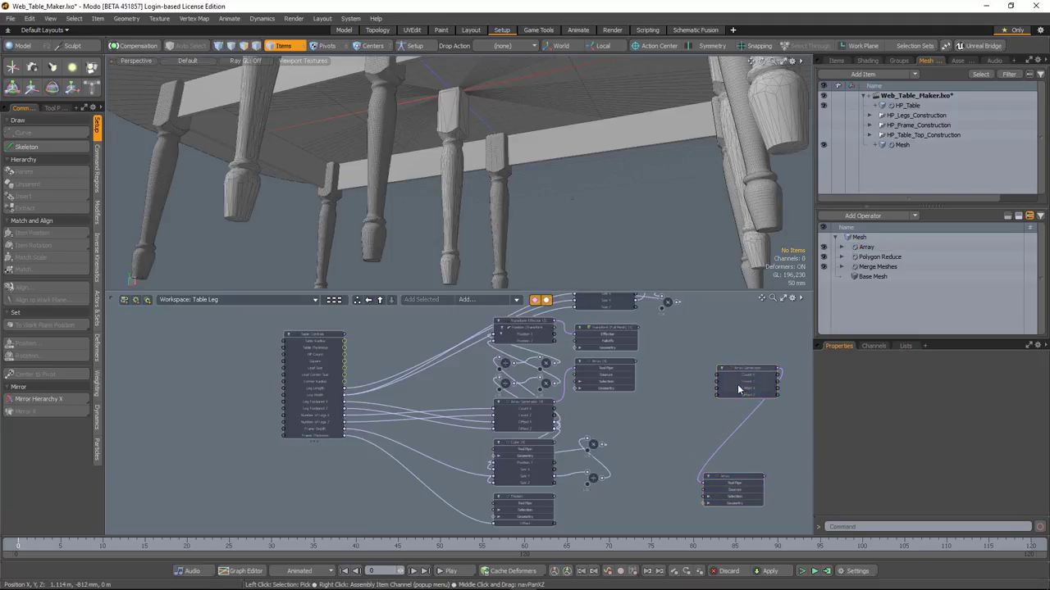
{"action": "left_click_drag", "start_coordinate": [735, 395], "coordinate": [509, 446]}
Link the count and offset channels of Array Generator (4) to the new Array Generator and enable its Between option
{"action": "scroll", "coordinate": [611, 440], "scroll_direction": "up", "scroll_amount": 4}
{"action": "scroll", "coordinate": [508, 442], "scroll_direction": "up", "scroll_amount": 2}
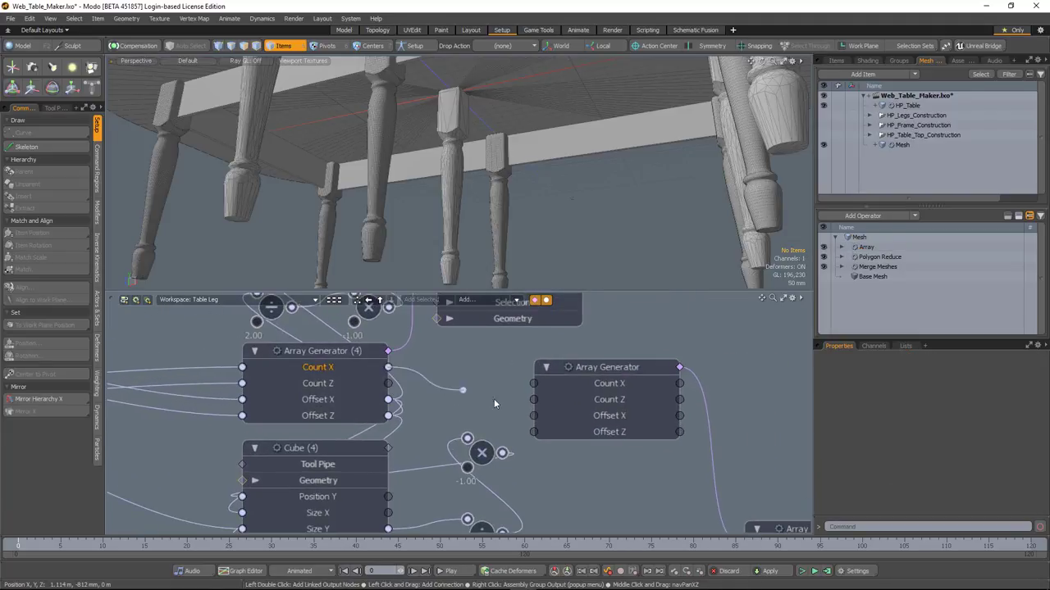
{"action": "left_click_drag", "start_coordinate": [551, 392], "coordinate": [474, 402]}
{"action": "left_click_drag", "start_coordinate": [492, 171], "coordinate": [426, 172], "text": "ctrl+alt"}
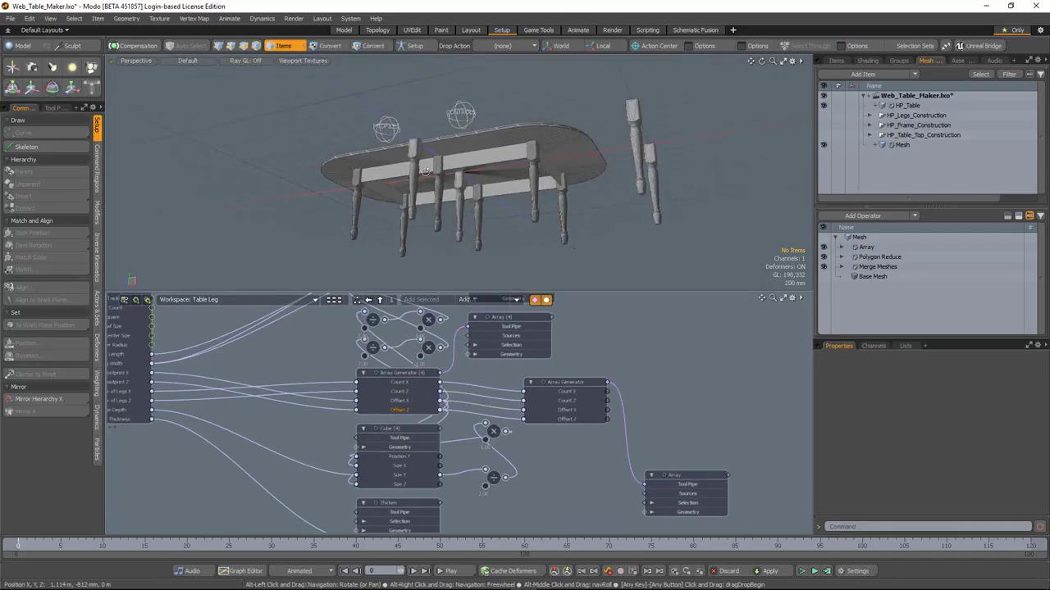
{"action": "left_click", "coordinate": [573, 382]}
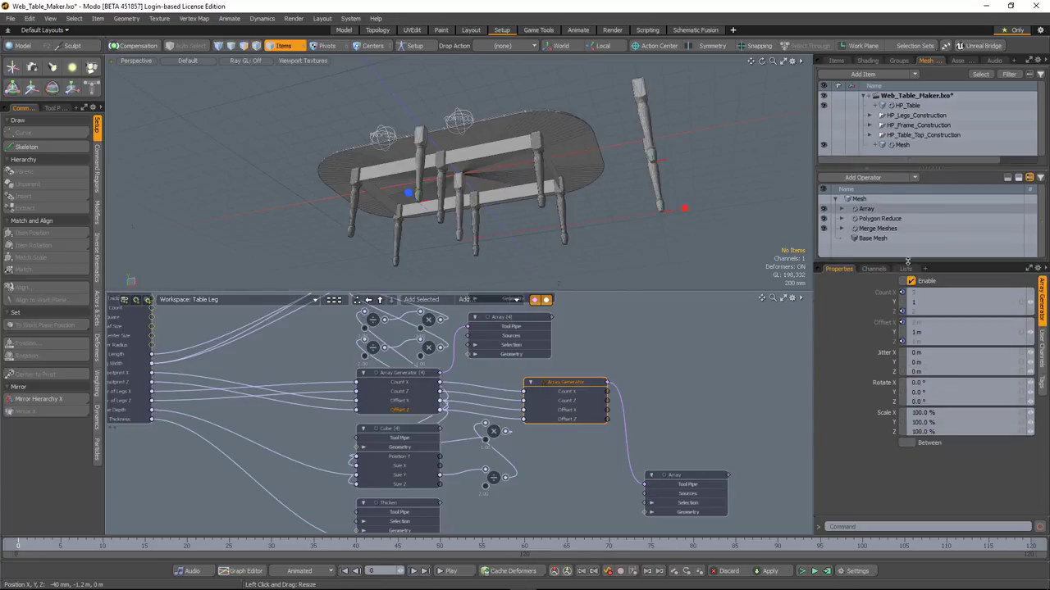
{"action": "left_click", "coordinate": [910, 443]}
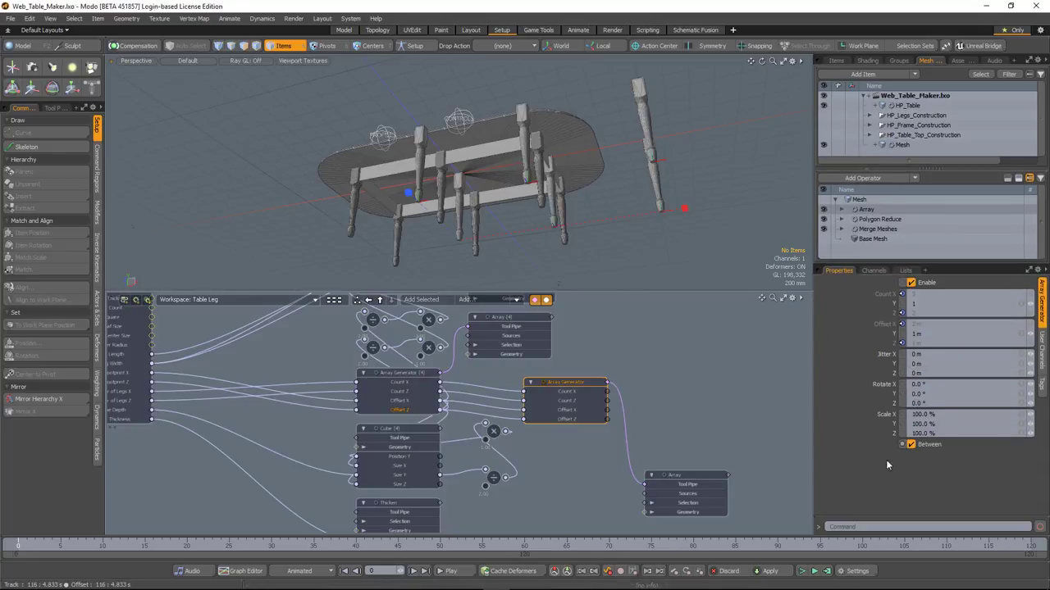
Add a Transform Effector to the reduced leg mesh and bring its Position X and Position Z channels into the schematic
{"action": "left_click_drag", "start_coordinate": [545, 386], "coordinate": [649, 345], "text": "alt+shift"}
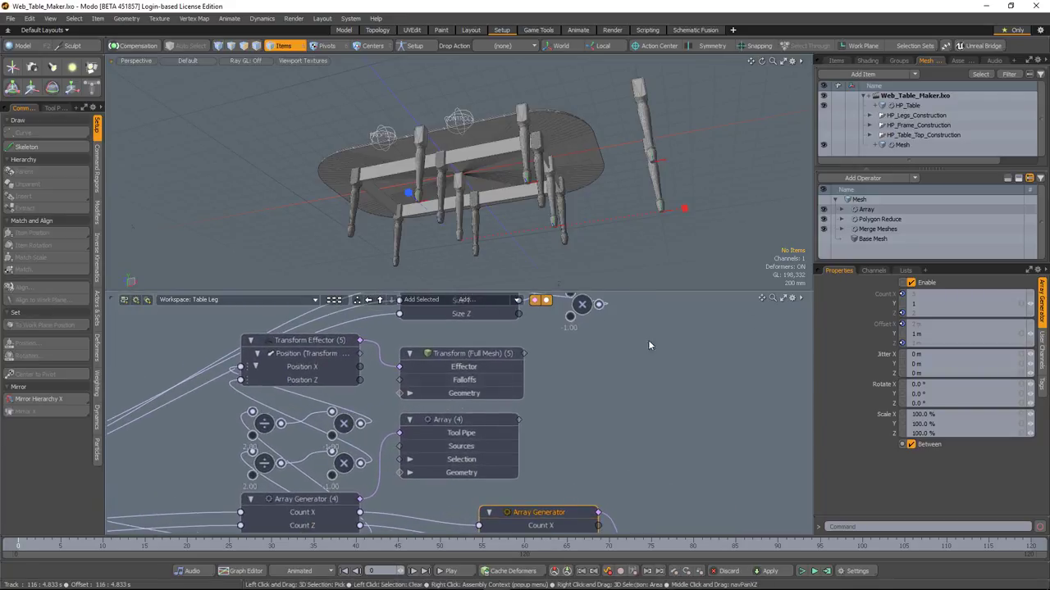
{"action": "left_click", "coordinate": [862, 178]}
{"action": "scroll", "coordinate": [708, 181], "scroll_direction": "down", "scroll_amount": 8}
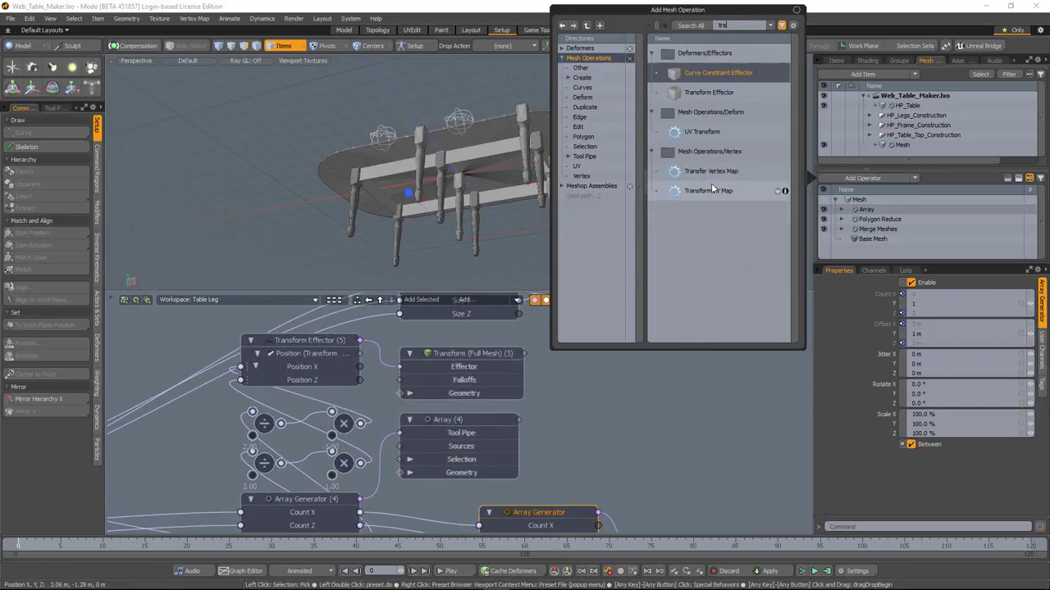
{"action": "double_click", "coordinate": [716, 92]}
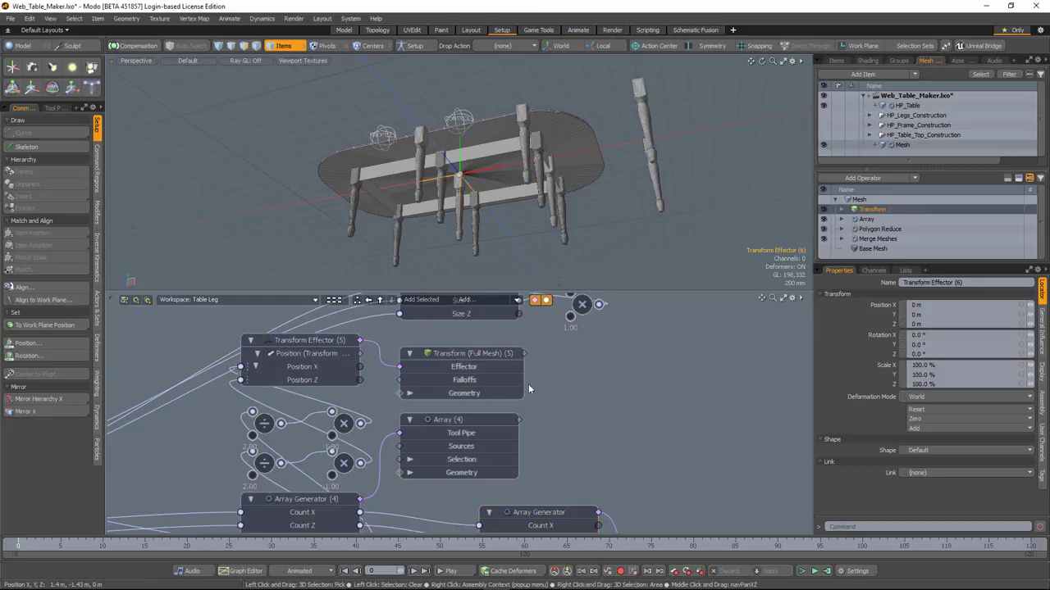
{"action": "left_click_drag", "start_coordinate": [852, 301], "coordinate": [853, 322]}
{"action": "left_click", "coordinate": [416, 304]}
{"action": "left_click_drag", "start_coordinate": [454, 401], "coordinate": [621, 433]}
{"action": "left_click", "coordinate": [674, 442]}
{"action": "left_click", "coordinate": [705, 446]}
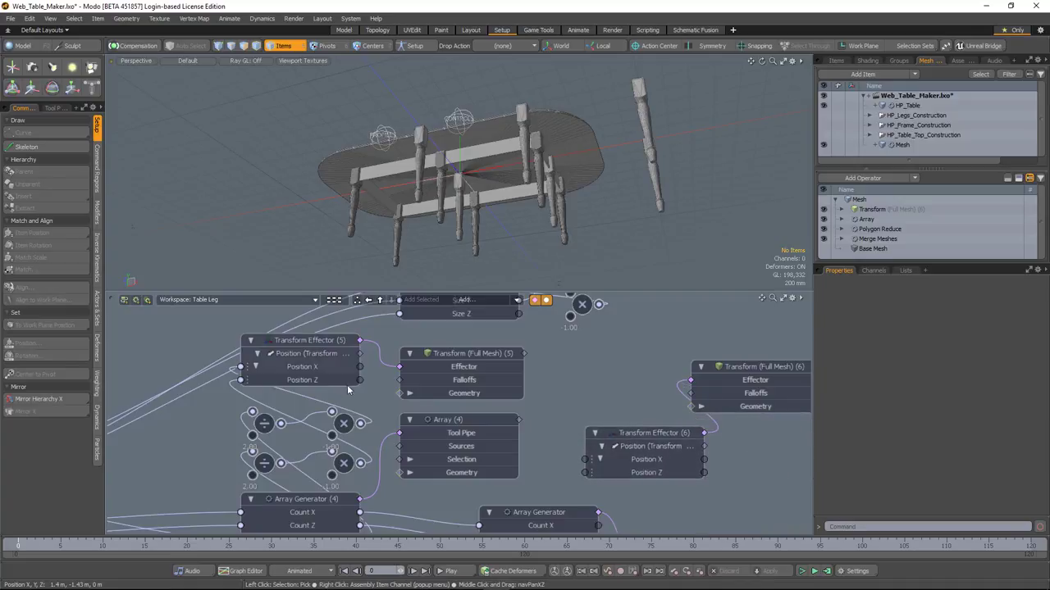
Link Position X and Position Z of Transform Effector (5) to the matching channels of Transform Effector (6)
{"action": "left_click_drag", "start_coordinate": [360, 366], "coordinate": [371, 381]}
{"action": "left_click_drag", "start_coordinate": [553, 459], "coordinate": [585, 460]}
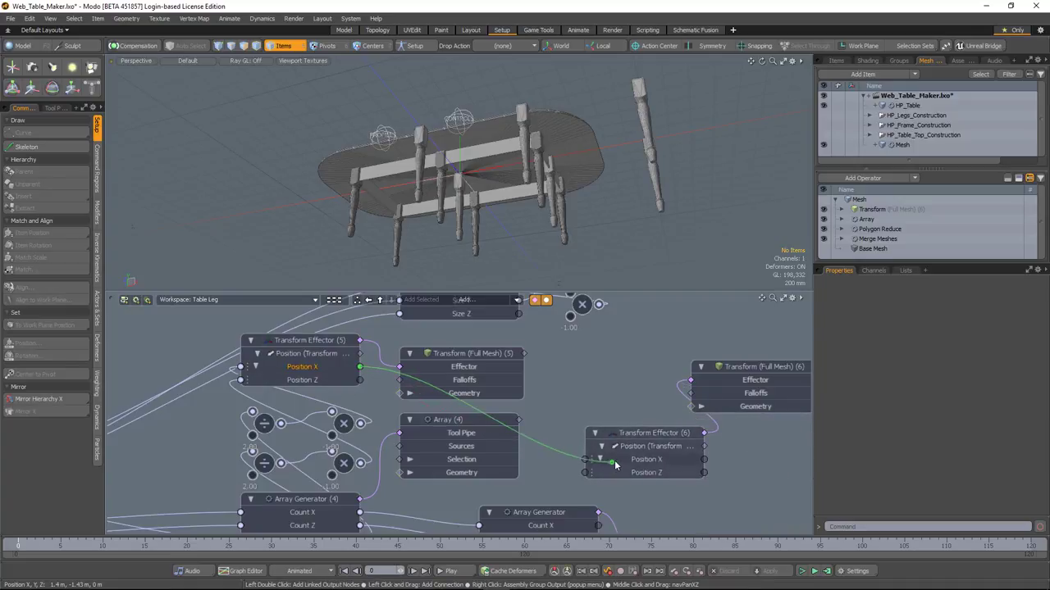
{"action": "left_click_drag", "start_coordinate": [360, 380], "coordinate": [370, 395]}
{"action": "left_click_drag", "start_coordinate": [556, 477], "coordinate": [585, 472]}
{"action": "left_click", "coordinate": [594, 392]}
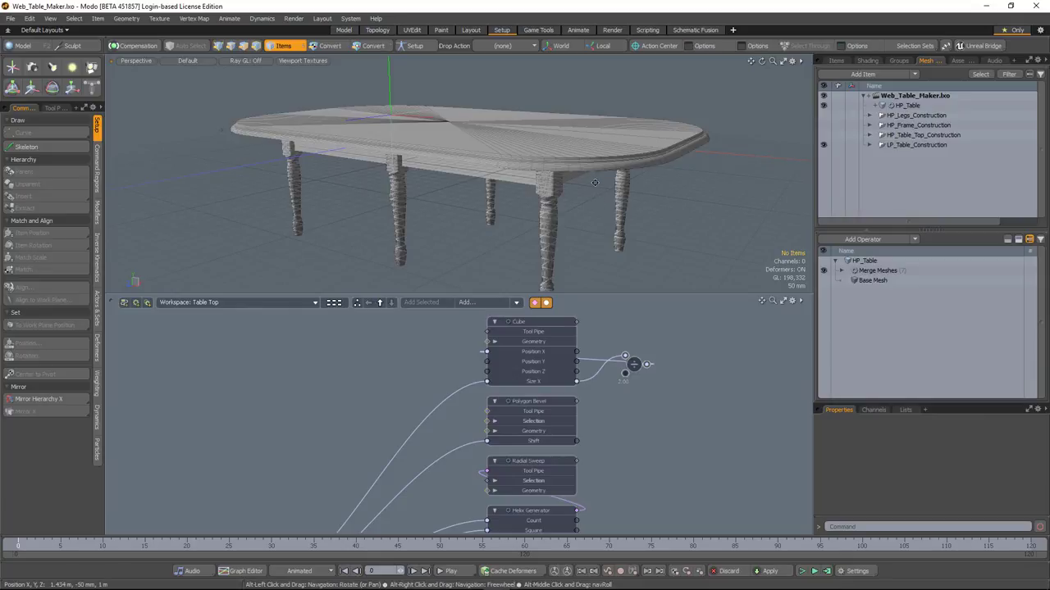
{"action": "left_click_drag", "start_coordinate": [599, 186], "coordinate": [564, 192], "text": "alt+shift"}
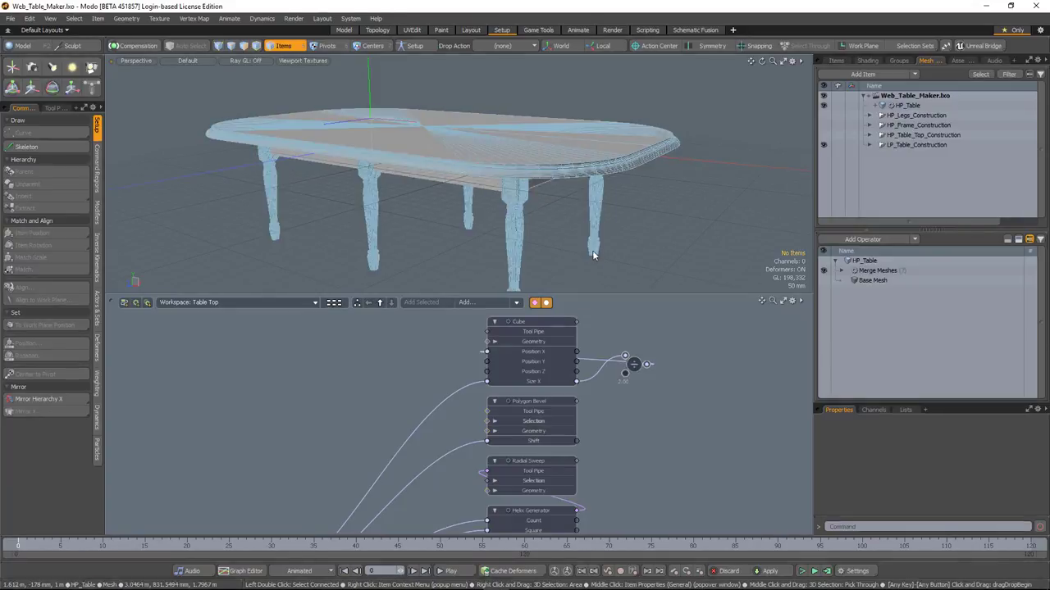
{"action": "left_click_drag", "start_coordinate": [594, 246], "coordinate": [638, 190], "text": "ctrl+alt"}
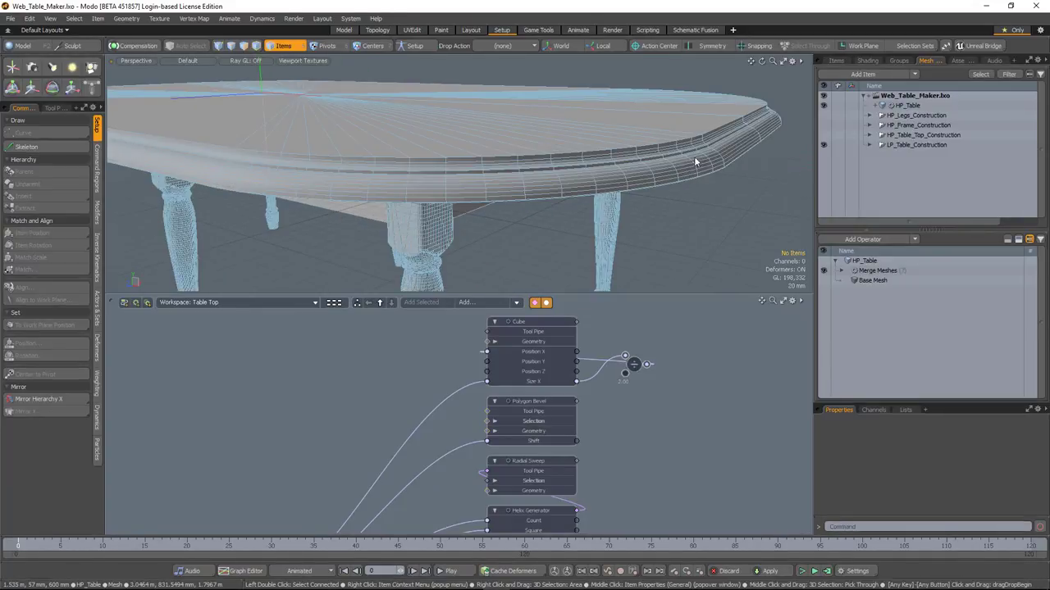
Create a new mesh item with a Cube mesh operation and hide HP_Table
{"action": "left_click_drag", "start_coordinate": [588, 198], "coordinate": [561, 205], "text": "ctrl+alt"}
{"action": "left_click_drag", "start_coordinate": [589, 365], "coordinate": [481, 398], "text": "alt"}
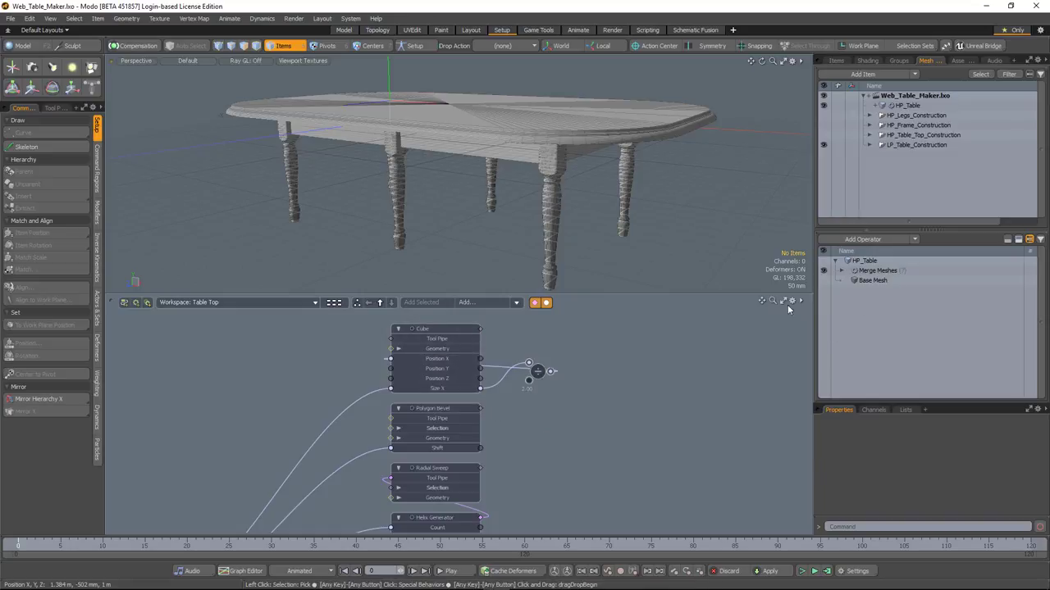
{"action": "key", "text": "n"}
{"action": "left_click", "coordinate": [858, 239]}
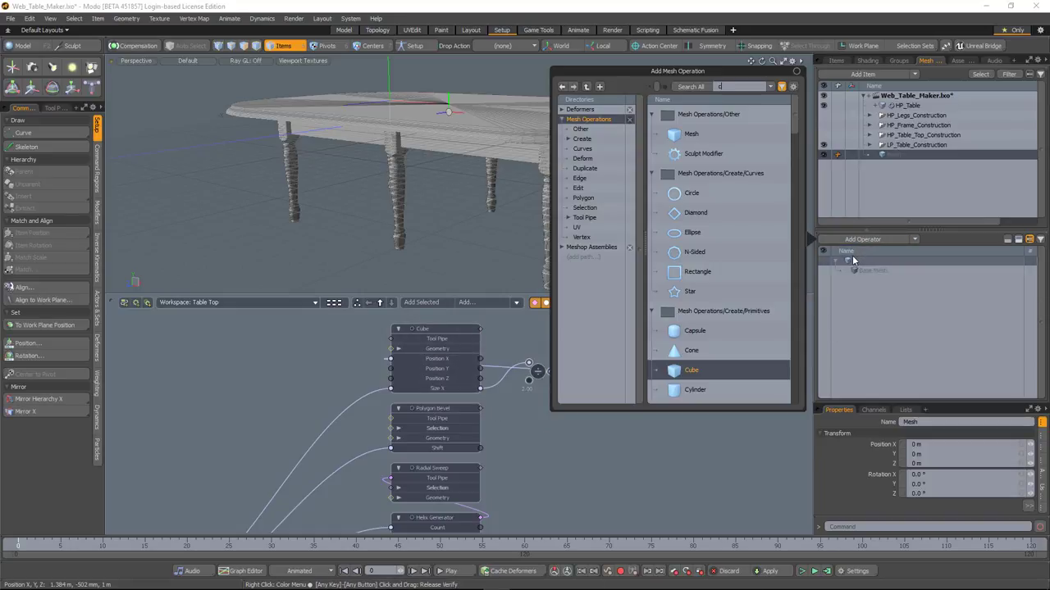
{"action": "double_click", "coordinate": [701, 352]}
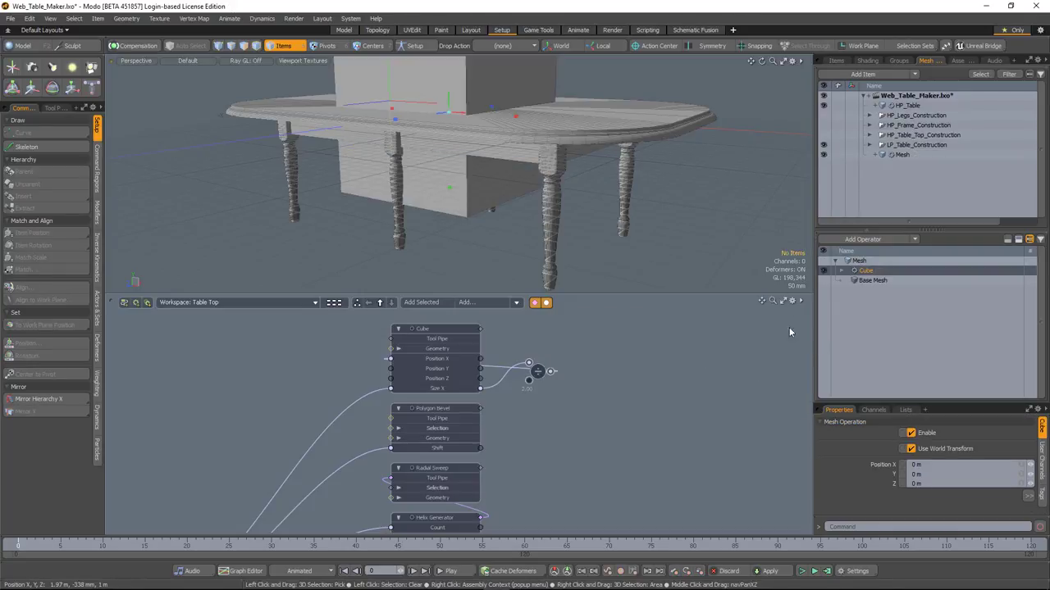
{"action": "left_click", "coordinate": [823, 106]}
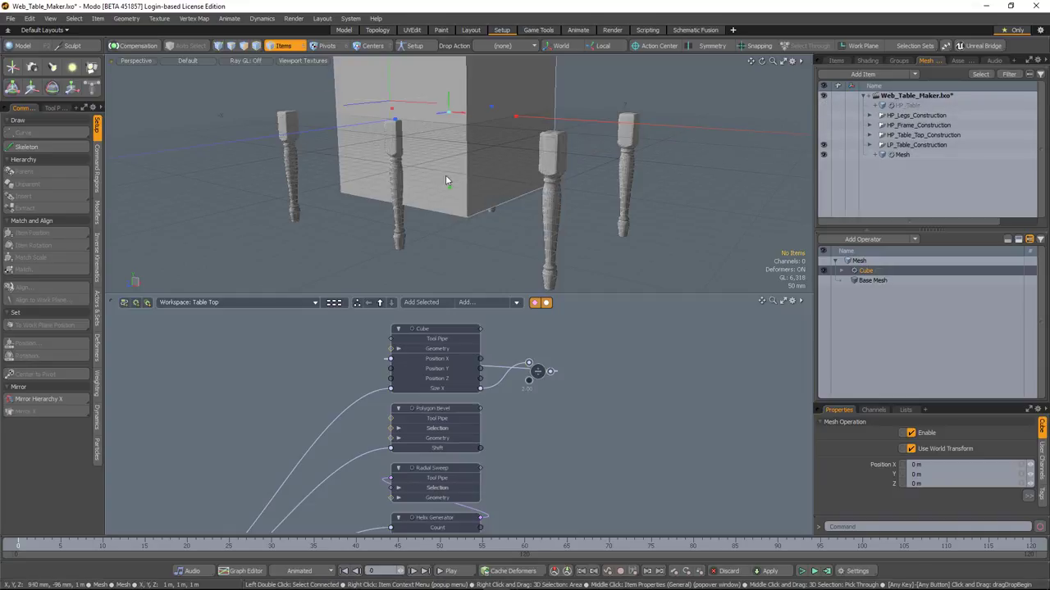
Set the new cube's Size Y to 1 mm and turn off Make UVs
{"action": "left_click_drag", "start_coordinate": [855, 403], "coordinate": [849, 253]}
{"action": "left_click", "coordinate": [914, 354]}
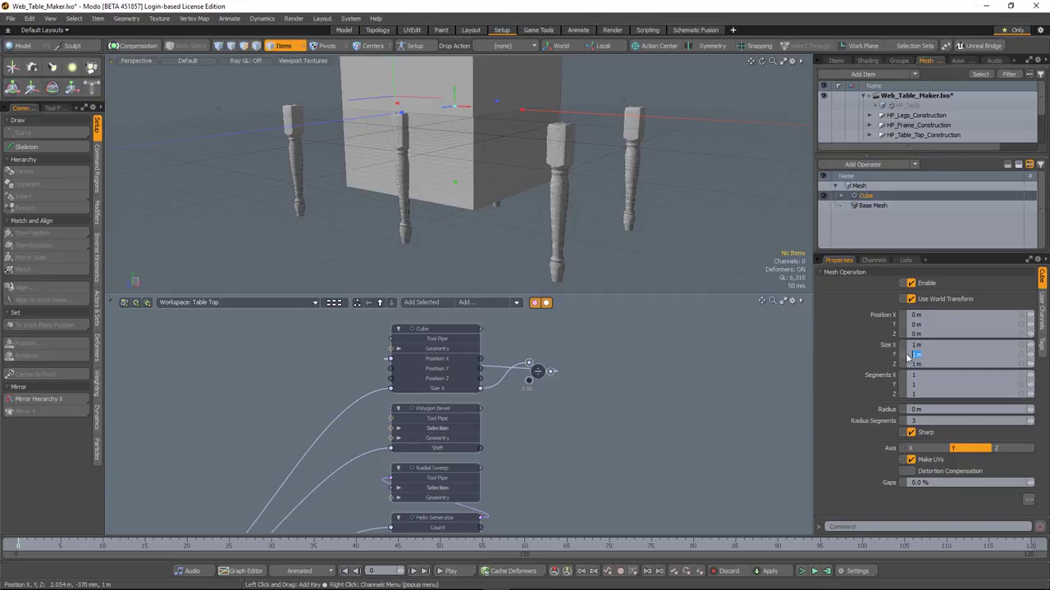
{"action": "type", "text": "mm"}
{"action": "key", "text": "Return"}
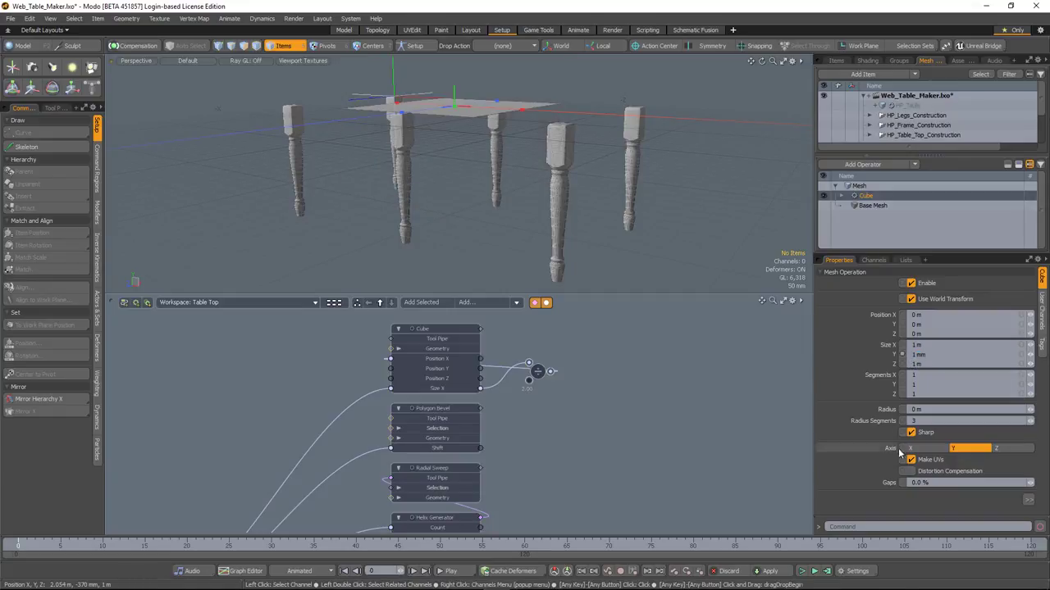
Bring the new cube's Position X and Size X into the Table Top schematic and link them to the original Cube's matching channels
{"action": "left_click", "coordinate": [848, 316]}
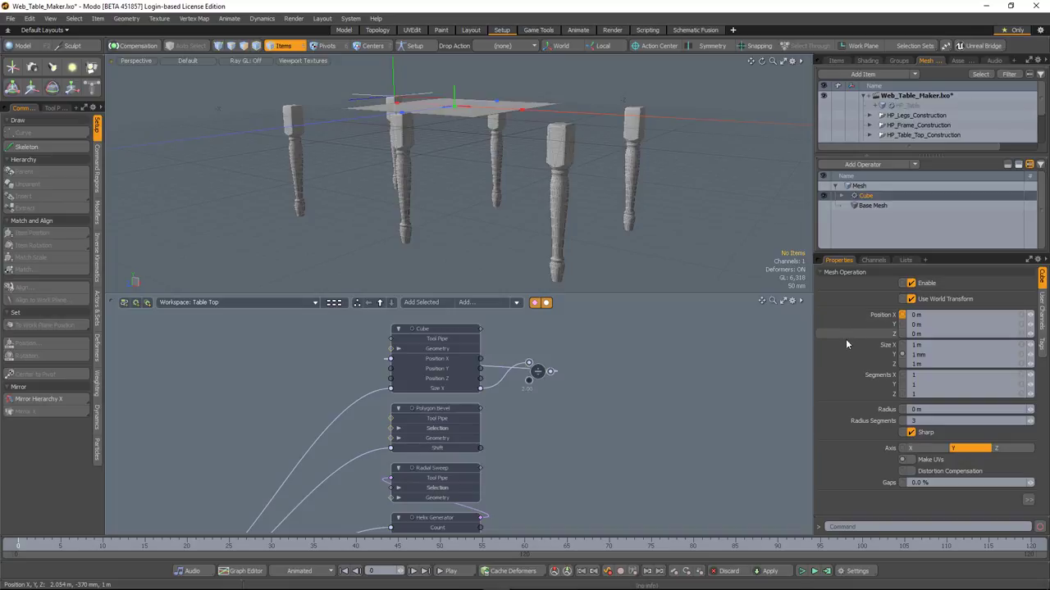
{"action": "left_click", "coordinate": [854, 346], "text": "ctrl"}
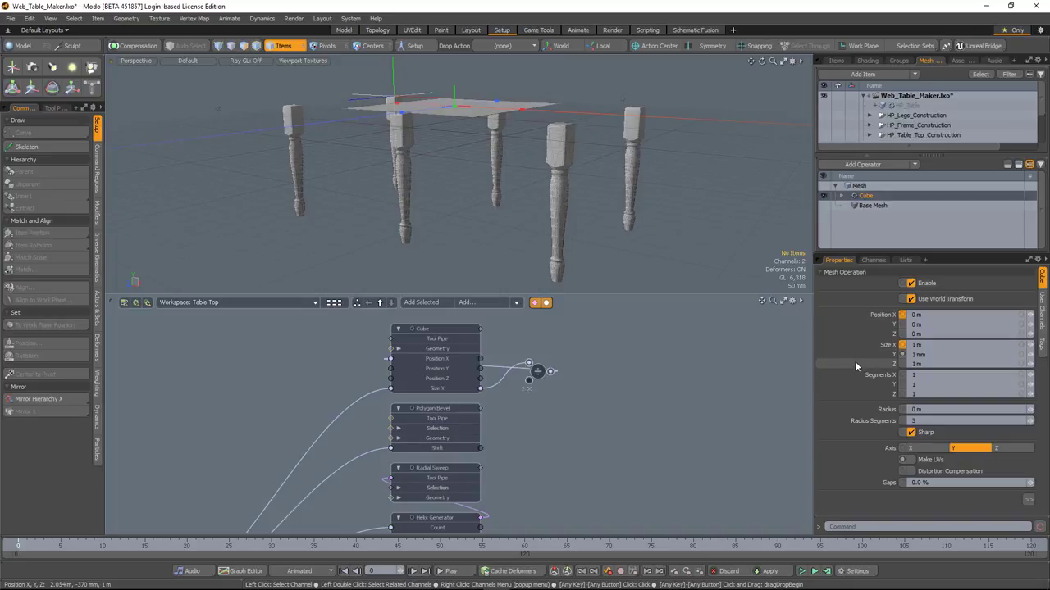
{"action": "left_click", "coordinate": [426, 303]}
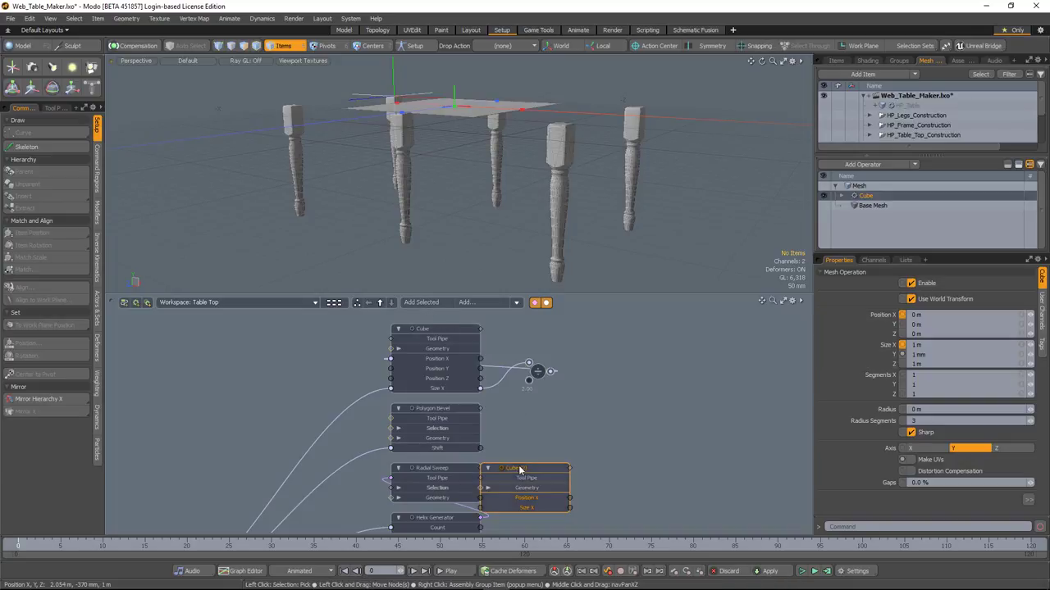
{"action": "left_click_drag", "start_coordinate": [519, 468], "coordinate": [621, 350]}
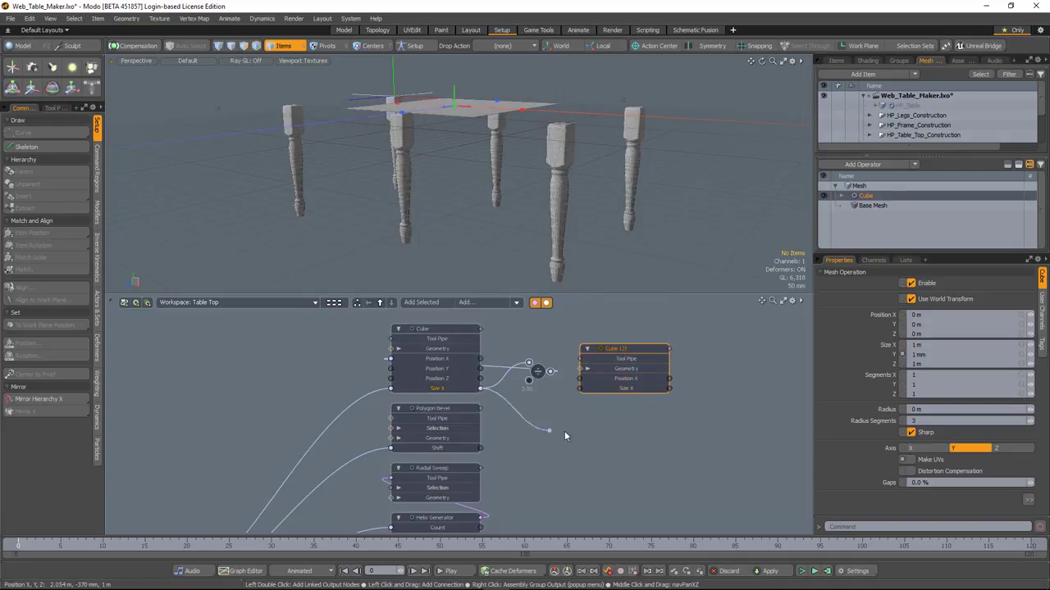
{"action": "left_click_drag", "start_coordinate": [525, 387], "coordinate": [606, 382]}
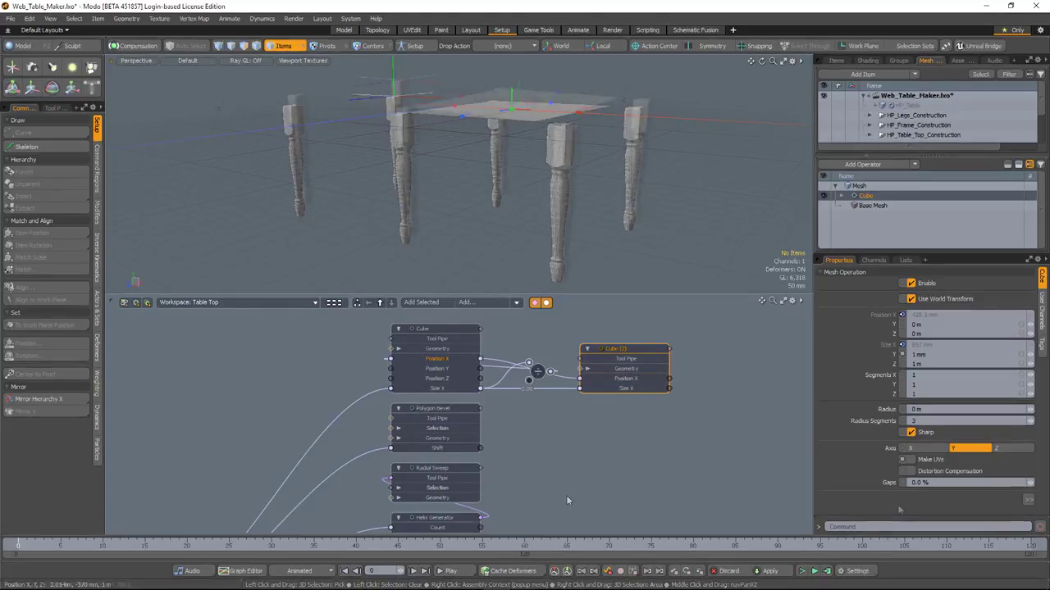
Set the new cube's Size Z to 0 m
{"action": "left_click_drag", "start_coordinate": [923, 366], "coordinate": [909, 365]}
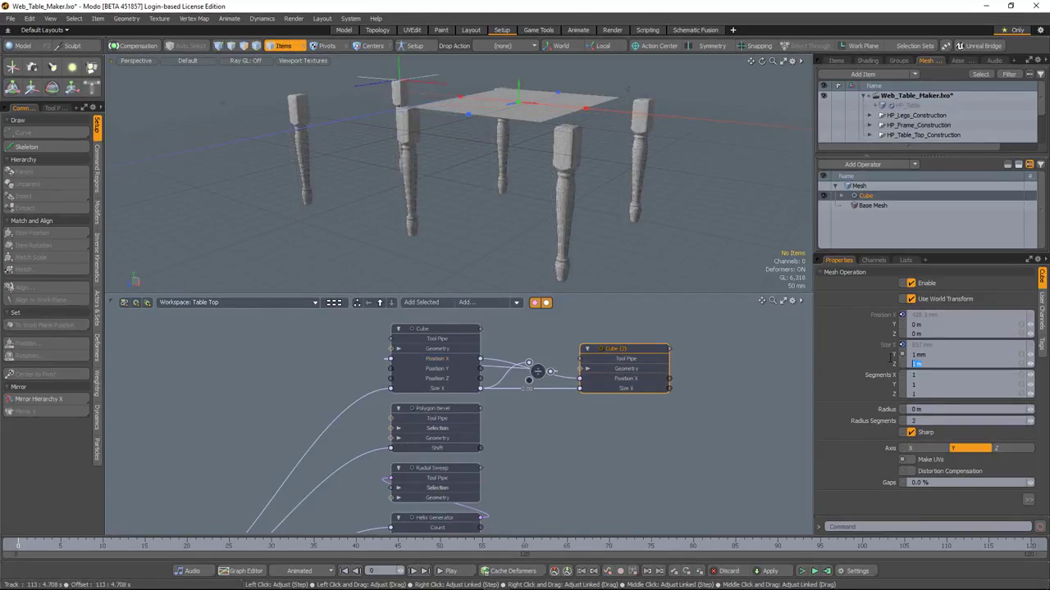
{"action": "type", "text": "0"}
{"action": "key", "text": "Return"}
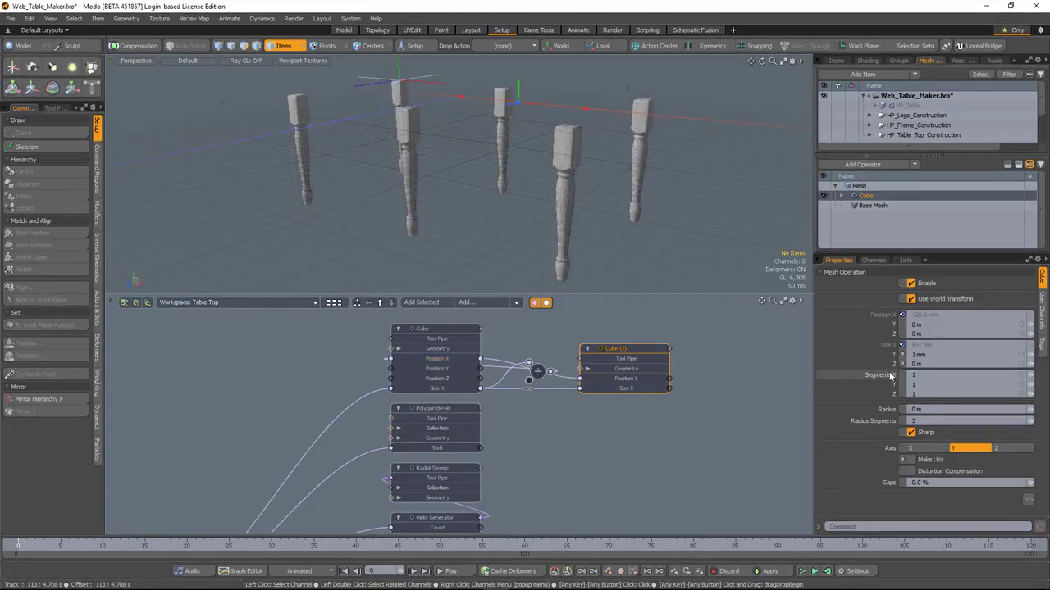
Add a Radial Sweep operation to the new mesh with its Selection Type set to Polygon
{"action": "left_click", "coordinate": [861, 164]}
{"action": "type", "text": "rad"}
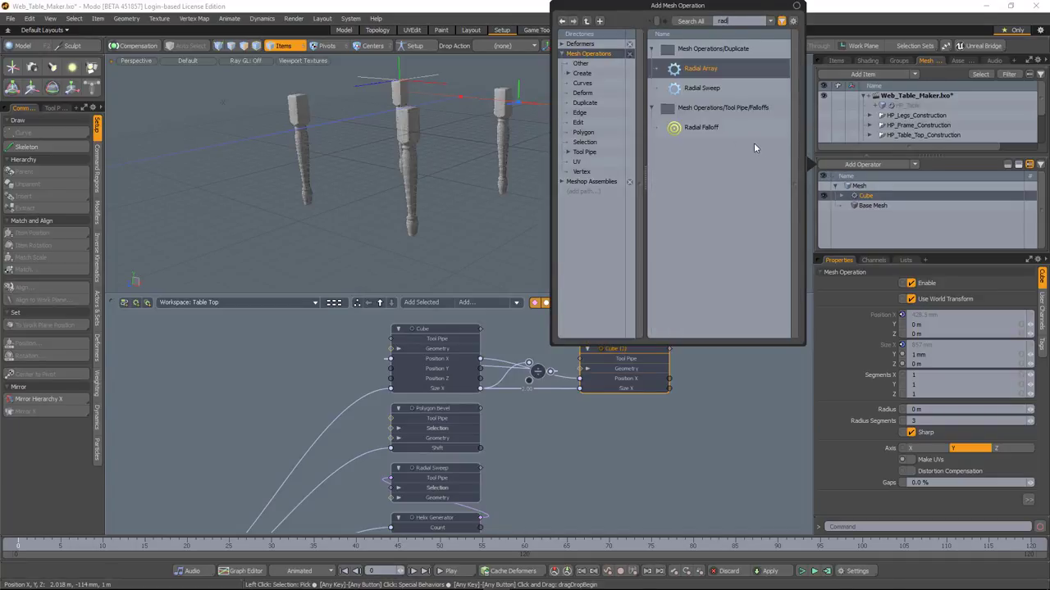
{"action": "double_click", "coordinate": [722, 87]}
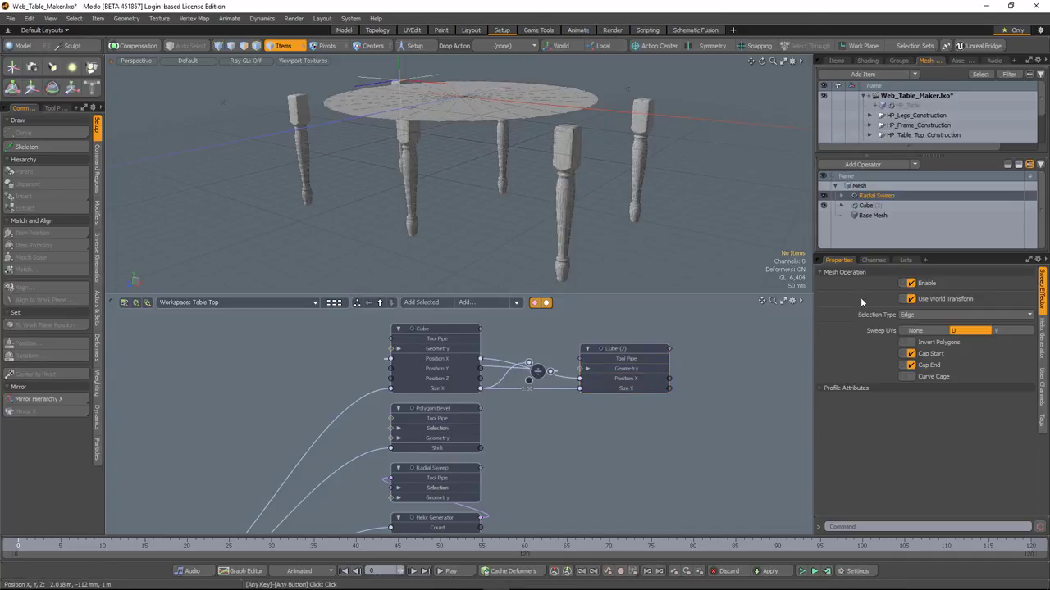
{"action": "left_click", "coordinate": [930, 315]}
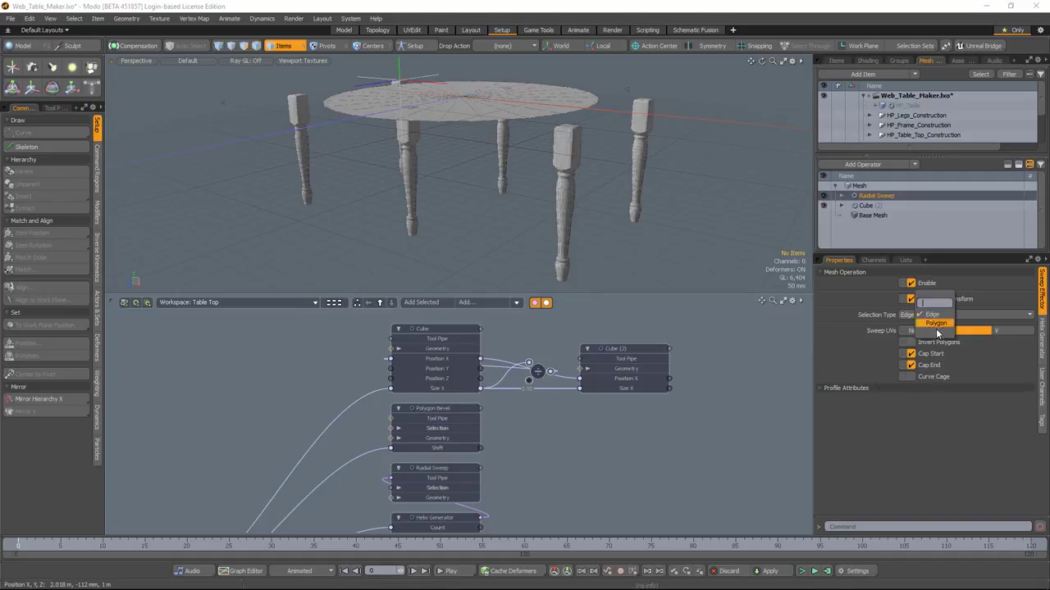
{"action": "left_click", "coordinate": [937, 324]}
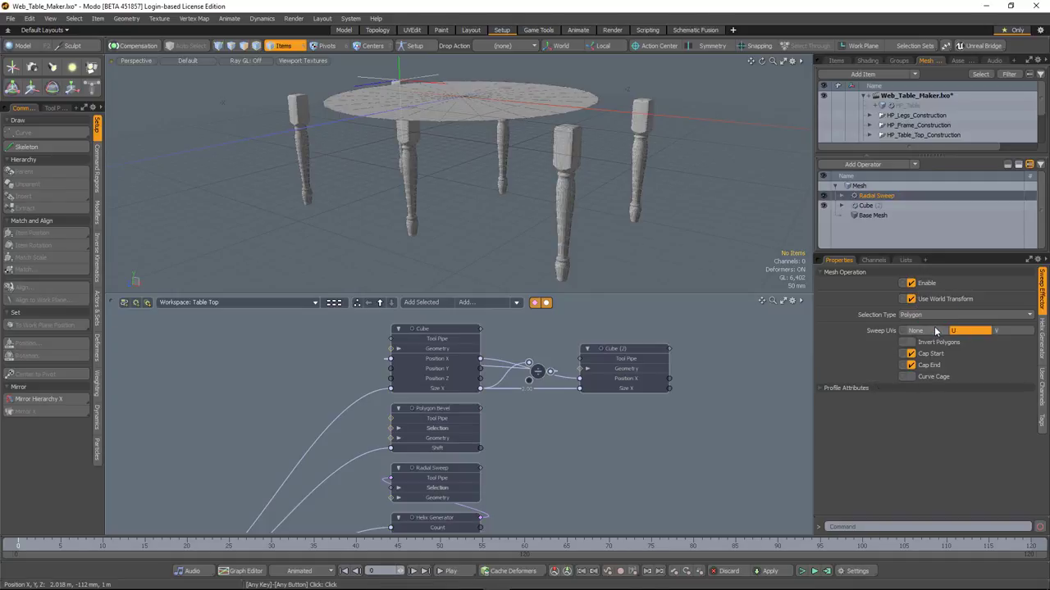
Add the new sweep's Helix Generator Count and Square channels to the Table Top schematic
{"action": "left_click", "coordinate": [1043, 348]}
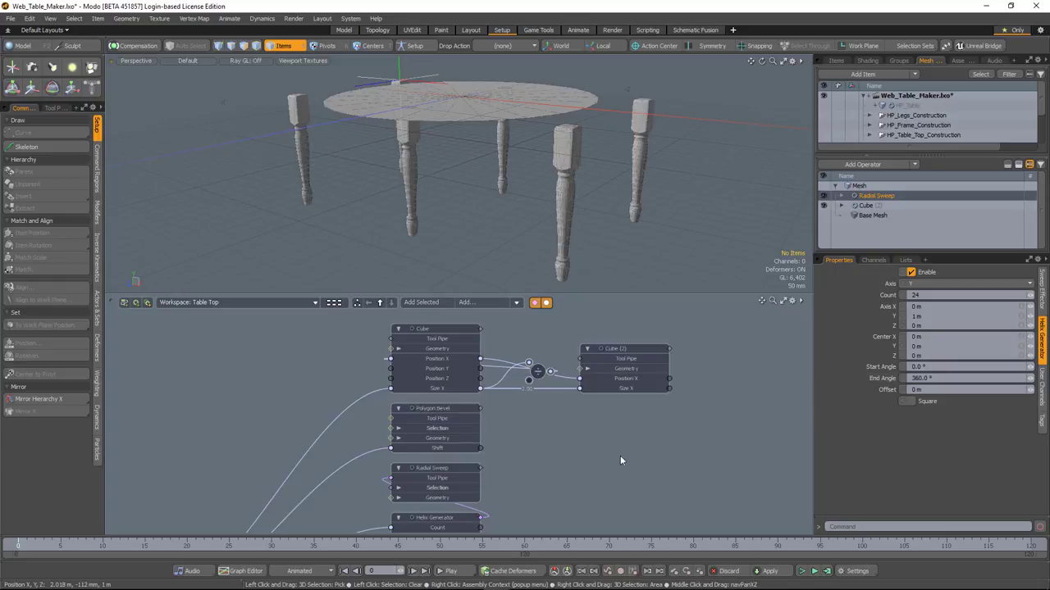
{"action": "left_click_drag", "start_coordinate": [564, 473], "coordinate": [545, 411], "text": "alt+shift"}
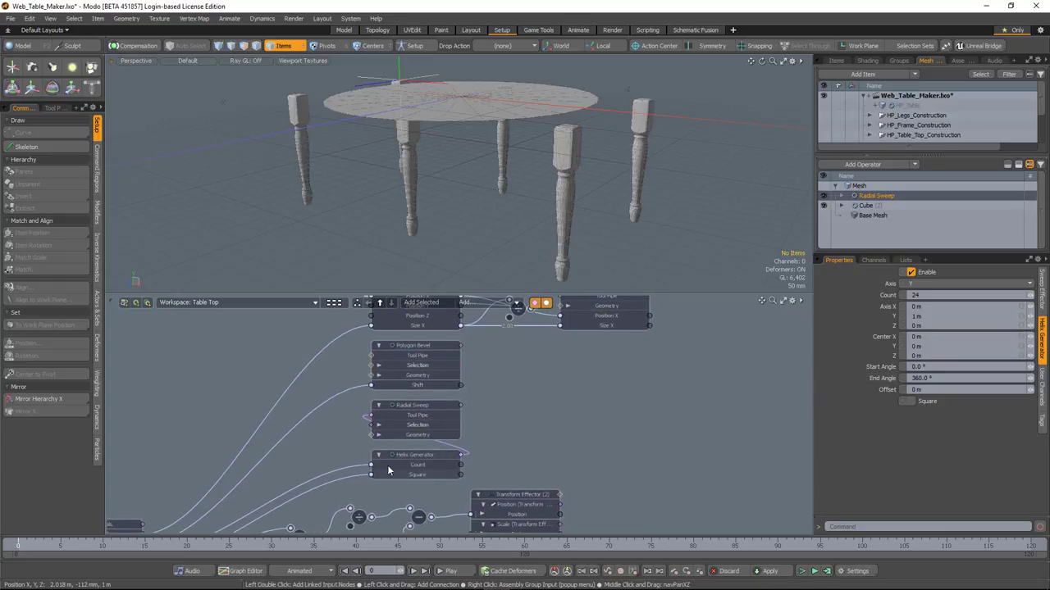
{"action": "left_click", "coordinate": [860, 295]}
{"action": "left_click", "coordinate": [854, 404]}
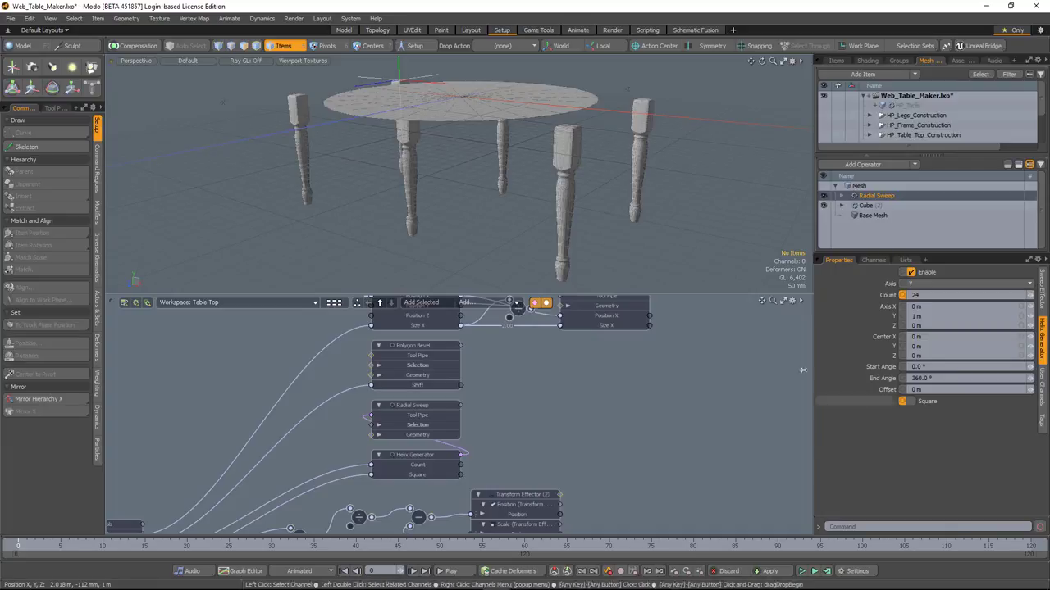
{"action": "left_click", "coordinate": [438, 303]}
Place the new Radial Sweep and Helix Generator nodes beside the originals and link the original generator's Square channel to the new one
{"action": "left_click_drag", "start_coordinate": [529, 433], "coordinate": [710, 454]}
{"action": "left_click_drag", "start_coordinate": [533, 327], "coordinate": [610, 466]}
{"action": "left_click", "coordinate": [556, 405]}
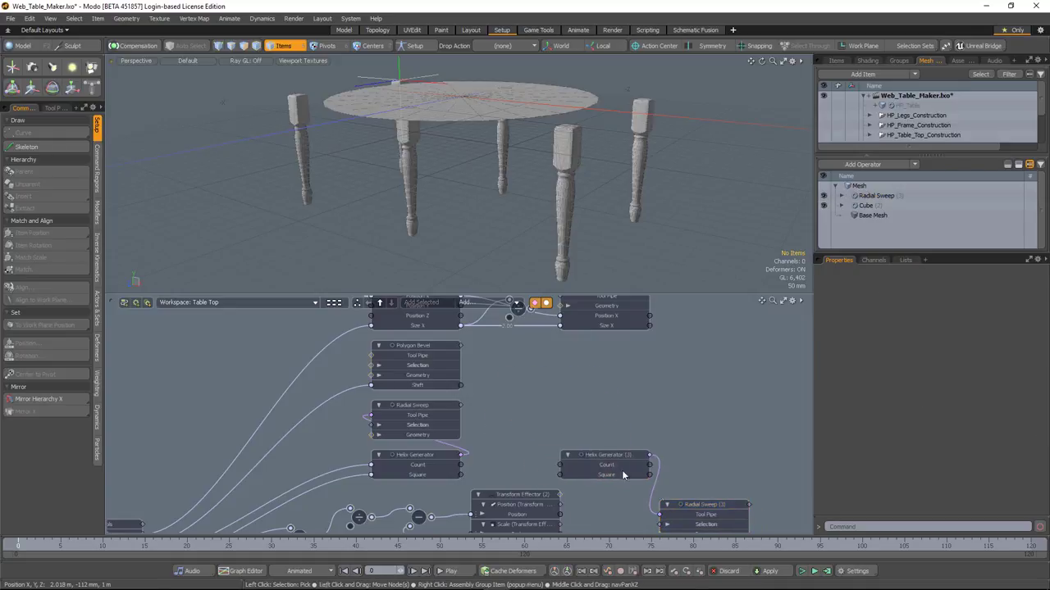
{"action": "left_click_drag", "start_coordinate": [690, 503], "coordinate": [590, 406]}
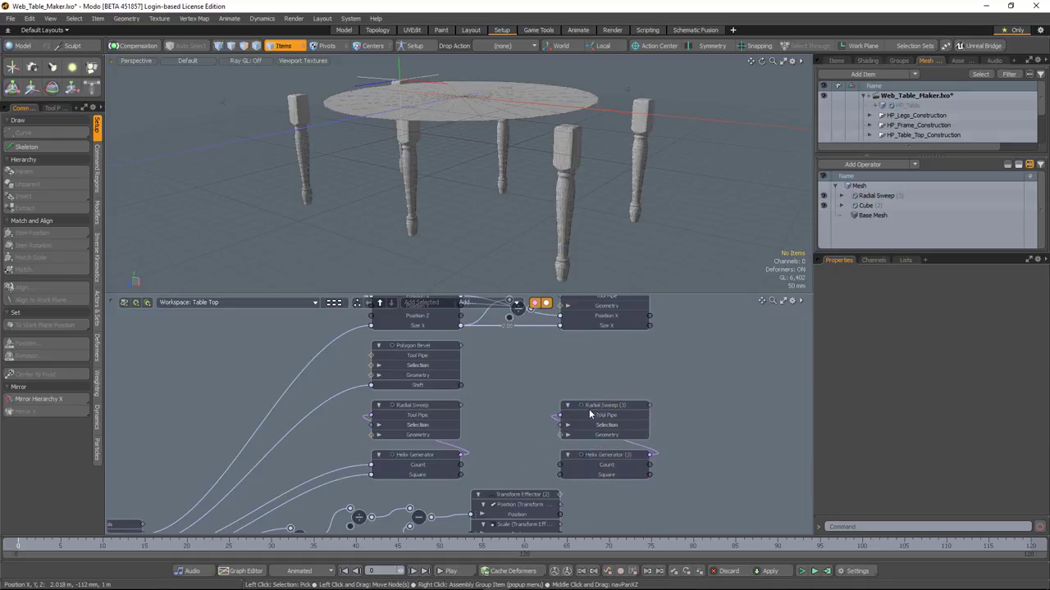
{"action": "left_click_drag", "start_coordinate": [471, 423], "coordinate": [483, 422], "text": "alt+shift"}
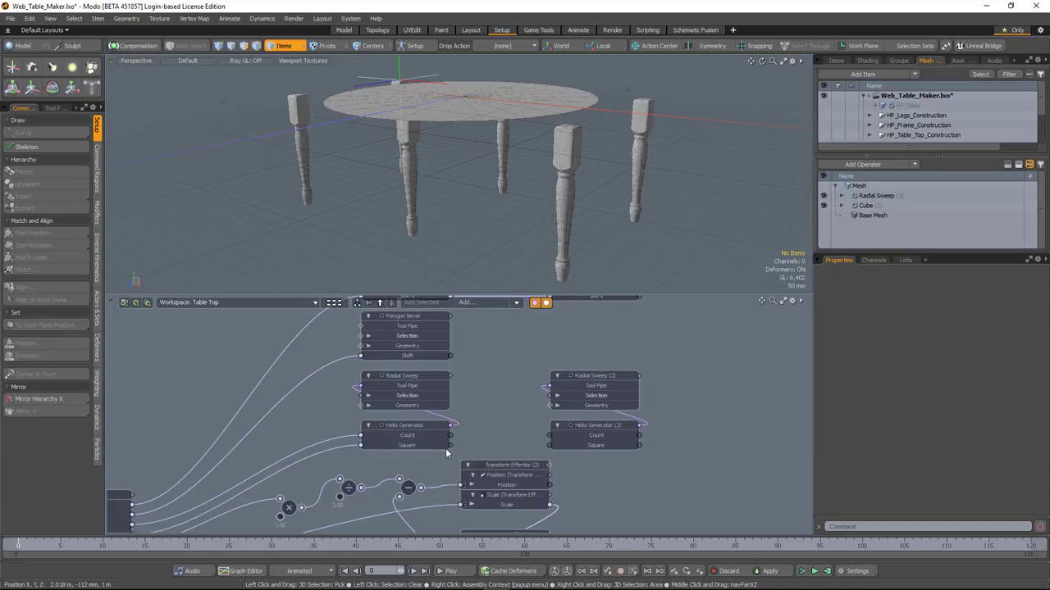
{"action": "left_click_drag", "start_coordinate": [571, 450], "coordinate": [573, 448]}
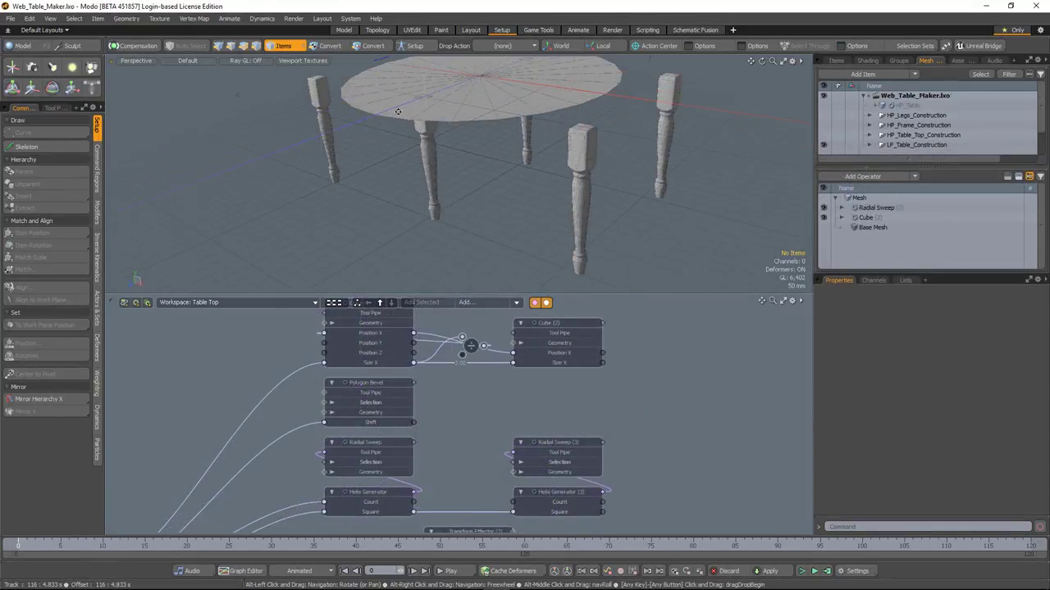
Set the new Radial Sweep's Helix Generator Count to 100
{"action": "left_click_drag", "start_coordinate": [398, 112], "coordinate": [487, 160], "text": "alt"}
{"action": "left_click", "coordinate": [873, 208]}
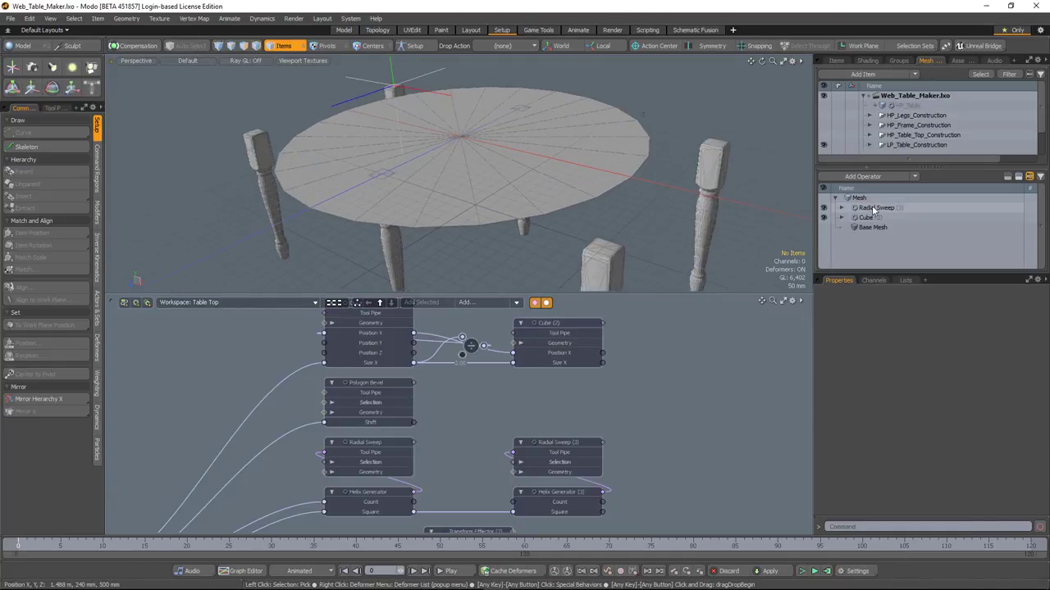
{"action": "left_click", "coordinate": [1042, 359]}
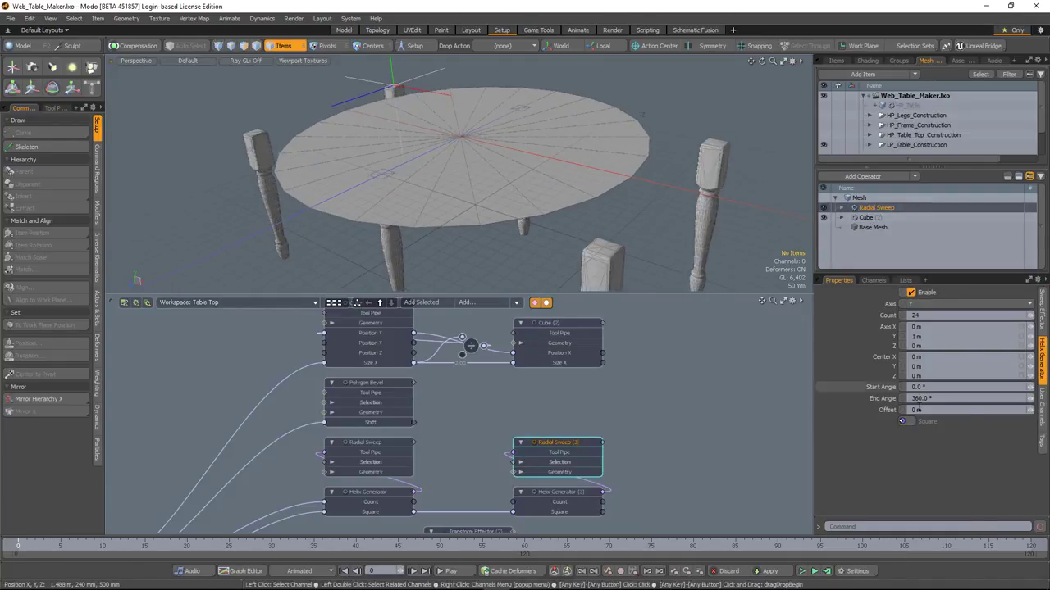
{"action": "type", "text": "1"}
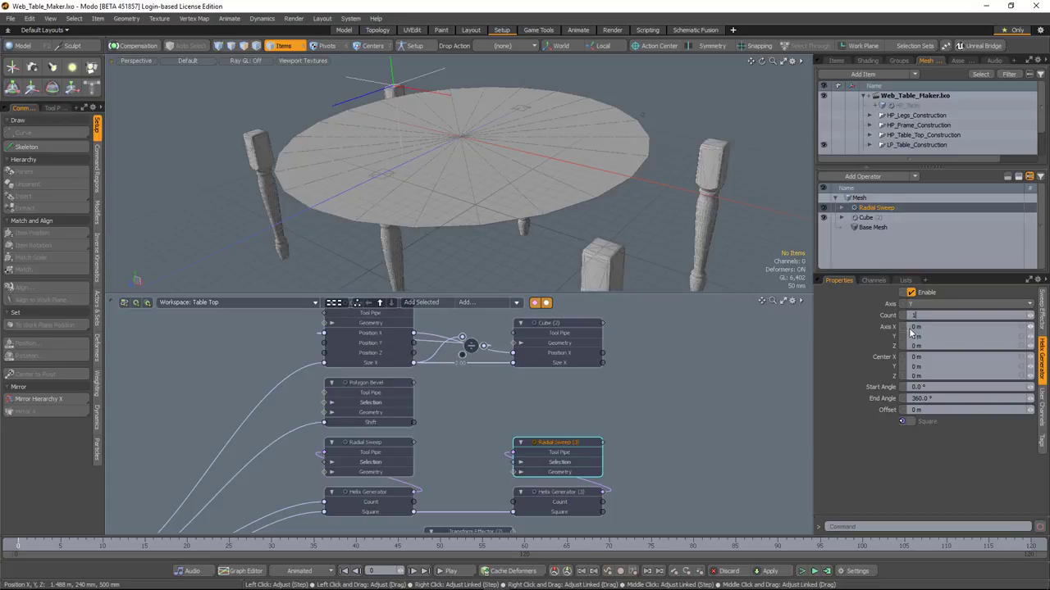
{"action": "type", "text": "00"}
{"action": "key", "text": "Return"}
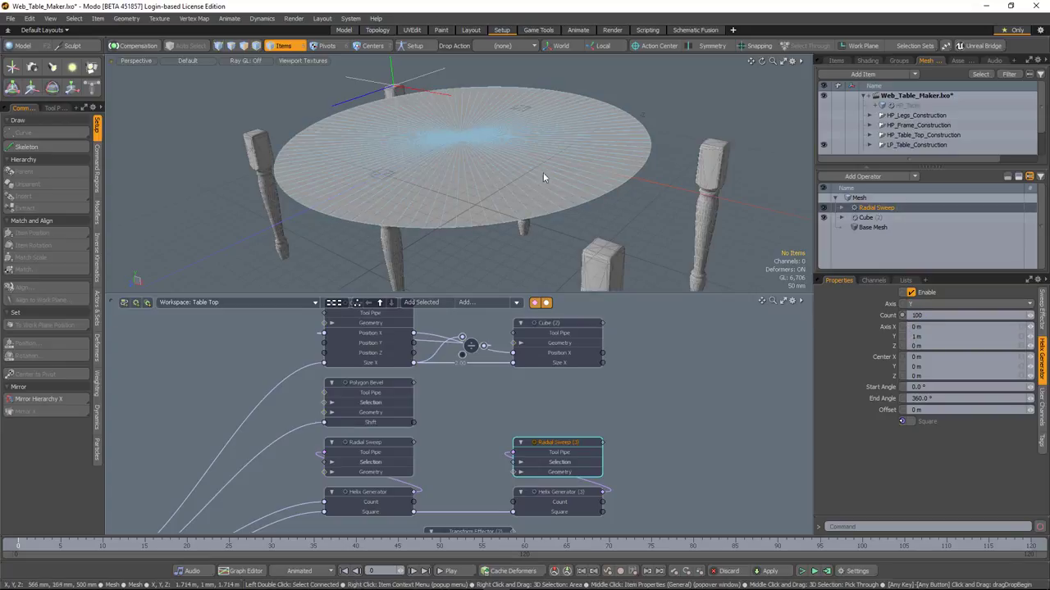
Select the swept disc's polygons and add a Polygon Bevel operation to the new mesh
{"action": "left_click_drag", "start_coordinate": [496, 221], "coordinate": [480, 238], "text": "alt+shift"}
{"action": "left_click", "coordinate": [243, 46]}
{"action": "mouse_move", "coordinate": [524, 170]}
{"action": "left_mouse_down"}
{"action": "mouse_move", "coordinate": [394, 205]}
{"action": "mouse_move", "coordinate": [525, 115]}
{"action": "mouse_move", "coordinate": [591, 164]}
{"action": "mouse_move", "coordinate": [552, 197]}
{"action": "left_mouse_up"}
{"action": "left_click", "coordinate": [845, 176]}
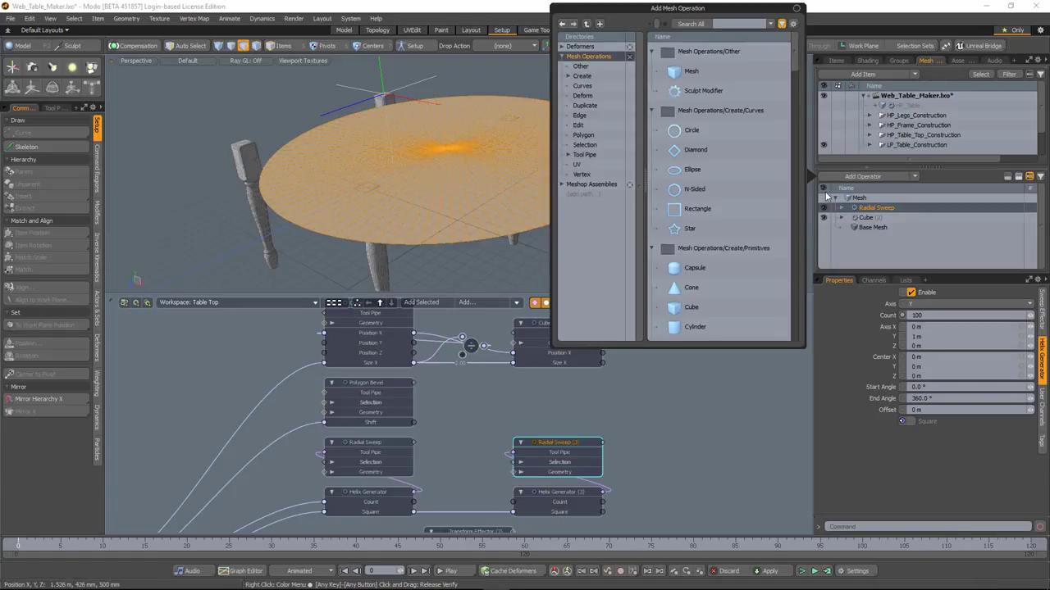
{"action": "type", "text": "pol"}
{"action": "double_click", "coordinate": [712, 130]}
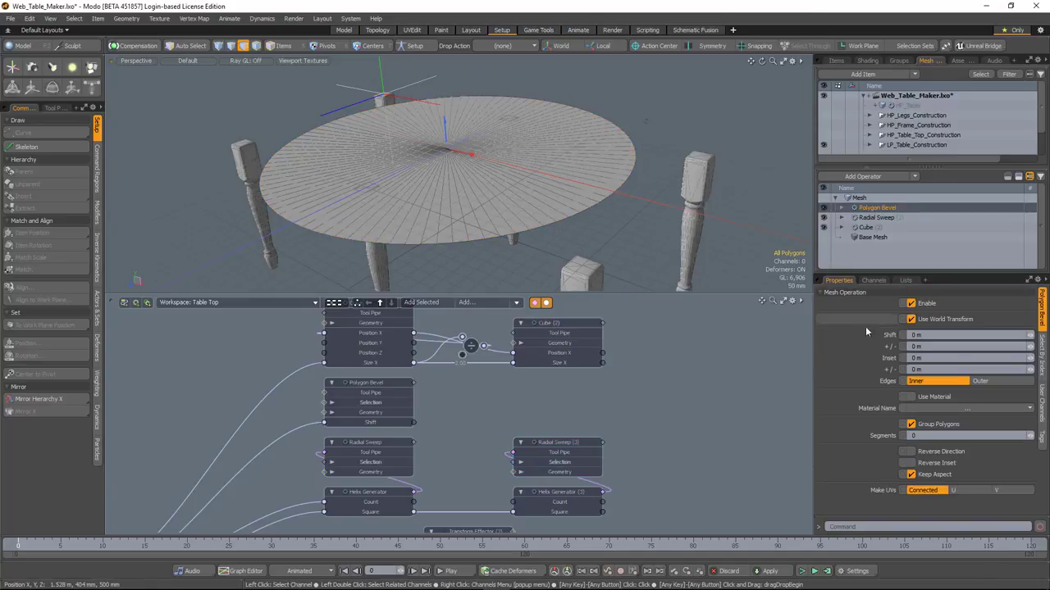
Add the new Polygon Bevel's Shift channel to the schematic and place its node beside the original Polygon Bevel
{"action": "left_click", "coordinate": [861, 333]}
{"action": "left_click", "coordinate": [436, 304]}
{"action": "left_click_drag", "start_coordinate": [491, 450], "coordinate": [676, 355]}
{"action": "left_click", "coordinate": [569, 402]}
{"action": "left_click_drag", "start_coordinate": [657, 393], "coordinate": [559, 384]}
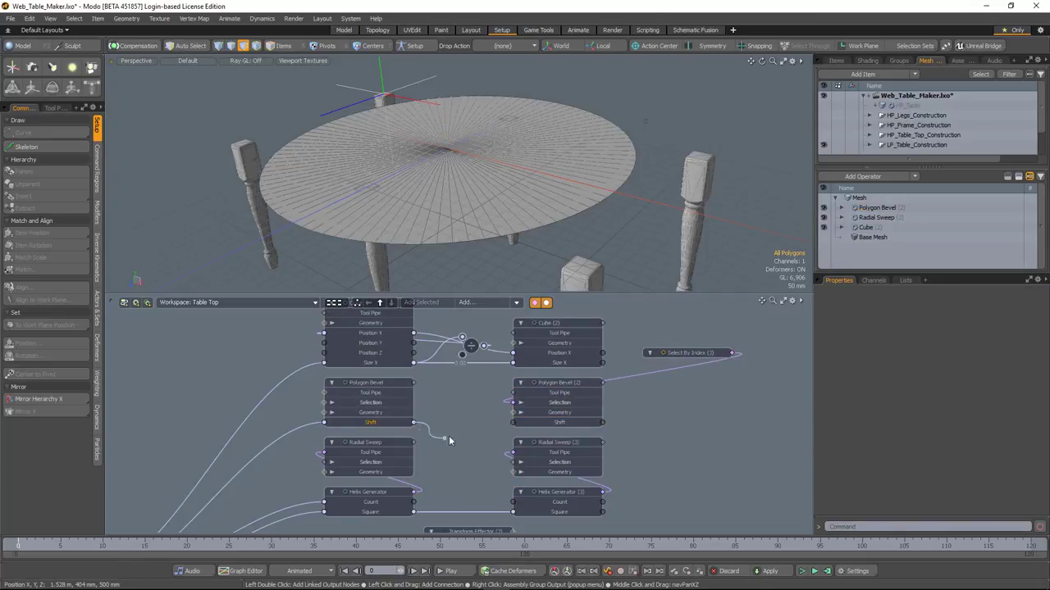
Link the original Polygon Bevel's Shift to the new one and give the new bevel an inset of about 11.6 mm
{"action": "left_click_drag", "start_coordinate": [527, 426], "coordinate": [517, 423]}
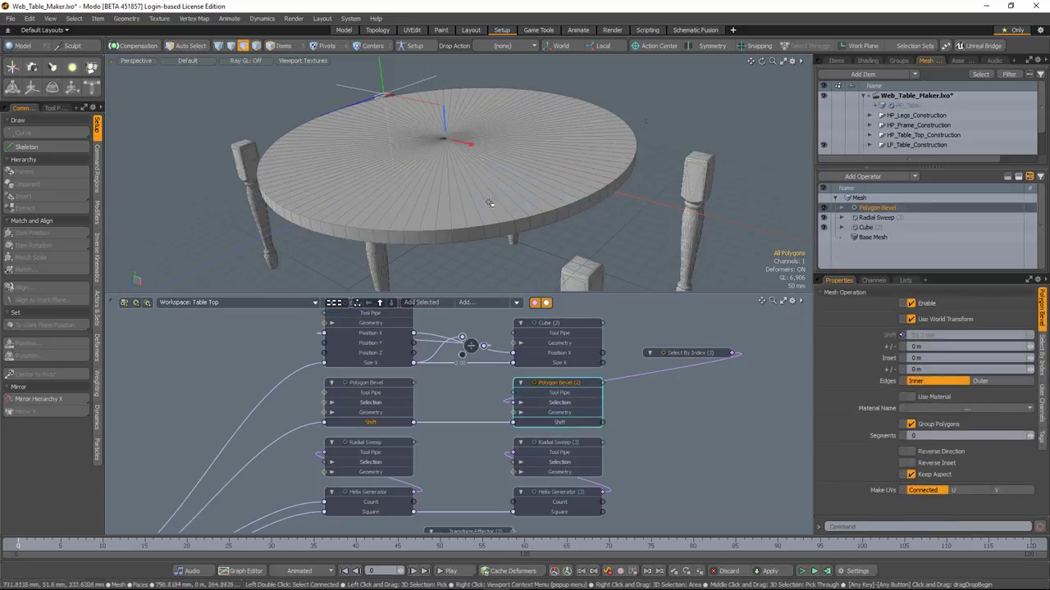
{"action": "left_click_drag", "start_coordinate": [470, 146], "coordinate": [469, 144]}
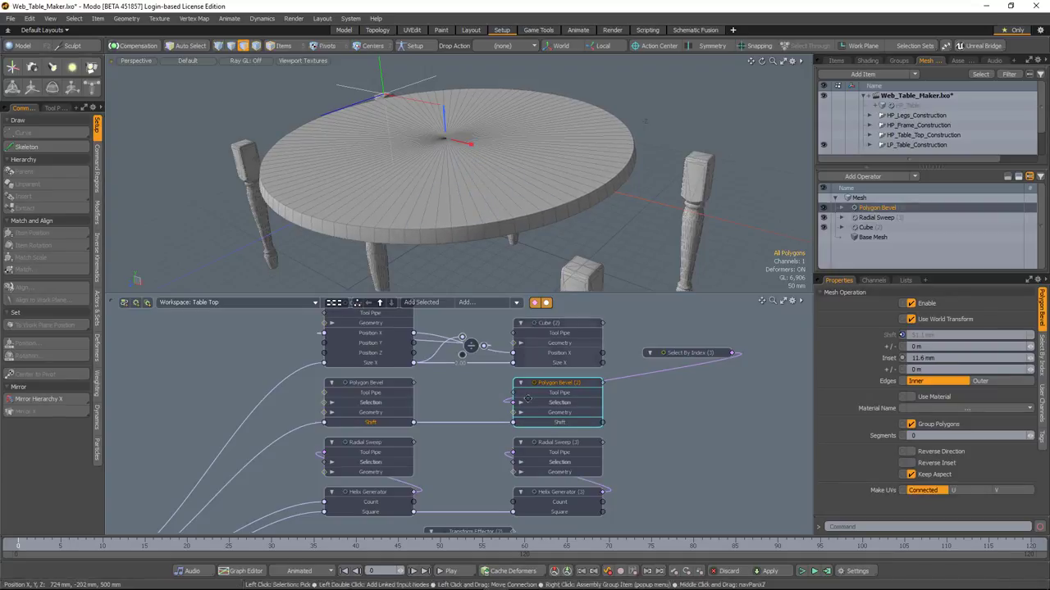
Set the Count of the low-poly table top's Helix Generator (3) to 25
{"action": "middle_click_drag", "start_coordinate": [536, 491], "coordinate": [539, 458]}
{"action": "left_click", "coordinate": [554, 460]}
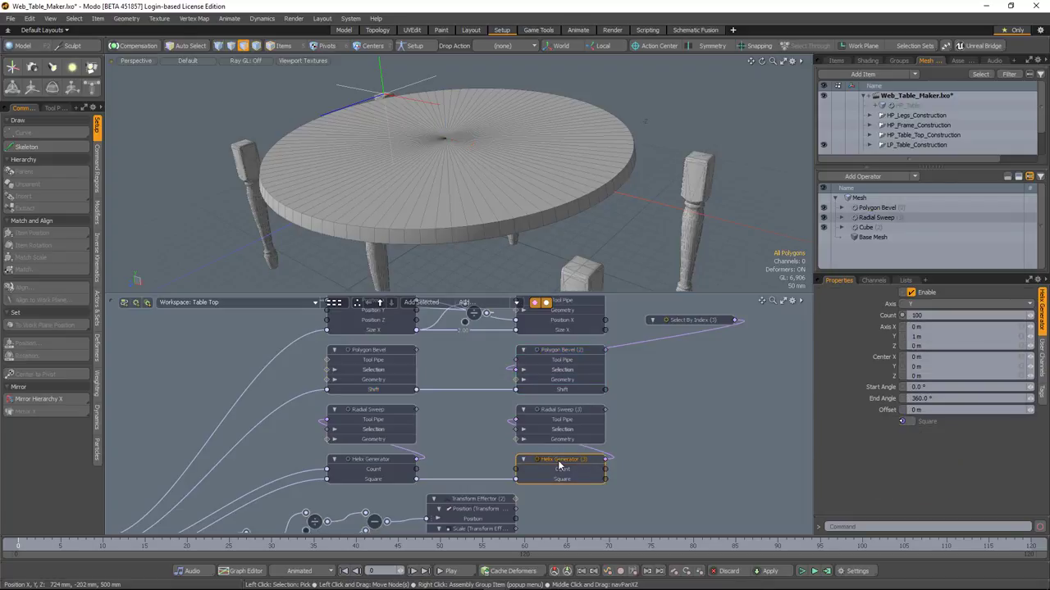
{"action": "left_click", "coordinate": [928, 315]}
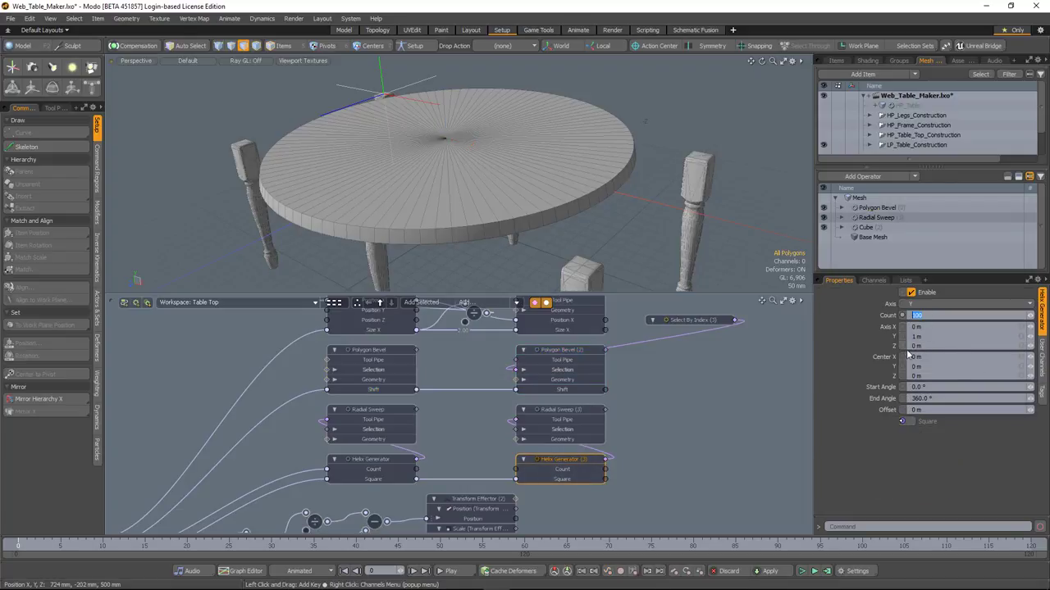
{"action": "key", "text": "Return"}
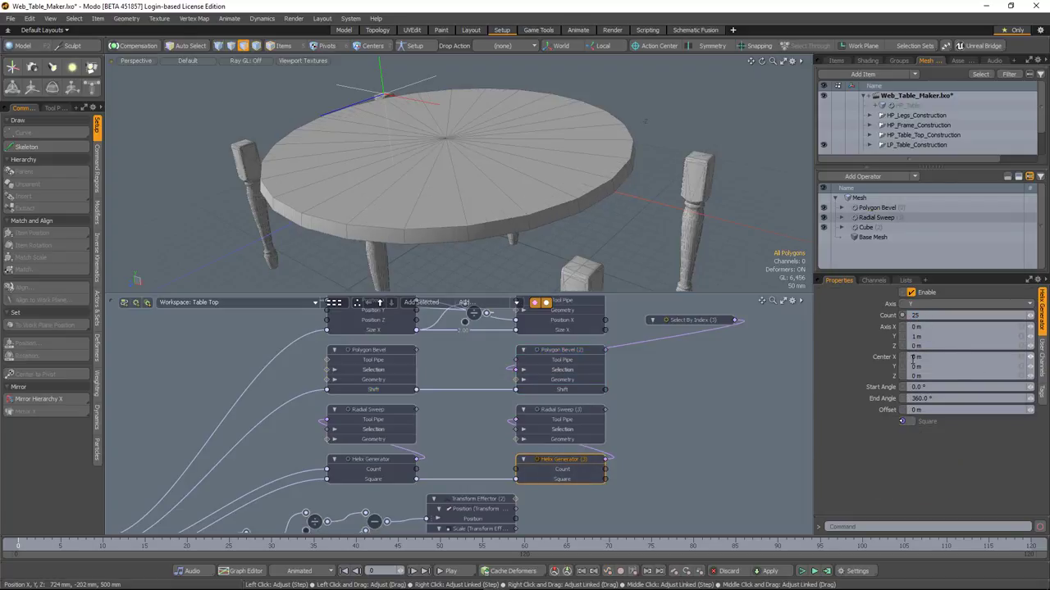
Add four Transform Effectors to the low-poly mesh and move its Polygon Bevel above them in the operation stack
{"action": "left_click_drag", "start_coordinate": [542, 451], "coordinate": [591, 379], "text": "ctrl+alt"}
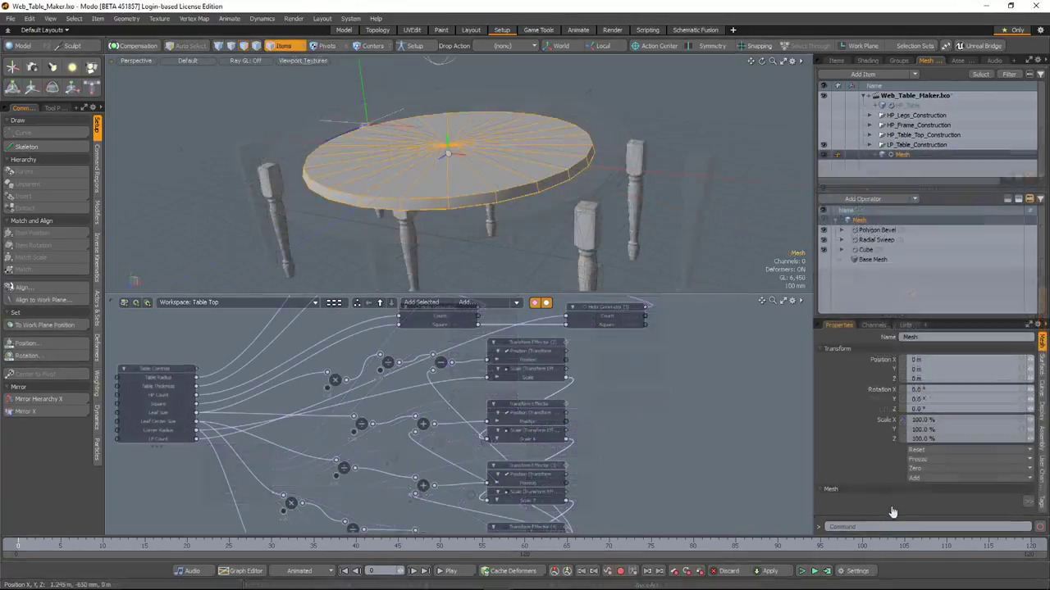
{"action": "left_click_drag", "start_coordinate": [570, 439], "coordinate": [521, 408], "text": "alt+shift"}
{"action": "scroll", "coordinate": [534, 422], "scroll_direction": "down", "scroll_amount": 1}
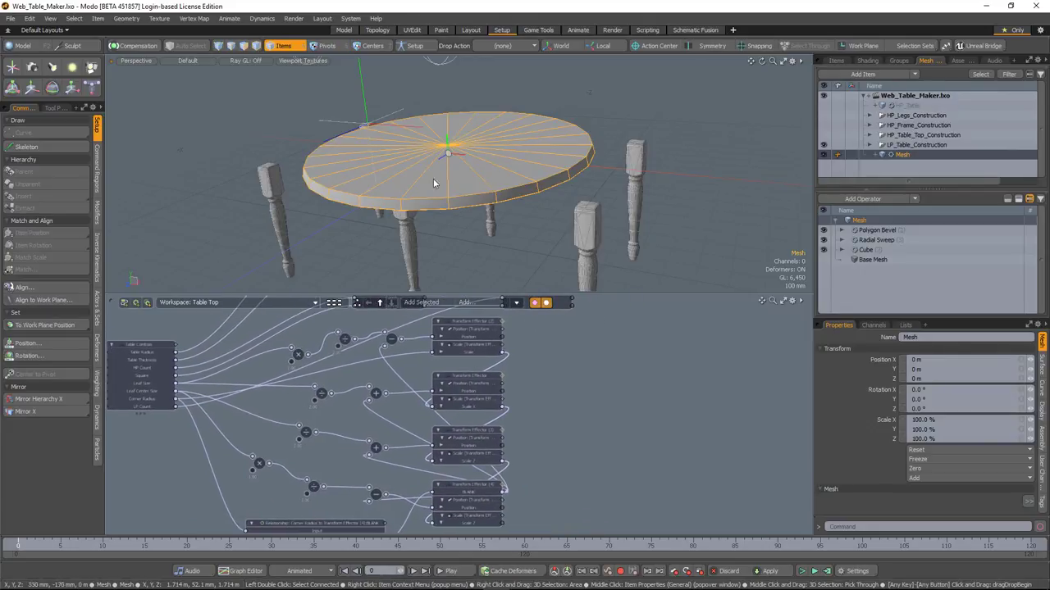
{"action": "left_click_drag", "start_coordinate": [637, 449], "coordinate": [647, 472], "text": "alt+shift"}
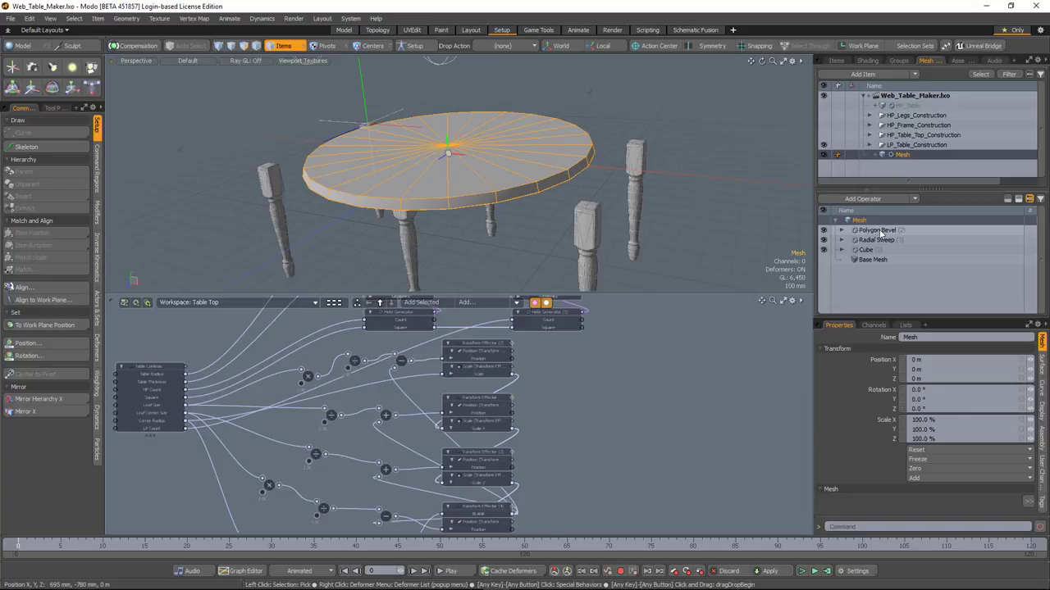
{"action": "left_click", "coordinate": [876, 231]}
{"action": "left_click", "coordinate": [863, 198]}
{"action": "left_click", "coordinate": [796, 31]}
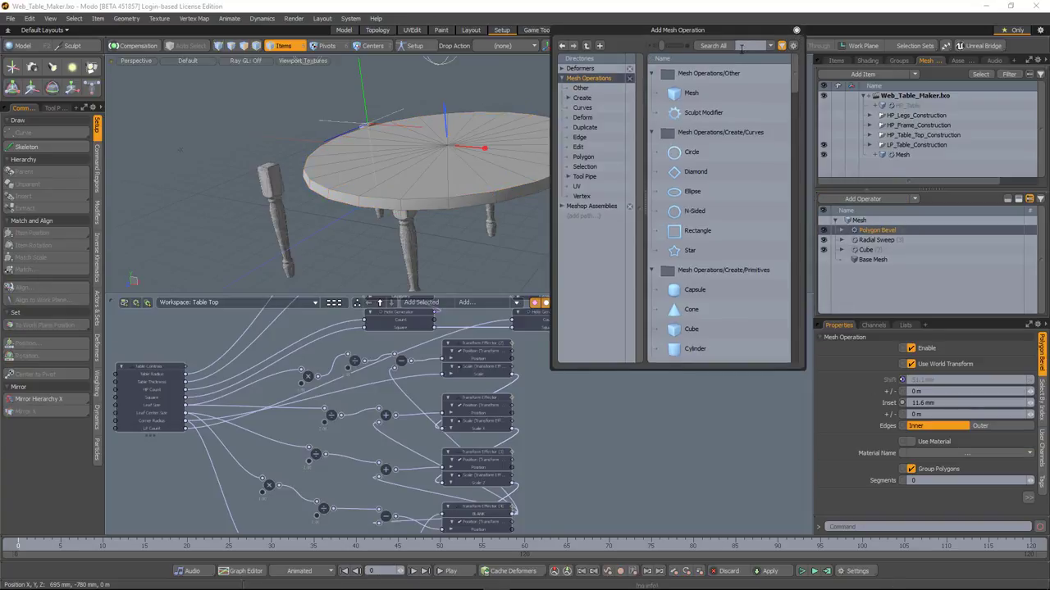
{"action": "type", "text": "TRA"}
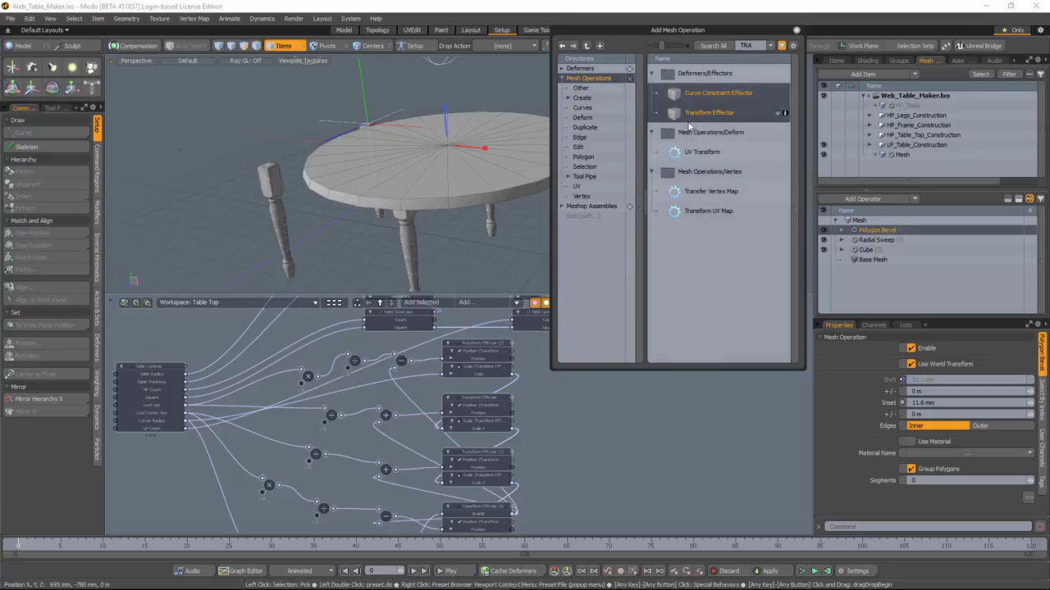
{"action": "double_click", "coordinate": [708, 115]}
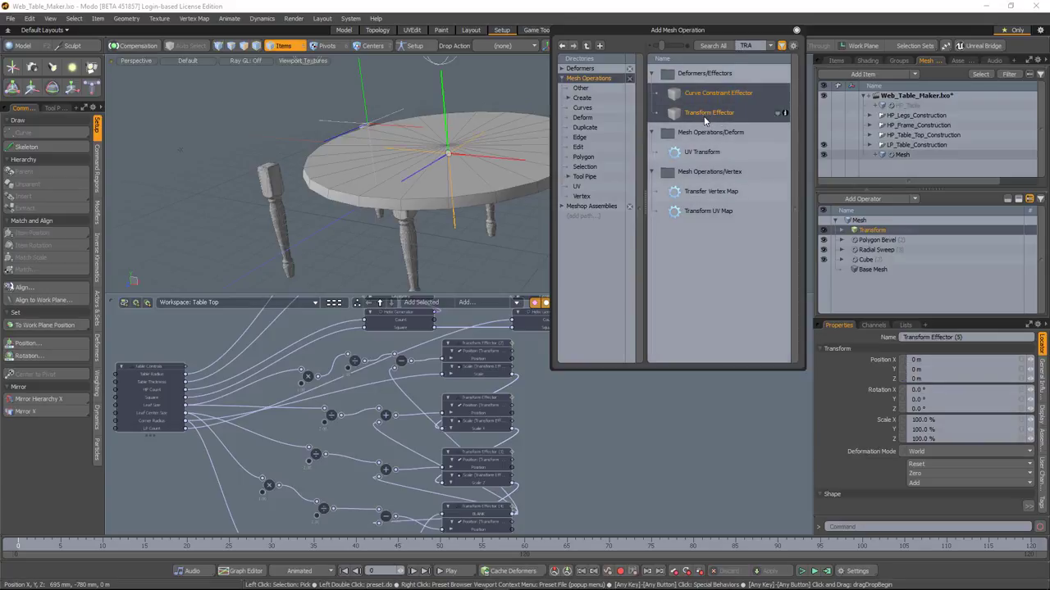
{"action": "double_click", "coordinate": [706, 114]}
{"action": "double_click", "coordinate": [709, 115]}
{"action": "double_click", "coordinate": [708, 116]}
{"action": "left_click", "coordinate": [794, 29]}
{"action": "left_click", "coordinate": [796, 31]}
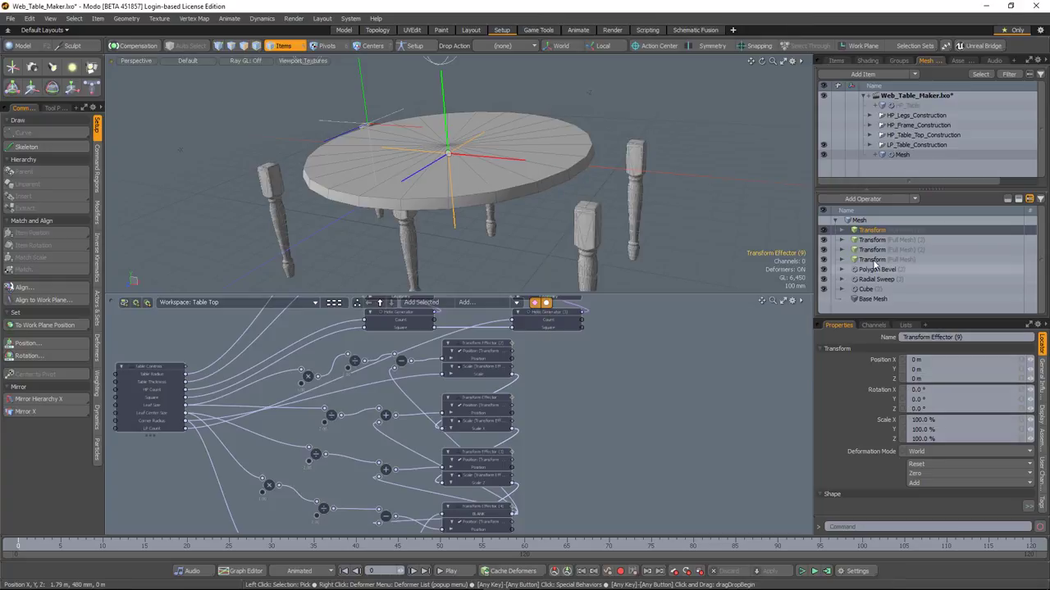
{"action": "left_click", "coordinate": [876, 271]}
{"action": "left_click_drag", "start_coordinate": [876, 271], "coordinate": [875, 232]}
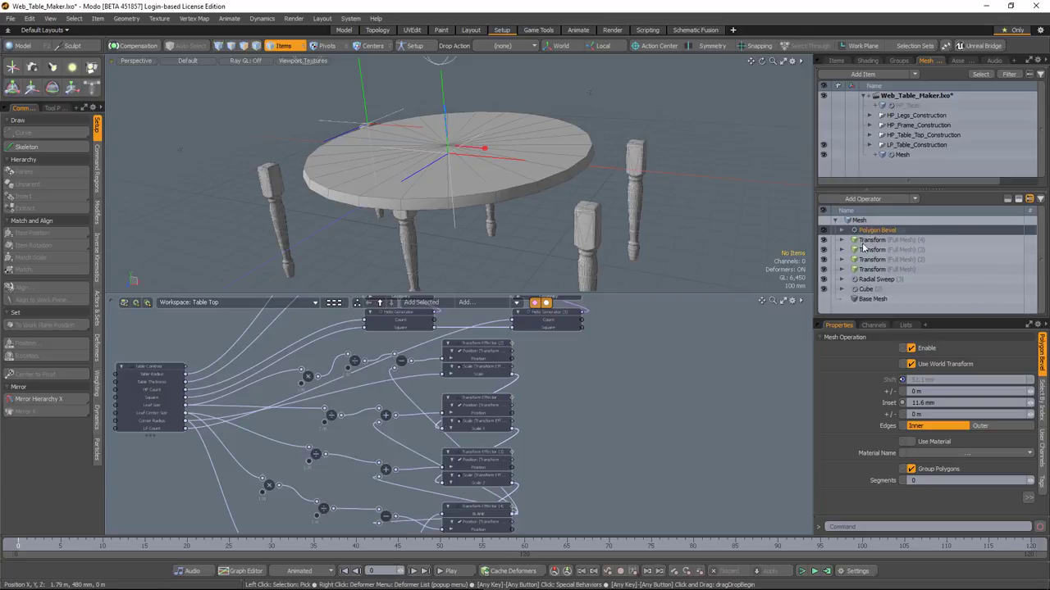
Add the lowest Transform (Full Mesh) operation of the low-poly mesh to the schematic and place its node in empty space
{"action": "left_click", "coordinate": [875, 271]}
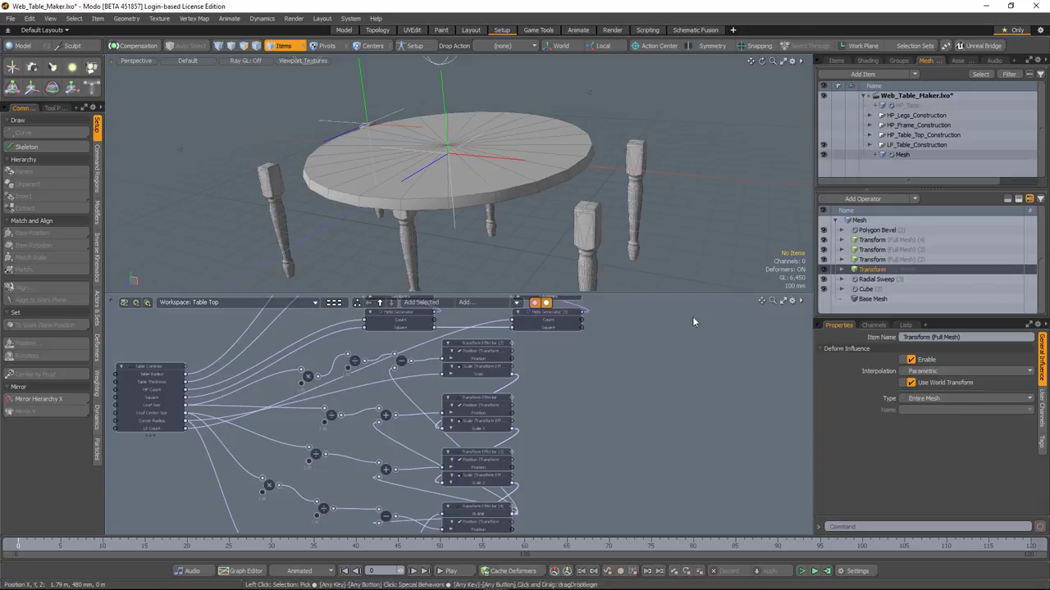
{"action": "left_click", "coordinate": [422, 304]}
{"action": "left_click_drag", "start_coordinate": [534, 398], "coordinate": [683, 369]}
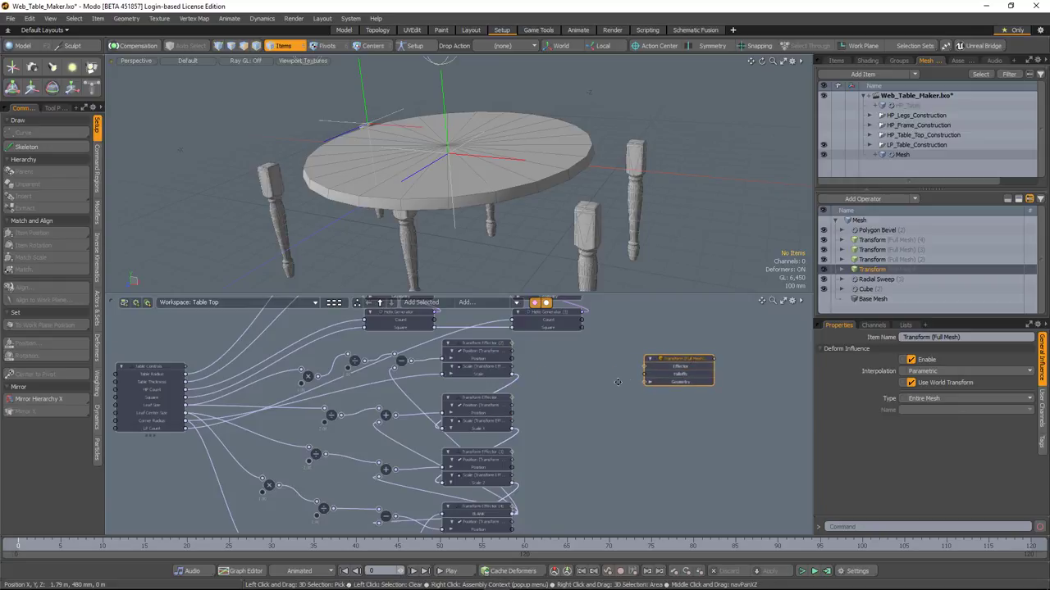
Reveal the deformer node linked to Transform Effector (2), place it beside the effector, and line up the new Transform (Full Mesh) node with it
{"action": "scroll", "coordinate": [683, 369], "scroll_direction": "up", "scroll_amount": 3}
{"action": "left_click_drag", "start_coordinate": [628, 408], "coordinate": [608, 411], "text": "alt+shift"}
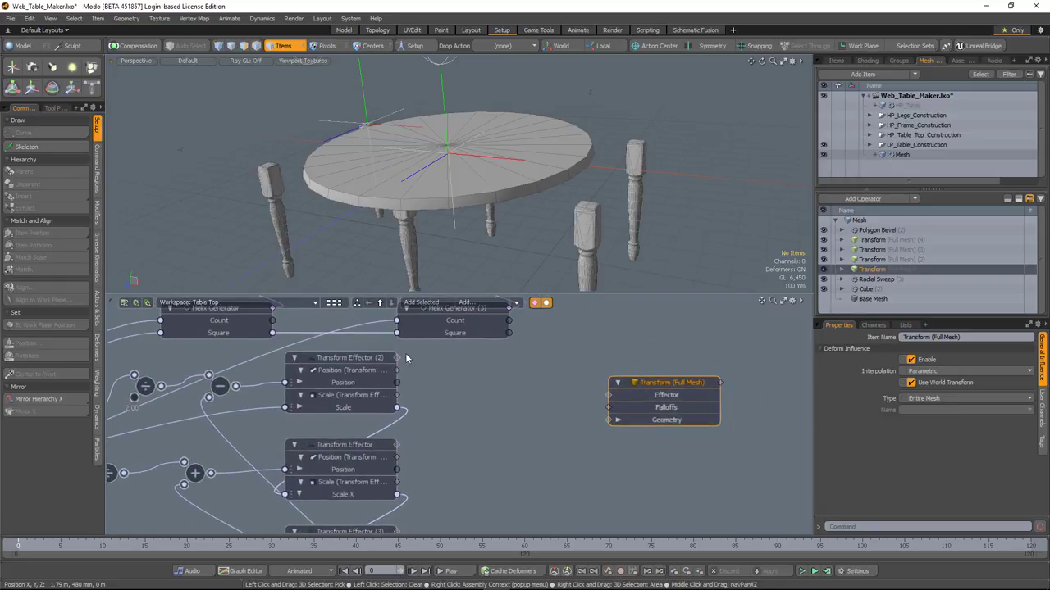
{"action": "left_click", "coordinate": [345, 368]}
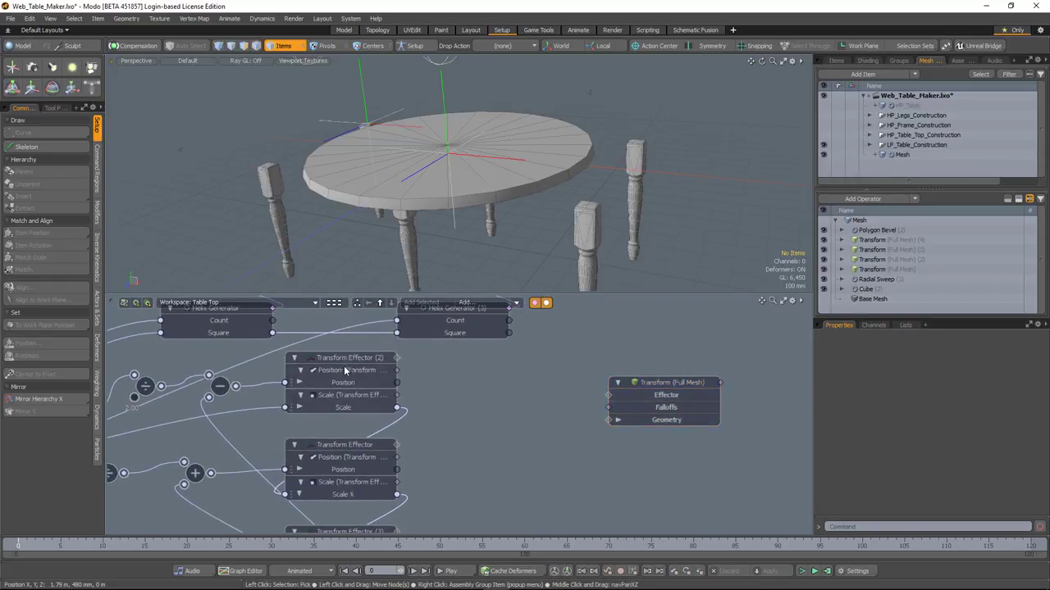
{"action": "double_click", "coordinate": [397, 362]}
{"action": "left_click_drag", "start_coordinate": [463, 333], "coordinate": [518, 371]}
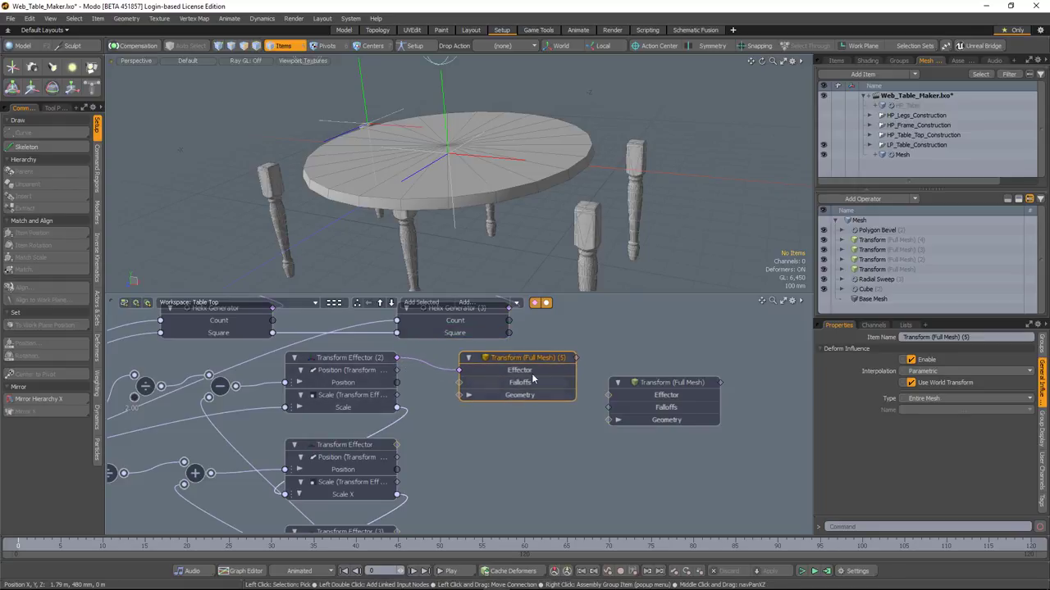
{"action": "left_click_drag", "start_coordinate": [669, 390], "coordinate": [718, 366]}
{"action": "middle_click_drag", "start_coordinate": [571, 433], "coordinate": [552, 435]}
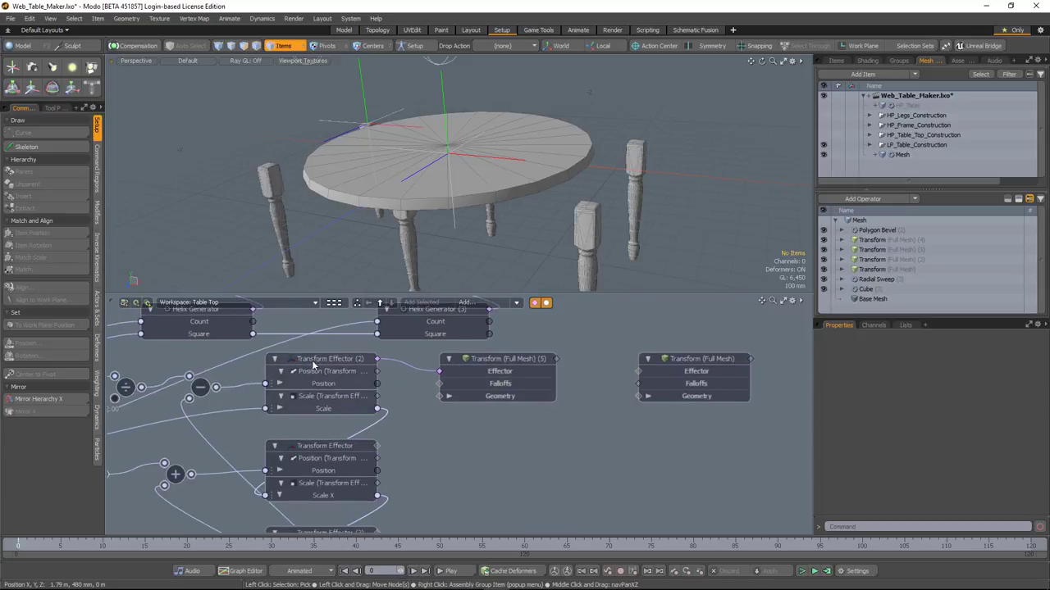
{"action": "middle_click_drag", "start_coordinate": [717, 364], "coordinate": [711, 369]}
Reveal the effector feeding the new Transform (Full Mesh) node and place Transform Effector (5) just below it
{"action": "left_click", "coordinate": [697, 368]}
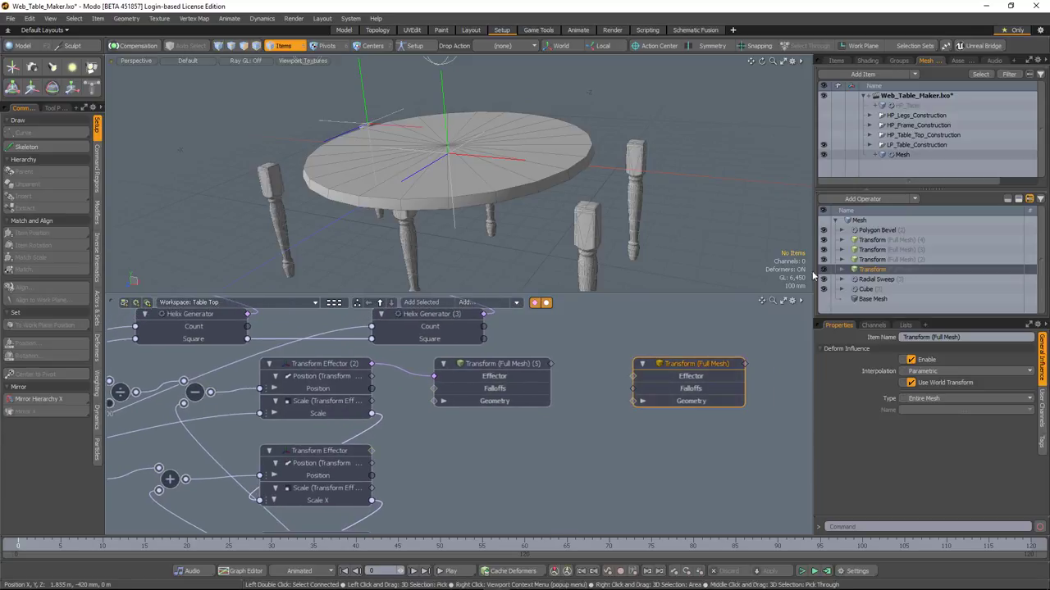
{"action": "left_click", "coordinate": [841, 269]}
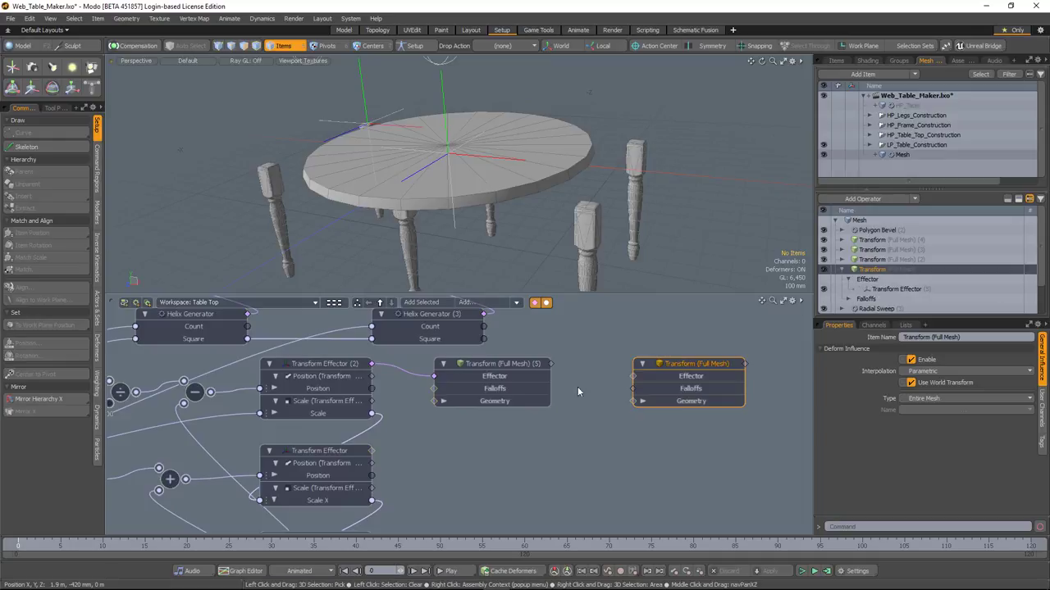
{"action": "double_click", "coordinate": [632, 376]}
{"action": "left_click_drag", "start_coordinate": [562, 375], "coordinate": [559, 440]}
{"action": "left_click_drag", "start_coordinate": [693, 376], "coordinate": [706, 375]}
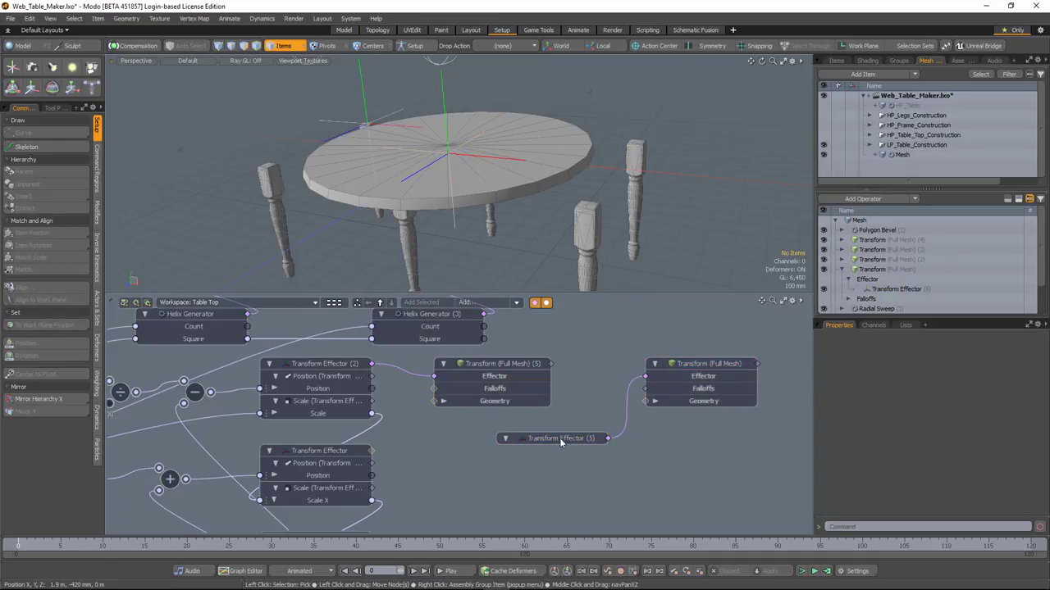
{"action": "left_click_drag", "start_coordinate": [558, 438], "coordinate": [572, 426]}
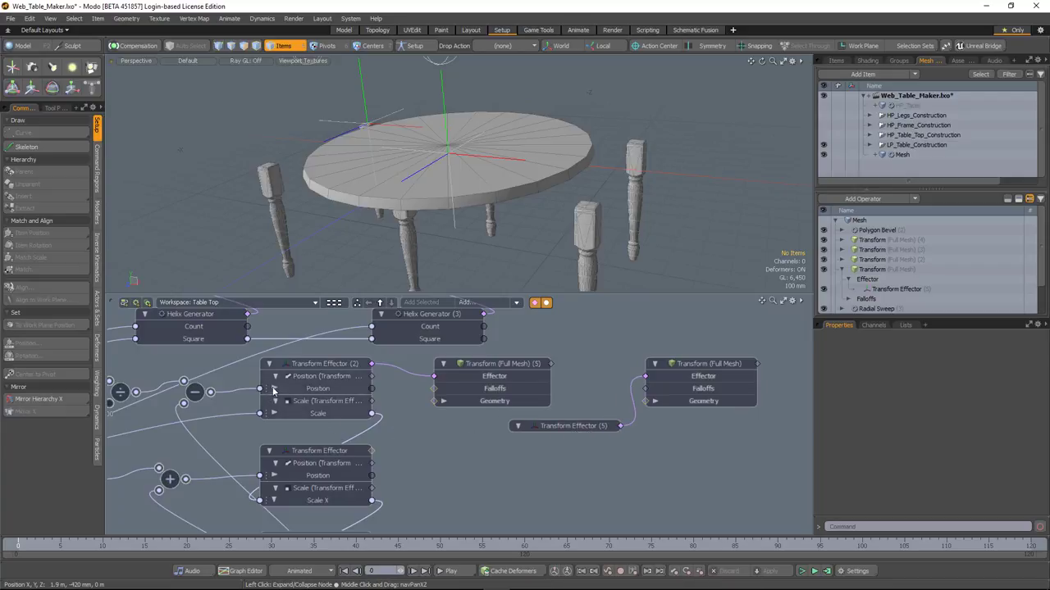
Expand Transform Effector (2)'s position and scale channels and add Position X and Scale X of Transform Effector (5) to the schematic
{"action": "left_click", "coordinate": [275, 412]}
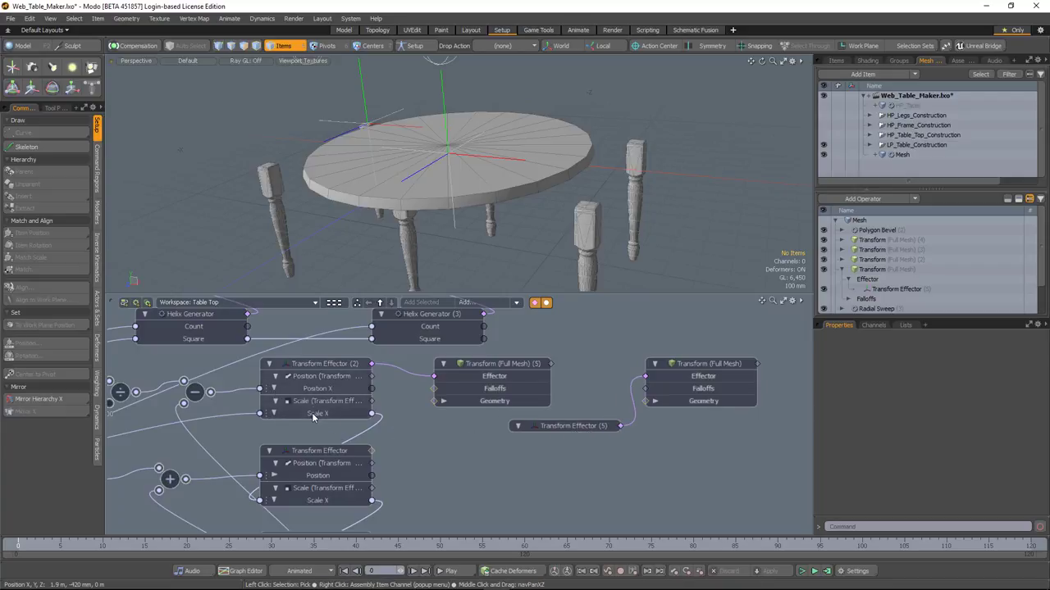
{"action": "left_click", "coordinate": [568, 424]}
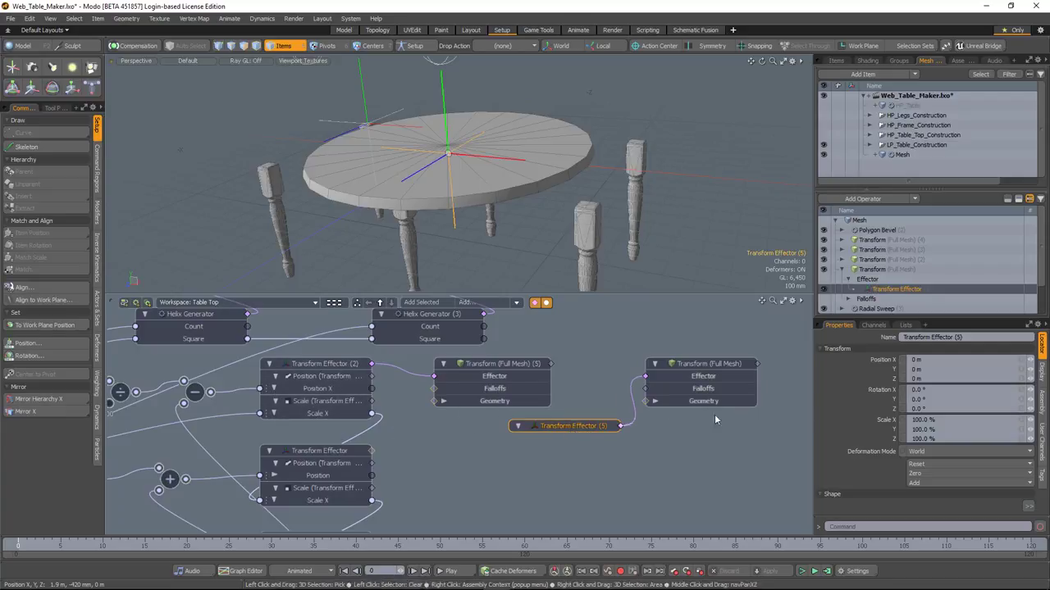
{"action": "left_click", "coordinate": [857, 361]}
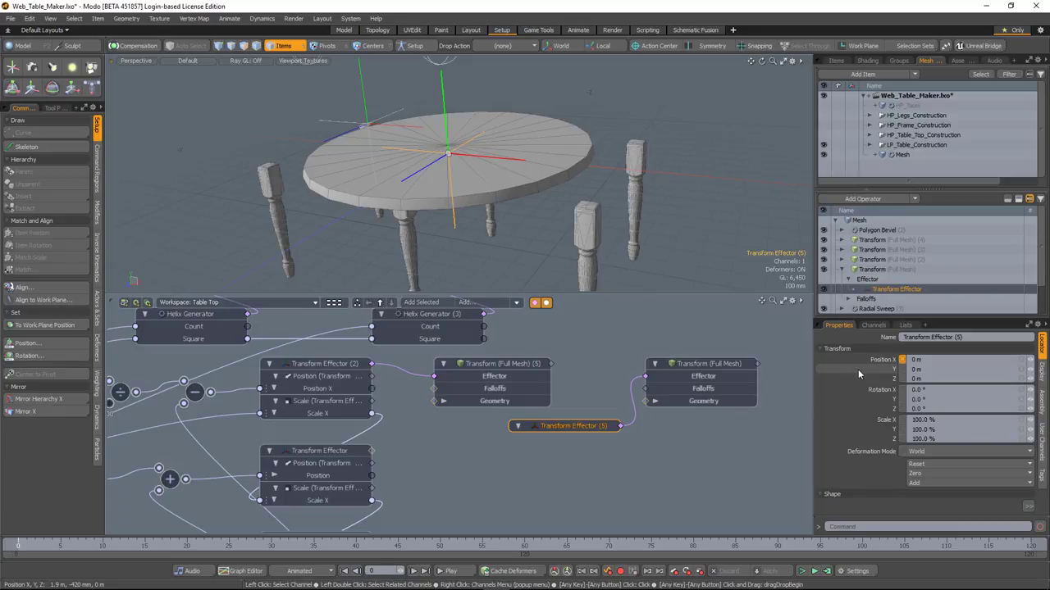
{"action": "left_click", "coordinate": [864, 421], "text": "ctrl"}
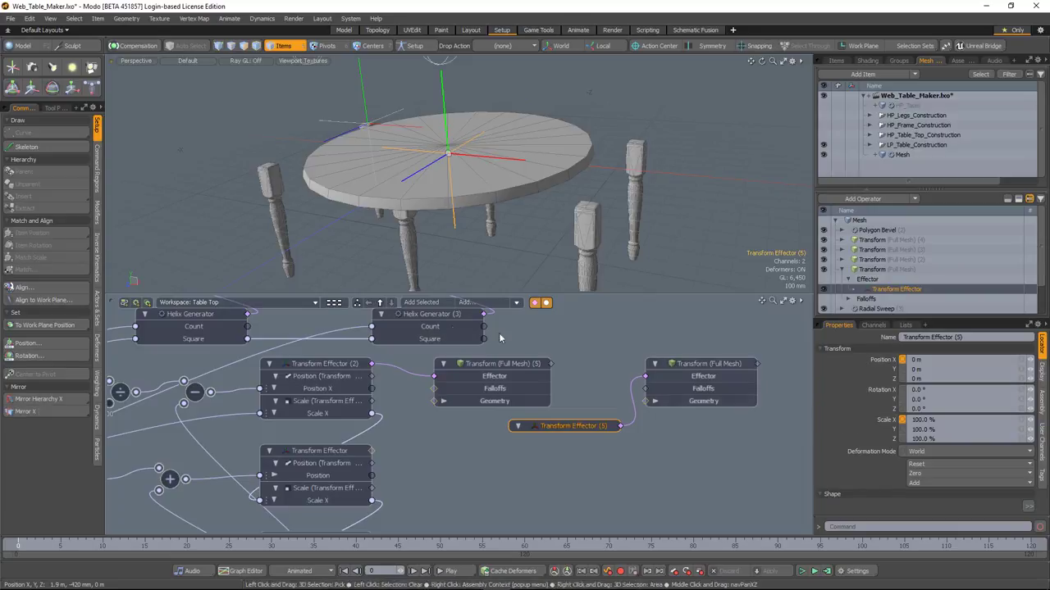
{"action": "left_click", "coordinate": [426, 303]}
{"action": "left_click_drag", "start_coordinate": [566, 426], "coordinate": [591, 427]}
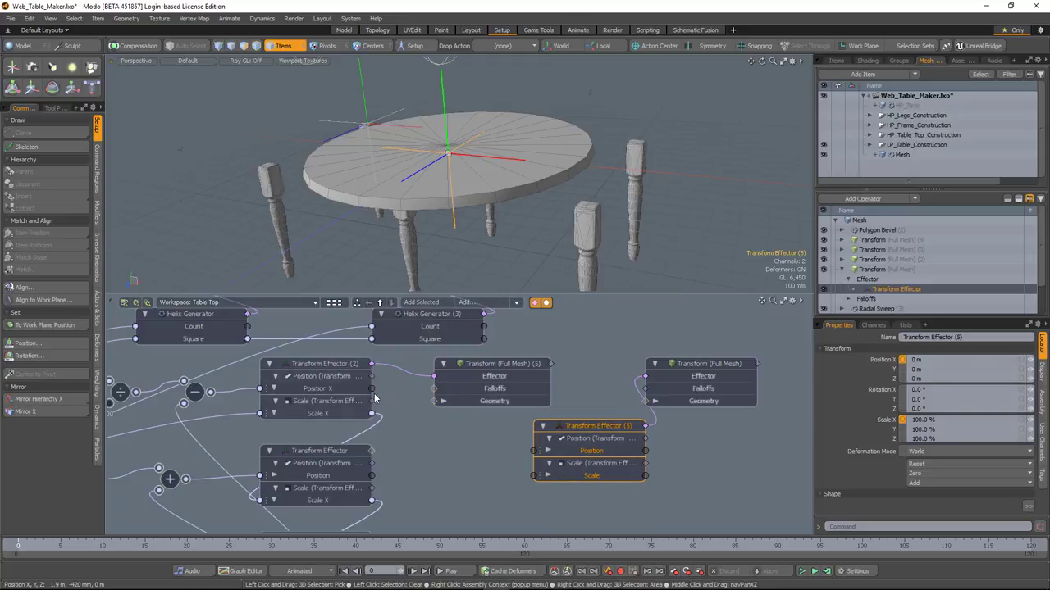
Link Position X and Scale X of Transform Effector (2) to the Position and Scale inputs of Transform Effector (5)
{"action": "left_click_drag", "start_coordinate": [486, 484], "coordinate": [533, 450]}
{"action": "left_click_drag", "start_coordinate": [372, 413], "coordinate": [371, 419]}
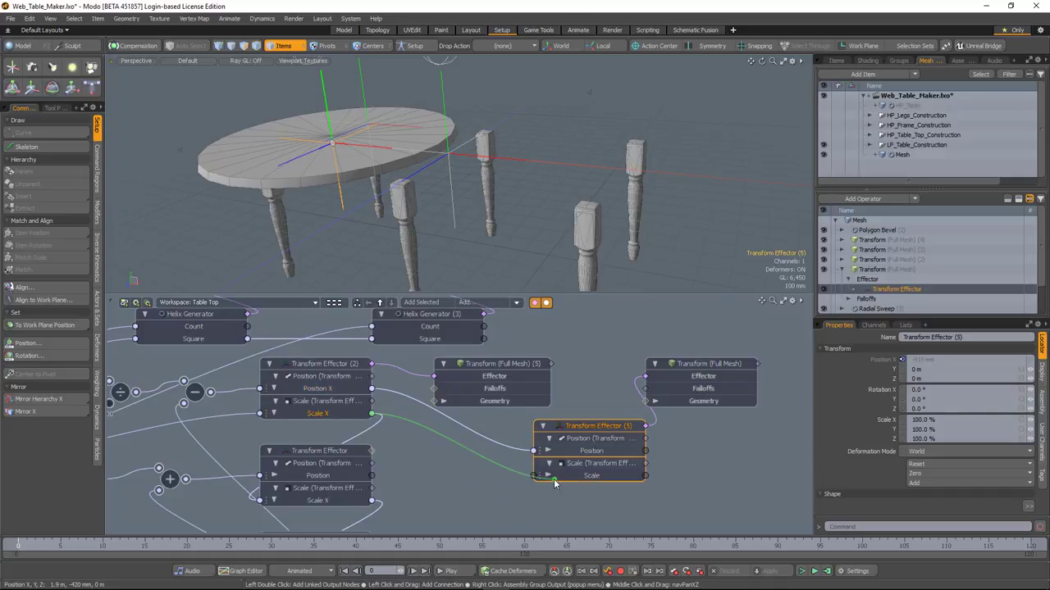
{"action": "left_click_drag", "start_coordinate": [554, 484], "coordinate": [537, 477]}
{"action": "left_click_drag", "start_coordinate": [410, 226], "coordinate": [448, 150], "text": "alt"}
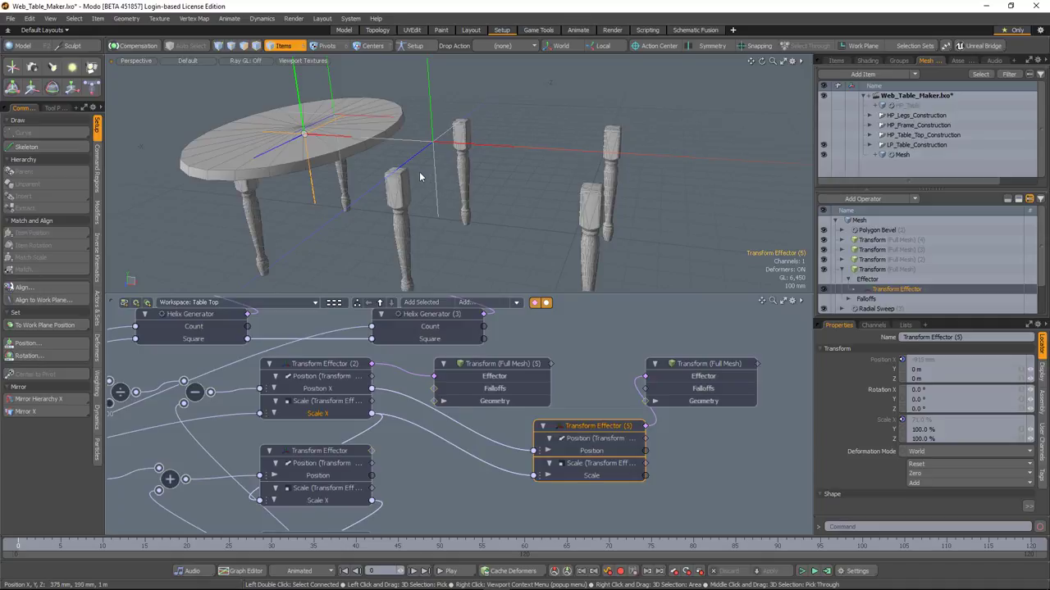
Reveal the Leaf_NEG_X falloff linked to Transform (Full Mesh) (5) and connect it to the new Transform (Full Mesh) node's Falloffs
{"action": "left_click_drag", "start_coordinate": [512, 366], "coordinate": [537, 366]}
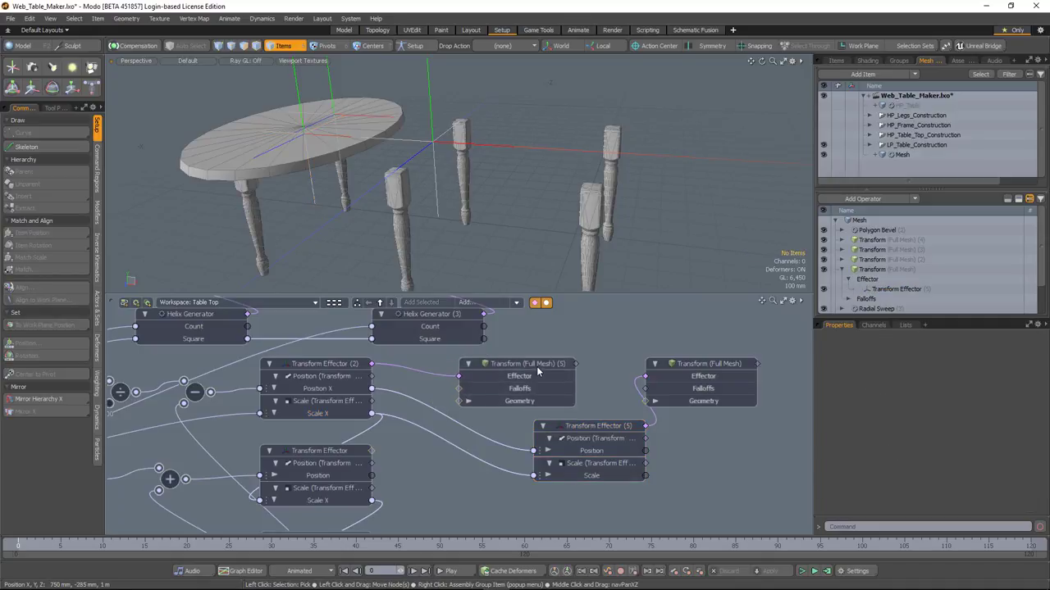
{"action": "left_click", "coordinate": [518, 365]}
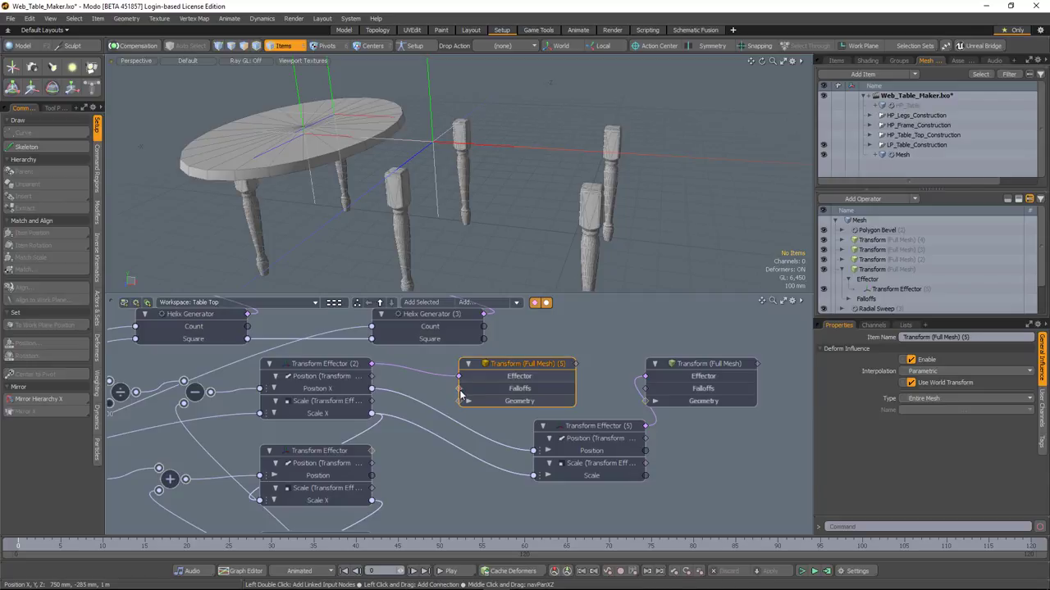
{"action": "double_click", "coordinate": [461, 390]}
{"action": "left_click_drag", "start_coordinate": [391, 384], "coordinate": [465, 434]}
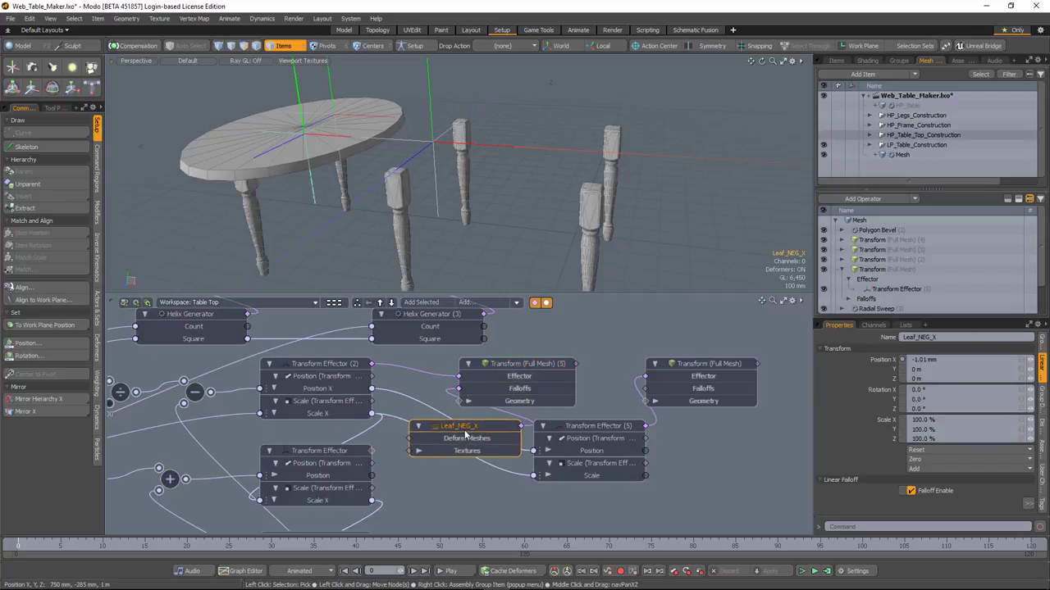
{"action": "left_click_drag", "start_coordinate": [590, 427], "coordinate": [653, 439]}
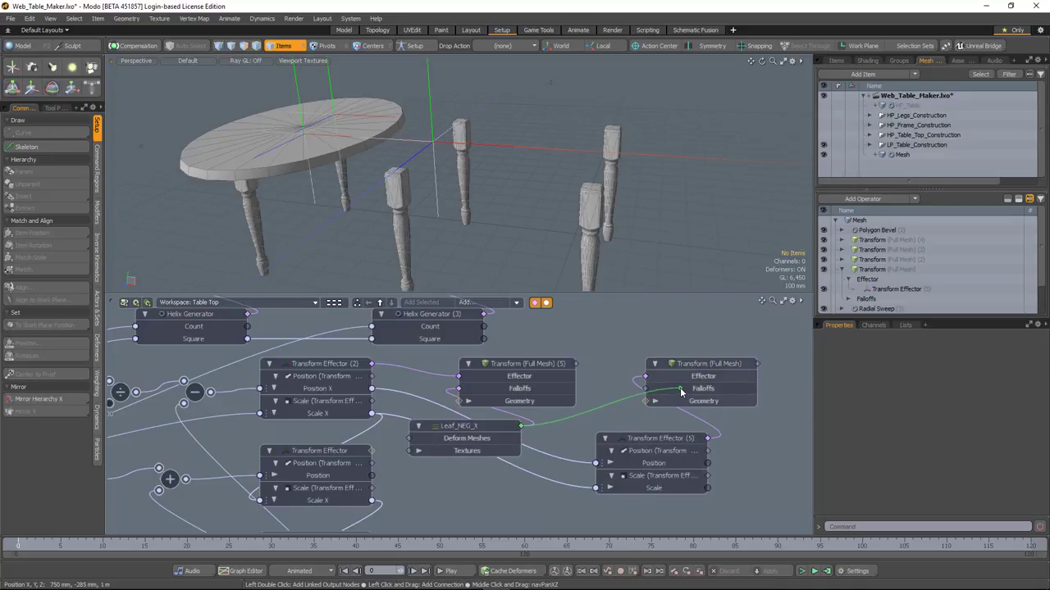
{"action": "left_click_drag", "start_coordinate": [680, 392], "coordinate": [681, 393]}
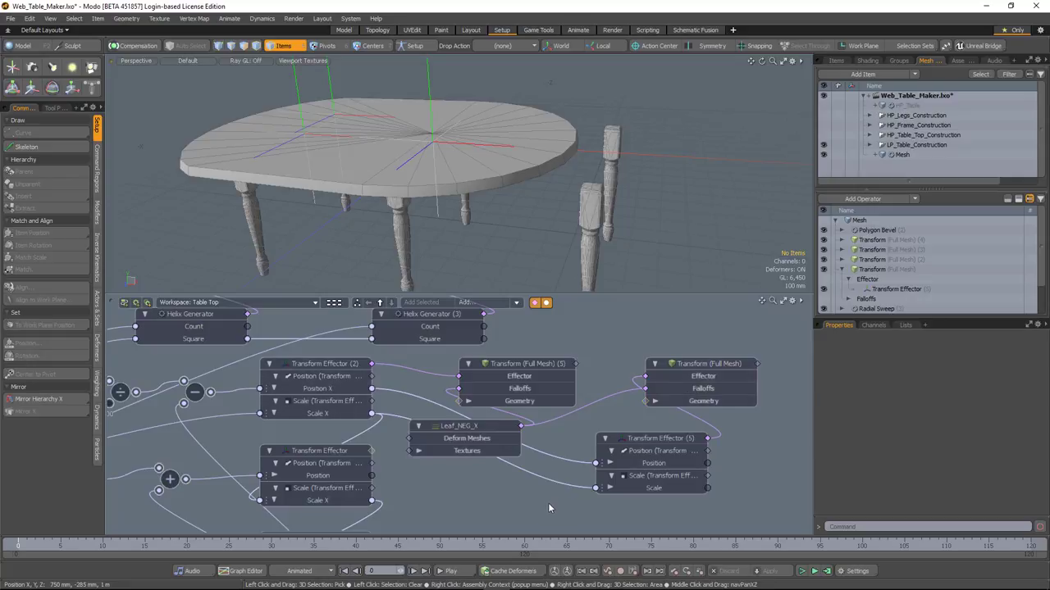
Make HP_Table visible together with the LP_TableTop mesh
{"action": "left_click_drag", "start_coordinate": [487, 484], "coordinate": [461, 471], "text": "ctrl+alt"}
{"action": "left_click_drag", "start_coordinate": [461, 471], "coordinate": [456, 446], "text": "alt+shift"}
{"action": "scroll", "coordinate": [457, 446], "scroll_direction": "down", "scroll_amount": 3}
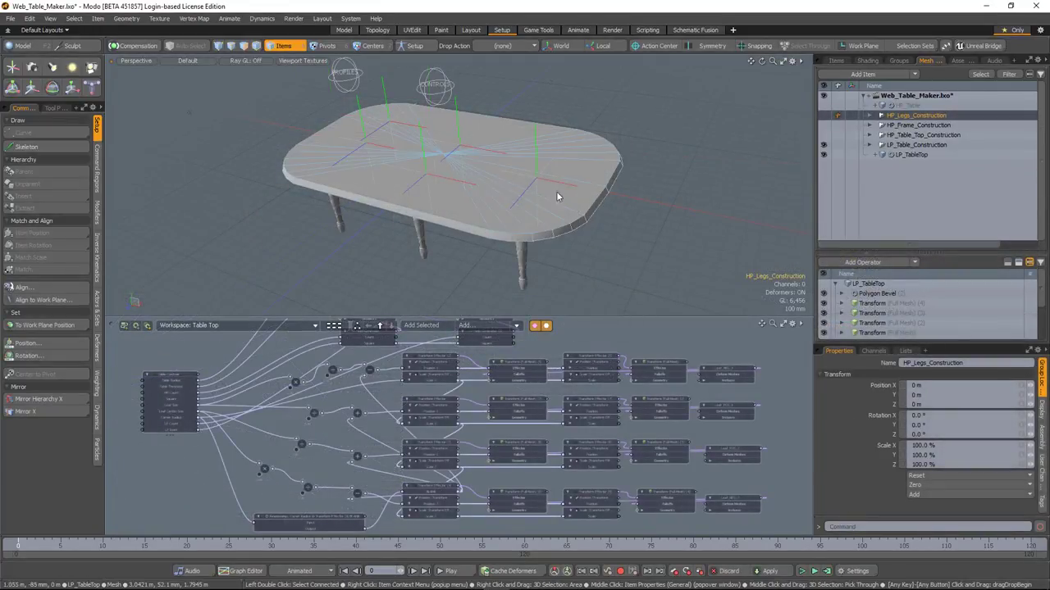
{"action": "left_click", "coordinate": [823, 105]}
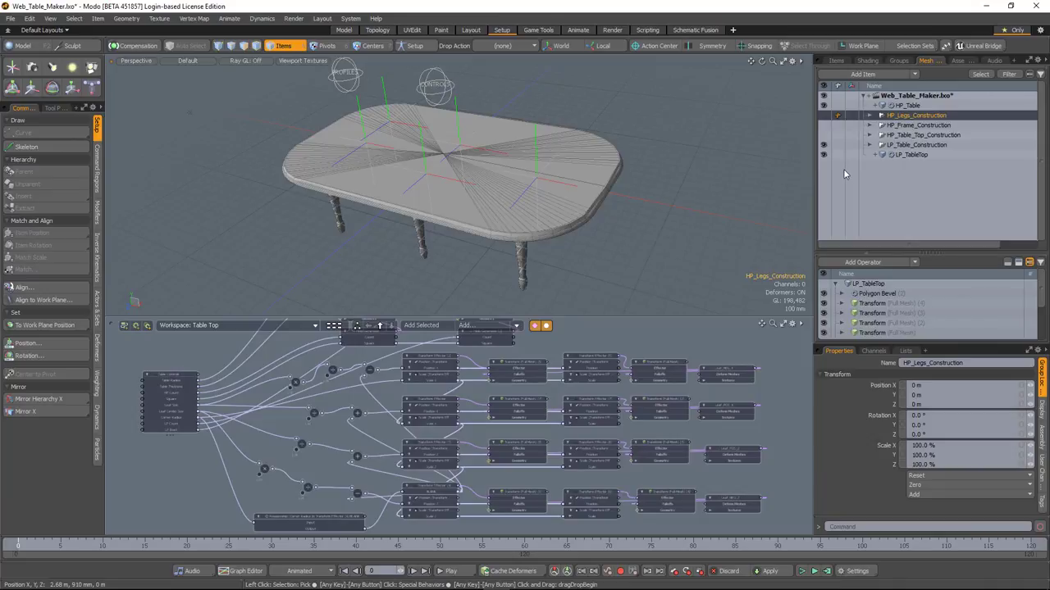
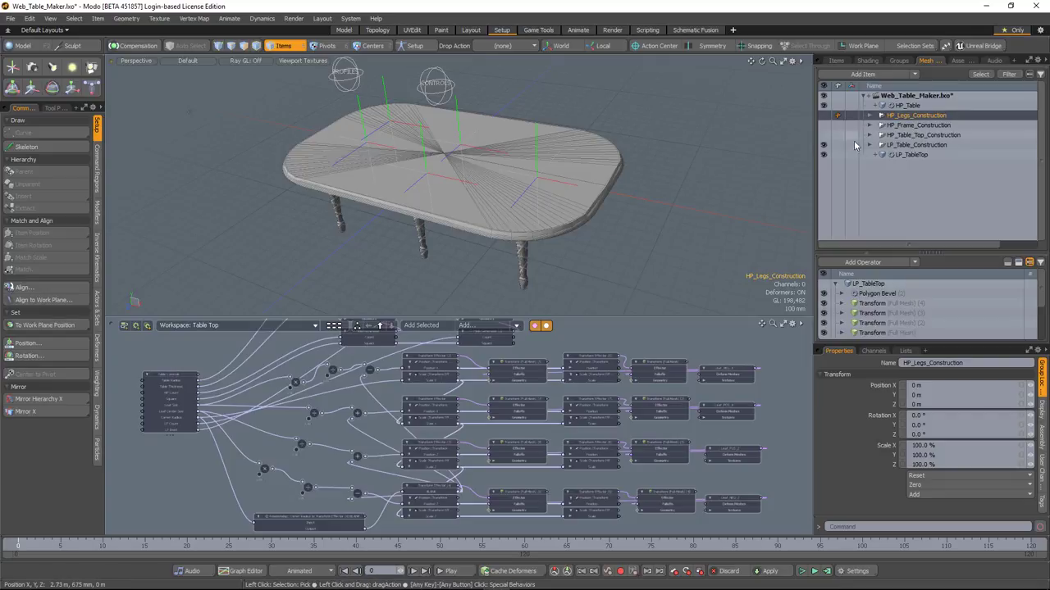
Create a new mesh item and add a Merge Meshes operation to it
{"action": "key", "text": "n"}
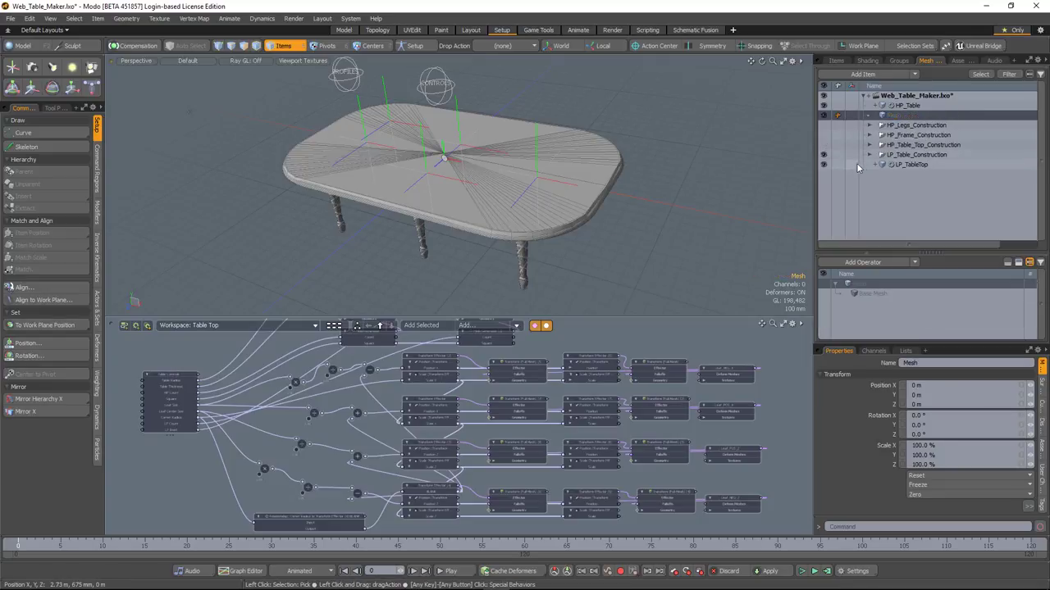
{"action": "left_click", "coordinate": [849, 262]}
{"action": "type", "text": "merge"}
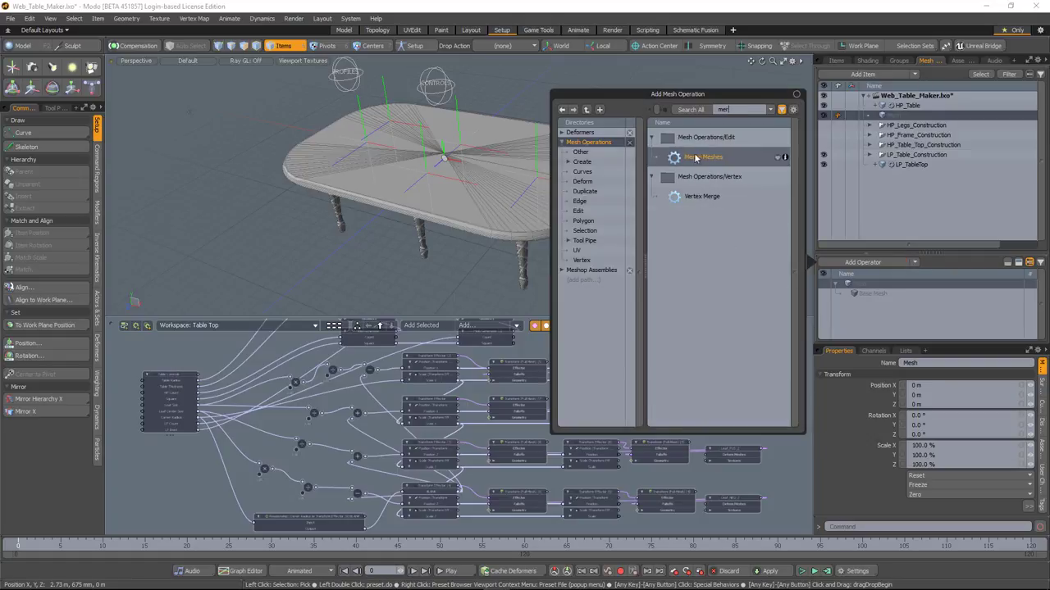
{"action": "double_click", "coordinate": [688, 157]}
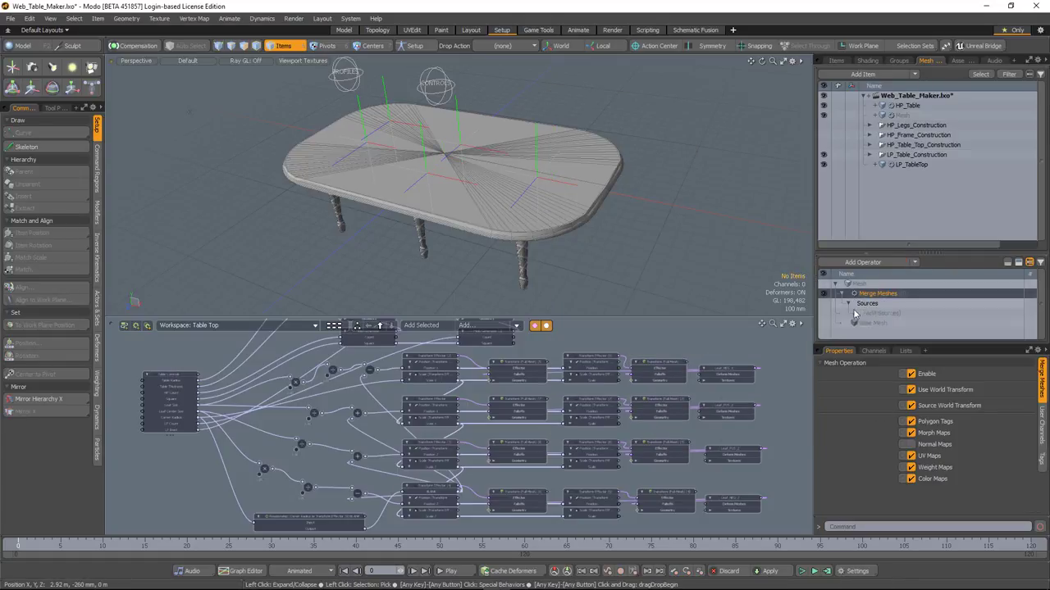
Add LP_Leg, LP_TableTop and HP_Frame as sources of the Merge Meshes operation
{"action": "left_click", "coordinate": [865, 315]}
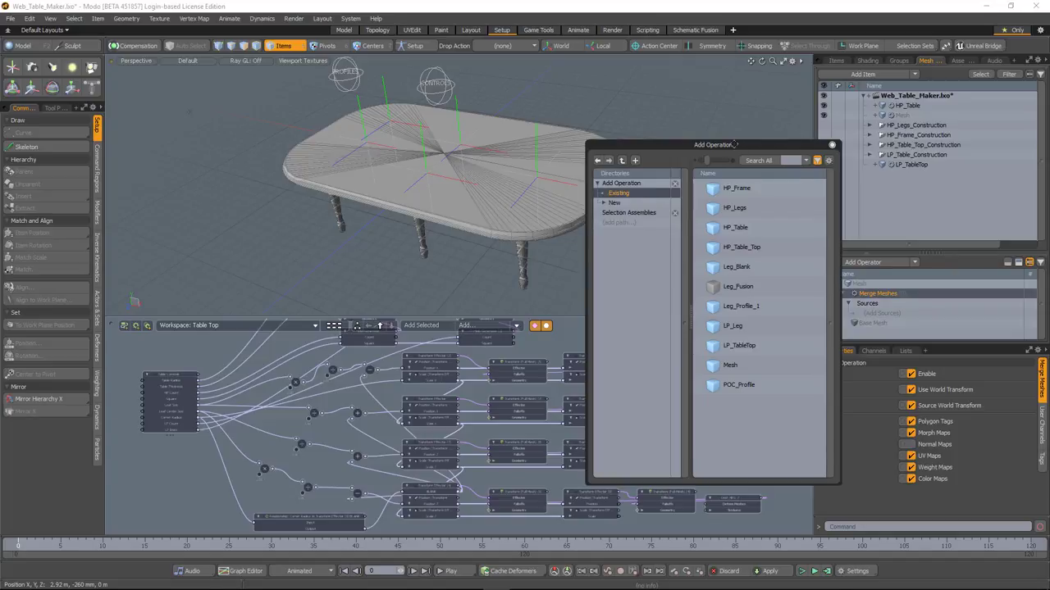
{"action": "left_click_drag", "start_coordinate": [815, 144], "coordinate": [752, 107]}
{"action": "left_click", "coordinate": [687, 289]}
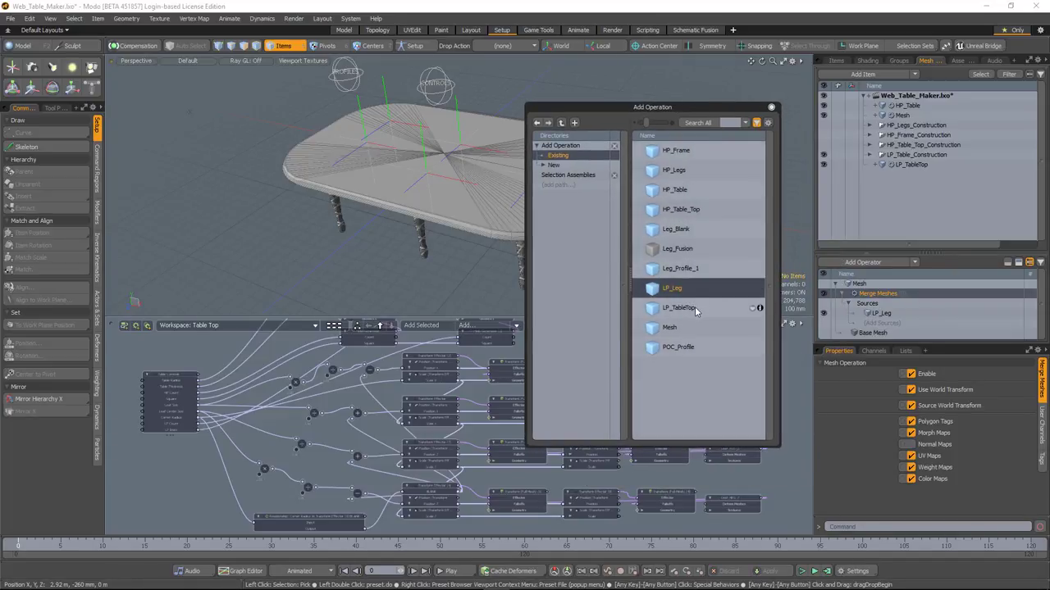
{"action": "left_click", "coordinate": [695, 307]}
{"action": "left_click", "coordinate": [694, 152]}
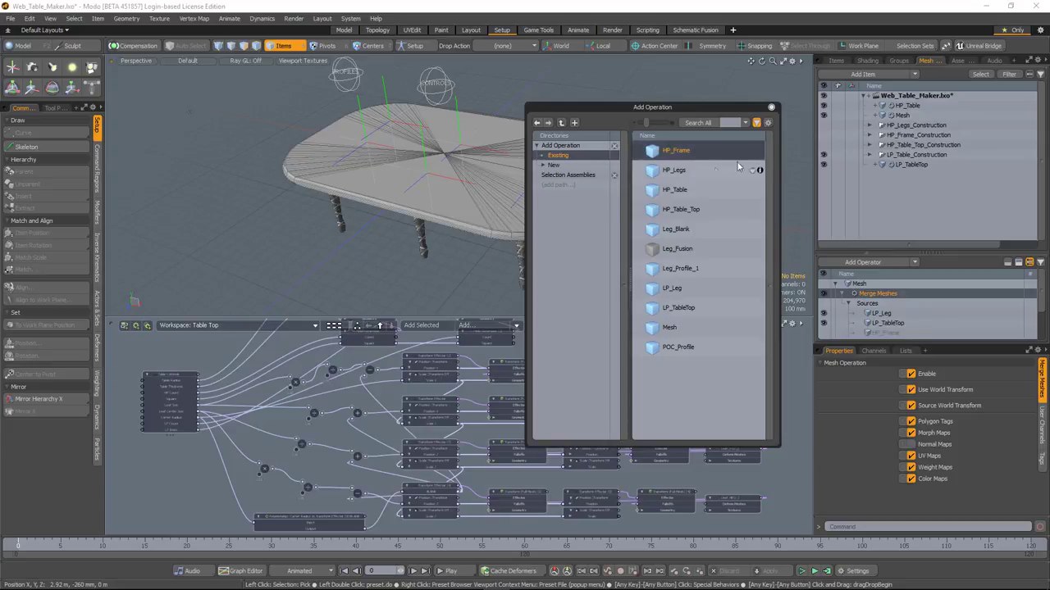
{"action": "left_click_drag", "start_coordinate": [770, 109], "coordinate": [771, 106]}
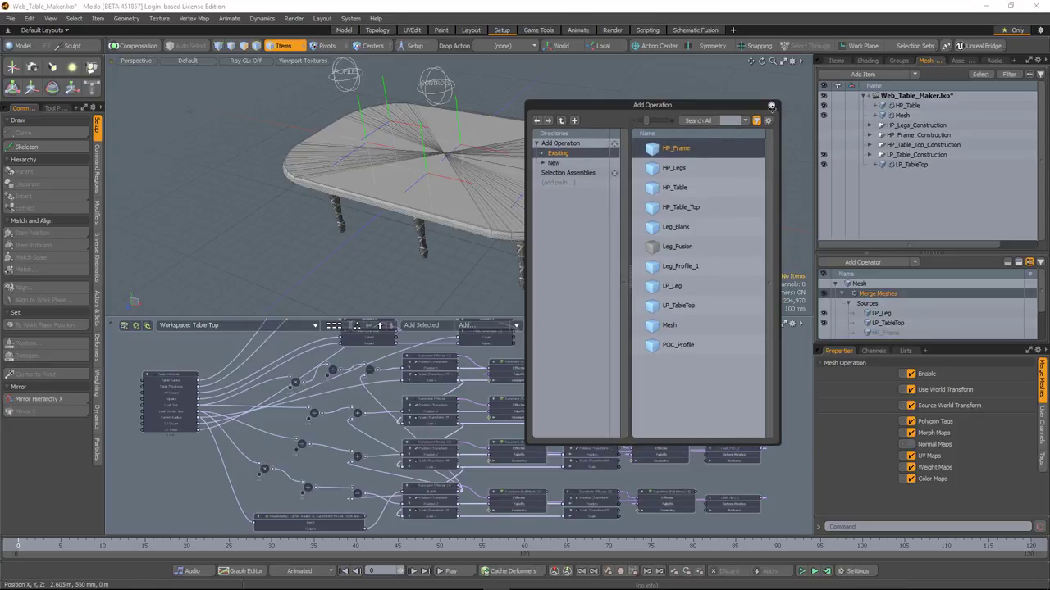
{"action": "left_click", "coordinate": [771, 106]}
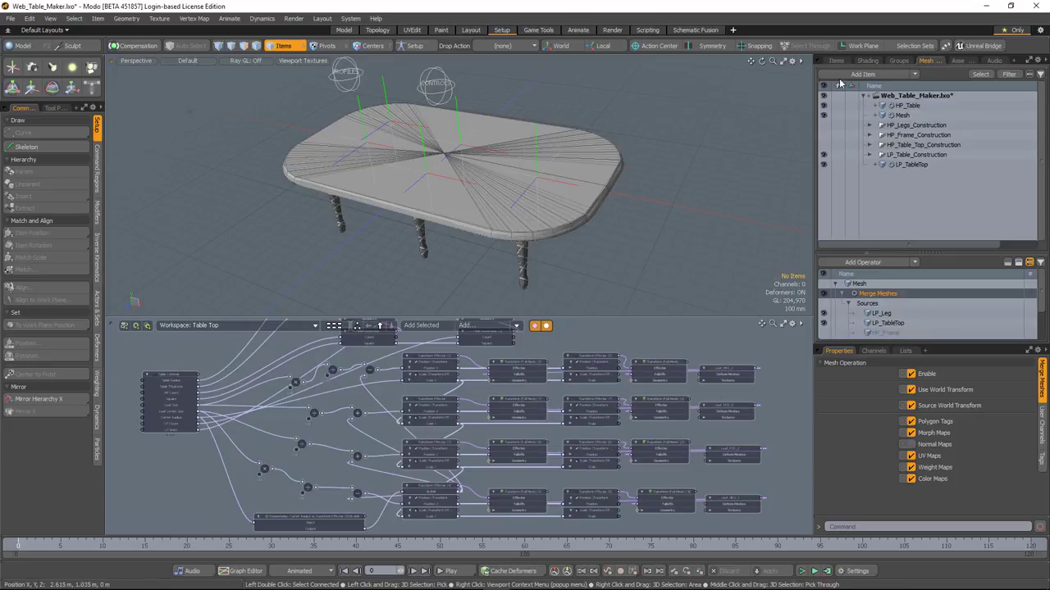
Hide HP_Table and LP_Table_Construction, keeping the merged low-poly mesh visible
{"action": "left_click", "coordinate": [824, 155]}
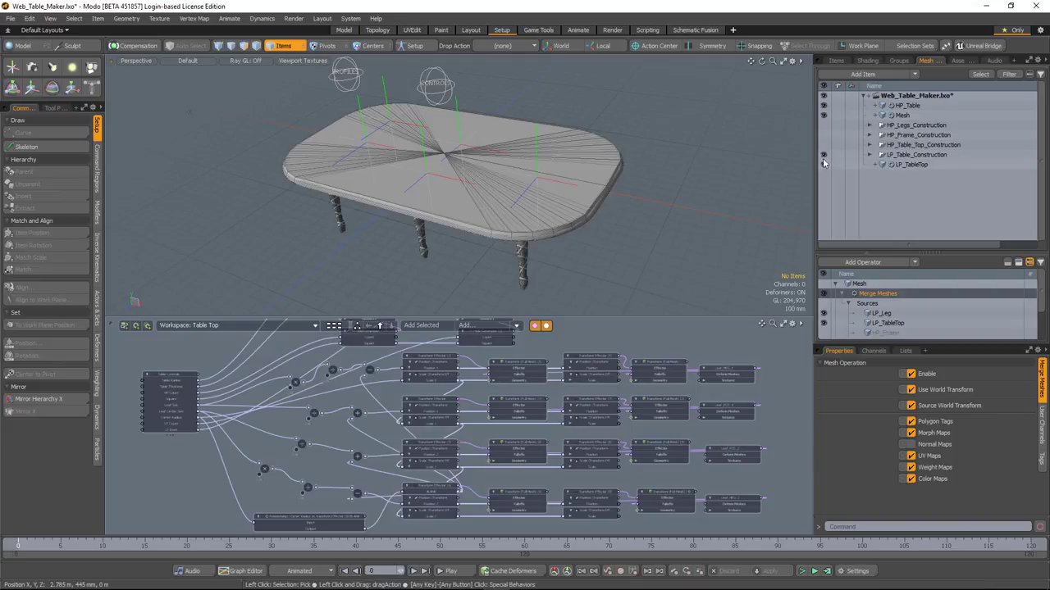
{"action": "left_click", "coordinate": [823, 116]}
{"action": "left_click", "coordinate": [824, 106]}
{"action": "left_click", "coordinate": [823, 115]}
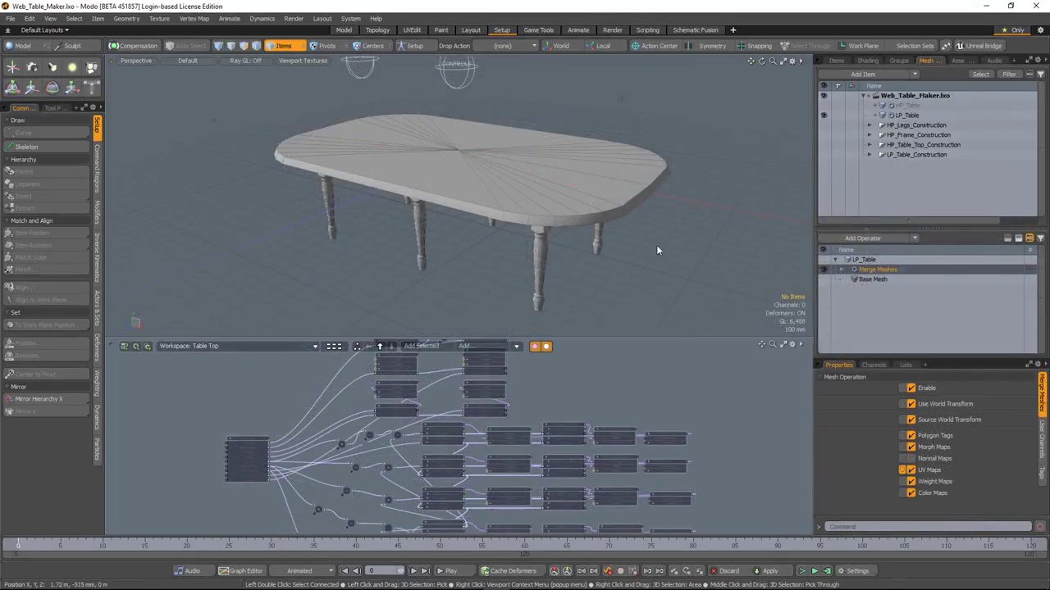
Add a Material Tag operation to LP_Table and set its material name to LowPoly
{"action": "left_click_drag", "start_coordinate": [567, 237], "coordinate": [581, 227], "text": "alt"}
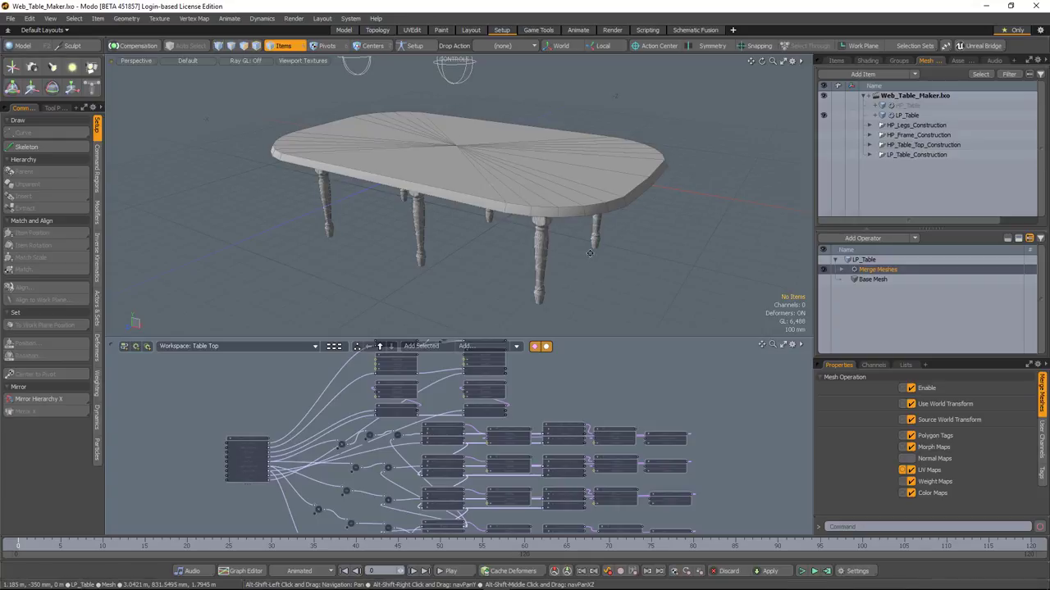
{"action": "left_click", "coordinate": [863, 238]}
{"action": "type", "text": "mat"}
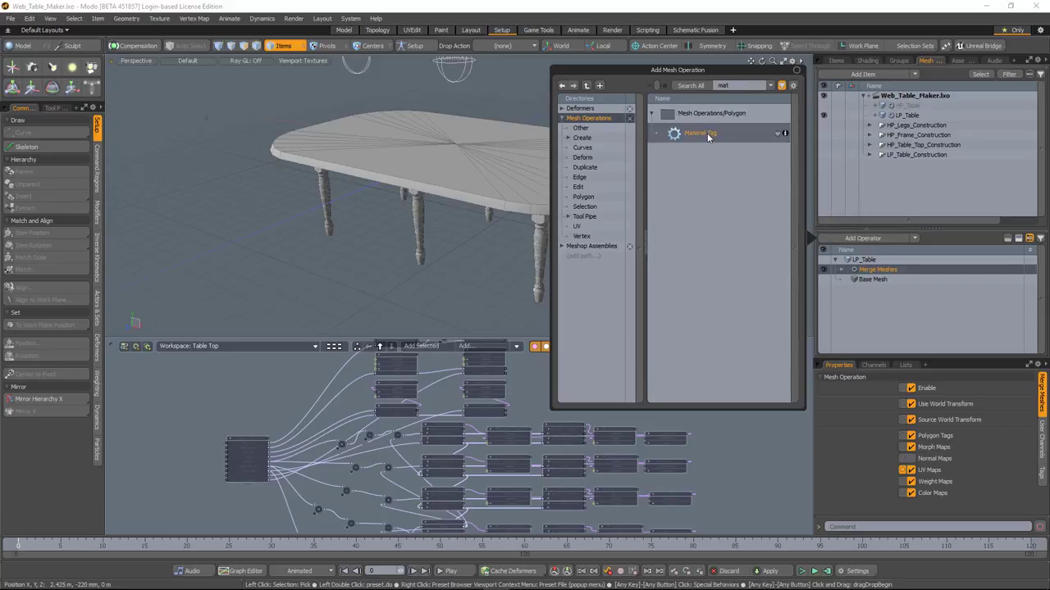
{"action": "double_click", "coordinate": [708, 136]}
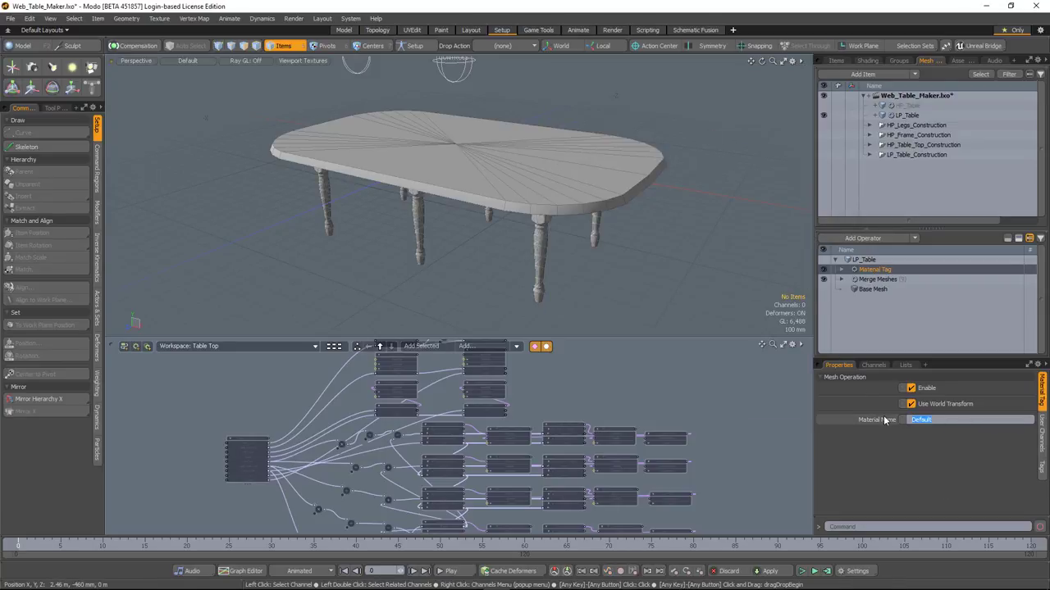
{"action": "type", "text": "LowPoly"}
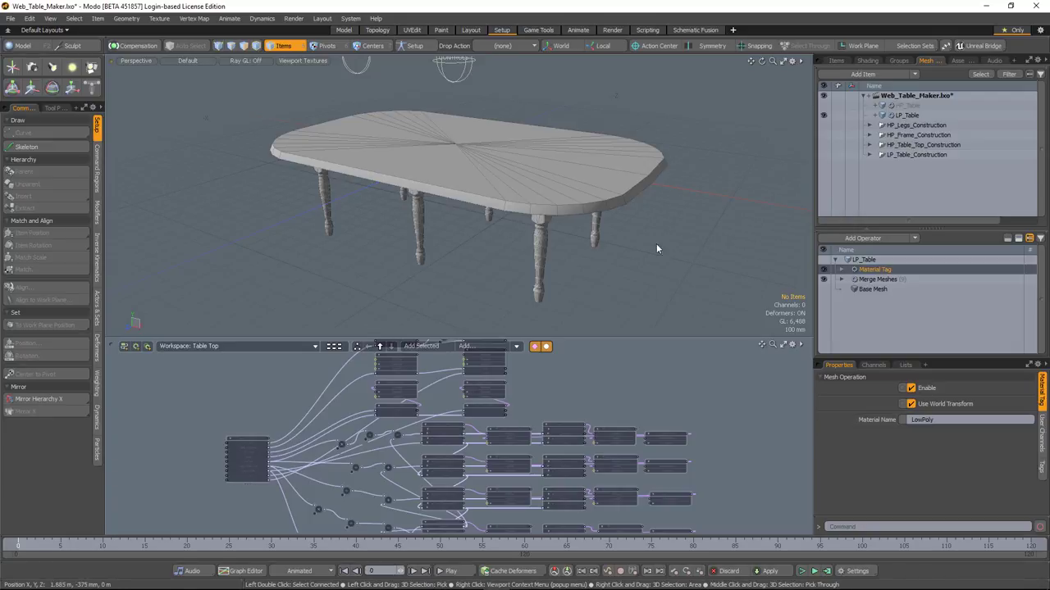
Add a Create UV Map operation to LP_Table and name its UV map LowPoly
{"action": "left_click_drag", "start_coordinate": [668, 247], "coordinate": [648, 268], "text": "alt"}
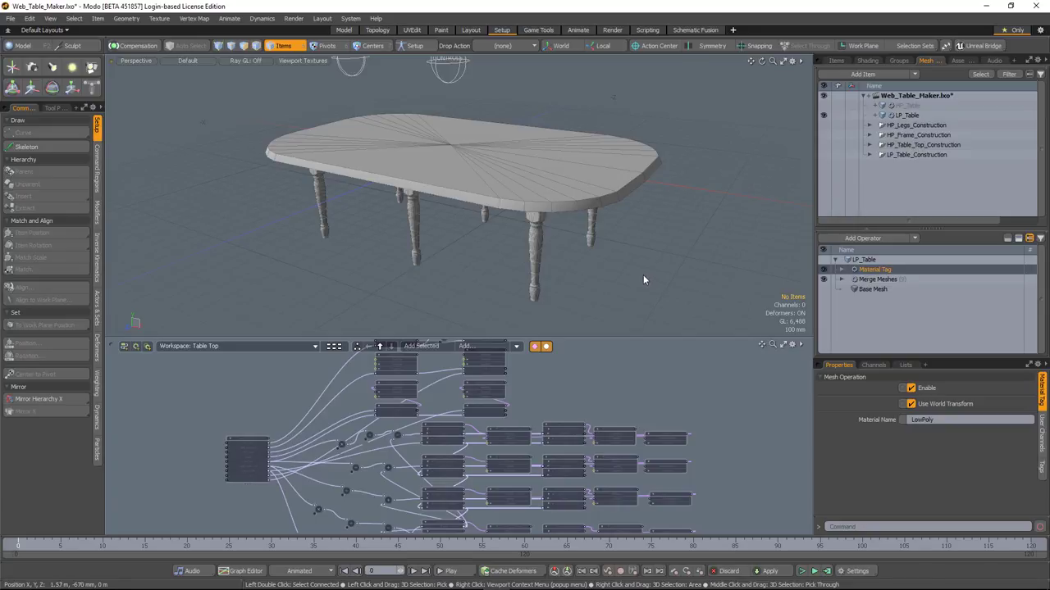
{"action": "left_click", "coordinate": [861, 238]}
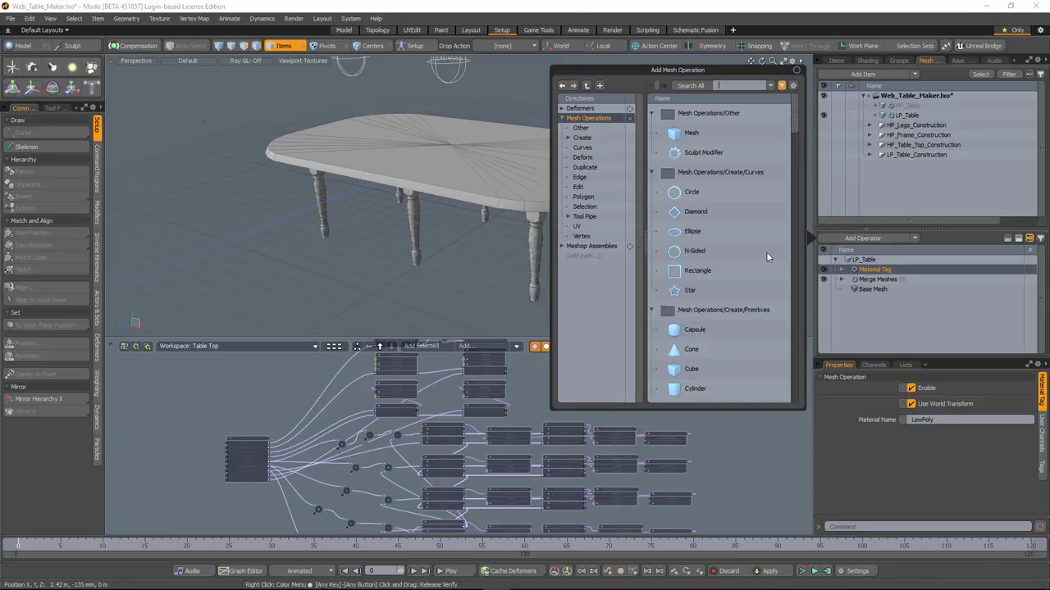
{"action": "type", "text": "crea"}
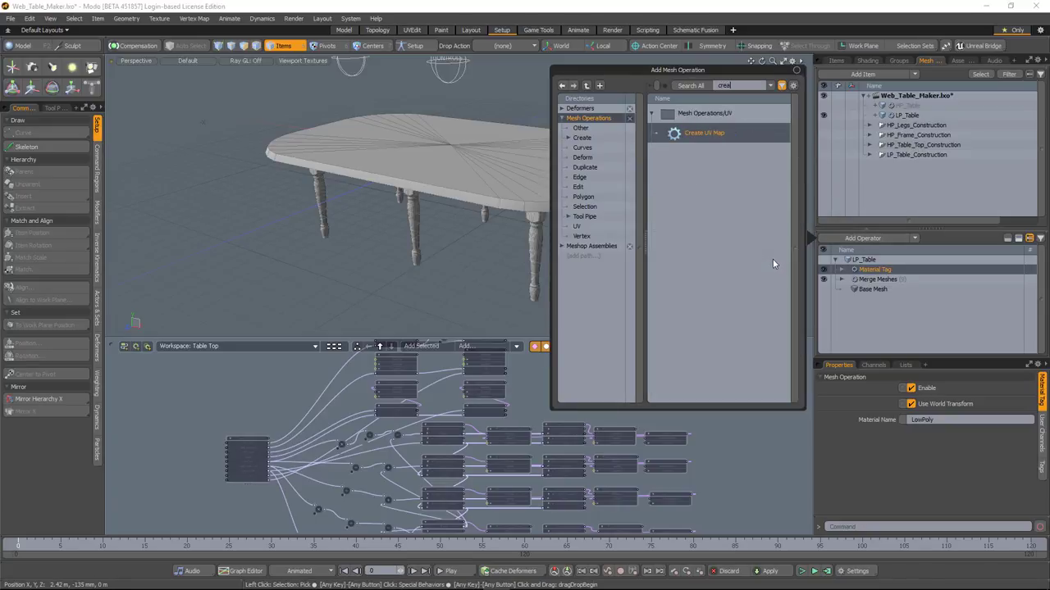
{"action": "double_click", "coordinate": [710, 134]}
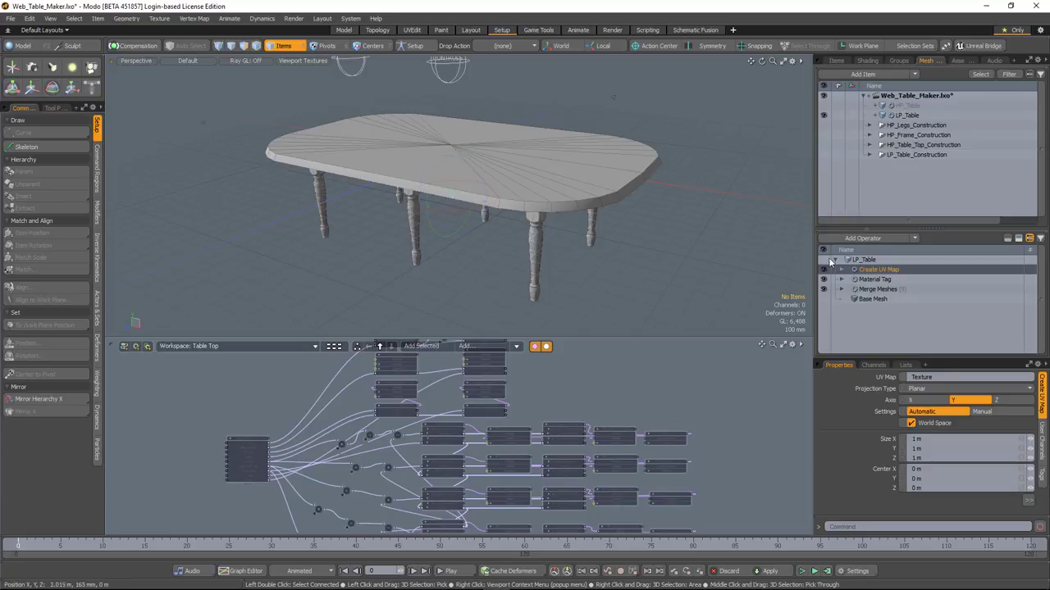
{"action": "left_click", "coordinate": [932, 316]}
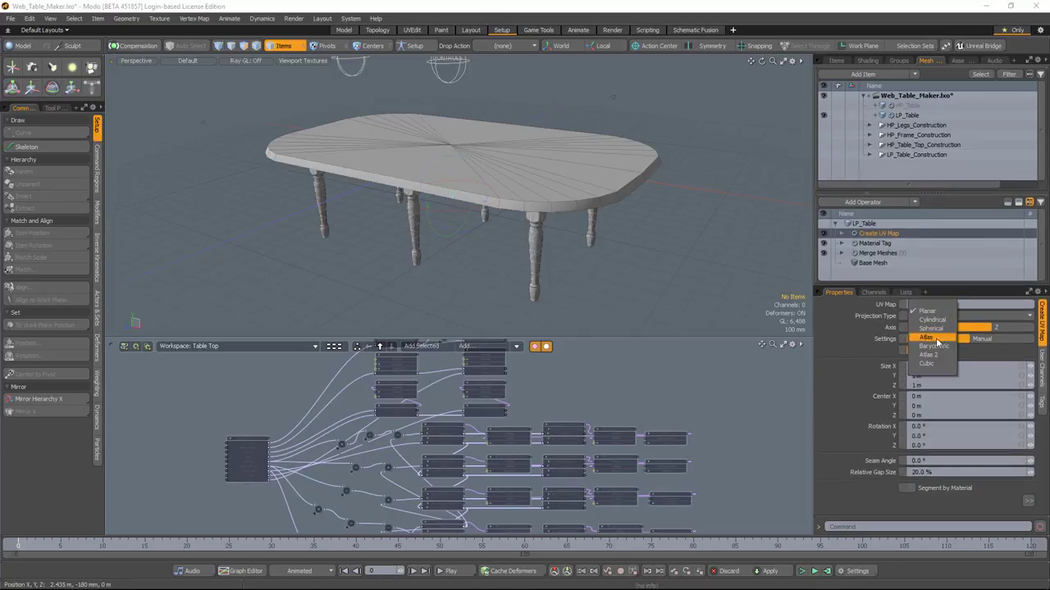
{"action": "left_click", "coordinate": [577, 261]}
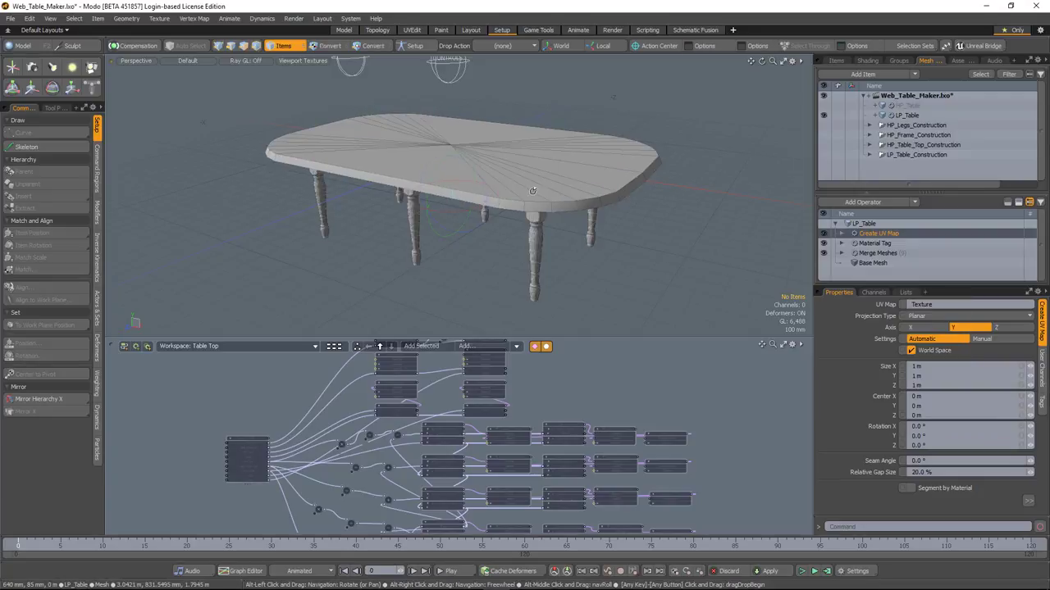
{"action": "left_click_drag", "start_coordinate": [576, 213], "coordinate": [598, 217], "text": "alt+shift"}
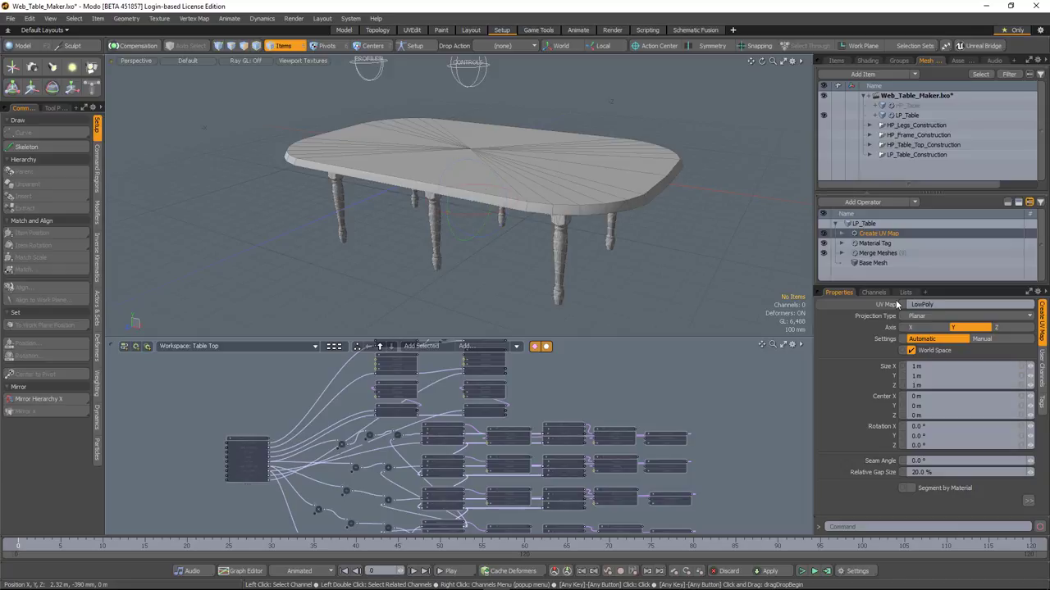
{"action": "left_click_drag", "start_coordinate": [375, 271], "coordinate": [370, 262], "text": "alt"}
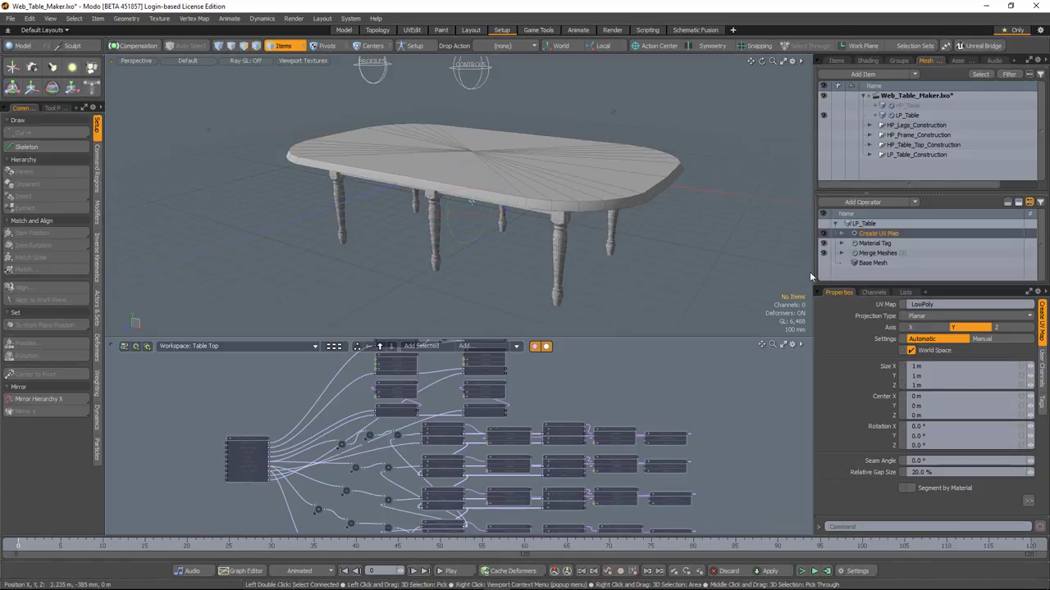
Display the LowPoly UV map in the UV Editor and change its projection type to Atlas
{"action": "left_click", "coordinate": [905, 292]}
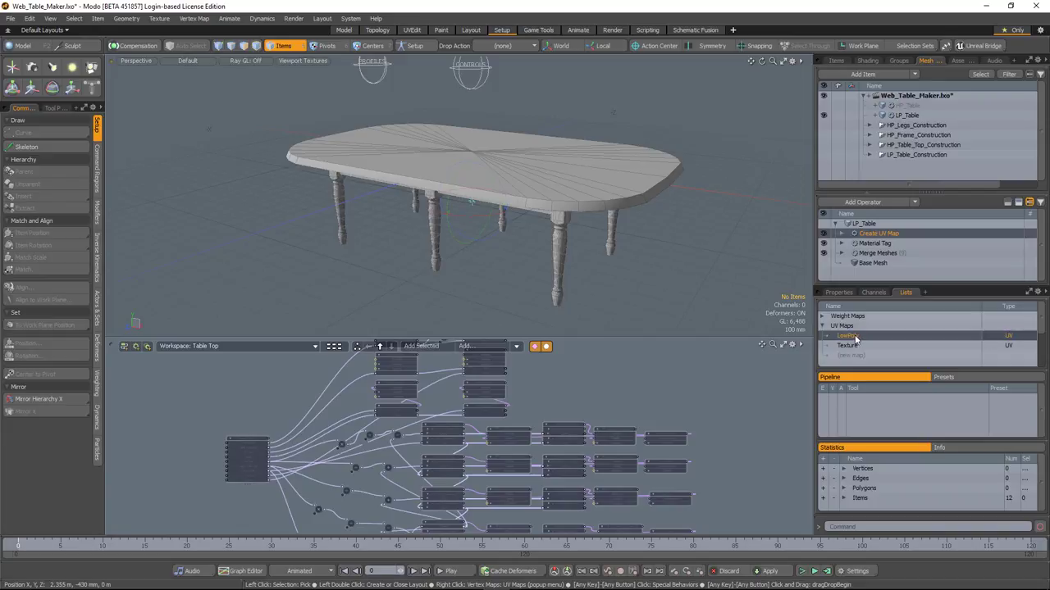
{"action": "double_click", "coordinate": [849, 338]}
{"action": "mouse_move", "coordinate": [551, 228]}
{"action": "left_mouse_down", "text": "alt+shift"}
{"action": "mouse_move", "coordinate": [647, 230]}
{"action": "mouse_move", "coordinate": [469, 229]}
{"action": "left_mouse_up", "text": "alt+shift"}
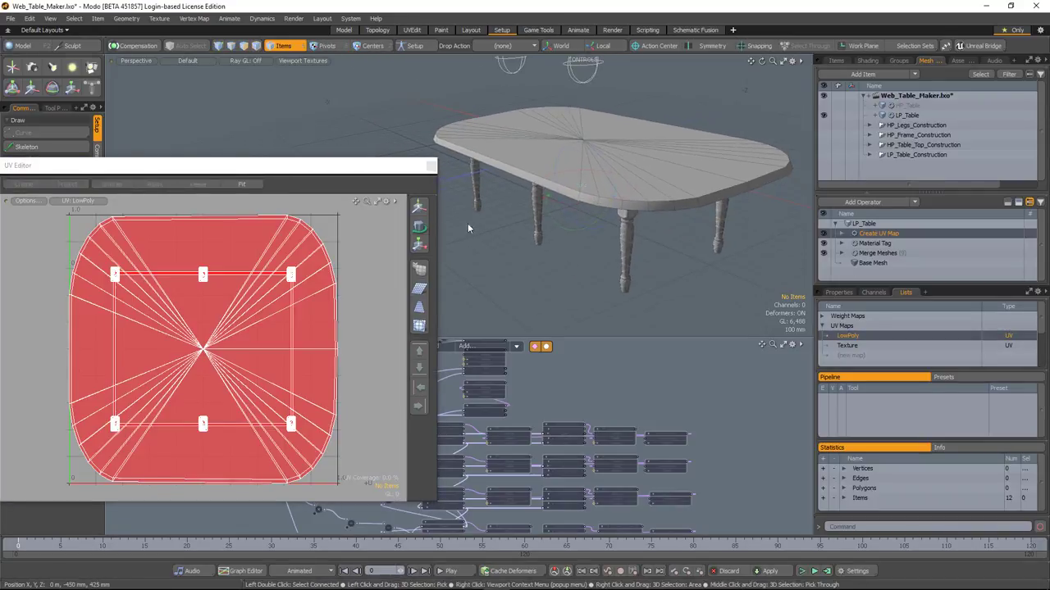
{"action": "left_click", "coordinate": [838, 293]}
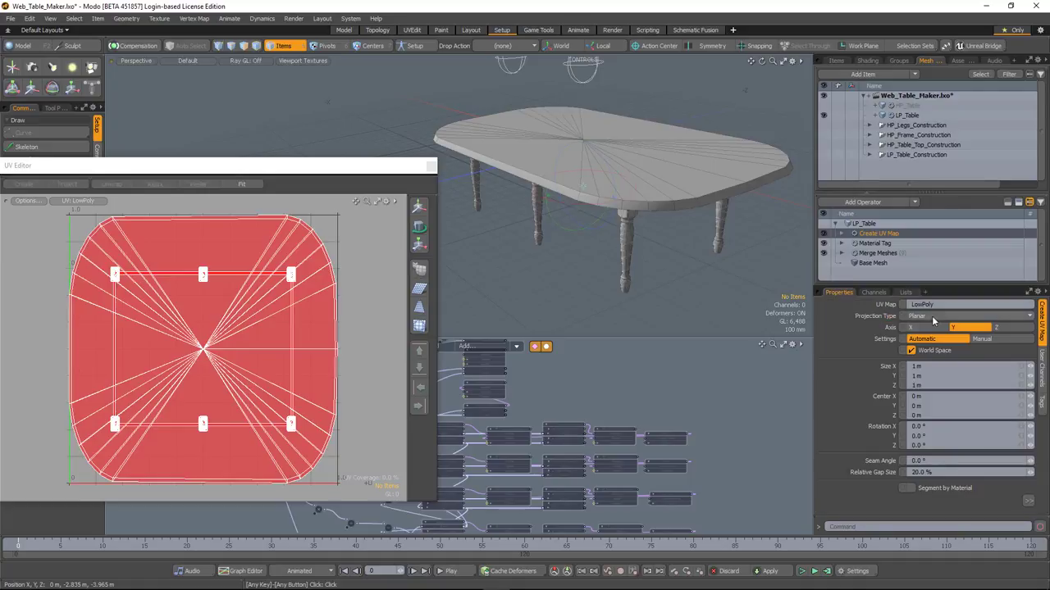
{"action": "left_click", "coordinate": [935, 318]}
{"action": "left_click", "coordinate": [935, 344]}
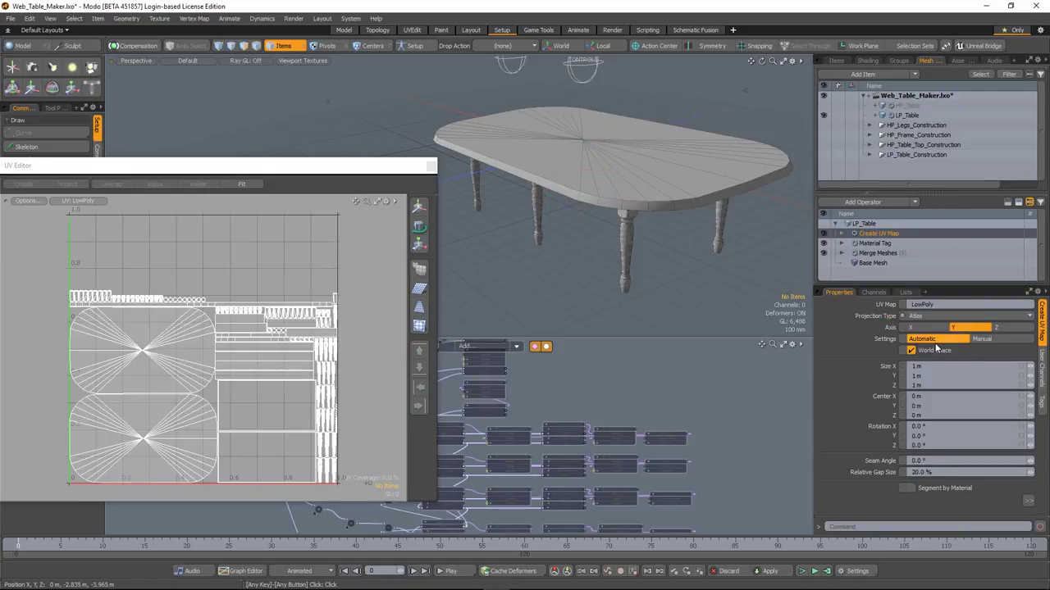
Show the user channels of Table Controls and try the Square option on the low-poly table
{"action": "left_click_drag", "start_coordinate": [616, 251], "coordinate": [585, 133], "text": "alt"}
{"action": "left_click", "coordinate": [583, 115]}
{"action": "left_click", "coordinate": [1041, 457]}
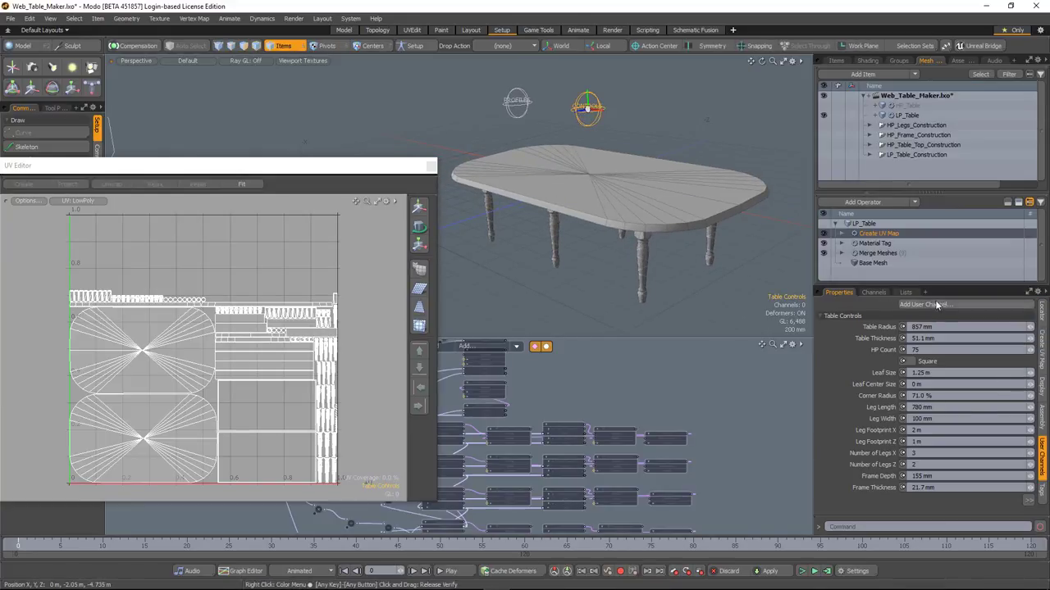
{"action": "left_click_drag", "start_coordinate": [937, 289], "coordinate": [936, 265]}
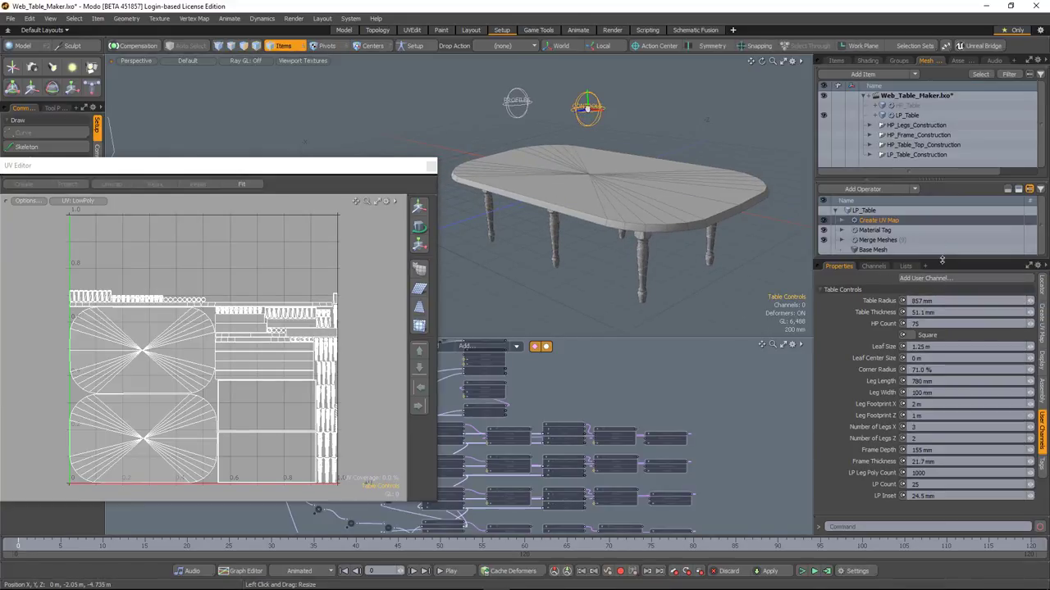
{"action": "left_click", "coordinate": [911, 337]}
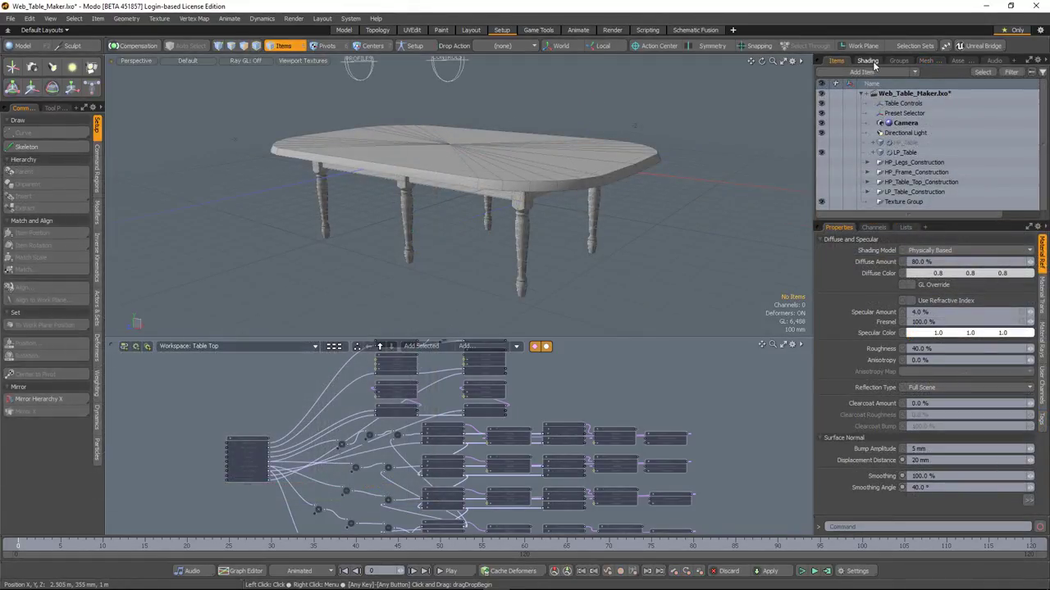
Add a Group to the Shader Tree and create a Material inside it
{"action": "left_click", "coordinate": [867, 60]}
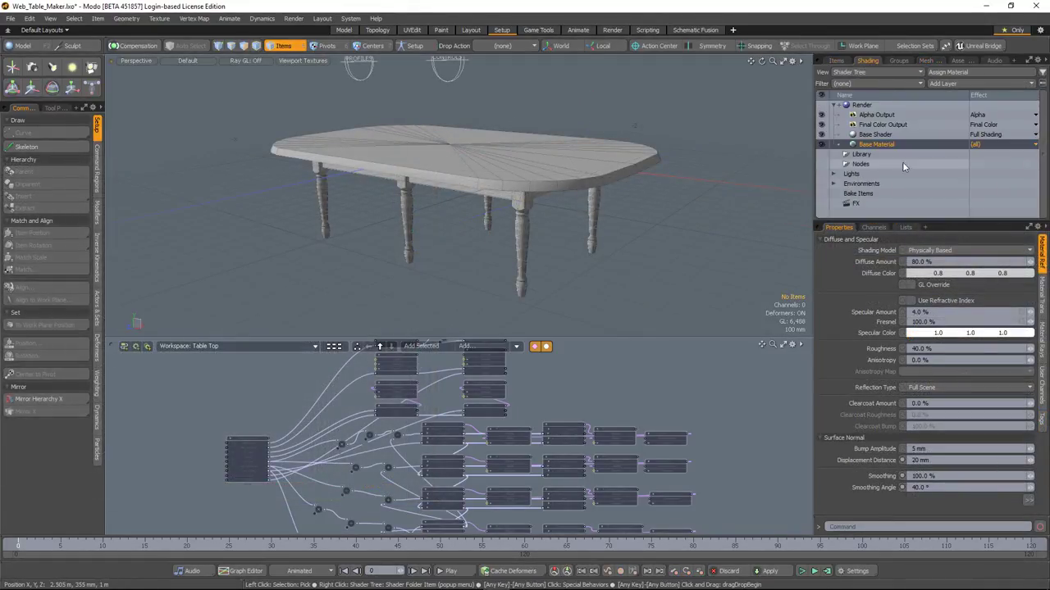
{"action": "left_click", "coordinate": [946, 82]}
{"action": "left_click", "coordinate": [925, 114]}
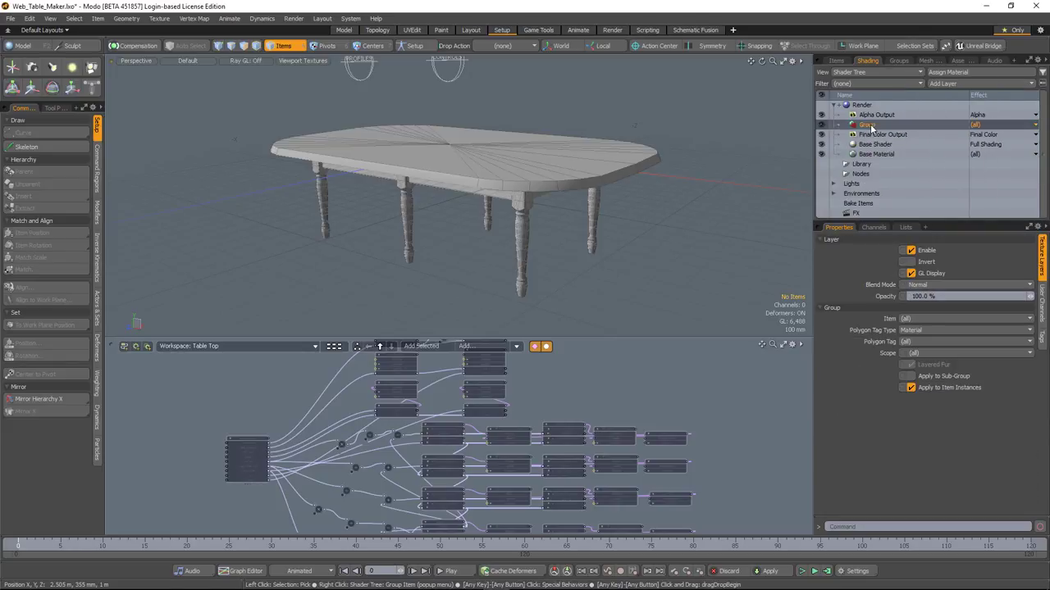
{"action": "left_click", "coordinate": [944, 83]}
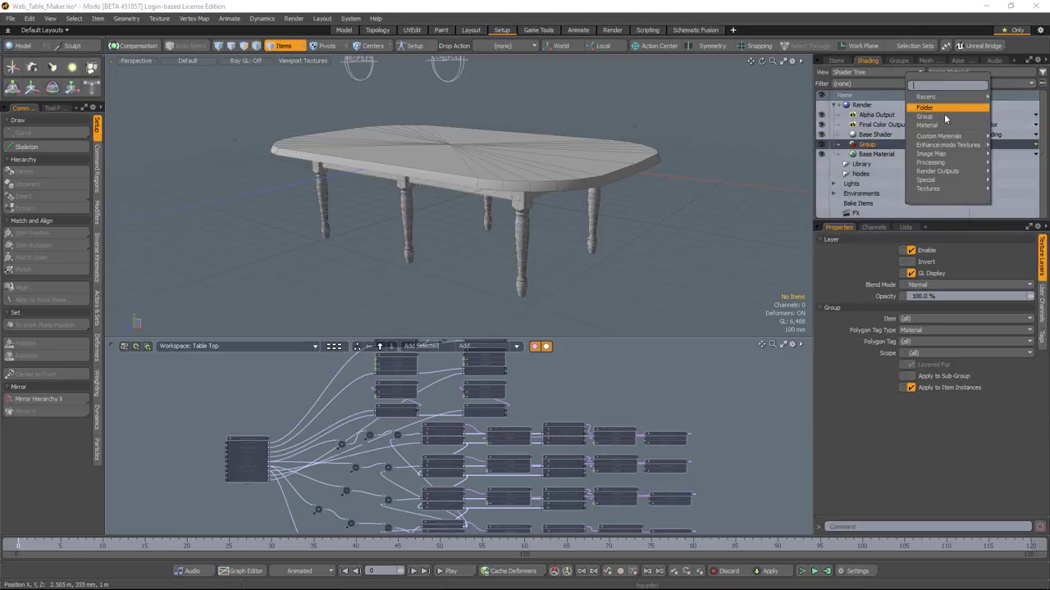
{"action": "left_click", "coordinate": [942, 123]}
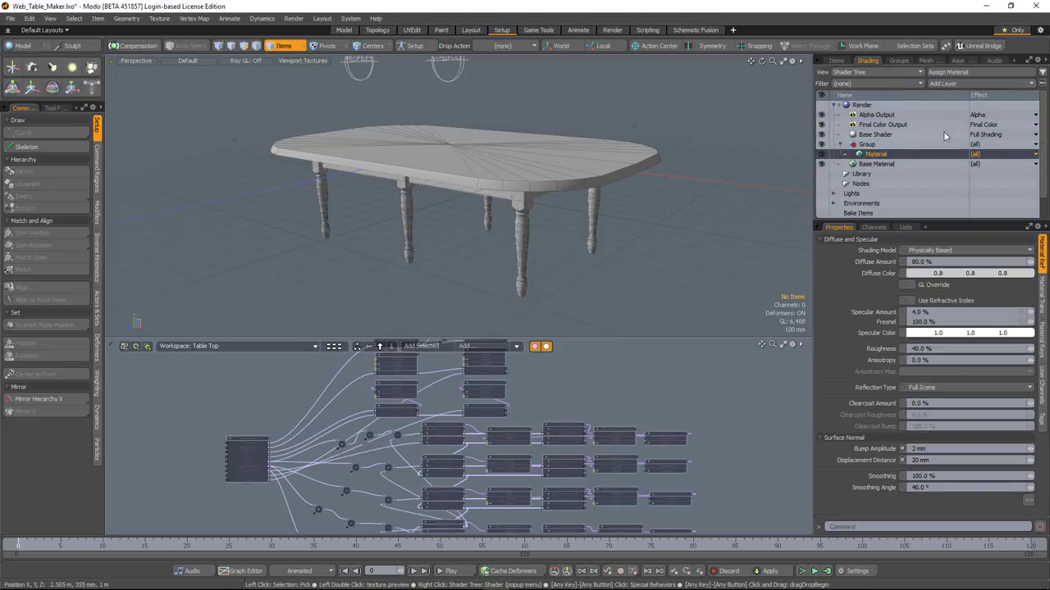
Set the new shader group's polygon tag to LowPoly
{"action": "left_click", "coordinate": [867, 144]}
{"action": "left_click", "coordinate": [917, 341]}
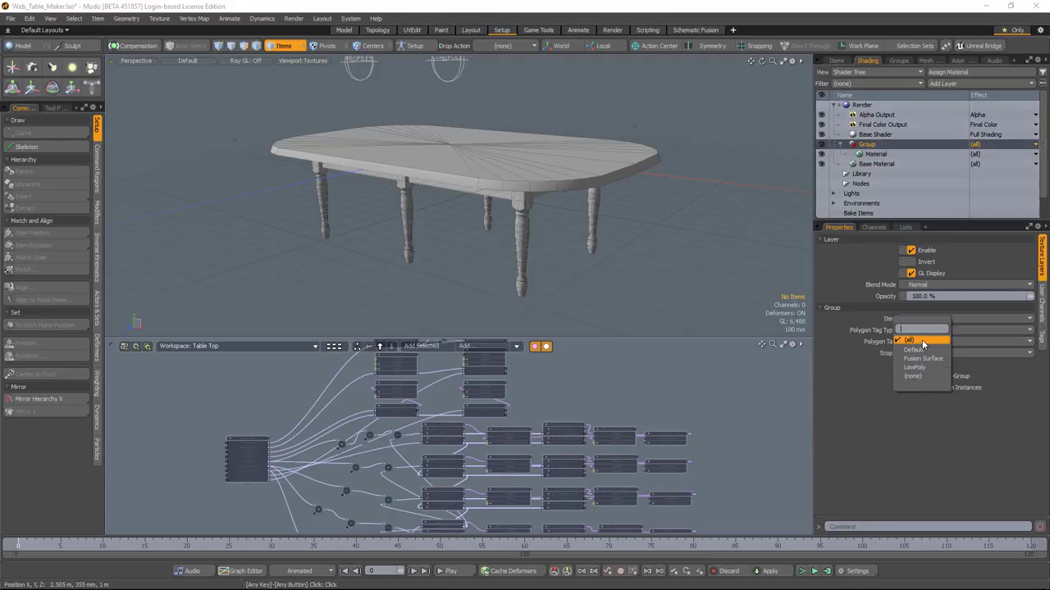
{"action": "left_click", "coordinate": [919, 371]}
Add the Wood.JPG image map above the Material in the LowPoly group
{"action": "left_click", "coordinate": [894, 154]}
{"action": "left_click", "coordinate": [942, 83]}
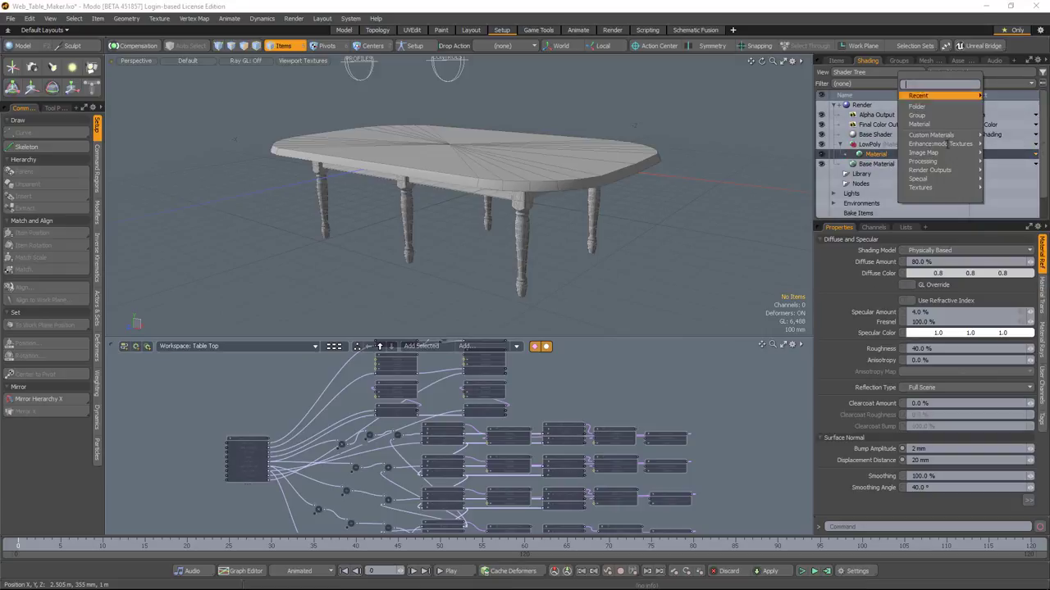
{"action": "mouse_move", "coordinate": [923, 153]}
{"action": "left_click", "coordinate": [873, 141]}
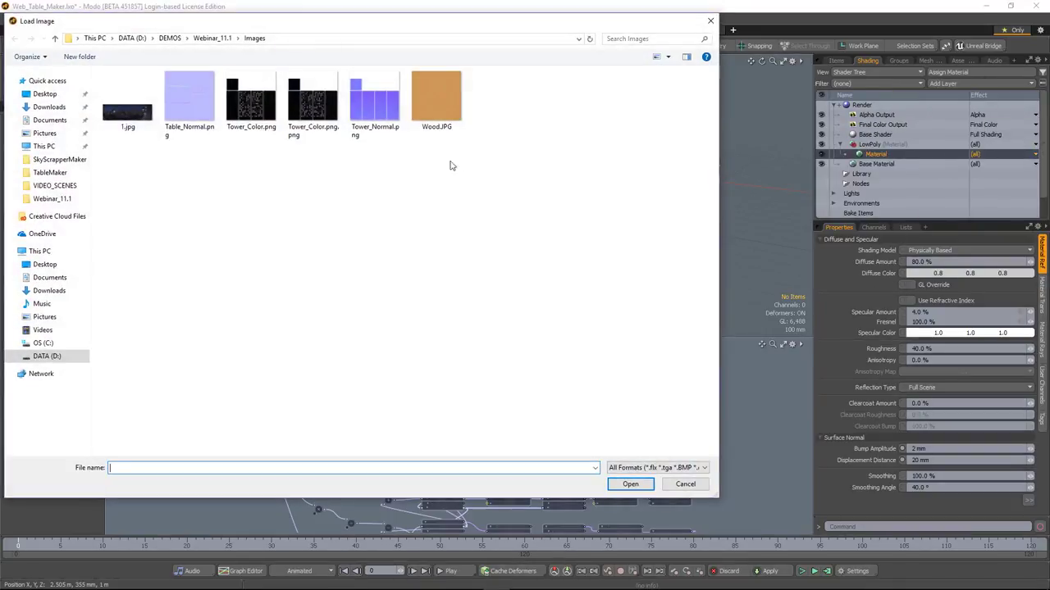
{"action": "left_click", "coordinate": [629, 484]}
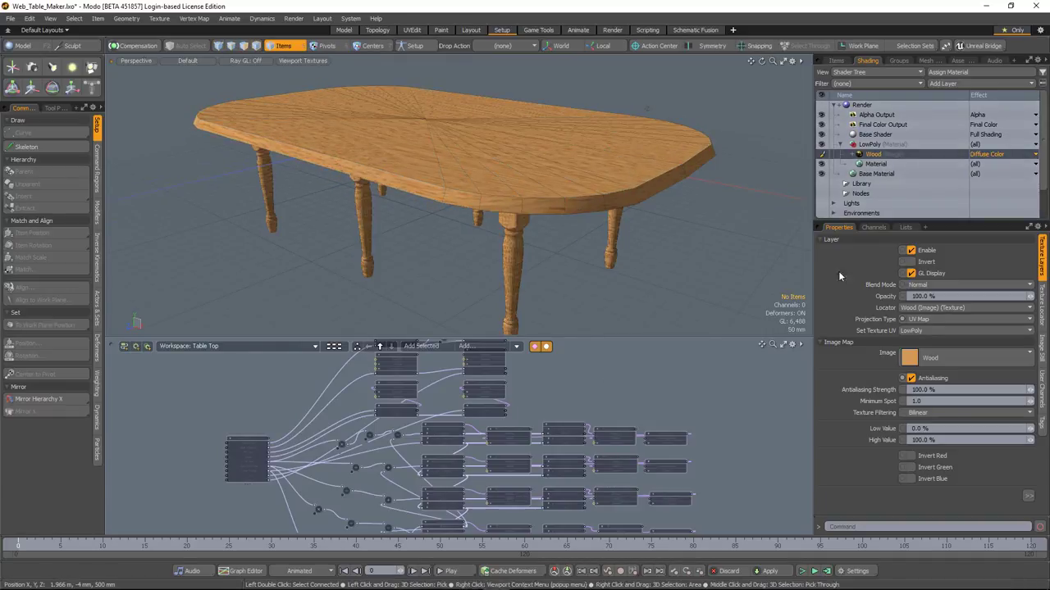
Set the Wood texture's horizontal and vertical wrap to 2.0
{"action": "left_click", "coordinate": [1041, 311]}
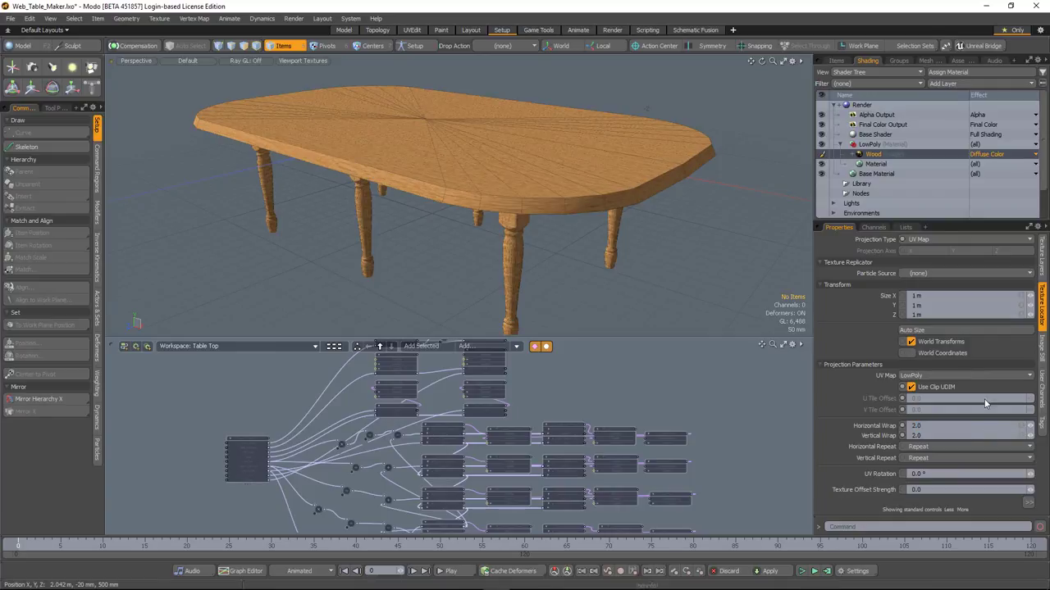
{"action": "scroll", "coordinate": [495, 218], "scroll_direction": "down", "scroll_amount": 3}
{"action": "left_click_drag", "start_coordinate": [495, 218], "coordinate": [616, 238], "text": "alt"}
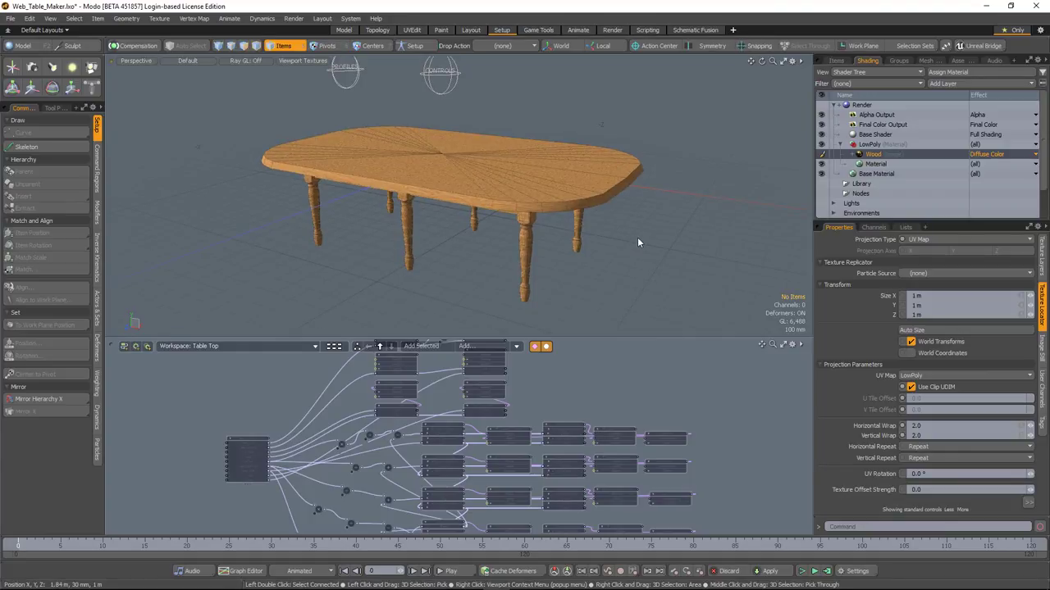
Add a blank color texture saved as TableNorm.png in the Images folder, with 1024 x 1024 resolution and RGBA format
{"action": "left_click", "coordinate": [160, 18]}
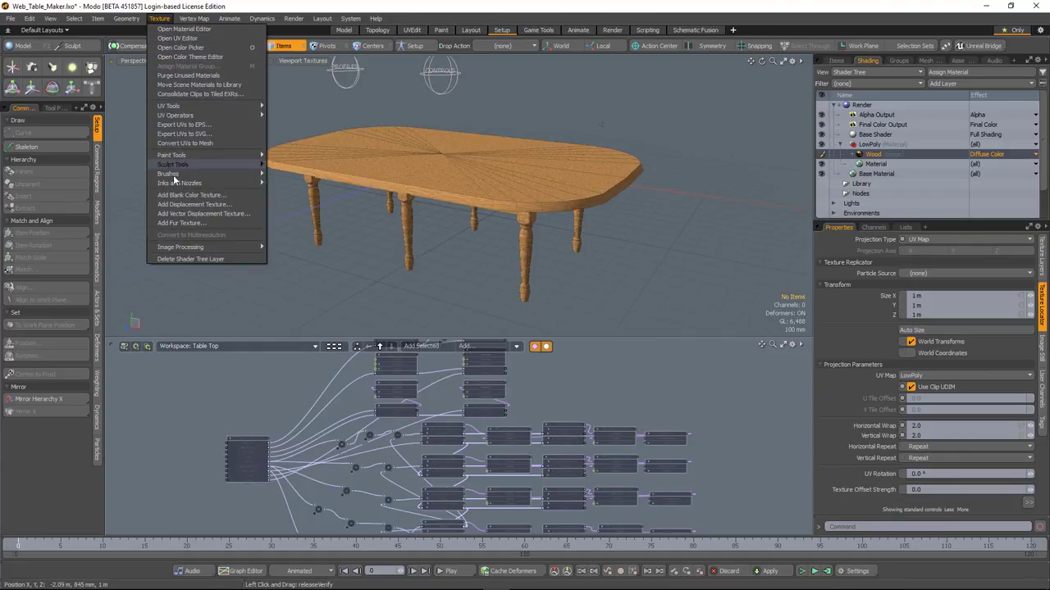
{"action": "left_click", "coordinate": [178, 197]}
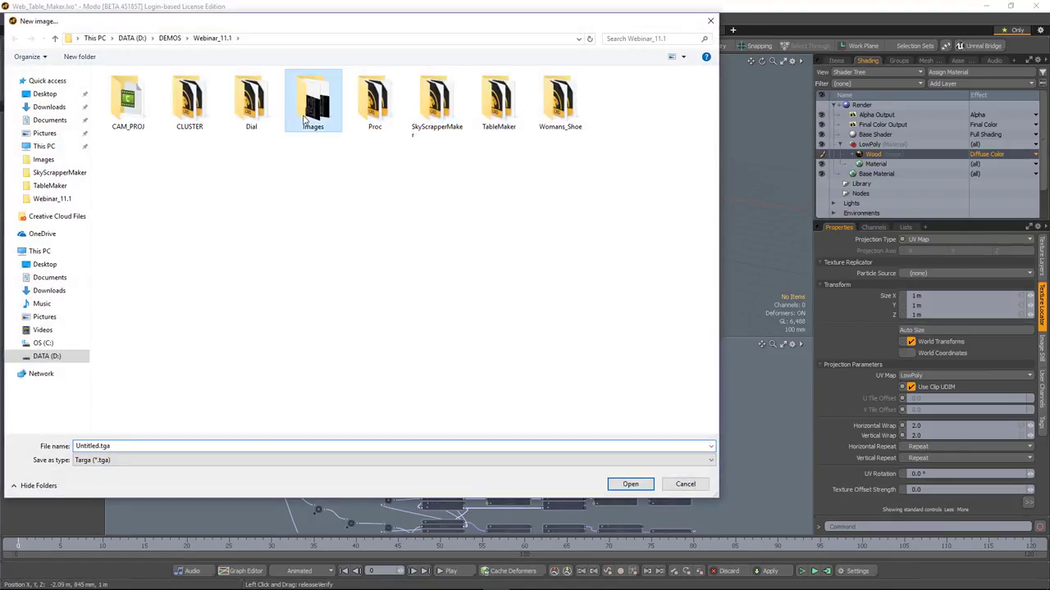
{"action": "double_click", "coordinate": [314, 103]}
{"action": "left_click", "coordinate": [128, 460]}
{"action": "left_click", "coordinate": [127, 371]}
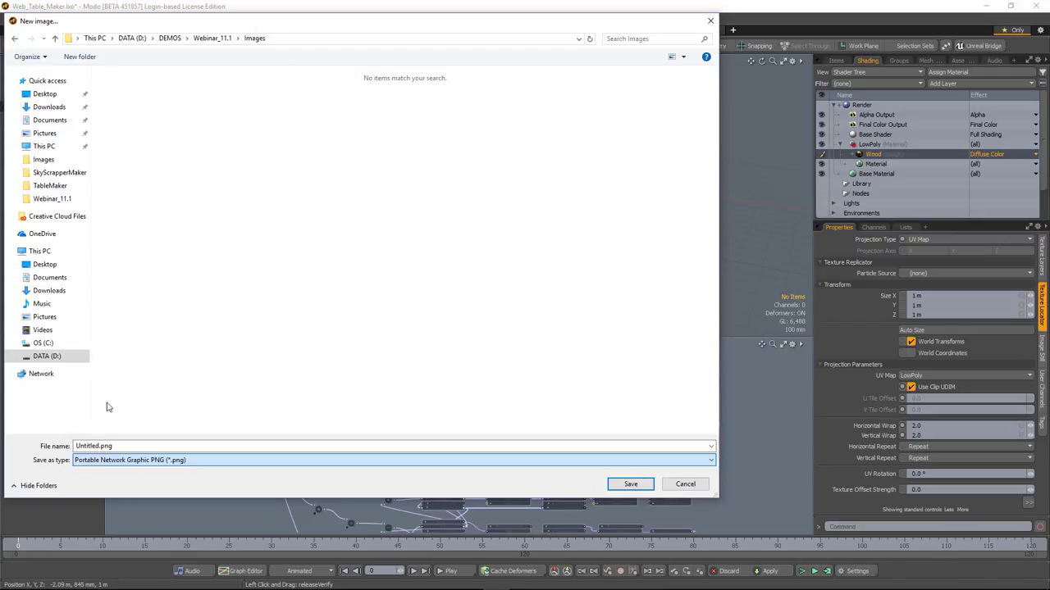
{"action": "left_click", "coordinate": [94, 446]}
{"action": "left_click", "coordinate": [80, 446]}
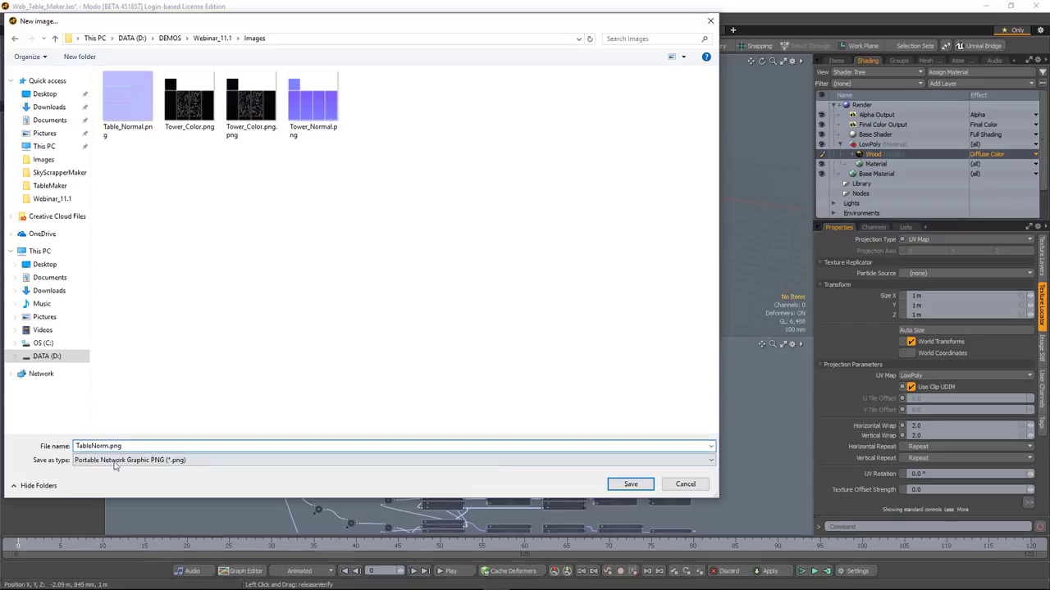
{"action": "left_click", "coordinate": [630, 483]}
{"action": "left_click", "coordinate": [774, 246]}
{"action": "left_click", "coordinate": [773, 243]}
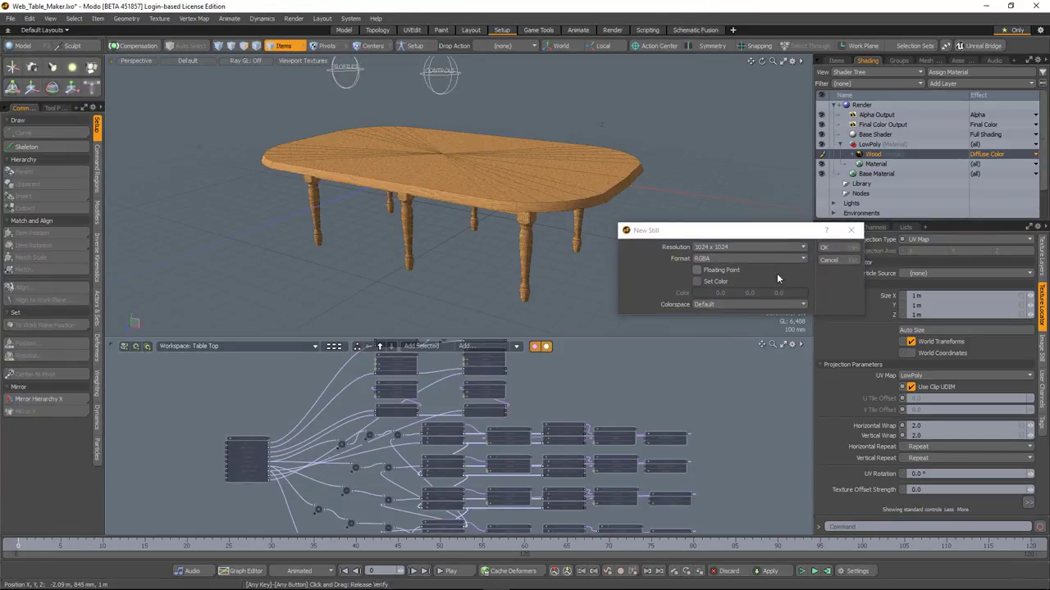
{"action": "left_click", "coordinate": [825, 250]}
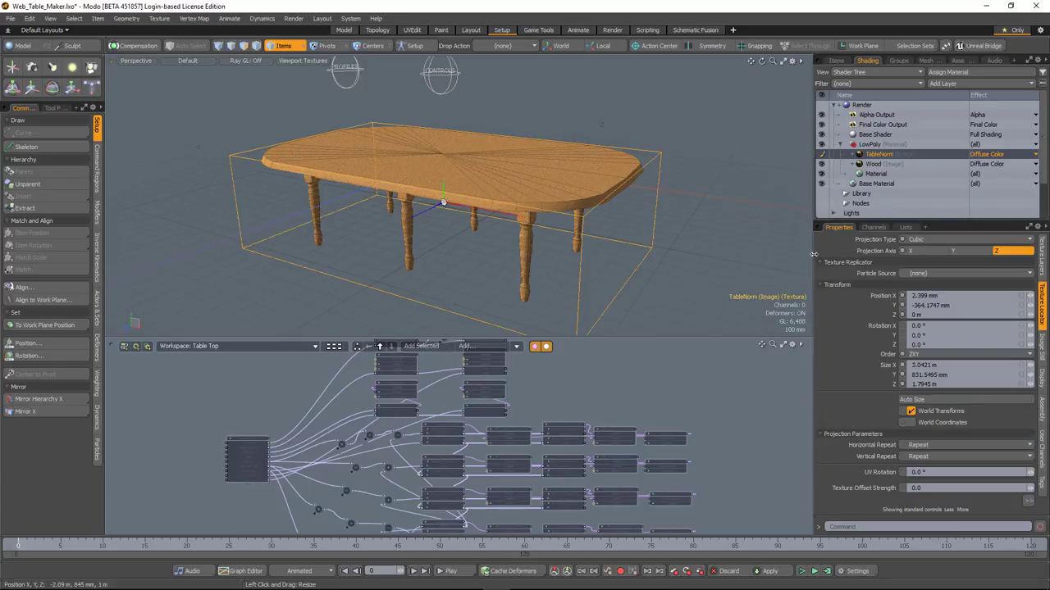
Change the TableNorm image's effect to Normal and accept setting its color correction to none
{"action": "left_click", "coordinate": [1017, 155]}
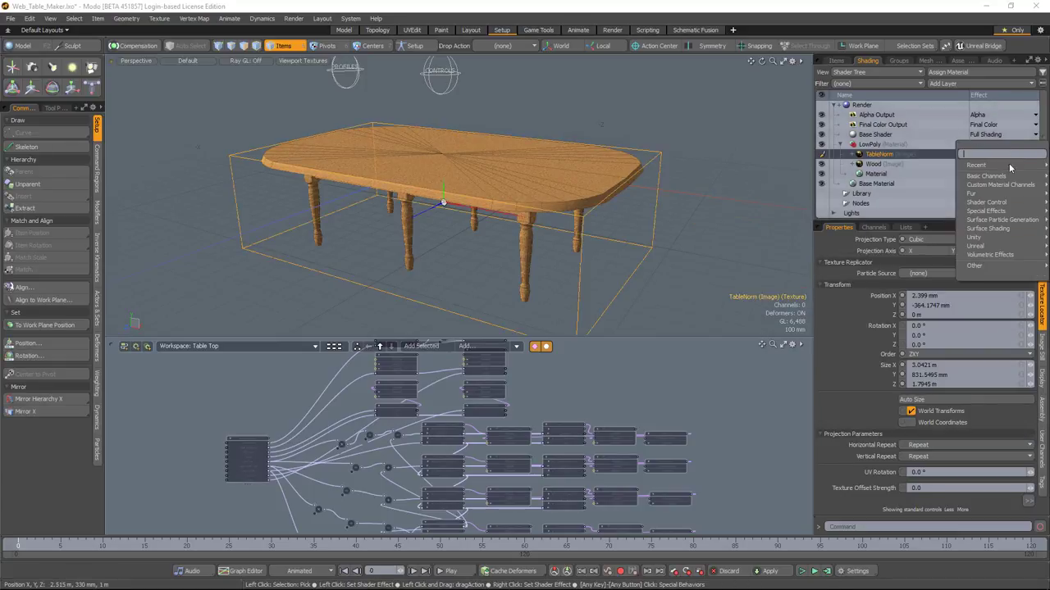
{"action": "mouse_move", "coordinate": [1007, 178]}
{"action": "mouse_move", "coordinate": [992, 229]}
{"action": "left_click", "coordinate": [931, 244]}
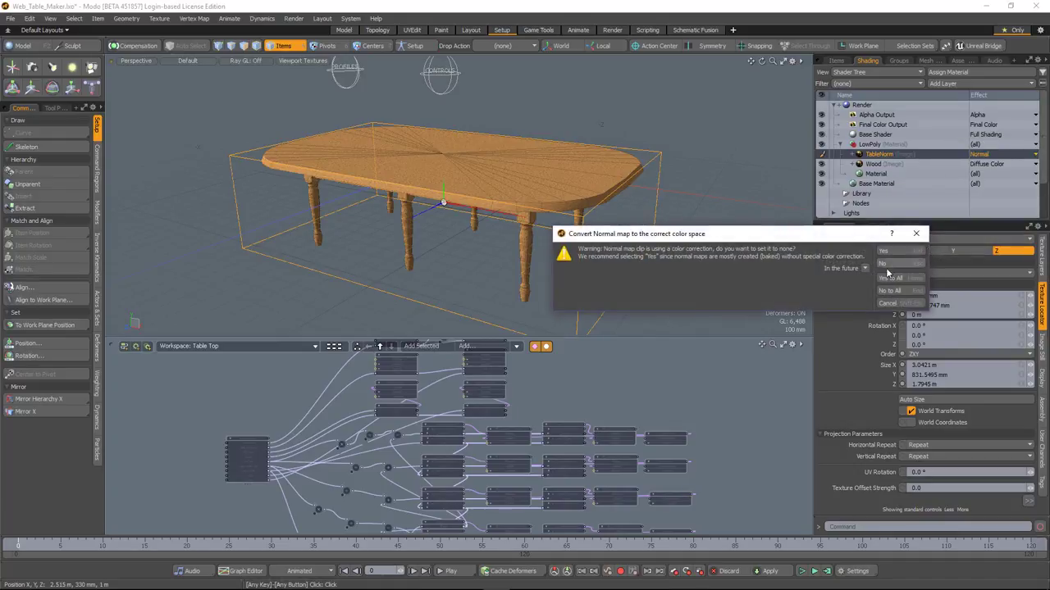
{"action": "left_click", "coordinate": [898, 251]}
Set TableNorm's projection type to UV Map and assign the LowPoly UV map
{"action": "left_click", "coordinate": [1042, 262]}
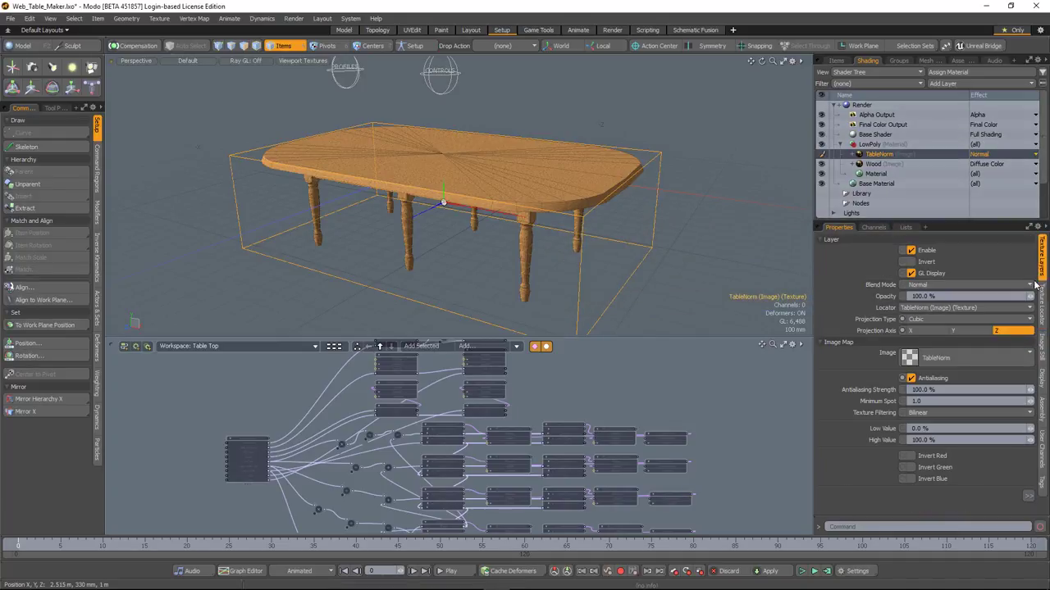
{"action": "left_click_drag", "start_coordinate": [909, 223], "coordinate": [908, 194]}
{"action": "left_click", "coordinate": [1040, 288]}
{"action": "left_click", "coordinate": [936, 210]}
{"action": "left_click", "coordinate": [936, 243]}
{"action": "left_click", "coordinate": [939, 245]}
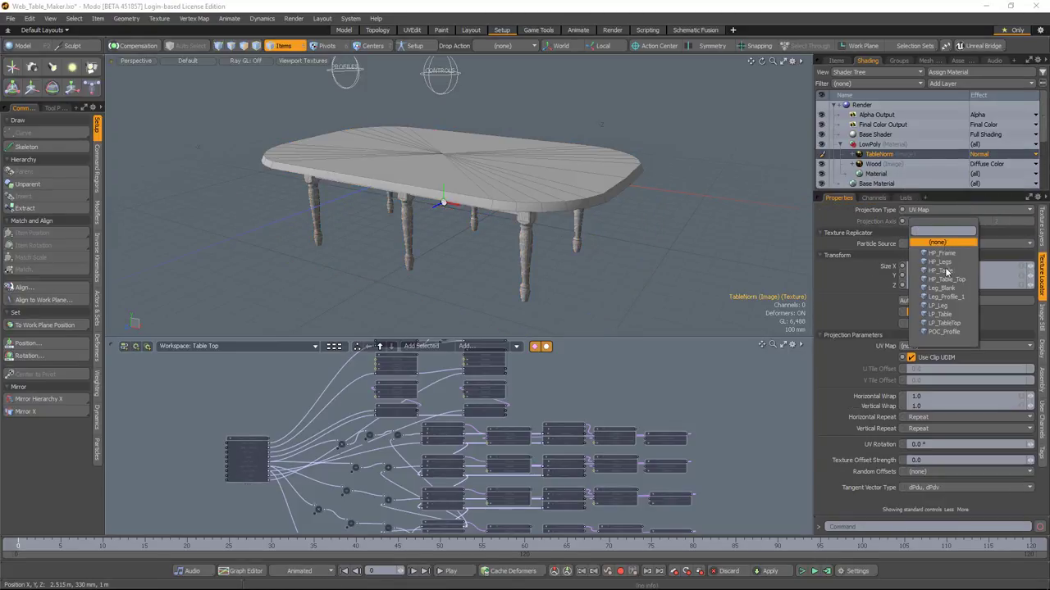
{"action": "left_click", "coordinate": [879, 338]}
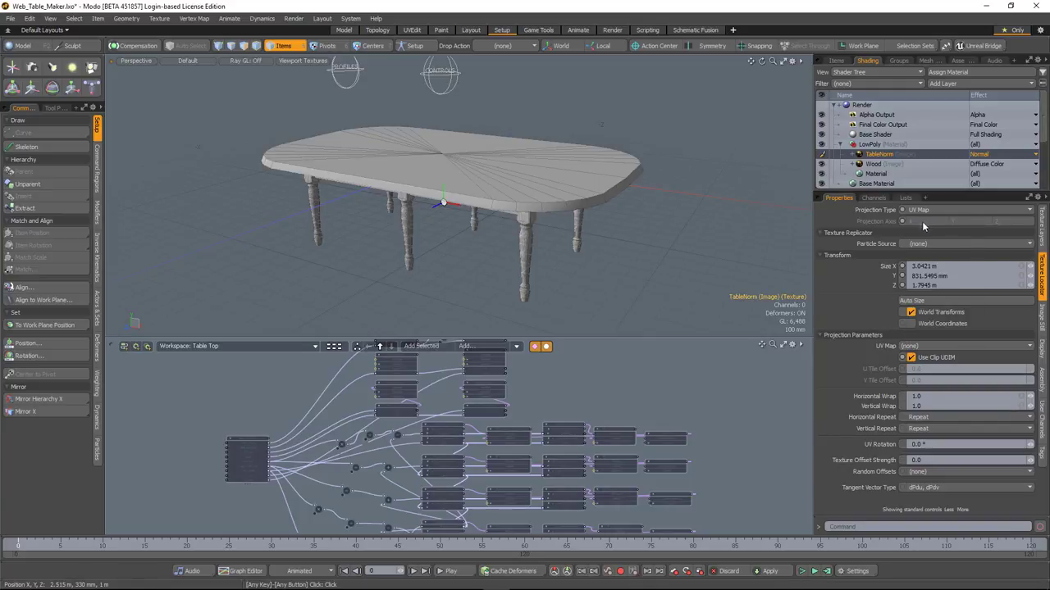
{"action": "left_click", "coordinate": [930, 347]}
{"action": "left_click", "coordinate": [930, 355]}
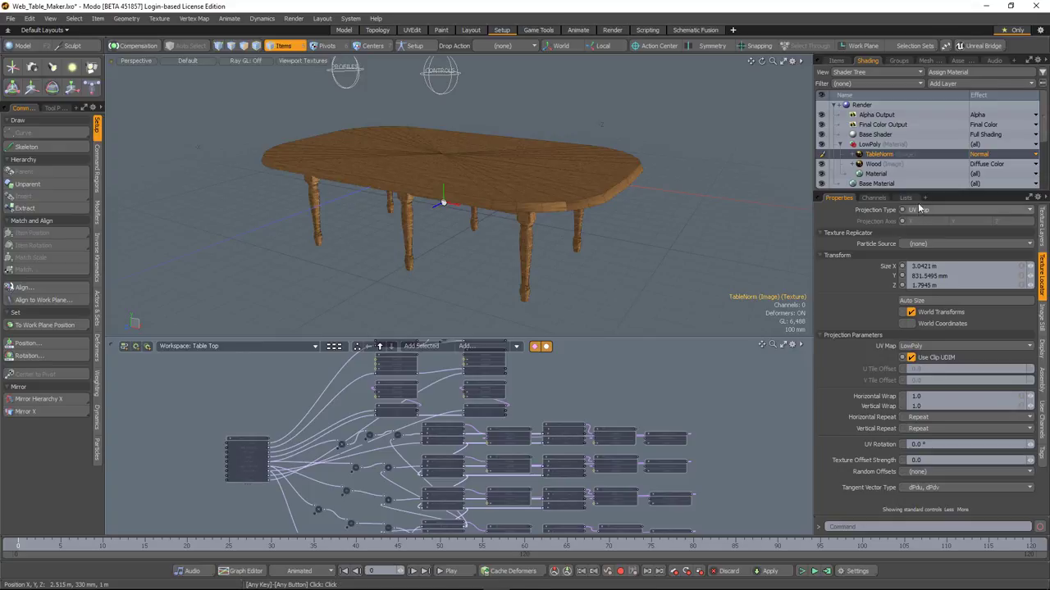
Make the HP_Table mesh visible together with LP_Table
{"action": "left_click_drag", "start_coordinate": [921, 194], "coordinate": [922, 335]}
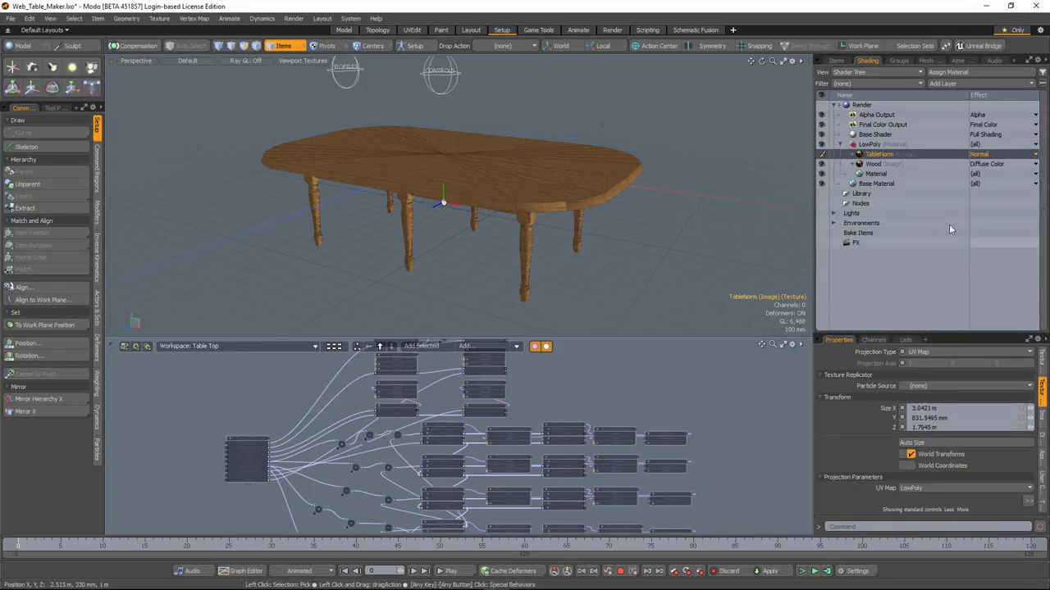
{"action": "left_click", "coordinate": [836, 59]}
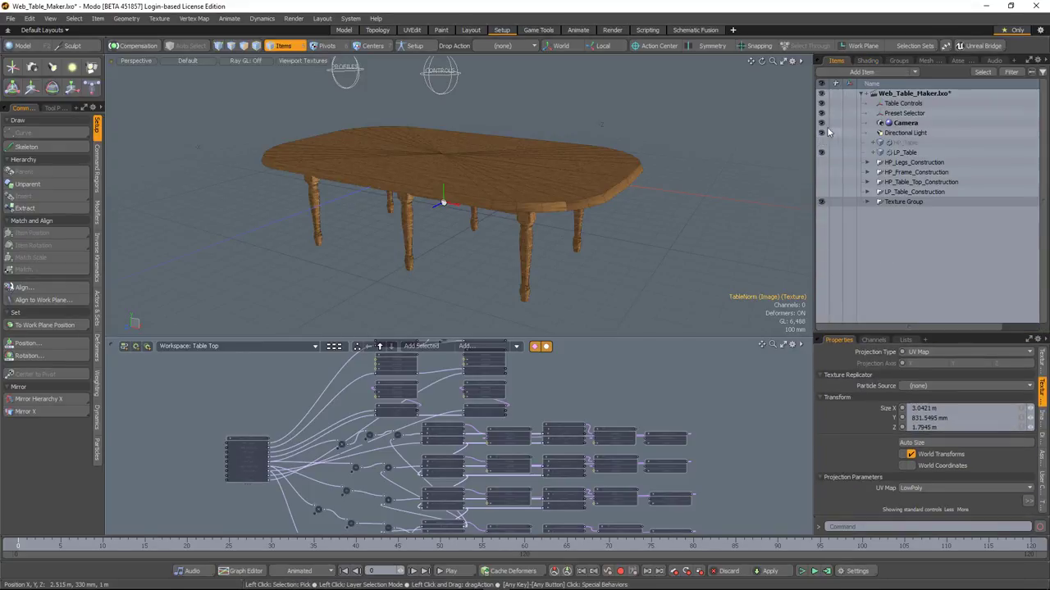
{"action": "left_click", "coordinate": [822, 143]}
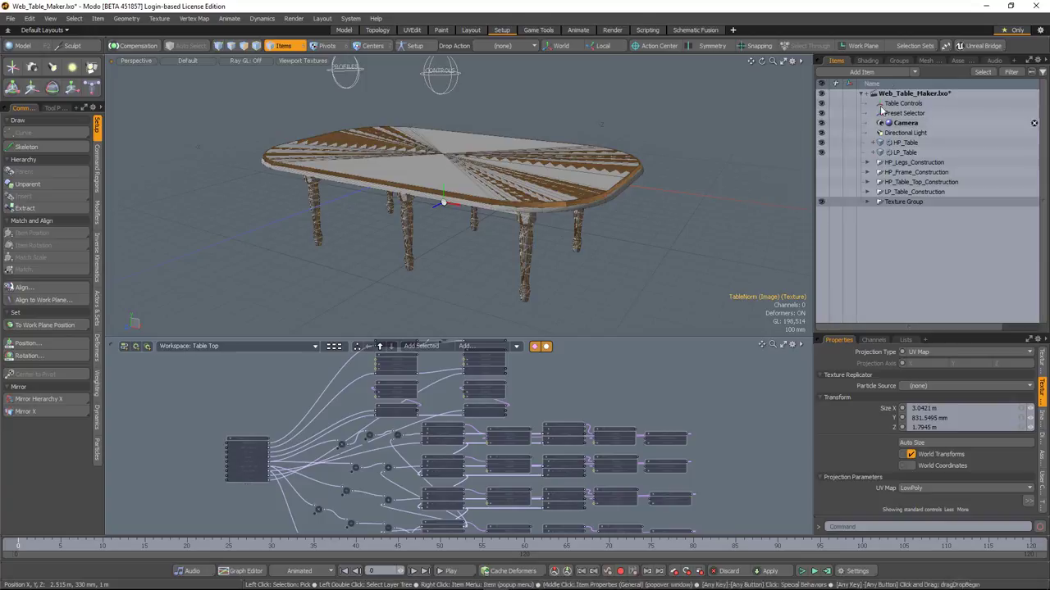
Bake from object to texture into TableNorm with a distance of 100, then close the render window
{"action": "left_click", "coordinate": [869, 63]}
{"action": "right_click", "coordinate": [884, 155]}
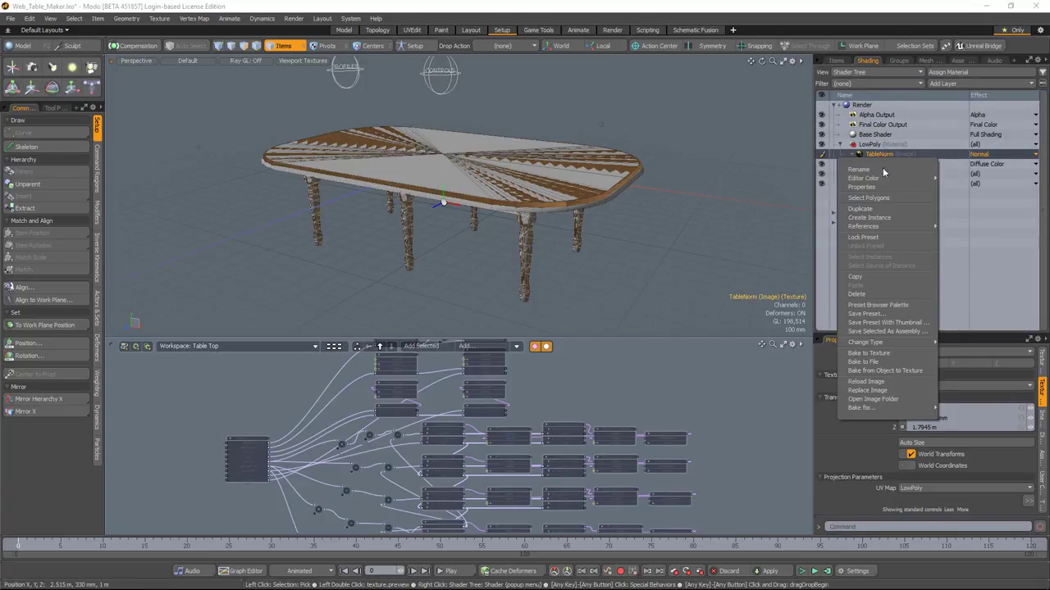
{"action": "left_click", "coordinate": [880, 370]}
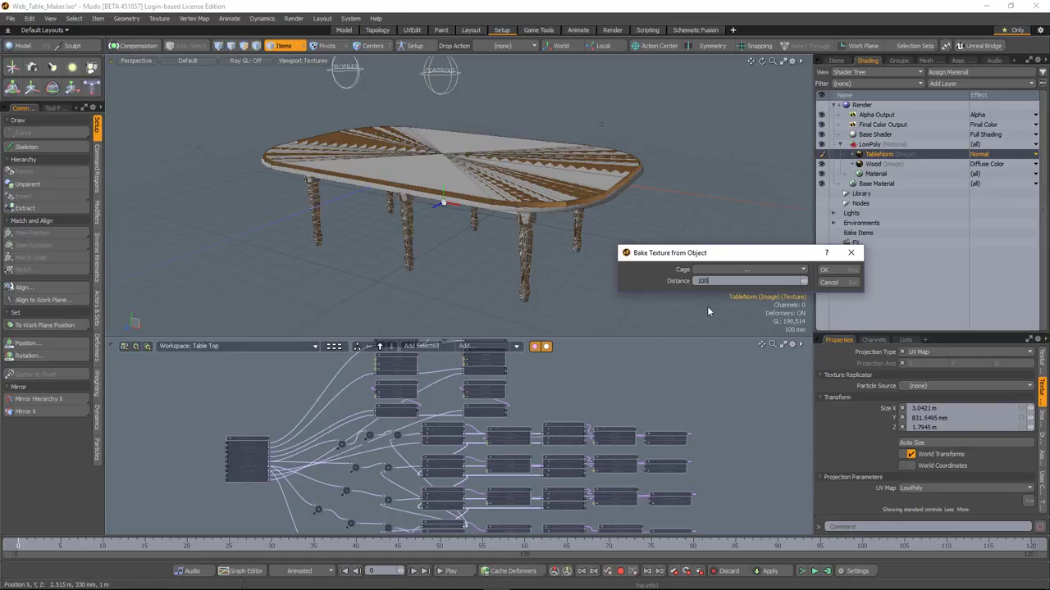
{"action": "left_click", "coordinate": [824, 270]}
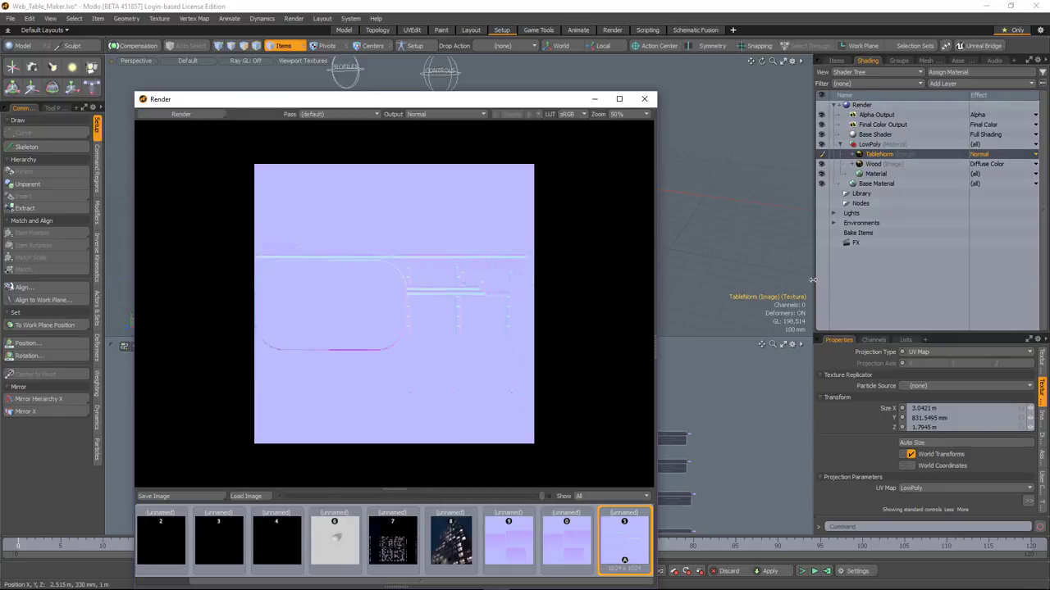
{"action": "left_click", "coordinate": [644, 98]}
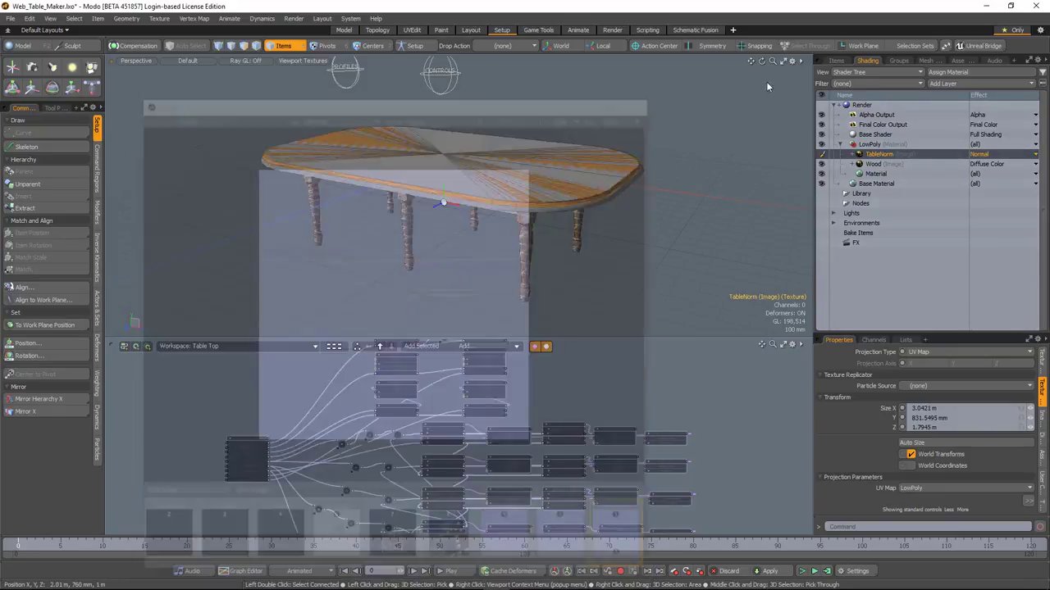
Hide HP_Table and examine the baked normal map on the low-poly table
{"action": "left_click", "coordinate": [837, 61]}
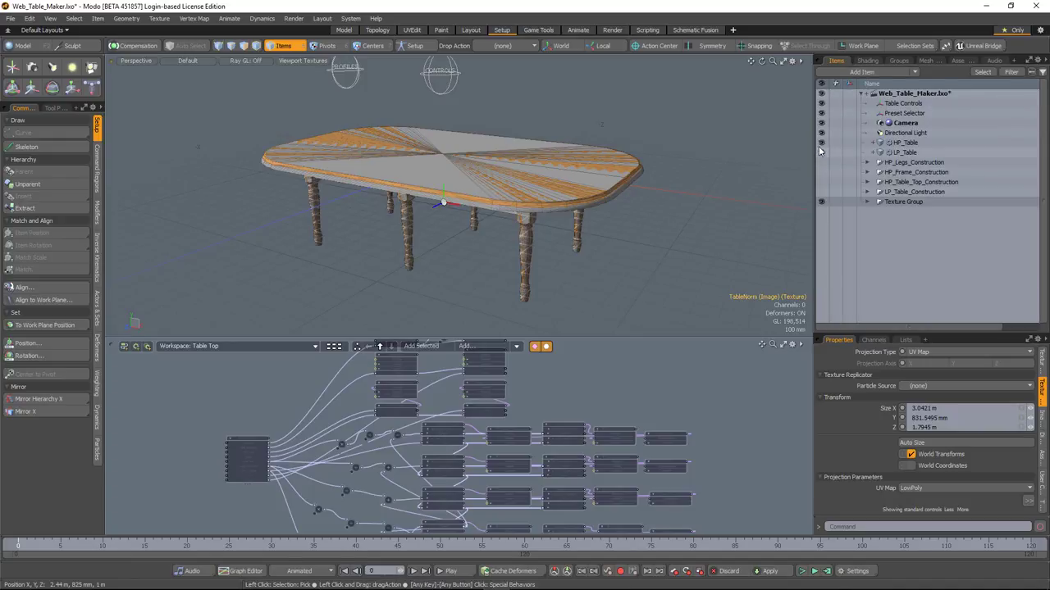
{"action": "left_click", "coordinate": [821, 142]}
{"action": "left_click", "coordinate": [517, 156]}
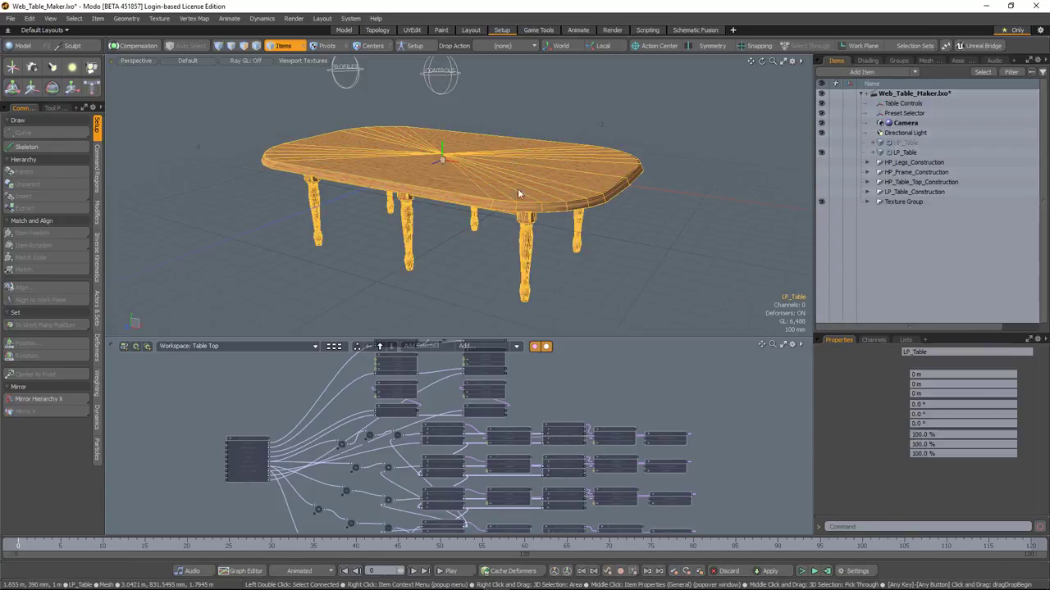
{"action": "left_click", "coordinate": [627, 279]}
{"action": "left_click_drag", "start_coordinate": [605, 233], "coordinate": [600, 271], "text": "ctrl+alt"}
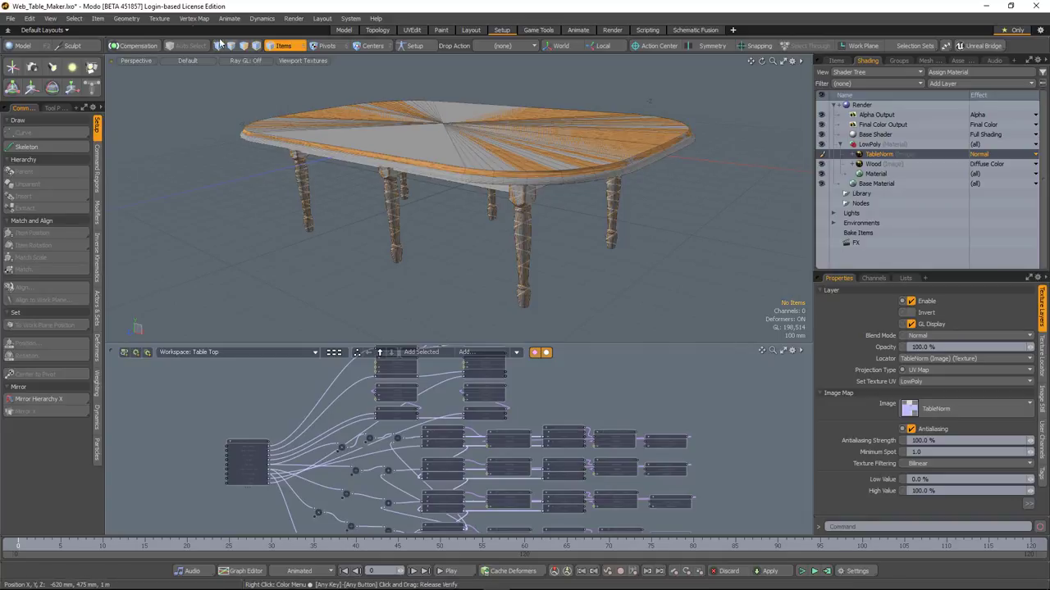
Create a Texture Bake Item with LP_Table as the target mesh and HP_Table as the source mesh
{"action": "left_click", "coordinate": [292, 18]}
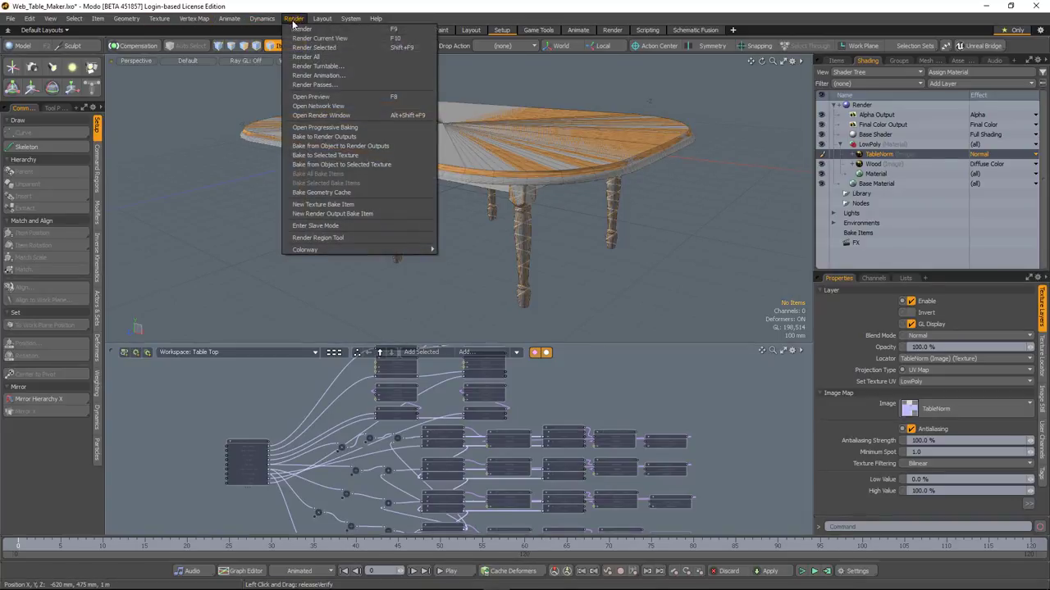
{"action": "left_click", "coordinate": [317, 205]}
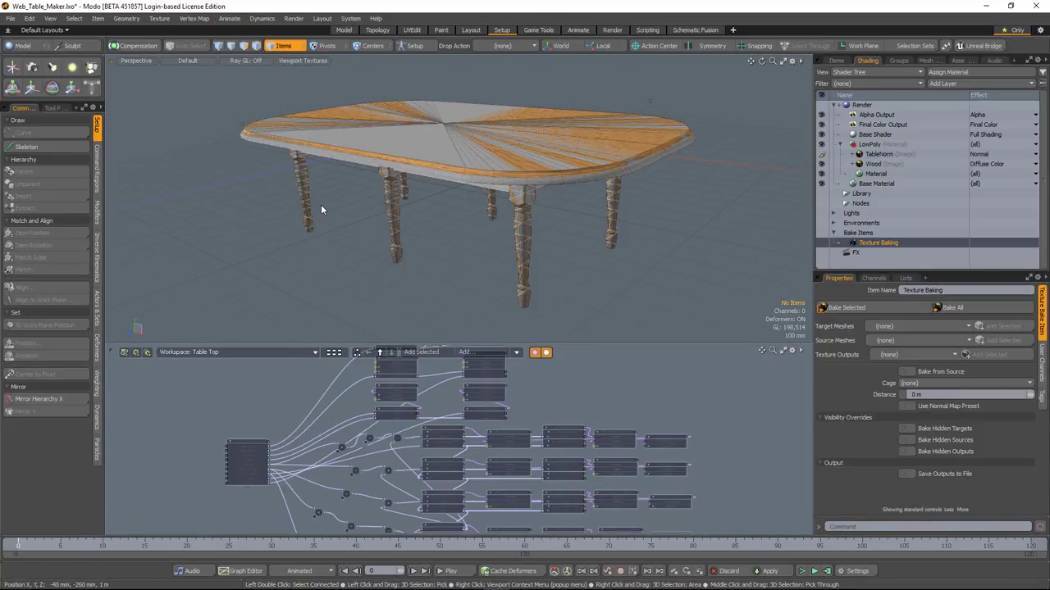
{"action": "left_click_drag", "start_coordinate": [904, 271], "coordinate": [904, 237]}
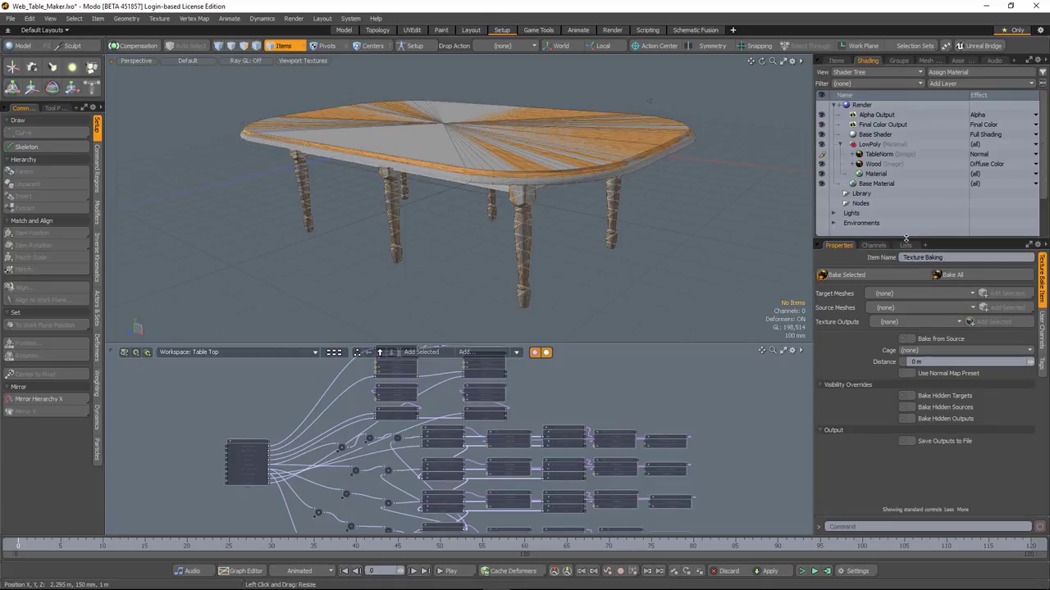
{"action": "left_click", "coordinate": [910, 293]}
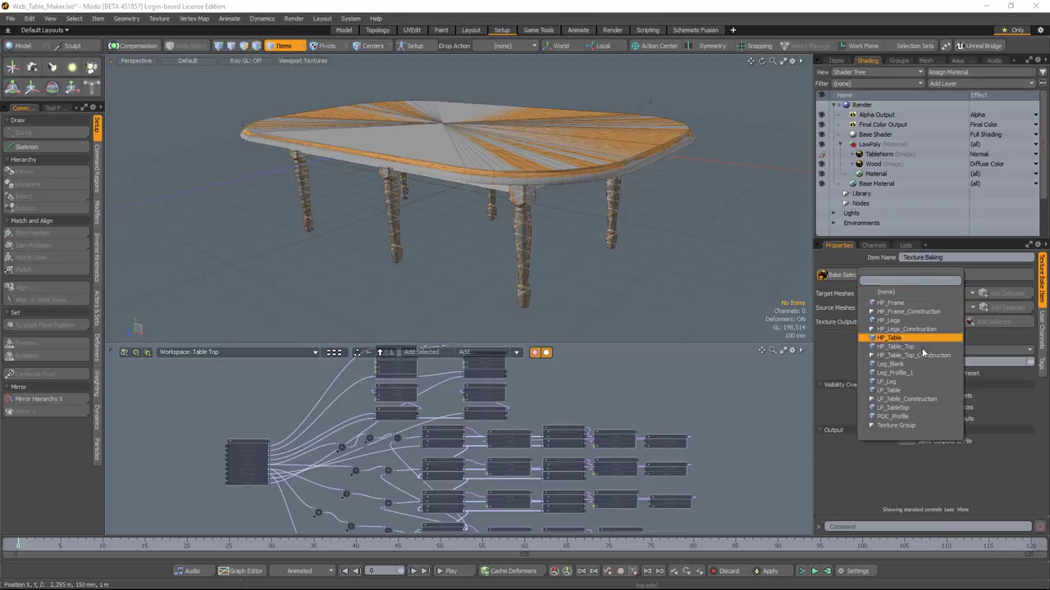
{"action": "left_click", "coordinate": [935, 392]}
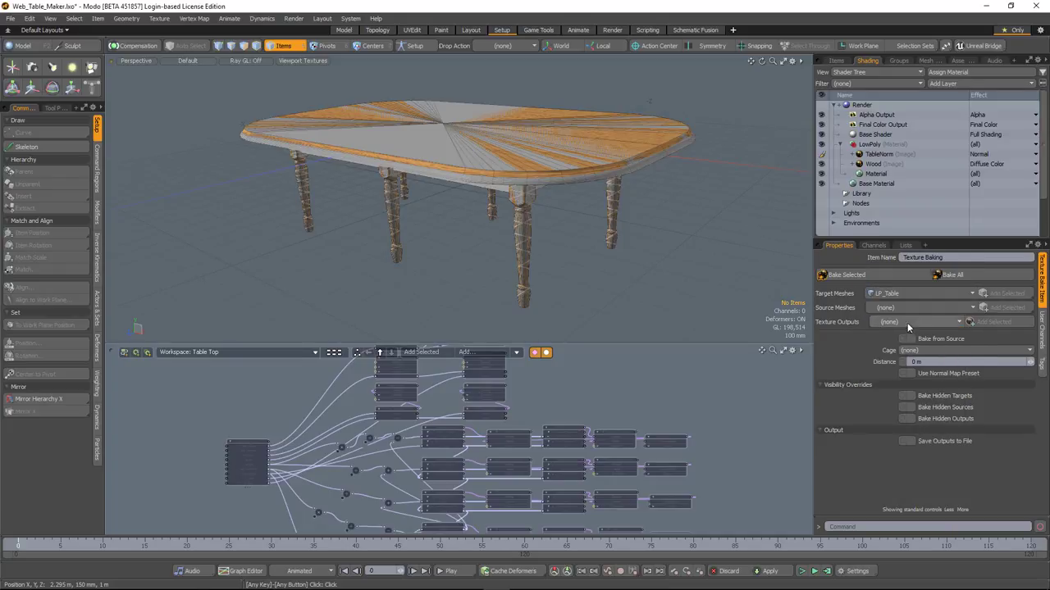
{"action": "left_click", "coordinate": [925, 307]}
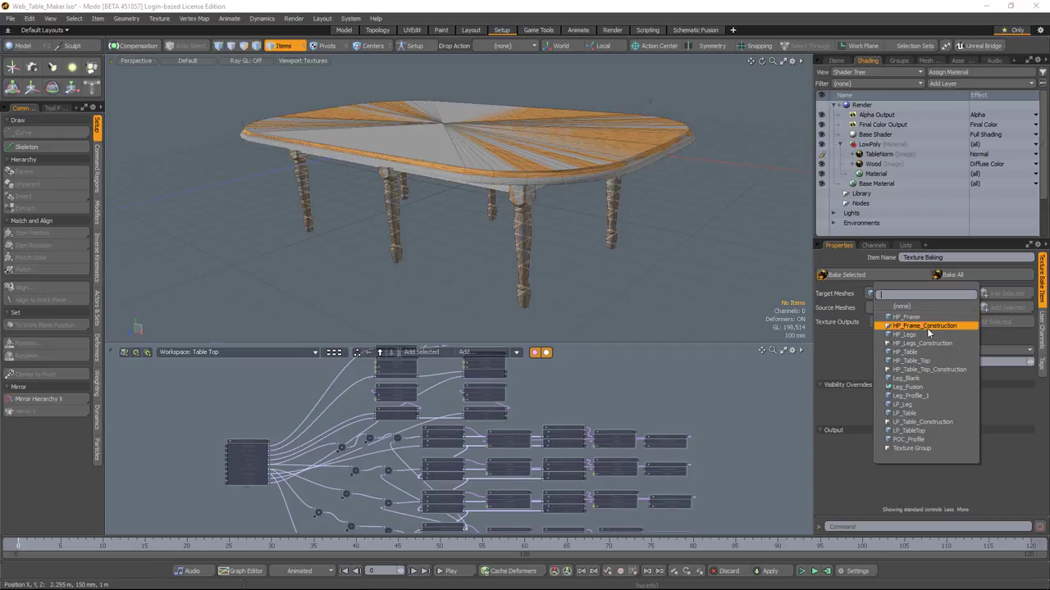
{"action": "left_click", "coordinate": [929, 353]}
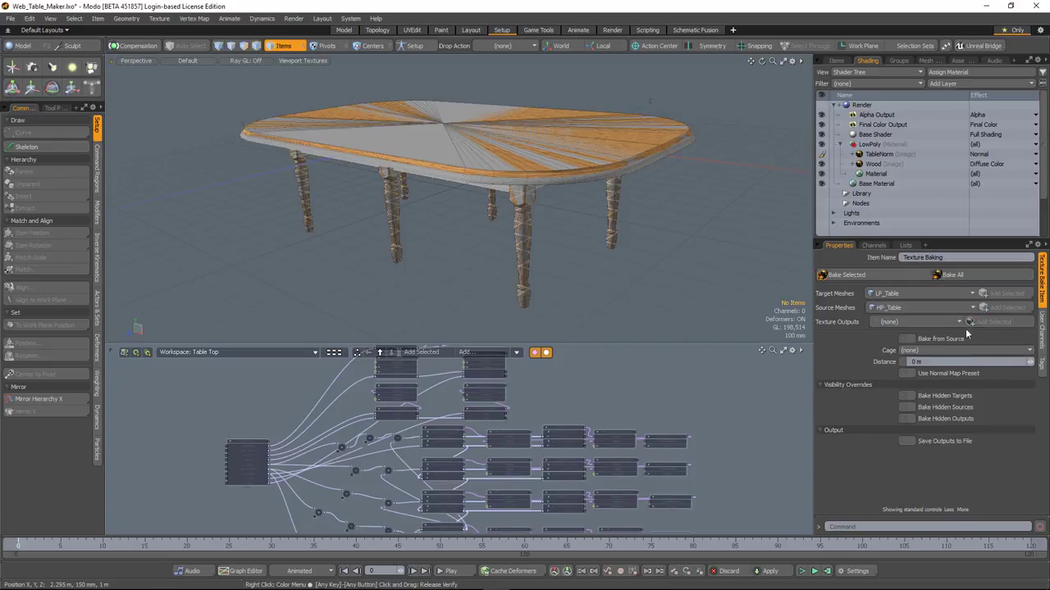
Set the bake item's texture output to TableNorm (Image), enable Bake from Source and set the distance to 200 mm
{"action": "left_click", "coordinate": [950, 321]}
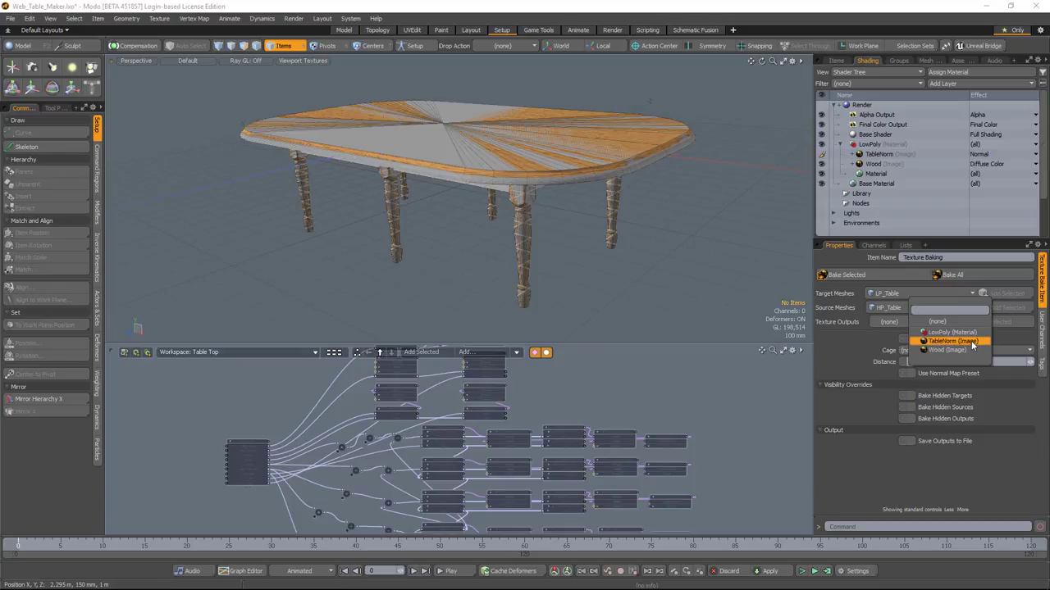
{"action": "left_click", "coordinate": [950, 342]}
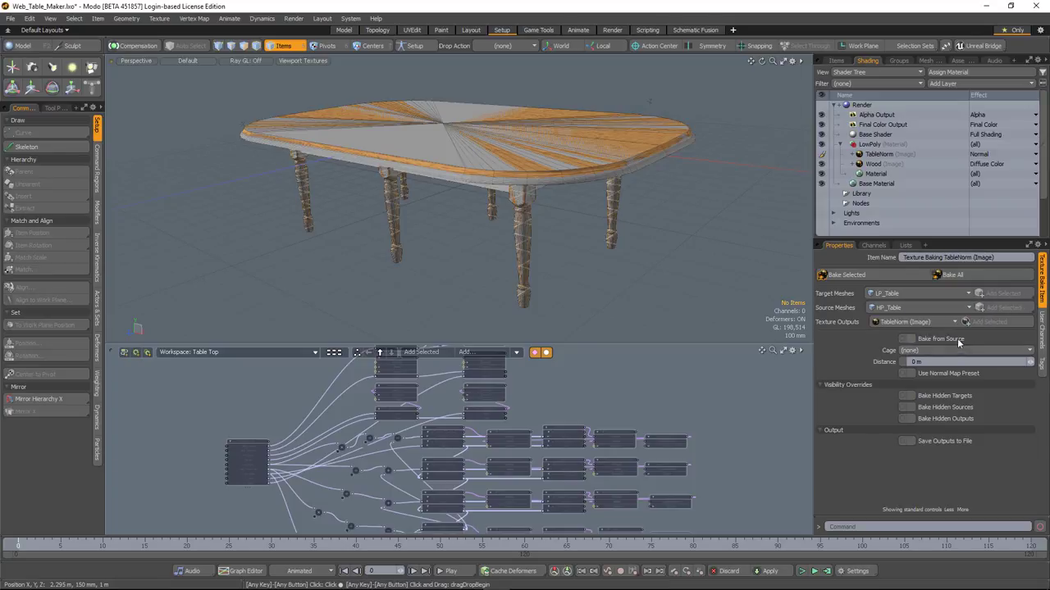
{"action": "left_click", "coordinate": [908, 340]}
{"action": "key", "text": "Return"}
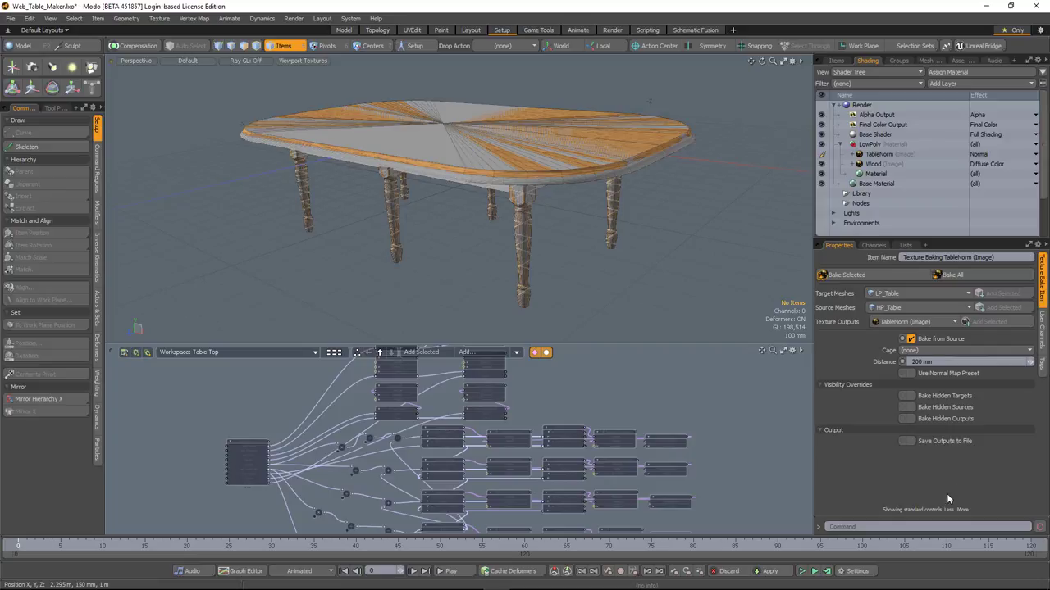
Enable the Square option in the user channels of the Table Controls locator
{"action": "left_click", "coordinate": [837, 62]}
{"action": "left_click", "coordinate": [866, 62]}
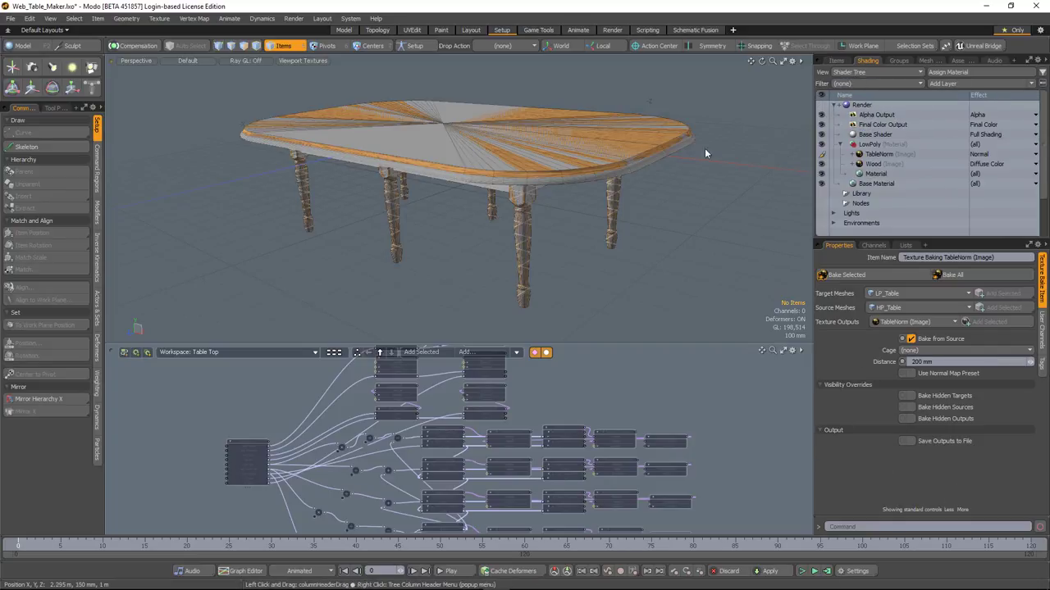
{"action": "left_click_drag", "start_coordinate": [434, 239], "coordinate": [410, 154], "text": "alt"}
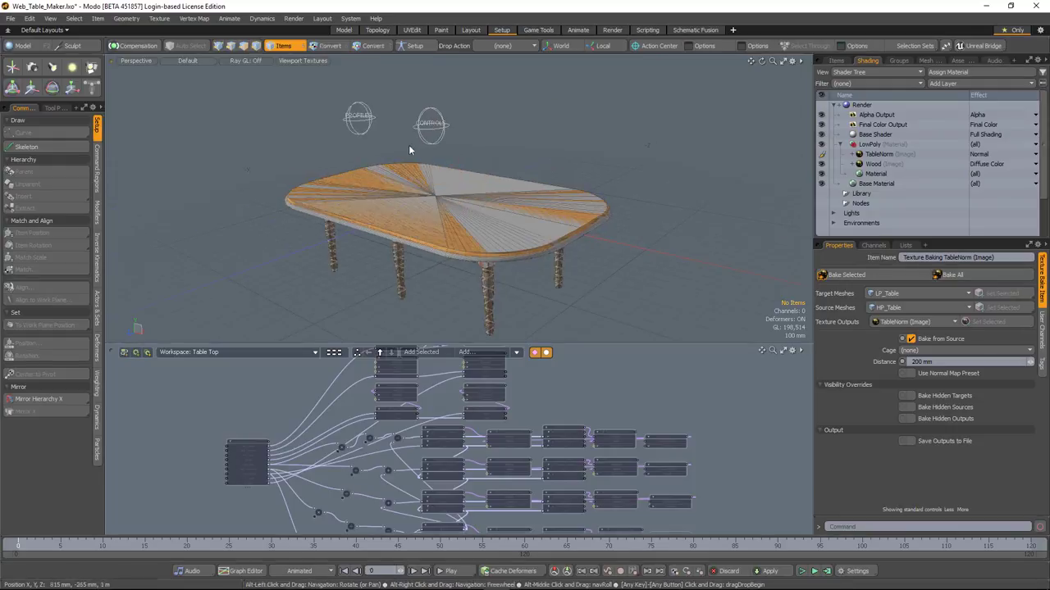
{"action": "left_click", "coordinate": [431, 124]}
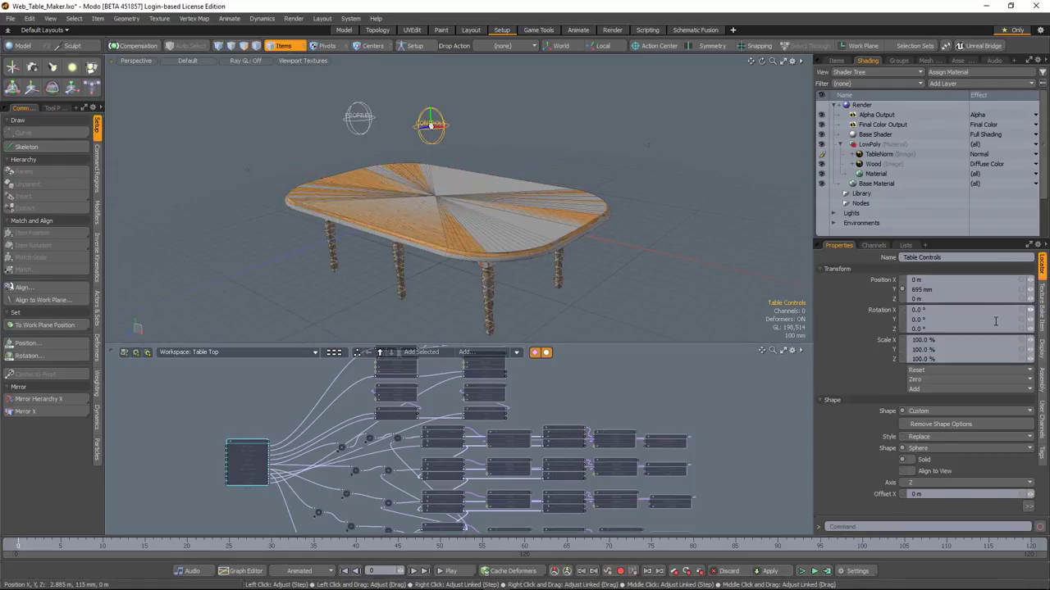
{"action": "left_click", "coordinate": [1043, 416]}
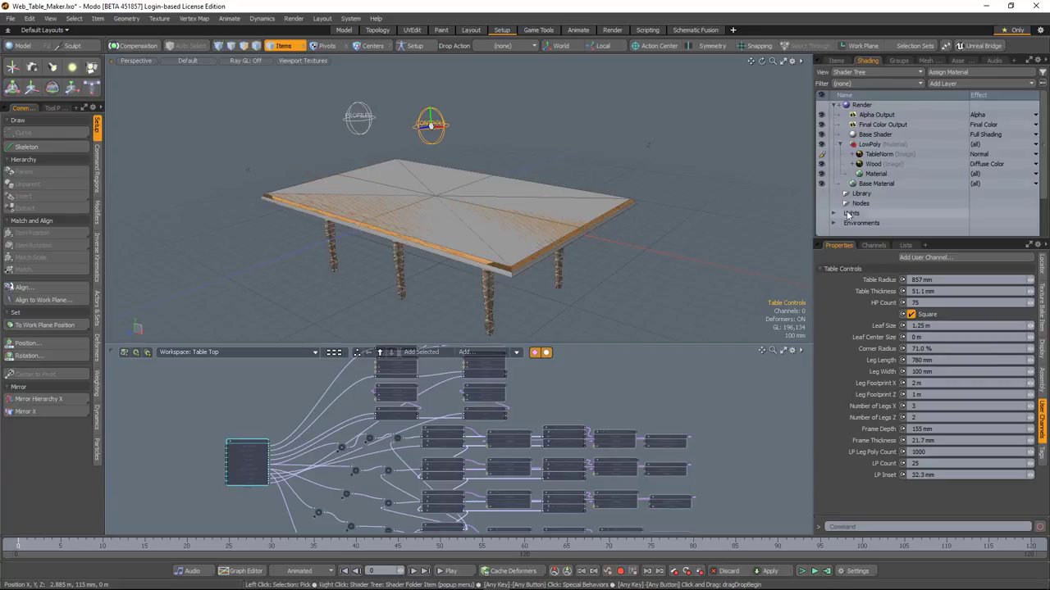
Bake the Texture Baking TableNorm item for the square table, then close the render window
{"action": "left_click_drag", "start_coordinate": [1043, 197], "coordinate": [1042, 223]}
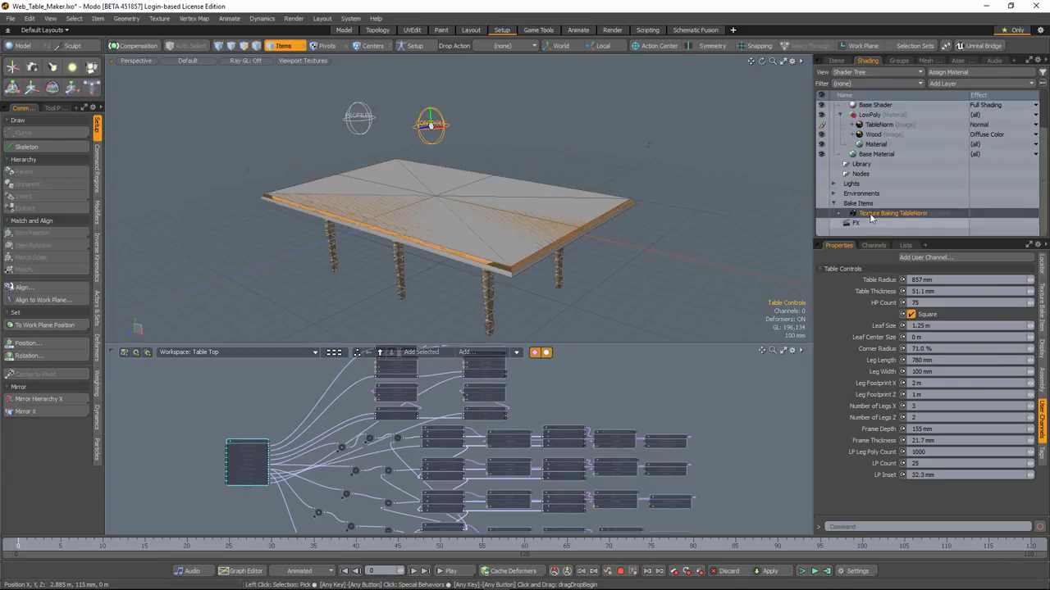
{"action": "left_click", "coordinate": [1036, 331]}
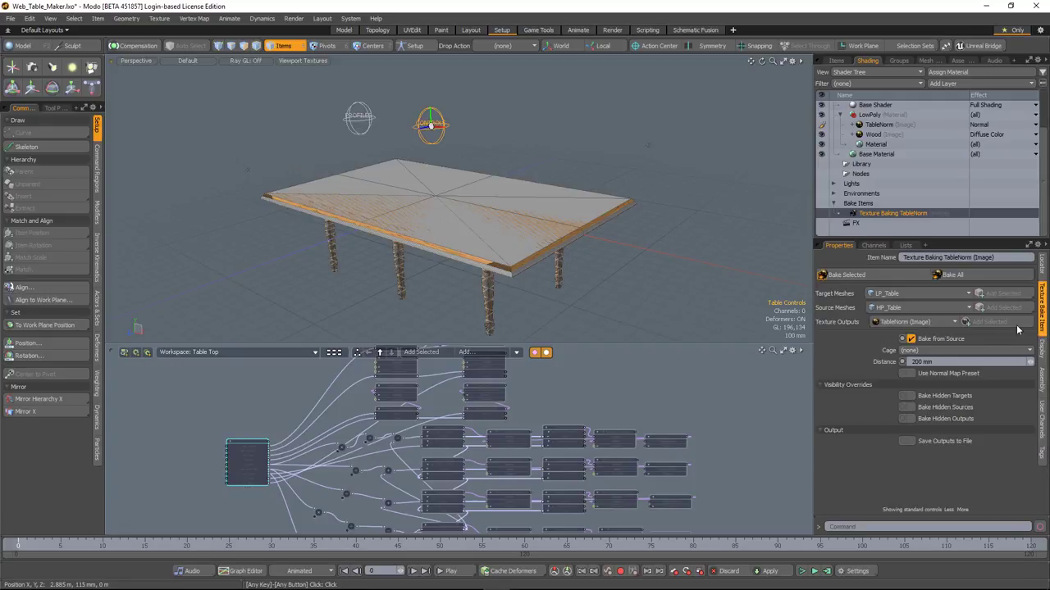
{"action": "left_click", "coordinate": [852, 275]}
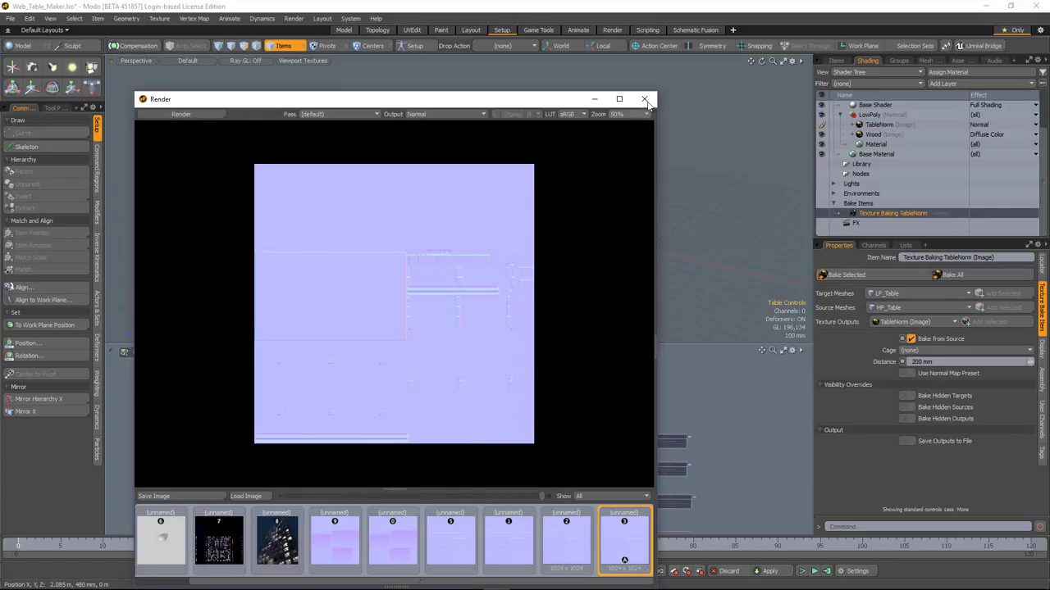
{"action": "left_click", "coordinate": [645, 99]}
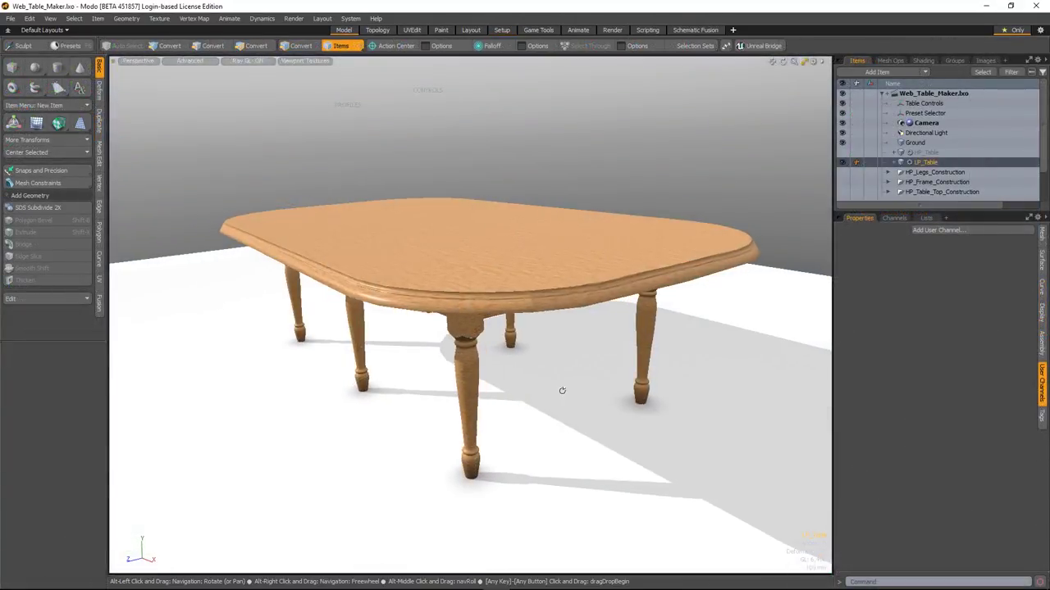
Examine the wood-textured low-poly table's top, edge profile and legs from several angles
{"action": "mouse_move", "coordinate": [562, 390]}
{"action": "left_mouse_down", "text": "alt"}
{"action": "mouse_move", "coordinate": [588, 356]}
{"action": "mouse_move", "coordinate": [564, 378]}
{"action": "left_mouse_up", "text": "alt"}
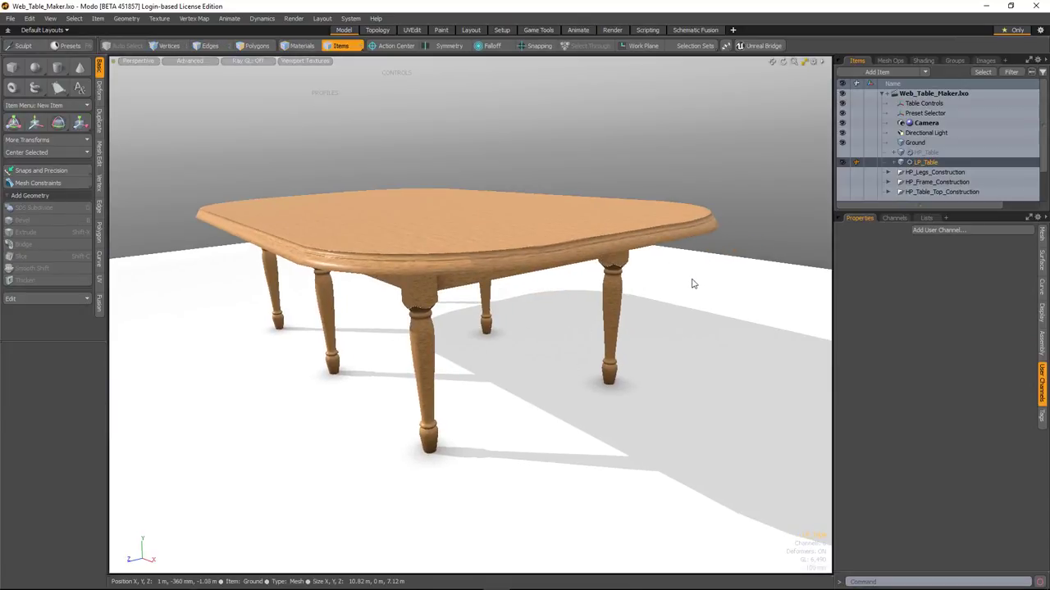
{"action": "left_click_drag", "start_coordinate": [550, 365], "coordinate": [599, 468], "text": "alt"}
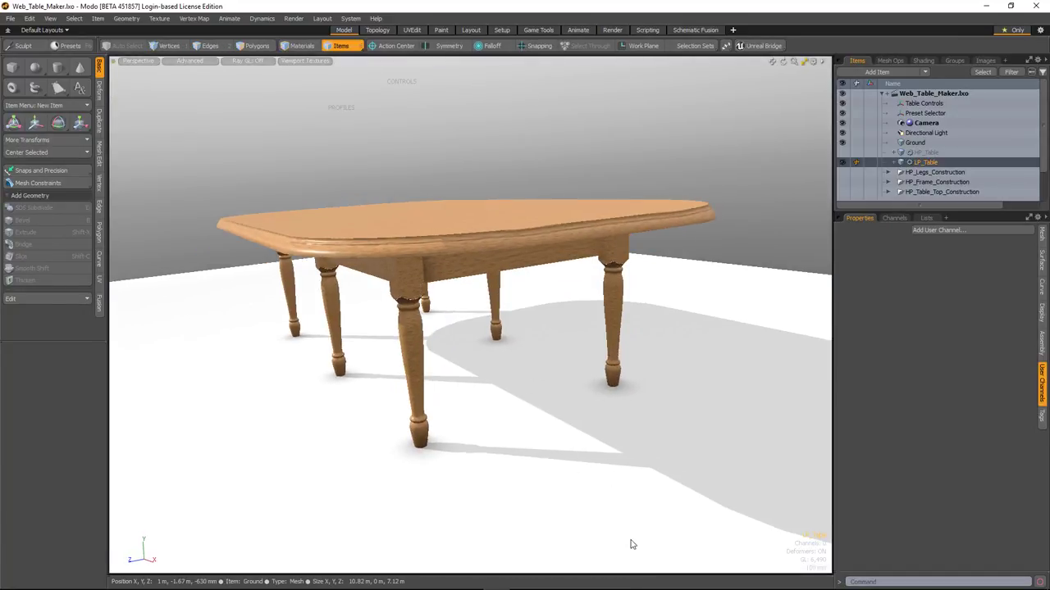
{"action": "left_click_drag", "start_coordinate": [360, 361], "coordinate": [503, 402], "text": "alt"}
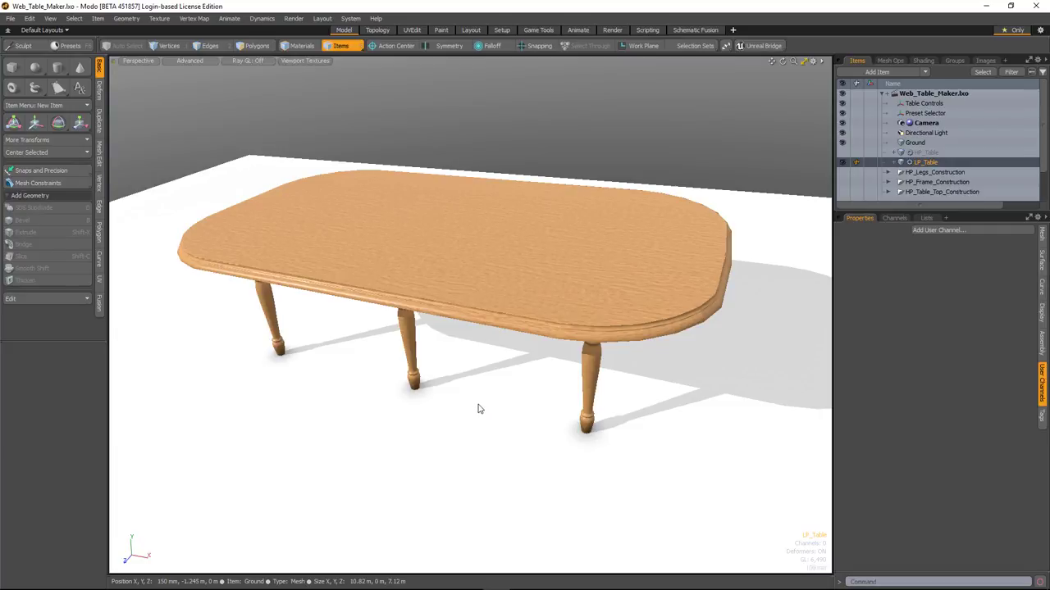
{"action": "left_click_drag", "start_coordinate": [461, 377], "coordinate": [459, 357], "text": "alt"}
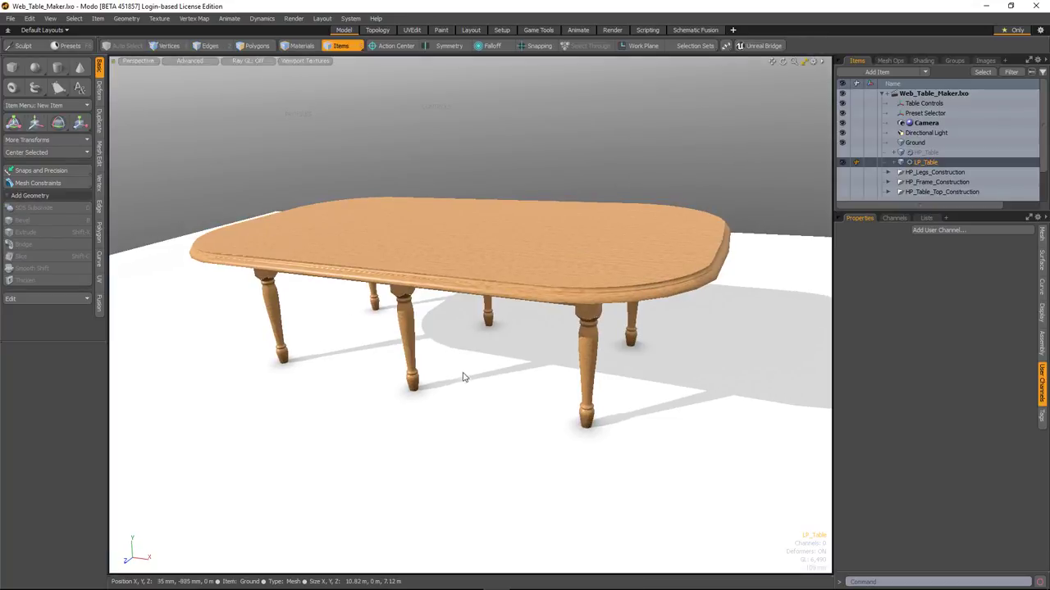
{"action": "key", "text": "alt"}
{"action": "left_click_drag", "start_coordinate": [481, 419], "coordinate": [438, 375], "text": "alt"}
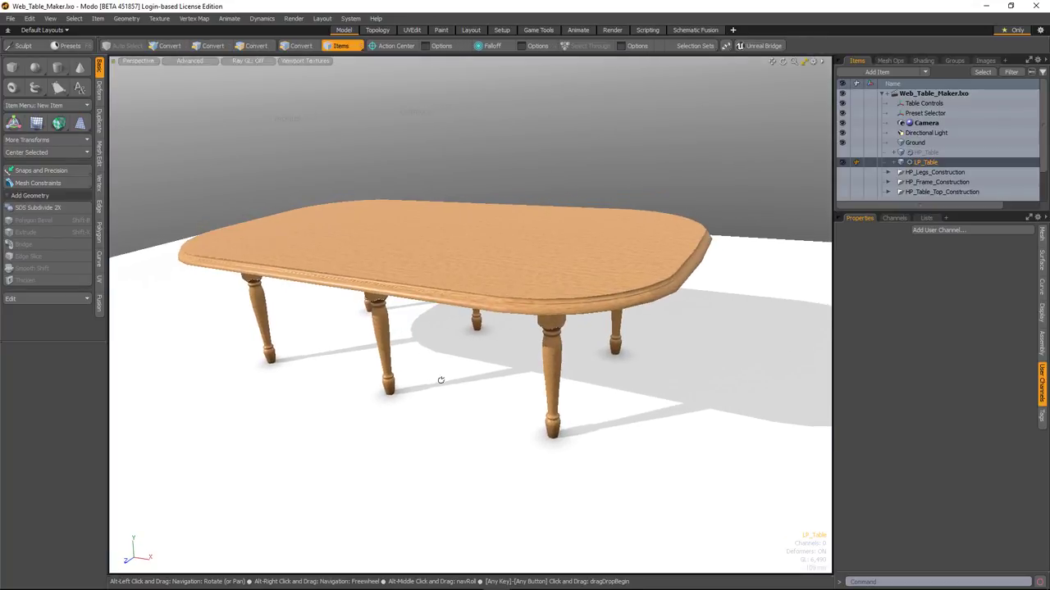
Hide LP_Table, show HP_Table and select it
{"action": "left_click", "coordinate": [841, 162]}
{"action": "left_click", "coordinate": [841, 152]}
{"action": "left_click", "coordinate": [925, 152]}
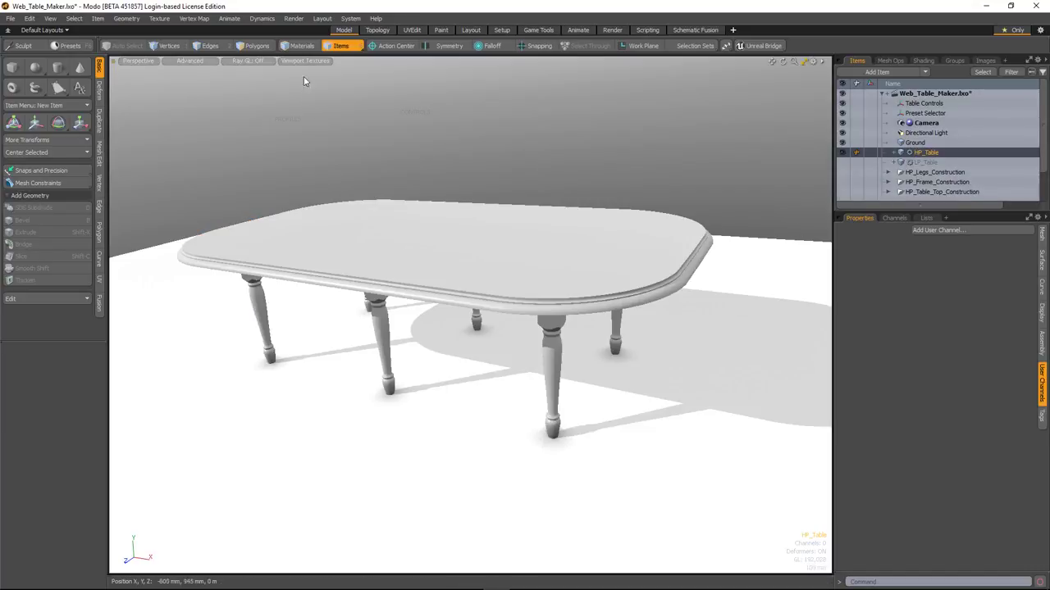
Set Table Controls to 300 mm table radius, 300 mm leaf size, 40% corner radius, 1.2 m X leg footprint and 2 X legs
{"action": "left_click", "coordinate": [428, 119]}
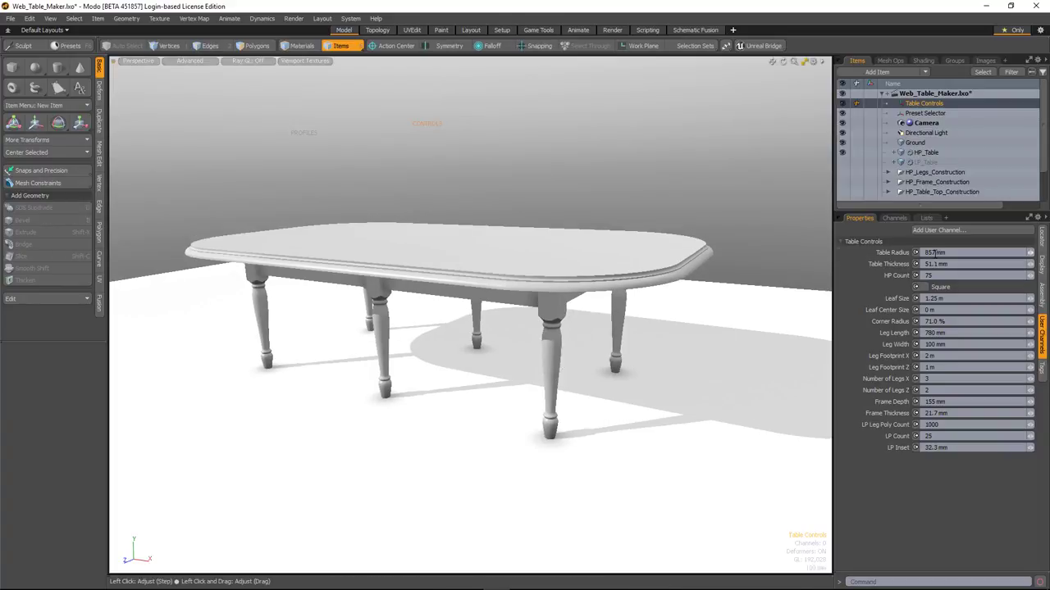
{"action": "type", "text": "300"}
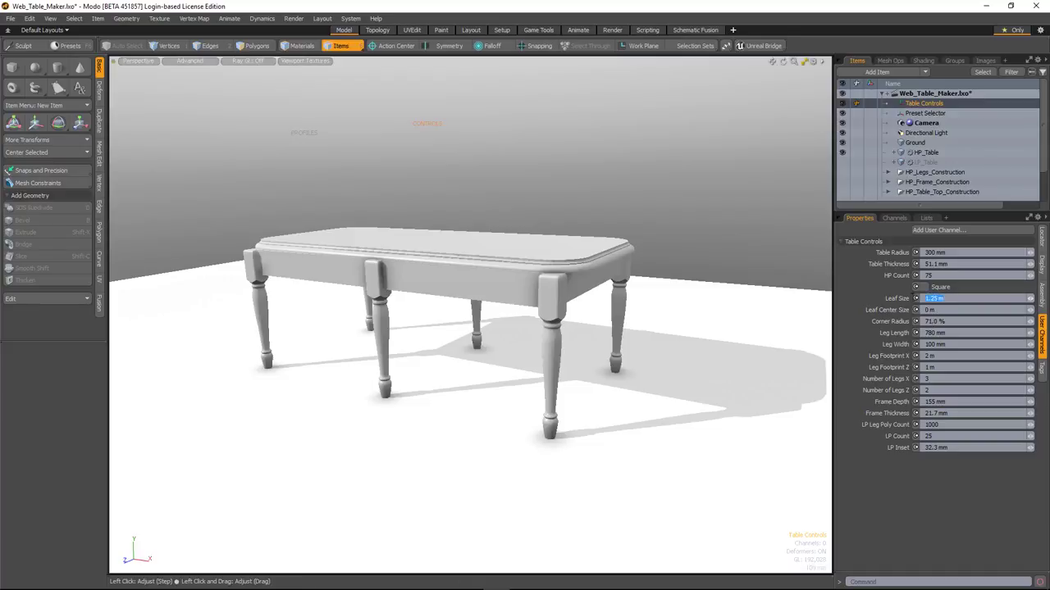
{"action": "type", "text": "300mm"}
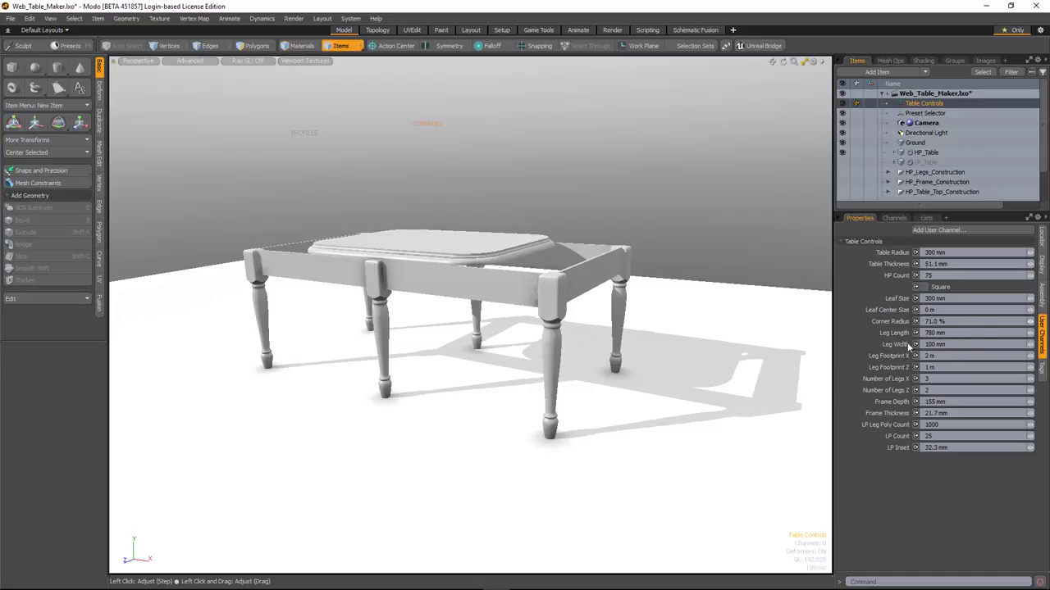
{"action": "left_click", "coordinate": [940, 322]}
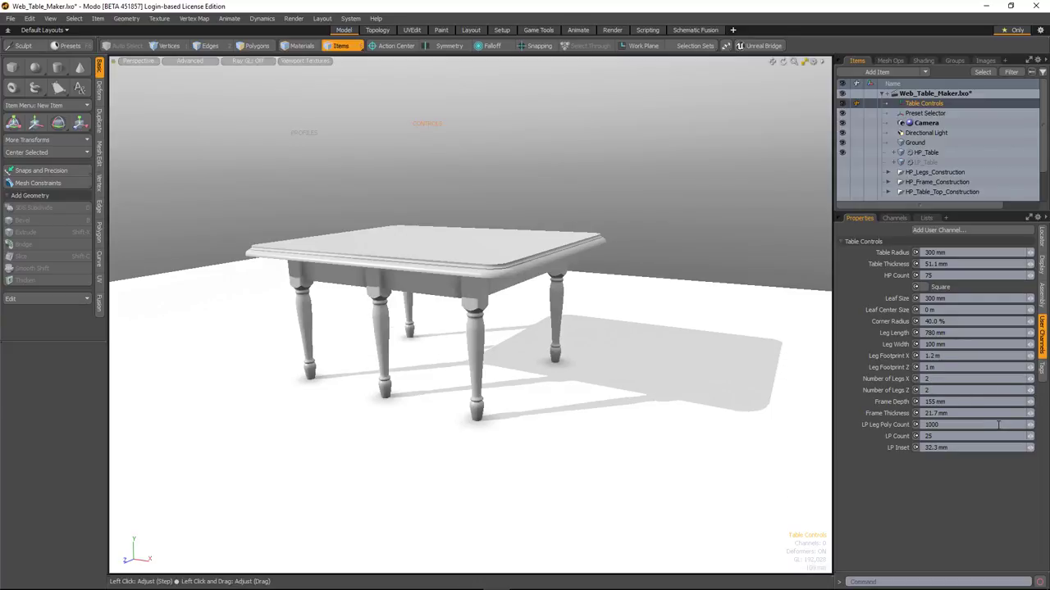
Use the Preset Selector's Modo Profiles to try another table-edge profile, settling on the last profile in the second row
{"action": "left_click_drag", "start_coordinate": [426, 359], "coordinate": [426, 283], "text": "alt"}
{"action": "left_click", "coordinate": [300, 108]}
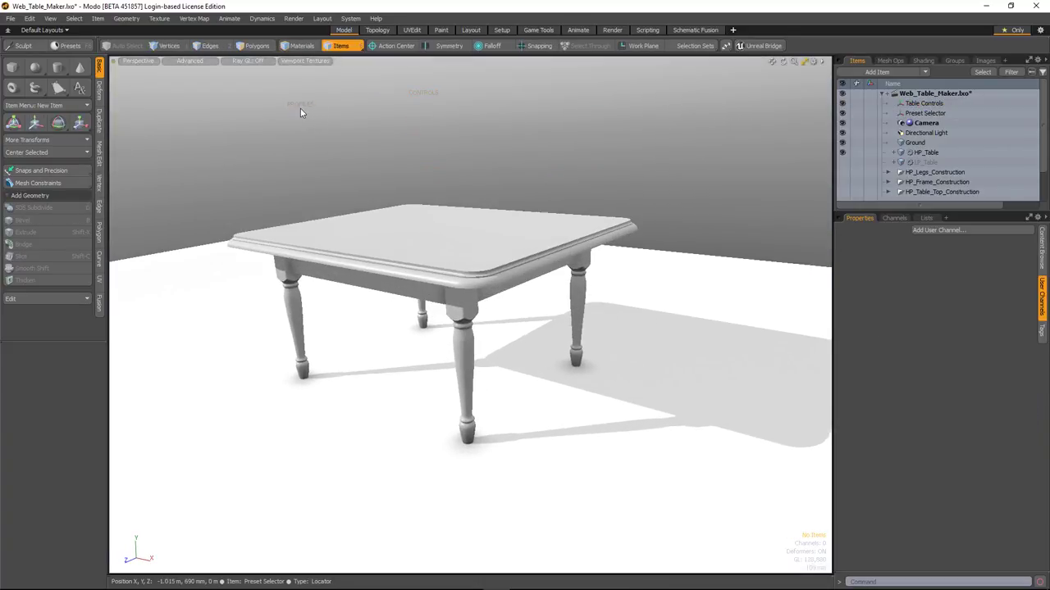
{"action": "left_click", "coordinate": [1041, 250]}
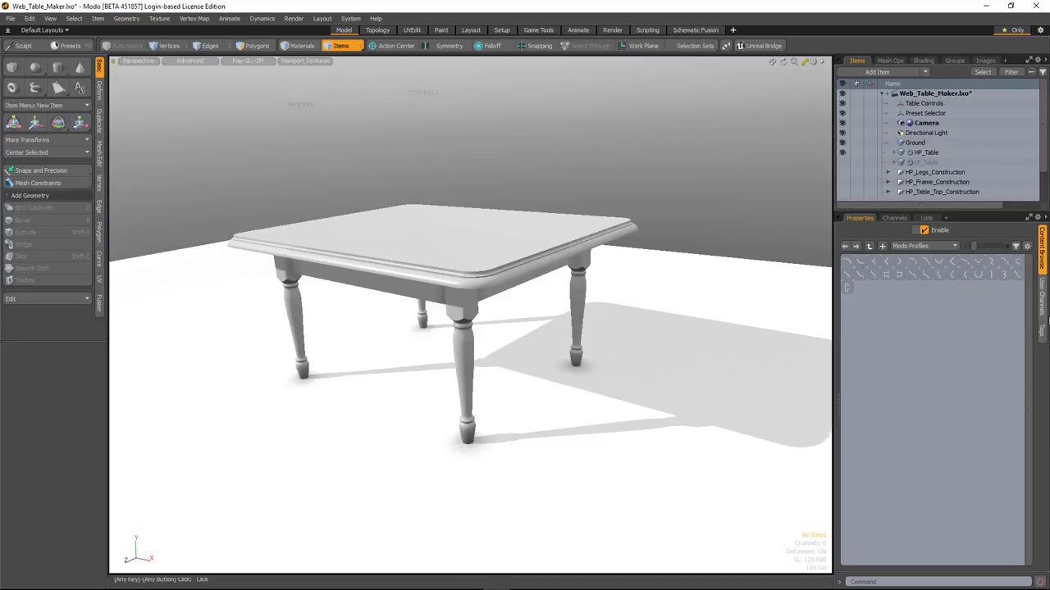
{"action": "left_click_drag", "start_coordinate": [581, 309], "coordinate": [612, 316], "text": "alt+shift"}
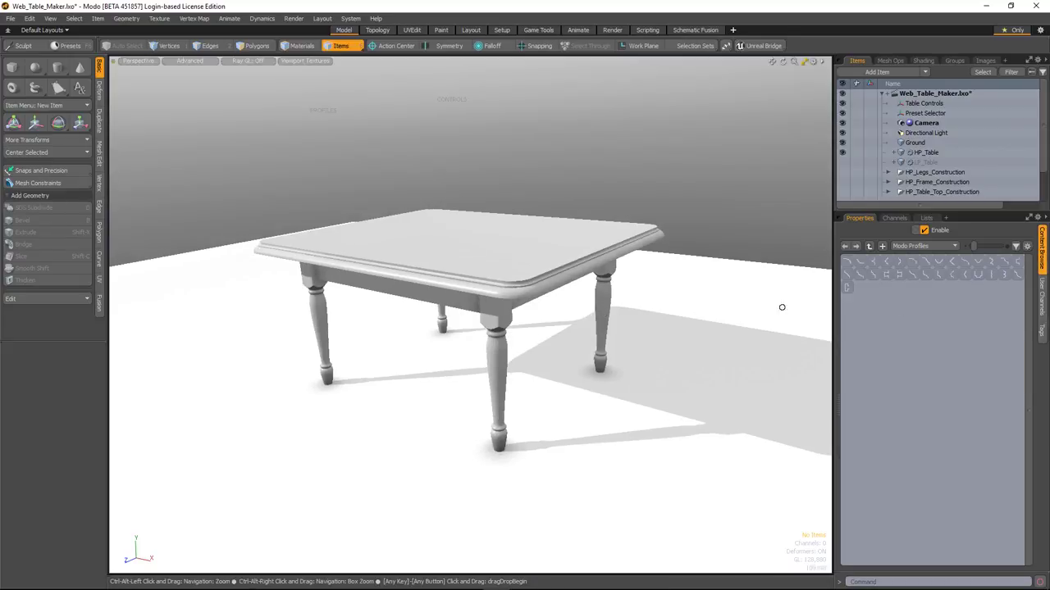
{"action": "left_click", "coordinate": [926, 276]}
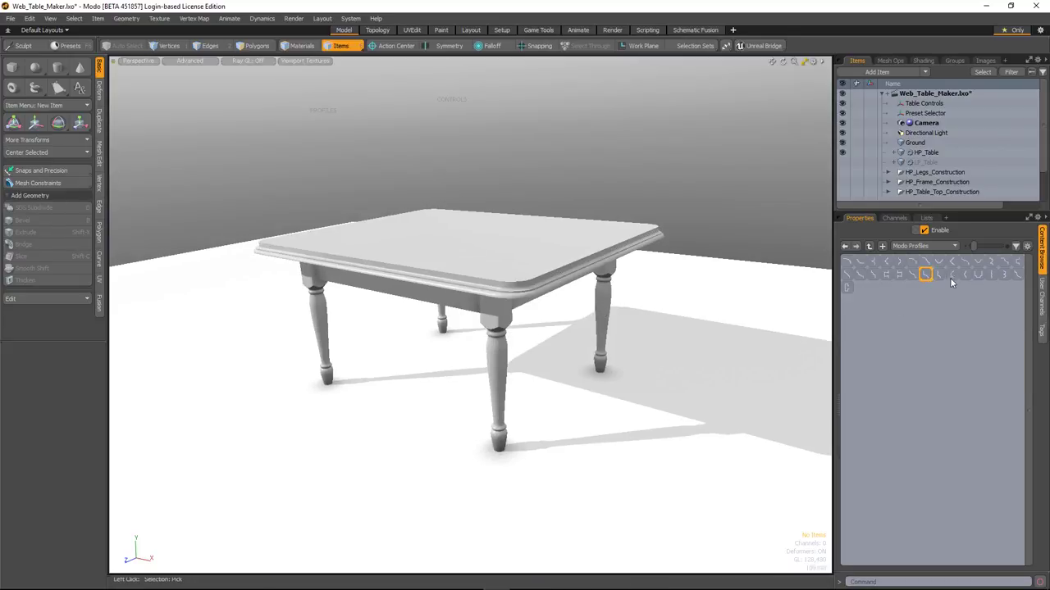
{"action": "left_click", "coordinate": [1018, 276]}
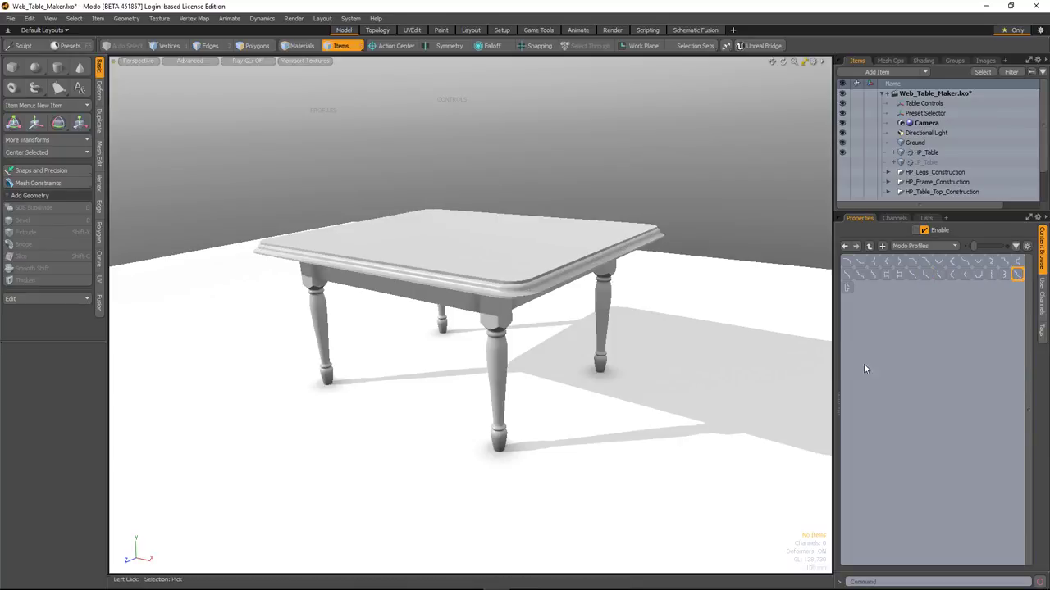
Make the LP_Table mesh visible alongside the reshaped HP_Table
{"action": "left_click_drag", "start_coordinate": [536, 359], "coordinate": [500, 361], "text": "alt"}
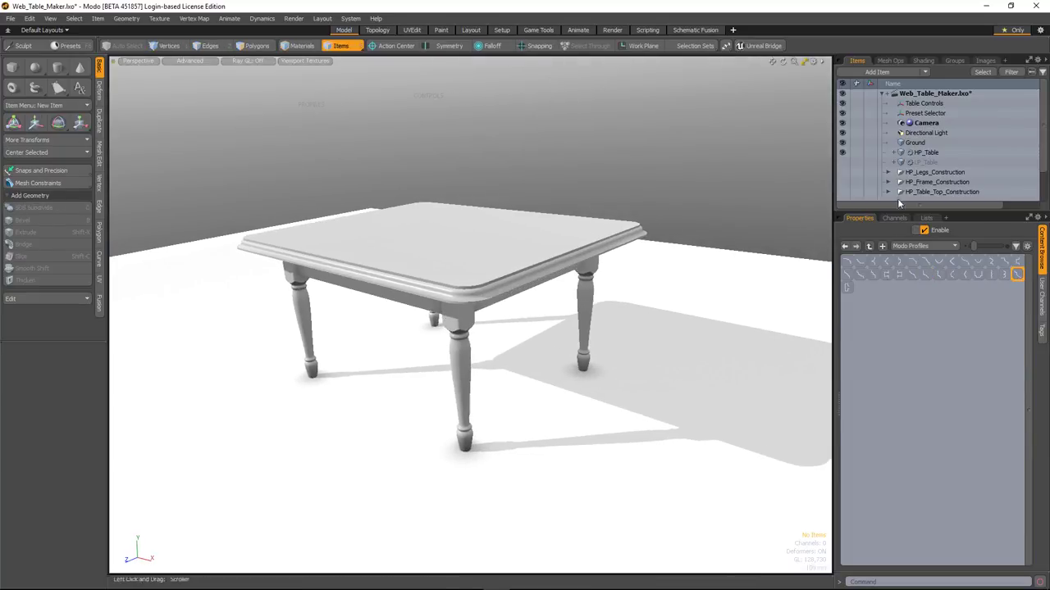
{"action": "left_click", "coordinate": [841, 162]}
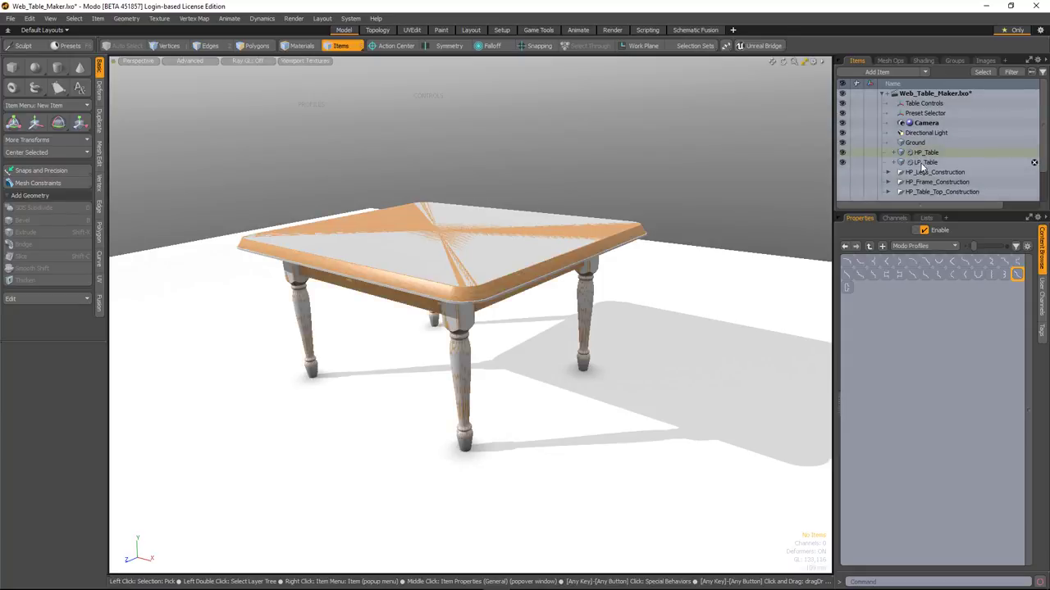